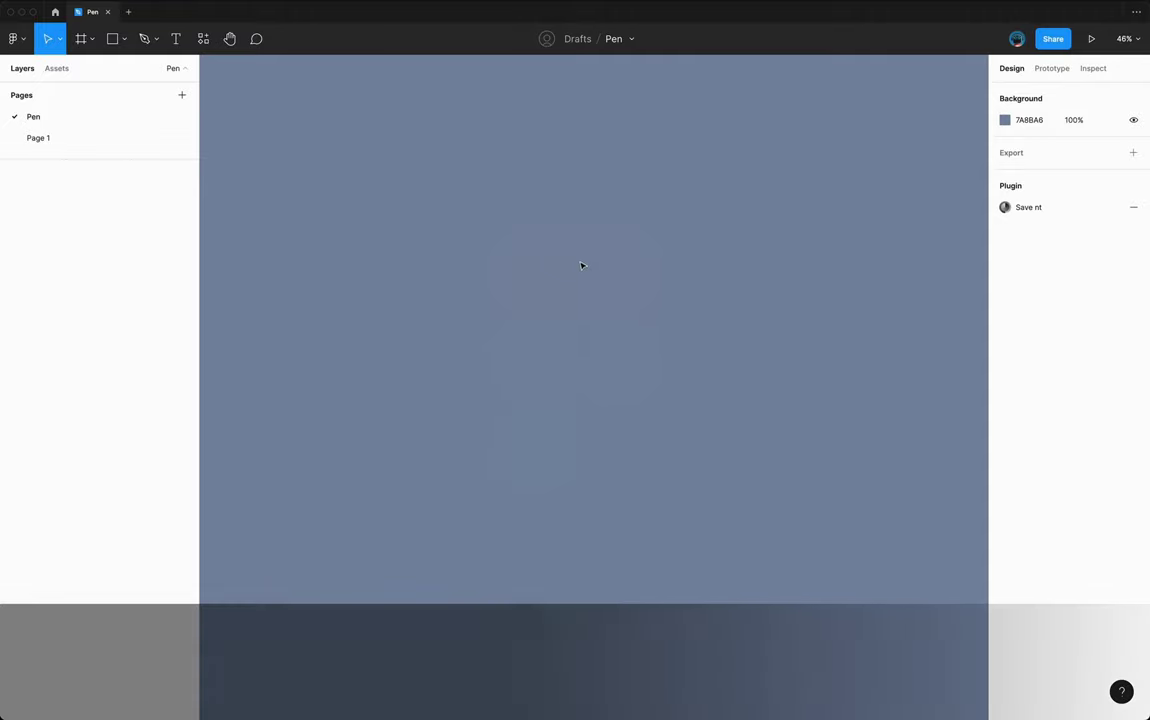
- Create a new frame sized 1000 × 1000 px, then deselect it
{"action": "key", "text": "f"}
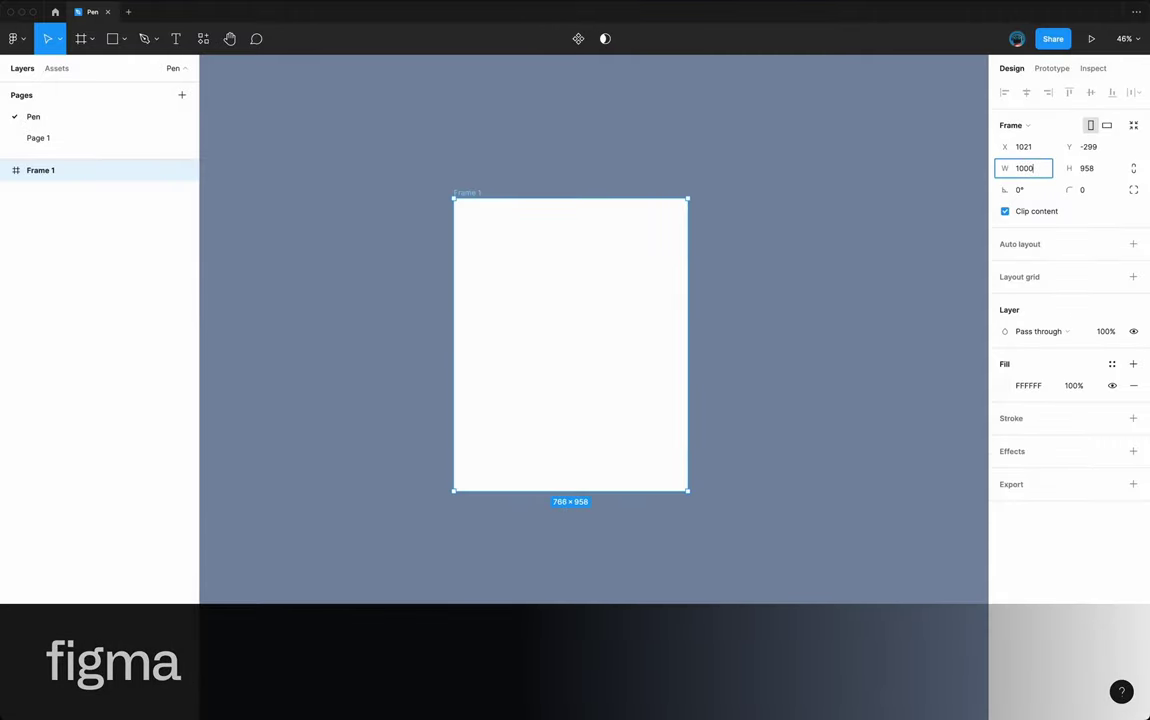
{"action": "key", "text": "Tab"}
{"action": "type", "text": "100"}
{"action": "key", "text": "Tab"}
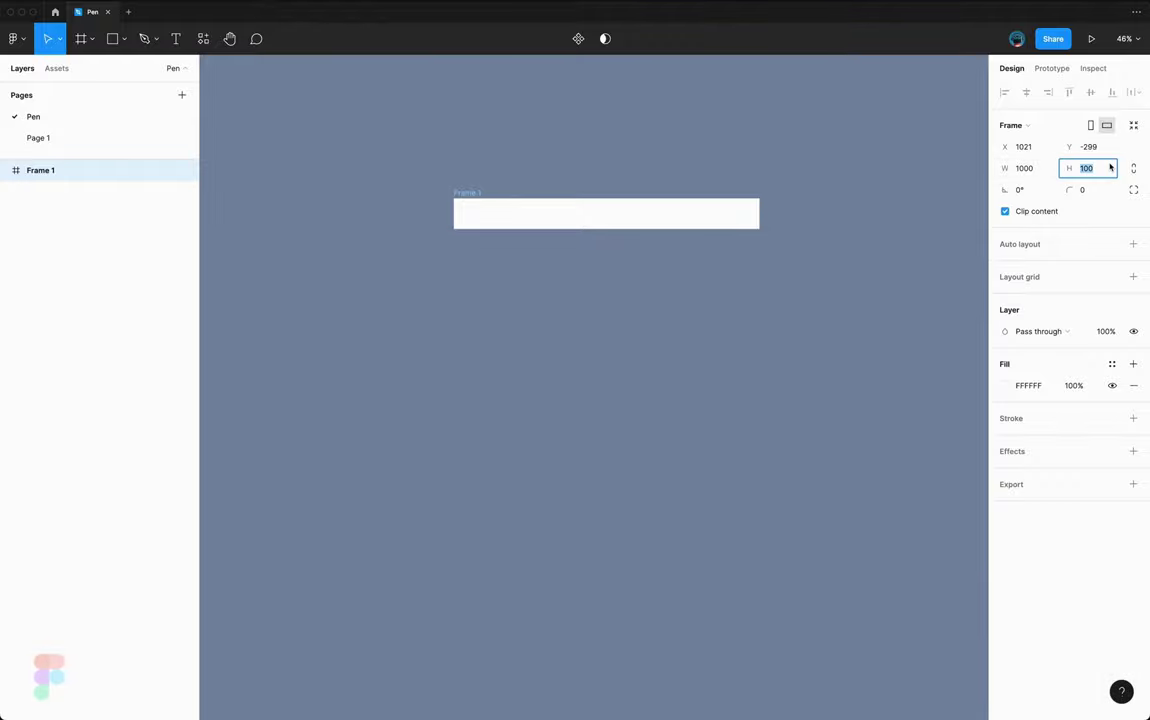
{"action": "key", "text": "Return"}
{"action": "left_click", "coordinate": [840, 321]}
{"action": "left_click", "coordinate": [614, 276]}
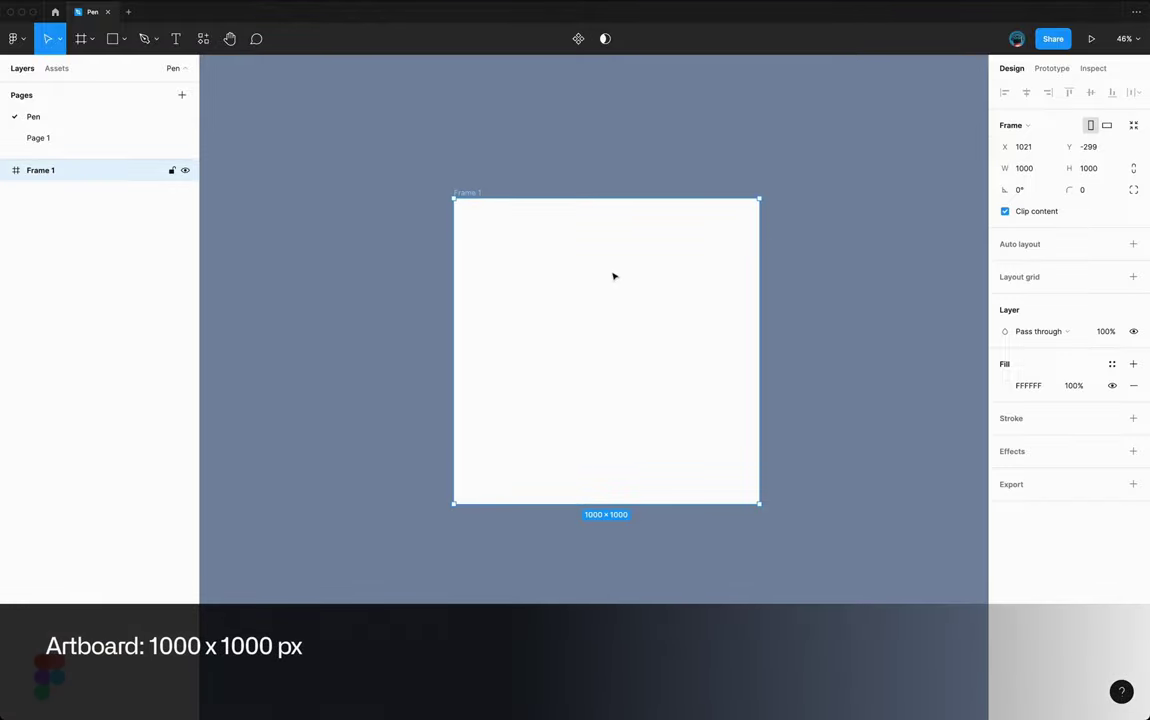
{"action": "left_click", "coordinate": [790, 262]}
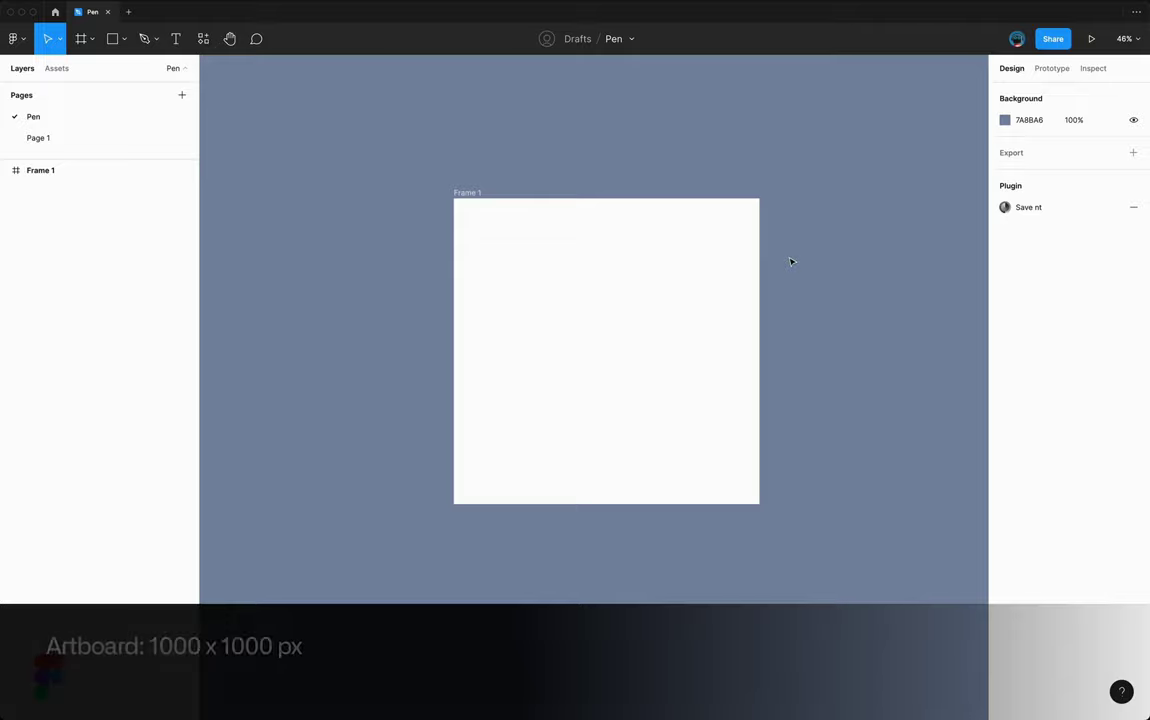
- Paste the brush sketch into Frame 1 and centre it horizontally and vertically
{"action": "key", "text": "ctrl+v"}
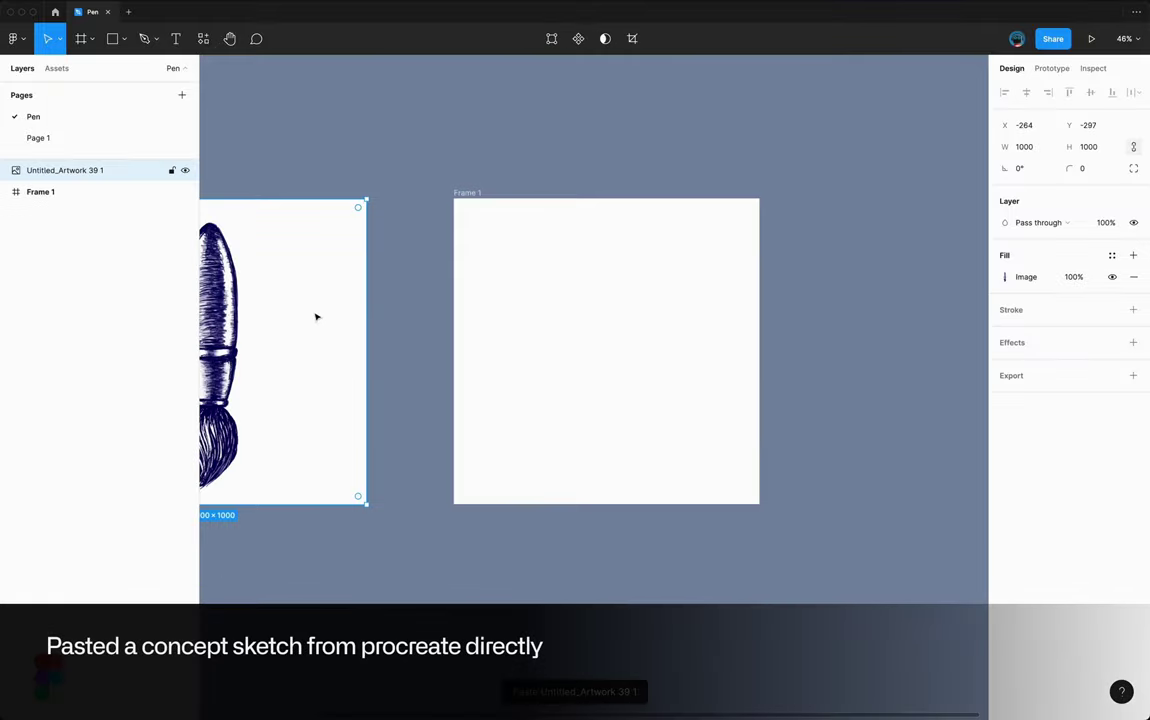
{"action": "mouse_move", "coordinate": [316, 317]}
{"action": "left_mouse_down"}
{"action": "mouse_move", "coordinate": [549, 370]}
{"action": "mouse_move", "coordinate": [668, 329]}
{"action": "left_mouse_up"}
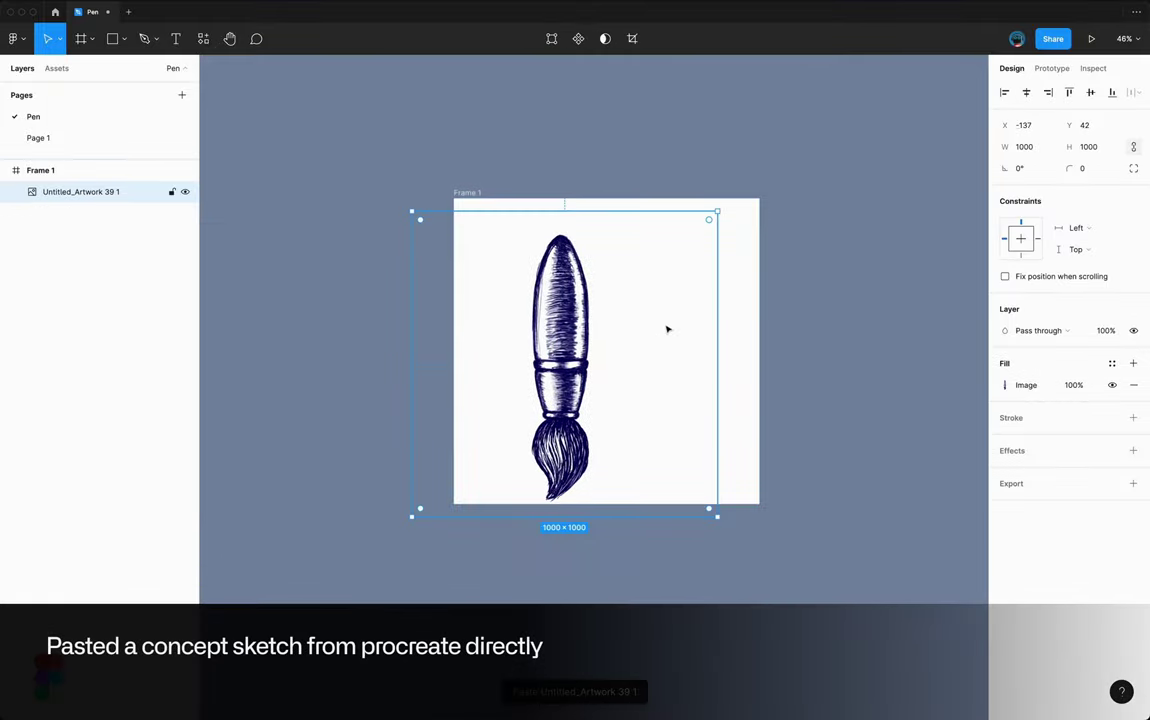
{"action": "left_click", "coordinate": [1026, 92]}
{"action": "left_click", "coordinate": [1090, 92]}
{"action": "left_click", "coordinate": [764, 344]}
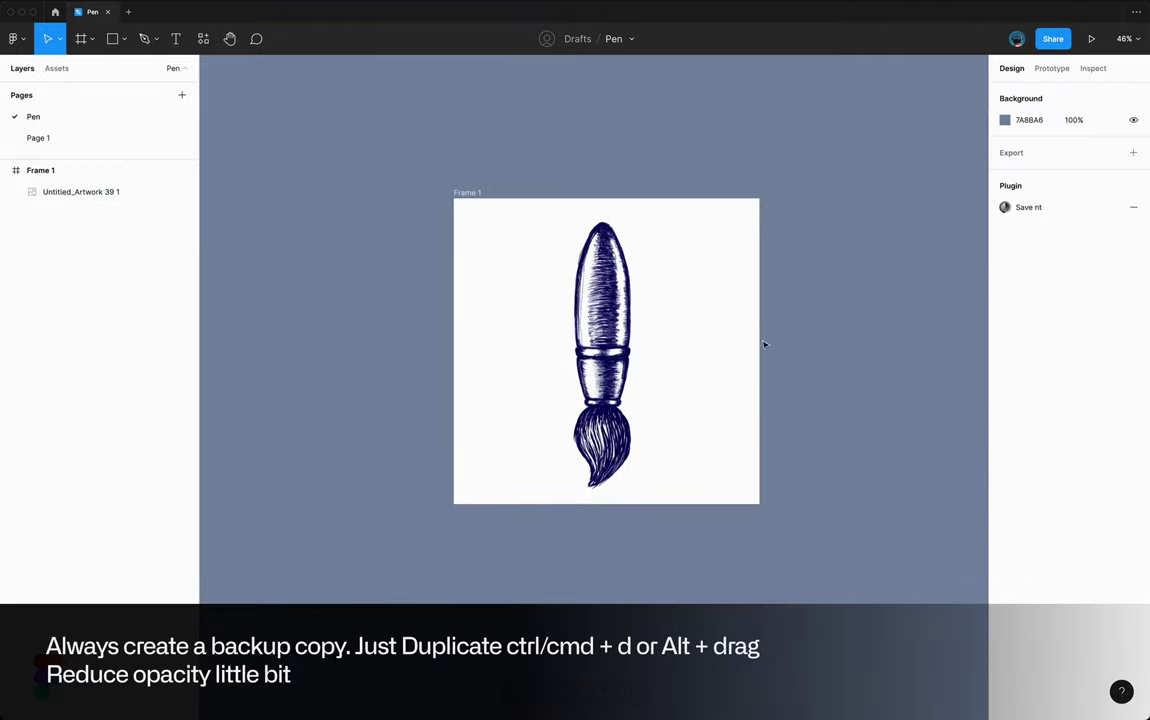
- Duplicate Frame 1 as Frame 2 and fade its sketch to 50% opacity
{"action": "scroll", "coordinate": [764, 344], "scroll_direction": "down", "scroll_amount": 2}
{"action": "left_click_drag", "start_coordinate": [386, 236], "coordinate": [683, 241]}
{"action": "scroll", "coordinate": [683, 241], "scroll_direction": "up", "scroll_amount": 3}
{"action": "left_click", "coordinate": [711, 282]}
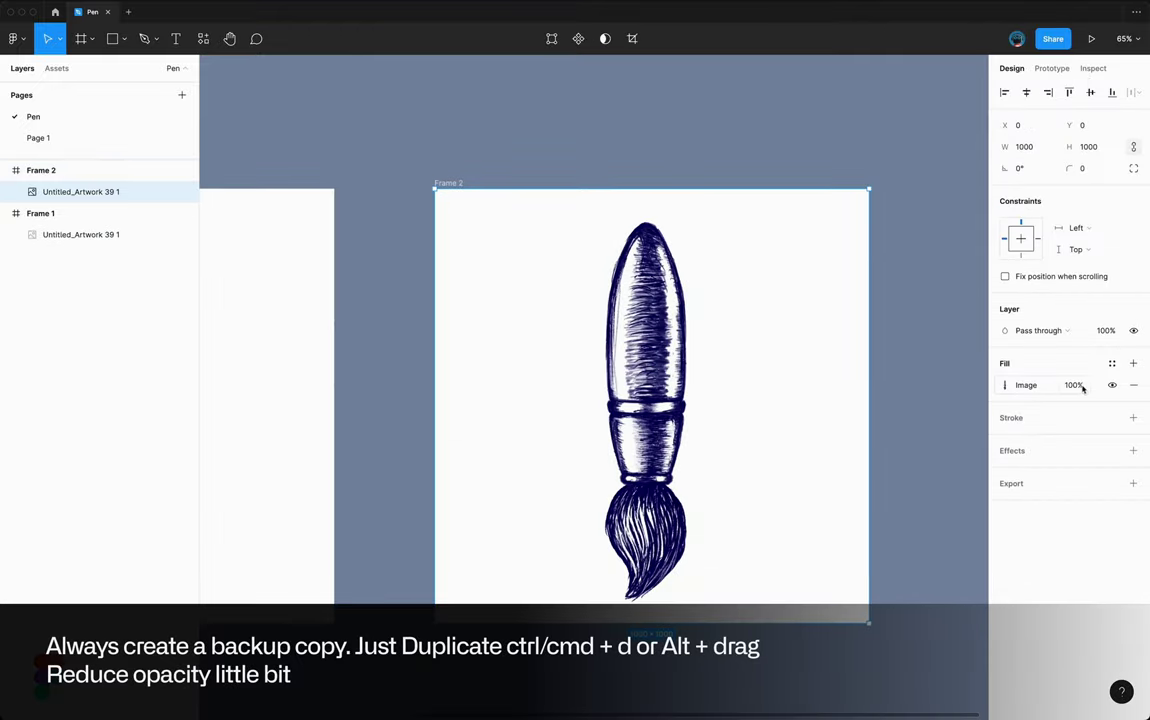
{"action": "left_click", "coordinate": [1073, 385]}
{"action": "type", "text": "50"}
{"action": "left_click", "coordinate": [855, 334]}
{"action": "scroll", "coordinate": [700, 300], "scroll_direction": "up", "scroll_amount": 5}
- Trace the left half of the brush handle with the Pen tool from the tip
{"action": "key", "text": "p"}
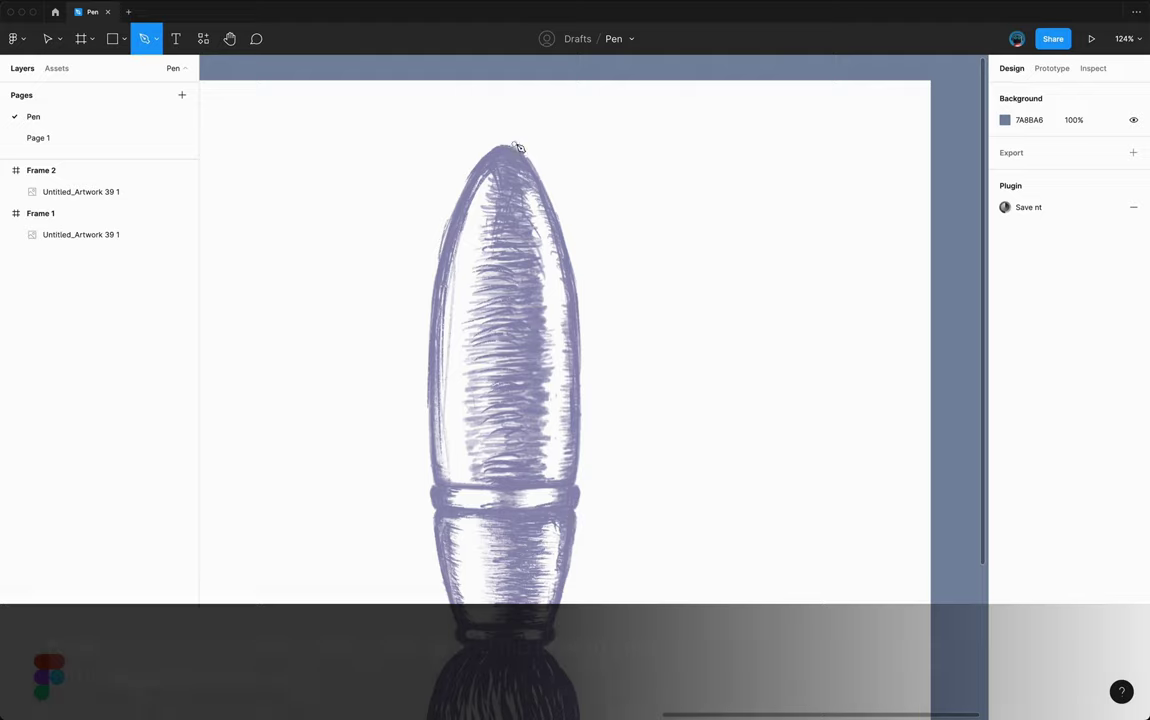
{"action": "left_click", "coordinate": [505, 147]}
{"action": "left_click", "coordinate": [440, 256]}
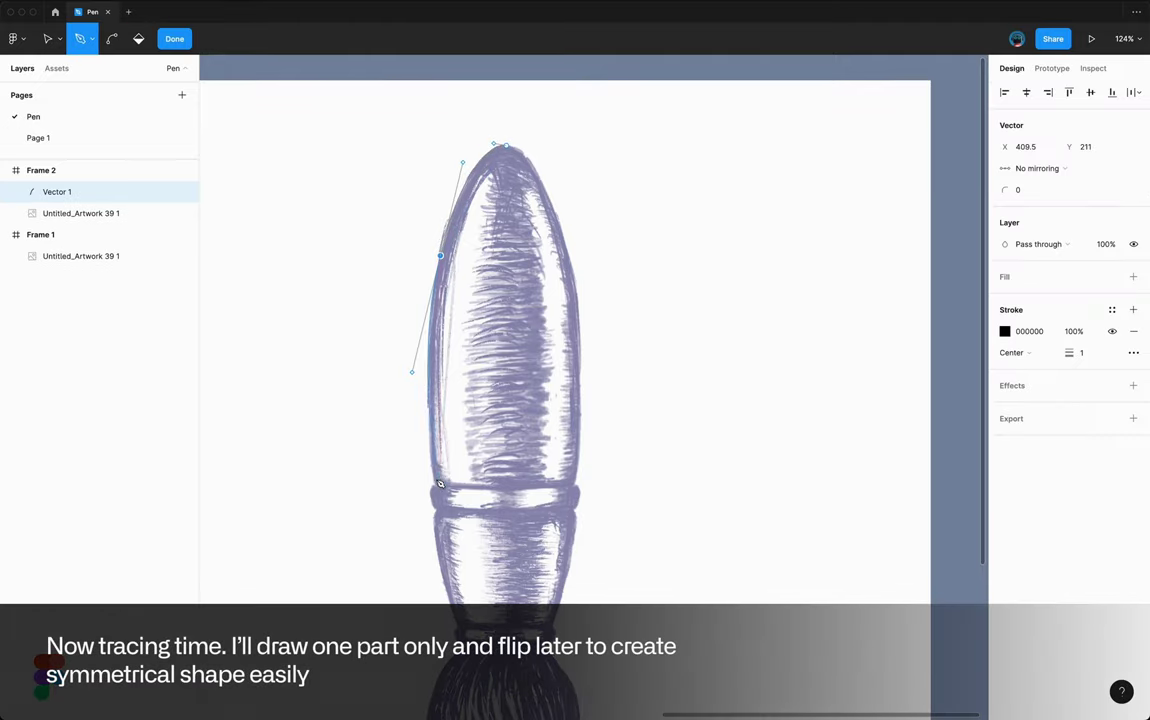
{"action": "left_click", "coordinate": [506, 453]}
{"action": "left_click", "coordinate": [510, 150]}
{"action": "scroll", "coordinate": [510, 150], "scroll_direction": "up", "scroll_amount": 10}
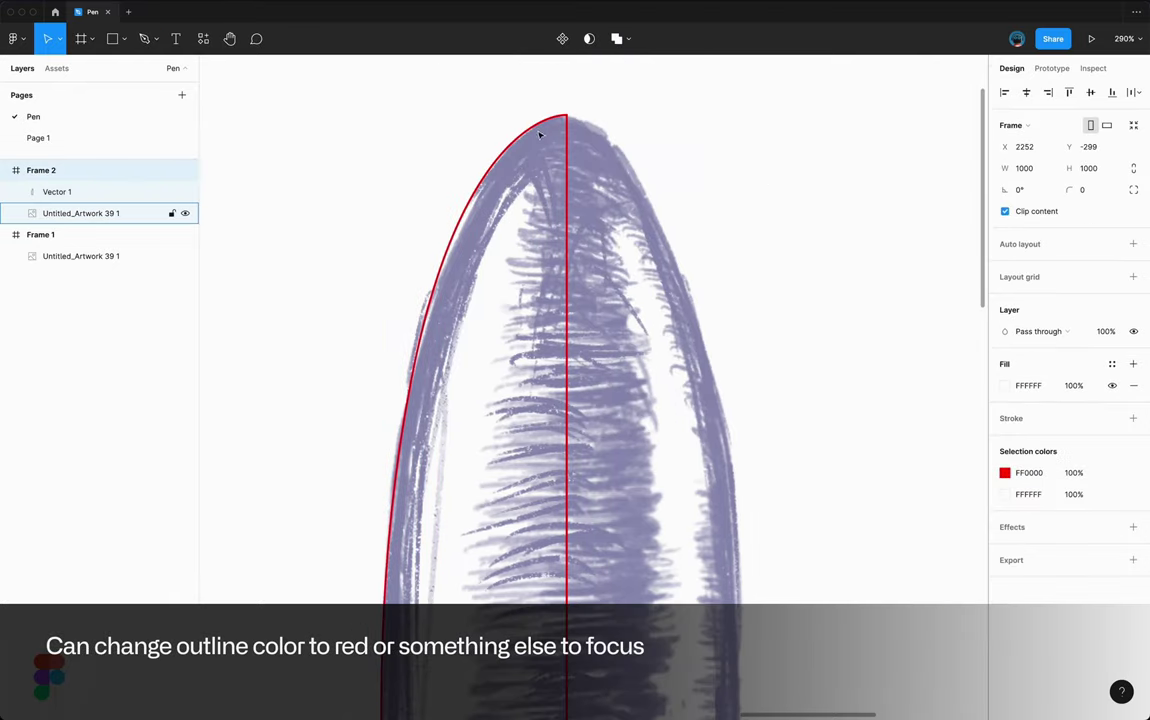
{"action": "double_click", "coordinate": [540, 134]}
{"action": "scroll", "coordinate": [488, 239], "scroll_direction": "down", "scroll_amount": 10}
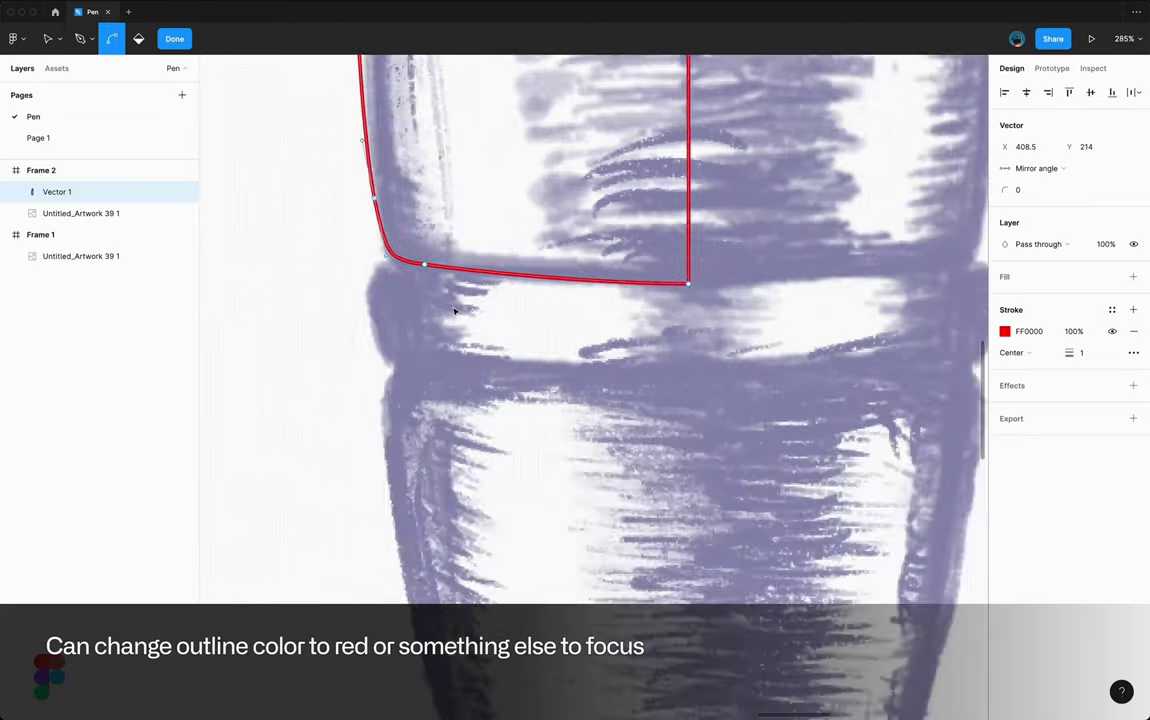
{"action": "scroll", "coordinate": [390, 376], "scroll_direction": "down", "scroll_amount": 10}
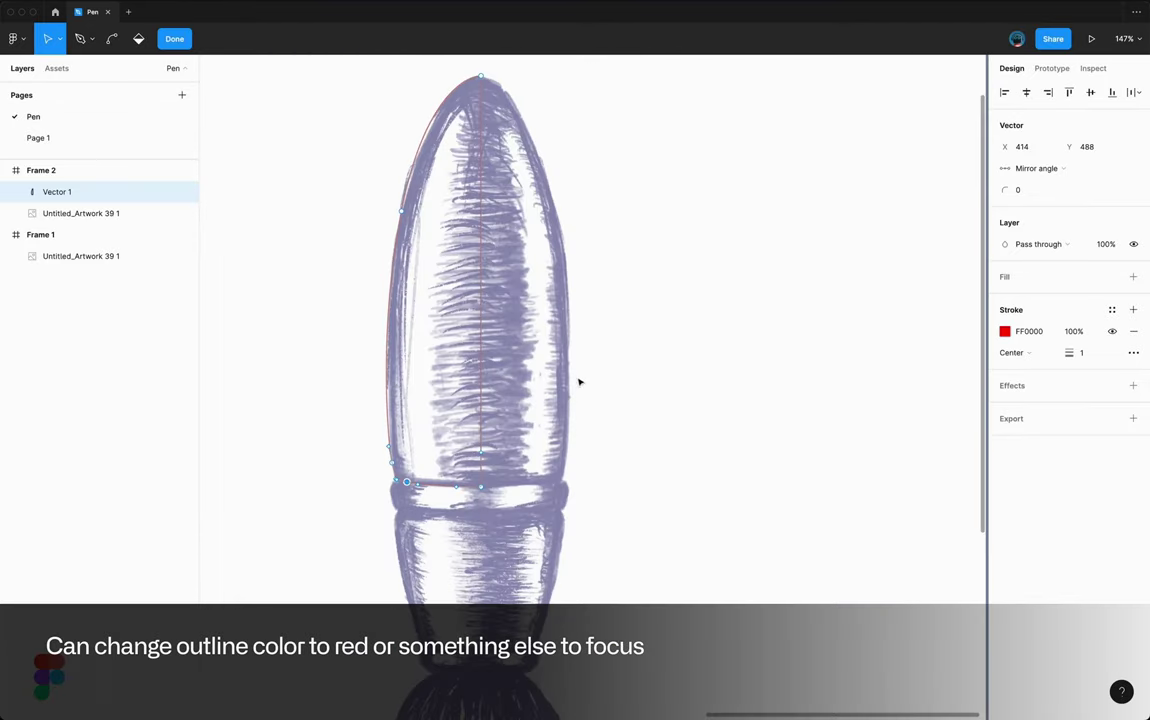
{"action": "key", "text": "Escape"}
{"action": "scroll", "coordinate": [420, 380], "scroll_direction": "up", "scroll_amount": 5}
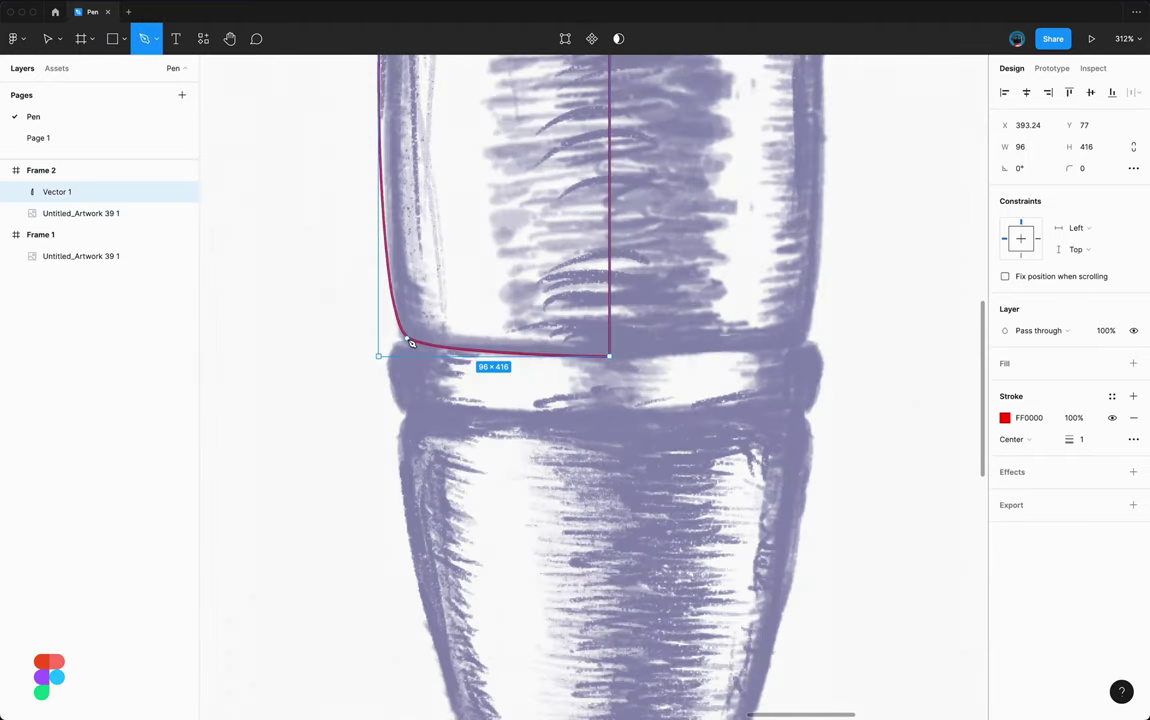
- Trace the left half of the metal ferrule as a second pen path
{"action": "left_click", "coordinate": [404, 335]}
{"action": "scroll", "coordinate": [420, 400], "scroll_direction": "down", "scroll_amount": 5}
{"action": "left_click", "coordinate": [430, 195]}
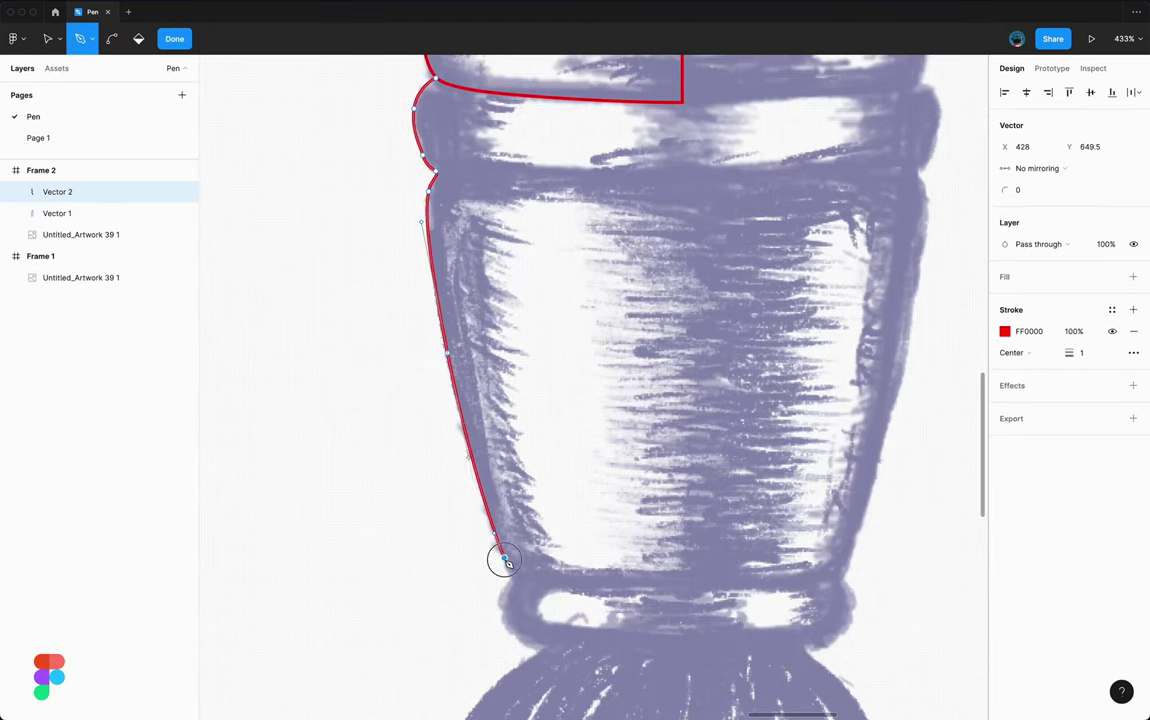
{"action": "left_click", "coordinate": [506, 525]}
{"action": "scroll", "coordinate": [505, 500], "scroll_direction": "down", "scroll_amount": 10}
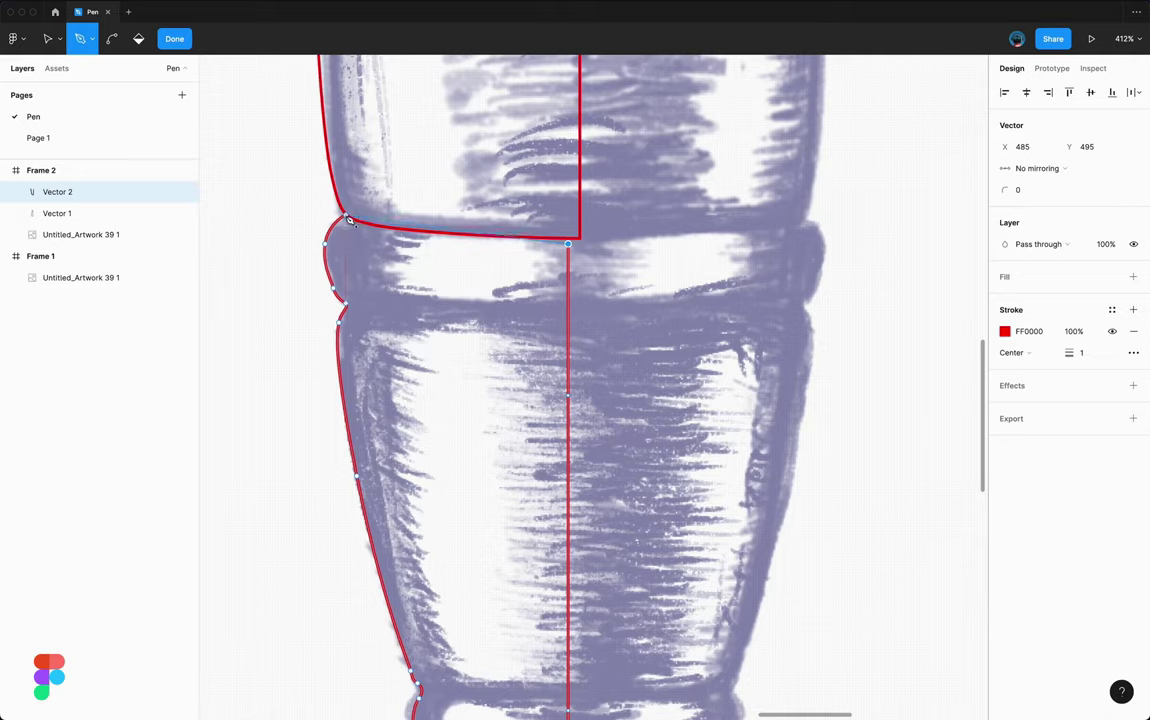
{"action": "scroll", "coordinate": [430, 262], "scroll_direction": "up", "scroll_amount": 10}
- Adjust the ferrule outline's corner, bottom-curve and top-joint anchor points
{"action": "key", "text": "v"}
{"action": "left_click", "coordinate": [326, 365]}
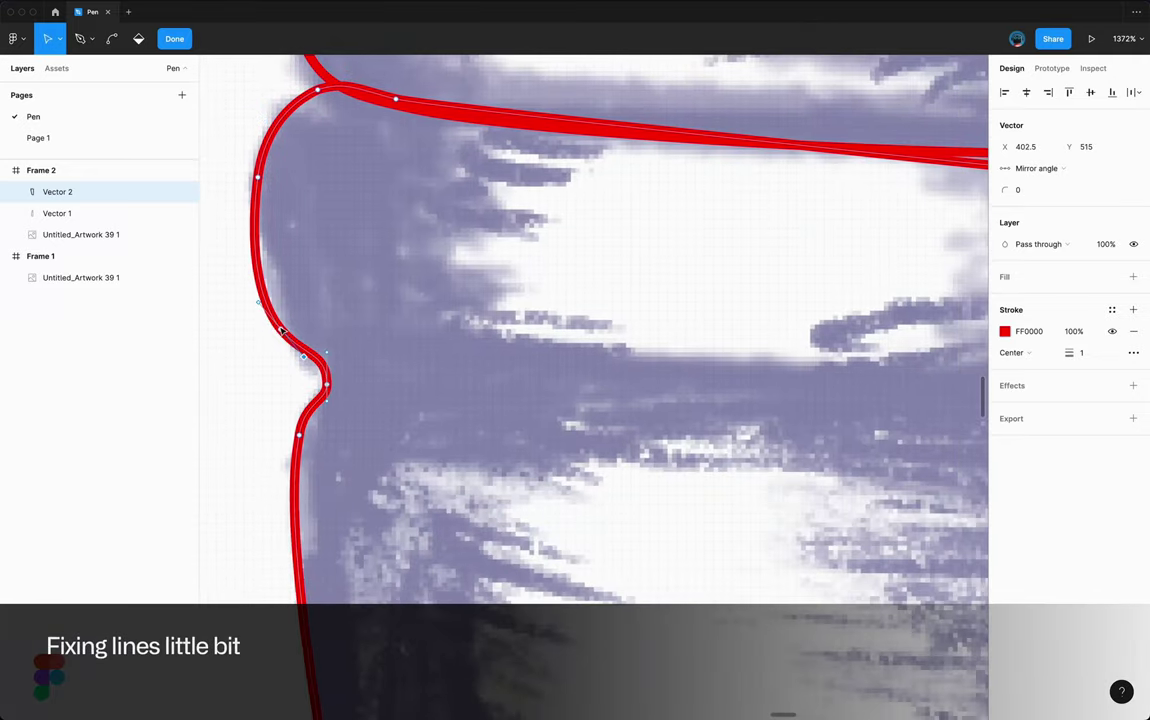
{"action": "scroll", "coordinate": [325, 408], "scroll_direction": "down", "scroll_amount": 5}
{"action": "scroll", "coordinate": [330, 420], "scroll_direction": "down", "scroll_amount": 5}
{"action": "left_click", "coordinate": [390, 431]}
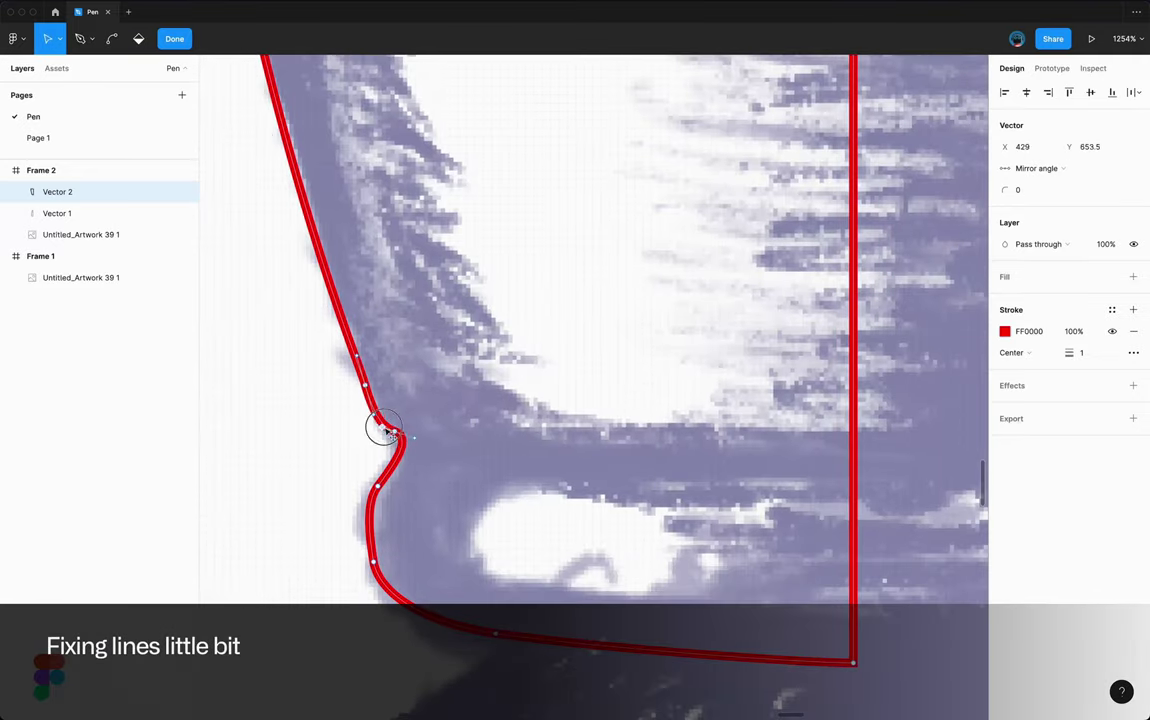
{"action": "scroll", "coordinate": [398, 465], "scroll_direction": "down", "scroll_amount": 5}
{"action": "scroll", "coordinate": [420, 500], "scroll_direction": "down", "scroll_amount": 5}
{"action": "left_click", "coordinate": [560, 187], "text": "shift"}
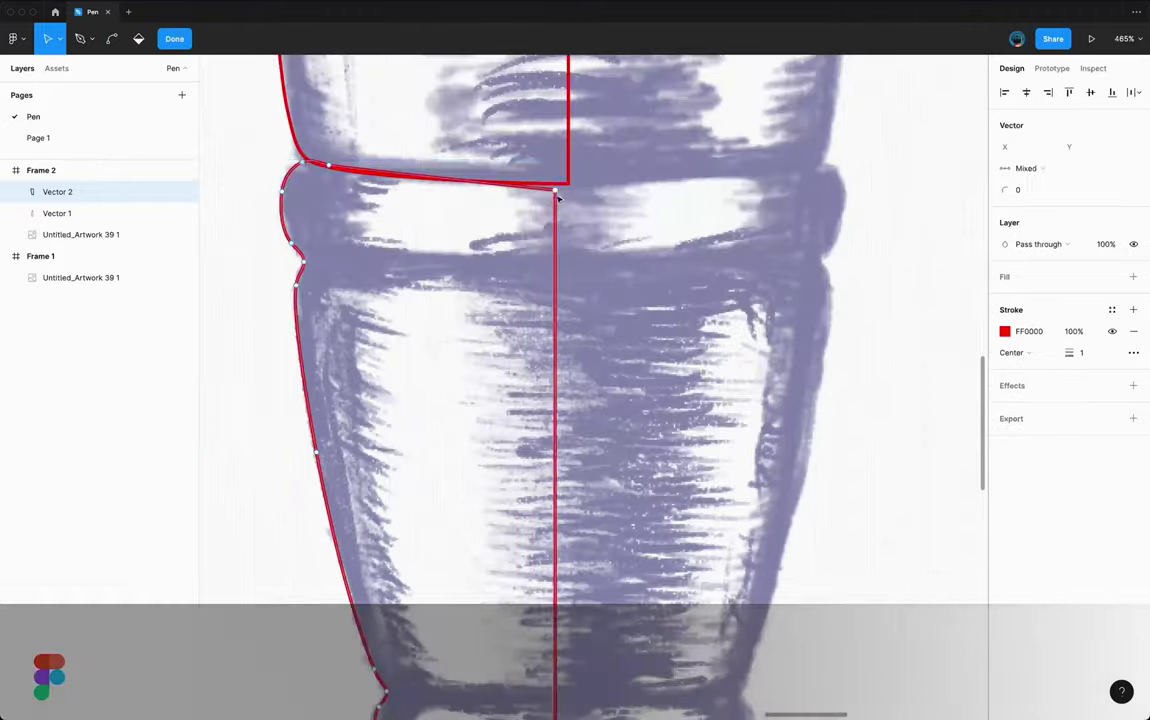
{"action": "scroll", "coordinate": [563, 193], "scroll_direction": "up", "scroll_amount": 3}
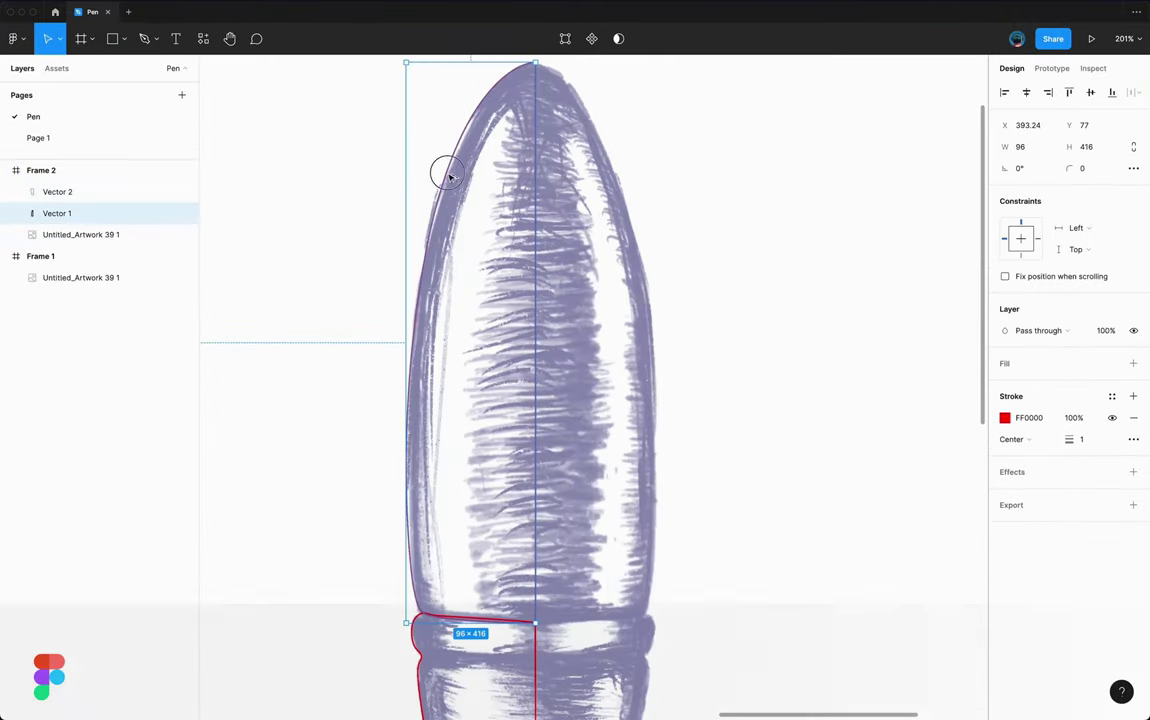
- Mirror the handle outline horizontally and butt the right half against the left
{"action": "right_click", "coordinate": [581, 186]}
{"action": "left_click", "coordinate": [630, 570]}
{"action": "scroll", "coordinate": [791, 336], "scroll_direction": "down", "scroll_amount": 3}
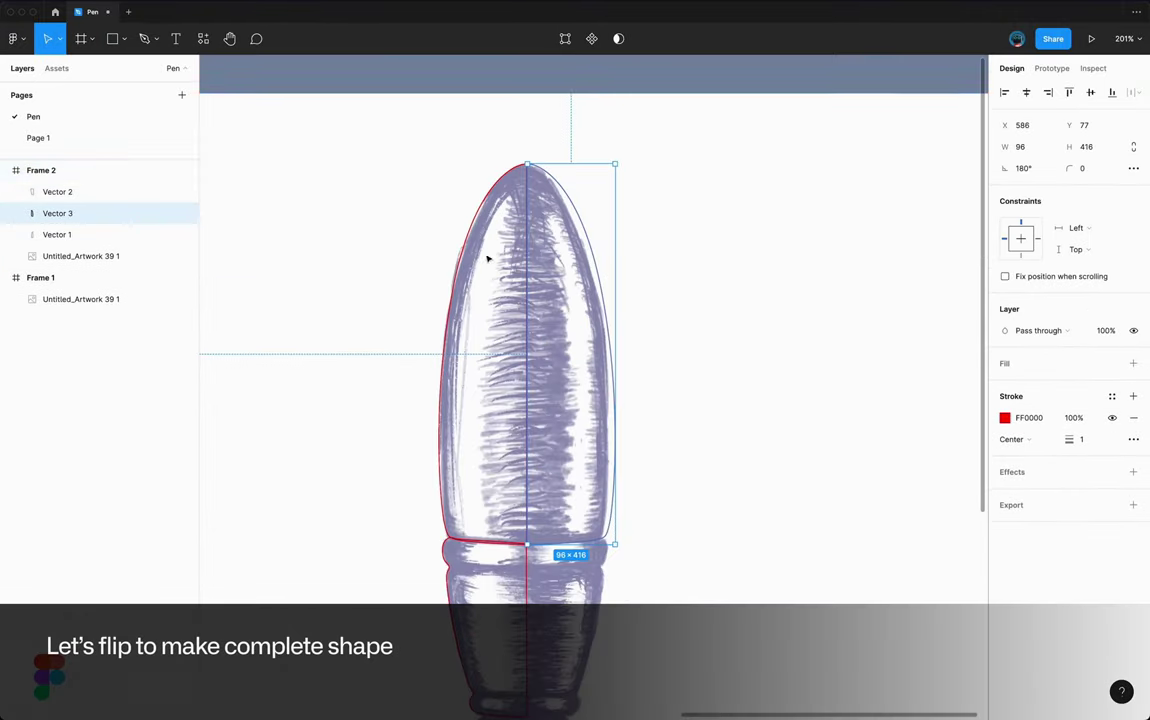
{"action": "left_click", "coordinate": [488, 257], "text": "shift"}
{"action": "scroll", "coordinate": [618, 240], "scroll_direction": "up", "scroll_amount": 5}
{"action": "left_click_drag", "start_coordinate": [616, 254], "coordinate": [608, 254]}
{"action": "scroll", "coordinate": [650, 300], "scroll_direction": "down", "scroll_amount": 3}
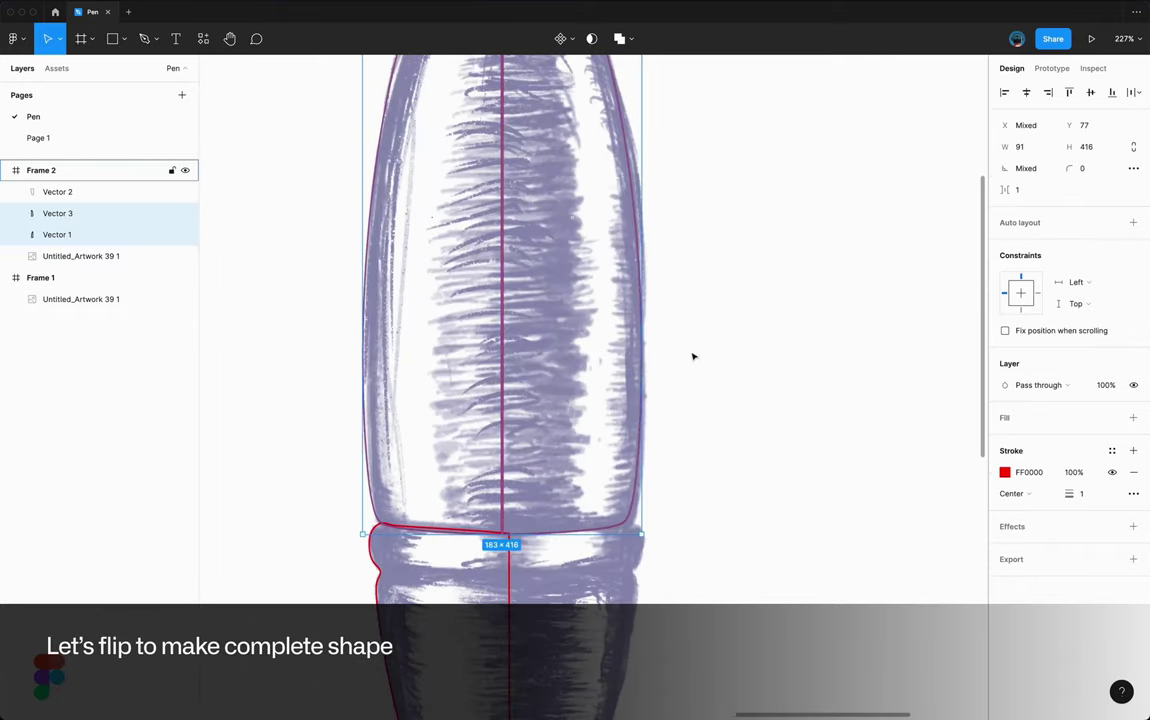
{"action": "scroll", "coordinate": [650, 369], "scroll_direction": "down", "scroll_amount": 5}
{"action": "left_click", "coordinate": [950, 393]}
{"action": "scroll", "coordinate": [440, 370], "scroll_direction": "up", "scroll_amount": 5}
- Flip the ferrule half horizontally and move it to the right side
{"action": "left_click", "coordinate": [439, 365]}
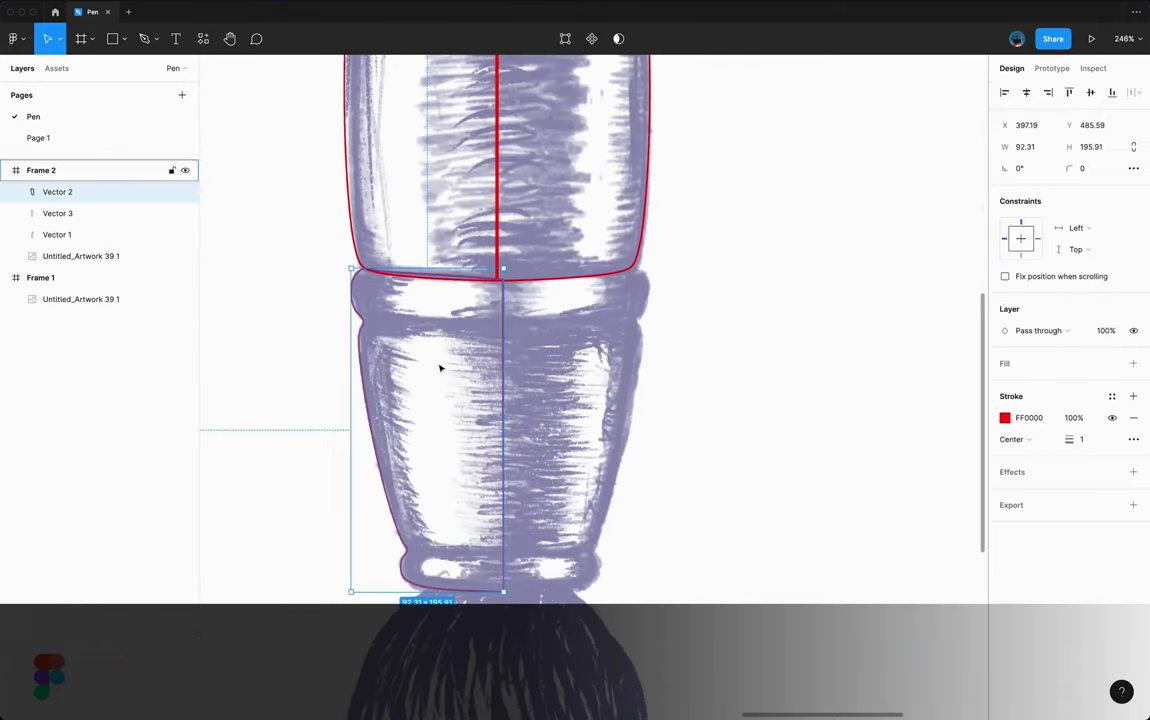
{"action": "right_click", "coordinate": [655, 306]}
{"action": "left_click", "coordinate": [680, 681]}
{"action": "left_click_drag", "start_coordinate": [745, 321], "coordinate": [650, 321]}
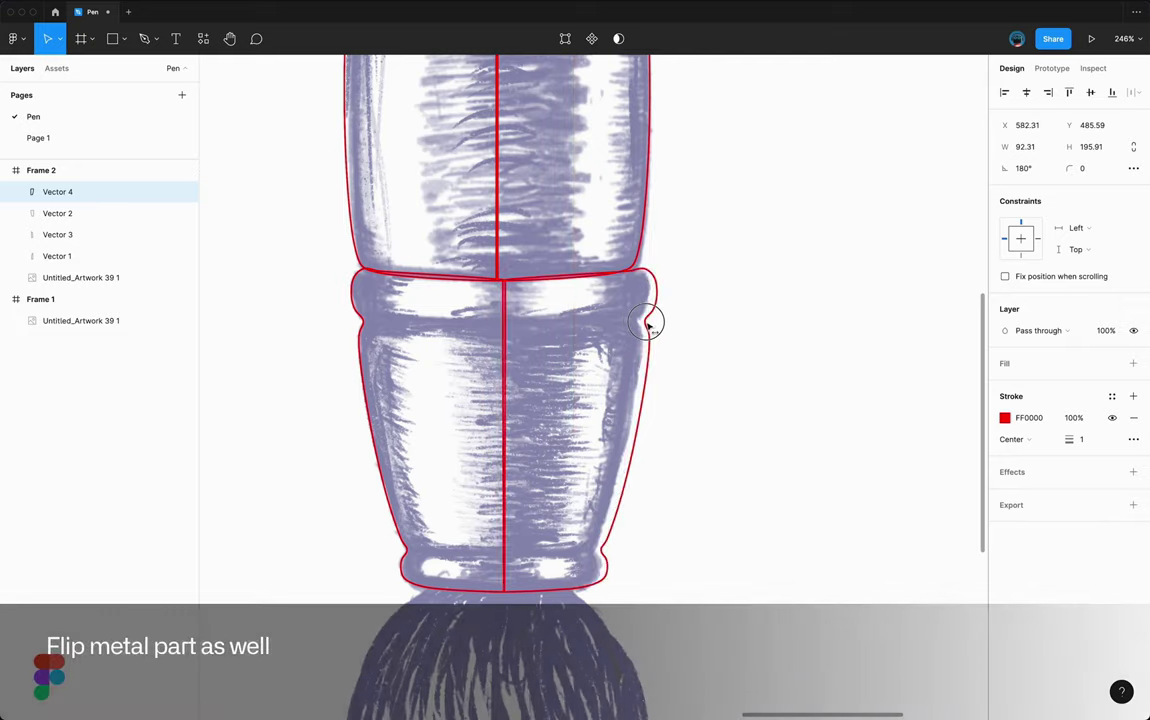
{"action": "key", "text": "Escape"}
{"action": "left_click", "coordinate": [505, 549]}
{"action": "key", "text": "Escape"}
- Duplicate and flip the left ferrule half, aligning the copy with the sketch's right edge
{"action": "left_click", "coordinate": [499, 338]}
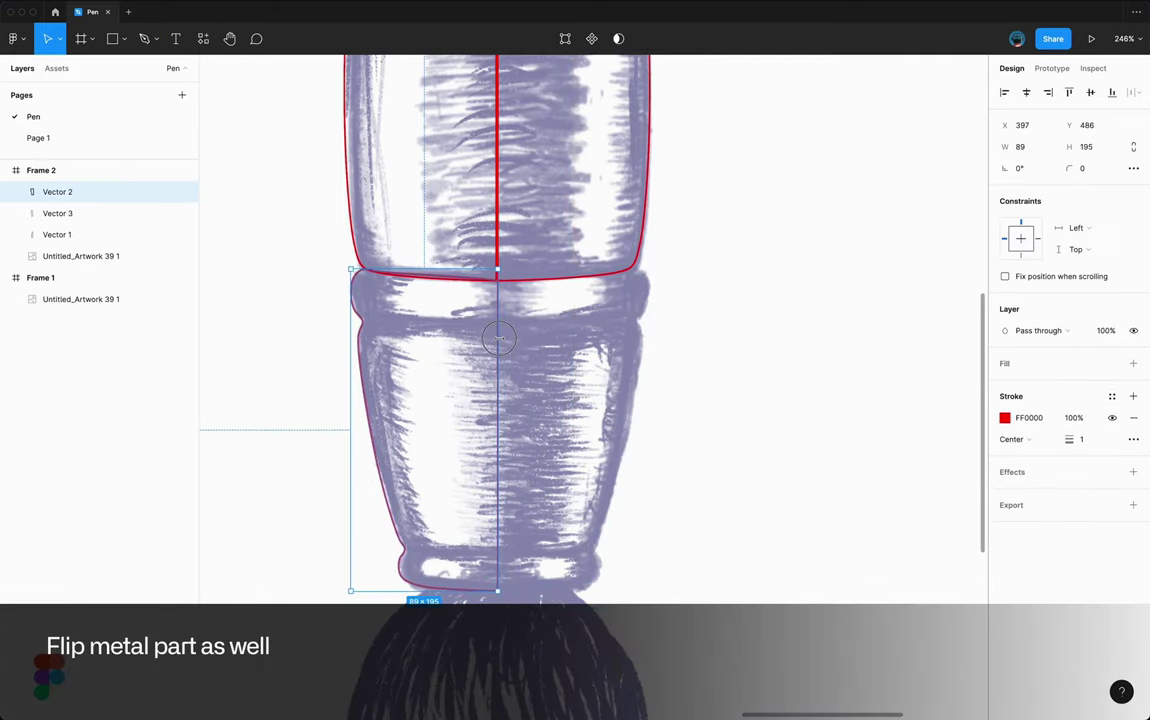
{"action": "key", "text": "ctrl+d"}
{"action": "left_click_drag", "start_coordinate": [406, 410], "coordinate": [590, 410]}
{"action": "right_click", "coordinate": [552, 310]}
{"action": "left_click", "coordinate": [585, 675]}
{"action": "scroll", "coordinate": [550, 330], "scroll_direction": "up", "scroll_amount": 3}
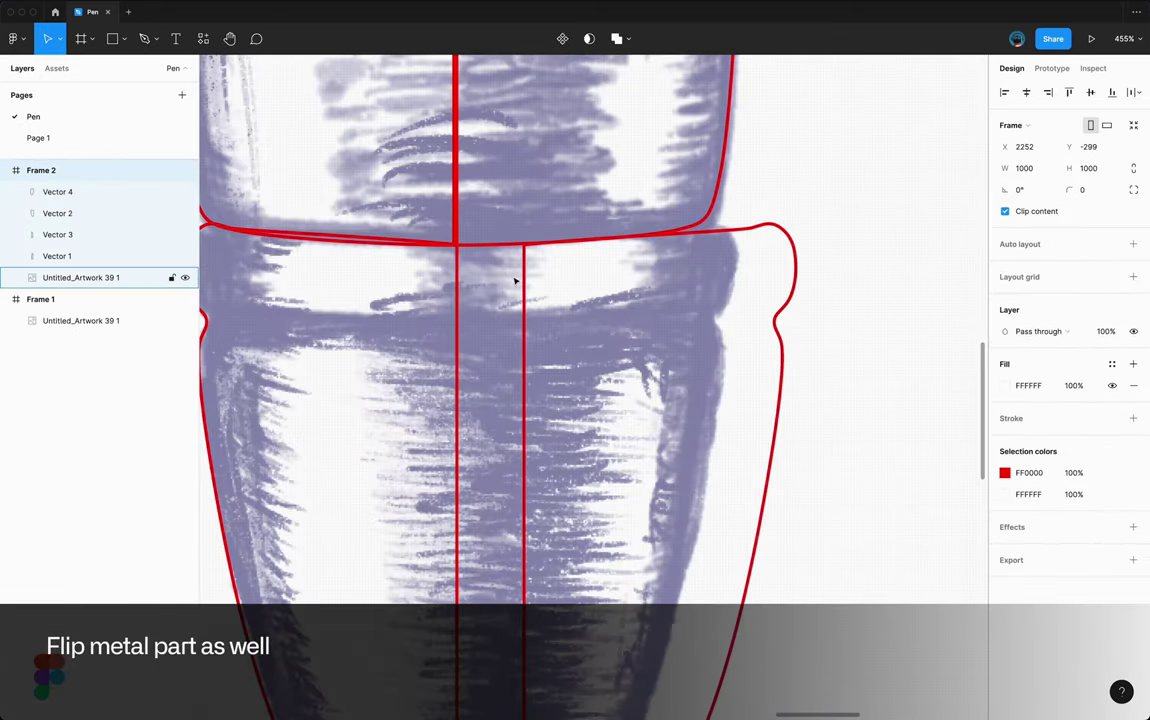
{"action": "left_click_drag", "start_coordinate": [788, 233], "coordinate": [730, 233]}
{"action": "scroll", "coordinate": [665, 263], "scroll_direction": "down", "scroll_amount": 3}
{"action": "left_click", "coordinate": [480, 390], "text": "shift"}
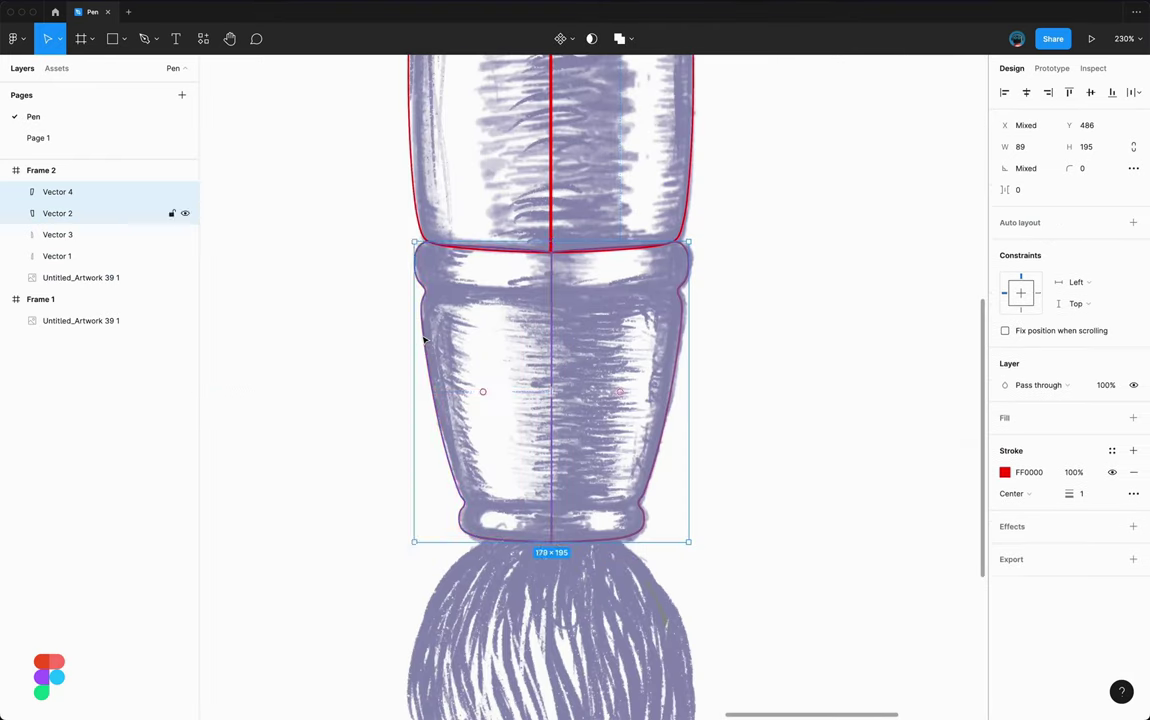
{"action": "scroll", "coordinate": [726, 348], "scroll_direction": "up", "scroll_amount": 4}
{"action": "scroll", "coordinate": [729, 348], "scroll_direction": "down", "scroll_amount": 5}
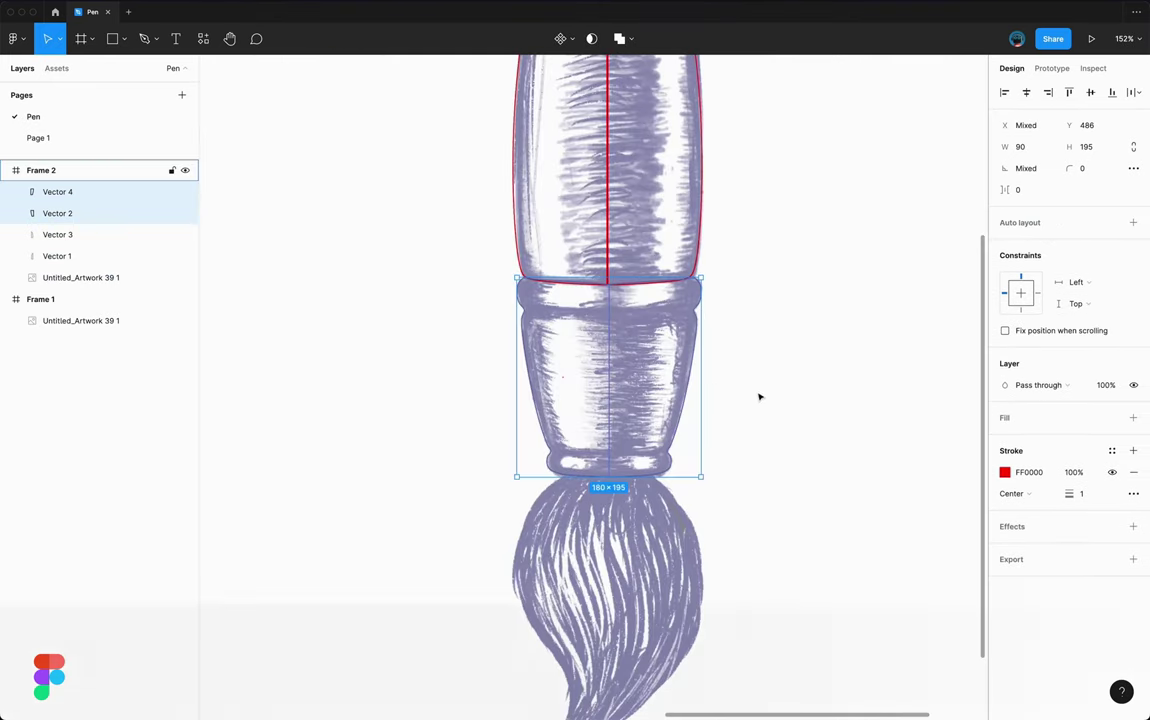
- Swap the ferrule's red stroke for a grey fill and flatten the union
{"action": "left_click", "coordinate": [1133, 472]}
{"action": "left_click", "coordinate": [1133, 417]}
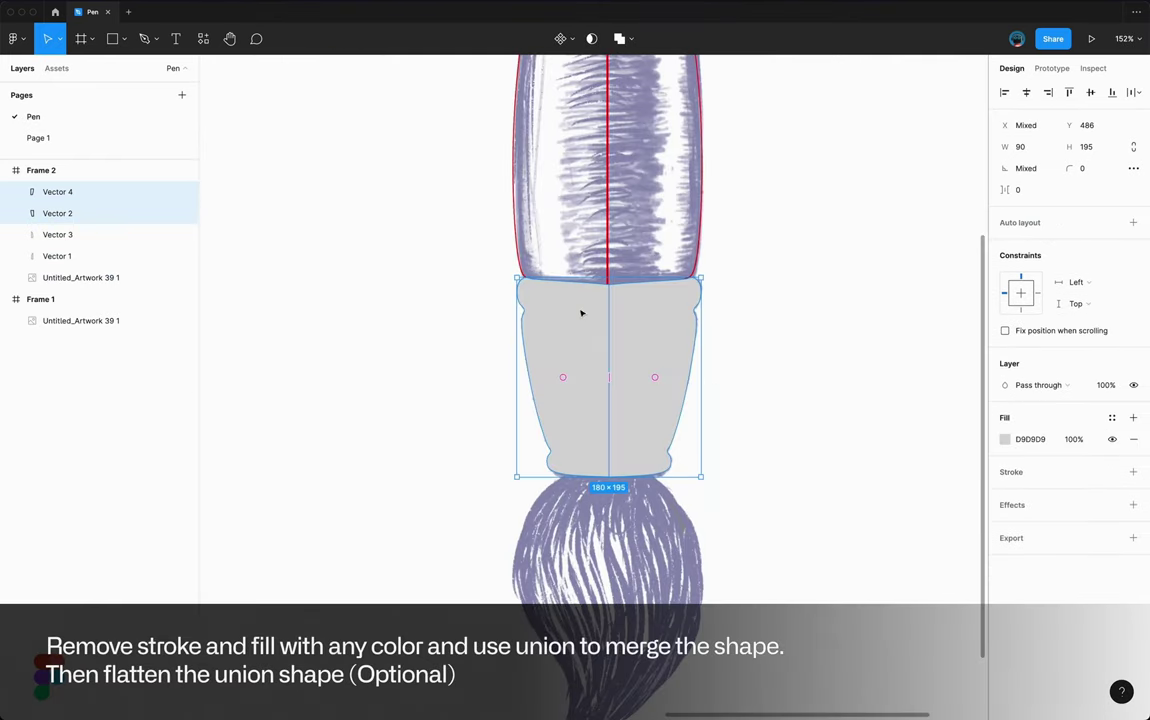
{"action": "right_click", "coordinate": [636, 338]}
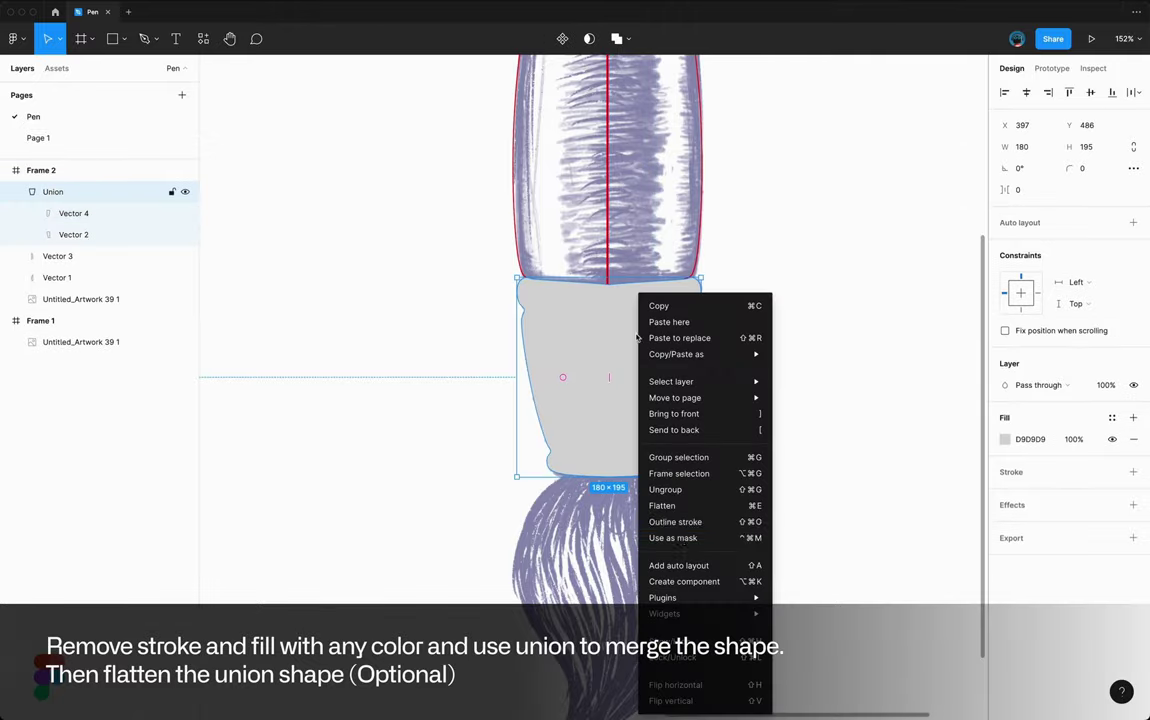
{"action": "left_click", "coordinate": [676, 507]}
{"action": "scroll", "coordinate": [596, 329], "scroll_direction": "up", "scroll_amount": 5}
- Tidy the flattened ferrule's edge points using the move, bend and pen tools
{"action": "double_click", "coordinate": [590, 298]}
{"action": "scroll", "coordinate": [555, 313], "scroll_direction": "down", "scroll_amount": 3}
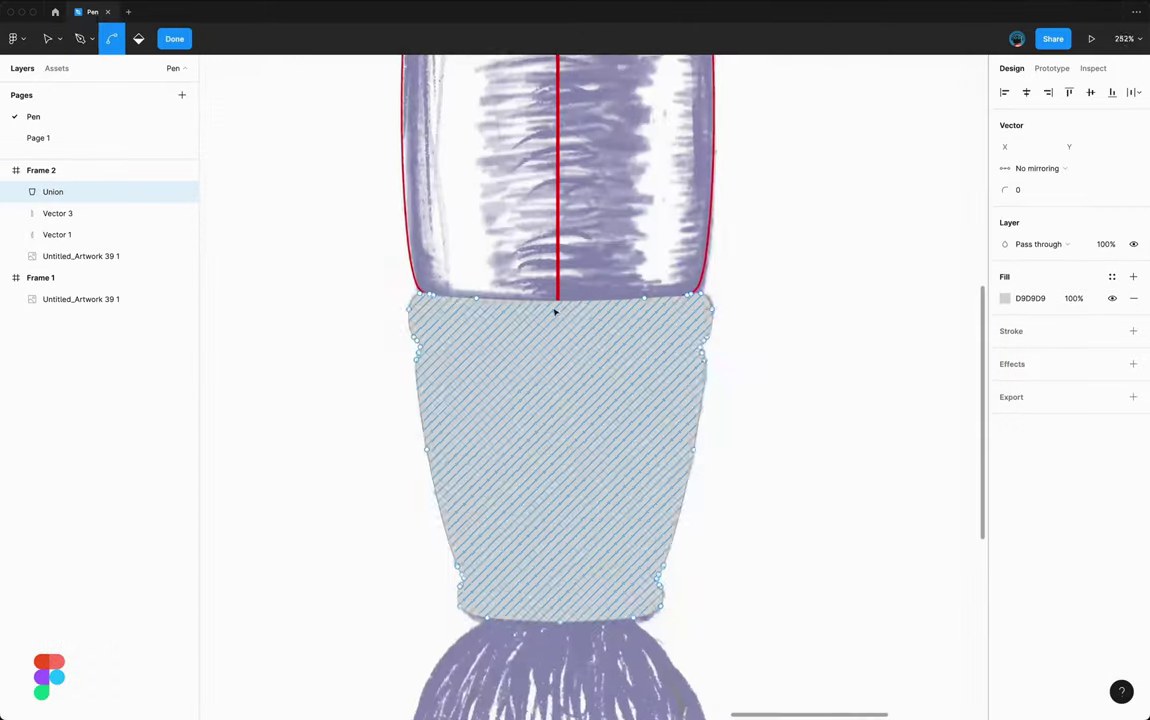
{"action": "key", "text": "Escape"}
{"action": "key", "text": "Return"}
{"action": "scroll", "coordinate": [330, 352], "scroll_direction": "up", "scroll_amount": 5}
{"action": "scroll", "coordinate": [360, 348], "scroll_direction": "up", "scroll_amount": 5}
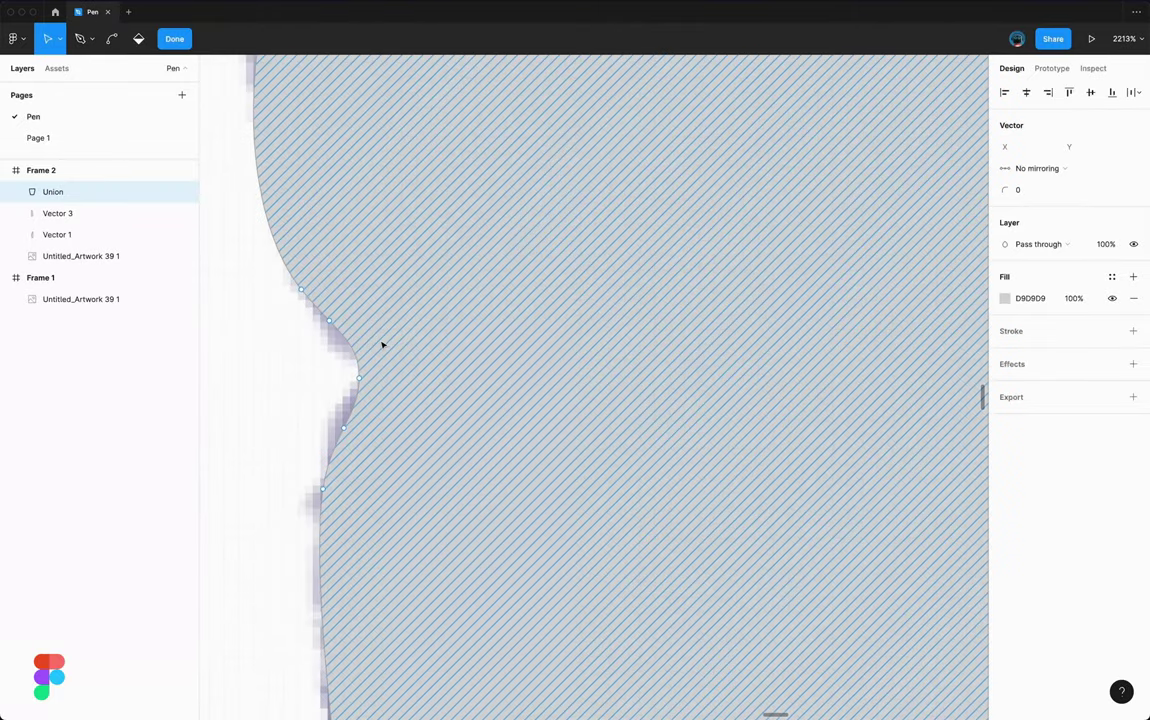
{"action": "key", "text": "p"}
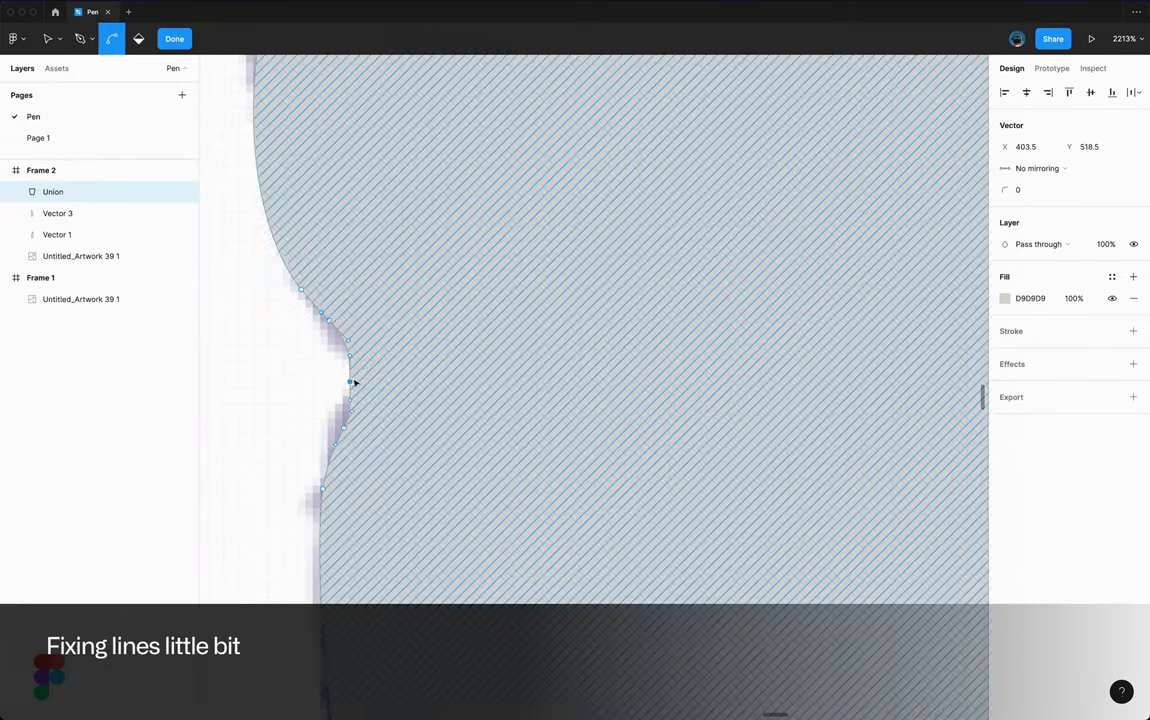
{"action": "scroll", "coordinate": [355, 380], "scroll_direction": "down", "scroll_amount": 5}
{"action": "key", "text": "p"}
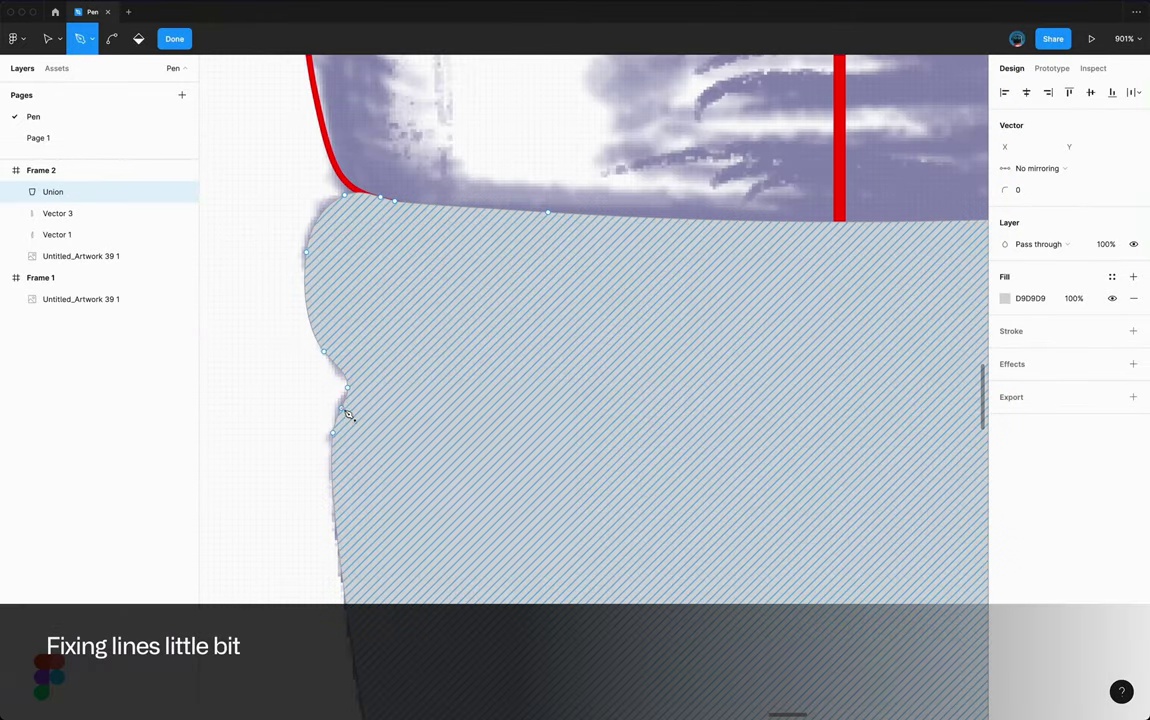
{"action": "scroll", "coordinate": [400, 378], "scroll_direction": "right", "scroll_amount": 10}
{"action": "scroll", "coordinate": [655, 329], "scroll_direction": "right", "scroll_amount": 10}
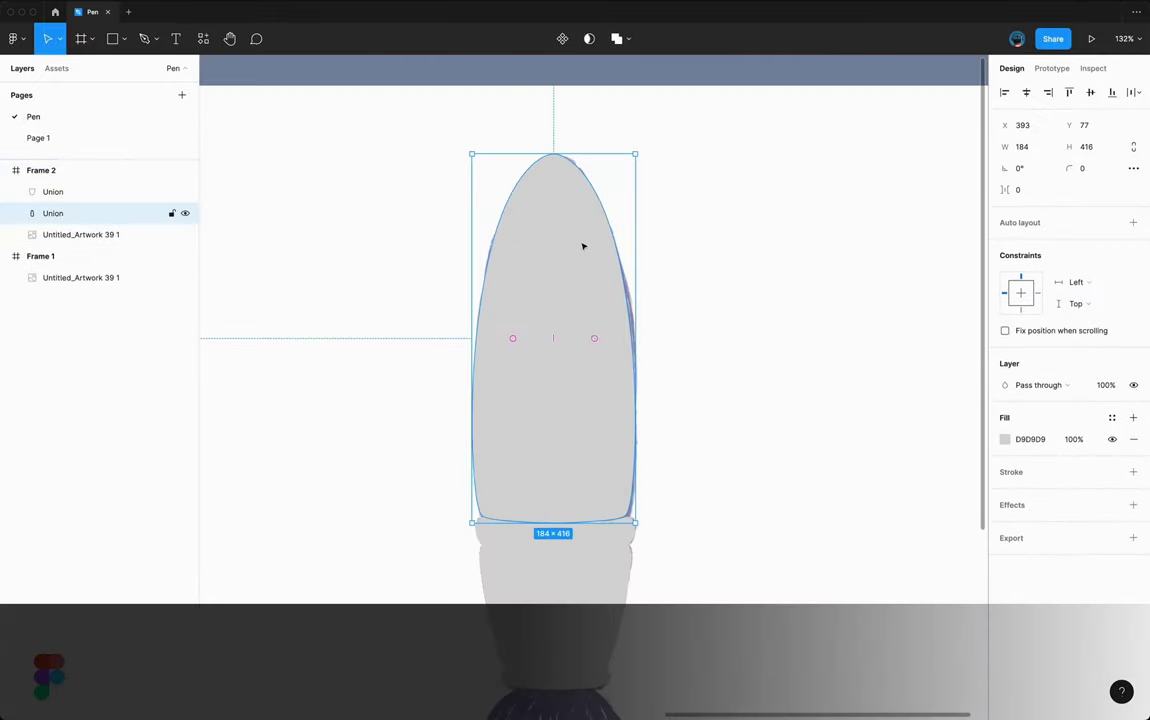
{"action": "scroll", "coordinate": [601, 420], "scroll_direction": "down", "scroll_amount": 5}
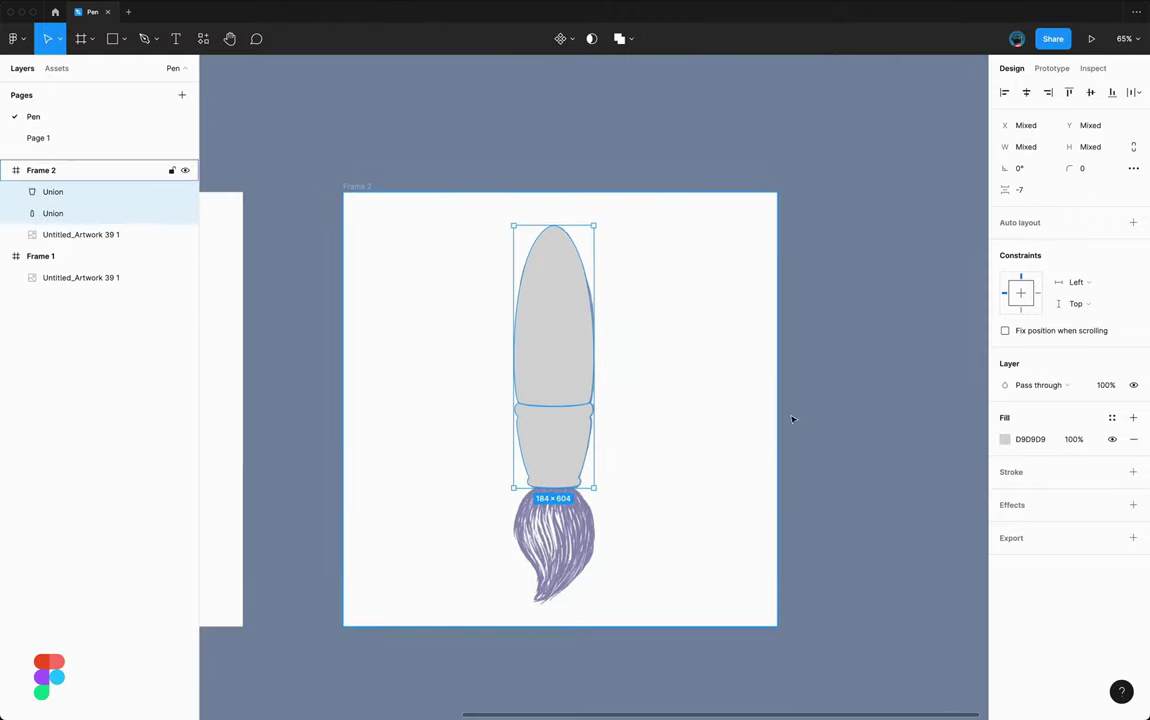
- Fill the pen-top shape with light grey BCBCBC
{"action": "left_click", "coordinate": [536, 377]}
{"action": "left_click", "coordinate": [1005, 385]}
{"action": "left_click", "coordinate": [827, 426]}
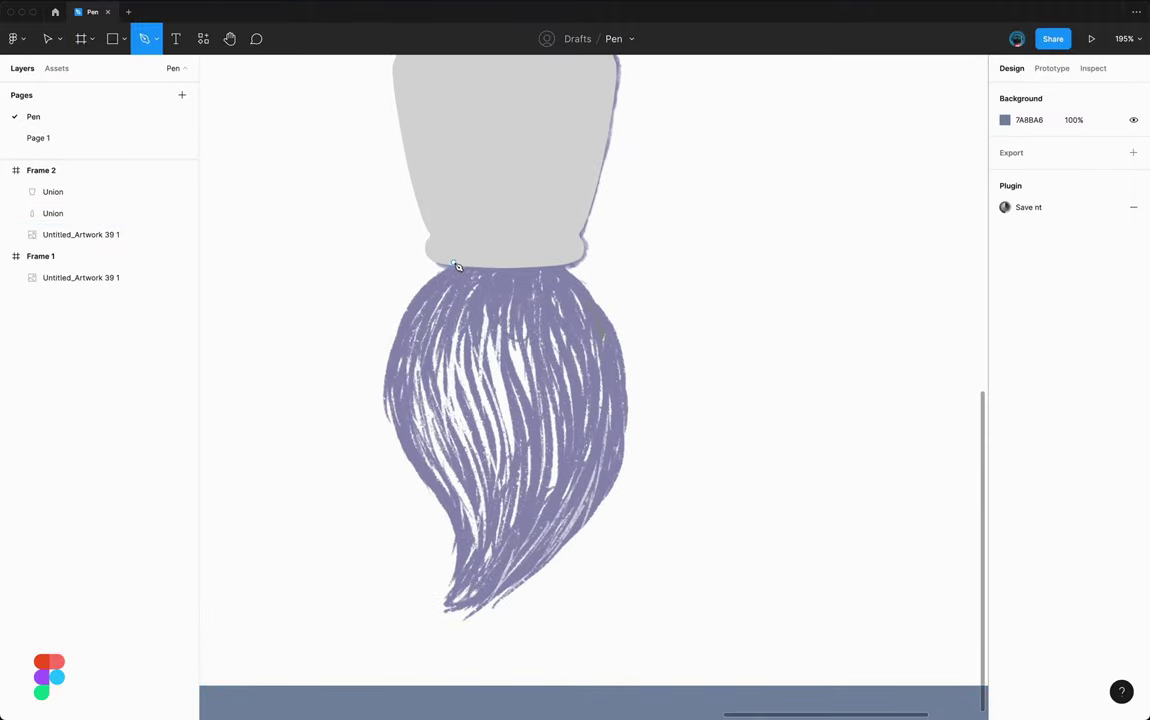
- Trace curved bristles below the ferrule and convert the outline to a grey A0A0A0 fill
{"action": "left_click", "coordinate": [453, 264]}
{"action": "left_click_drag", "start_coordinate": [383, 368], "coordinate": [376, 438]}
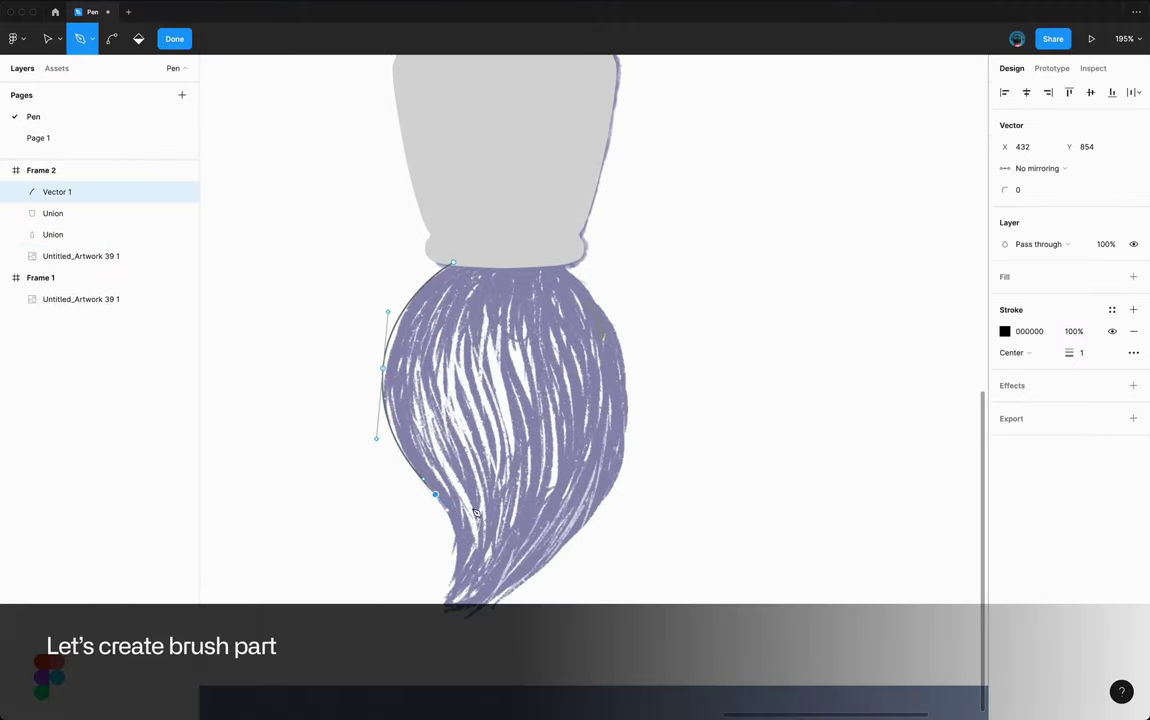
{"action": "scroll", "coordinate": [476, 512], "scroll_direction": "down", "scroll_amount": 4}
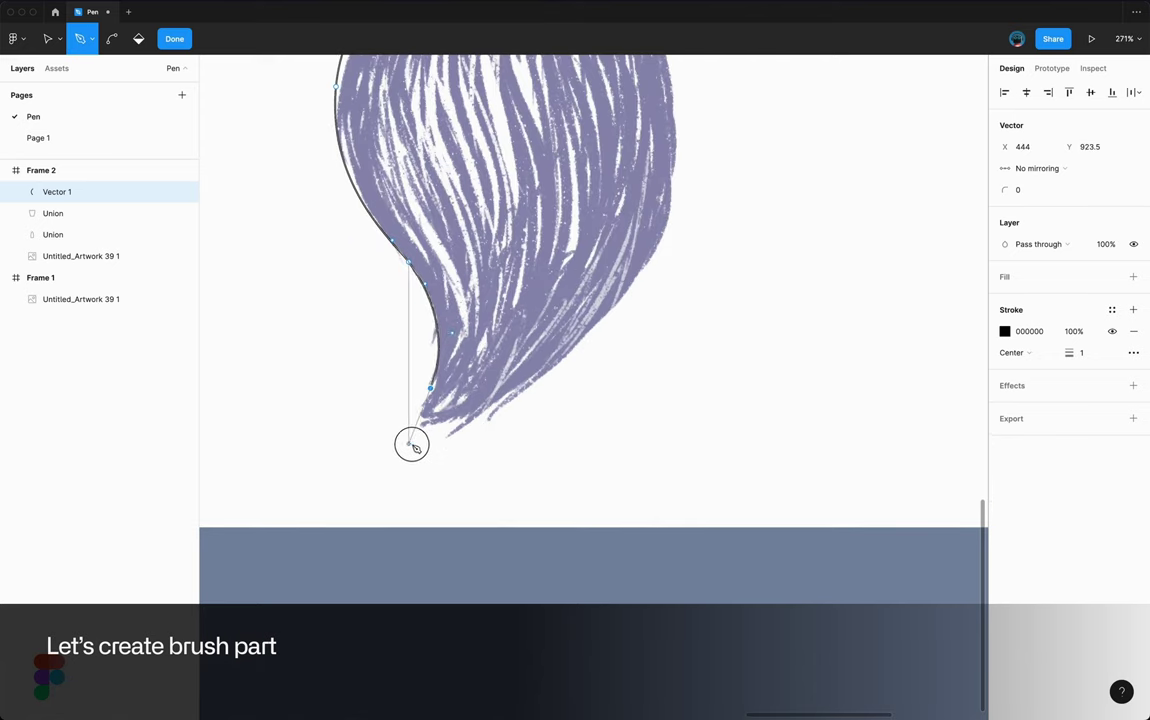
{"action": "left_click_drag", "start_coordinate": [527, 402], "coordinate": [590, 312]}
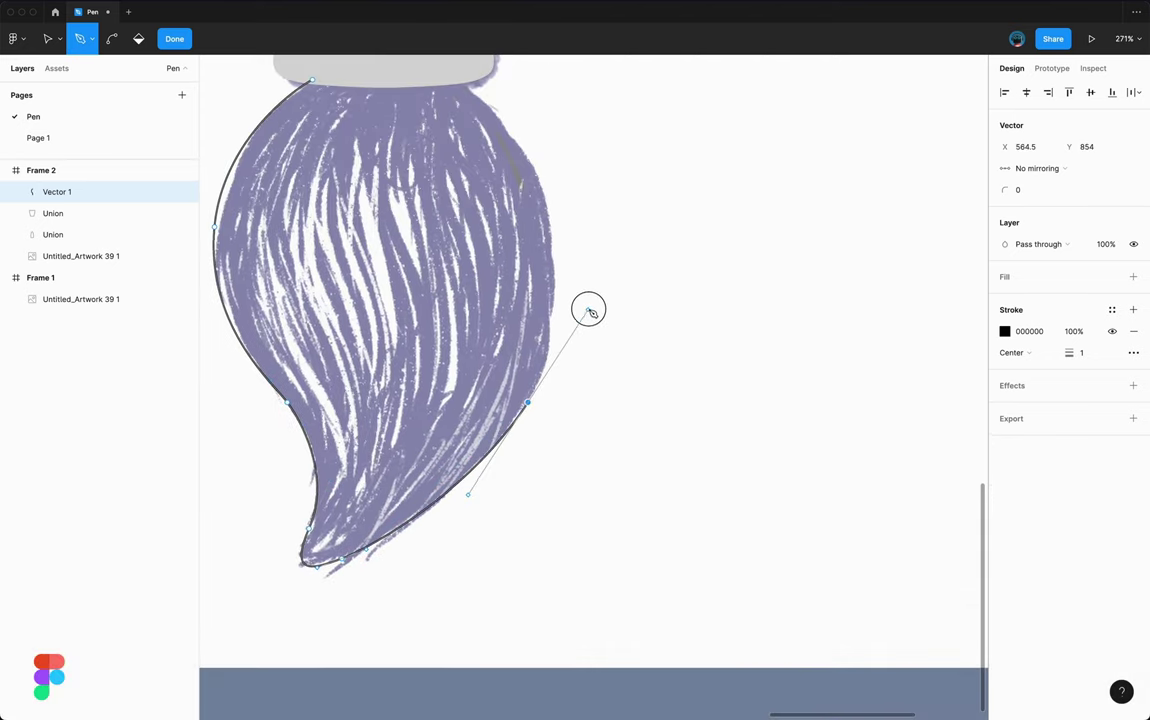
{"action": "scroll", "coordinate": [484, 106], "scroll_direction": "up", "scroll_amount": 4}
{"action": "left_click_drag", "start_coordinate": [491, 259], "coordinate": [430, 267]}
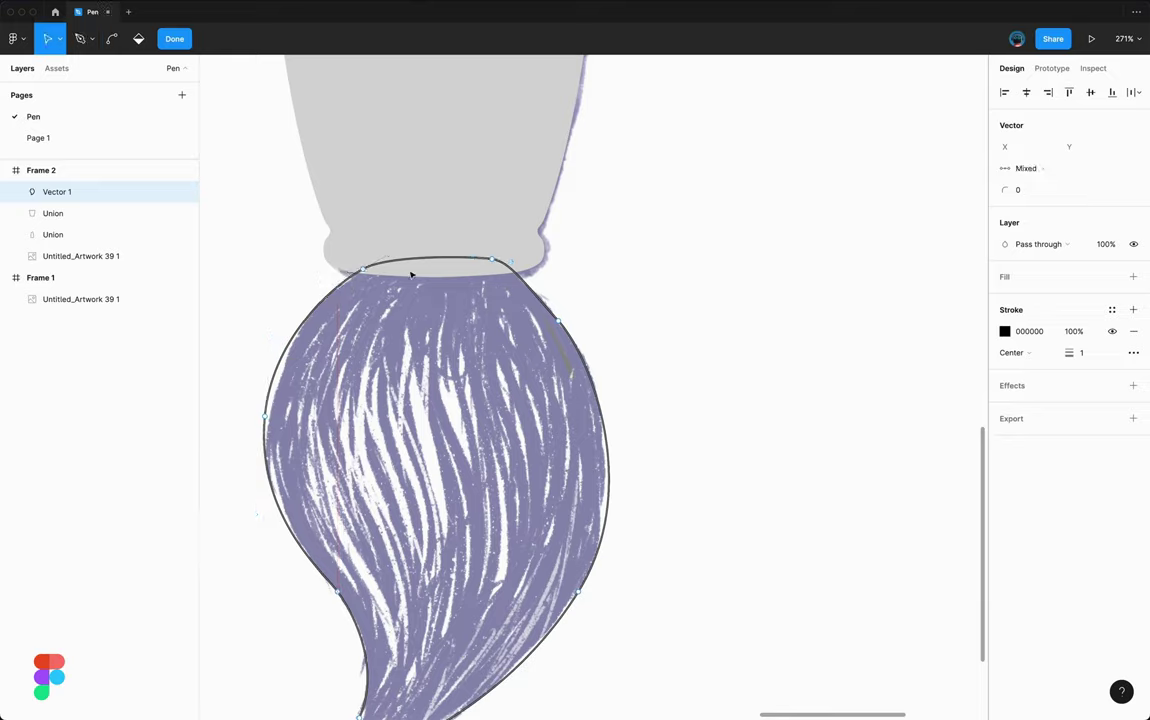
{"action": "scroll", "coordinate": [305, 358], "scroll_direction": "down", "scroll_amount": 2}
{"action": "left_click", "coordinate": [305, 358]}
{"action": "key", "text": "Escape"}
{"action": "scroll", "coordinate": [611, 537], "scroll_direction": "down", "scroll_amount": 5}
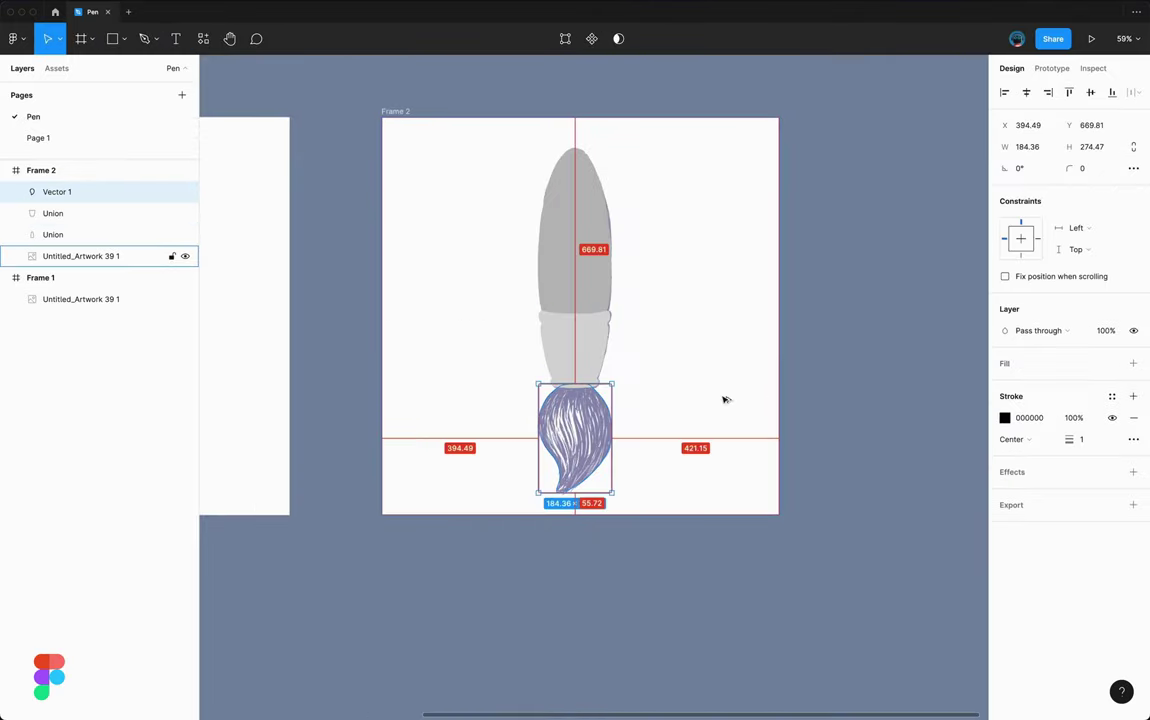
{"action": "key", "text": "super+alt+v"}
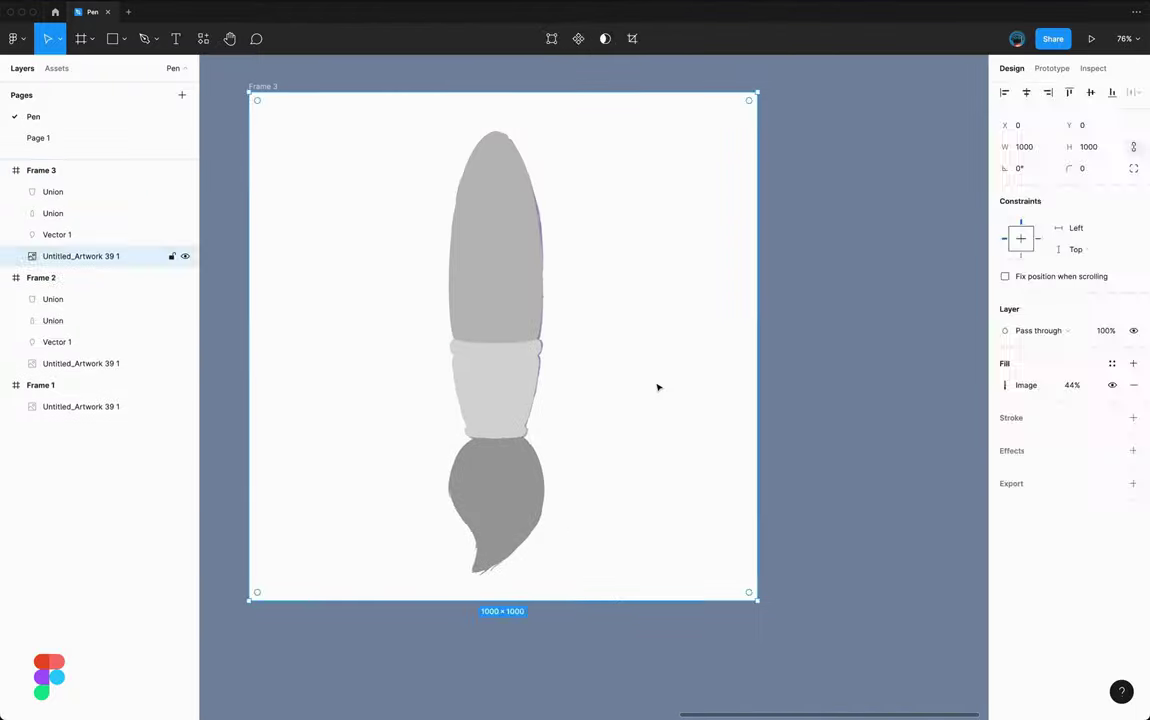
- Delete Frame 3's sketch, give it a near-black gradient, and paste the gradient rectangle beside it
{"action": "key", "text": "Delete"}
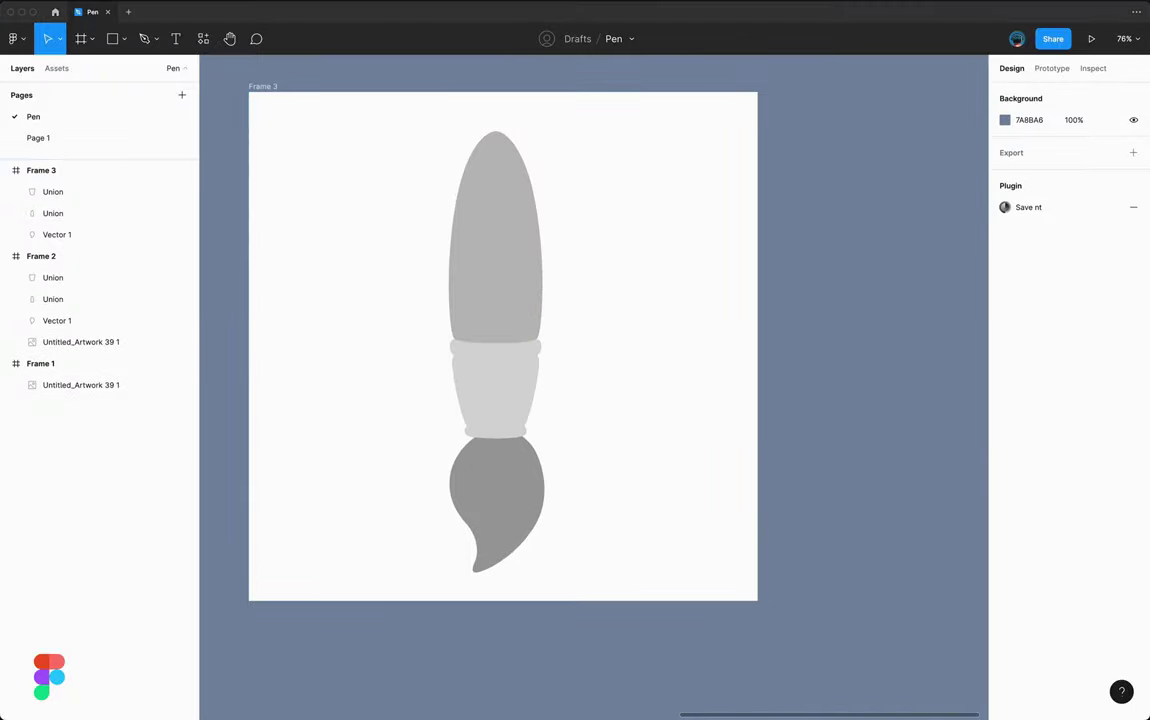
{"action": "left_click", "coordinate": [262, 86]}
{"action": "left_click", "coordinate": [1005, 385]}
{"action": "mouse_move", "coordinate": [850, 460]}
{"action": "left_mouse_down"}
{"action": "mouse_move", "coordinate": [827, 480]}
{"action": "mouse_move", "coordinate": [827, 503]}
{"action": "left_mouse_up"}
{"action": "left_click", "coordinate": [845, 371]}
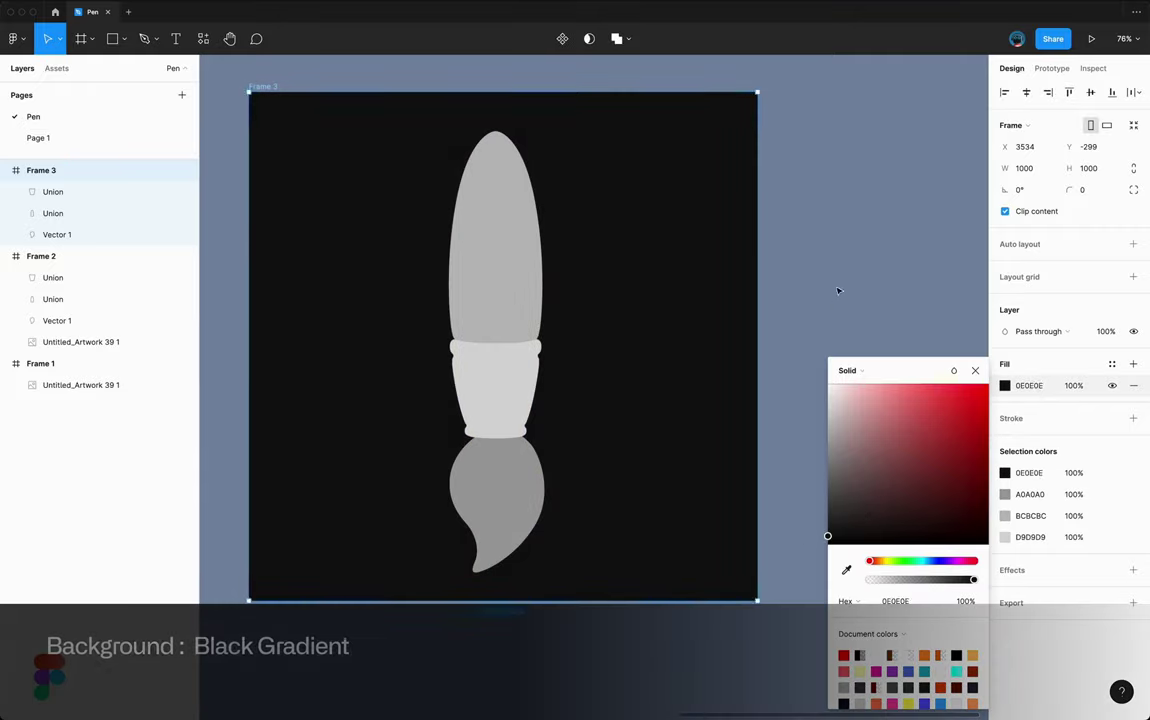
{"action": "left_click", "coordinate": [838, 291]}
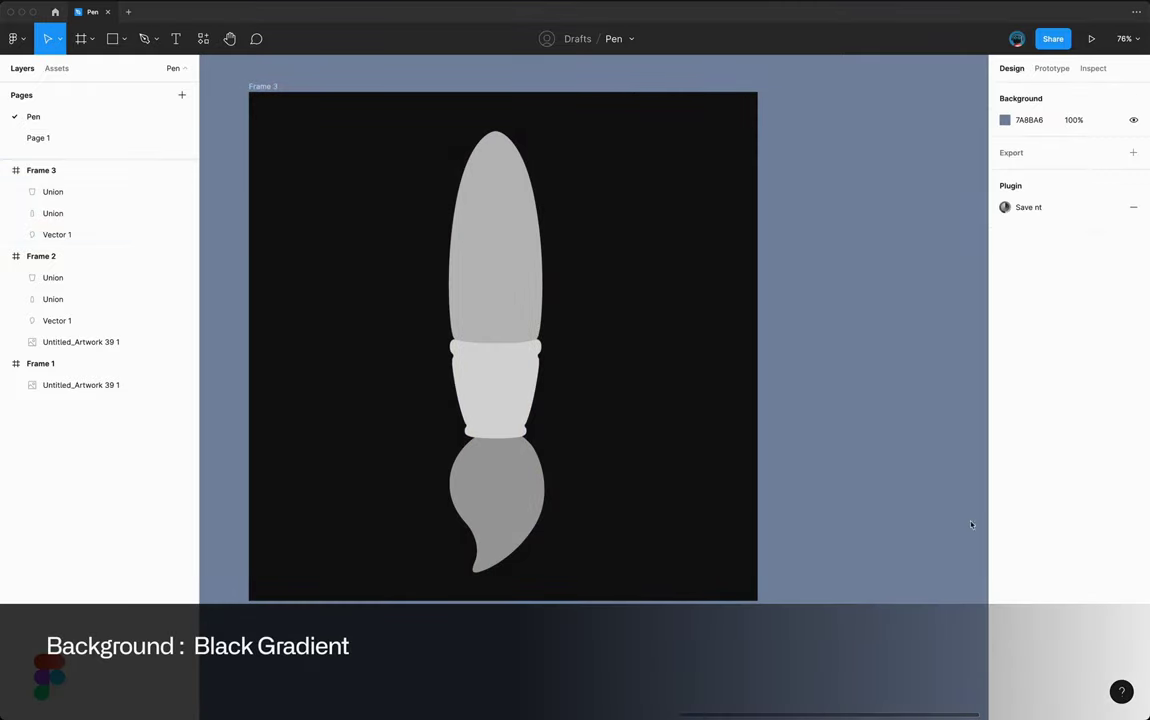
{"action": "right_click", "coordinate": [818, 108]}
{"action": "left_click", "coordinate": [845, 116]}
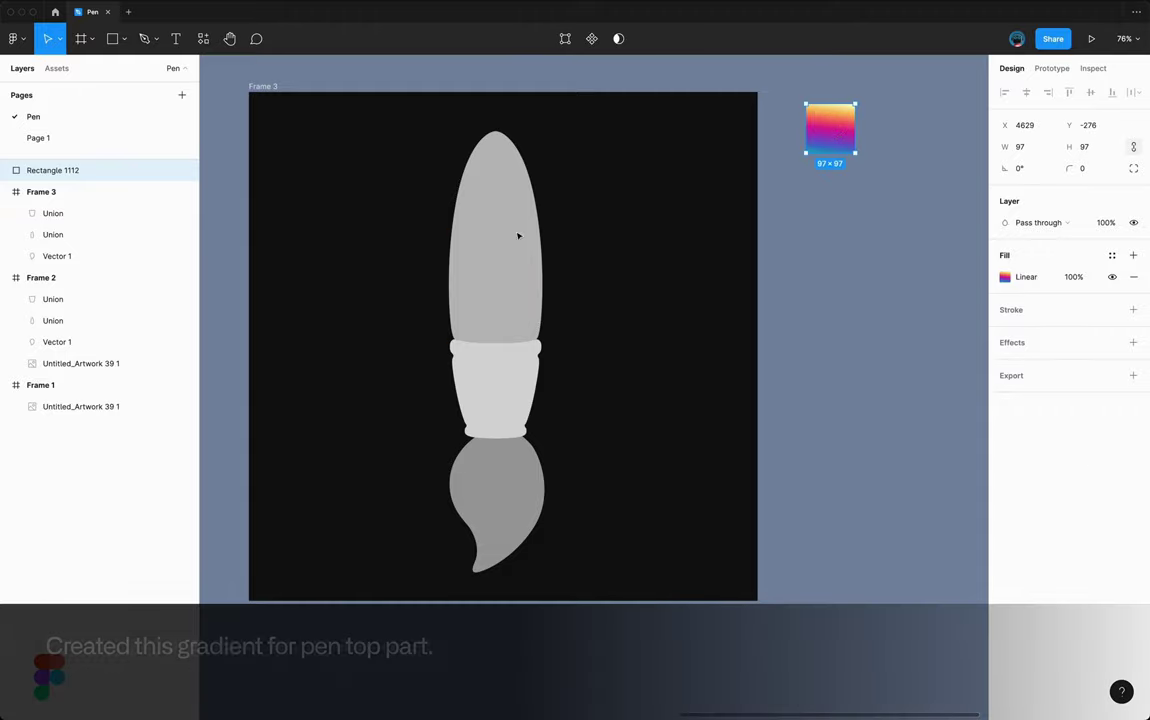
- Apply the copied gradient to the pen top, remove the grey fill, and make it radial
{"action": "left_click", "coordinate": [490, 238]}
{"action": "key", "text": "ctrl+v"}
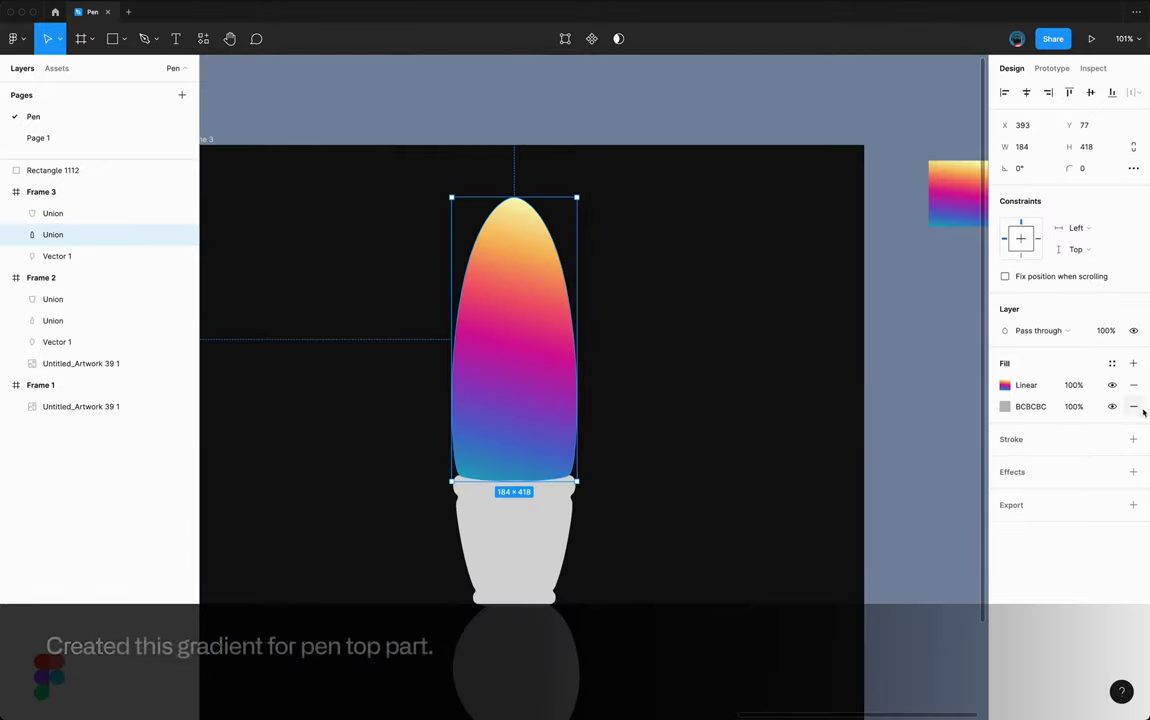
{"action": "left_click", "coordinate": [1133, 406]}
{"action": "left_click", "coordinate": [1005, 385]}
{"action": "left_click", "coordinate": [851, 321]}
- Tilt and stretch the radial gradient so pale yellow starts at the tip
{"action": "left_click_drag", "start_coordinate": [522, 340], "coordinate": [507, 226]}
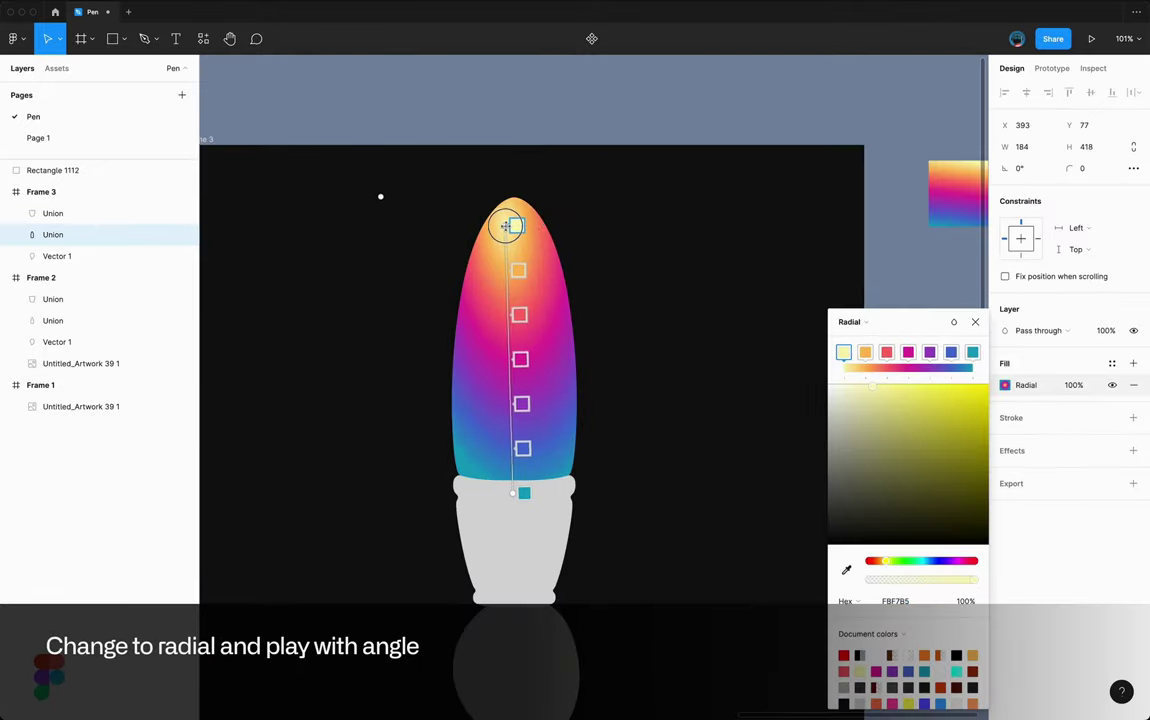
{"action": "left_click_drag", "start_coordinate": [514, 493], "coordinate": [462, 486]}
{"action": "left_click_drag", "start_coordinate": [516, 218], "coordinate": [513, 190]}
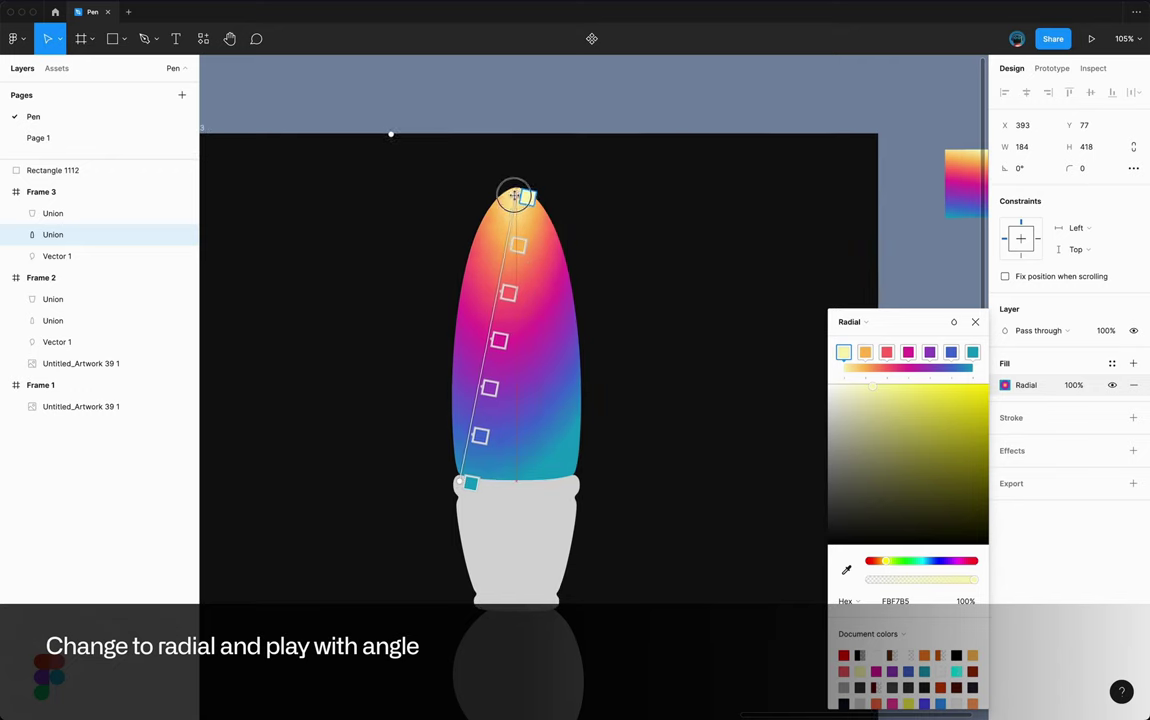
{"action": "left_click", "coordinate": [487, 396]}
{"action": "left_click", "coordinate": [479, 435]}
{"action": "scroll", "coordinate": [480, 425], "scroll_direction": "up", "scroll_amount": 1}
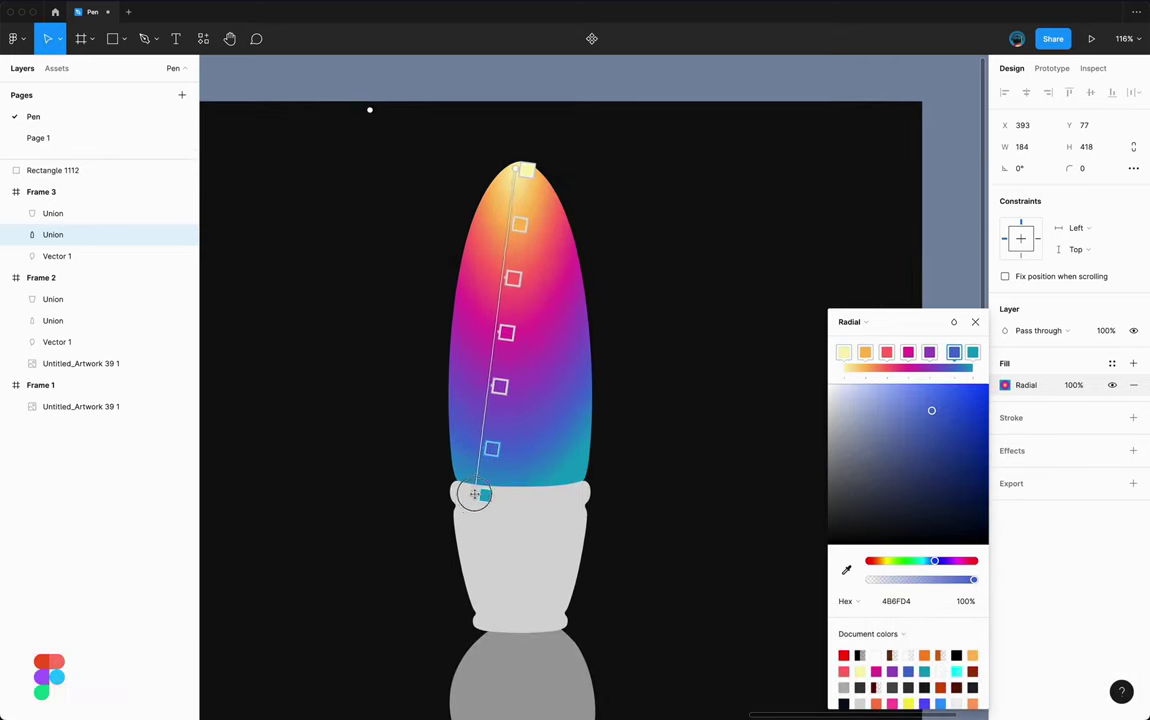
{"action": "scroll", "coordinate": [474, 494], "scroll_direction": "down", "scroll_amount": 3}
{"action": "scroll", "coordinate": [506, 259], "scroll_direction": "up", "scroll_amount": 1}
{"action": "key", "text": "Escape"}
- Select the ferrule shape and set its fill to light grey D7D7D7
{"action": "left_click", "coordinate": [650, 193]}
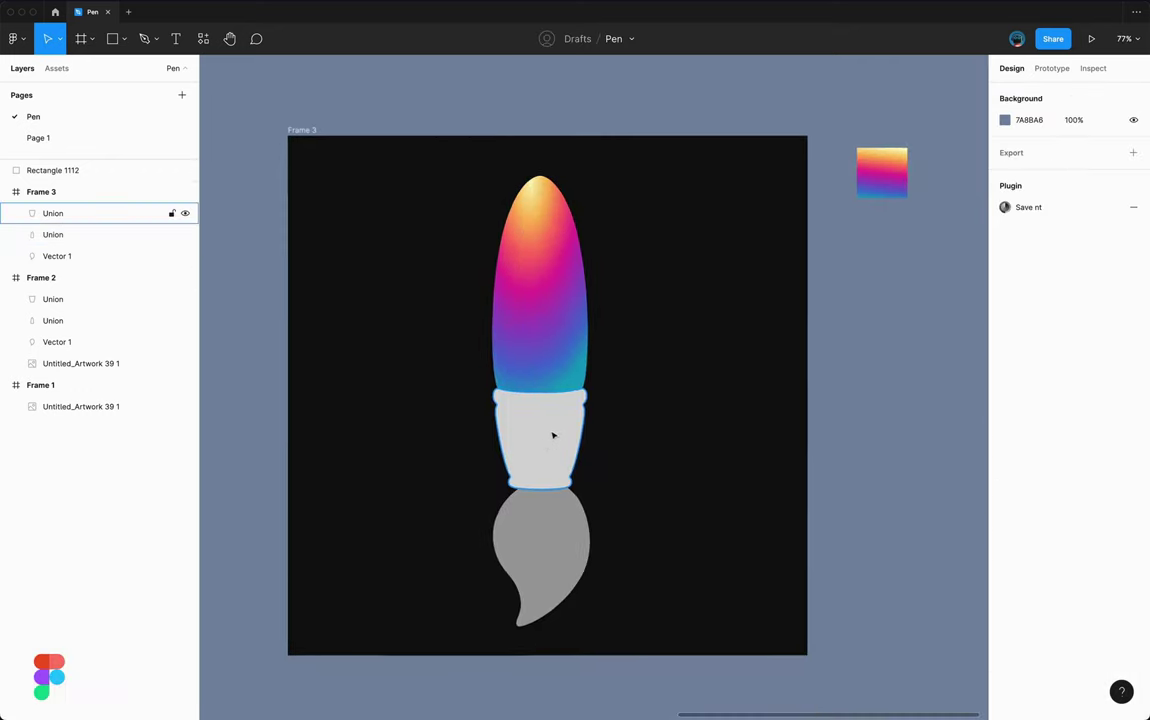
{"action": "left_click", "coordinate": [553, 435]}
{"action": "scroll", "coordinate": [652, 377], "scroll_direction": "up", "scroll_amount": 3}
{"action": "scroll", "coordinate": [557, 293], "scroll_direction": "up", "scroll_amount": 3}
{"action": "key", "text": "Return"}
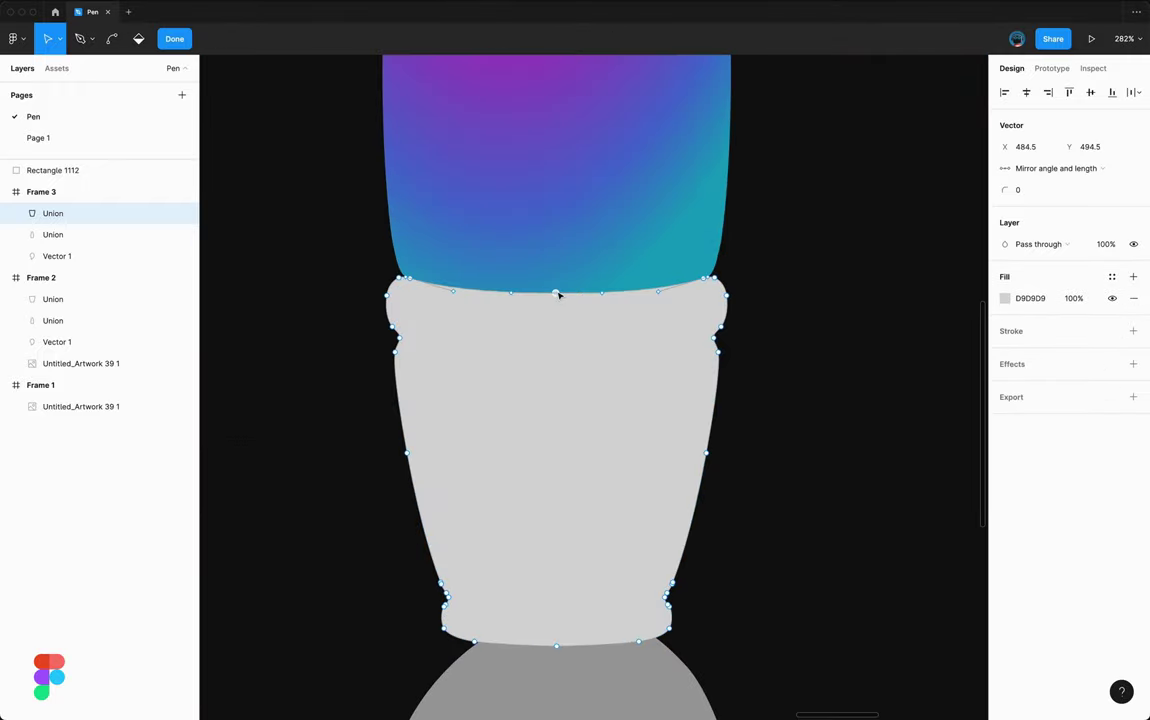
{"action": "key", "text": "Escape"}
{"action": "left_click", "coordinate": [1005, 385]}
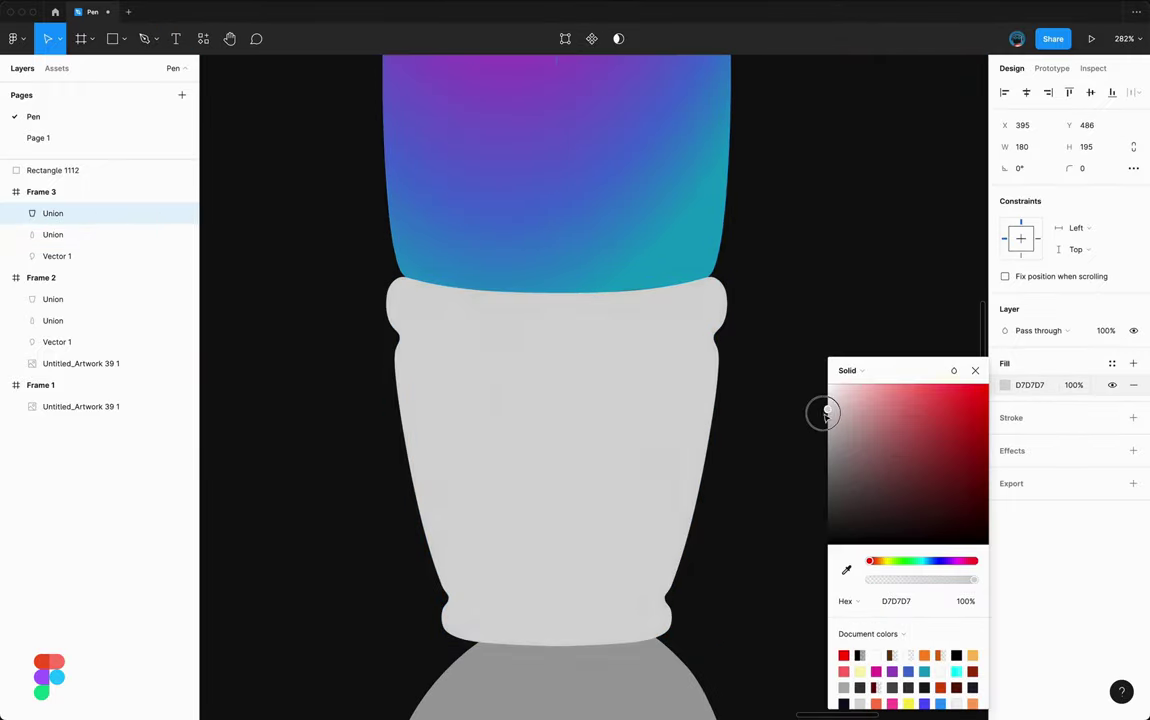
{"action": "left_click", "coordinate": [1133, 450]}
- Add an inner shadow to the ferrule with X 8, Y 0 and blur 8
{"action": "left_click", "coordinate": [1045, 472]}
{"action": "left_click", "coordinate": [1000, 454]}
{"action": "left_click", "coordinate": [1005, 472]}
{"action": "key", "text": "Tab"}
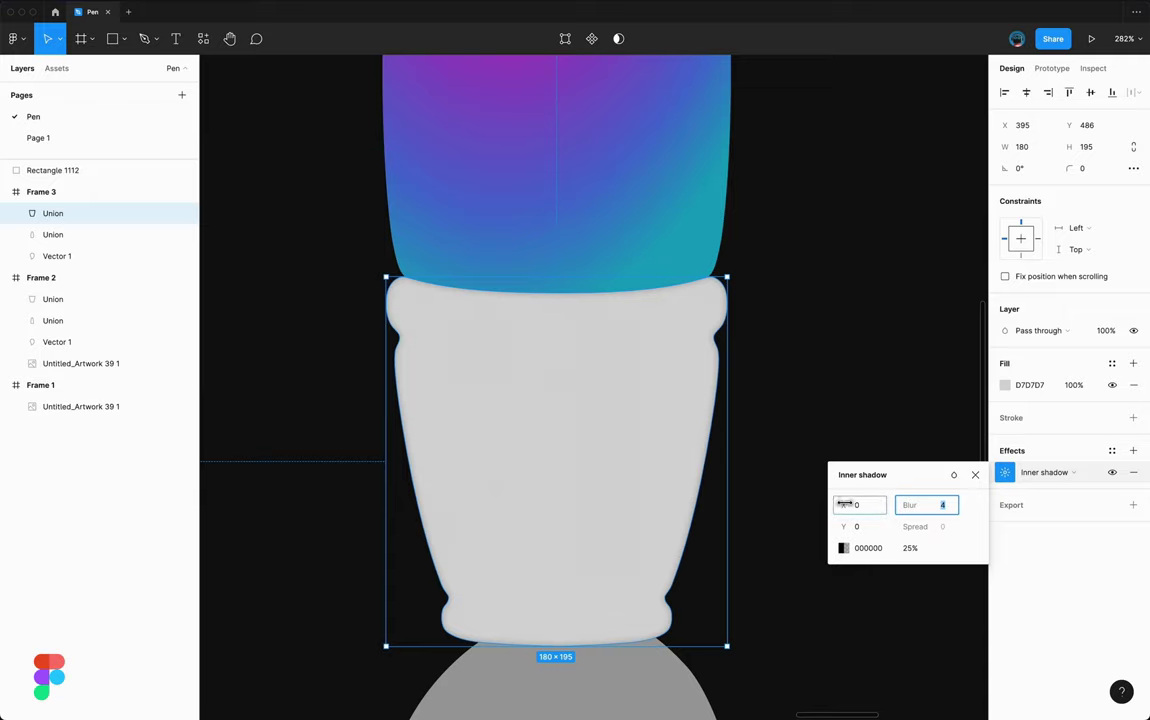
{"action": "left_click", "coordinate": [843, 504]}
{"action": "type", "text": "8"}
{"action": "key", "text": "Tab"}
{"action": "type", "text": "8"}
- Colour the inner shadow grey 575757 at 72% with Multiply blending
{"action": "left_click", "coordinate": [843, 548]}
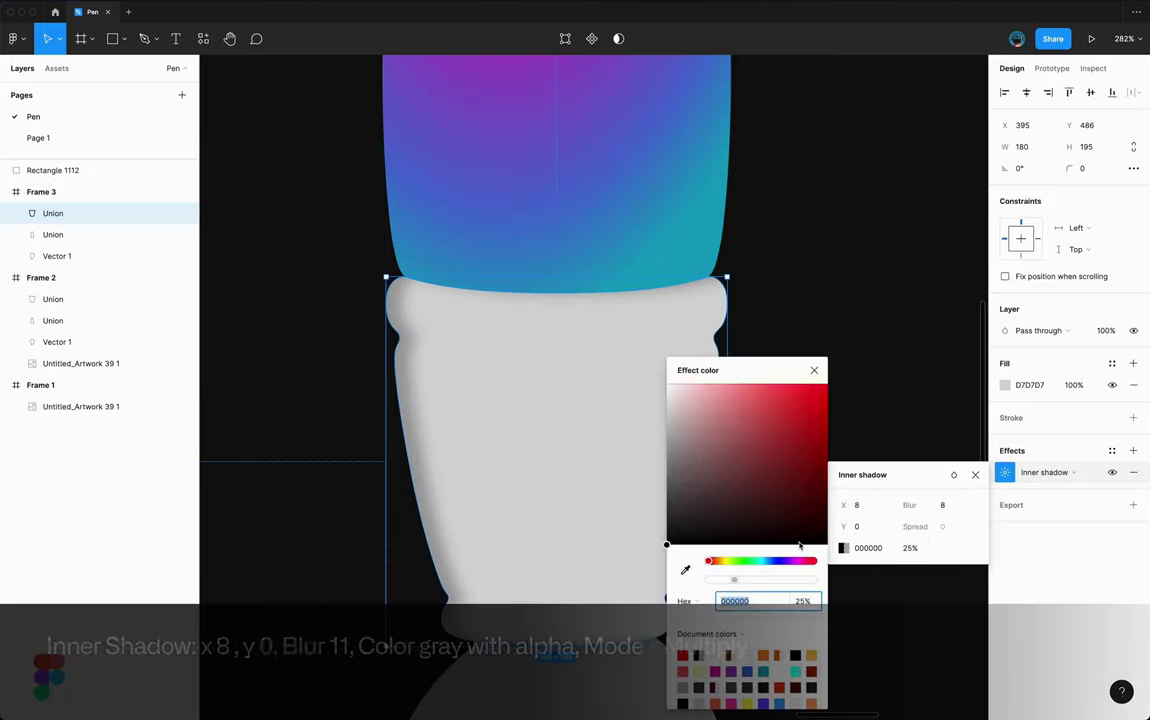
{"action": "left_click_drag", "start_coordinate": [674, 498], "coordinate": [667, 489]}
{"action": "left_click_drag", "start_coordinate": [734, 580], "coordinate": [783, 580]}
{"action": "left_click", "coordinate": [953, 474]}
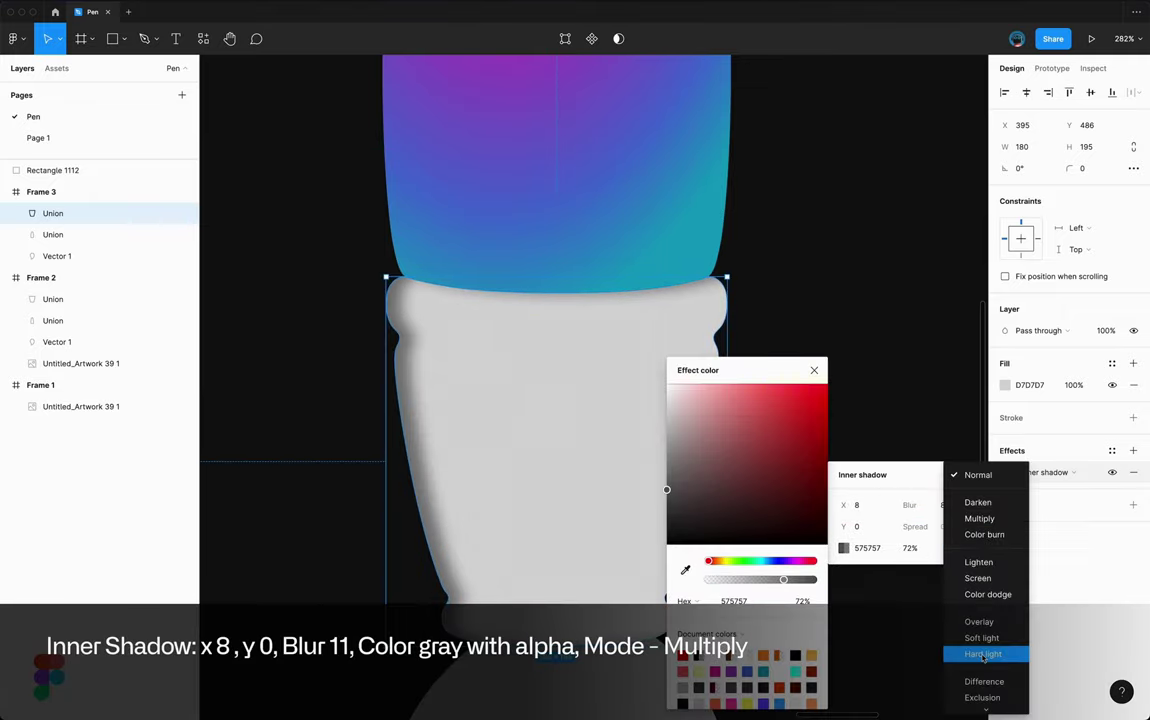
{"action": "left_click", "coordinate": [980, 338]}
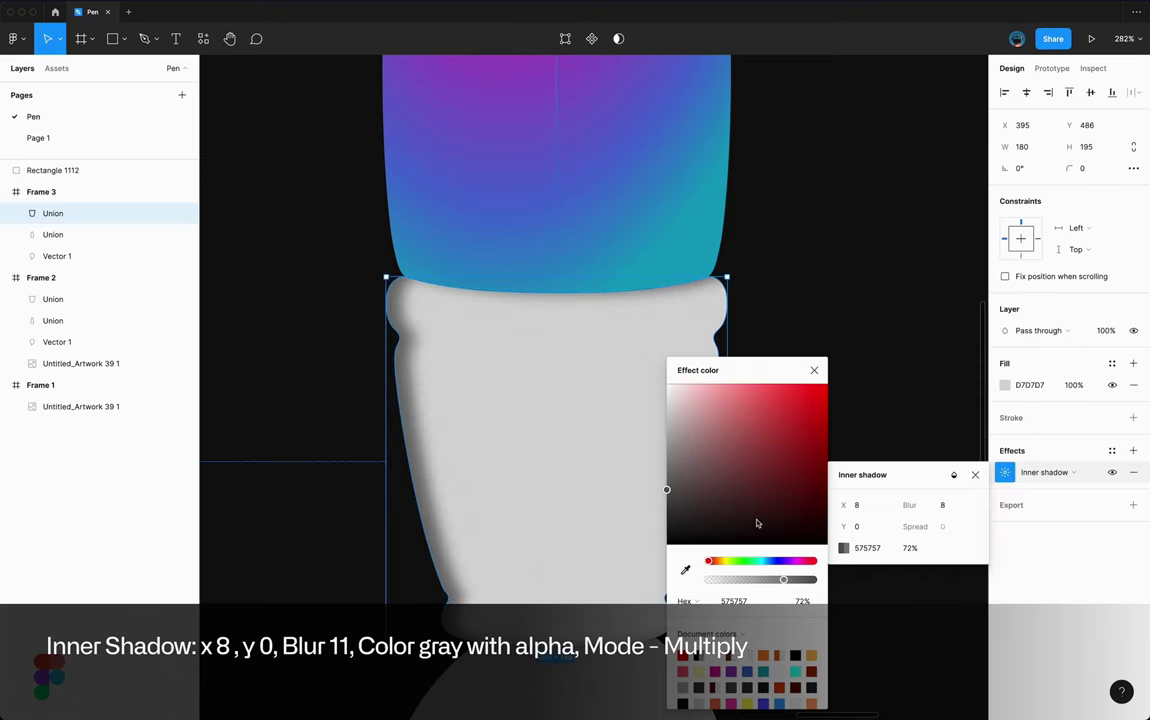
{"action": "left_click", "coordinate": [801, 428]}
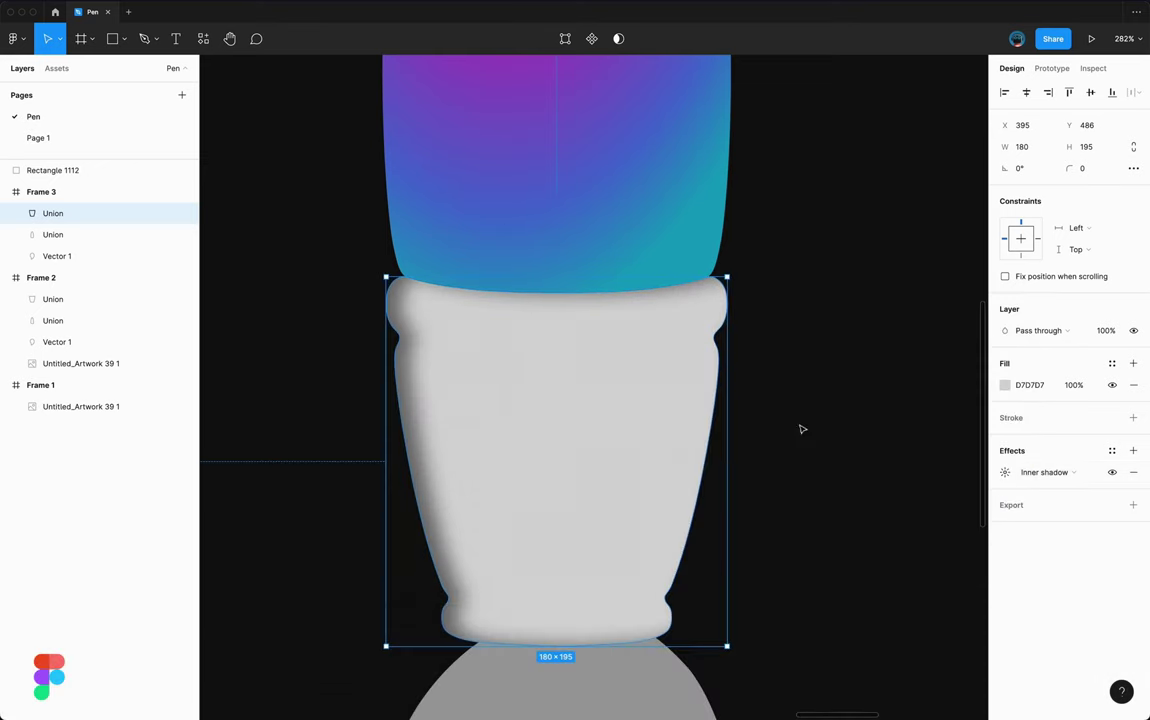
- Change the ferrule fill to a horizontal linear gradient with white and grey stops
{"action": "left_click", "coordinate": [1004, 384]}
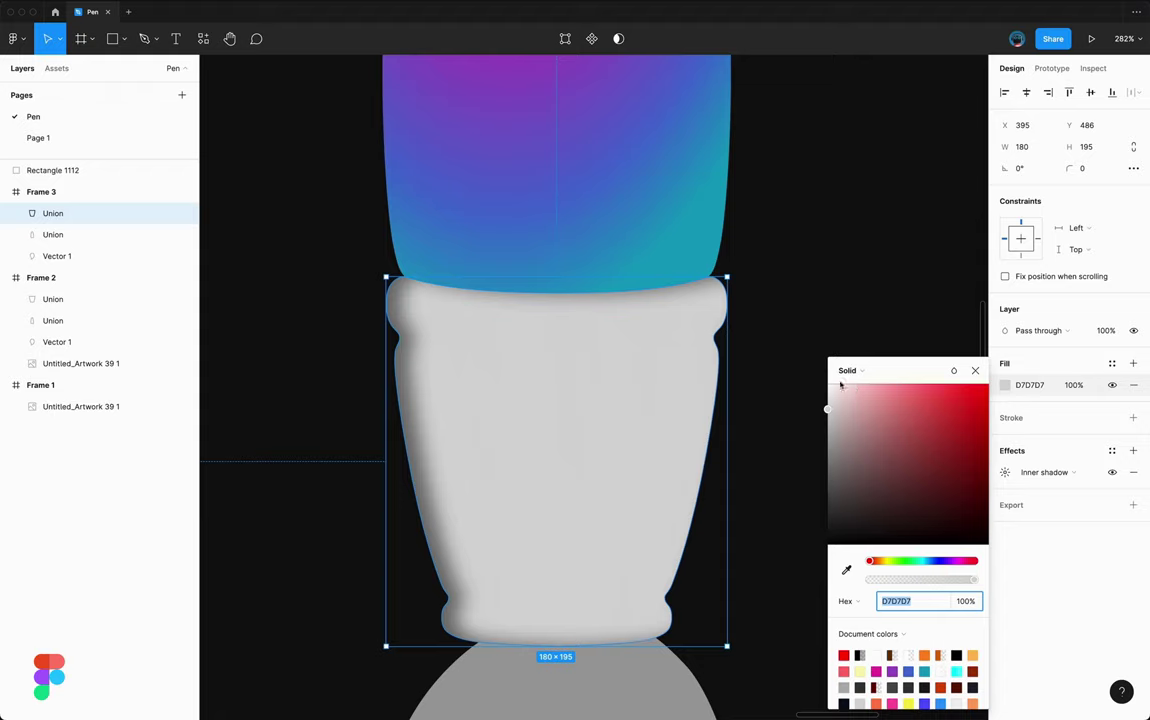
{"action": "left_click", "coordinate": [849, 322]}
{"action": "left_click", "coordinate": [845, 345]}
{"action": "left_click_drag", "start_coordinate": [565, 644], "coordinate": [724, 416]}
{"action": "left_click_drag", "start_coordinate": [565, 267], "coordinate": [390, 420]}
{"action": "left_click", "coordinate": [564, 414]}
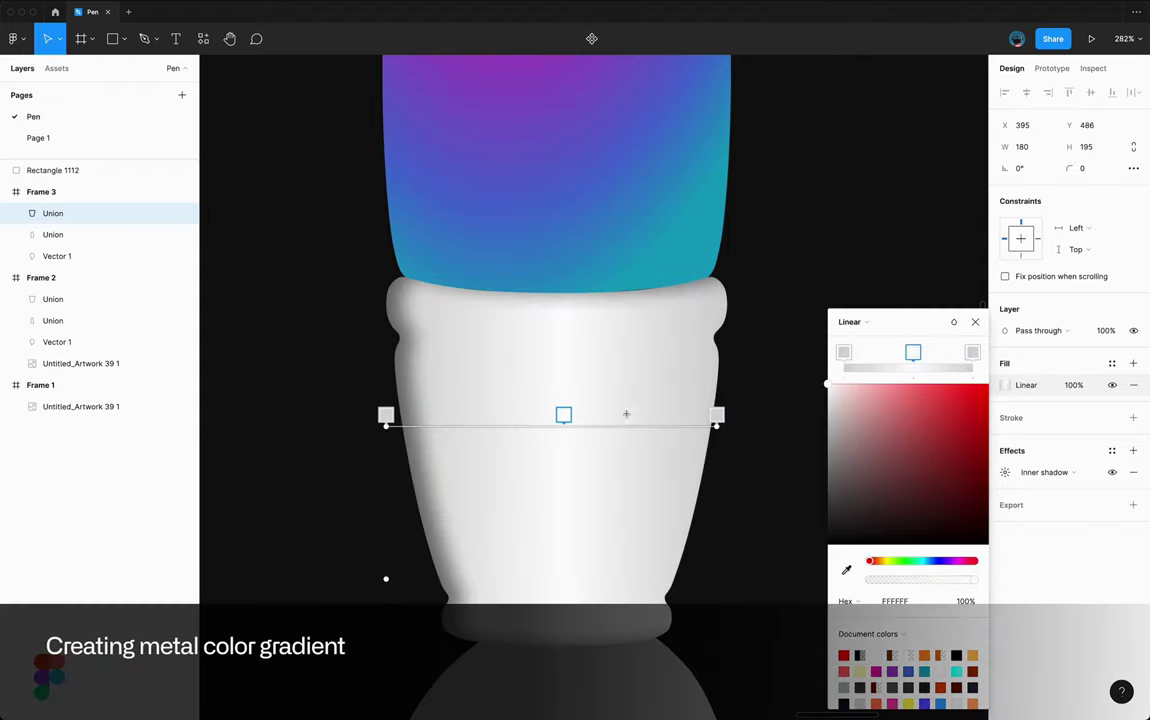
{"action": "left_click_drag", "start_coordinate": [564, 414], "coordinate": [486, 414]}
{"action": "left_click", "coordinate": [605, 414]}
{"action": "key", "text": "Escape"}
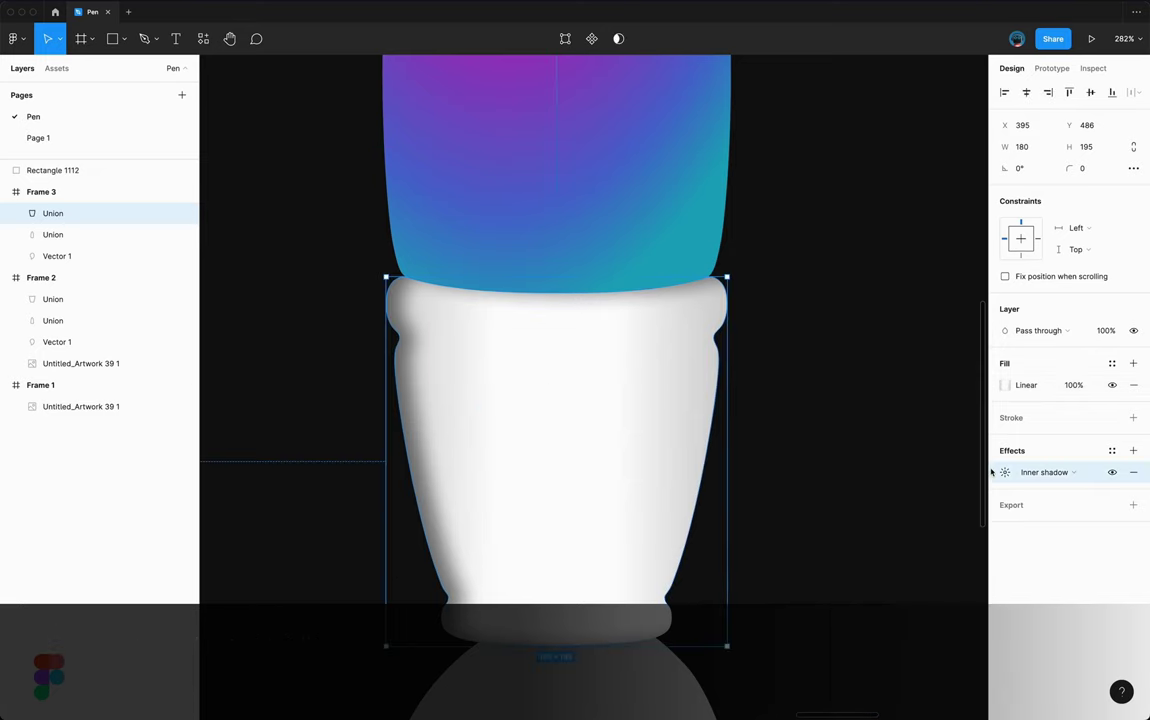
- Add a second inner shadow to the ferrule at X -12 with blur 7
{"action": "left_click", "coordinate": [998, 478]}
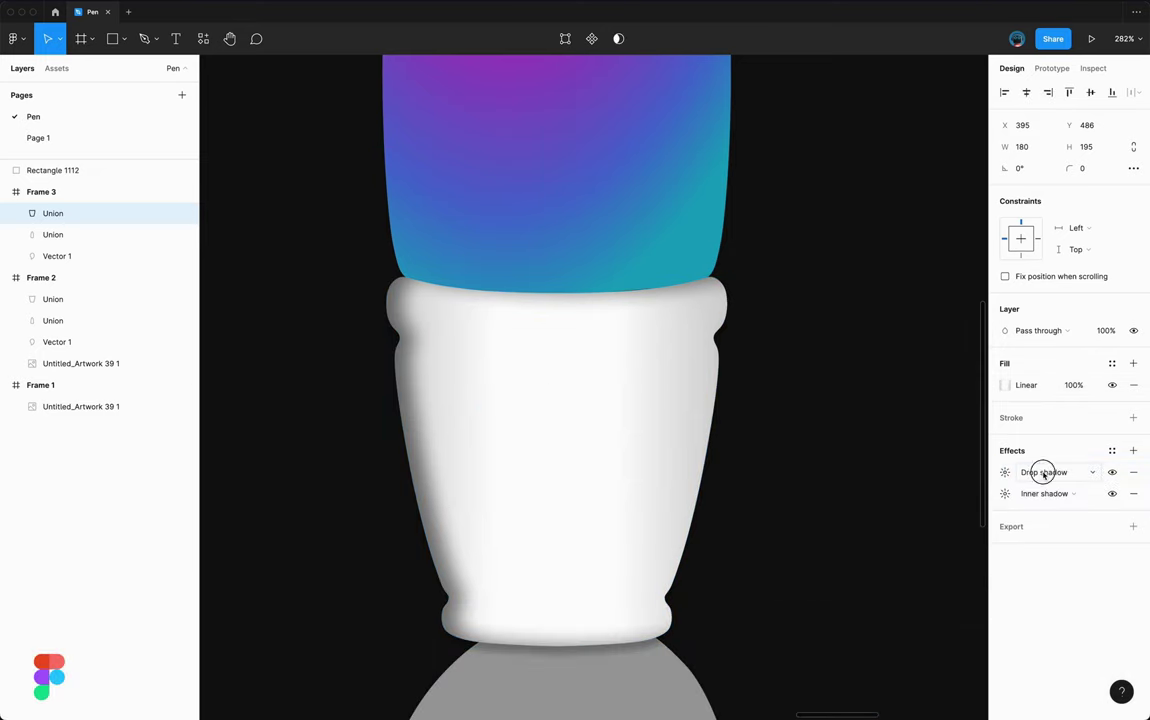
{"action": "left_click", "coordinate": [1043, 475]}
{"action": "key", "text": "Delete"}
{"action": "left_click", "coordinate": [996, 476]}
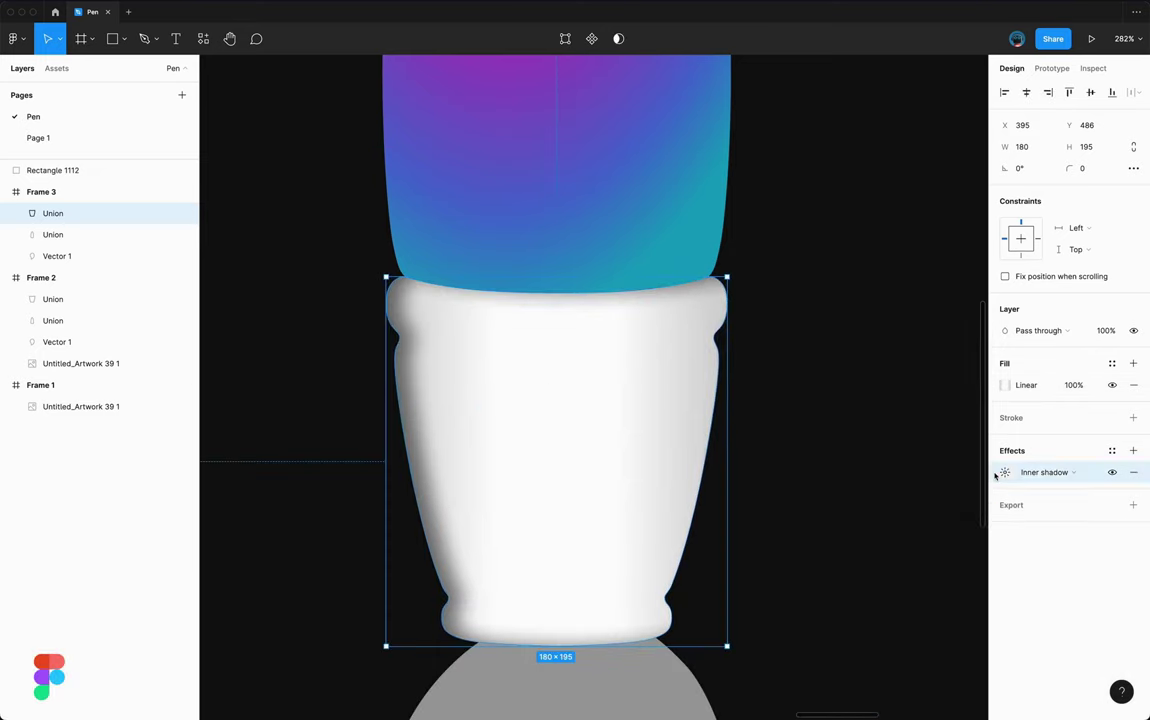
{"action": "left_click", "coordinate": [1133, 450]}
{"action": "left_click", "coordinate": [1004, 472]}
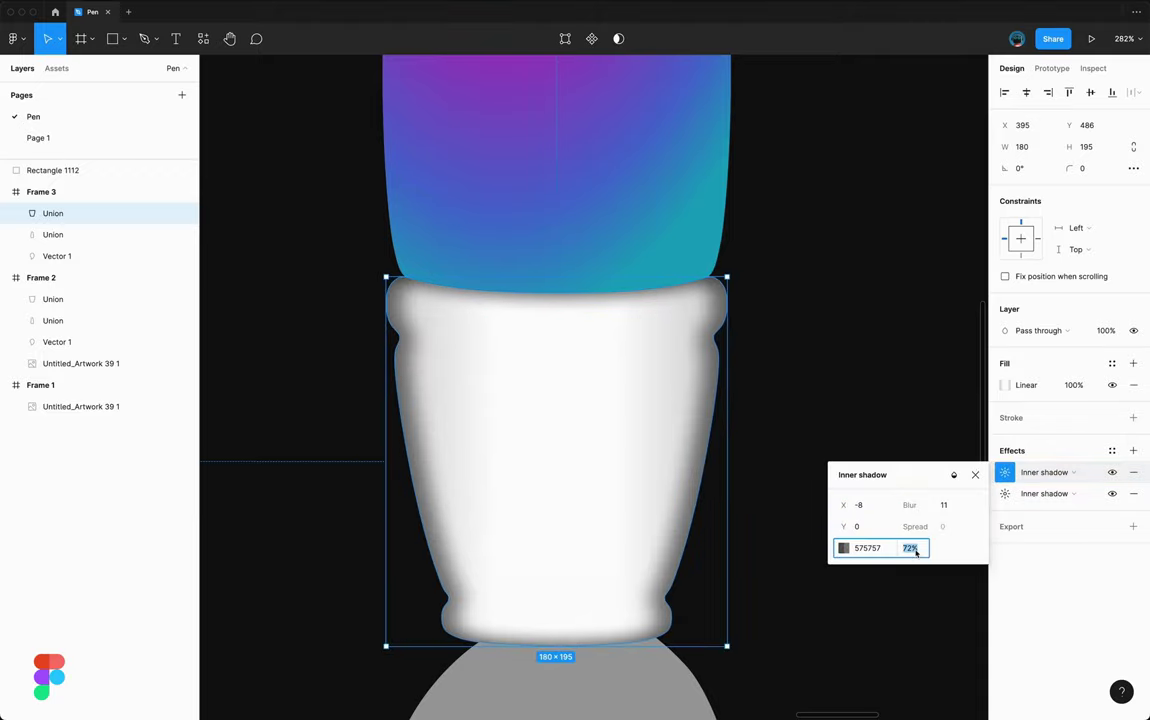
{"action": "type", "text": "-12"}
{"action": "left_click", "coordinate": [945, 505]}
{"action": "type", "text": "7"}
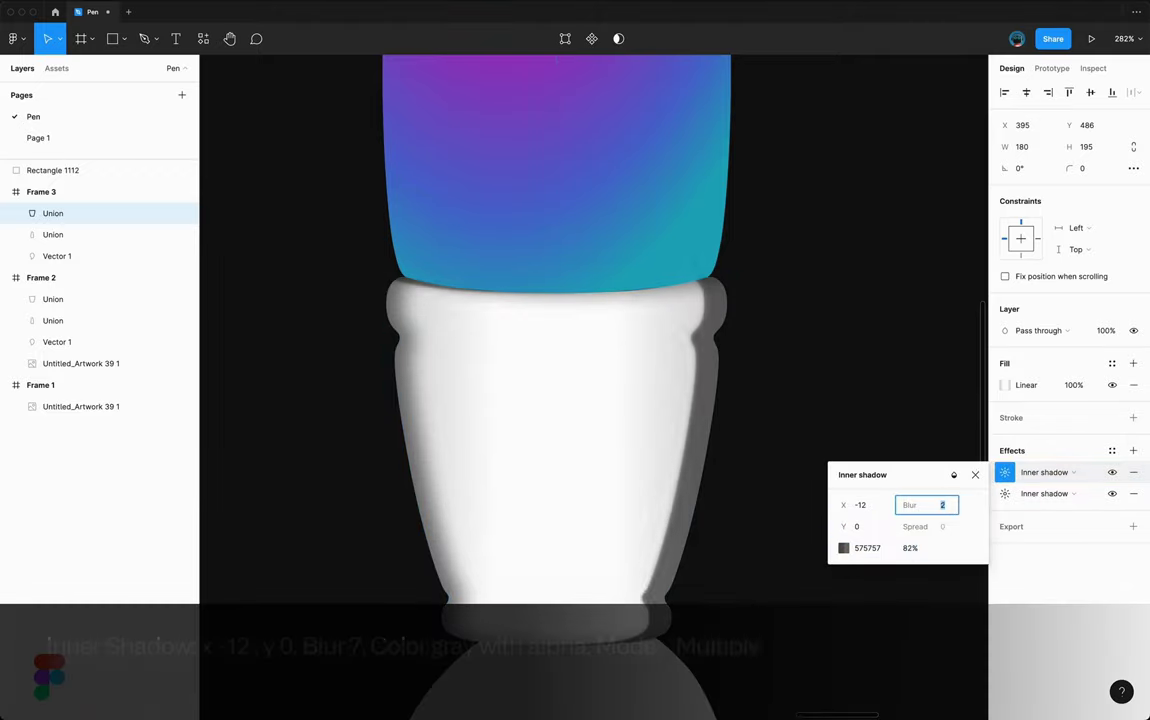
{"action": "double_click", "coordinate": [514, 342]}
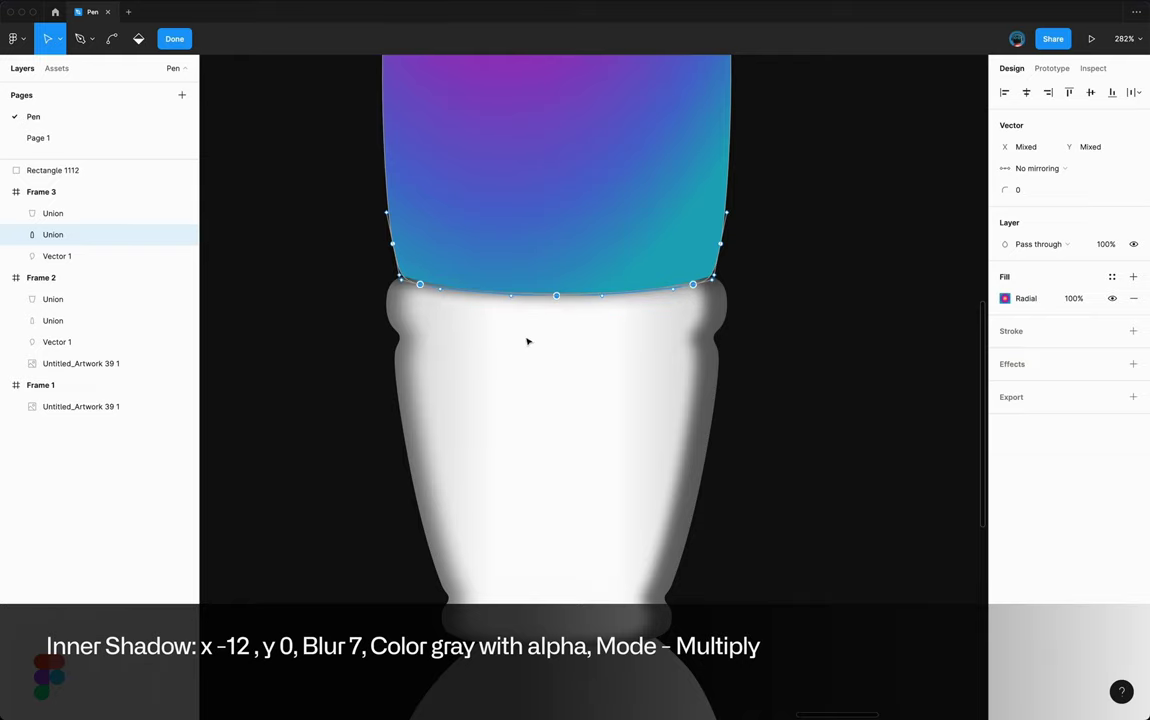
{"action": "left_click", "coordinate": [528, 342]}
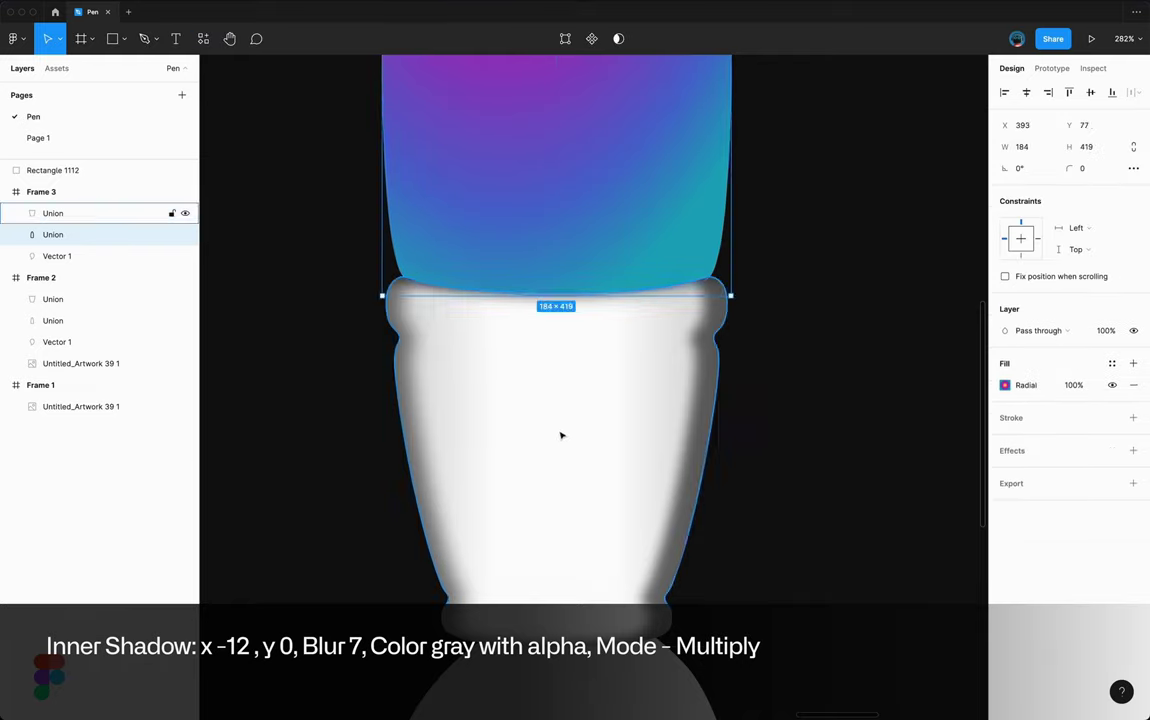
- Draw a gently curved black cut line across the ferrule's upper band, then select the ferrule Union
{"action": "left_click", "coordinate": [399, 336]}
{"action": "left_click", "coordinate": [714, 337]}
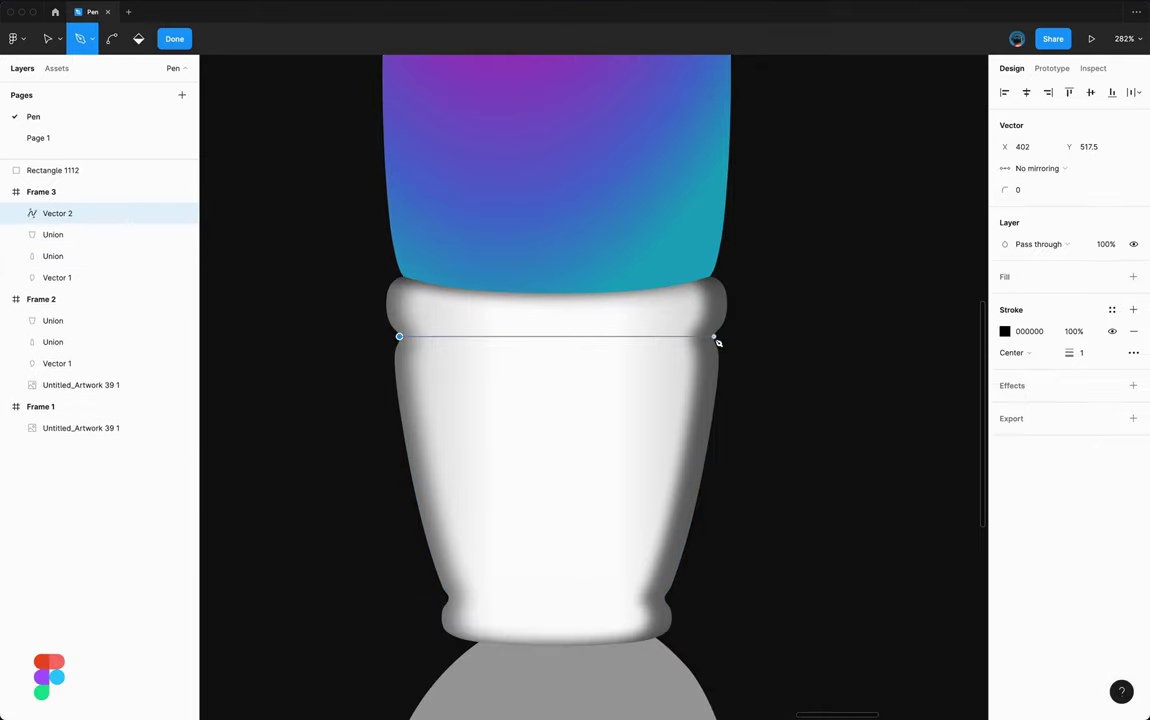
{"action": "key", "text": "Escape"}
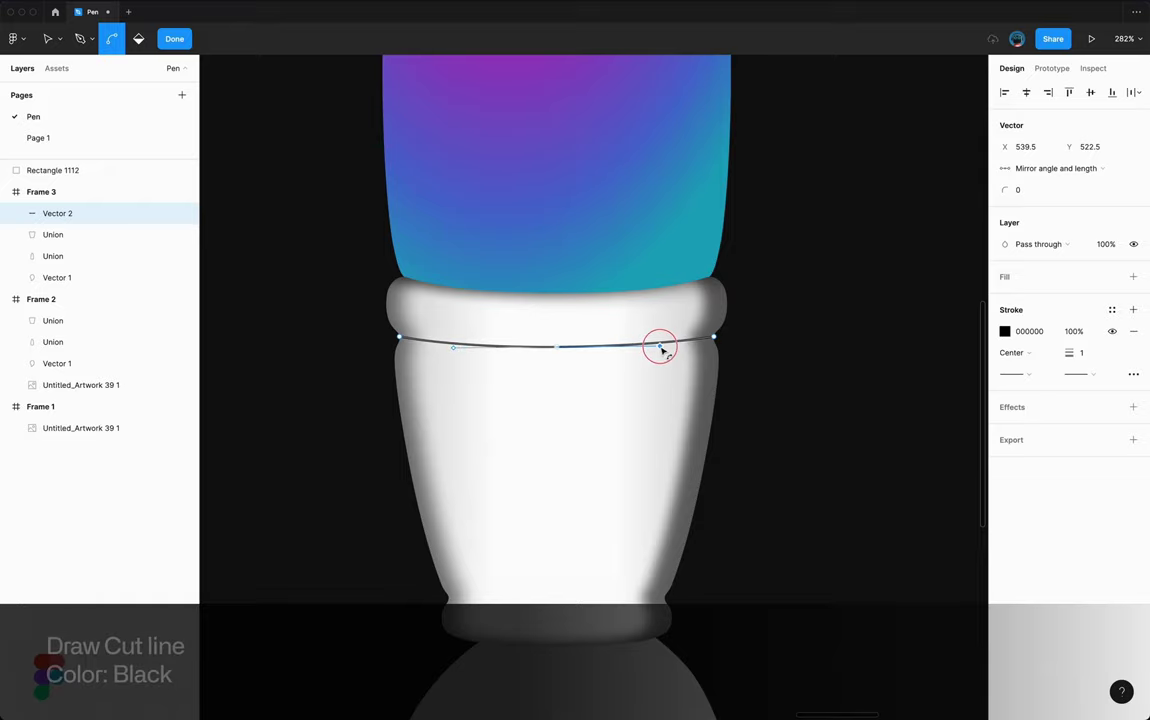
{"action": "key", "text": "v"}
{"action": "key", "text": "Escape"}
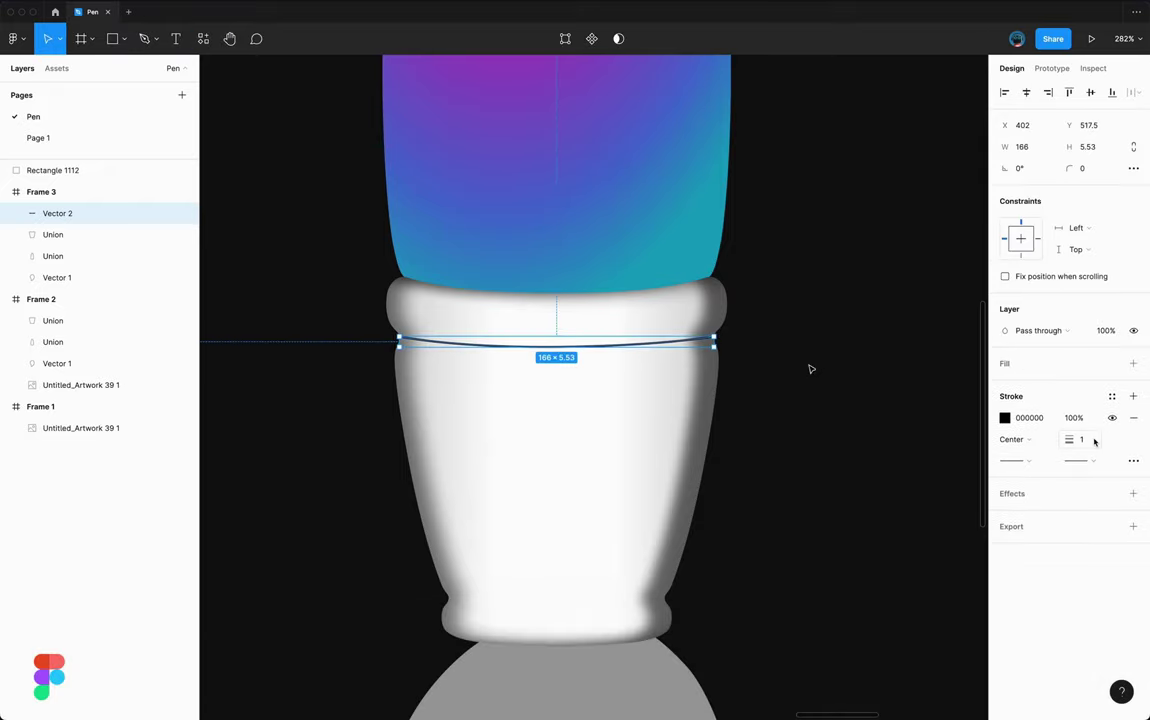
{"action": "left_click", "coordinate": [60, 234]}
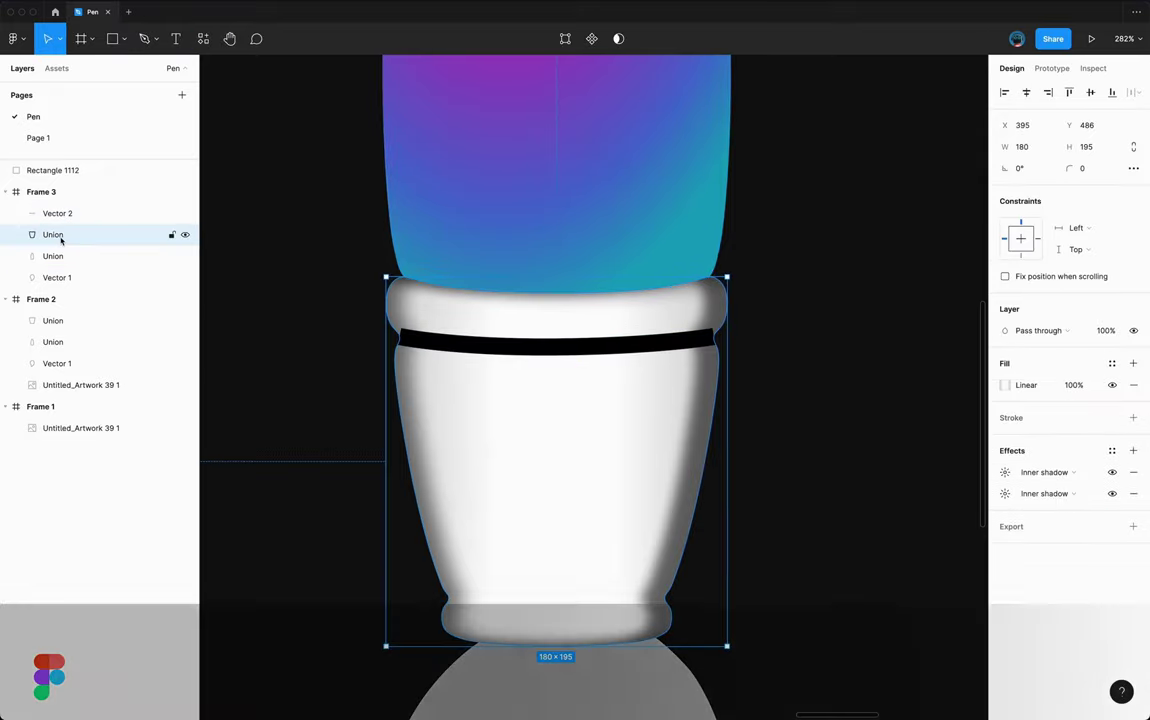
{"action": "right_click", "coordinate": [514, 416]}
- Mask the cut line with a ferrule copy and place a second line at the ferrule's bottom
{"action": "key", "text": "ctrl+d"}
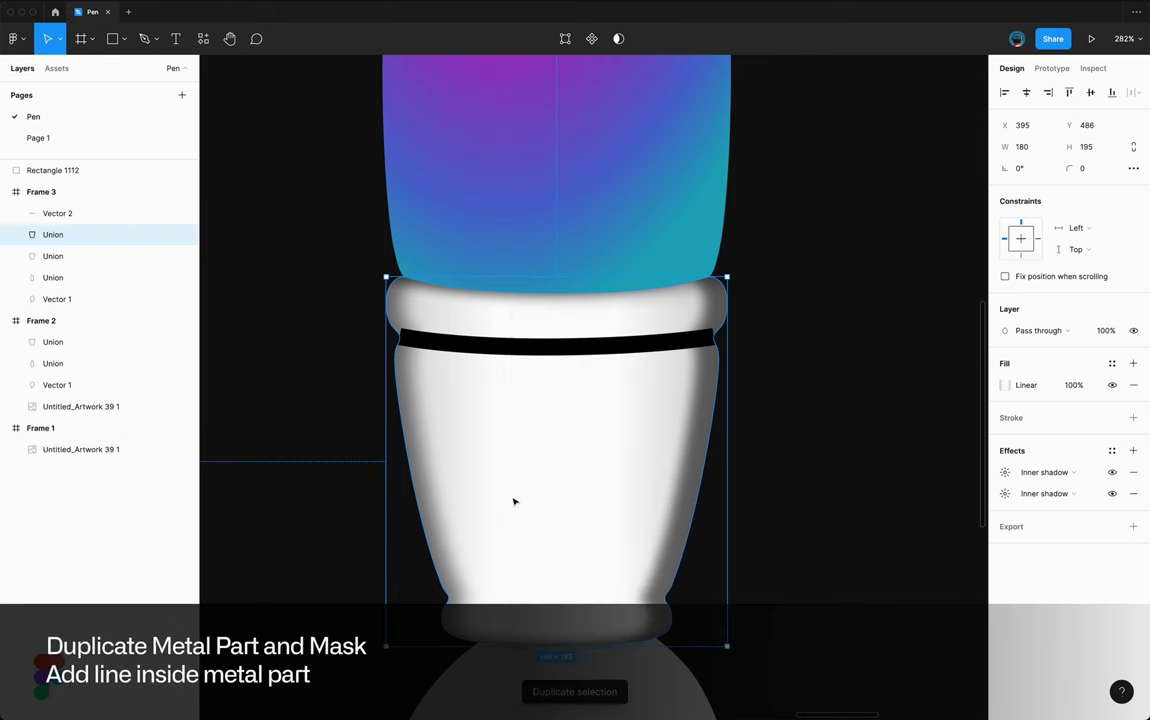
{"action": "left_click", "coordinate": [57, 213], "text": "shift"}
{"action": "key", "text": "ctrl+alt+m"}
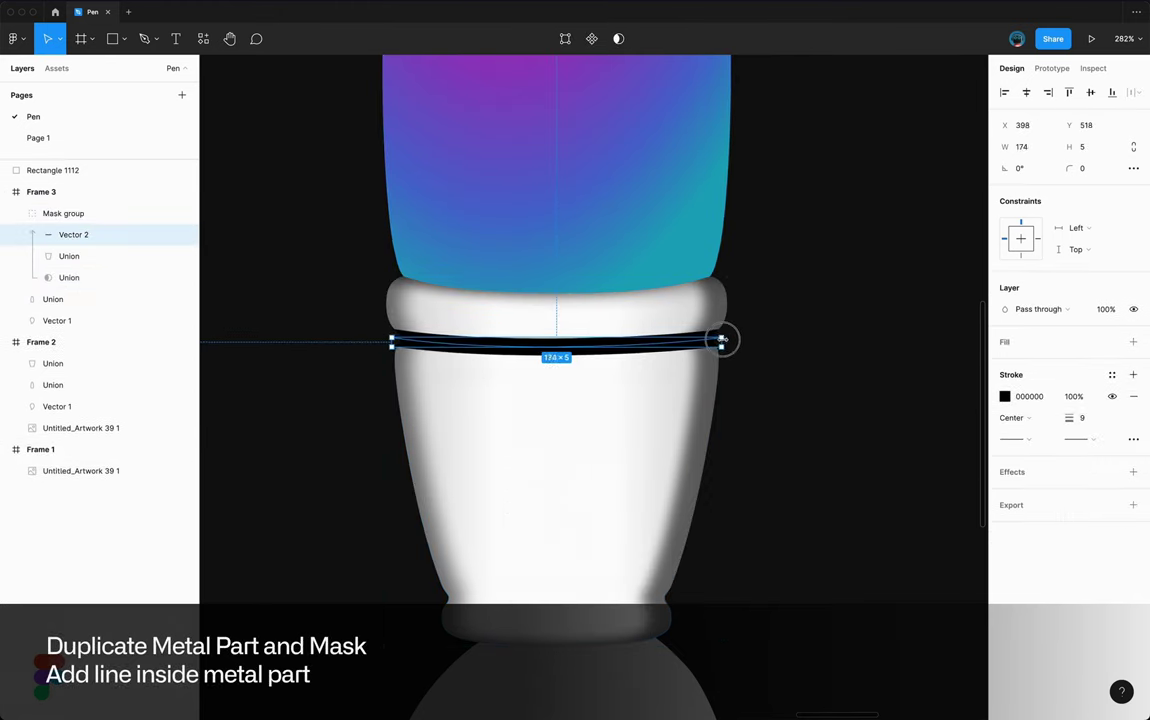
{"action": "left_click_drag", "start_coordinate": [713, 340], "coordinate": [730, 340]}
{"action": "scroll", "coordinate": [788, 344], "scroll_direction": "left", "scroll_amount": 3}
{"action": "left_click_drag", "start_coordinate": [640, 314], "coordinate": [637, 570]}
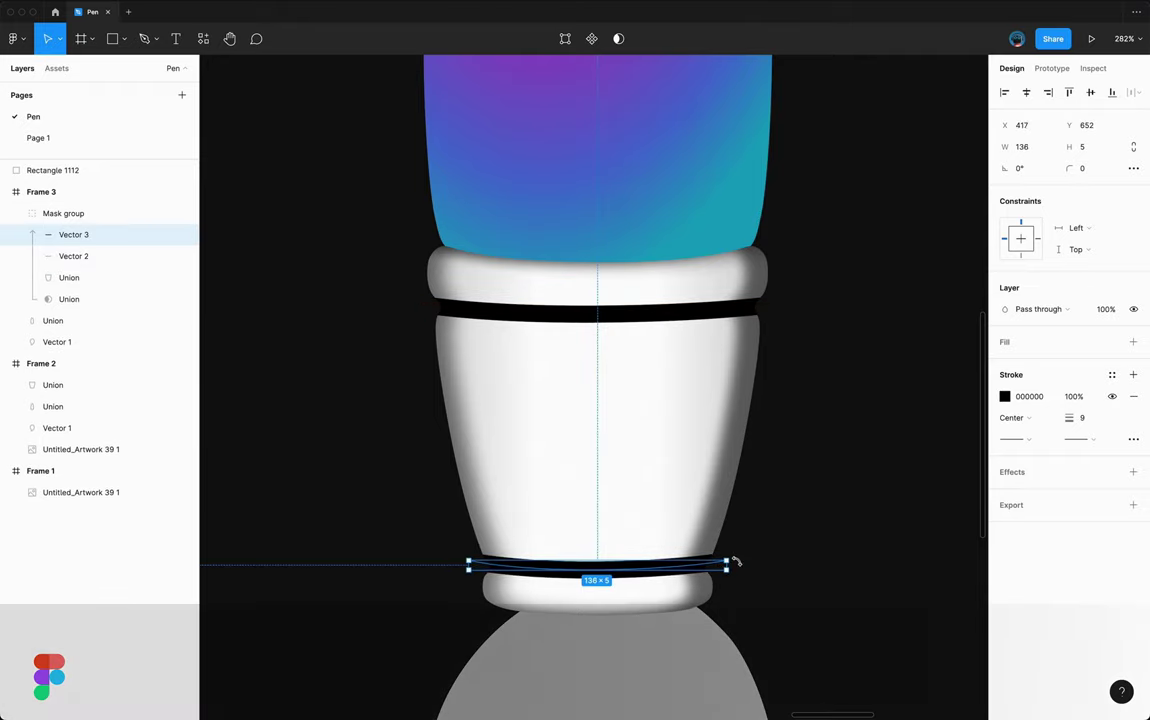
- Give both groove lines a stroke weight of 8 and a layer blur
{"action": "left_click", "coordinate": [73, 256], "text": "shift"}
{"action": "left_click", "coordinate": [1089, 474]}
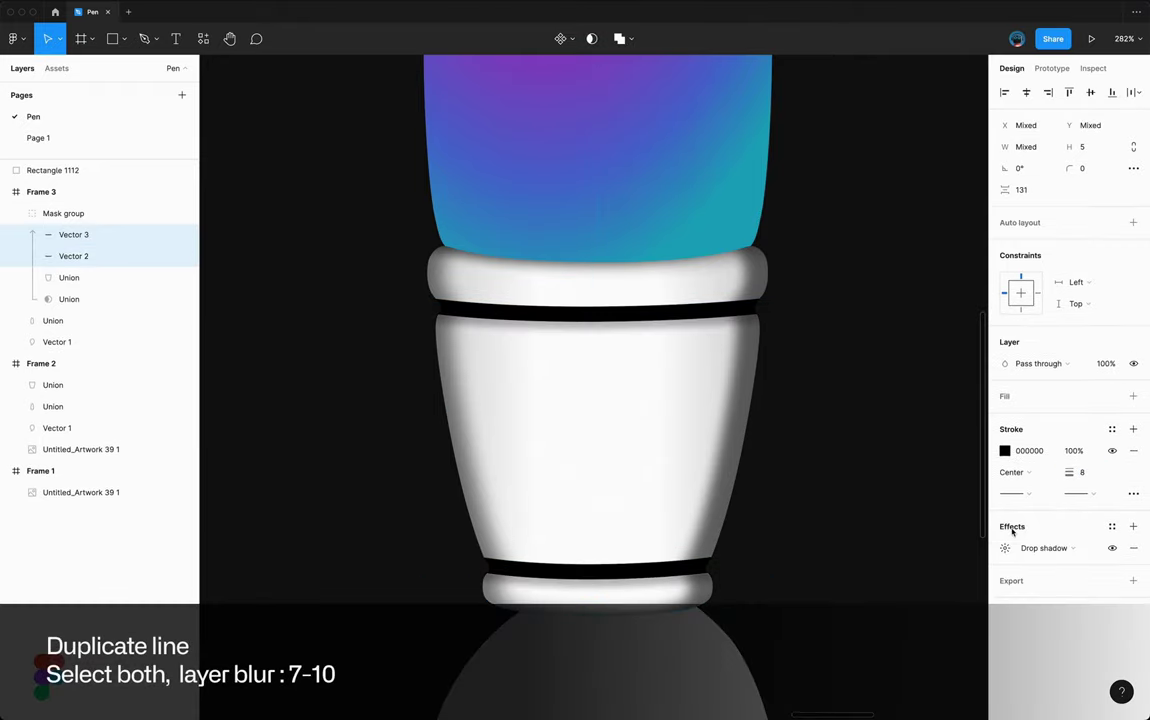
{"action": "left_click", "coordinate": [1050, 565]}
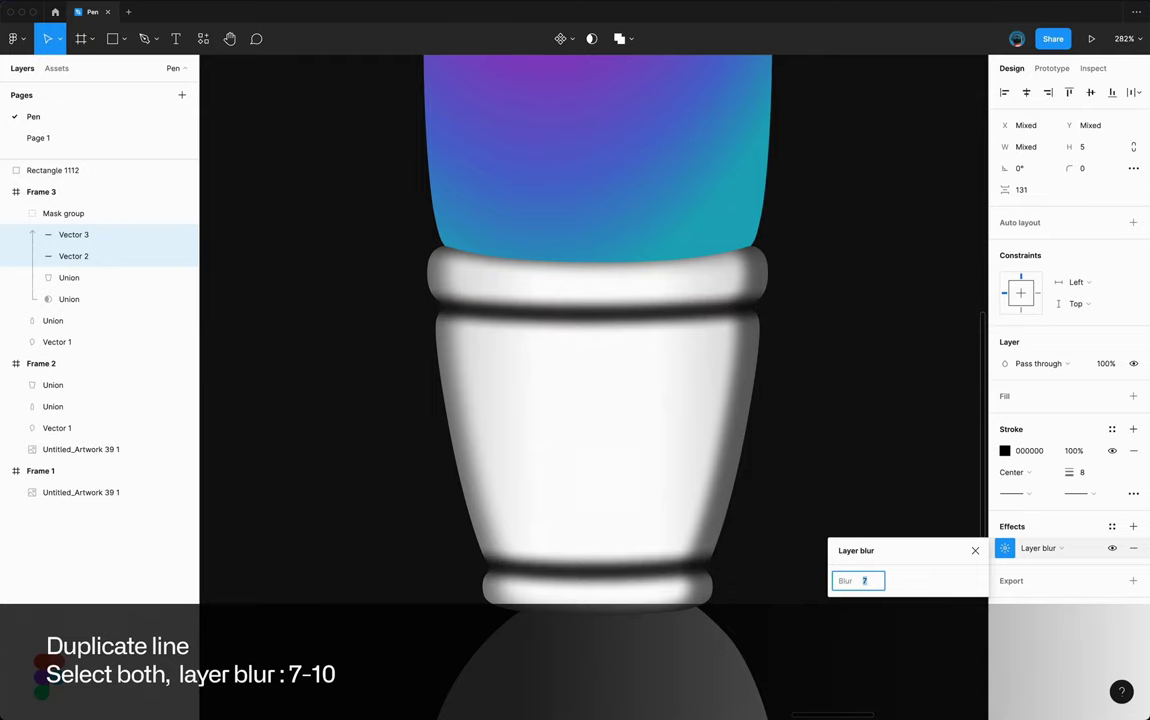
{"action": "left_click", "coordinate": [870, 388]}
{"action": "left_click", "coordinate": [638, 318]}
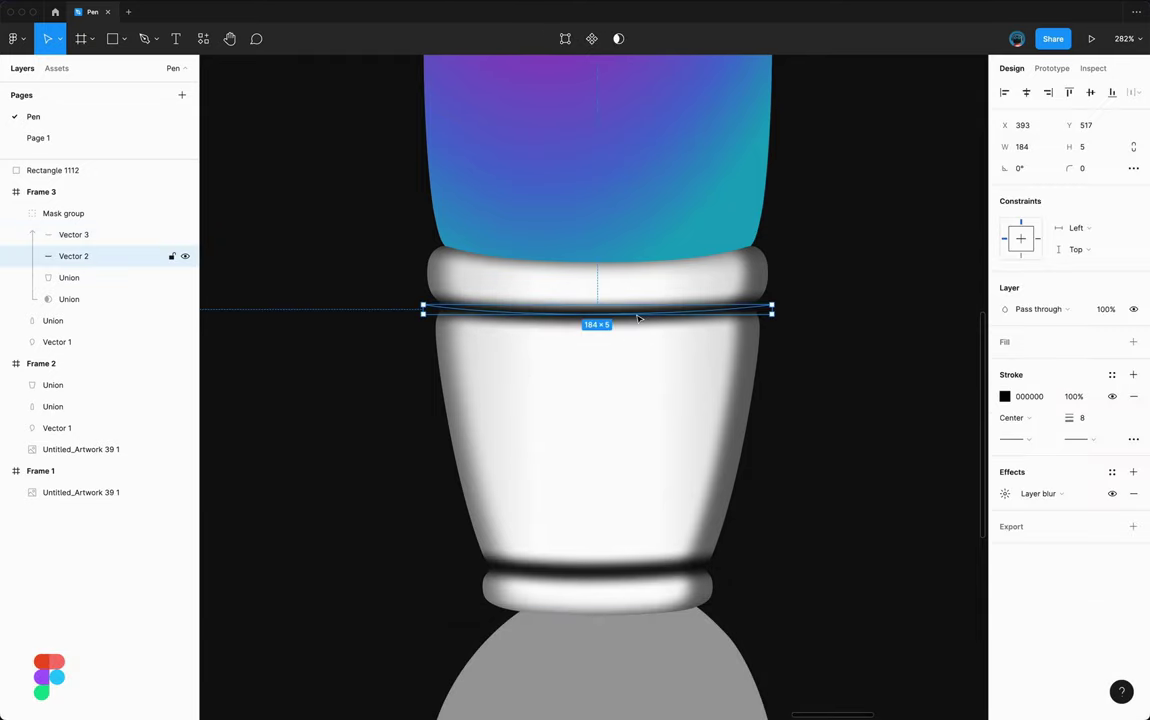
- Duplicate the upper groove into a white FFFFFF highlight line, weight 3, with a linear gradient stroke
{"action": "key", "text": "ctrl+d"}
{"action": "left_click", "coordinate": [1005, 396]}
{"action": "type", "text": "FFFFFF"}
{"action": "left_click", "coordinate": [1005, 493]}
{"action": "left_click", "coordinate": [1081, 417]}
{"action": "type", "text": "3"}
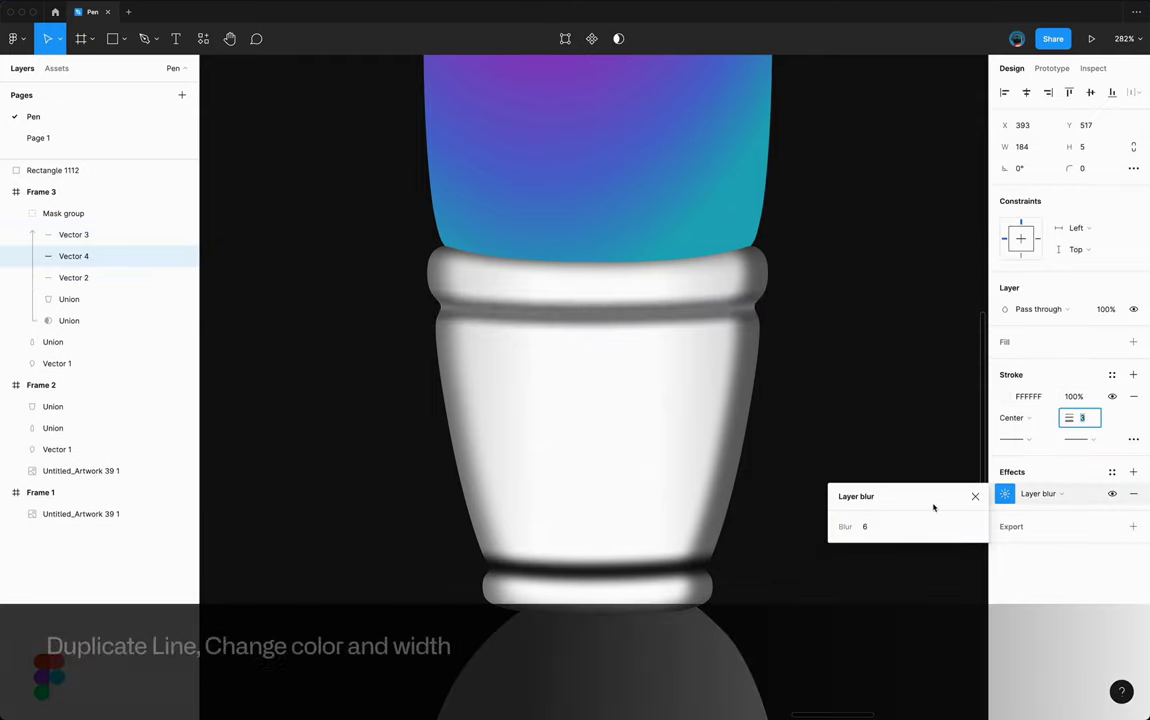
{"action": "left_click", "coordinate": [1005, 396]}
{"action": "left_click", "coordinate": [850, 367]}
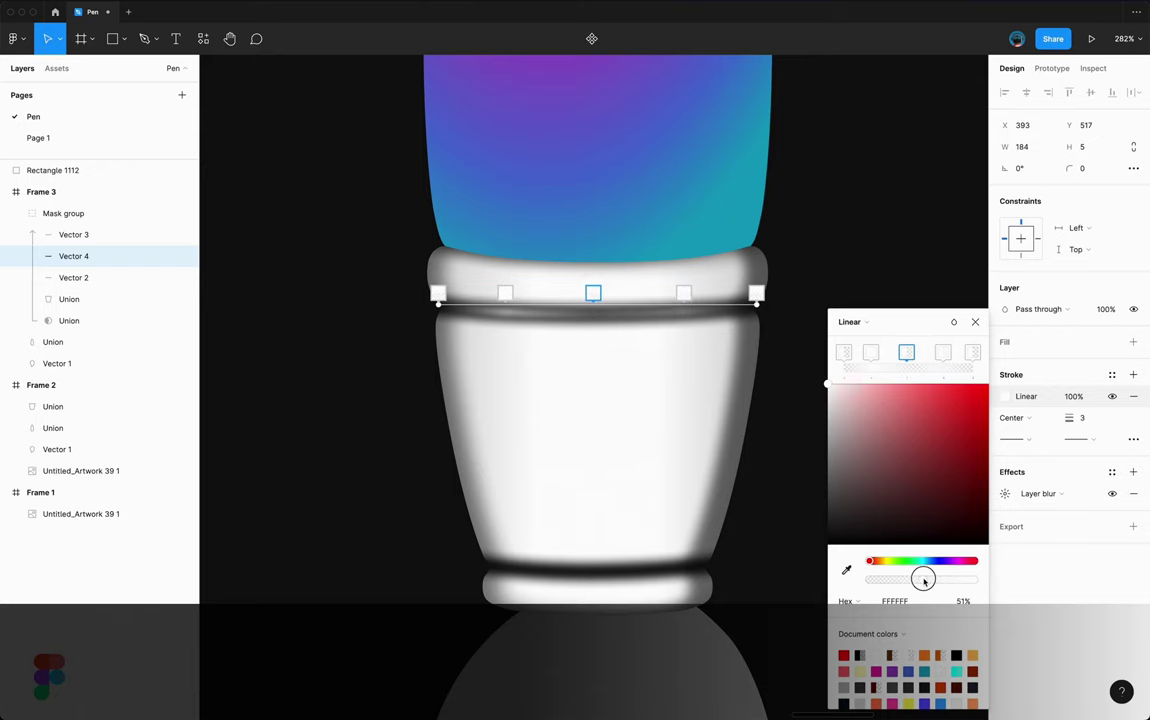
{"action": "left_click", "coordinate": [775, 393]}
{"action": "left_click", "coordinate": [901, 331]}
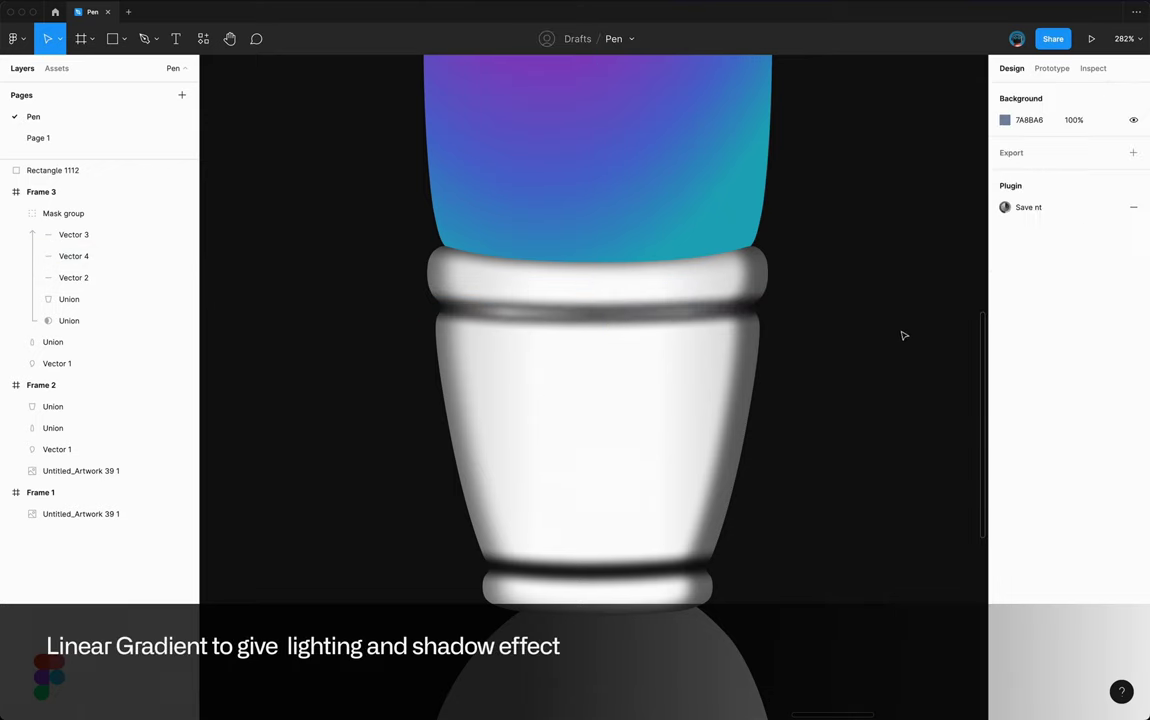
{"action": "left_click", "coordinate": [73, 277]}
{"action": "left_click", "coordinate": [1005, 493]}
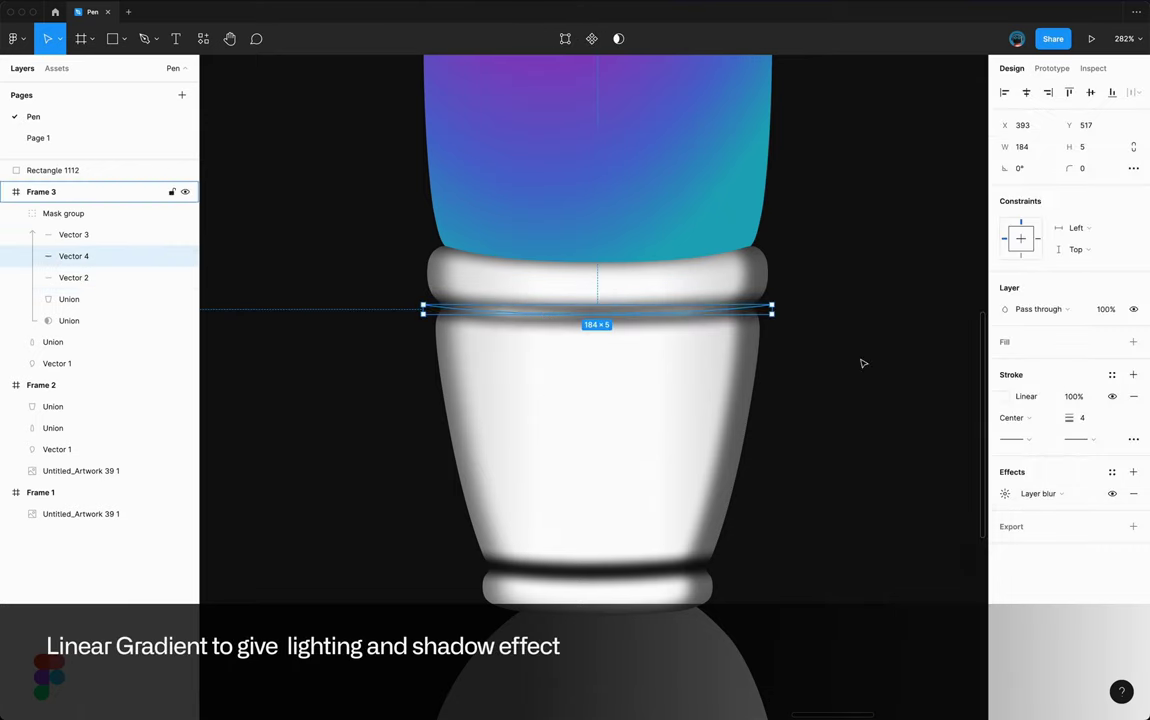
- Make a second highlight line copy with weight 3, reduced blur and gradient stroke
{"action": "key", "text": "ctrl+d"}
{"action": "left_click", "coordinate": [1080, 417]}
{"action": "left_click", "coordinate": [1005, 493]}
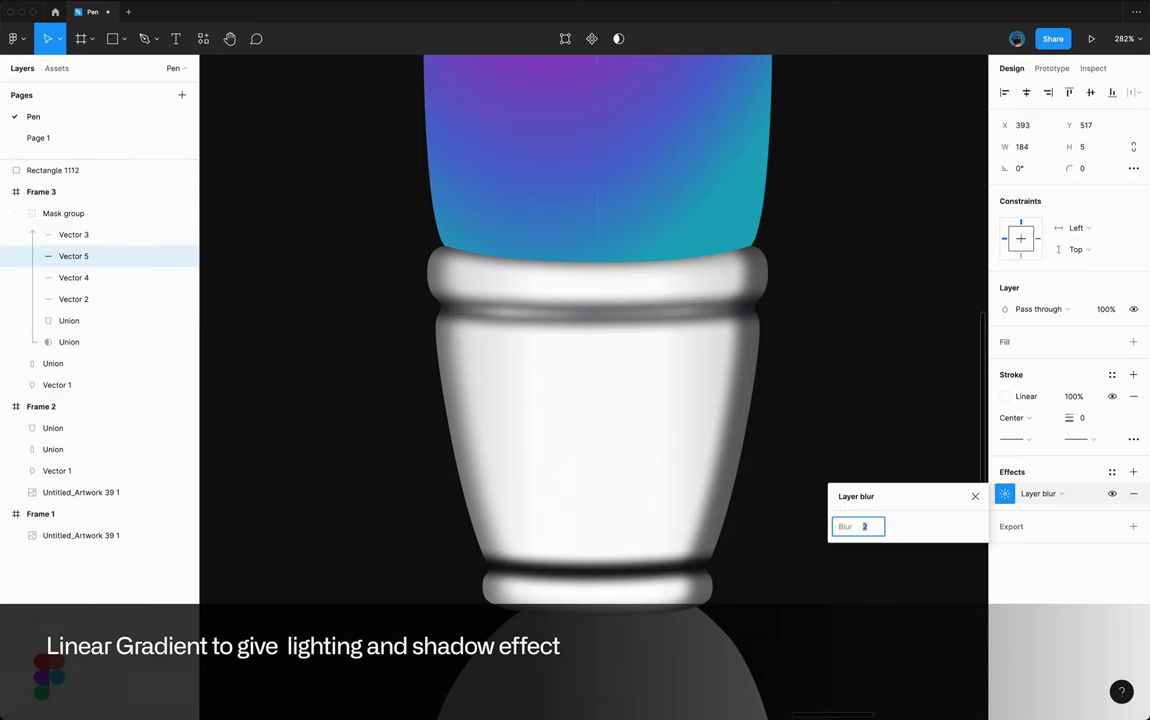
{"action": "left_click", "coordinate": [1005, 396]}
{"action": "left_click", "coordinate": [73, 256]}
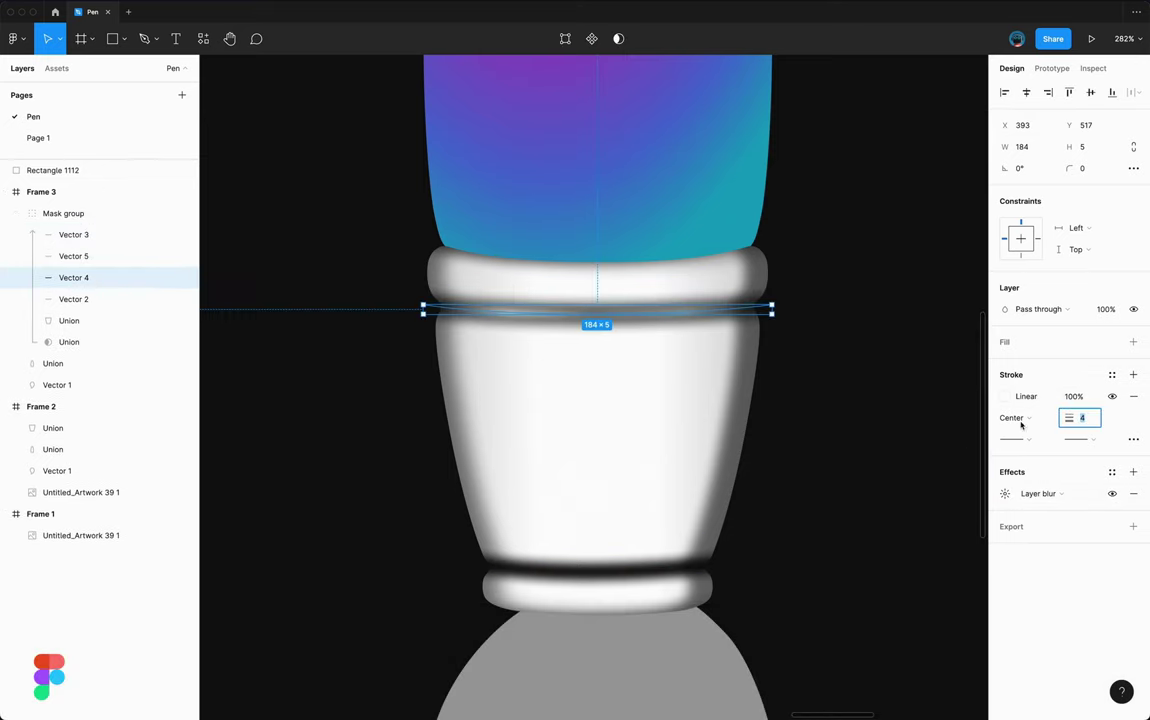
{"action": "type", "text": "3"}
{"action": "left_click", "coordinate": [1005, 493]}
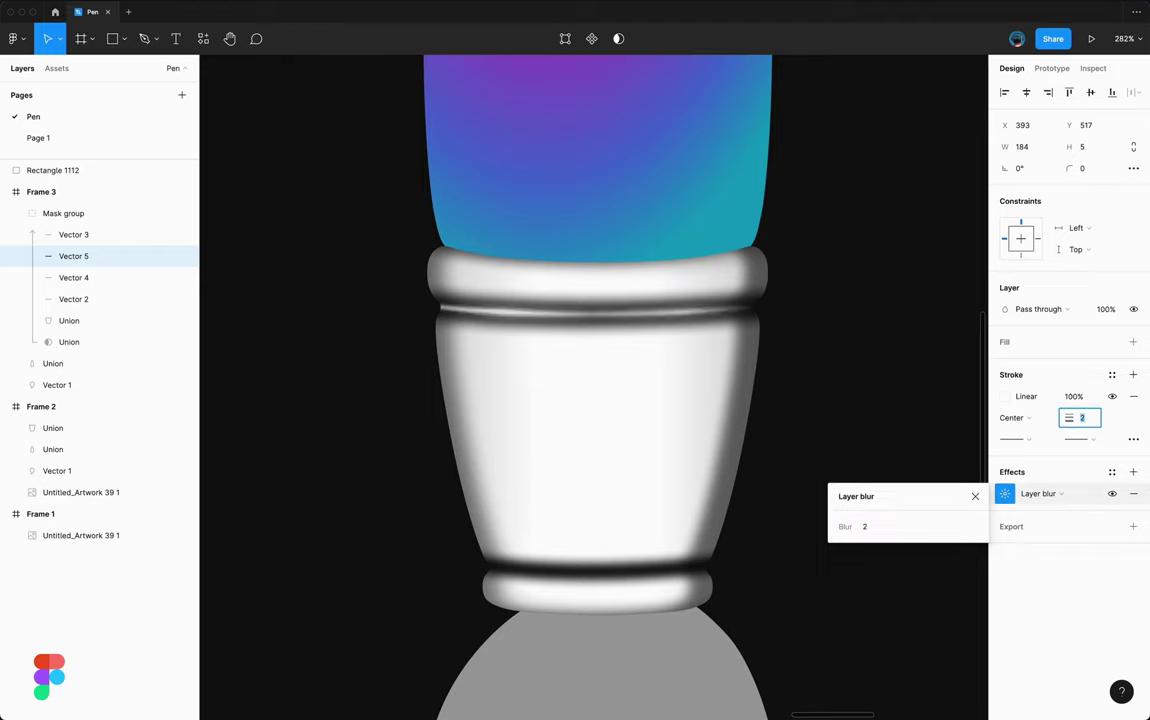
{"action": "left_click", "coordinate": [1005, 396]}
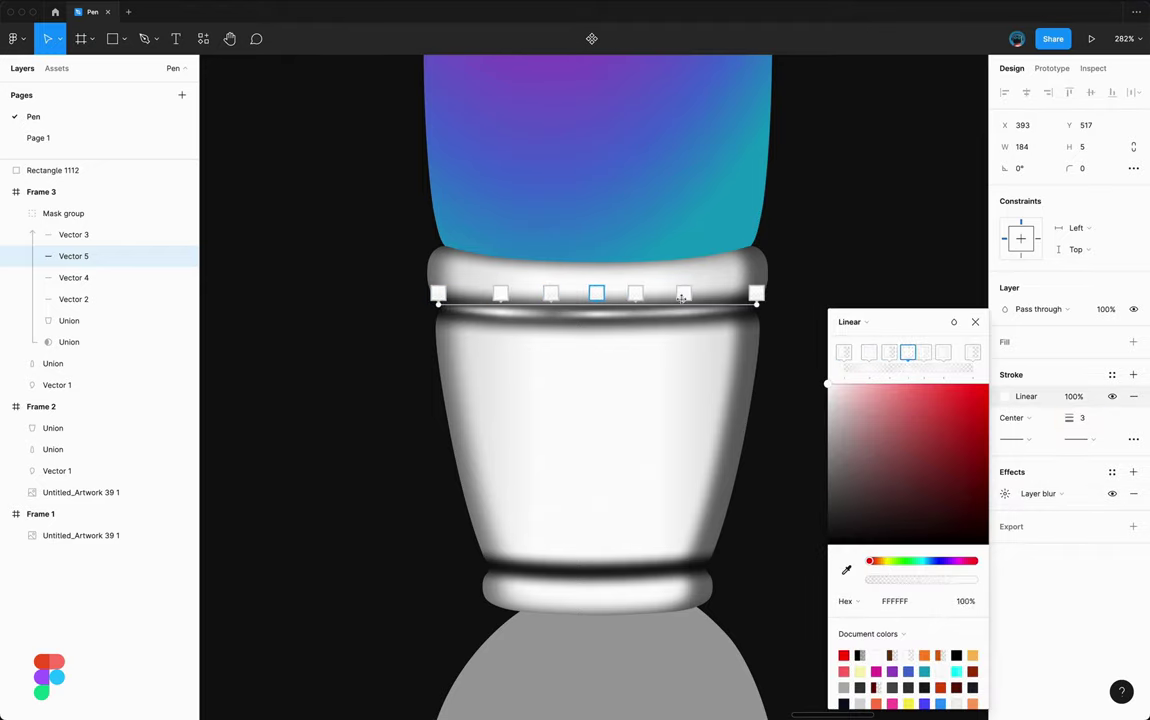
- Select the groove lines and duplicate the bottom groove line
{"action": "left_click", "coordinate": [801, 383]}
{"action": "scroll", "coordinate": [600, 380], "scroll_direction": "right", "scroll_amount": 1}
{"action": "left_click", "coordinate": [73, 234]}
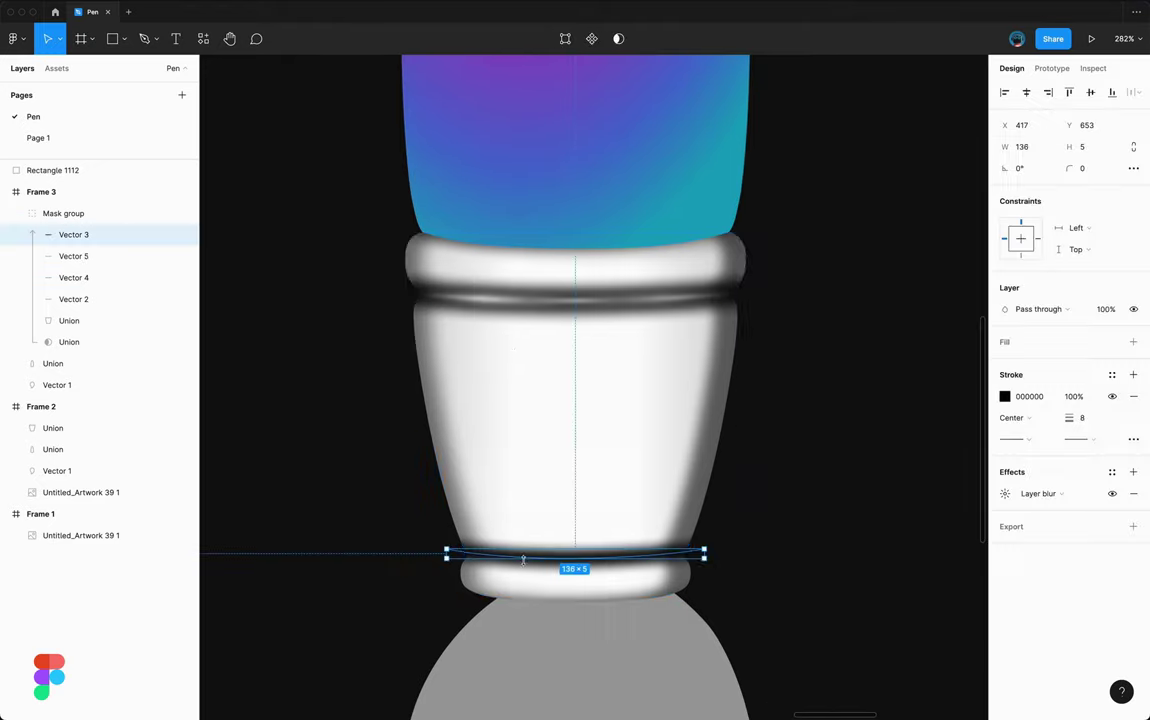
{"action": "left_click", "coordinate": [73, 299]}
{"action": "key", "text": "ctrl+d"}
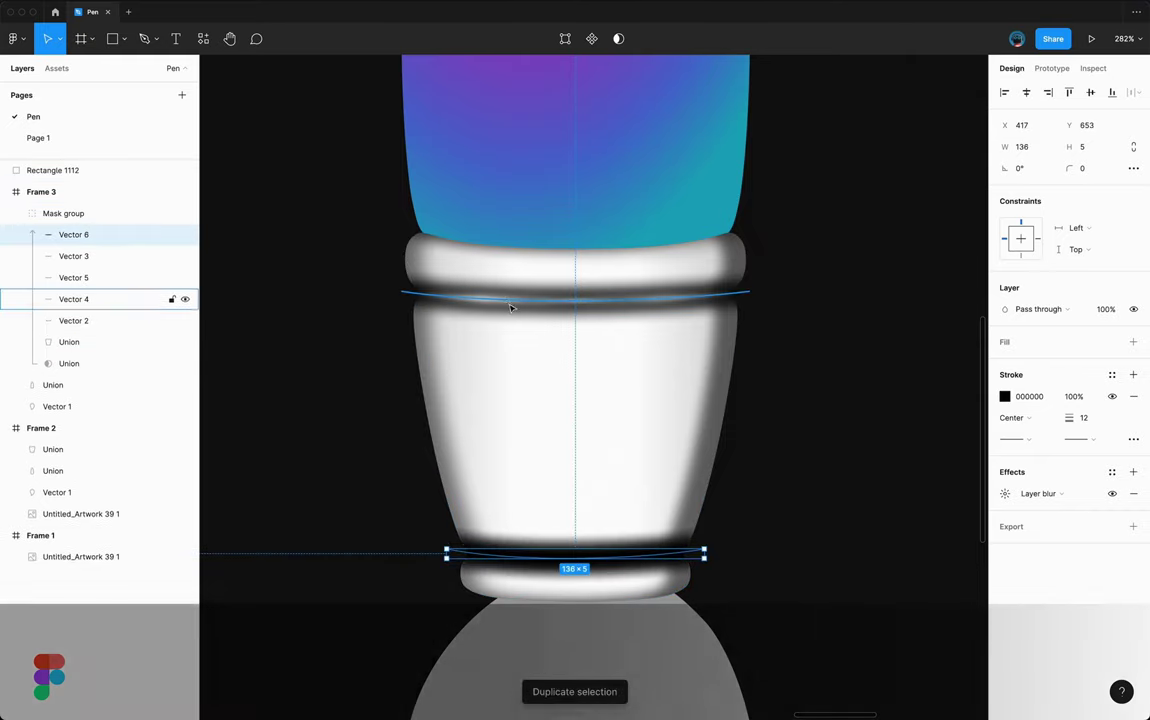
- Group the three top lines and rename the group Top Cut
{"action": "left_click", "coordinate": [524, 557]}
{"action": "left_click", "coordinate": [154, 277]}
{"action": "left_click", "coordinate": [154, 320], "text": "shift"}
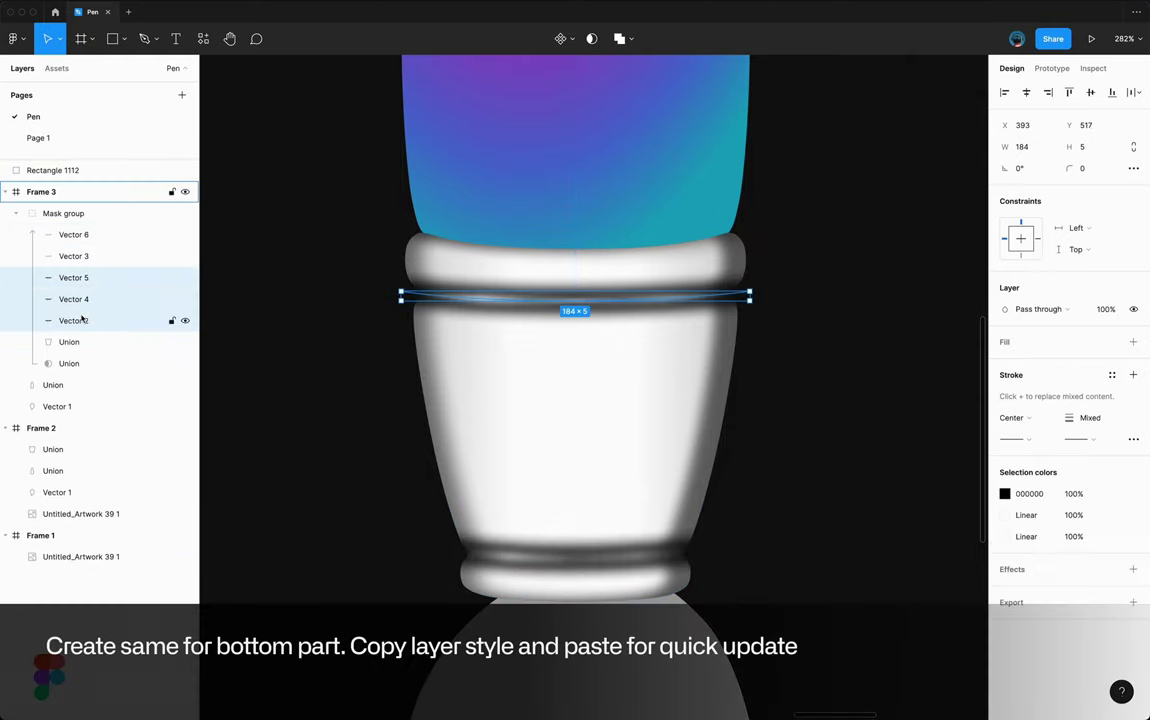
{"action": "key", "text": "ctrl+g"}
{"action": "key", "text": "ctrl+r"}
{"action": "type", "text": "TO"}
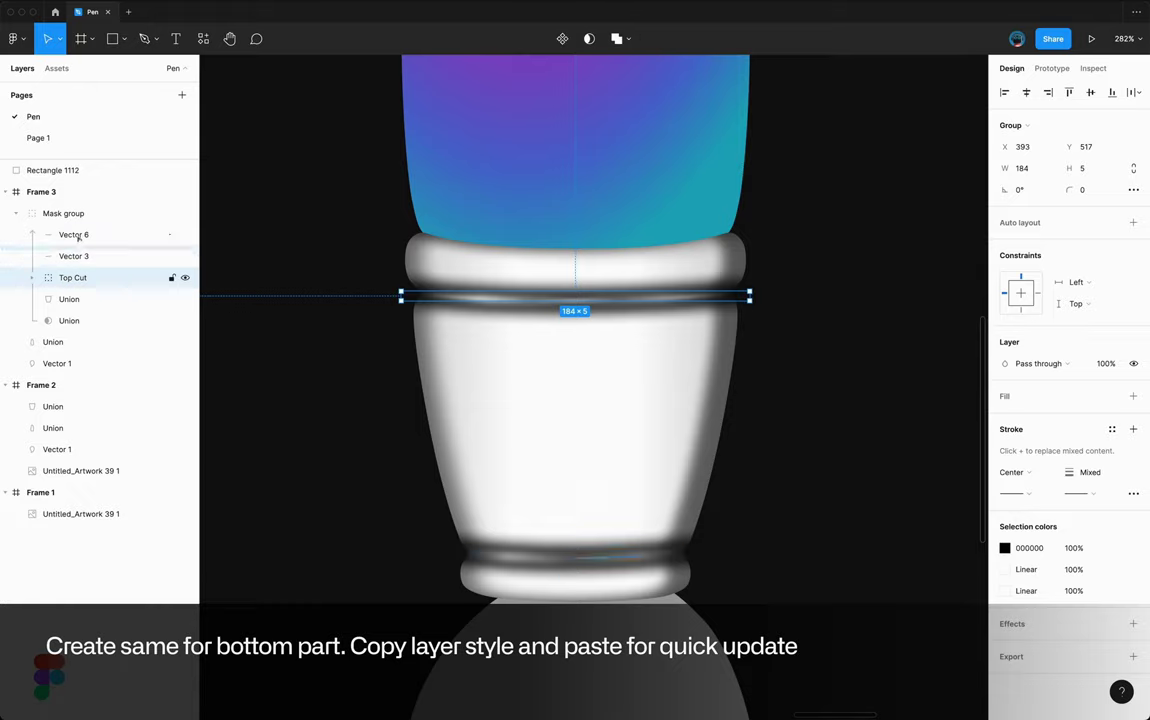
- Group the two bottom ring lines as 'Bottom Cut' and duplicate a line inside it
{"action": "left_click", "coordinate": [78, 234]}
{"action": "left_click", "coordinate": [73, 256], "text": "shift"}
{"action": "key", "text": "ctrl+g"}
{"action": "key", "text": "ctrl+r"}
{"action": "type", "text": "Bottom Cut"}
{"action": "double_click", "coordinate": [598, 557]}
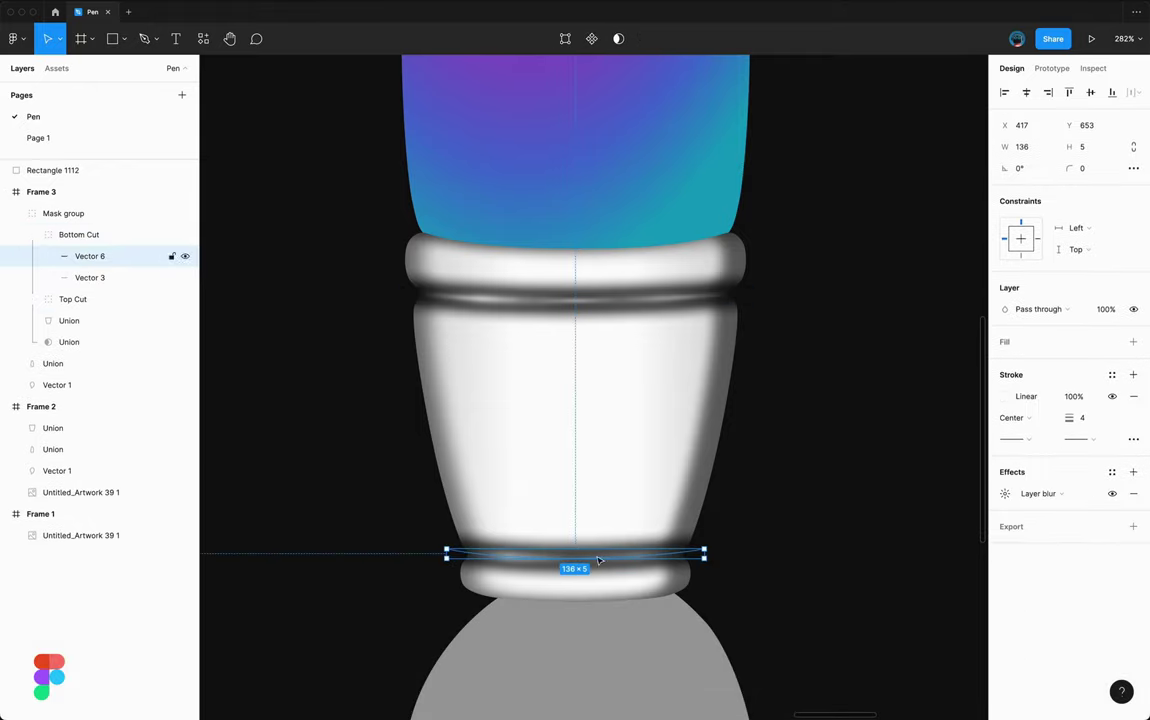
{"action": "key", "text": "ctrl+d"}
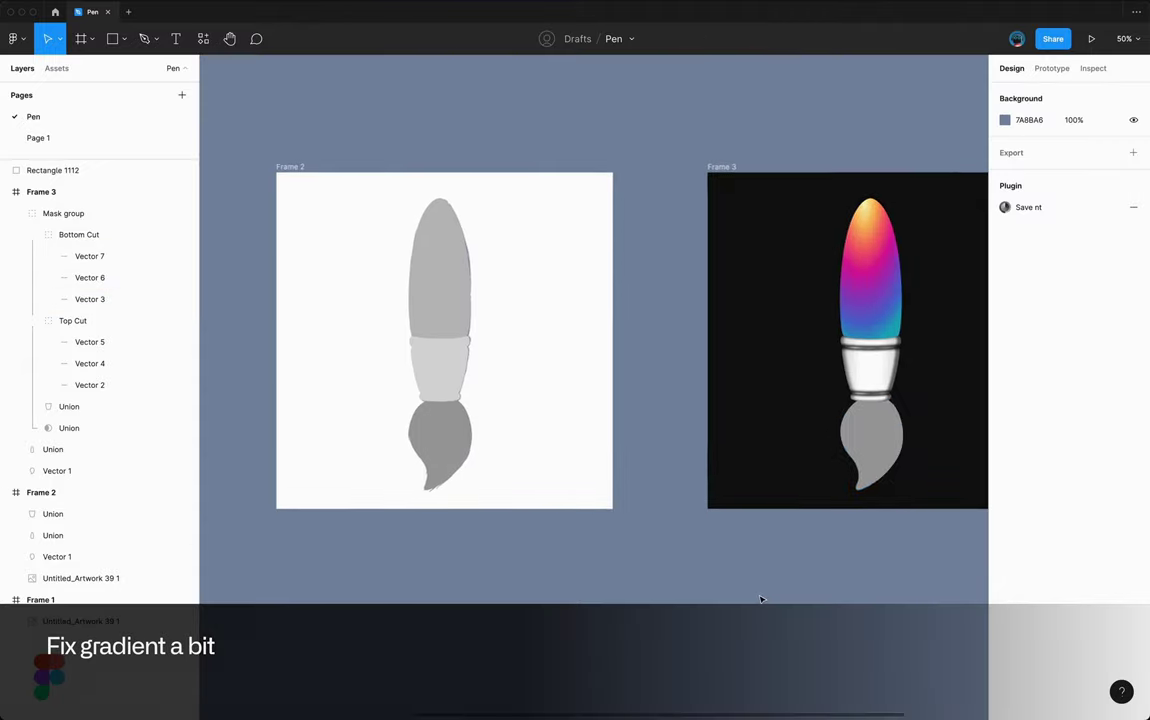
{"action": "scroll", "coordinate": [760, 596], "scroll_direction": "left", "scroll_amount": 5}
- Trace the ferrule's left and right light panels over the sketch with the Pen tool
{"action": "scroll", "coordinate": [336, 373], "scroll_direction": "left", "scroll_amount": 2}
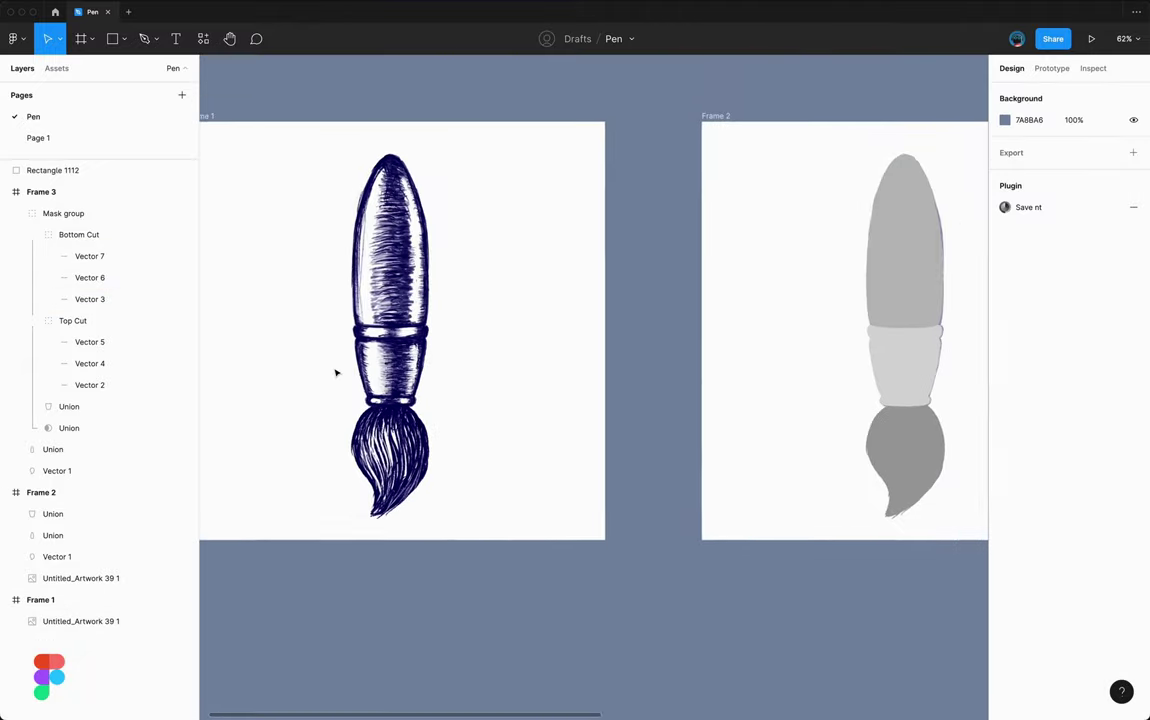
{"action": "scroll", "coordinate": [336, 373], "scroll_direction": "up", "scroll_amount": 5}
{"action": "key", "text": "p"}
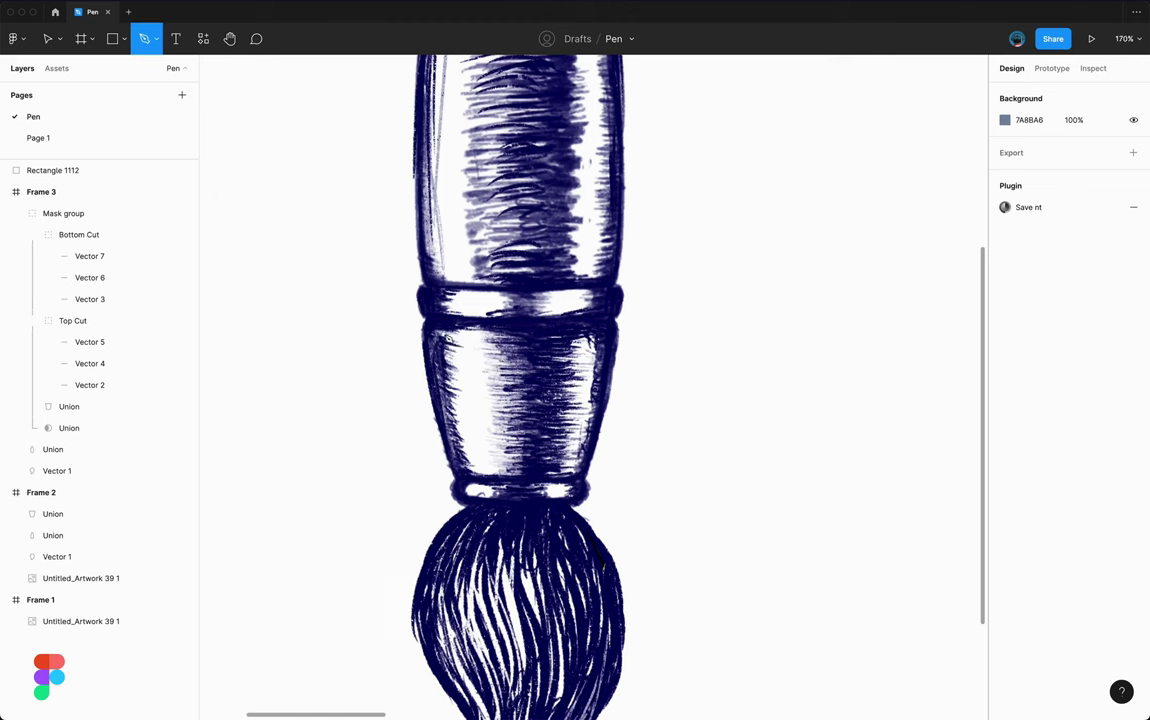
{"action": "left_click", "coordinate": [466, 328]}
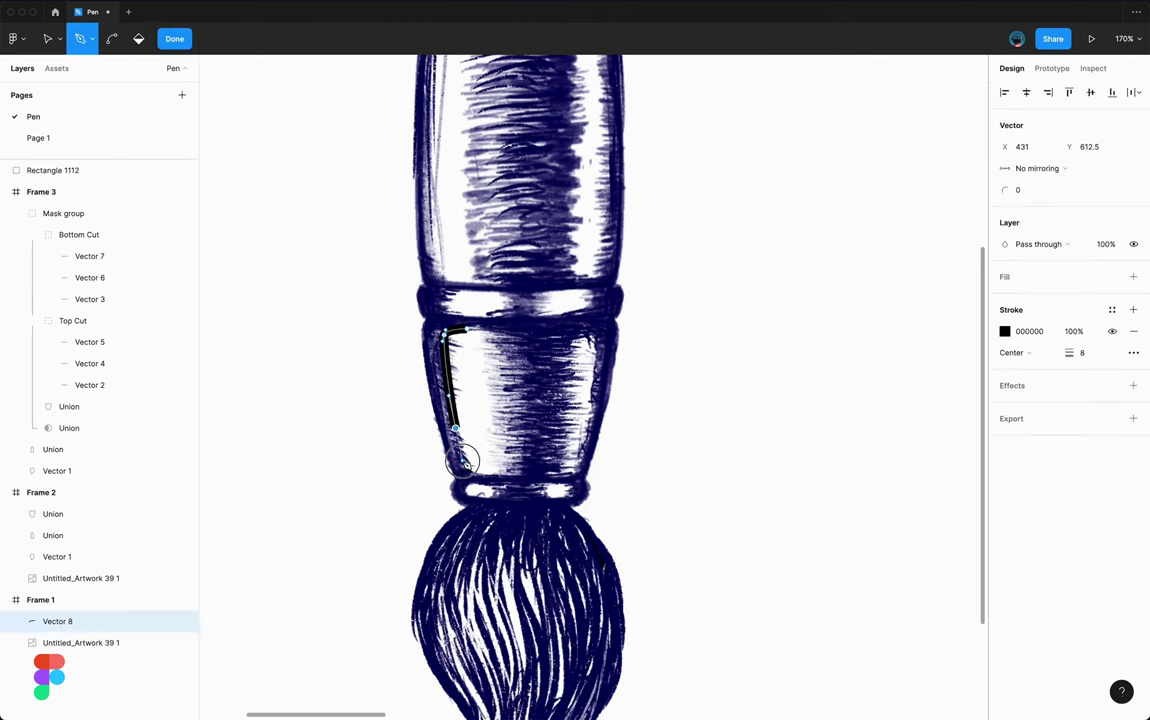
{"action": "left_click", "coordinate": [519, 474]}
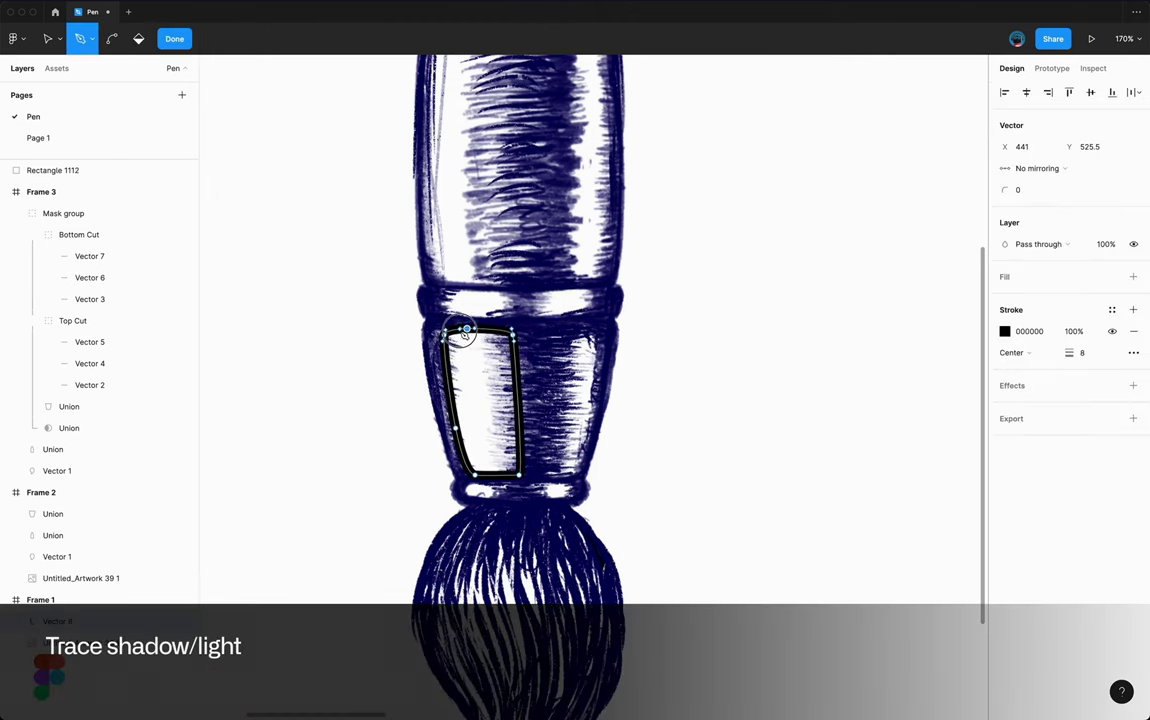
{"action": "key", "text": "Escape"}
{"action": "left_click", "coordinate": [563, 331]}
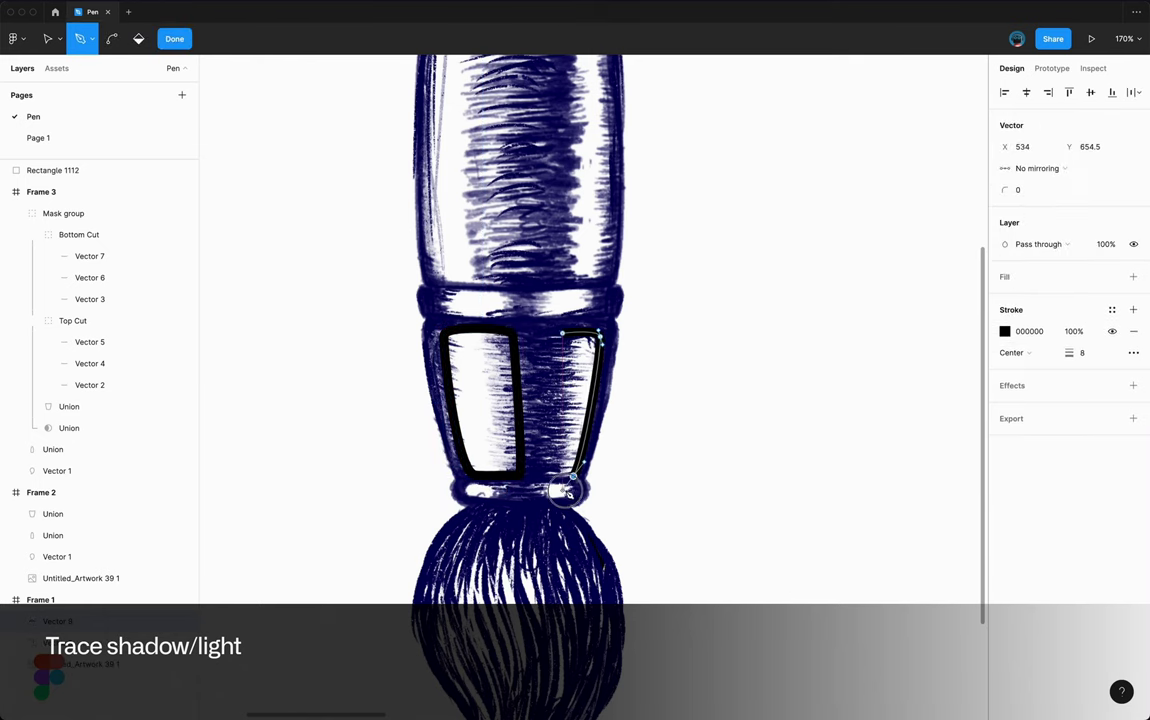
{"action": "left_click", "coordinate": [543, 474]}
{"action": "left_click", "coordinate": [563, 331]}
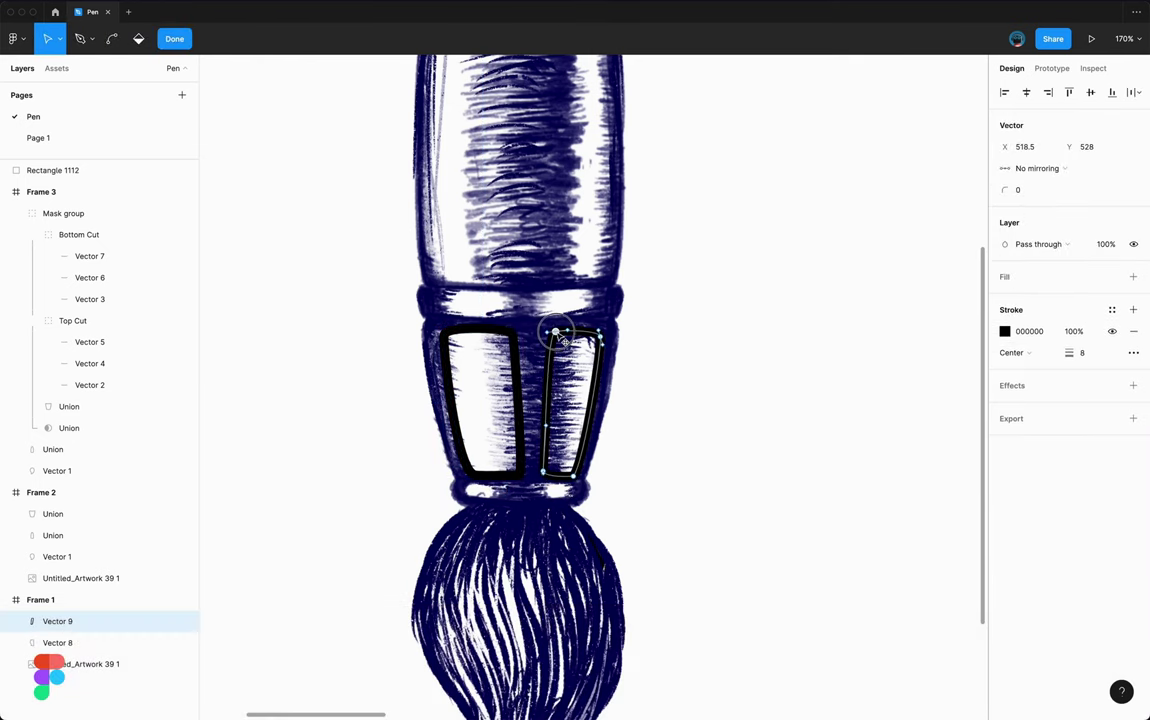
{"action": "key", "text": "Escape"}
- Trace the ferrule's top band highlight shape over the sketch
{"action": "scroll", "coordinate": [477, 467], "scroll_direction": "right", "scroll_amount": 3}
{"action": "left_click", "coordinate": [368, 308]}
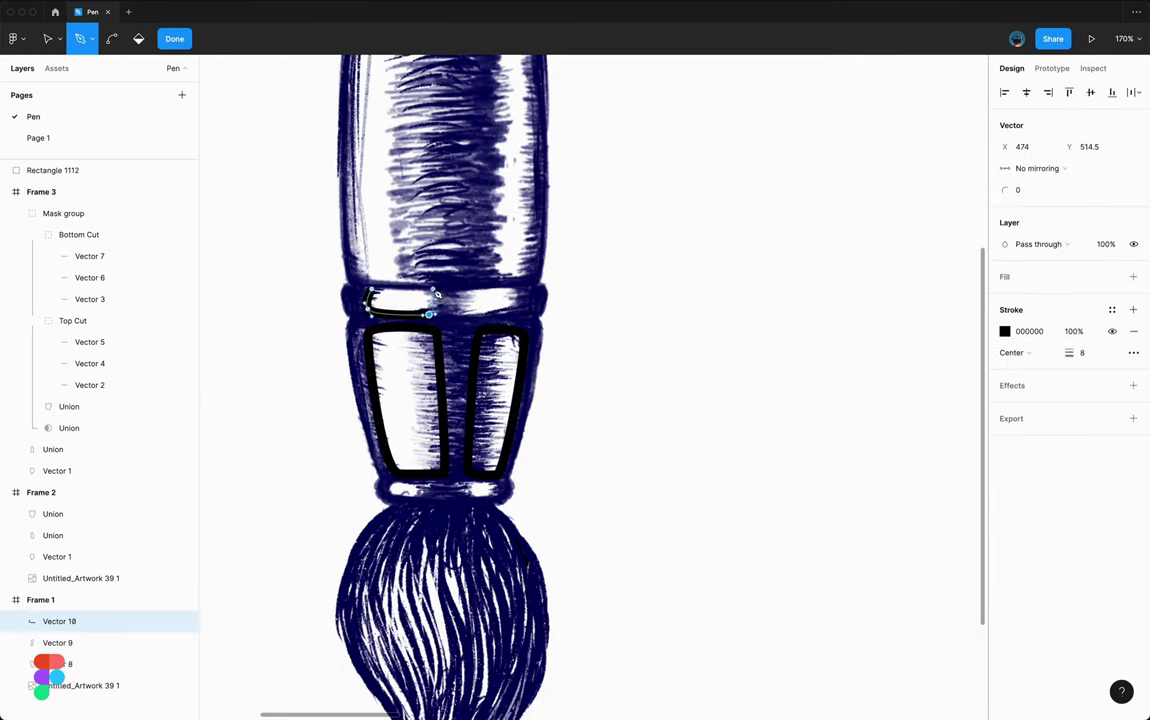
{"action": "key", "text": "Escape"}
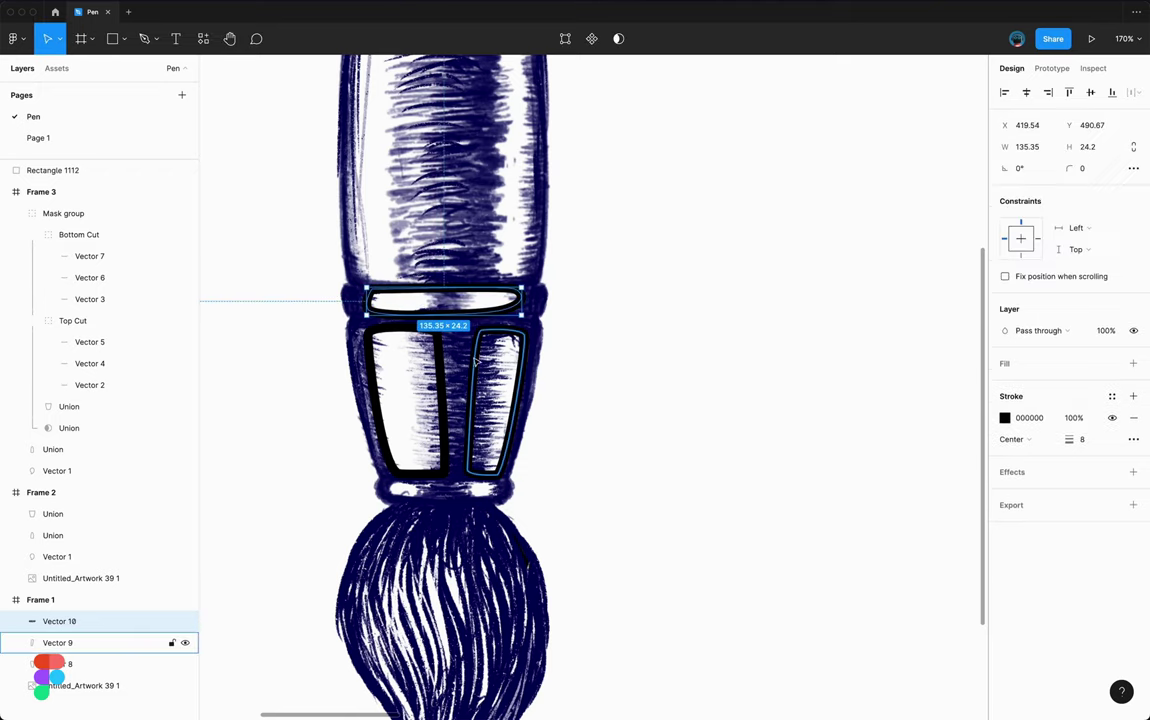
{"action": "scroll", "coordinate": [680, 282], "scroll_direction": "down", "scroll_amount": 5}
{"action": "scroll", "coordinate": [612, 393], "scroll_direction": "up", "scroll_amount": 3}
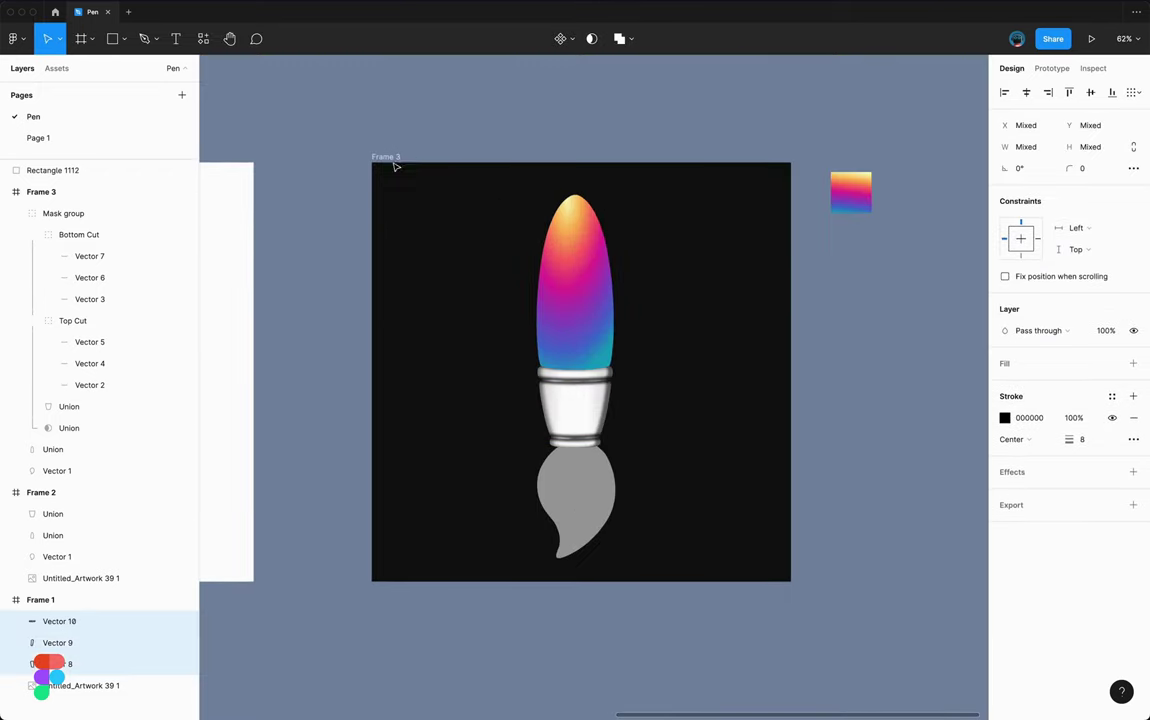
- Paste the traced shapes into Frame 3's Mask group and rename the group Metal
{"action": "key", "text": "ctrl+v"}
{"action": "left_click_drag", "start_coordinate": [67, 281], "coordinate": [68, 283]}
{"action": "double_click", "coordinate": [72, 214]}
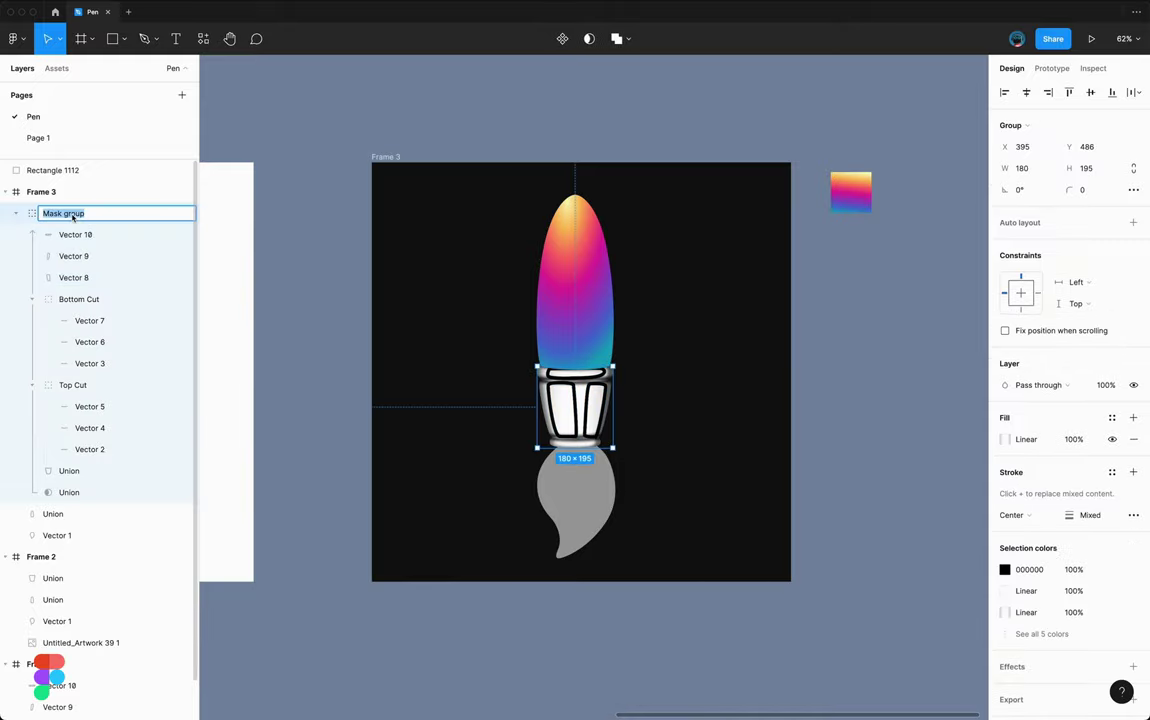
{"action": "type", "text": "Metal"}
{"action": "key", "text": "Return"}
{"action": "scroll", "coordinate": [567, 394], "scroll_direction": "up", "scroll_amount": 3}
{"action": "scroll", "coordinate": [552, 390], "scroll_direction": "up", "scroll_amount": 3}
- Fill the left panel shape with a white linear gradient using Shift+X
{"action": "left_click", "coordinate": [540, 400]}
{"action": "key", "text": "shift+x"}
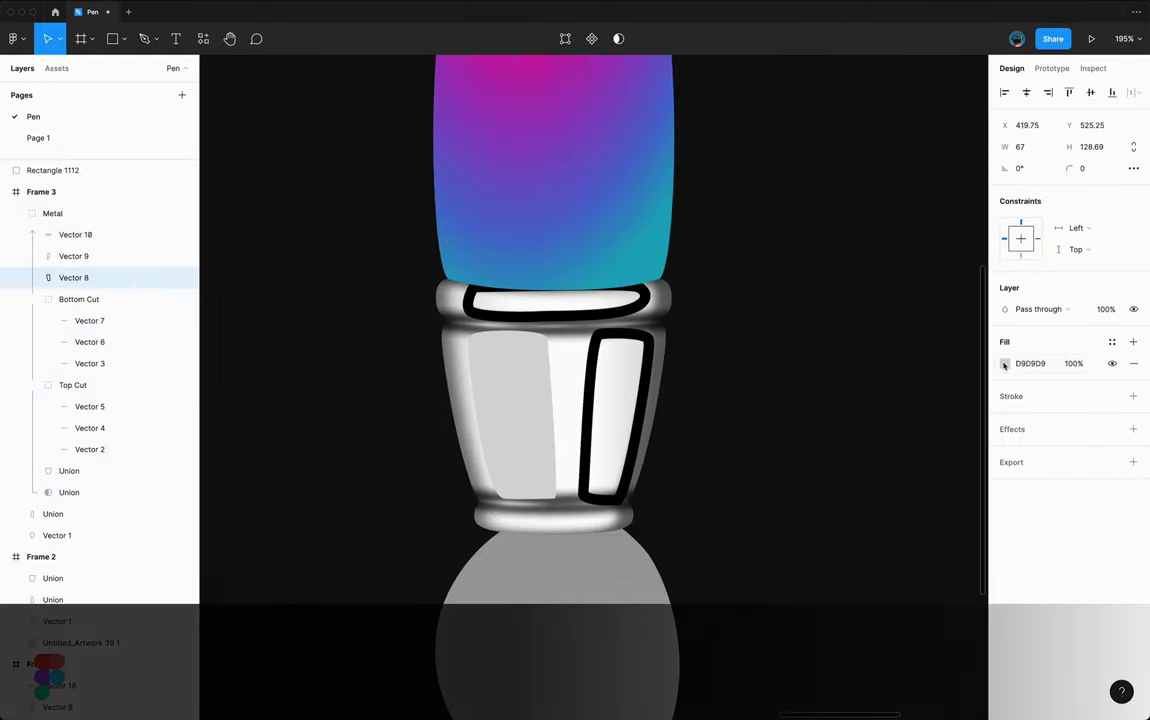
{"action": "left_click", "coordinate": [1005, 363]}
{"action": "left_click", "coordinate": [850, 368]}
{"action": "left_click", "coordinate": [852, 390]}
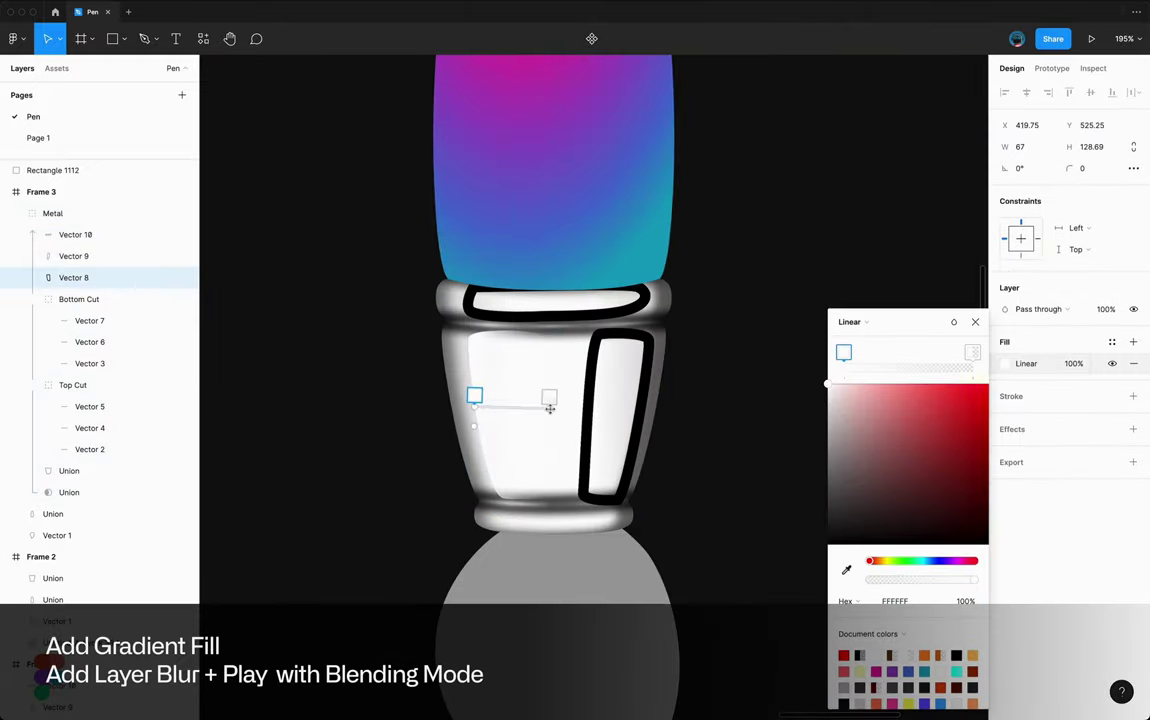
{"action": "left_click", "coordinate": [75, 234], "text": "shift"}
- Move the highlight shapes below Top Cut and give them a Layer blur
{"action": "left_click_drag", "start_coordinate": [75, 234], "coordinate": [60, 396]}
{"action": "left_click", "coordinate": [750, 368]}
{"action": "left_click", "coordinate": [73, 449]}
{"action": "left_click", "coordinate": [1133, 429]}
{"action": "left_click", "coordinate": [1005, 451]}
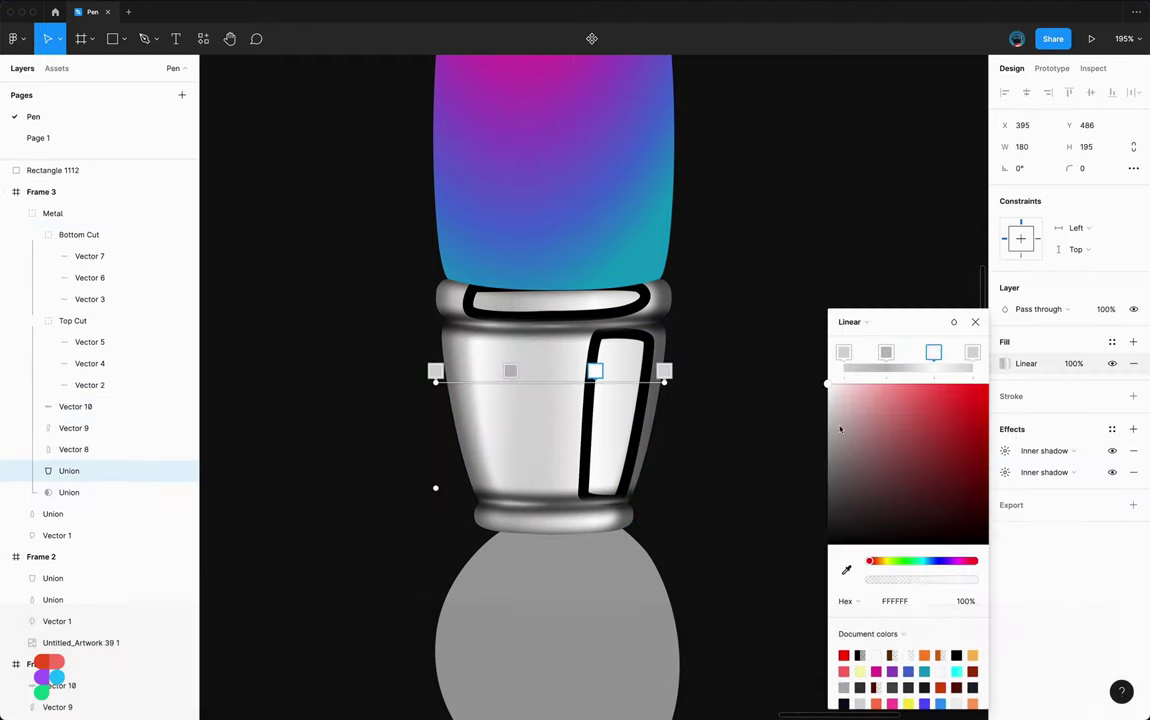
{"action": "left_click", "coordinate": [1005, 472]}
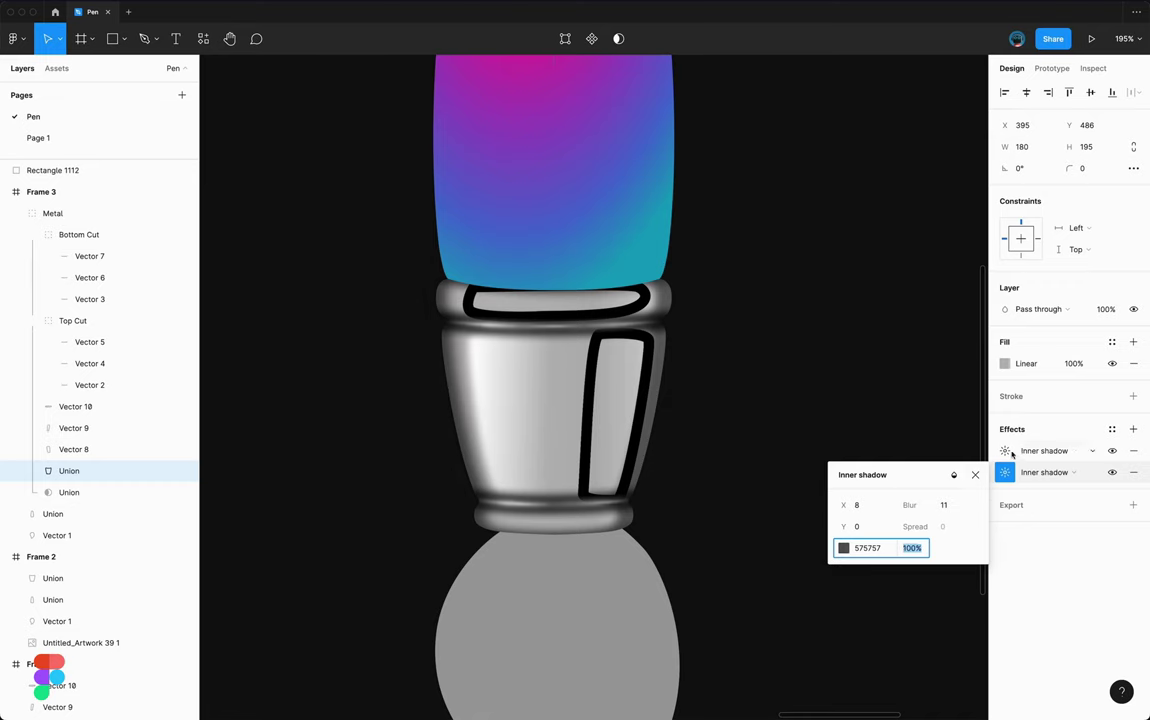
- Adjust the left and right highlights' gradient fills and check their shared layer blur
{"action": "left_click", "coordinate": [505, 420]}
{"action": "left_click", "coordinate": [1005, 363]}
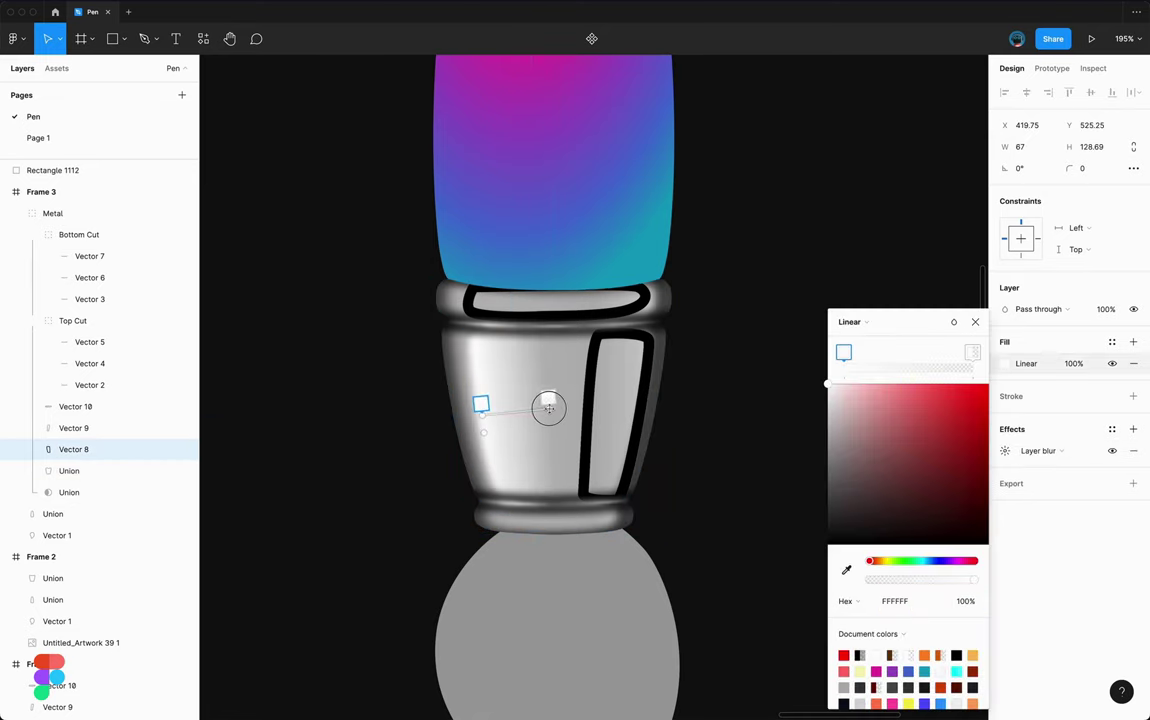
{"action": "left_click", "coordinate": [510, 367]}
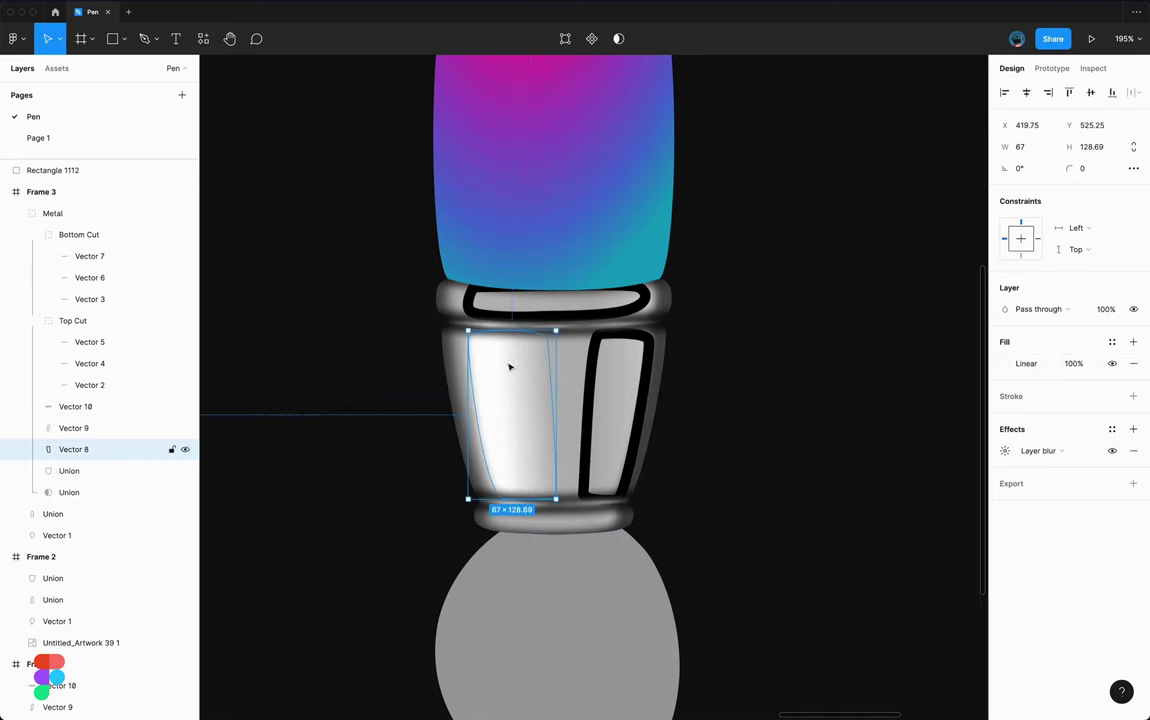
{"action": "left_click", "coordinate": [606, 387]}
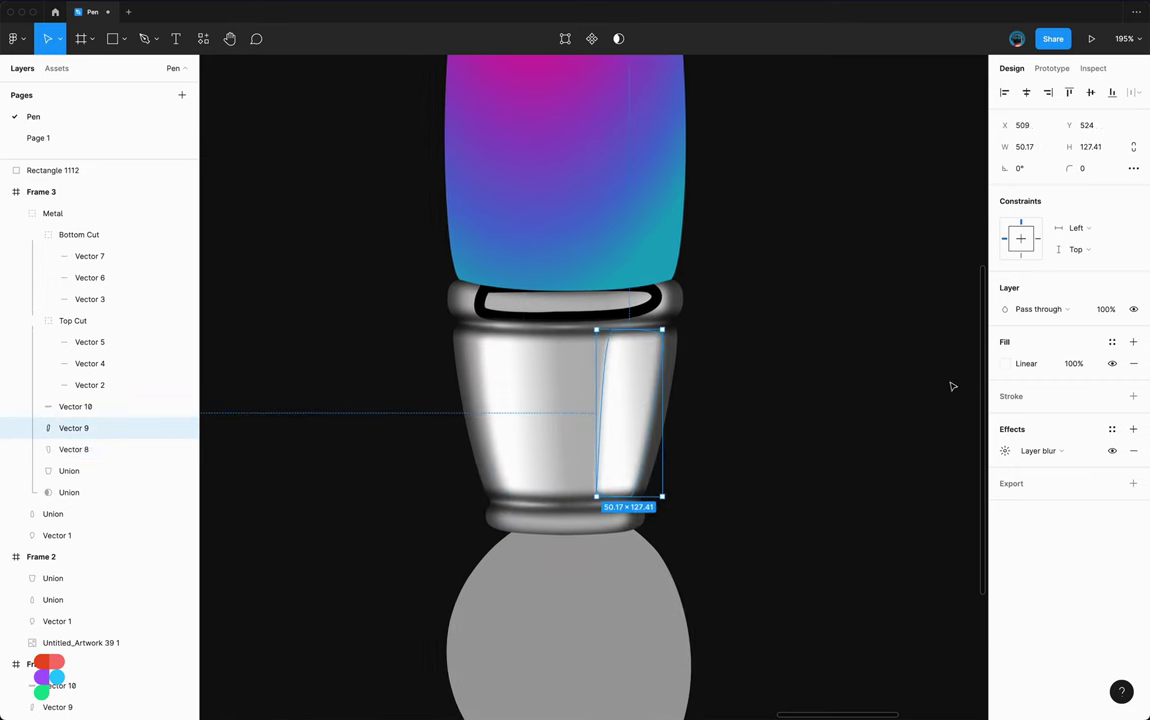
{"action": "left_click", "coordinate": [1005, 363]}
{"action": "left_click_drag", "start_coordinate": [621, 399], "coordinate": [584, 420]}
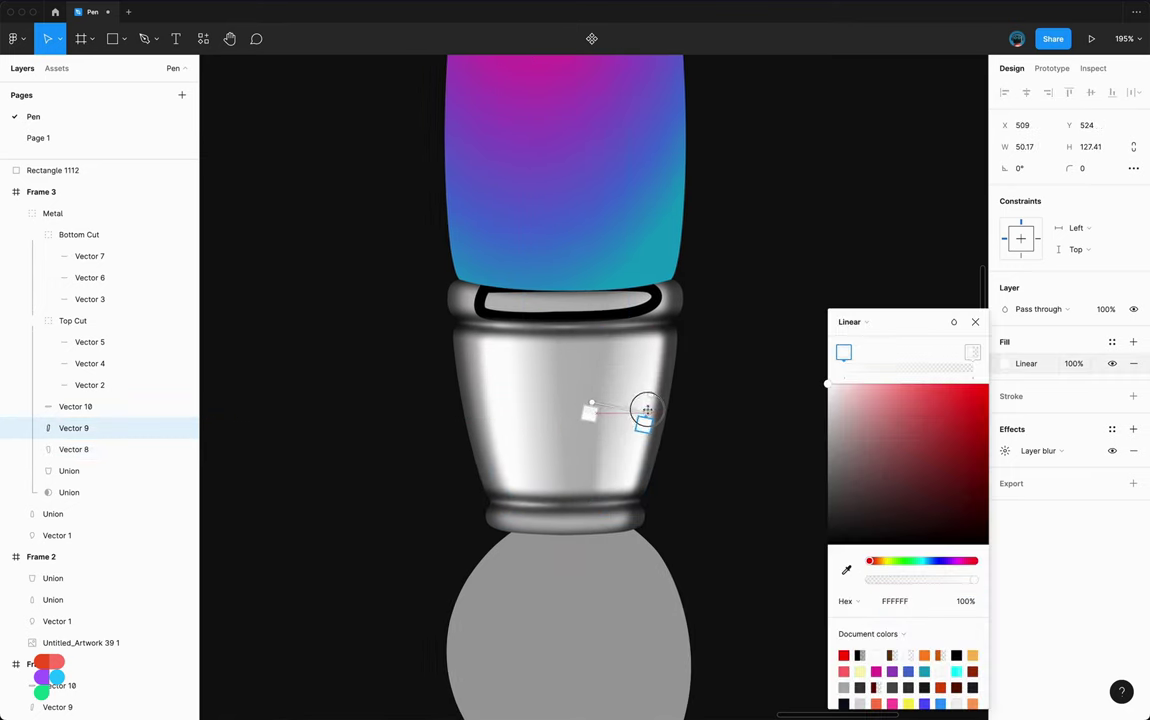
{"action": "key", "text": "Escape"}
{"action": "left_click", "coordinate": [505, 418]}
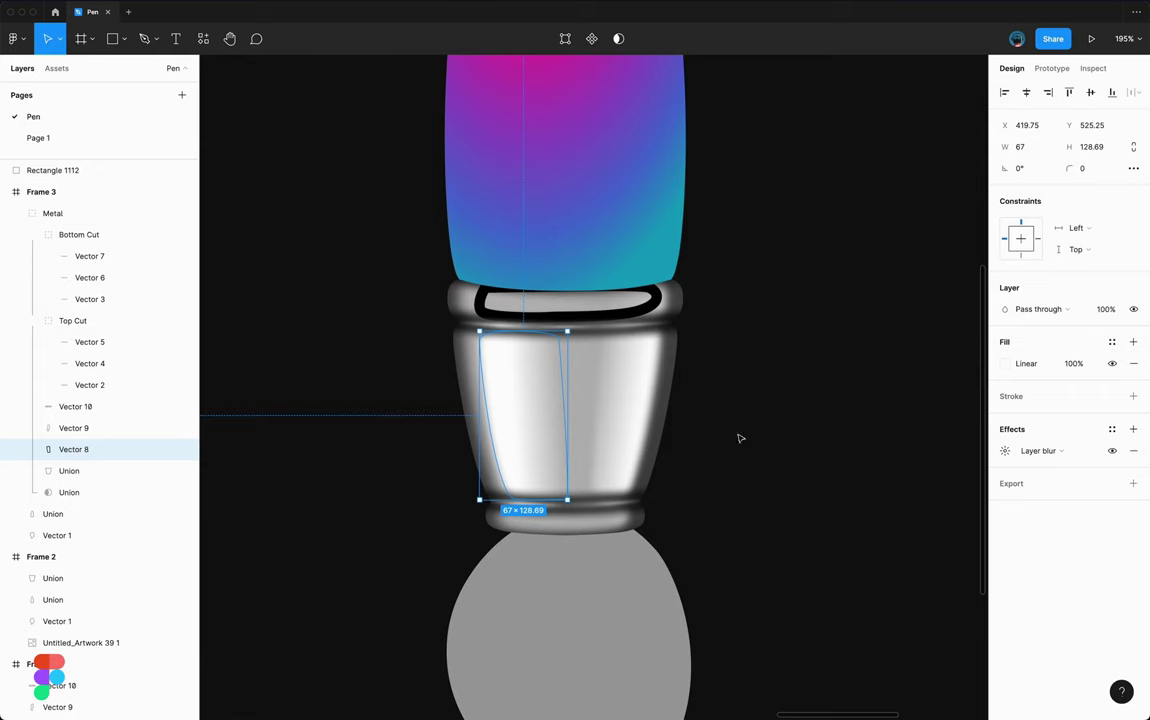
{"action": "left_click", "coordinate": [608, 391]}
{"action": "left_click", "coordinate": [1005, 450]}
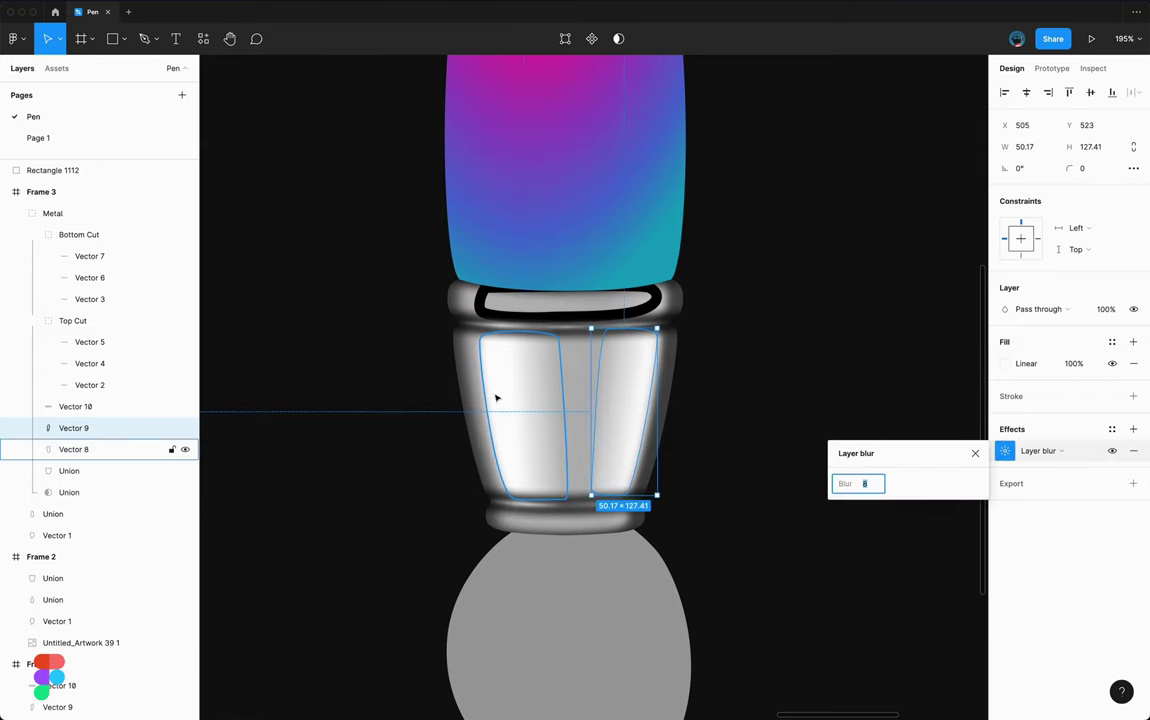
- Paste the highlight style onto the top band as a solid white blurred fill and adjust its points
{"action": "left_click", "coordinate": [562, 301]}
{"action": "key", "text": "ctrl+alt+v"}
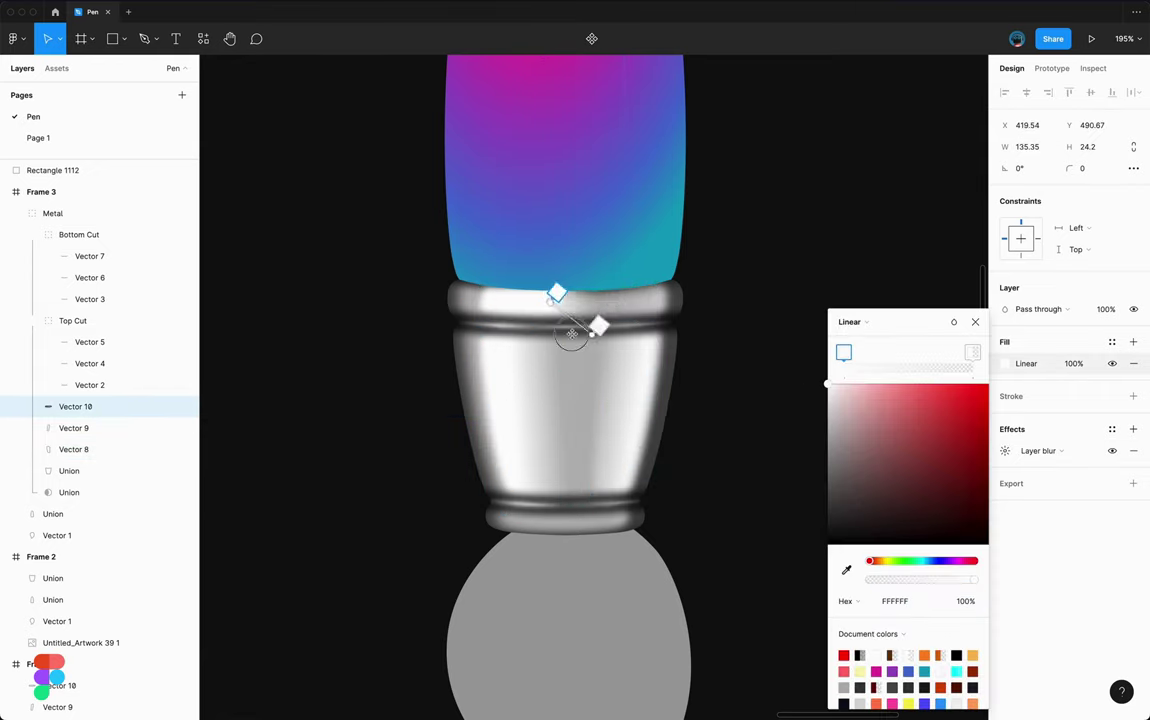
{"action": "left_click", "coordinate": [1133, 342]}
{"action": "left_click", "coordinate": [1005, 362]}
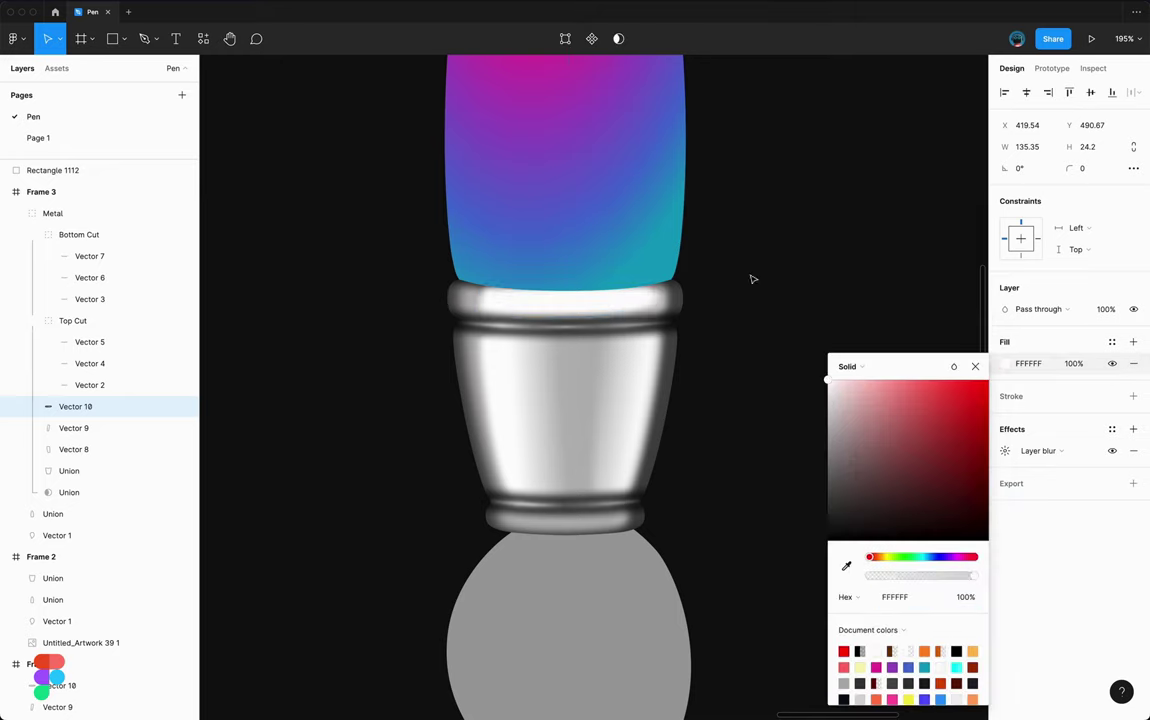
{"action": "double_click", "coordinate": [643, 318]}
{"action": "scroll", "coordinate": [641, 321], "scroll_direction": "up", "scroll_amount": 2}
{"action": "left_click", "coordinate": [486, 318]}
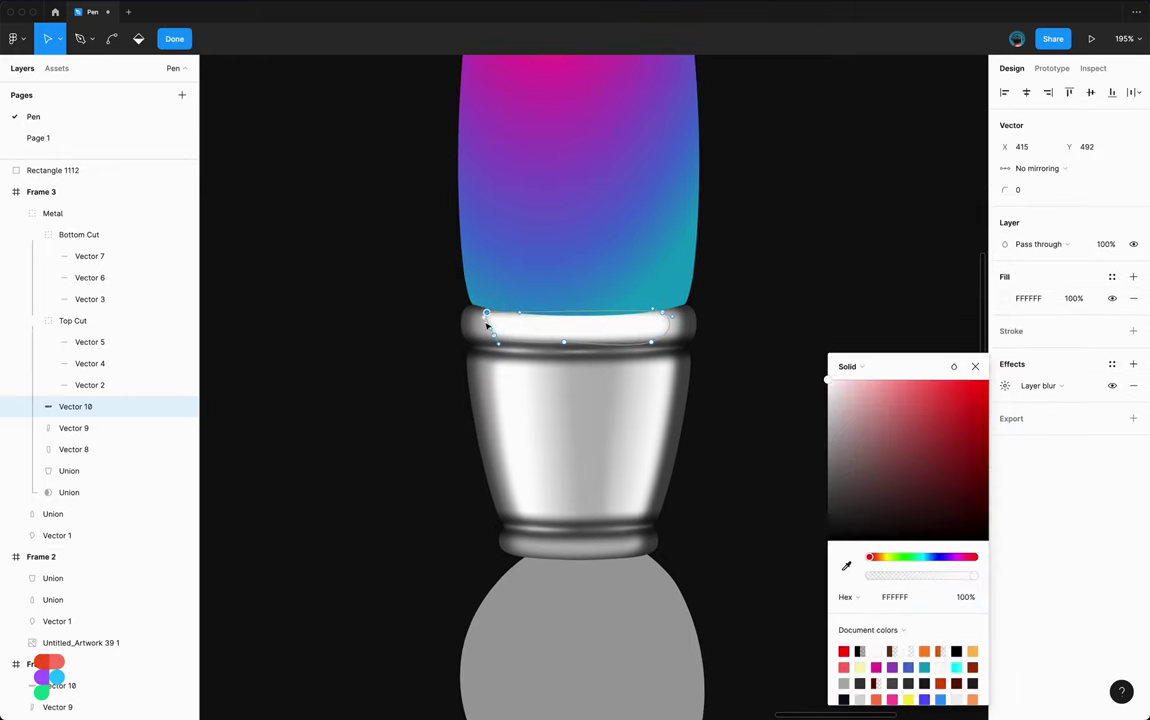
{"action": "key", "text": "Escape"}
{"action": "scroll", "coordinate": [744, 472], "scroll_direction": "down", "scroll_amount": 5}
- Pen-draw Vector 11 as a closed strip down the ferrule and adjust its curve
{"action": "scroll", "coordinate": [847, 472], "scroll_direction": "down", "scroll_amount": 3}
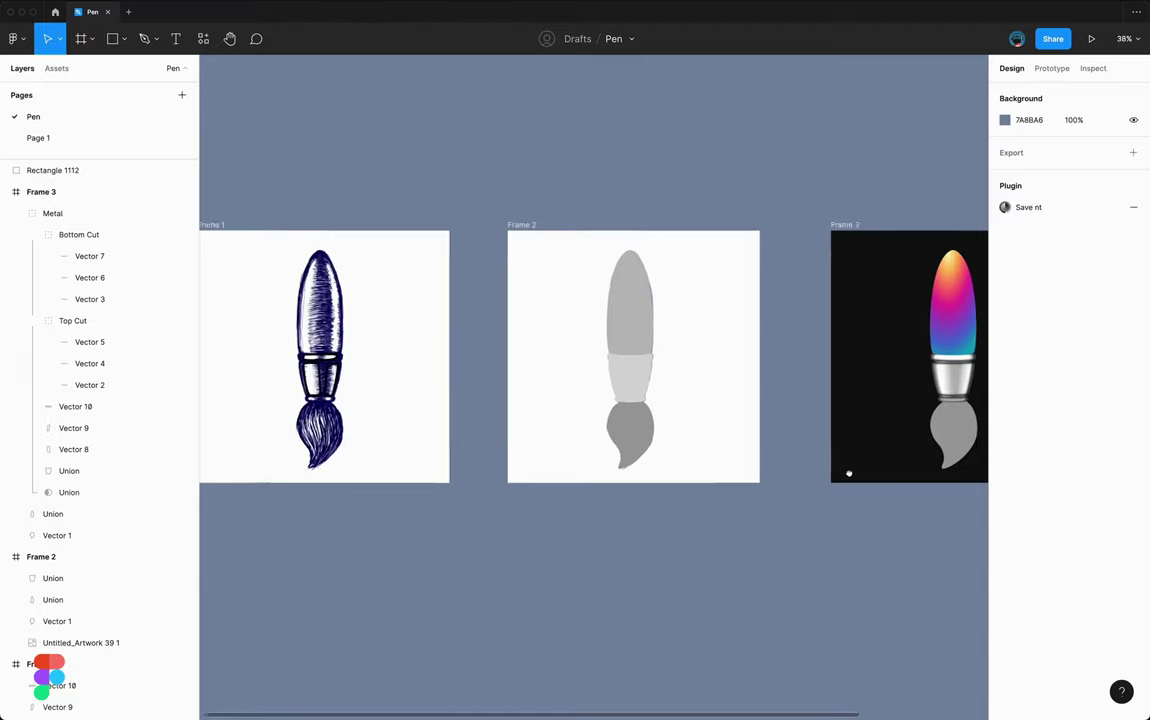
{"action": "scroll", "coordinate": [517, 382], "scroll_direction": "left", "scroll_amount": 5}
{"action": "scroll", "coordinate": [517, 382], "scroll_direction": "up", "scroll_amount": 5}
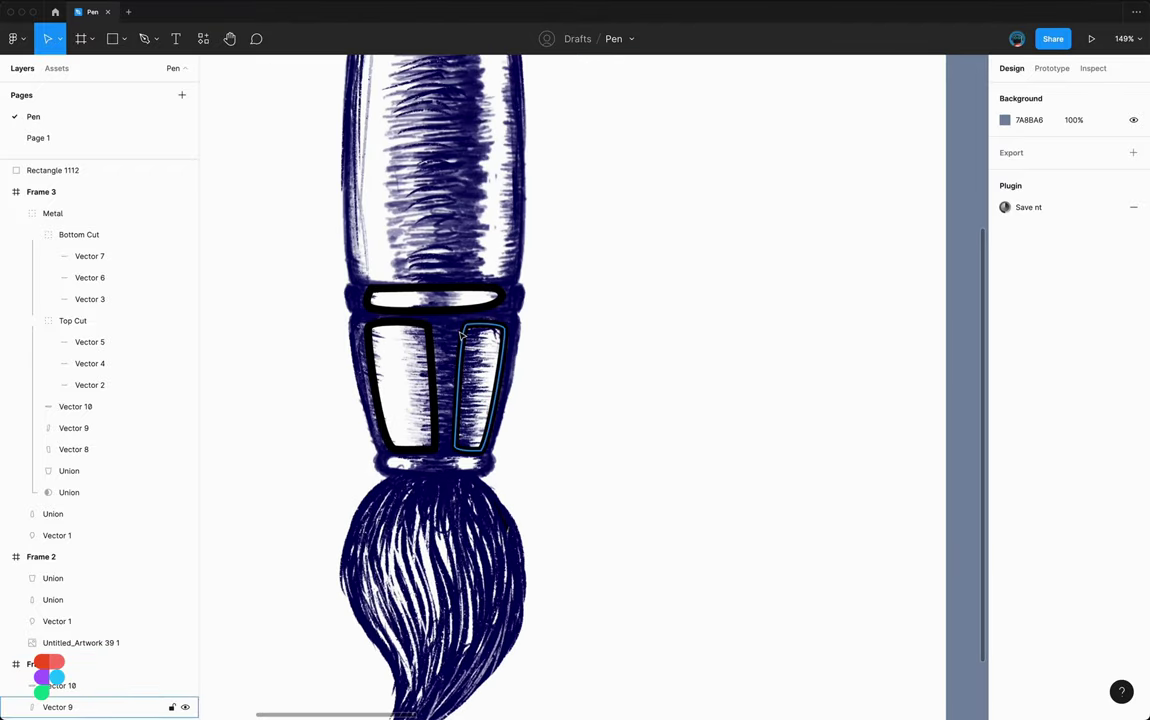
{"action": "scroll", "coordinate": [414, 325], "scroll_direction": "down", "scroll_amount": 5}
{"action": "scroll", "coordinate": [655, 316], "scroll_direction": "right", "scroll_amount": 5}
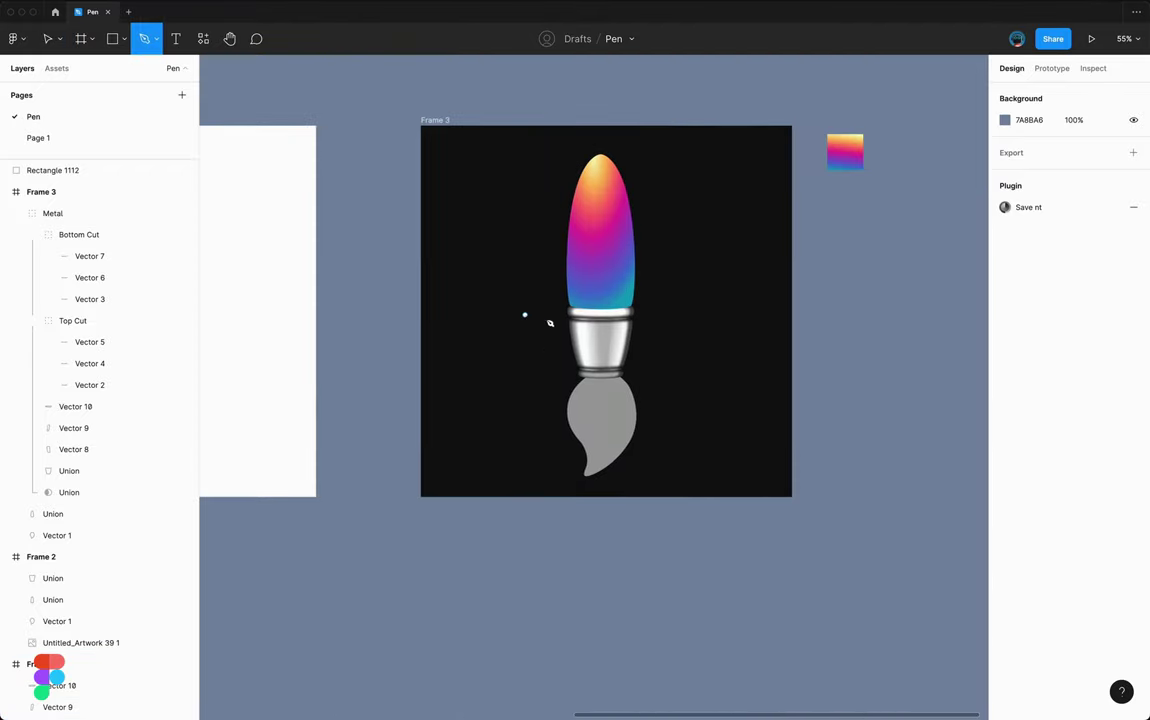
{"action": "scroll", "coordinate": [547, 321], "scroll_direction": "up", "scroll_amount": 5}
{"action": "scroll", "coordinate": [613, 300], "scroll_direction": "up", "scroll_amount": 2}
{"action": "scroll", "coordinate": [648, 301], "scroll_direction": "up", "scroll_amount": 2}
{"action": "left_click", "coordinate": [581, 276]}
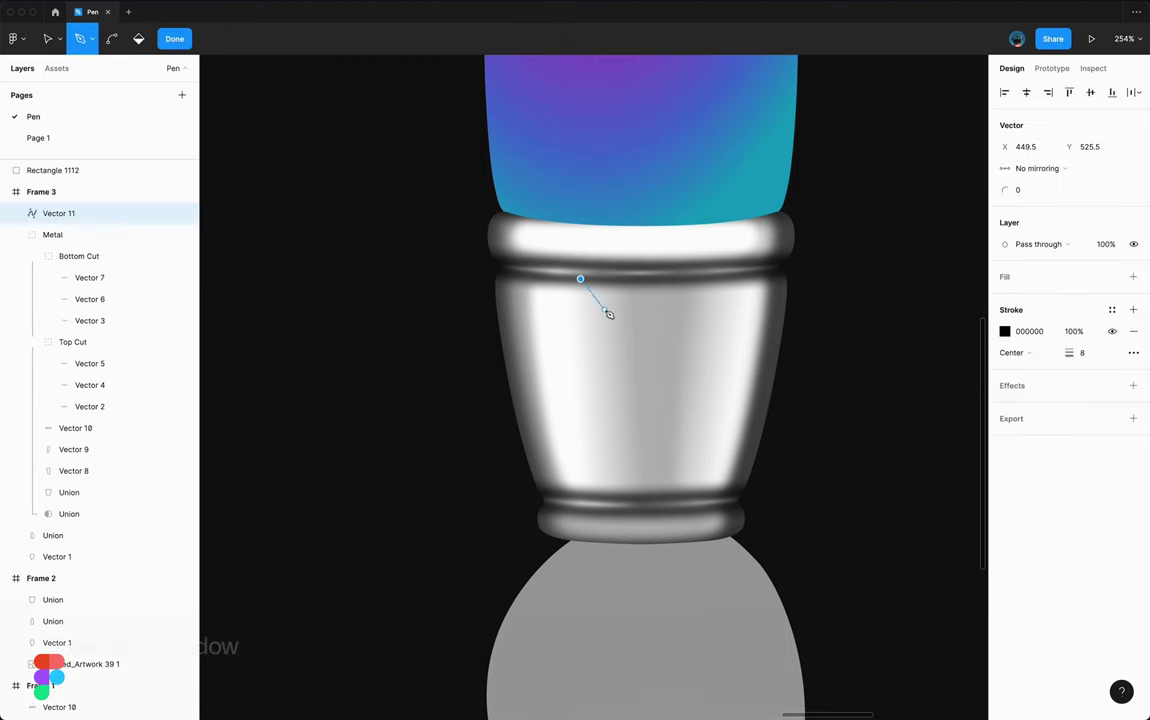
{"action": "left_click", "coordinate": [606, 293]}
{"action": "left_click", "coordinate": [627, 495]}
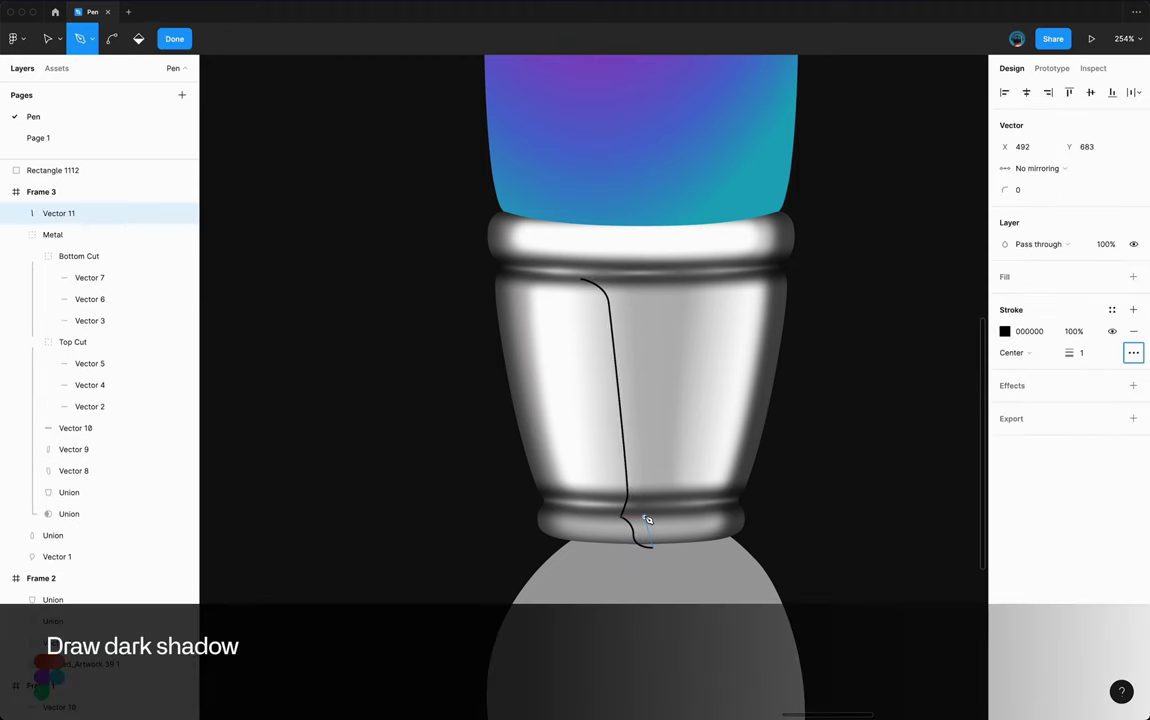
{"action": "left_click", "coordinate": [608, 218]}
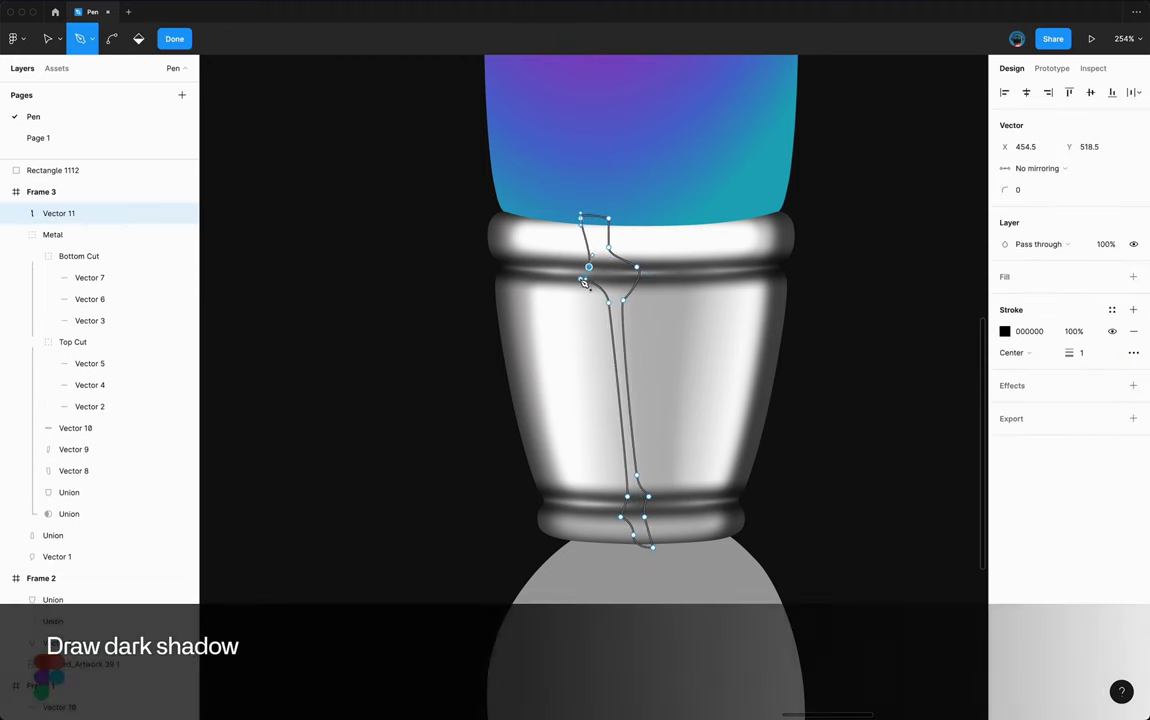
{"action": "key", "text": "Escape"}
{"action": "left_click_drag", "start_coordinate": [714, 604], "coordinate": [570, 411]}
- Begin the second strip, Vector 12, from the ferrule top downward
{"action": "key", "text": "p"}
{"action": "left_click", "coordinate": [682, 227]}
{"action": "left_click", "coordinate": [681, 268]}
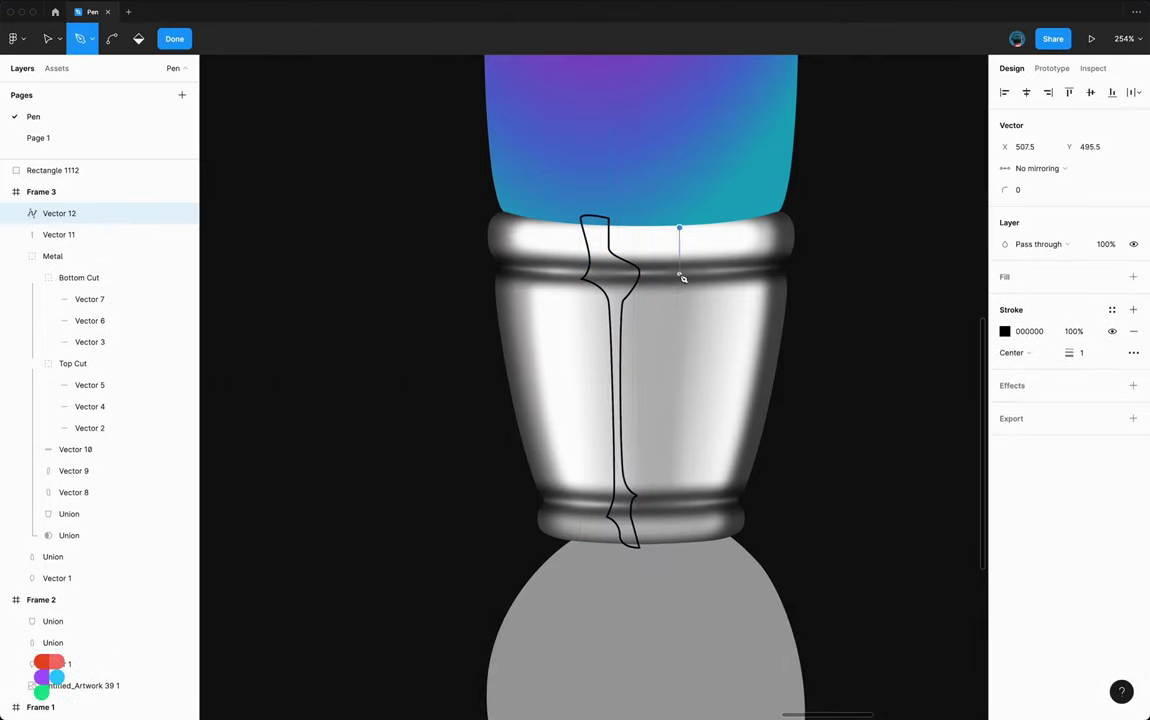
{"action": "left_click", "coordinate": [687, 302]}
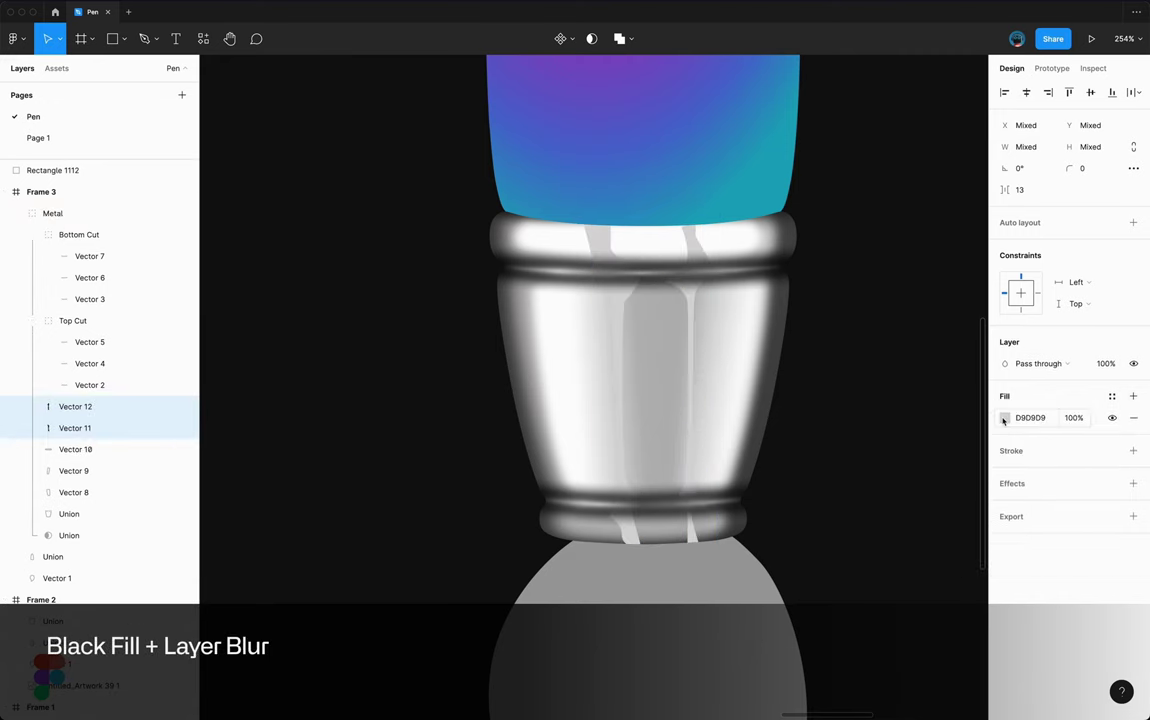
- Add a Layer blur to both strips and reshape the first strip's upper anchor points
{"action": "left_click", "coordinate": [1133, 483]}
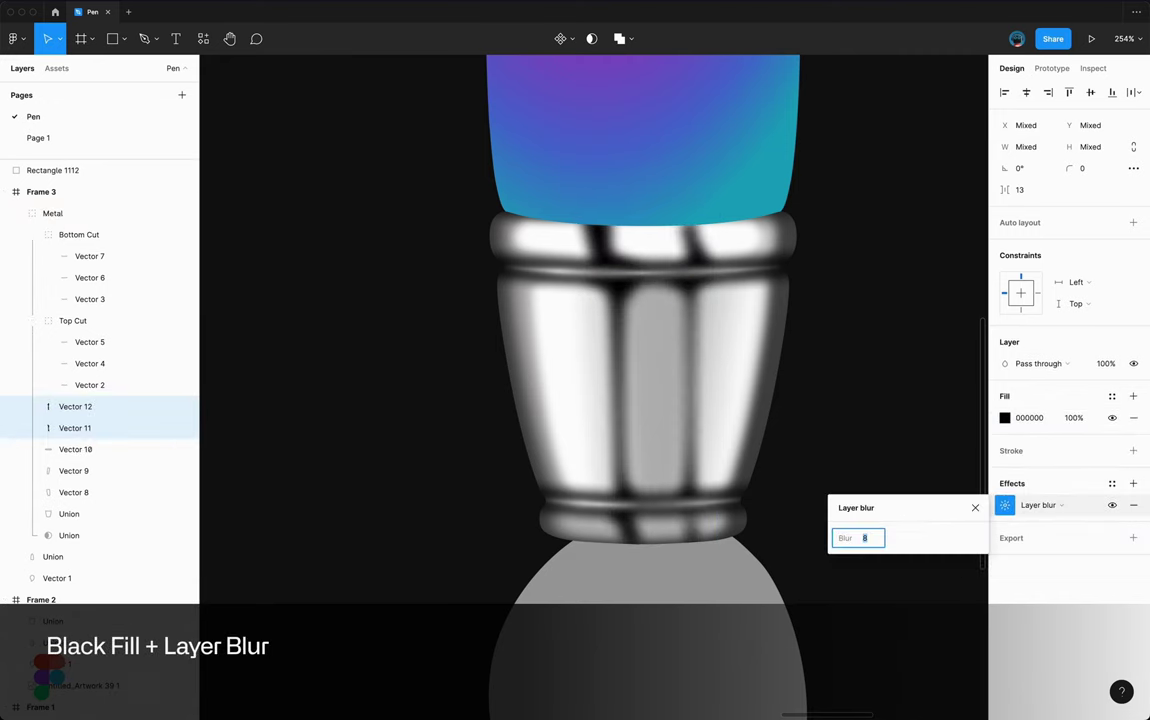
{"action": "double_click", "coordinate": [600, 280]}
{"action": "scroll", "coordinate": [588, 285], "scroll_direction": "up", "scroll_amount": 5}
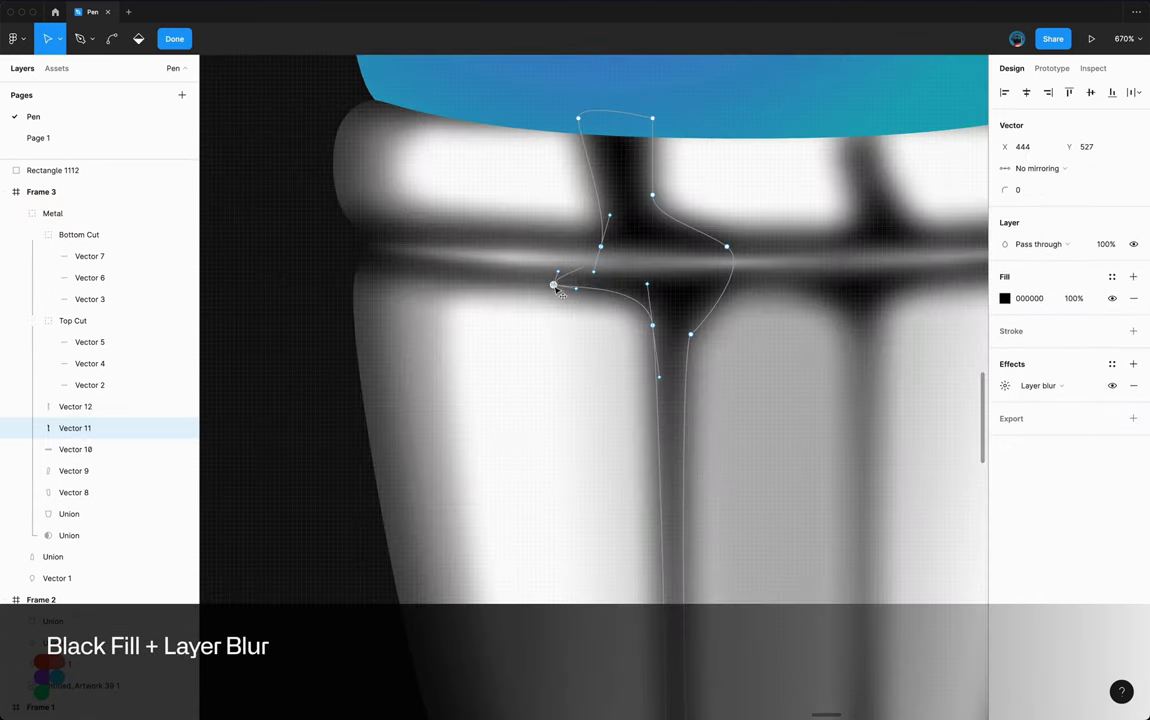
{"action": "scroll", "coordinate": [645, 160], "scroll_direction": "down", "scroll_amount": 5}
{"action": "left_click", "coordinate": [663, 240]}
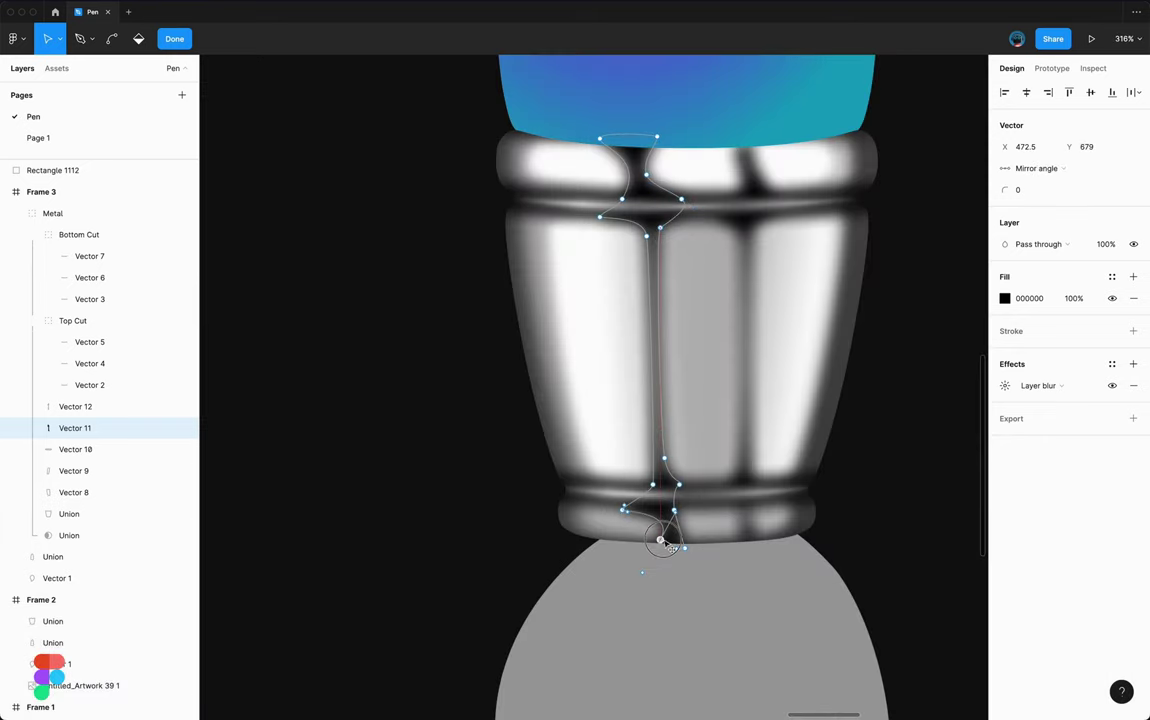
{"action": "scroll", "coordinate": [628, 502], "scroll_direction": "down", "scroll_amount": 5}
{"action": "scroll", "coordinate": [628, 262], "scroll_direction": "up", "scroll_amount": 5}
{"action": "left_click", "coordinate": [628, 260]}
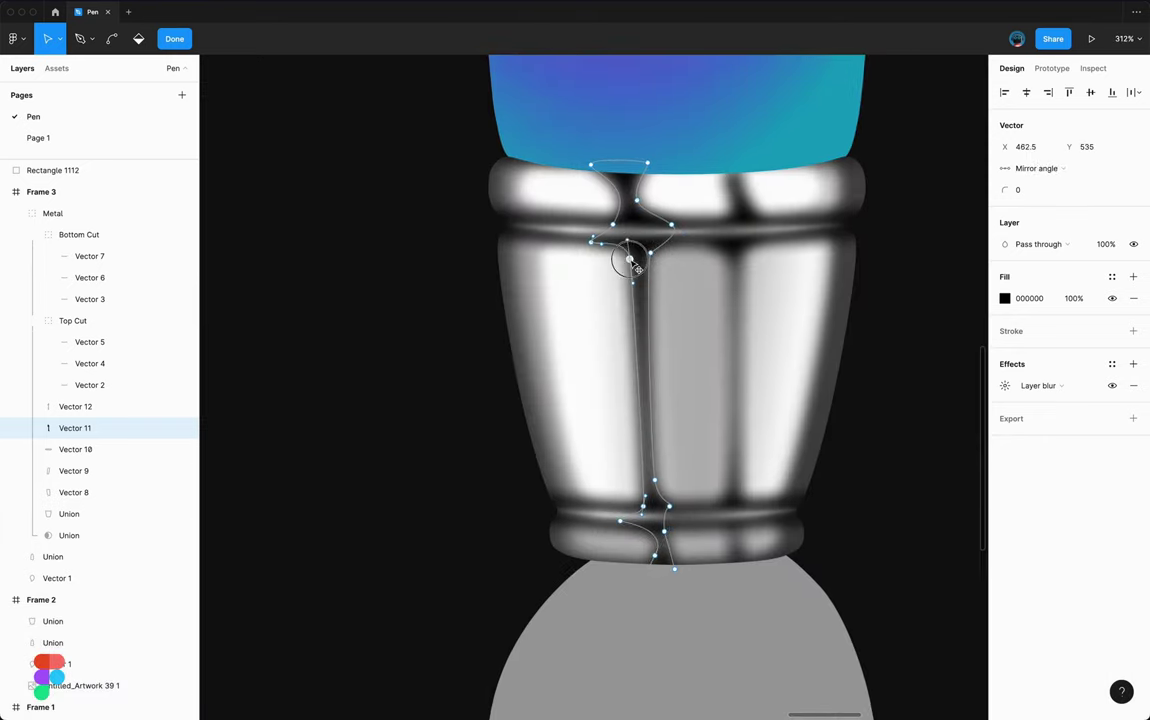
{"action": "left_click", "coordinate": [1008, 387]}
{"action": "left_click", "coordinate": [572, 341]}
{"action": "scroll", "coordinate": [667, 226], "scroll_direction": "down", "scroll_amount": 3}
{"action": "scroll", "coordinate": [648, 395], "scroll_direction": "up", "scroll_amount": 5}
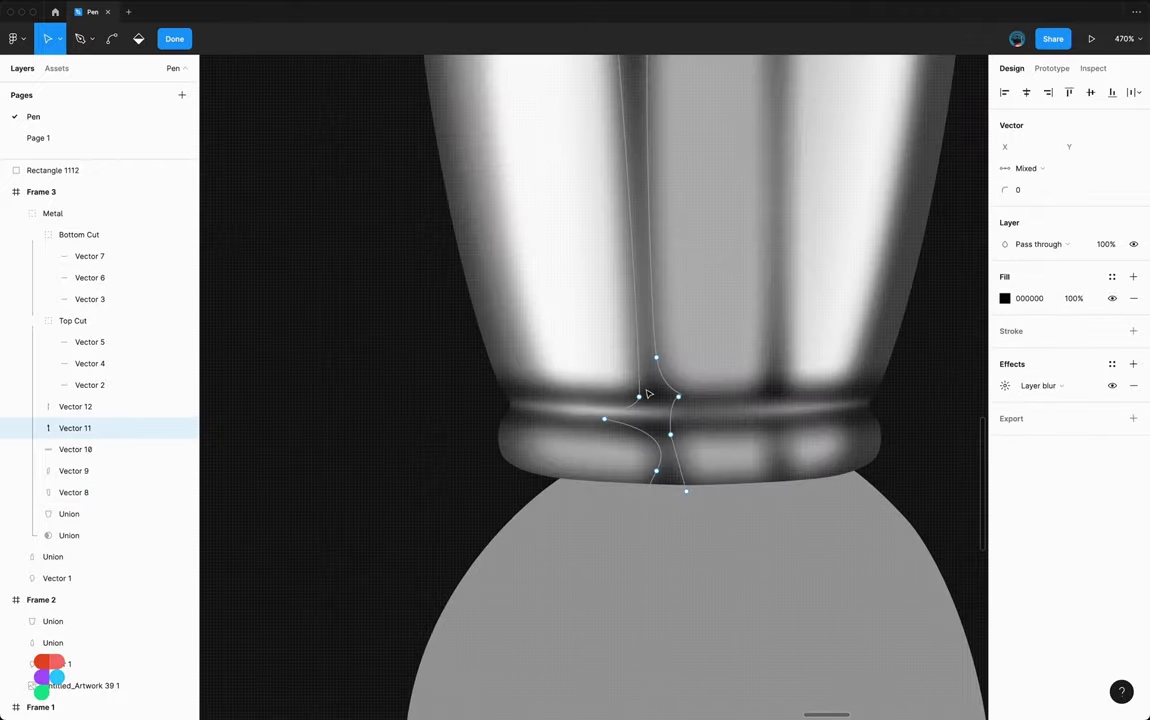
{"action": "key", "text": "Escape"}
{"action": "scroll", "coordinate": [648, 395], "scroll_direction": "down", "scroll_amount": 5}
- Reshape the anchor points of the second strip and revisit the first strip
{"action": "double_click", "coordinate": [672, 403]}
{"action": "scroll", "coordinate": [649, 283], "scroll_direction": "up", "scroll_amount": 5}
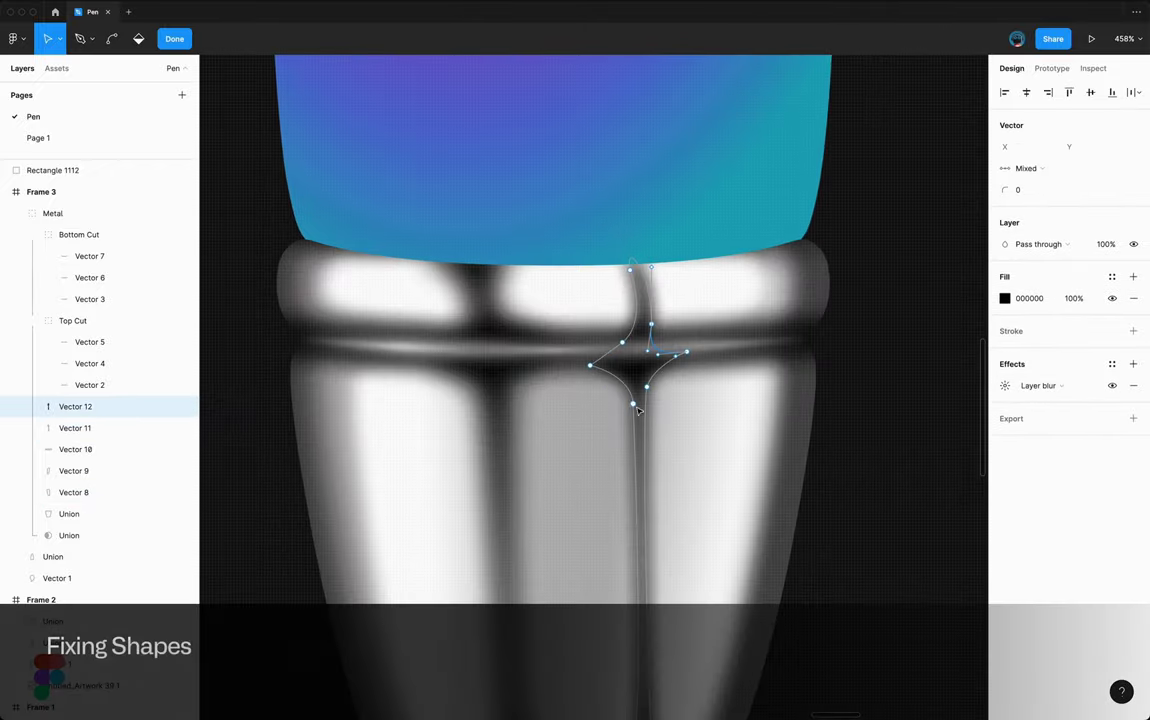
{"action": "scroll", "coordinate": [638, 410], "scroll_direction": "down", "scroll_amount": 5}
{"action": "scroll", "coordinate": [598, 442], "scroll_direction": "up", "scroll_amount": 5}
{"action": "scroll", "coordinate": [650, 535], "scroll_direction": "down", "scroll_amount": 4}
{"action": "double_click", "coordinate": [563, 447]}
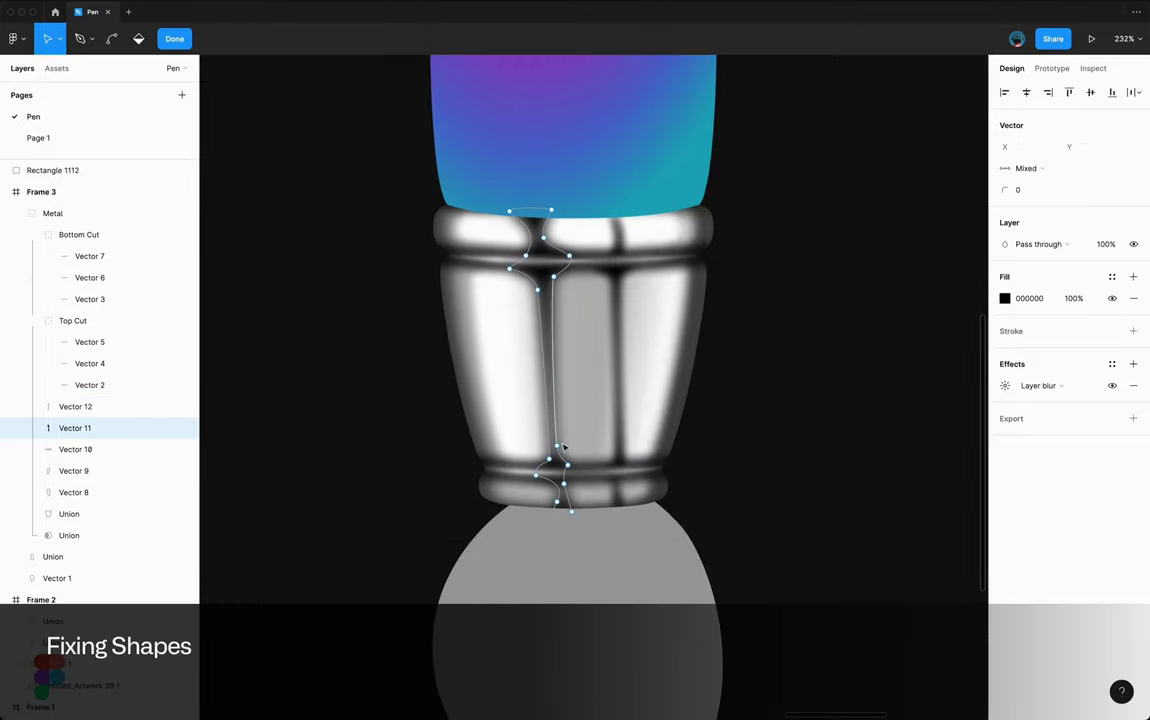
{"action": "scroll", "coordinate": [533, 290], "scroll_direction": "up", "scroll_amount": 5}
{"action": "key", "text": "Escape"}
{"action": "scroll", "coordinate": [657, 352], "scroll_direction": "down", "scroll_amount": 10}
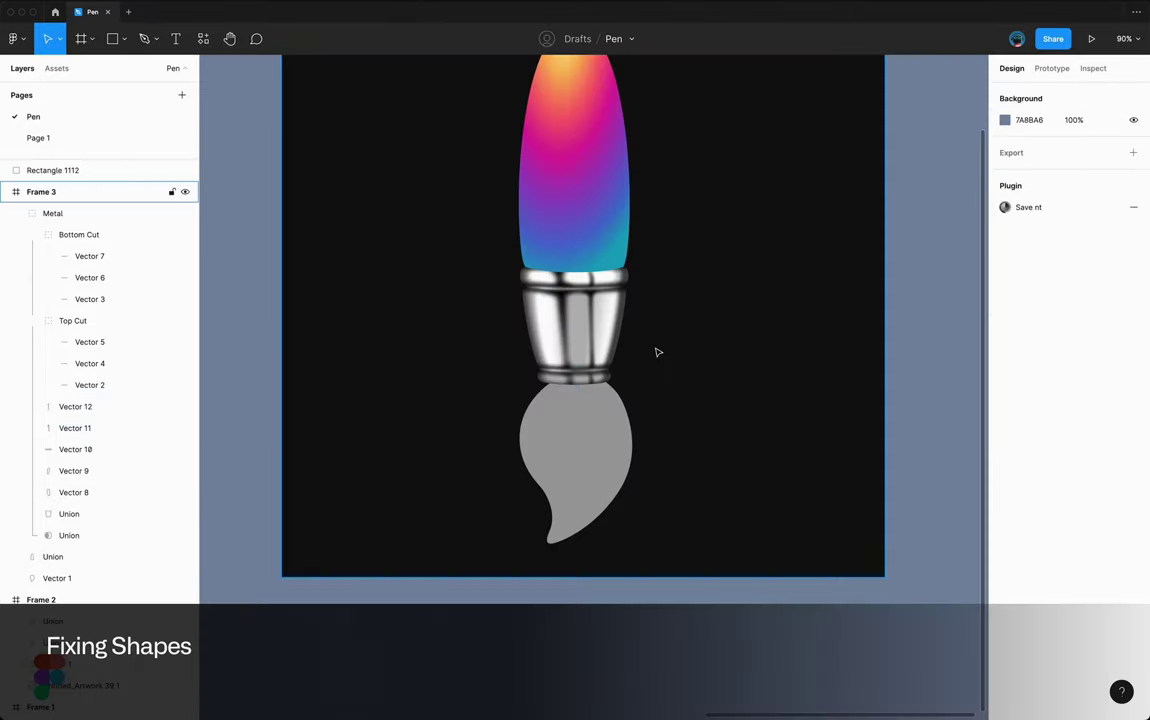
{"action": "scroll", "coordinate": [603, 311], "scroll_direction": "up", "scroll_amount": 6}
- Draw Vector 13 on the centre panel, paste the white blurred style, and position it
{"action": "key", "text": "p"}
{"action": "left_click", "coordinate": [539, 274]}
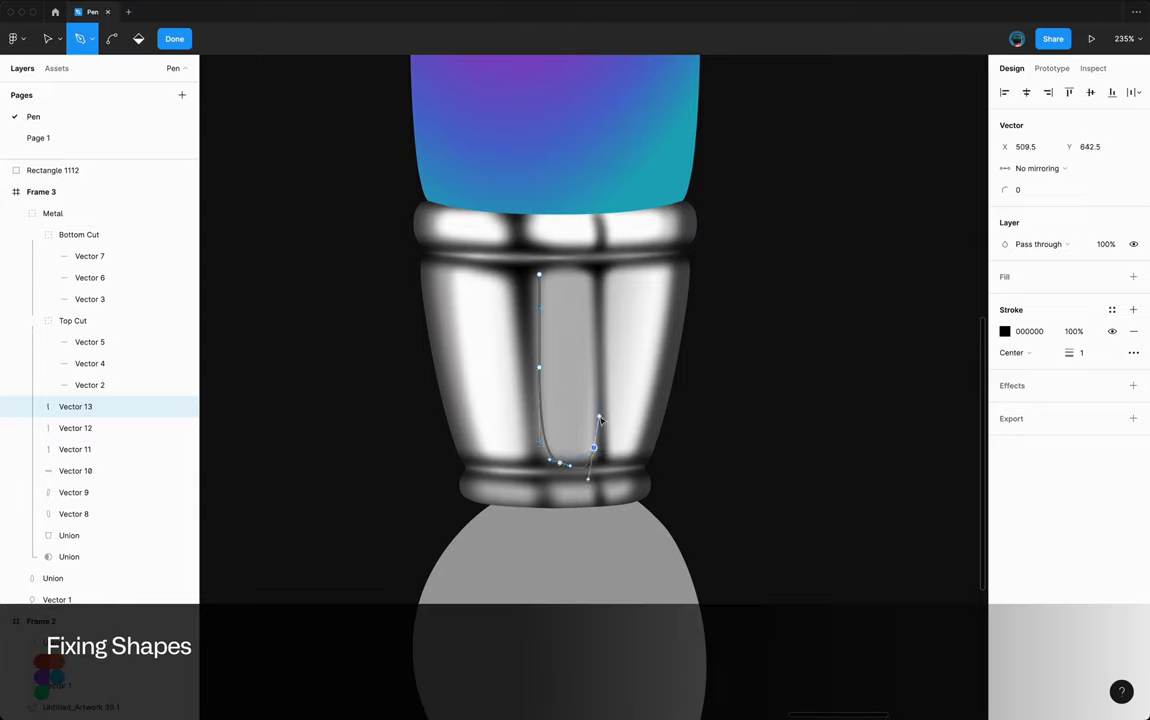
{"action": "key", "text": "Escape"}
{"action": "key", "text": "ctrl+alt+v"}
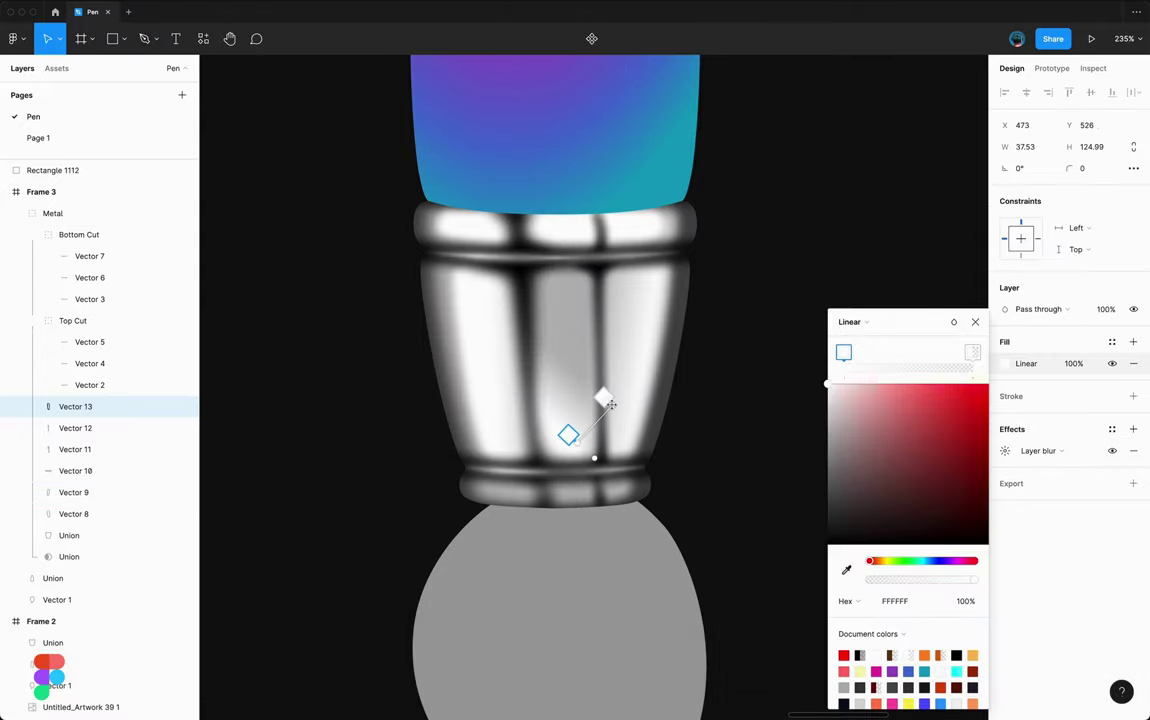
{"action": "left_click_drag", "start_coordinate": [581, 233], "coordinate": [571, 245]}
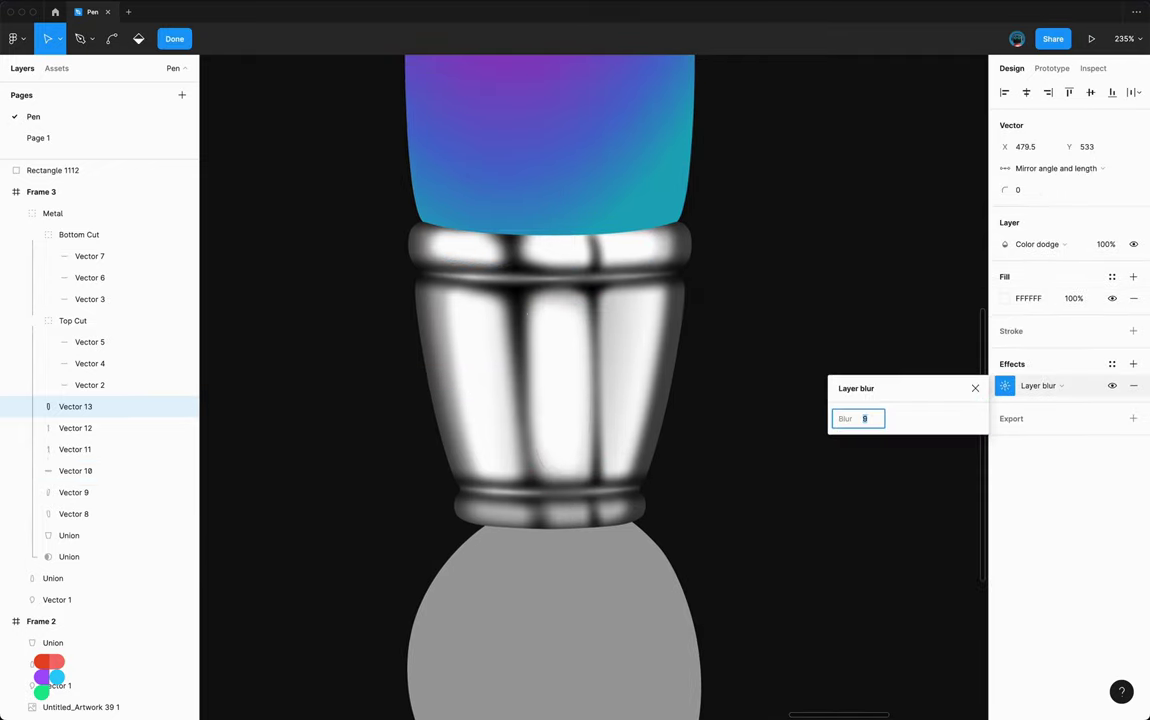
{"action": "key", "text": "Escape"}
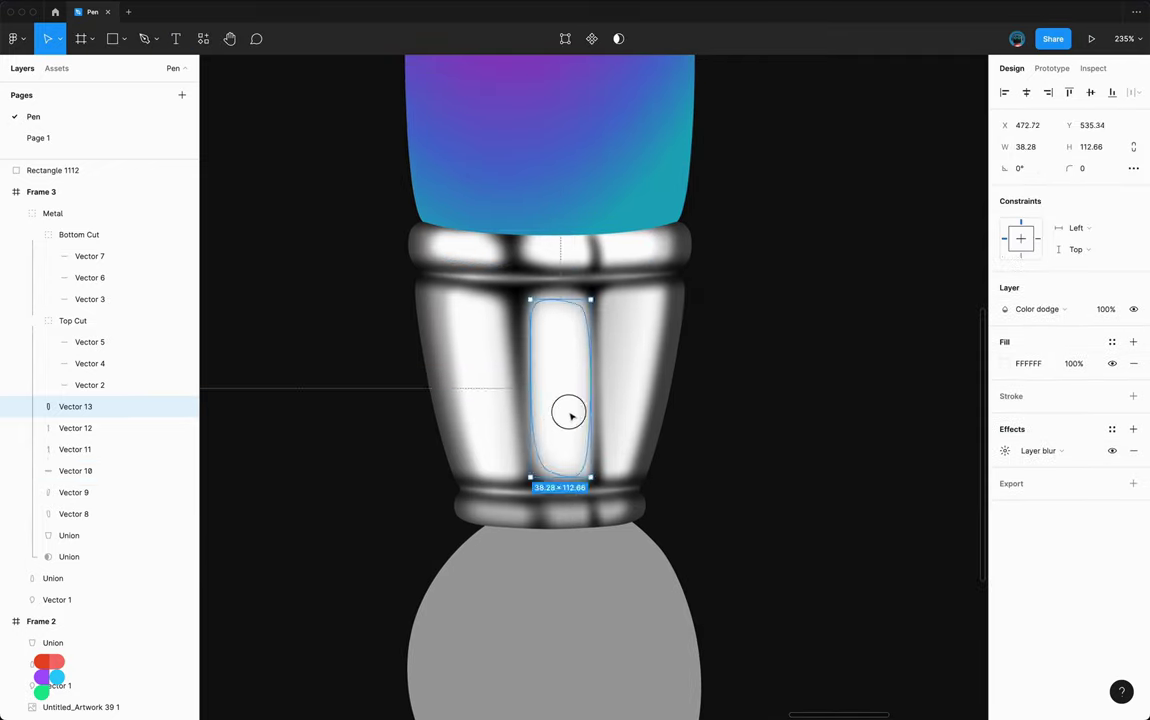
{"action": "double_click", "coordinate": [533, 401]}
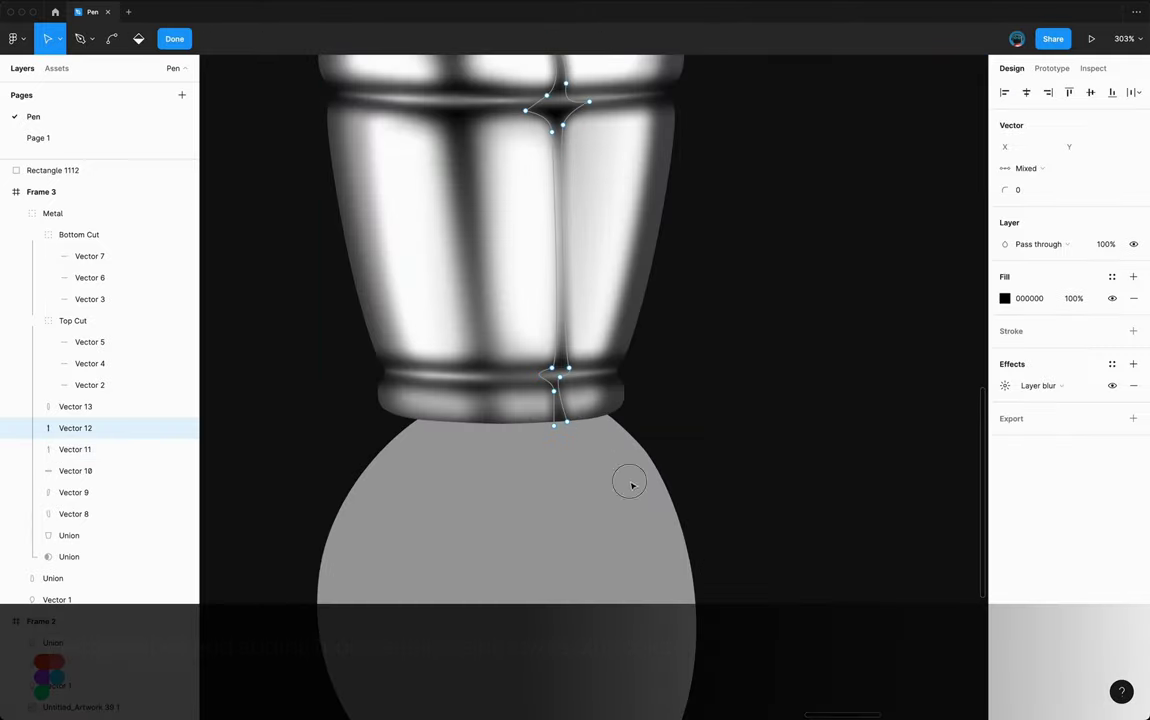
- Refine individual anchor points on the shadow strip Vector 12
{"action": "scroll", "coordinate": [519, 351], "scroll_direction": "up", "scroll_amount": 2}
{"action": "left_click", "coordinate": [563, 270]}
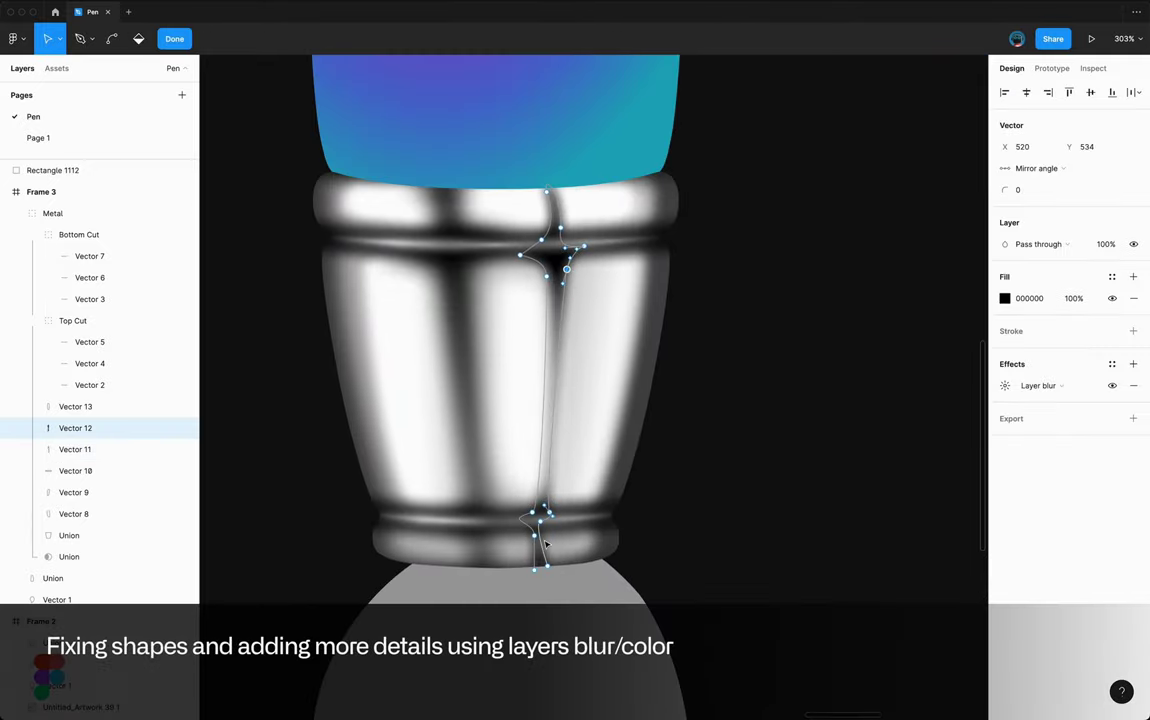
{"action": "scroll", "coordinate": [545, 543], "scroll_direction": "up", "scroll_amount": 5}
{"action": "left_click", "coordinate": [562, 431]}
- Make Vector 9's gradient fade white to transparent and raise its Layer blur to 11
{"action": "double_click", "coordinate": [531, 416]}
{"action": "left_click", "coordinate": [465, 468]}
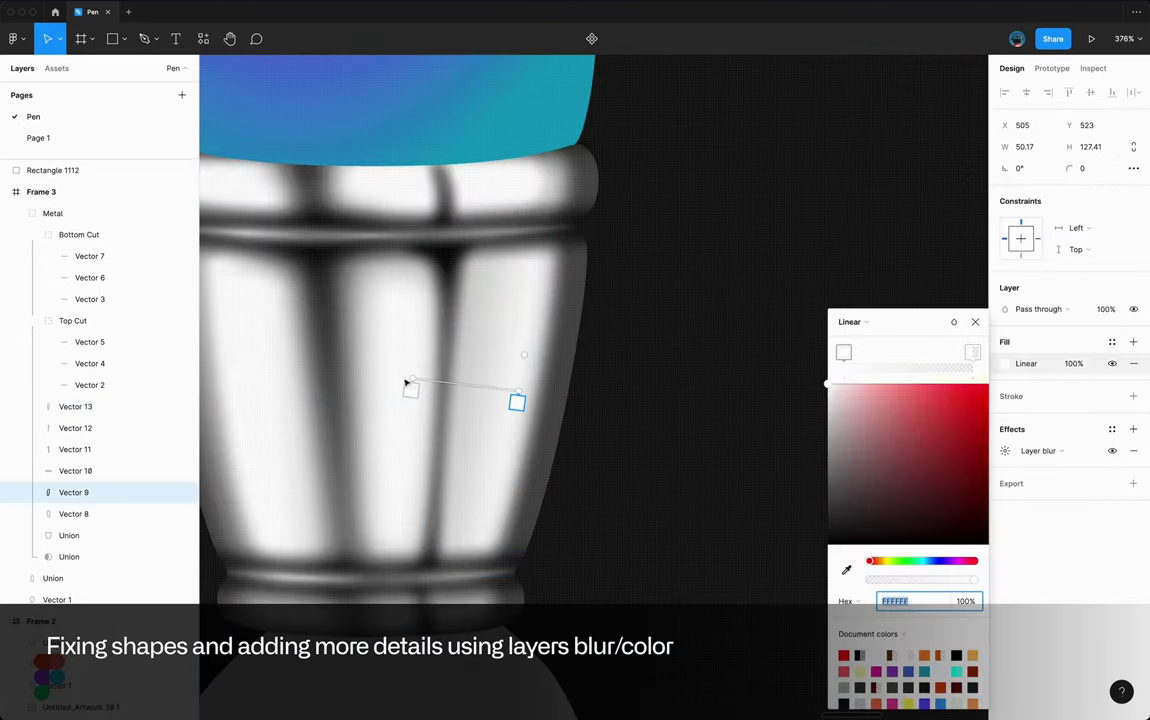
{"action": "left_click_drag", "start_coordinate": [406, 382], "coordinate": [470, 322]}
{"action": "left_click_drag", "start_coordinate": [516, 402], "coordinate": [542, 314]}
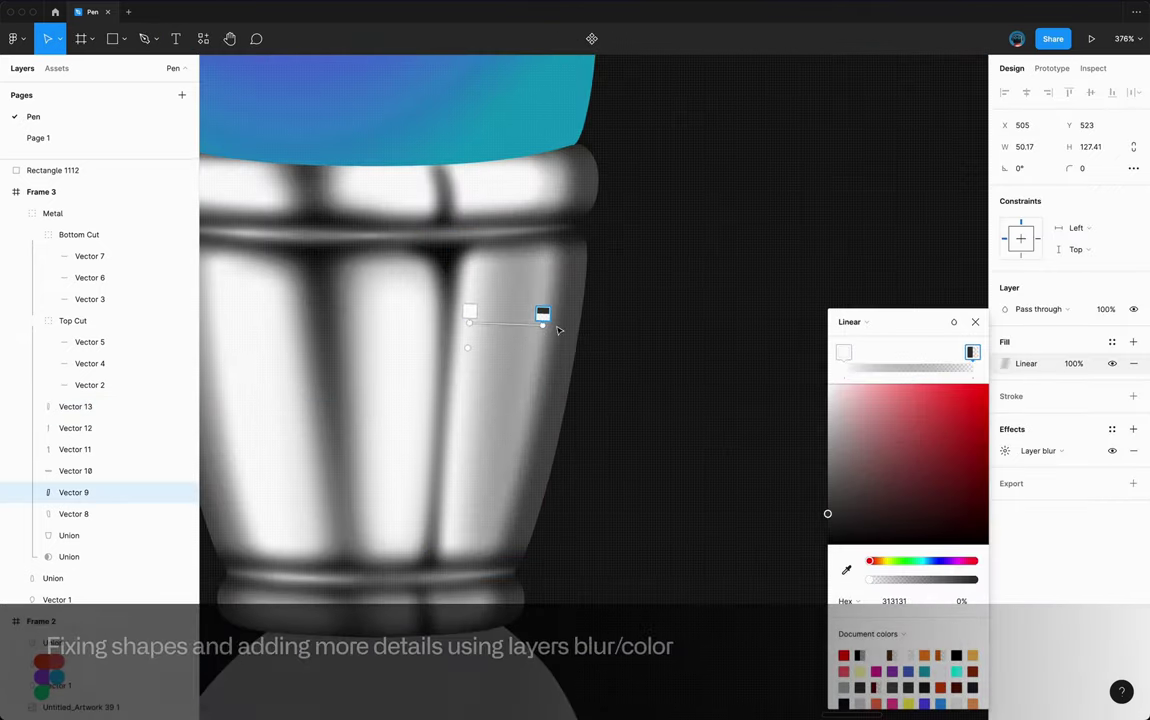
{"action": "key", "text": "Escape"}
{"action": "left_click", "coordinate": [520, 385]}
{"action": "left_click", "coordinate": [1004, 451]}
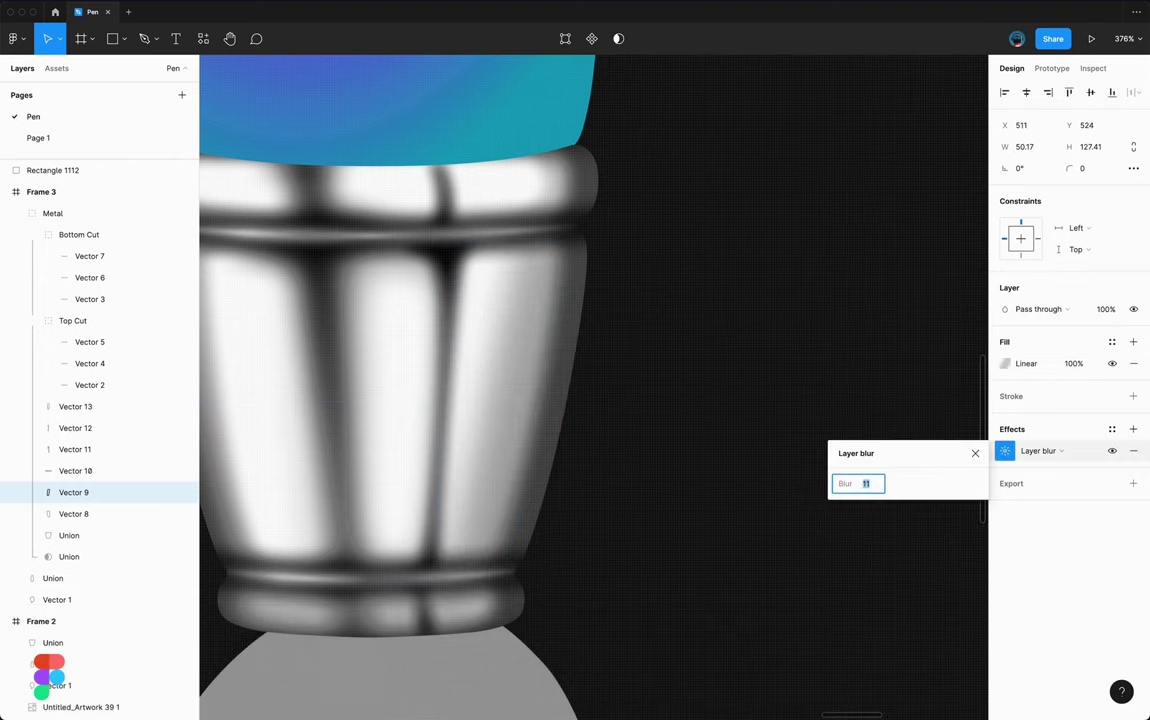
- Zoom to fit the whole brush and select the ferrule's base ring
{"action": "key", "text": "shift+1"}
{"action": "left_click", "coordinate": [806, 416]}
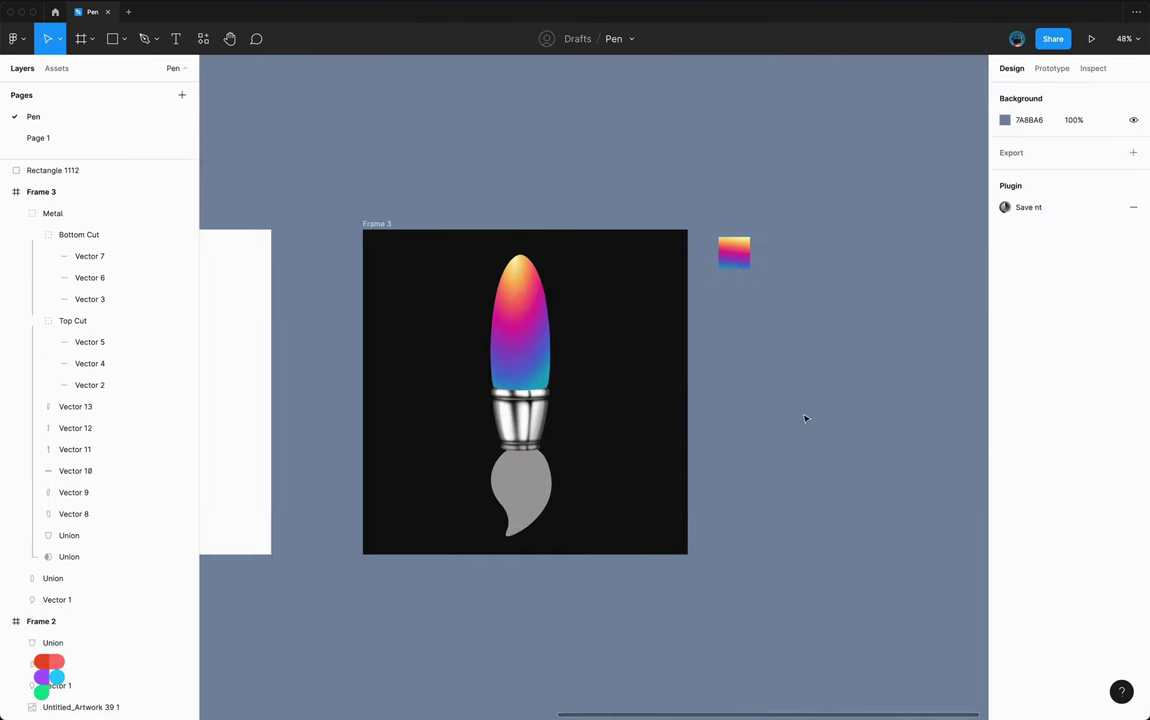
{"action": "scroll", "coordinate": [394, 308], "scroll_direction": "up", "scroll_amount": 5}
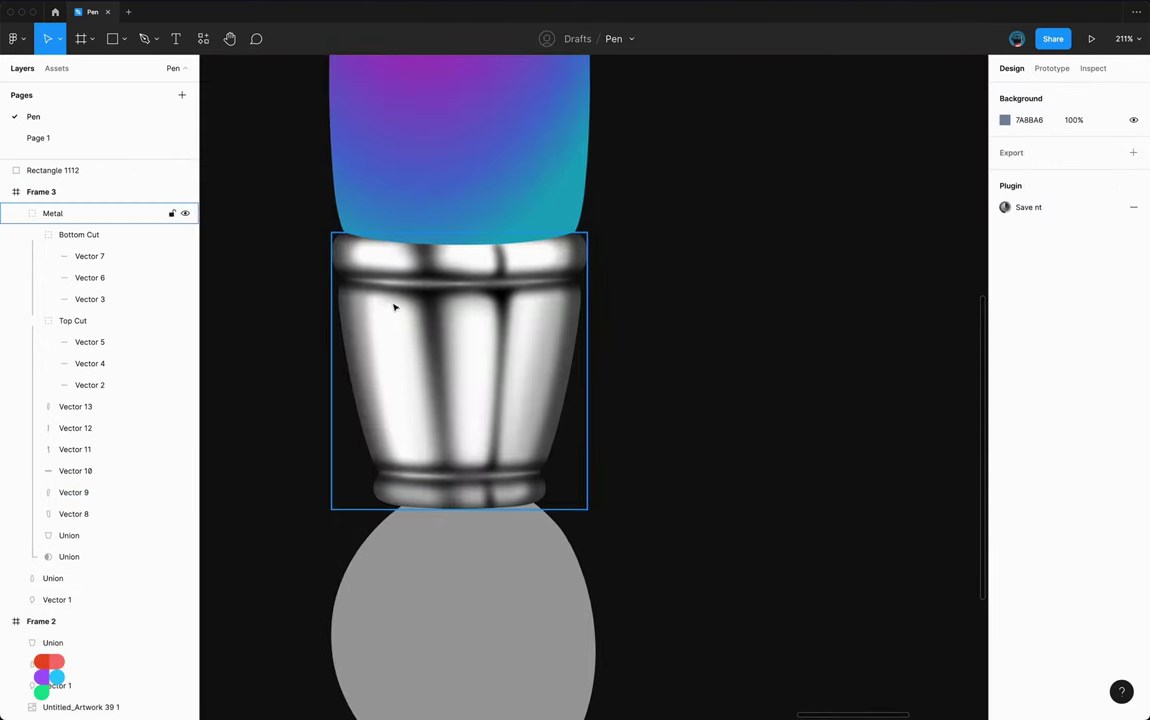
{"action": "left_click", "coordinate": [420, 497]}
{"action": "scroll", "coordinate": [421, 498], "scroll_direction": "up", "scroll_amount": 5}
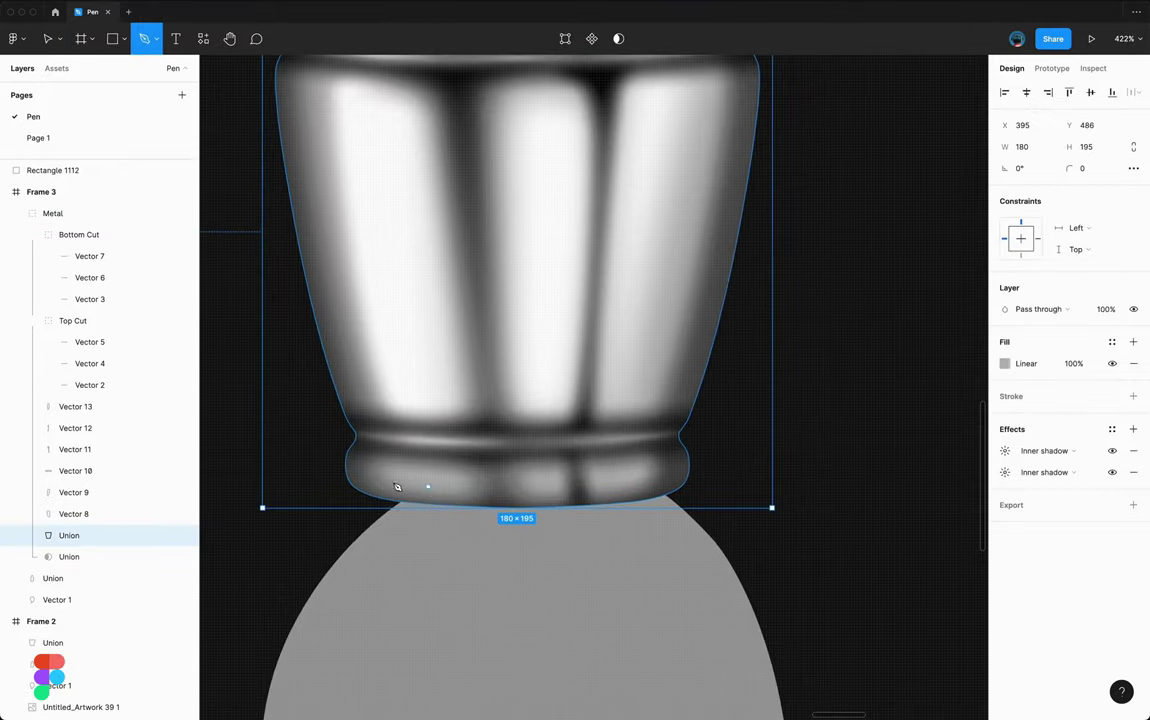
- Draw blurred gradient Vector 14 on the base ring's left and outline Vector 15 on its right
{"action": "left_click", "coordinate": [380, 488]}
{"action": "left_click_drag", "start_coordinate": [377, 467], "coordinate": [388, 464]}
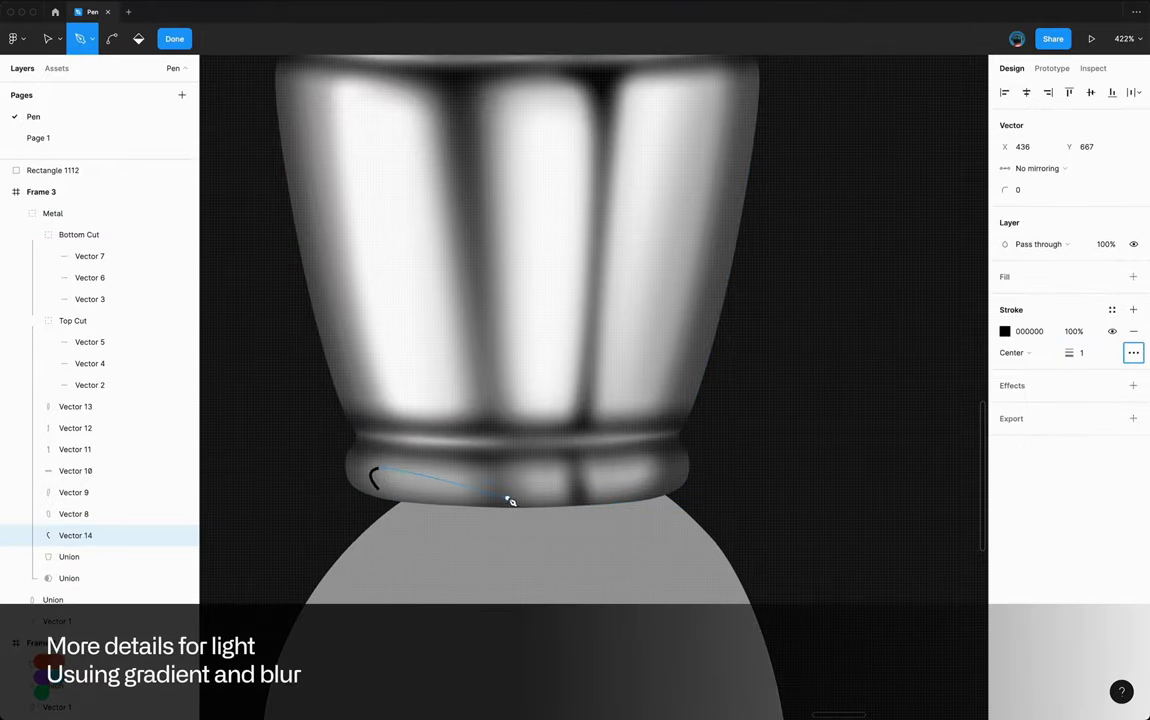
{"action": "key", "text": "Escape"}
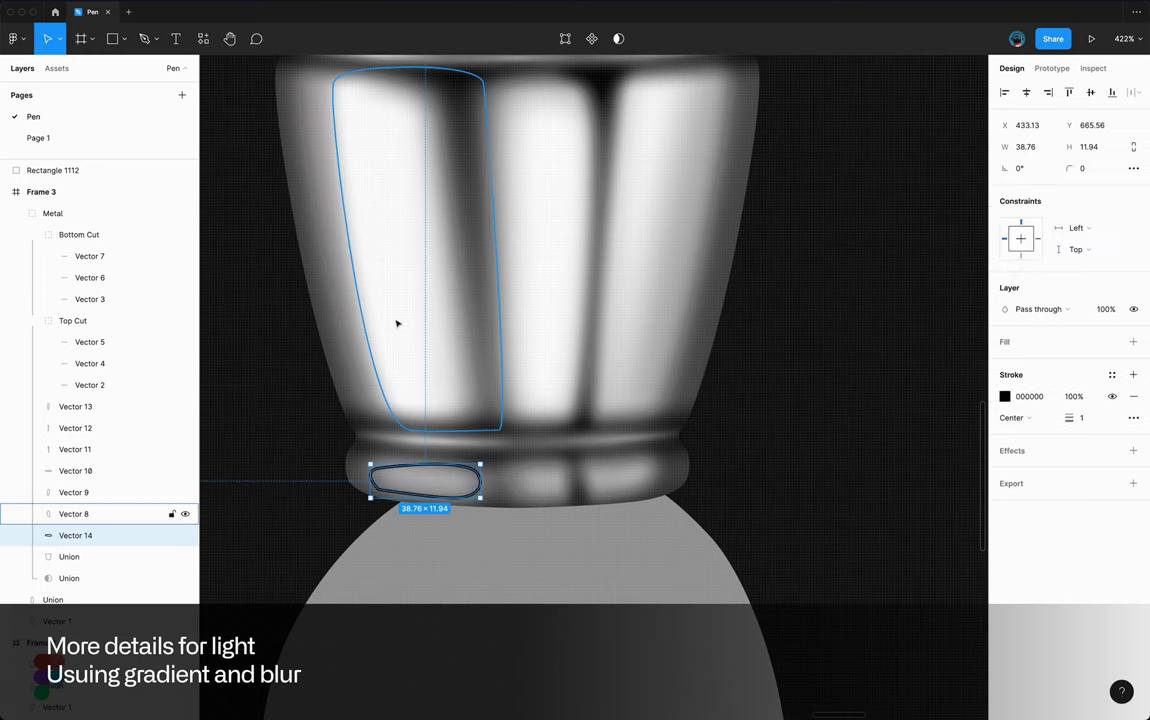
{"action": "key", "text": "ctrl+alt+v"}
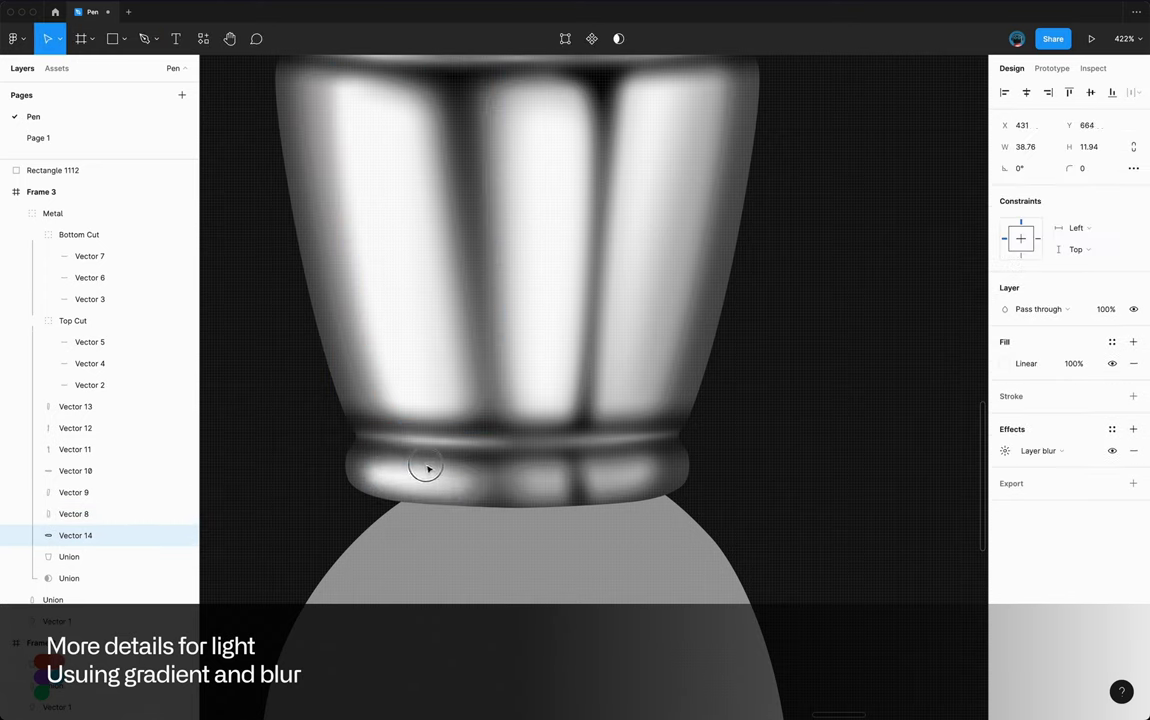
{"action": "key", "text": "p"}
{"action": "left_click", "coordinate": [512, 478]}
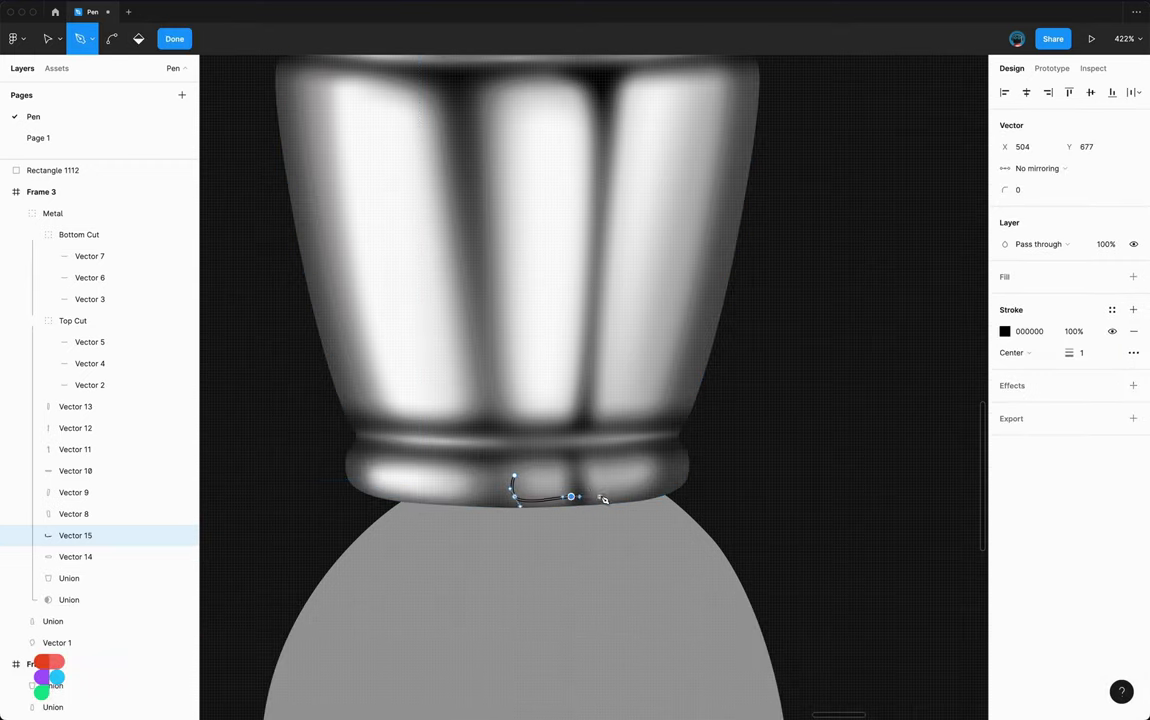
{"action": "key", "text": "Escape"}
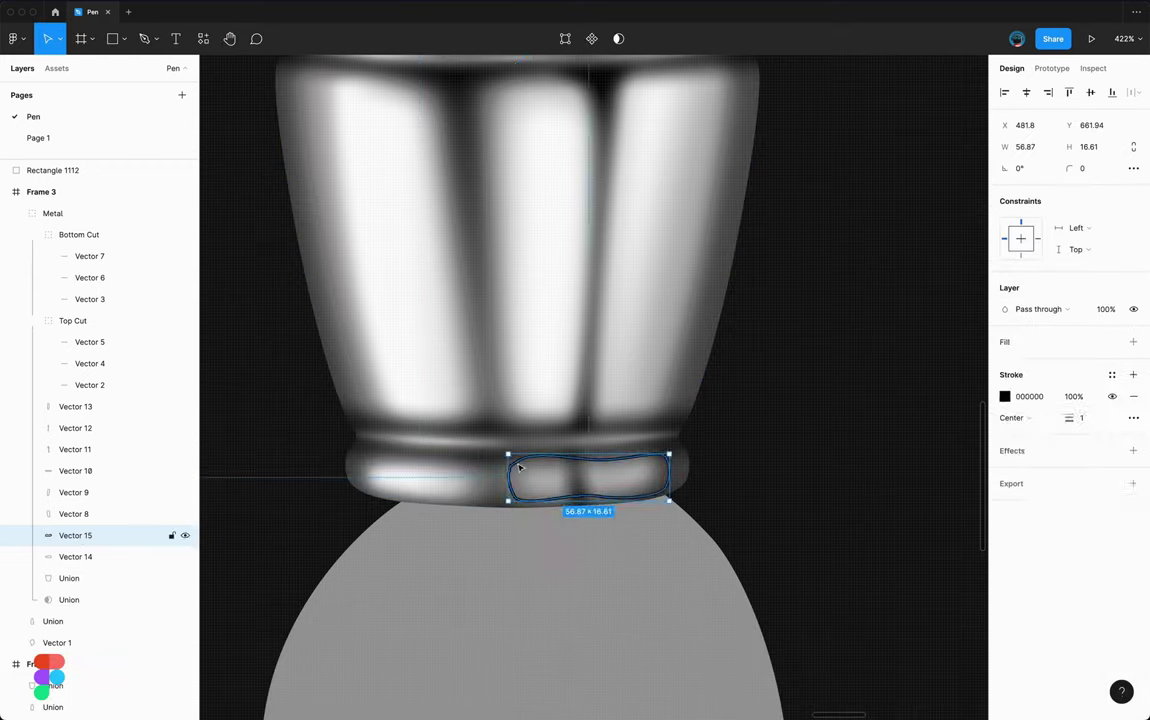
- Duplicate the left panel highlight Vector 8 into a Color-dodge Vector 16
{"action": "key", "text": "Escape"}
{"action": "key", "text": "shift+1"}
{"action": "scroll", "coordinate": [518, 419], "scroll_direction": "up", "scroll_amount": 3}
{"action": "left_click", "coordinate": [518, 419], "text": "ctrl"}
{"action": "key", "text": "ctrl+d"}
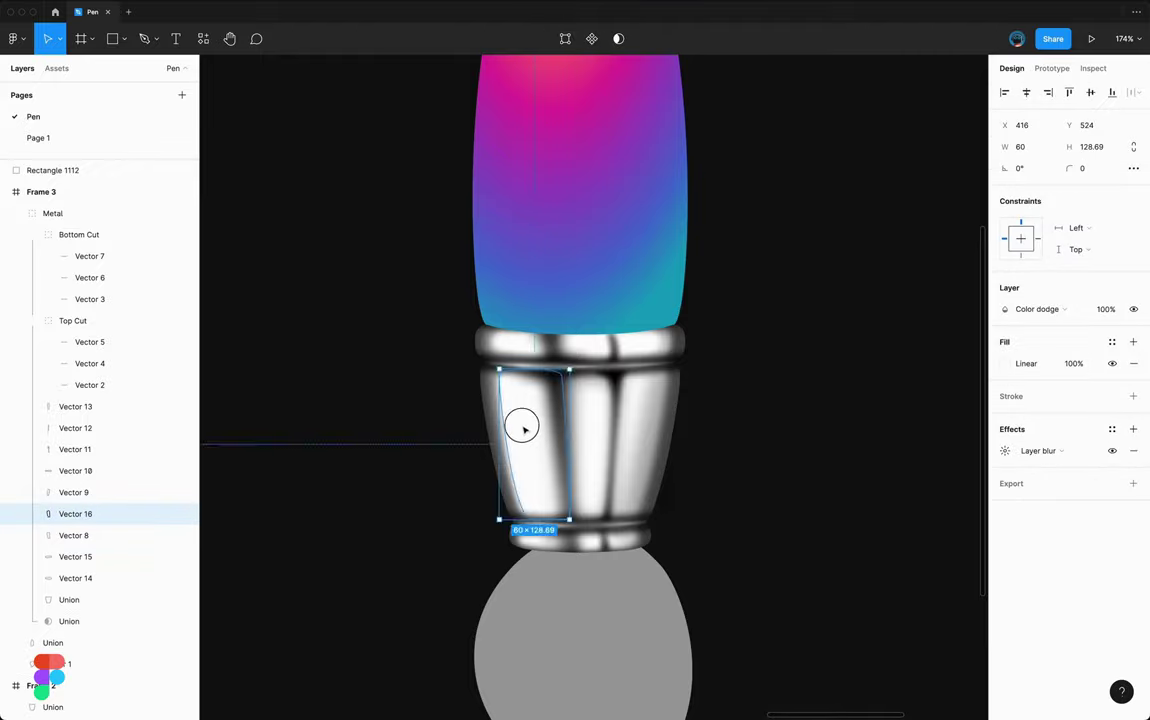
{"action": "left_click", "coordinate": [1005, 450]}
{"action": "key", "text": "Escape"}
{"action": "key", "text": "shift+1"}
{"action": "scroll", "coordinate": [502, 373], "scroll_direction": "up", "scroll_amount": 5}
- Inspect the ferrule's highlight stripes, then fit the whole brush in view
{"action": "left_click", "coordinate": [503, 376]}
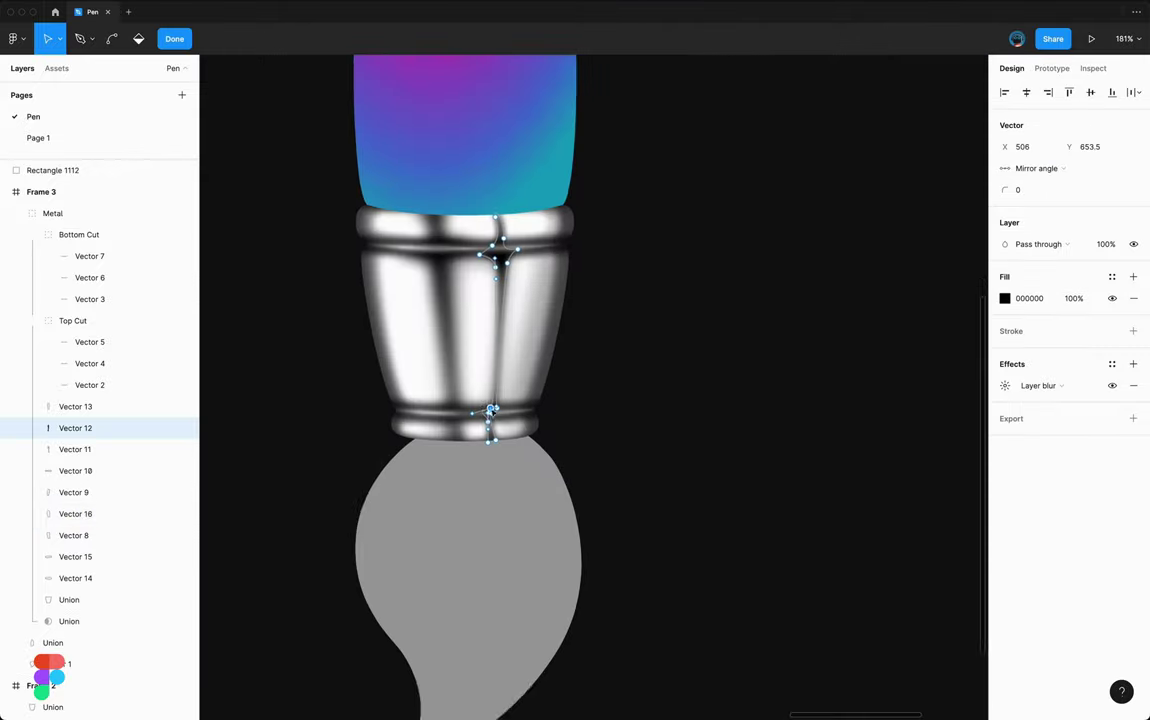
{"action": "scroll", "coordinate": [416, 318], "scroll_direction": "up", "scroll_amount": 5}
{"action": "scroll", "coordinate": [431, 308], "scroll_direction": "down", "scroll_amount": 5}
{"action": "key", "text": "Escape"}
{"action": "left_click", "coordinate": [605, 260]}
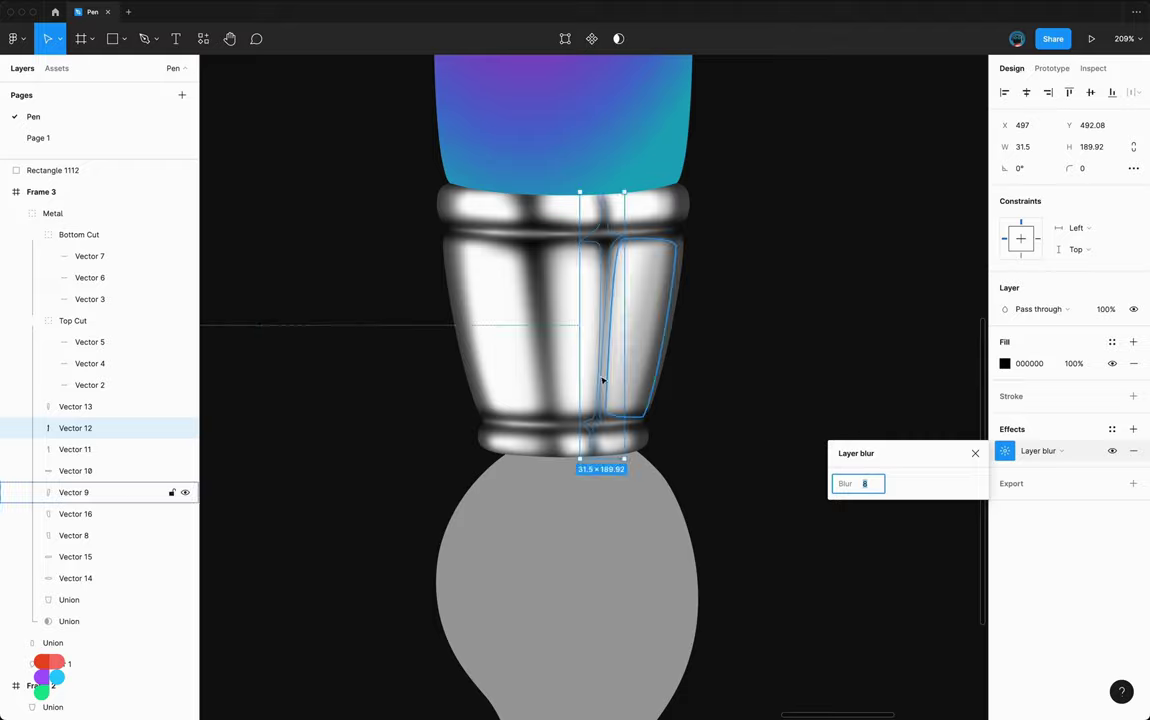
{"action": "key", "text": "Escape"}
{"action": "key", "text": "shift+1"}
{"action": "scroll", "coordinate": [637, 478], "scroll_direction": "up", "scroll_amount": 3}
{"action": "scroll", "coordinate": [666, 459], "scroll_direction": "up", "scroll_amount": 5}
- Darken one inner shadow on the ferrule's metal body to 292929 at 100%
{"action": "left_click", "coordinate": [666, 459]}
{"action": "scroll", "coordinate": [666, 459], "scroll_direction": "down", "scroll_amount": 3}
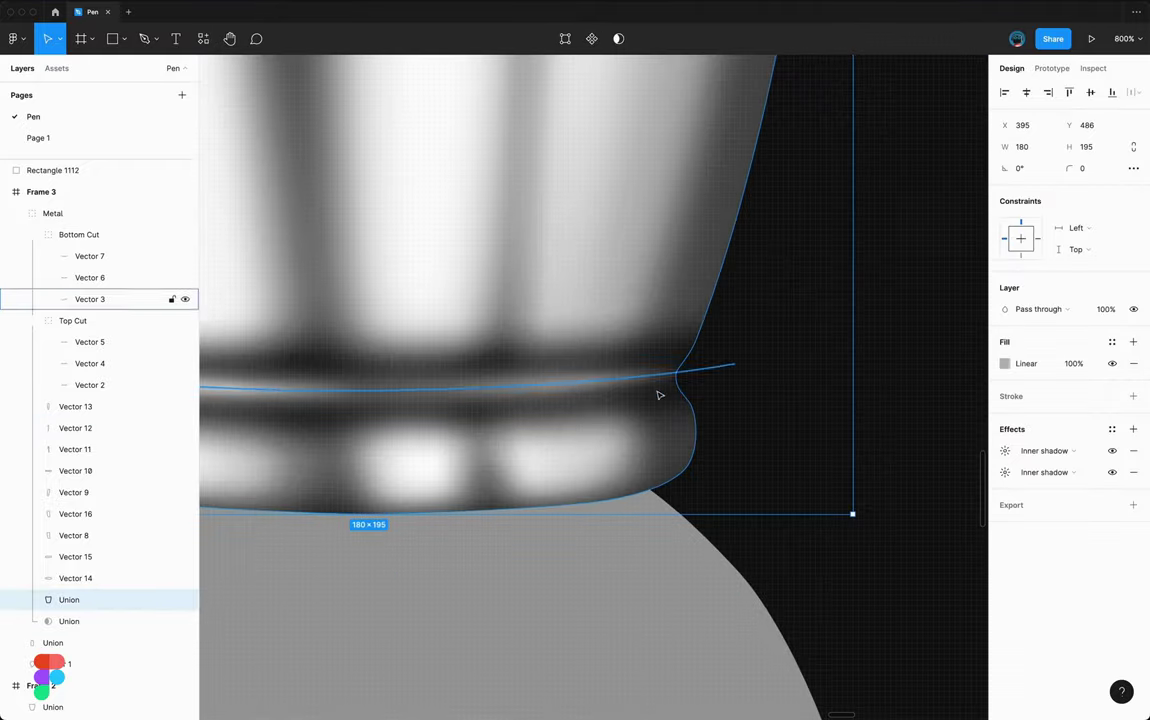
{"action": "scroll", "coordinate": [666, 459], "scroll_direction": "down", "scroll_amount": 3}
{"action": "left_click", "coordinate": [1005, 450]}
{"action": "left_click", "coordinate": [843, 526]}
{"action": "scroll", "coordinate": [666, 503], "scroll_direction": "up", "scroll_amount": 3}
{"action": "scroll", "coordinate": [666, 503], "scroll_direction": "down", "scroll_amount": 3}
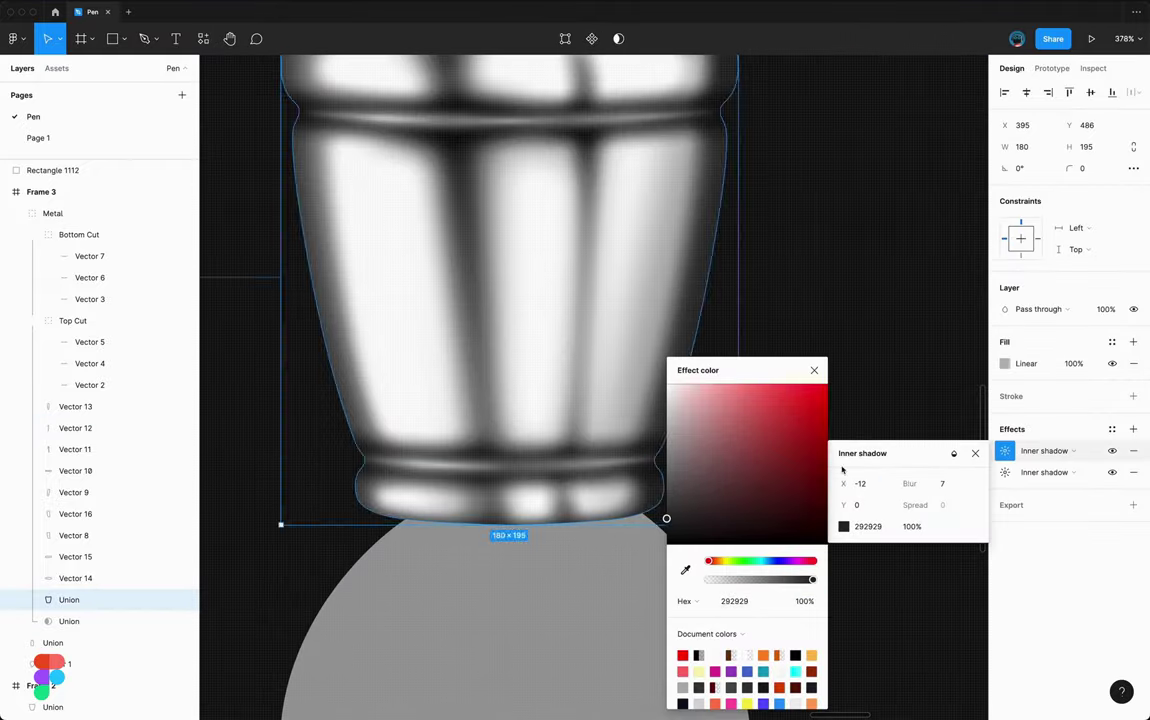
{"action": "scroll", "coordinate": [665, 510], "scroll_direction": "down", "scroll_amount": 5}
{"action": "left_click", "coordinate": [655, 486]}
{"action": "scroll", "coordinate": [560, 457], "scroll_direction": "up", "scroll_amount": 3}
- Check a highlight stripe's gradient fill, then select the Union inside the Metal group
{"action": "left_click", "coordinate": [596, 405]}
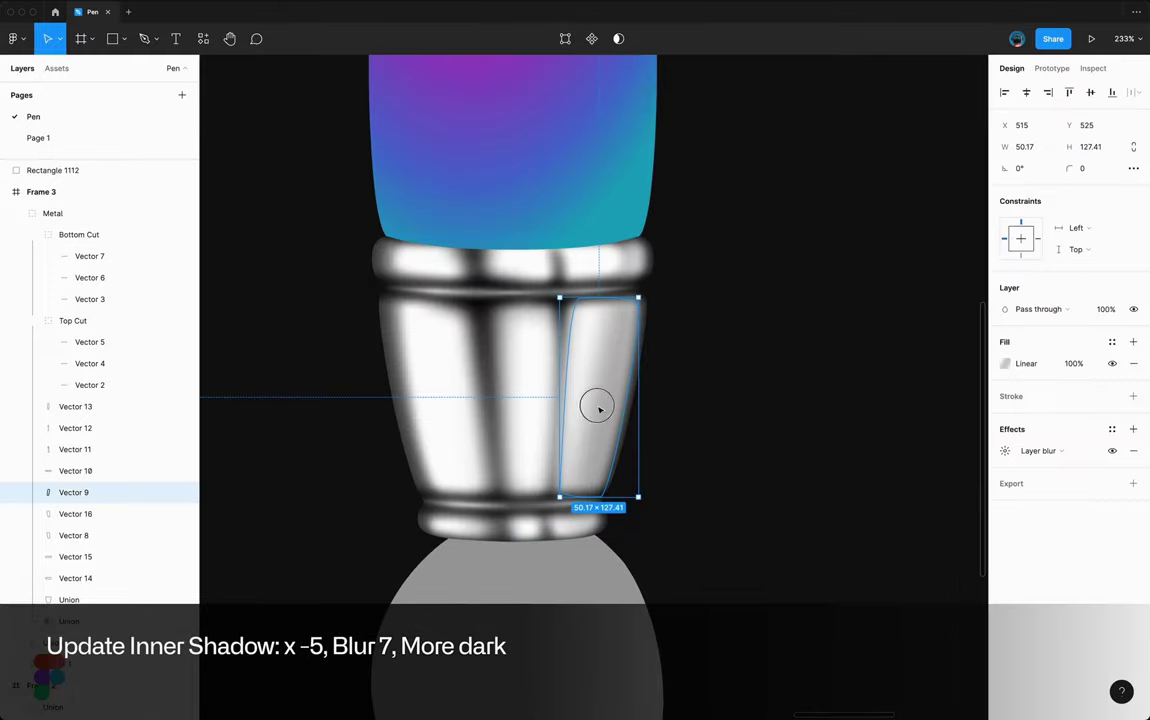
{"action": "left_click", "coordinate": [1005, 363]}
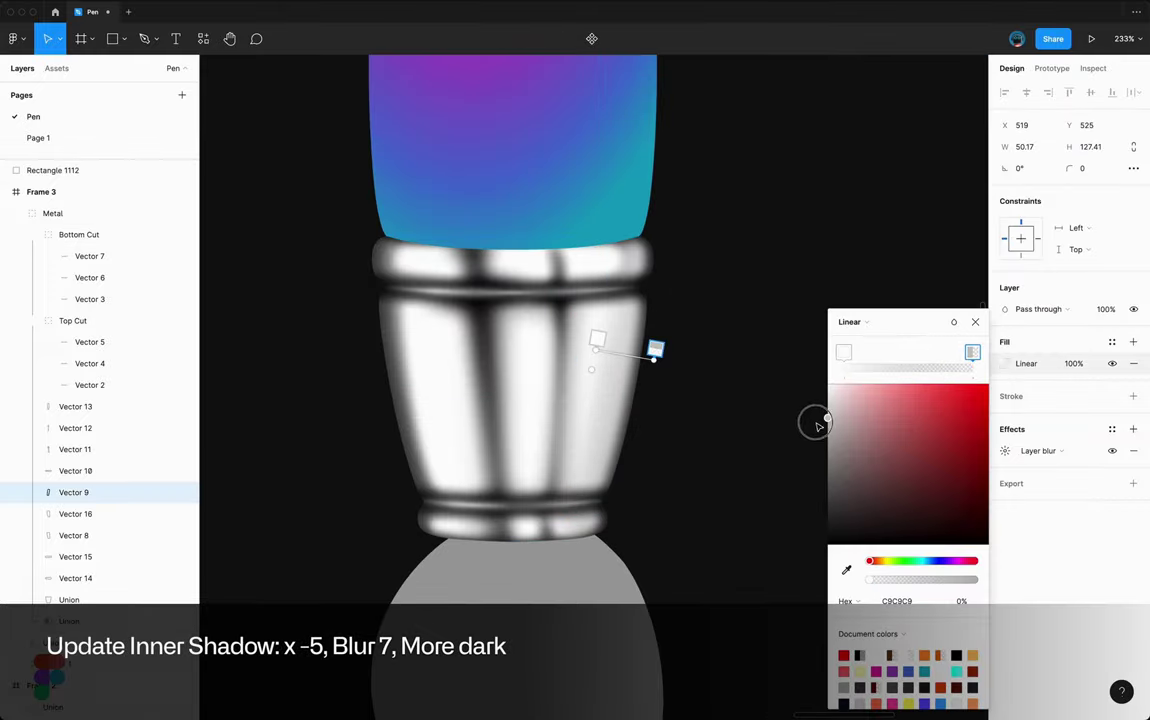
{"action": "left_click", "coordinate": [608, 398]}
{"action": "scroll", "coordinate": [605, 395], "scroll_direction": "down", "scroll_amount": 5}
{"action": "scroll", "coordinate": [620, 385], "scroll_direction": "up", "scroll_amount": 3}
{"action": "scroll", "coordinate": [436, 398], "scroll_direction": "up", "scroll_amount": 2}
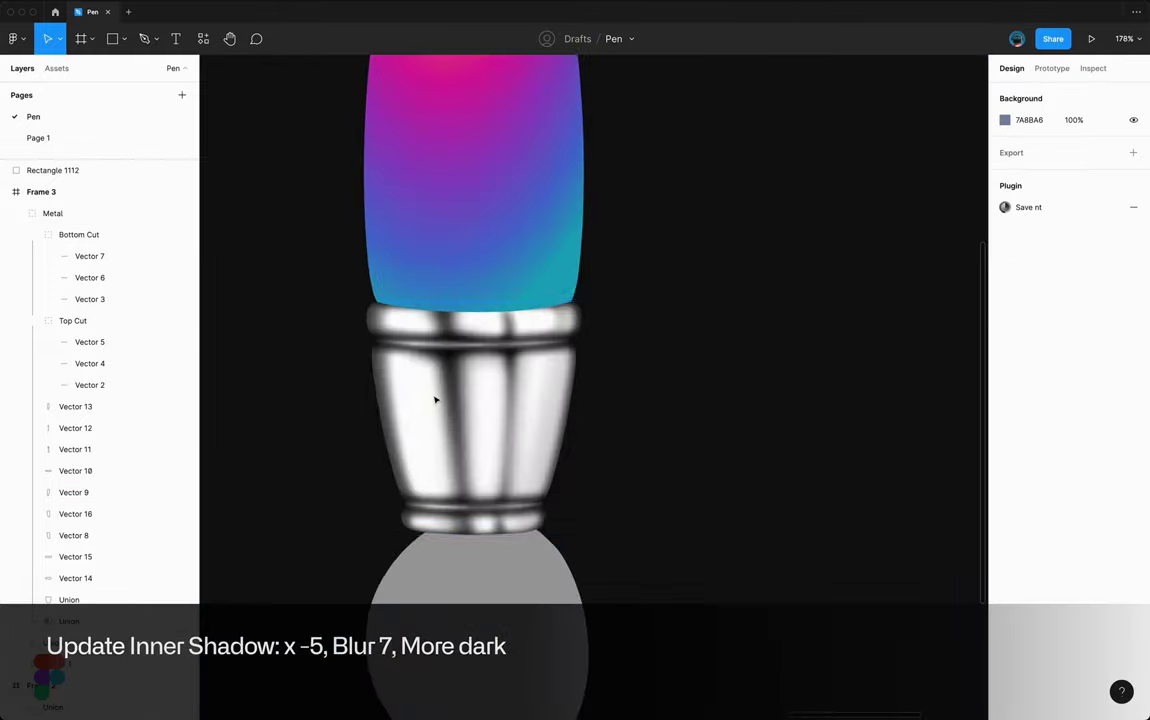
{"action": "scroll", "coordinate": [400, 385], "scroll_direction": "up", "scroll_amount": 2}
{"action": "left_click", "coordinate": [390, 380]}
{"action": "double_click", "coordinate": [391, 383]}
- Add an inner shadow to the ferrule body with a small vertical offset and opacity 45
{"action": "left_click", "coordinate": [1133, 429]}
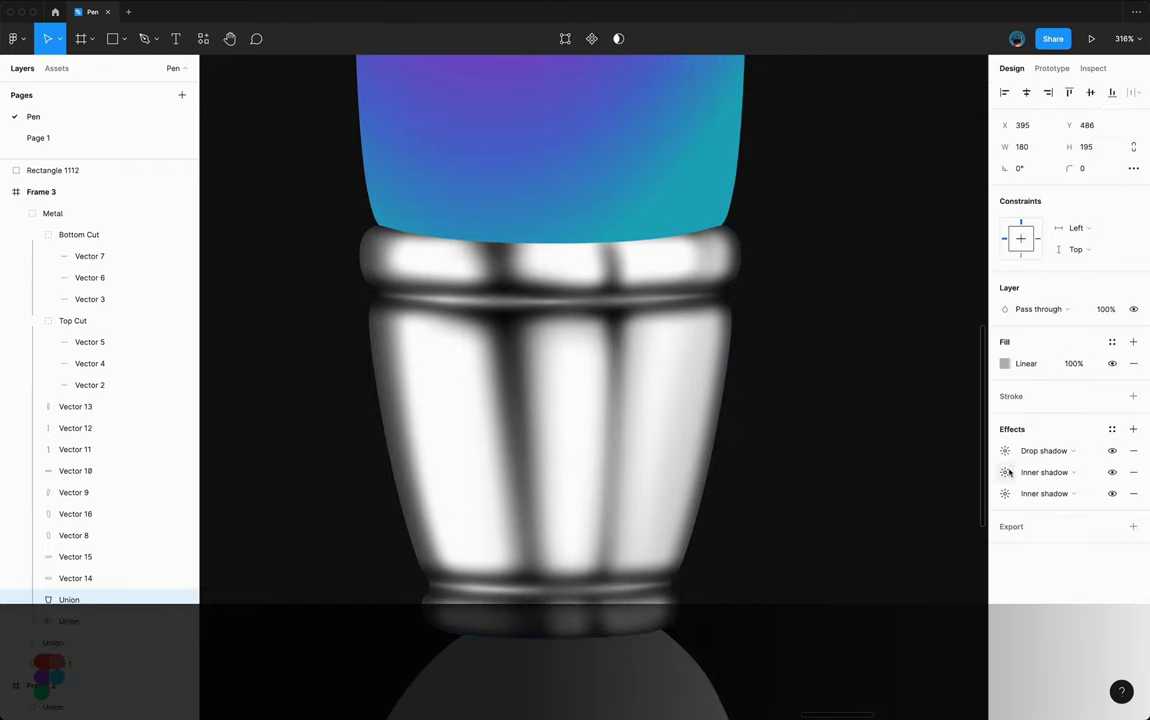
{"action": "left_click", "coordinate": [1045, 451]}
{"action": "left_click", "coordinate": [1005, 451]}
{"action": "left_click_drag", "start_coordinate": [844, 505], "coordinate": [841, 505]}
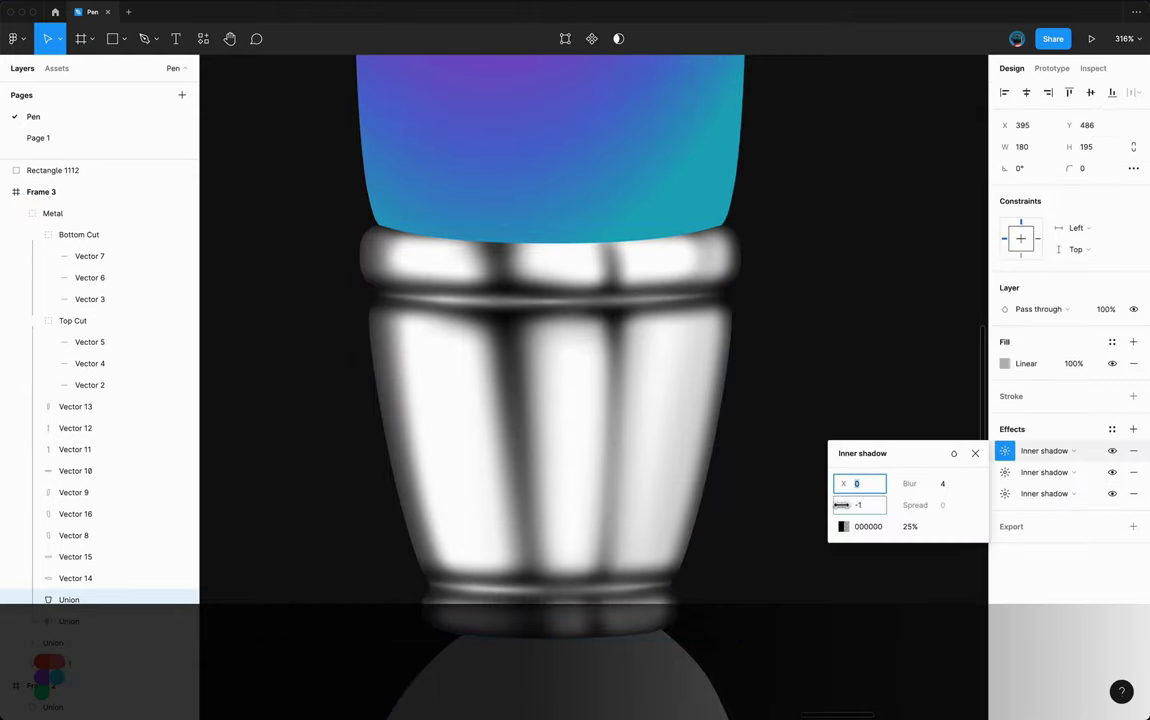
{"action": "type", "text": "3"}
{"action": "left_click", "coordinate": [910, 526]}
{"action": "type", "text": "45"}
{"action": "key", "text": "Return"}
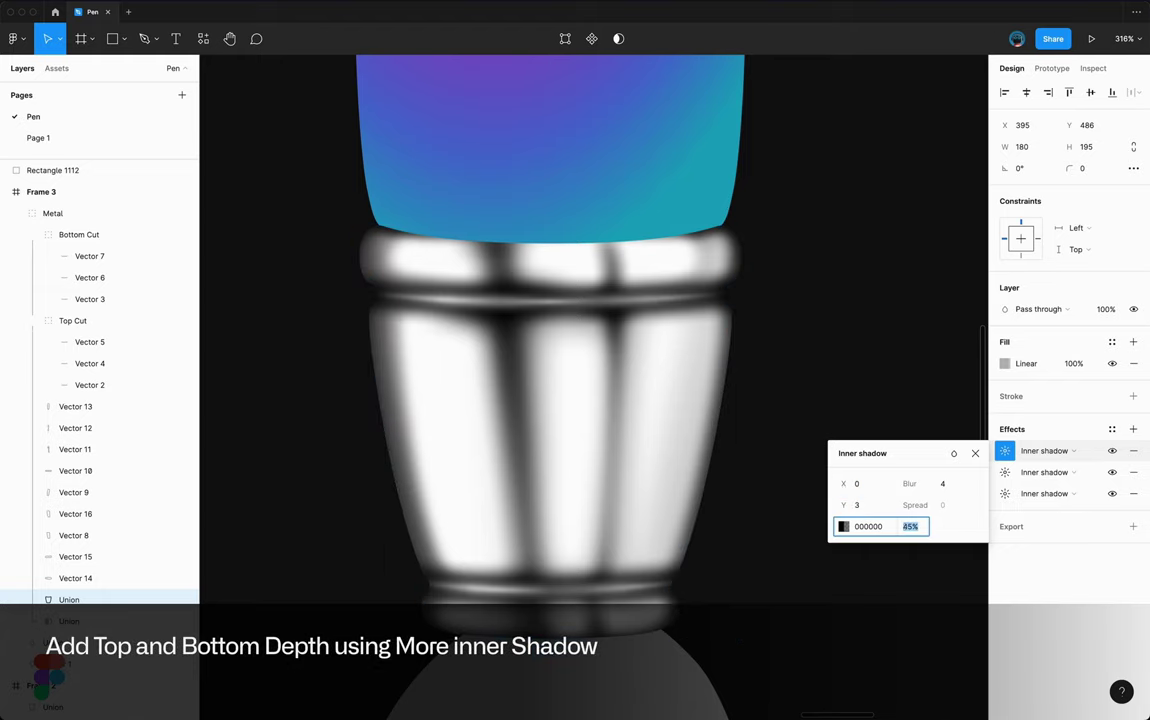
{"action": "left_click", "coordinate": [821, 400]}
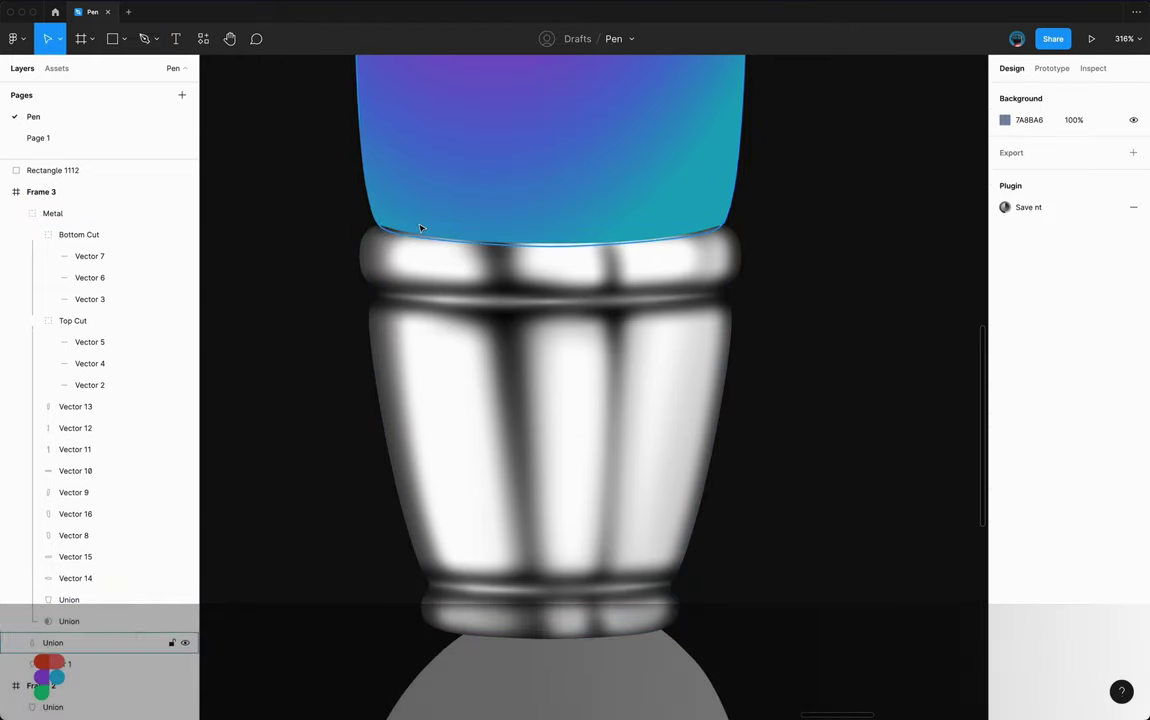
- Enlarge the ferrule body to 184×199 and add a black inner shadow: Y -6, blur 4, 35%
{"action": "left_click", "coordinate": [741, 316]}
{"action": "left_click_drag", "start_coordinate": [743, 316], "coordinate": [747, 316]}
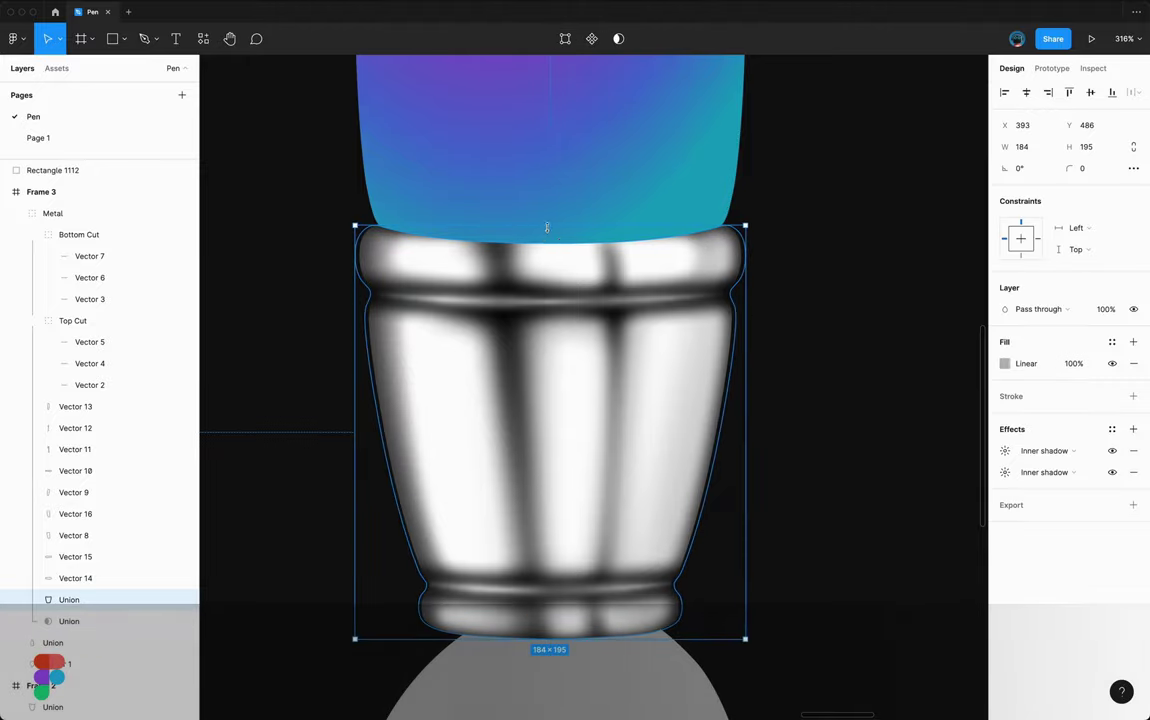
{"action": "left_click_drag", "start_coordinate": [547, 227], "coordinate": [547, 220]}
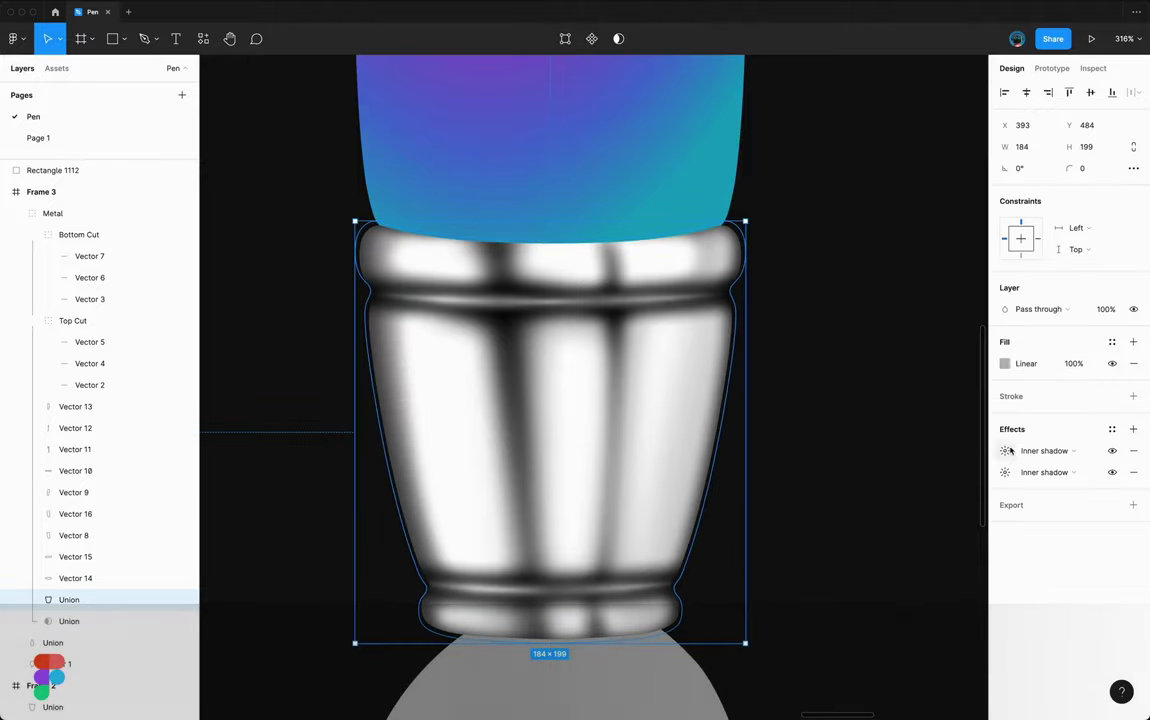
{"action": "left_click", "coordinate": [1133, 429]}
{"action": "left_click", "coordinate": [1040, 451]}
{"action": "left_click", "coordinate": [1062, 434]}
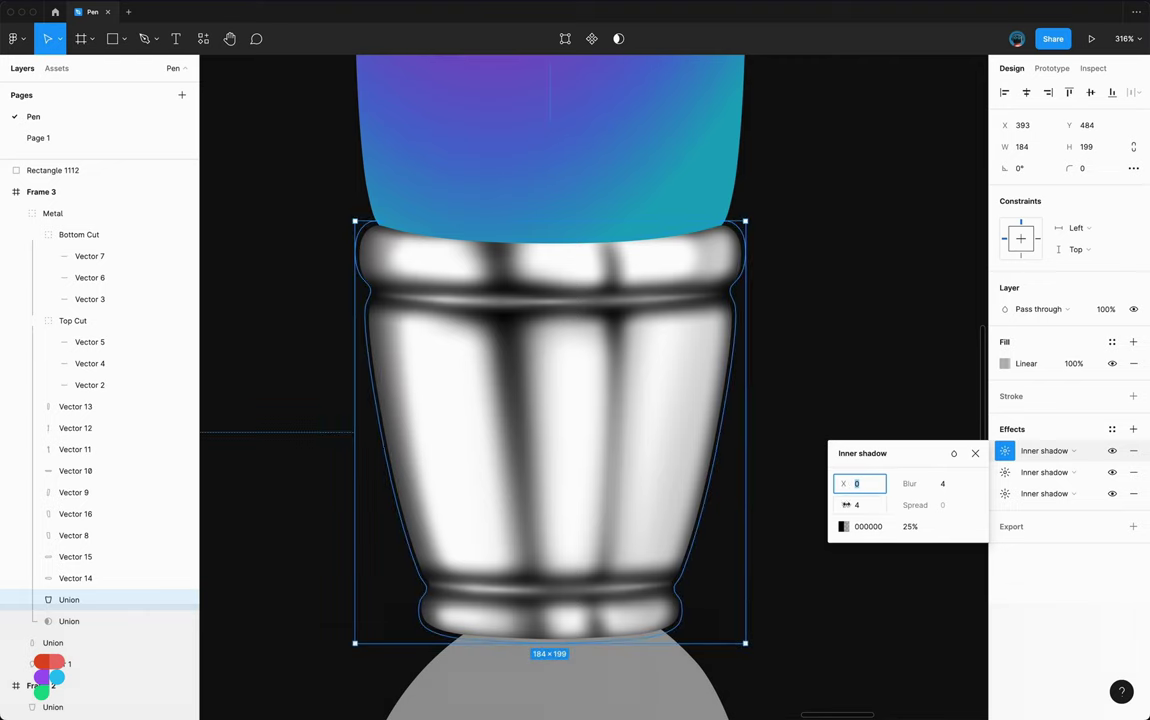
{"action": "left_click_drag", "start_coordinate": [822, 505], "coordinate": [830, 505]}
{"action": "left_click", "coordinate": [910, 526]}
{"action": "type", "text": "35"}
{"action": "key", "text": "Return"}
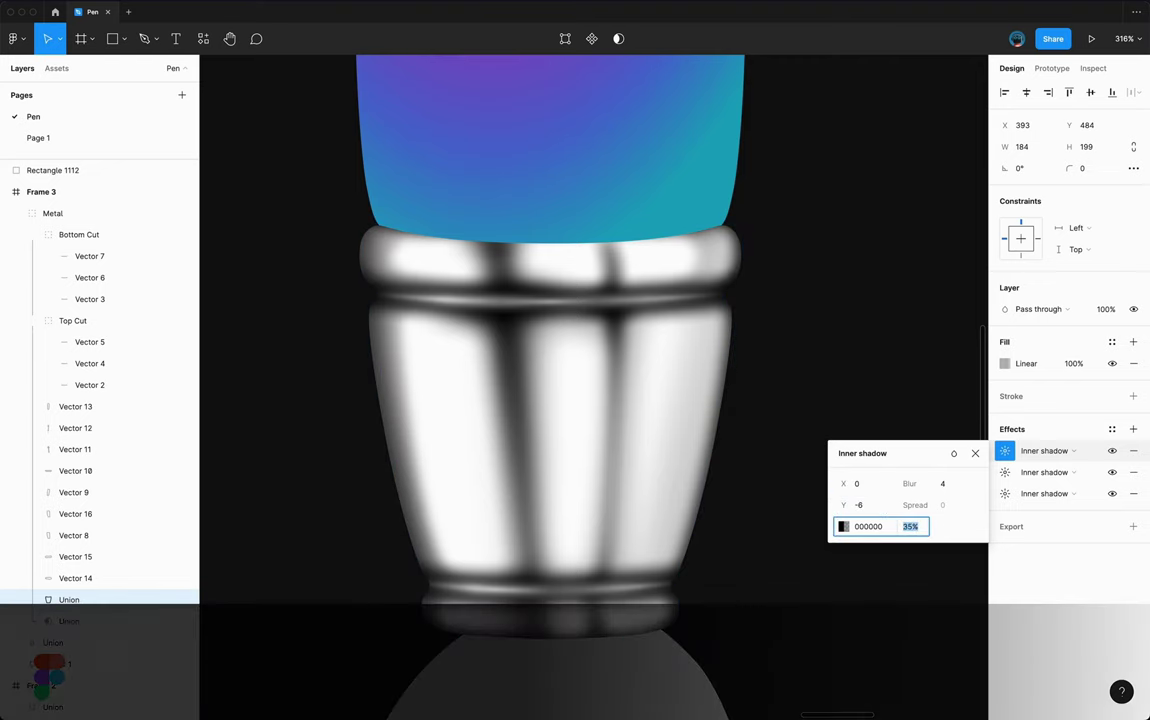
{"action": "left_click", "coordinate": [1006, 451]}
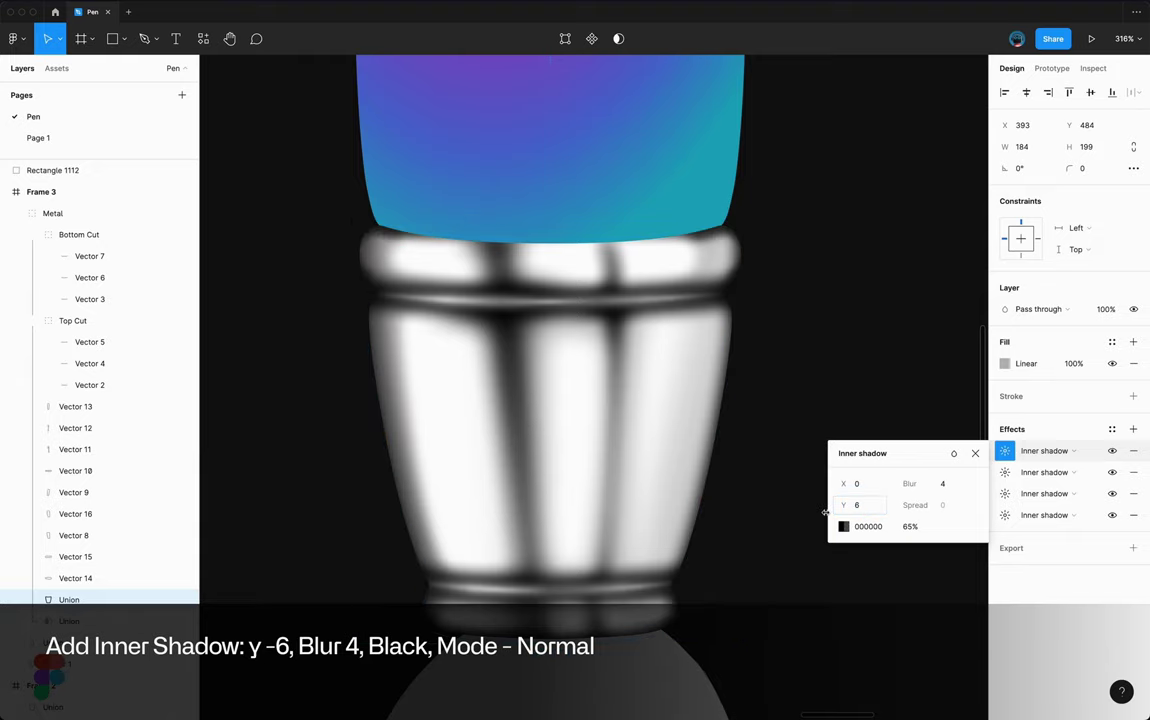
{"action": "left_click", "coordinate": [534, 290]}
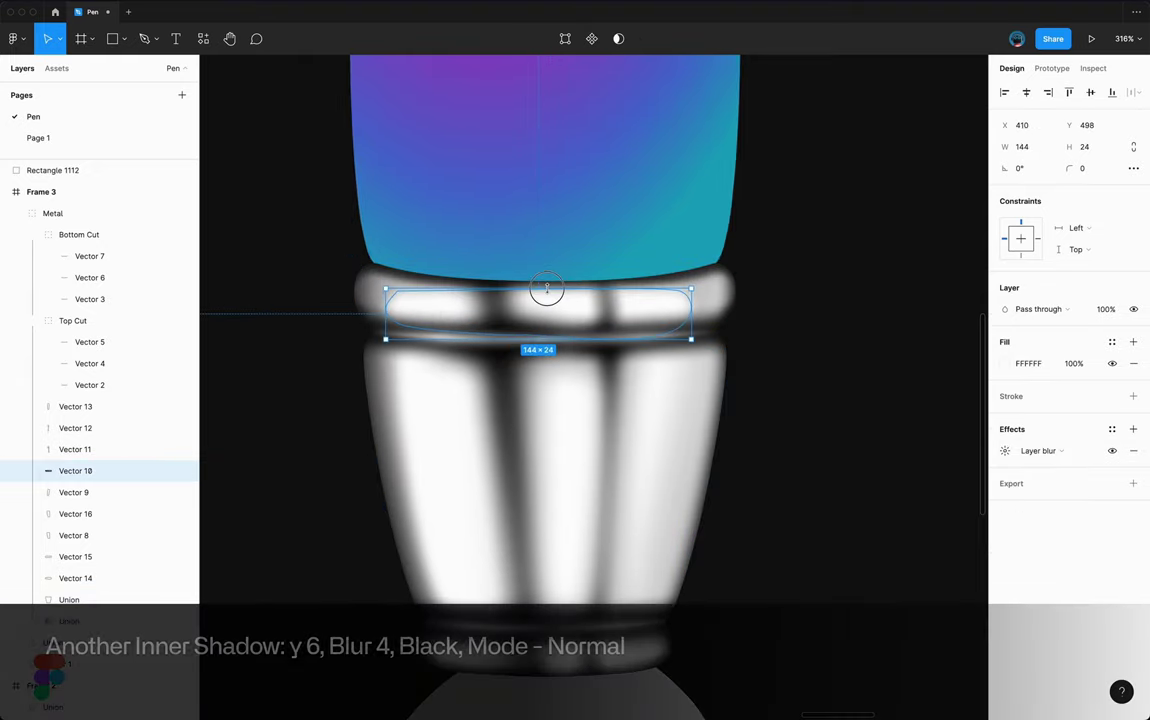
- Reshape the points of the ferrule's top-ring highlight, then deselect it
{"action": "scroll", "coordinate": [550, 300], "scroll_direction": "down", "scroll_amount": 5}
{"action": "scroll", "coordinate": [679, 297], "scroll_direction": "up", "scroll_amount": 4}
{"action": "double_click", "coordinate": [649, 309]}
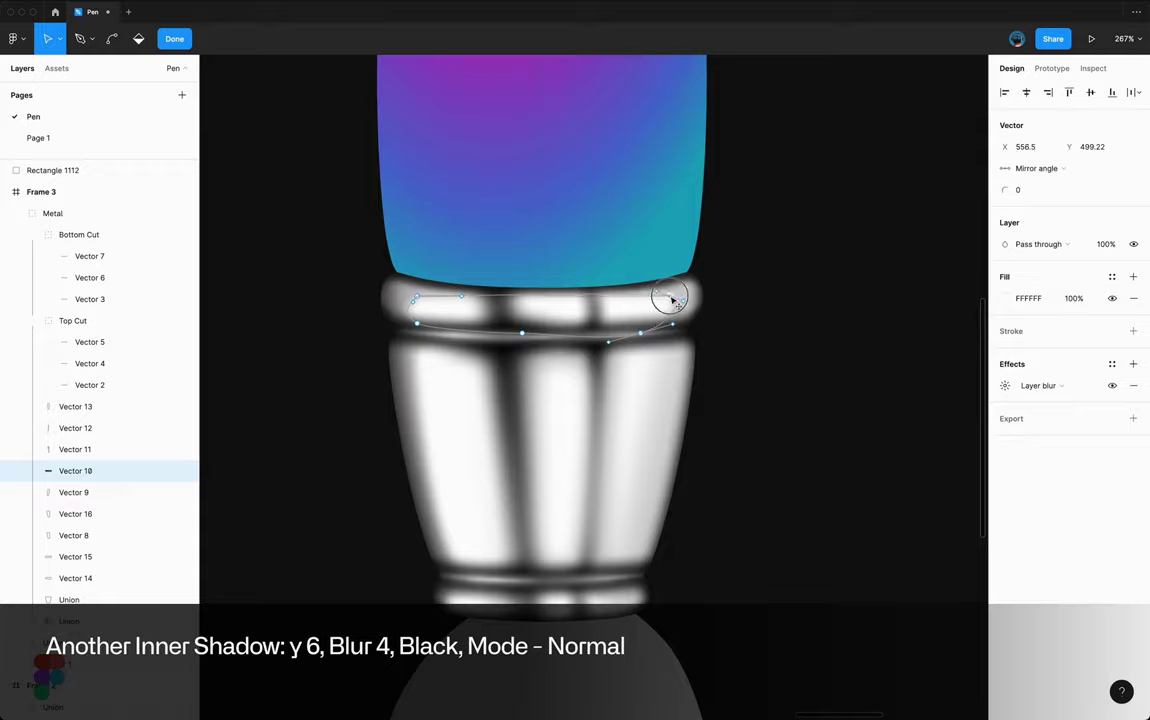
{"action": "key", "text": "Escape"}
{"action": "scroll", "coordinate": [672, 300], "scroll_direction": "down", "scroll_amount": 5}
{"action": "key", "text": "Escape"}
- Zoom out and pan left to the white frame with the blue brush sketch
{"action": "scroll", "coordinate": [696, 378], "scroll_direction": "down", "scroll_amount": 3}
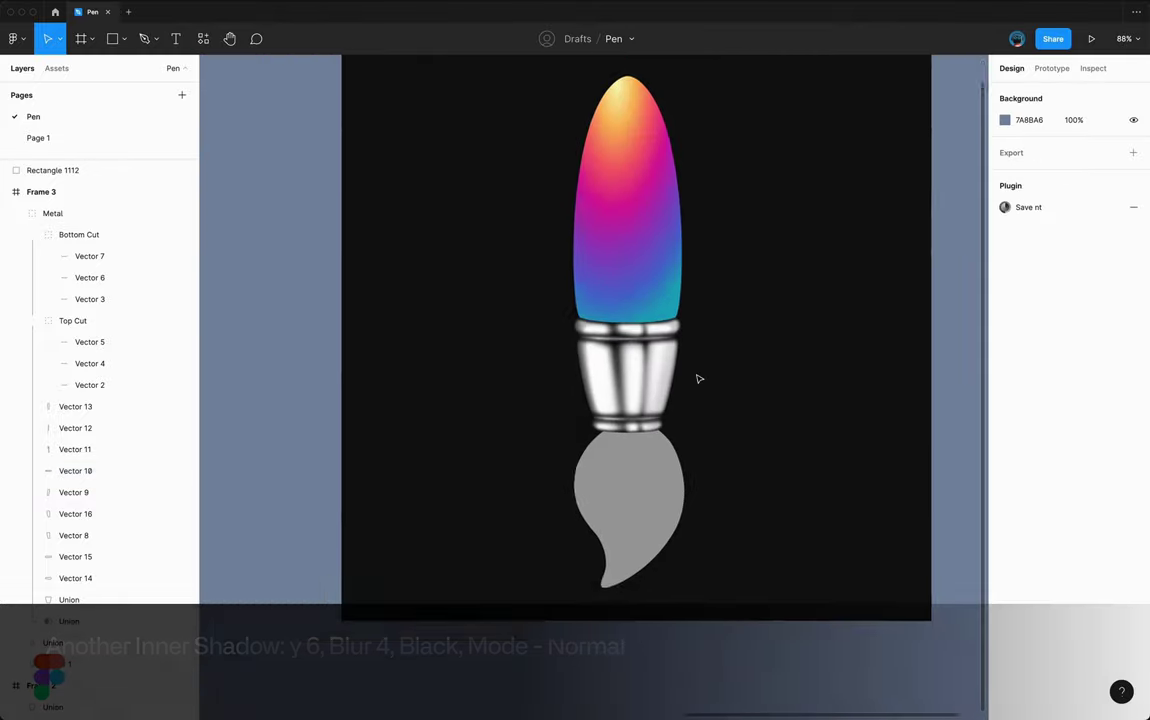
{"action": "scroll", "coordinate": [560, 400], "scroll_direction": "up", "scroll_amount": 2}
{"action": "scroll", "coordinate": [529, 380], "scroll_direction": "up", "scroll_amount": 5}
{"action": "scroll", "coordinate": [540, 374], "scroll_direction": "down", "scroll_amount": 6}
{"action": "scroll", "coordinate": [539, 374], "scroll_direction": "left", "scroll_amount": 3}
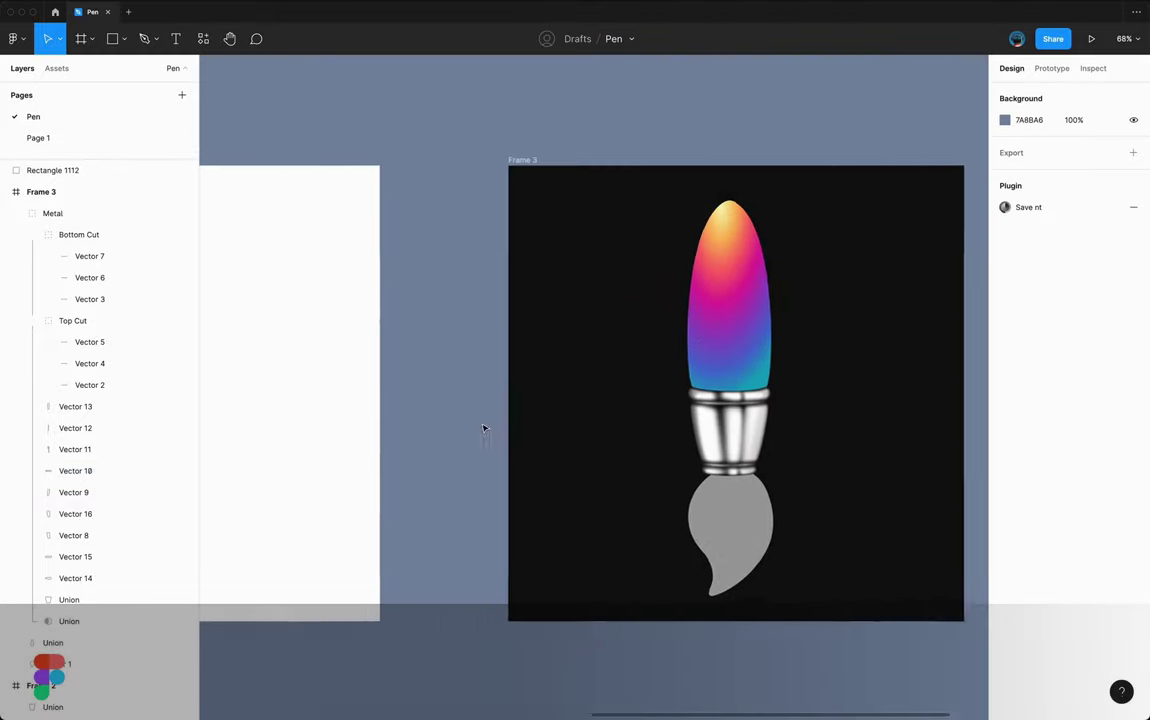
{"action": "scroll", "coordinate": [485, 426], "scroll_direction": "left", "scroll_amount": 5}
{"action": "scroll", "coordinate": [416, 307], "scroll_direction": "up", "scroll_amount": 3}
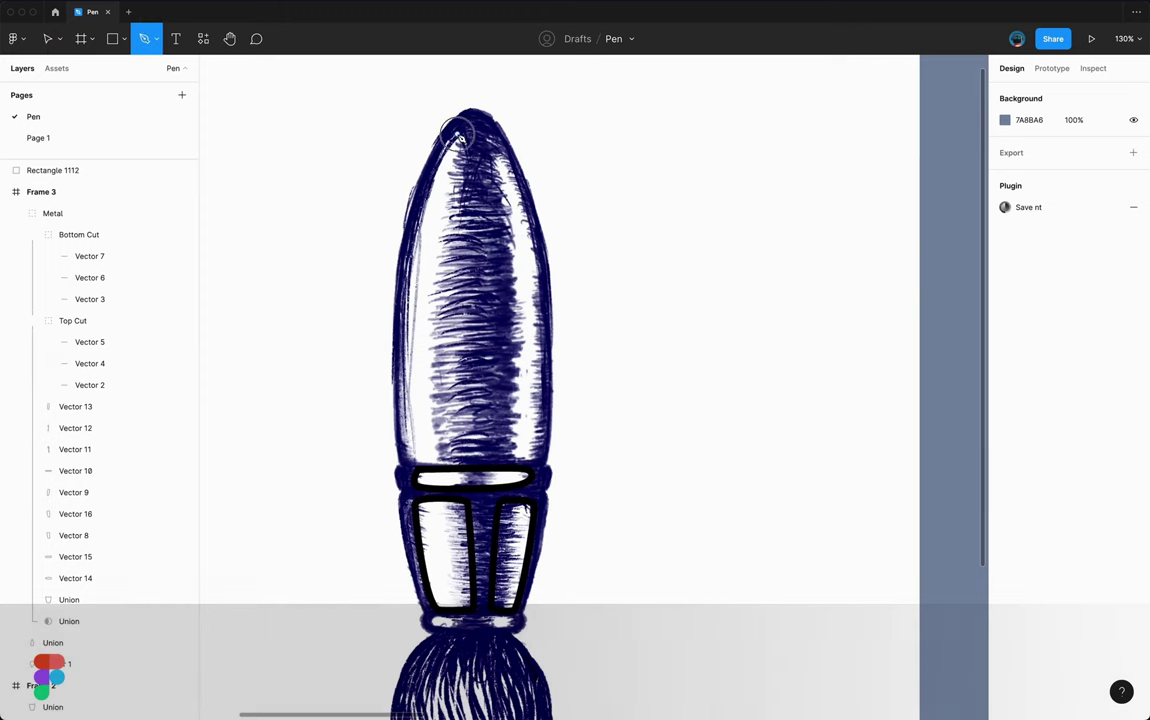
- Trace a highlight path with the Pen from the sketch's tip down to the lower ring
{"action": "left_click", "coordinate": [457, 134]}
{"action": "left_click", "coordinate": [413, 445]}
{"action": "scroll", "coordinate": [420, 452], "scroll_direction": "up", "scroll_amount": 3}
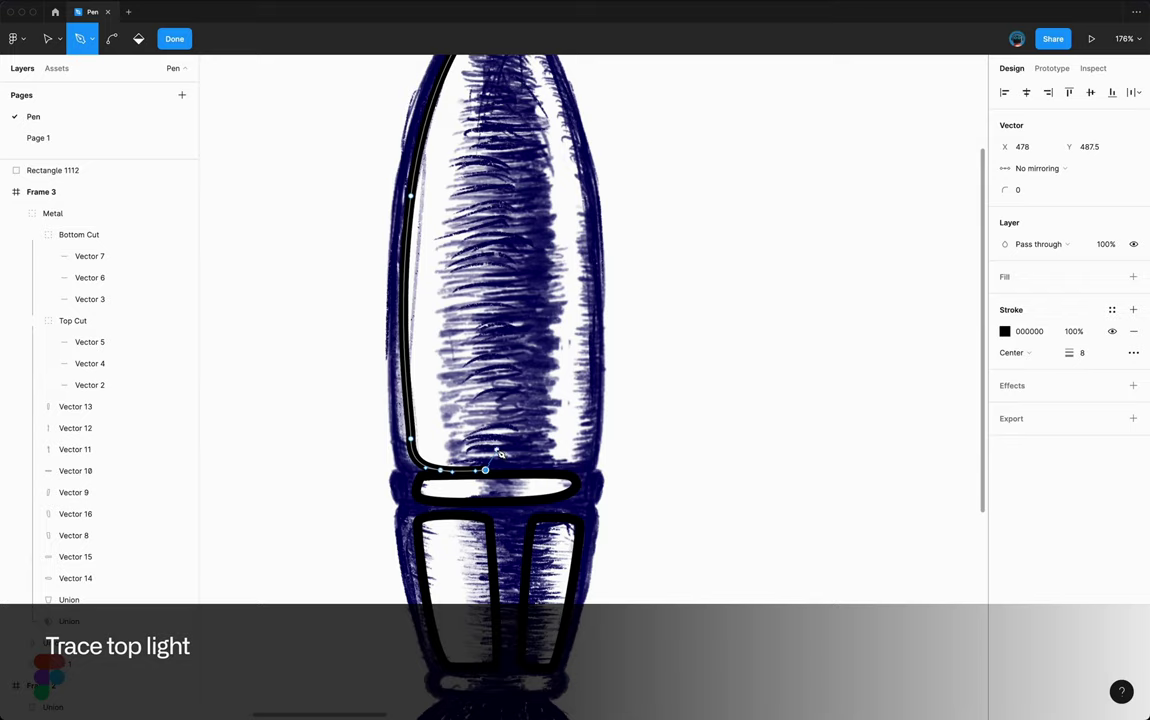
{"action": "scroll", "coordinate": [488, 404], "scroll_direction": "down", "scroll_amount": 5}
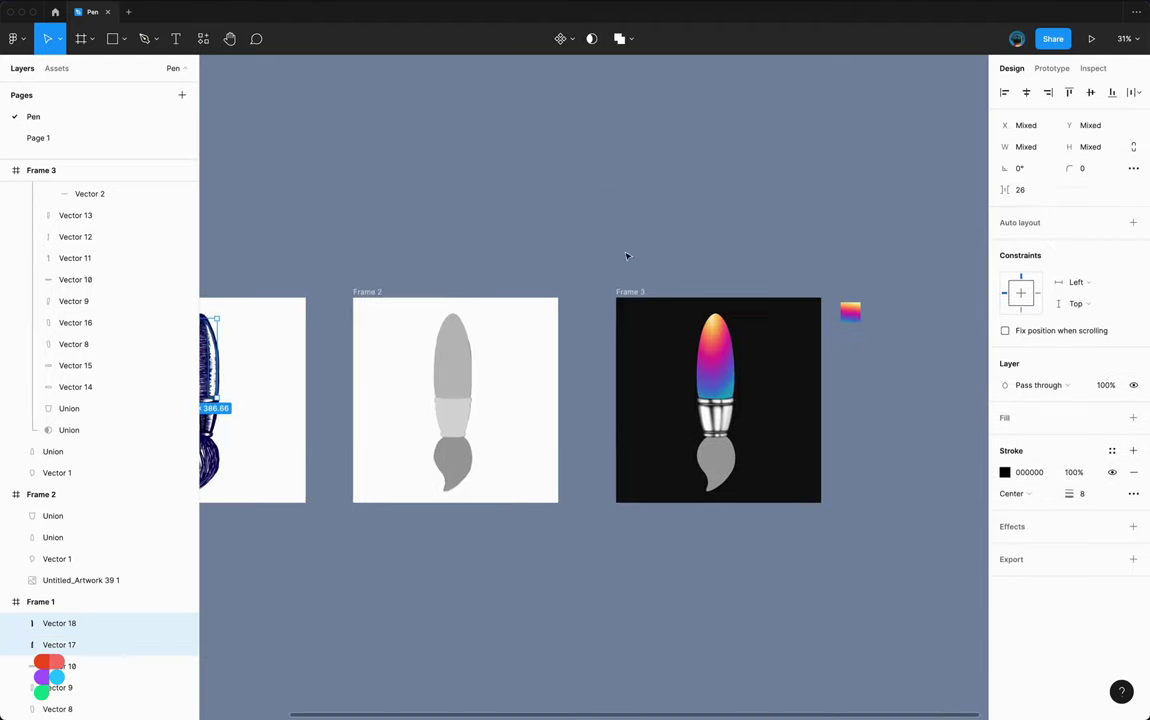
- Paste the two traced highlights onto Frame 3's tip, swapping the left one's black stroke for a fill
{"action": "key", "text": "ctrl+v"}
{"action": "key", "text": "shift+2"}
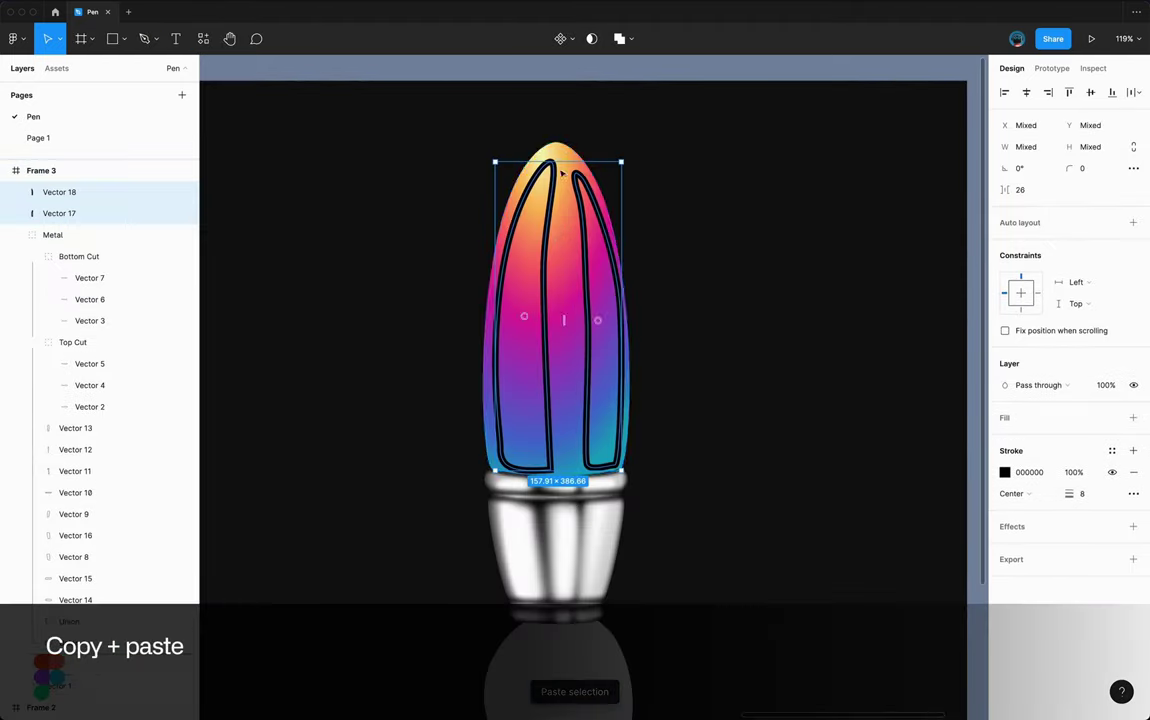
{"action": "left_click", "coordinate": [520, 300]}
{"action": "left_click", "coordinate": [1133, 418]}
{"action": "left_click", "coordinate": [1133, 363]}
{"action": "left_click", "coordinate": [1005, 385]}
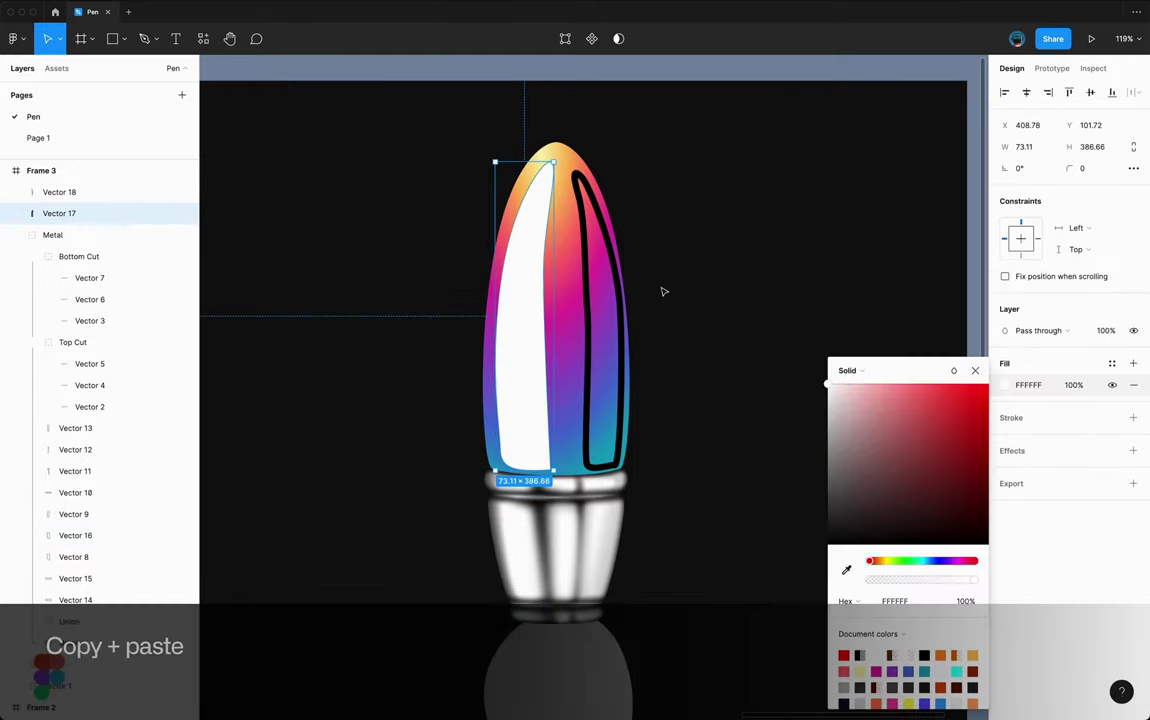
- Adjust the bottom points of the left and right highlight shapes to fit the tip
{"action": "double_click", "coordinate": [526, 306]}
{"action": "scroll", "coordinate": [436, 414], "scroll_direction": "up", "scroll_amount": 5}
{"action": "left_click", "coordinate": [432, 411]}
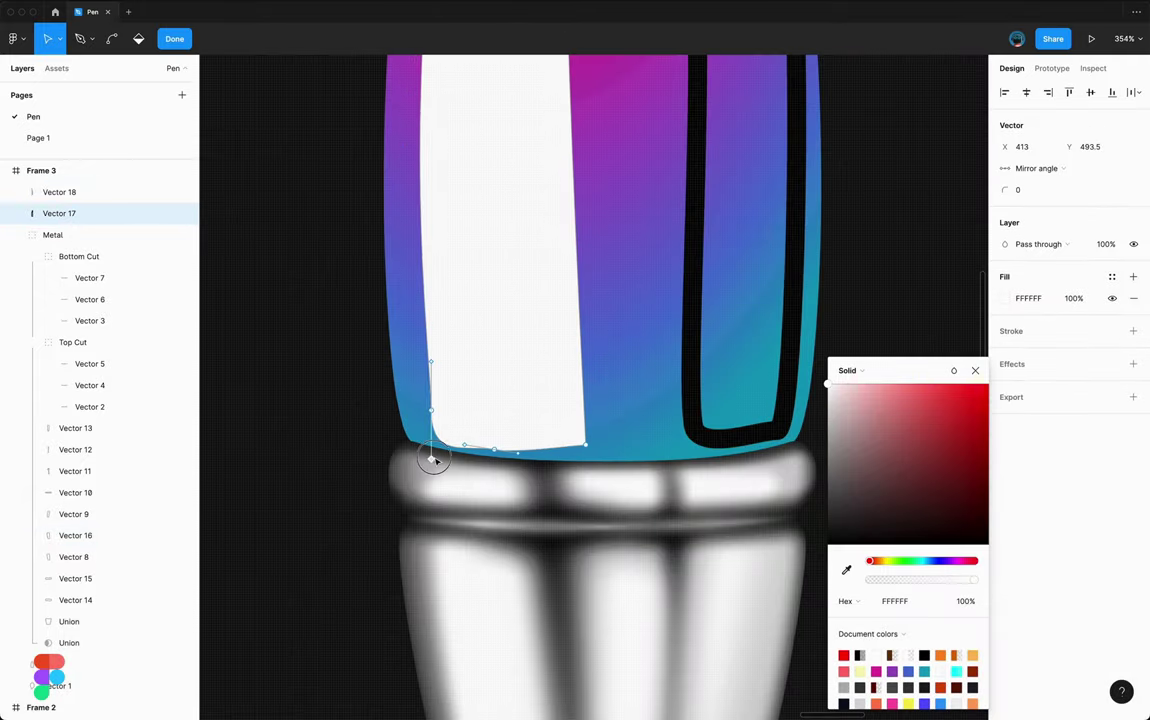
{"action": "scroll", "coordinate": [485, 433], "scroll_direction": "up", "scroll_amount": 5}
{"action": "scroll", "coordinate": [367, 440], "scroll_direction": "down", "scroll_amount": 10}
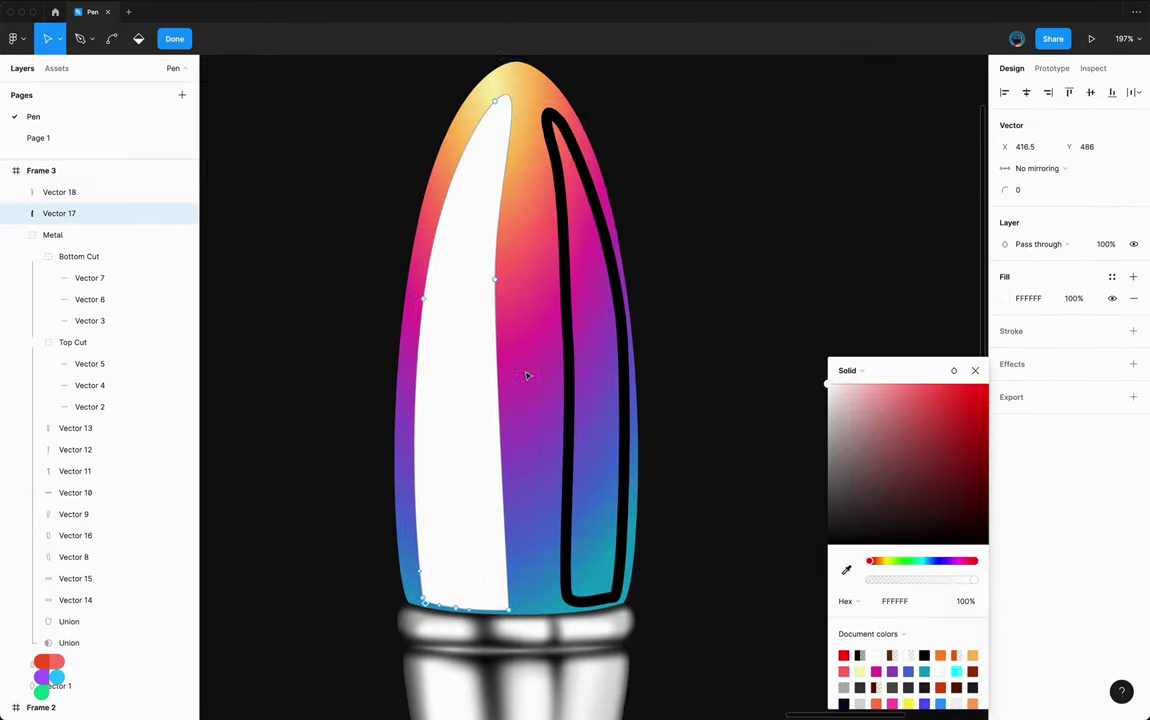
{"action": "key", "text": "Escape"}
{"action": "scroll", "coordinate": [555, 274], "scroll_direction": "up", "scroll_amount": 3}
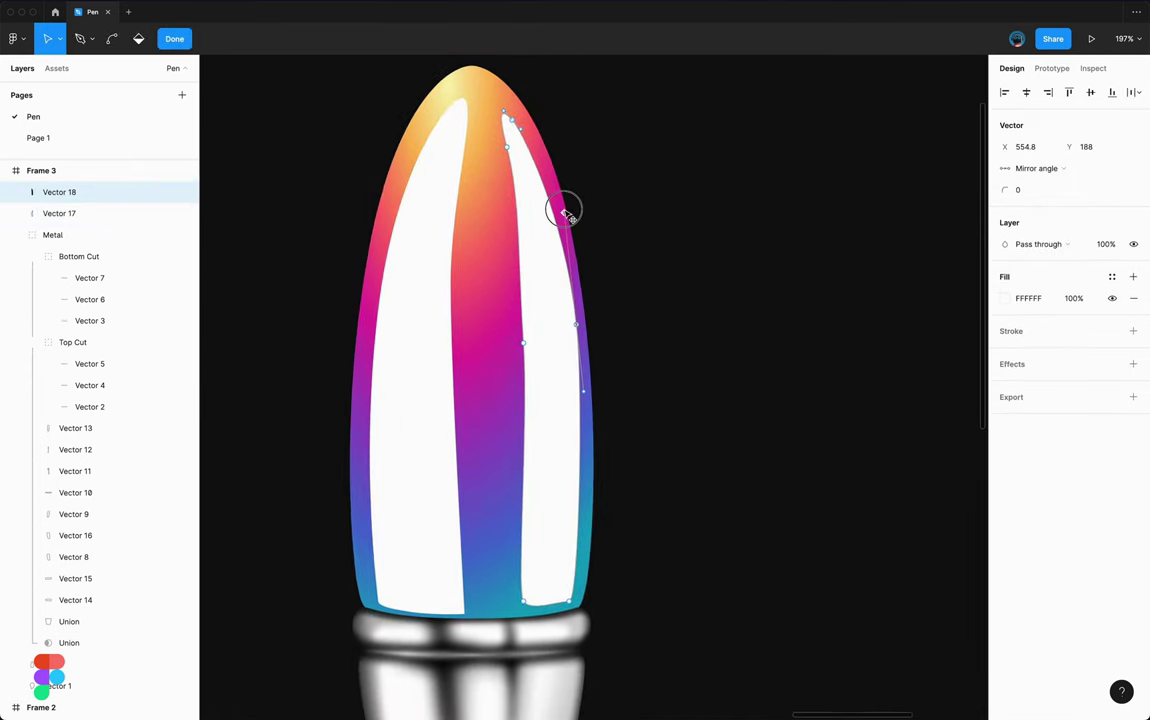
{"action": "scroll", "coordinate": [560, 308], "scroll_direction": "up", "scroll_amount": 3}
{"action": "left_click", "coordinate": [550, 567]}
{"action": "scroll", "coordinate": [619, 522], "scroll_direction": "down", "scroll_amount": 6}
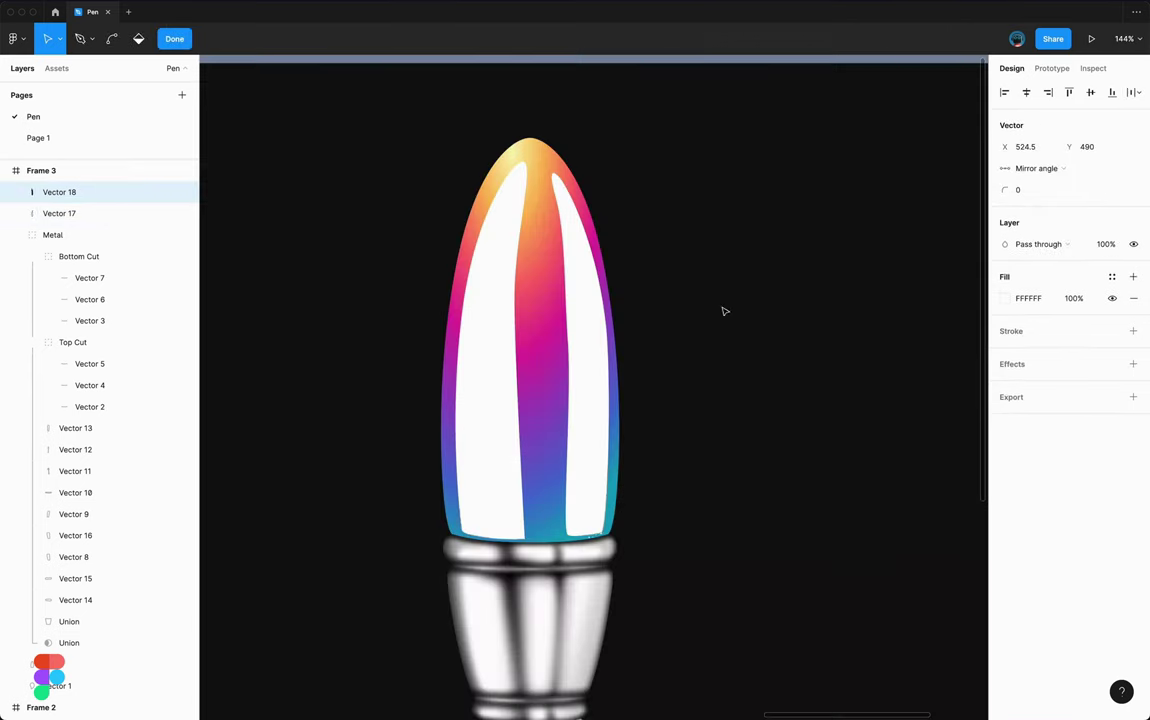
{"action": "double_click", "coordinate": [516, 299]}
- Give the left highlight a white linear gradient running along its length
{"action": "left_click", "coordinate": [1005, 298]}
{"action": "left_click", "coordinate": [848, 300]}
{"action": "left_click", "coordinate": [855, 322]}
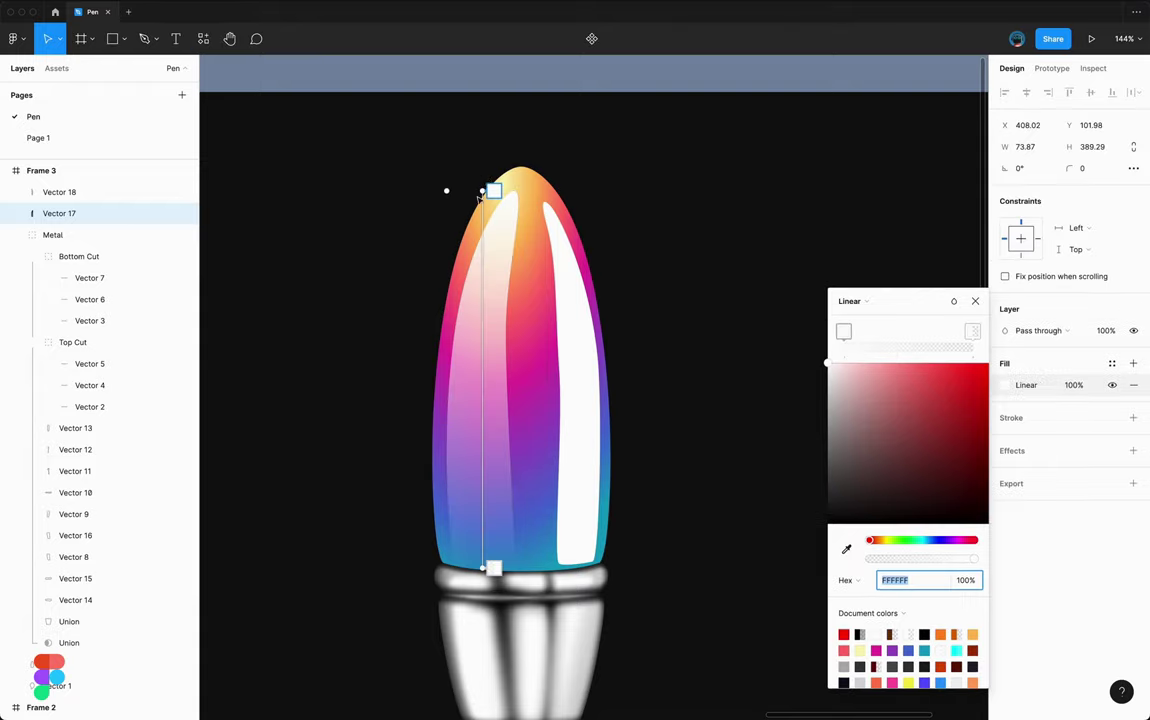
{"action": "left_click_drag", "start_coordinate": [488, 187], "coordinate": [455, 380]}
{"action": "left_click_drag", "start_coordinate": [488, 562], "coordinate": [511, 378]}
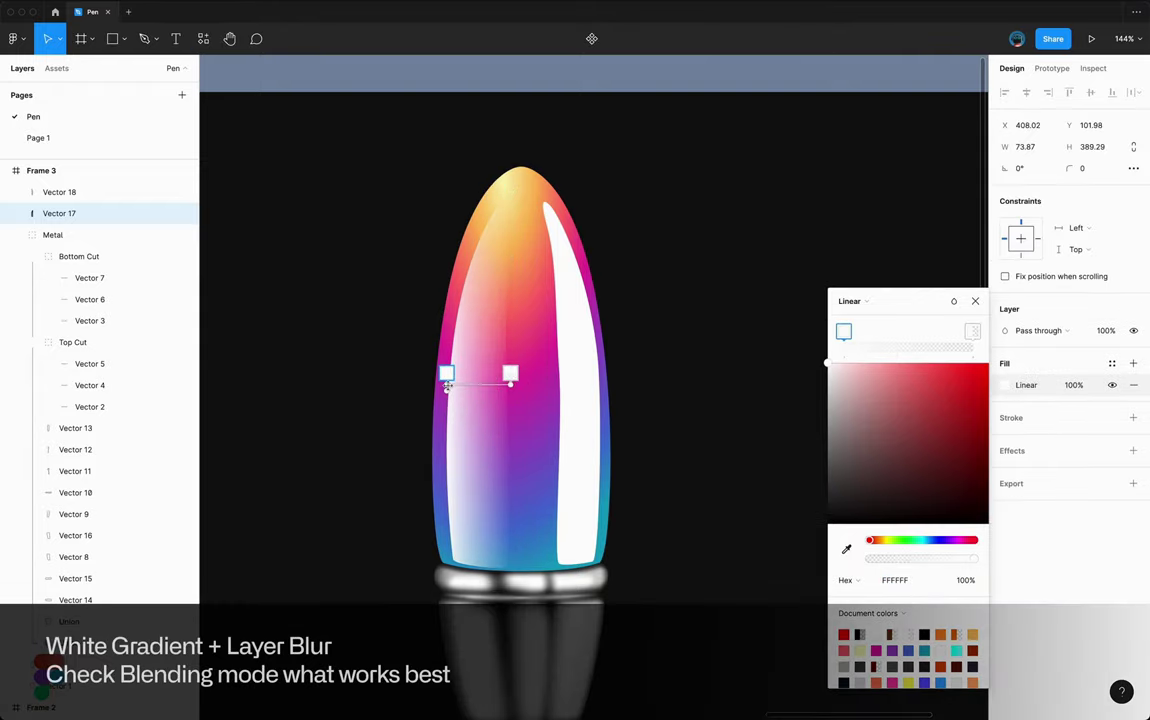
{"action": "key", "text": "Escape"}
{"action": "key", "text": "Escape"}
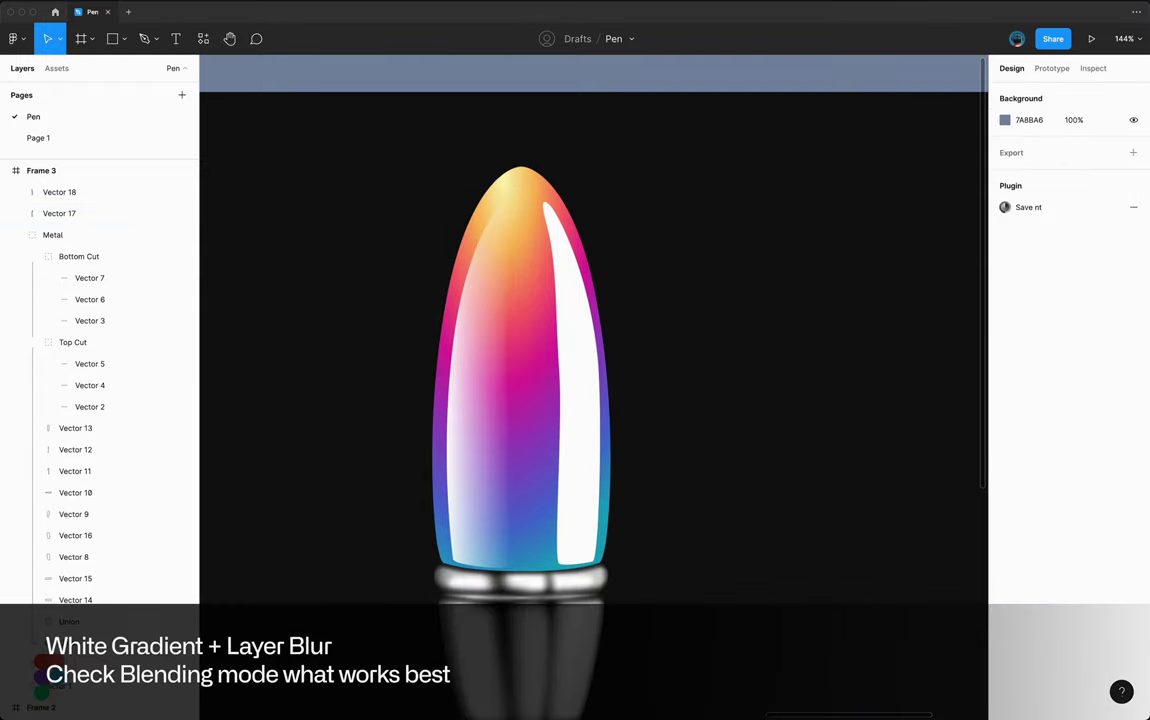
- Add a layer blur of 18 to the left highlight
{"action": "left_click", "coordinate": [484, 442]}
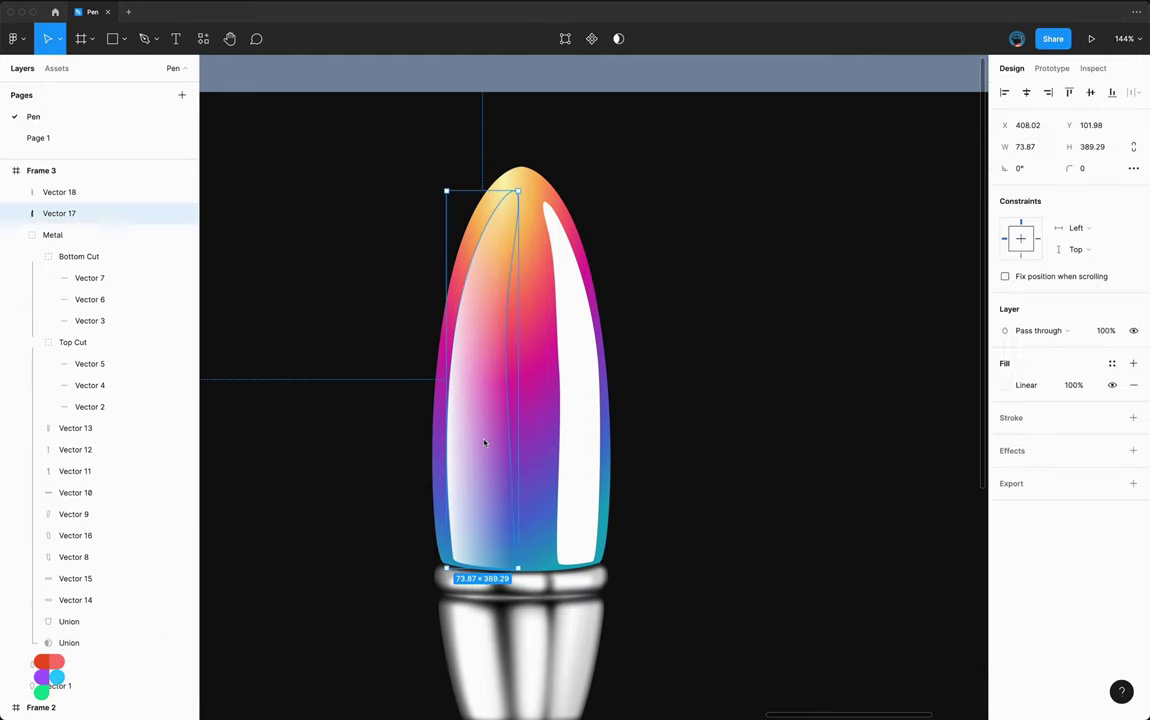
{"action": "left_click", "coordinate": [1004, 385]}
{"action": "key", "text": "Escape"}
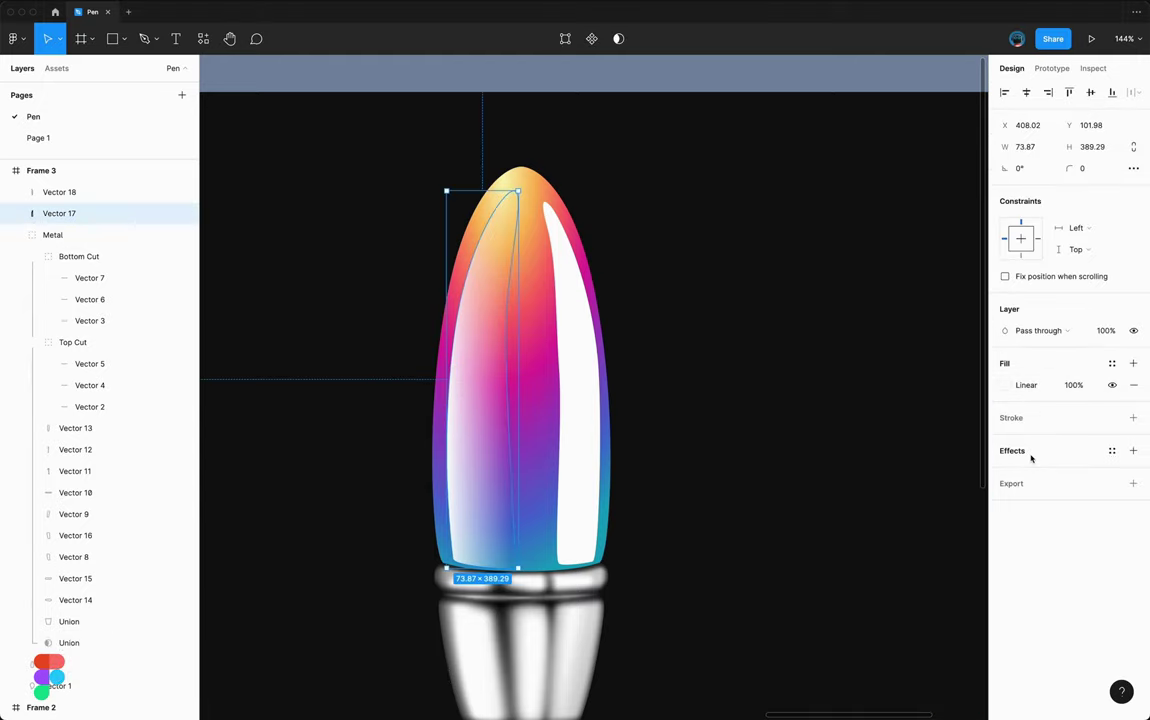
{"action": "left_click", "coordinate": [1133, 450]}
{"action": "left_click", "coordinate": [1006, 472]}
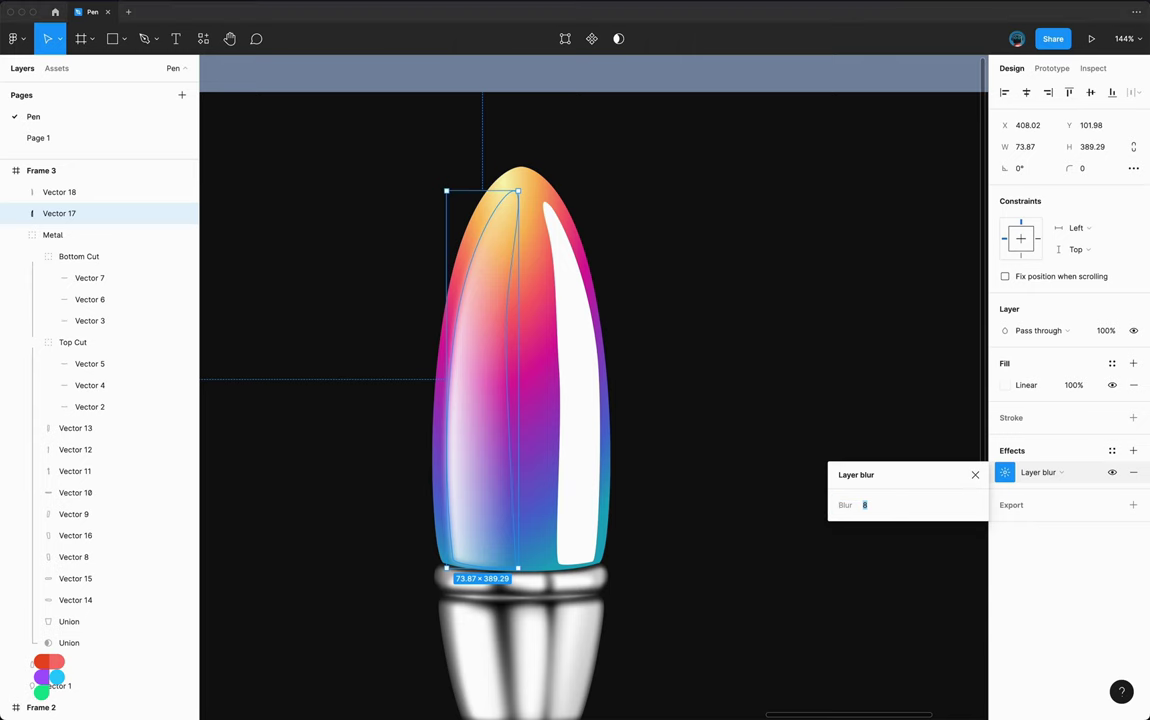
{"action": "left_click", "coordinate": [868, 505]}
{"action": "key", "text": "shift+Up"}
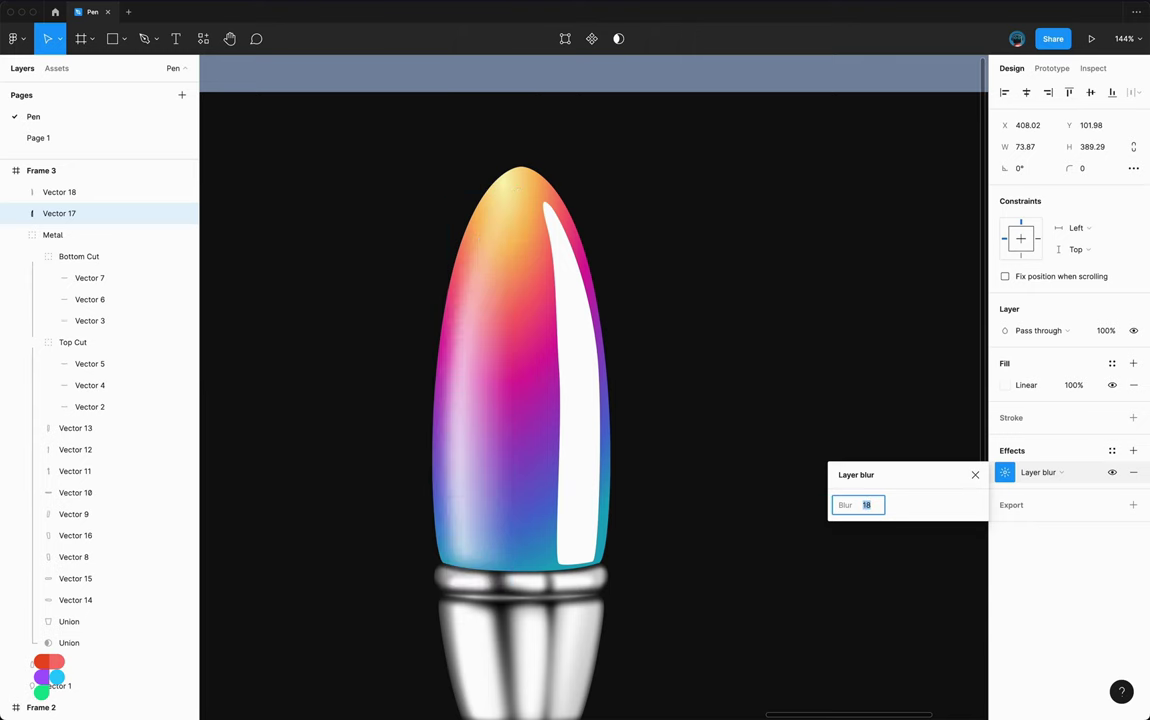
{"action": "key", "text": "Escape"}
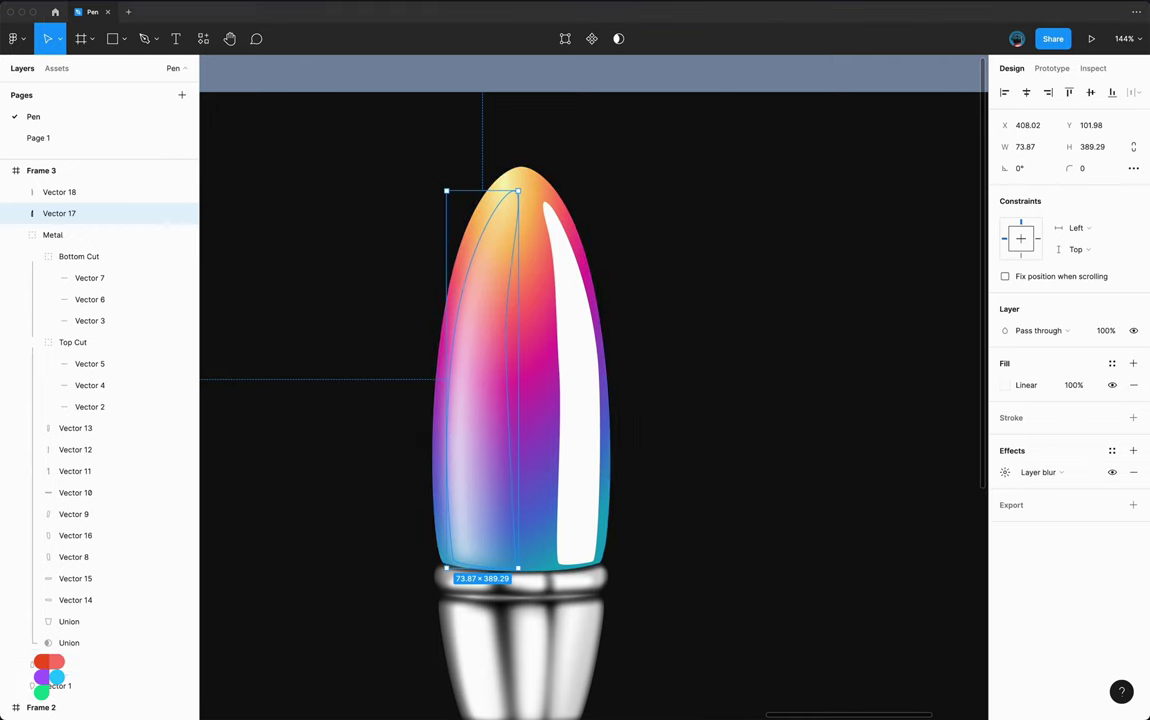
- Set the left highlight (Vector 17) to Hard light blending
{"action": "double_click", "coordinate": [459, 552]}
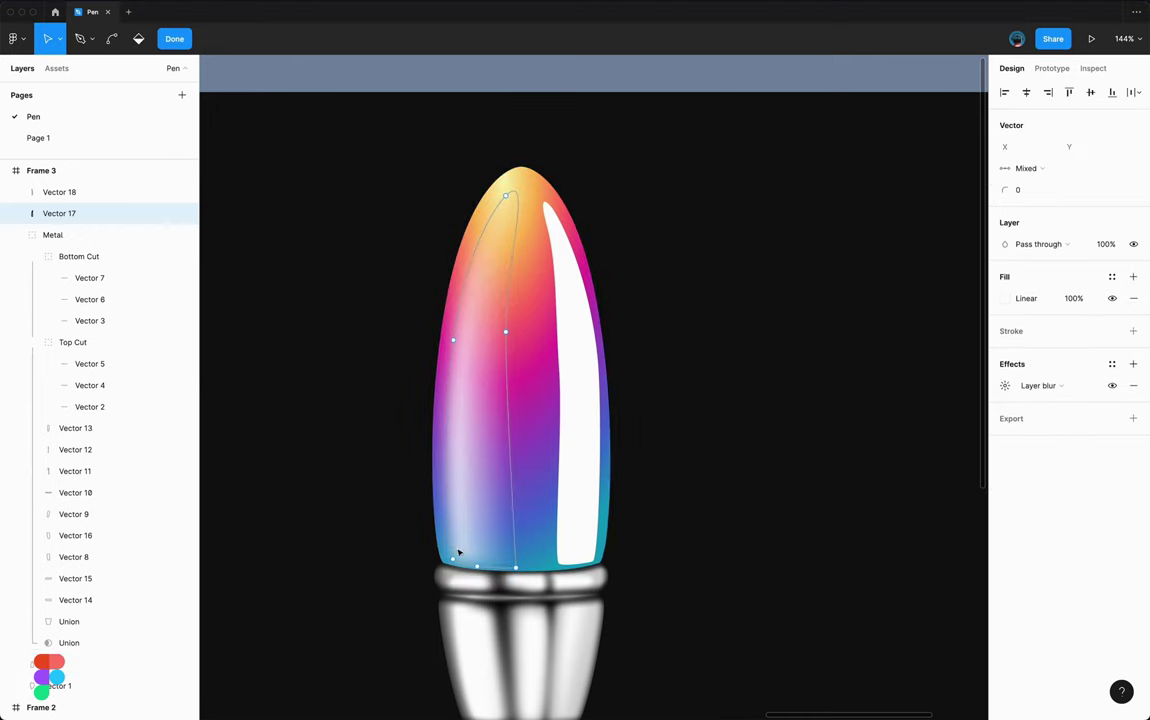
{"action": "left_click", "coordinate": [1038, 244]}
{"action": "left_click", "coordinate": [1030, 370]}
{"action": "left_click", "coordinate": [1038, 244]}
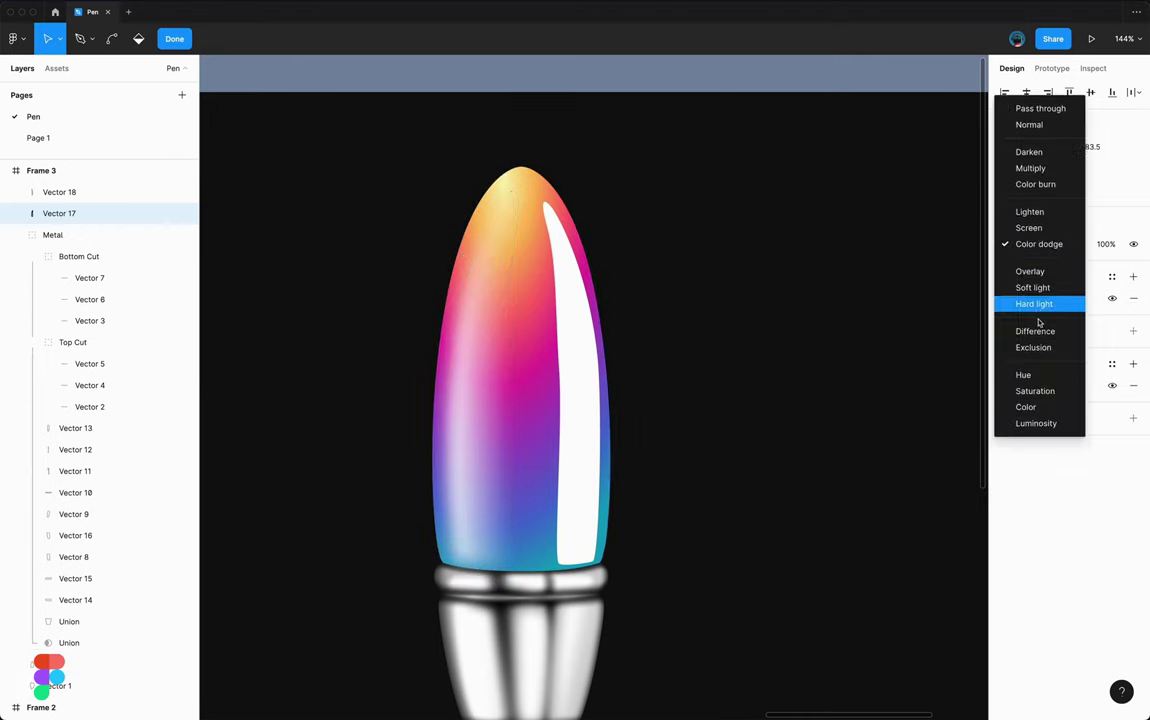
{"action": "left_click", "coordinate": [1035, 302]}
{"action": "left_click", "coordinate": [1005, 386]}
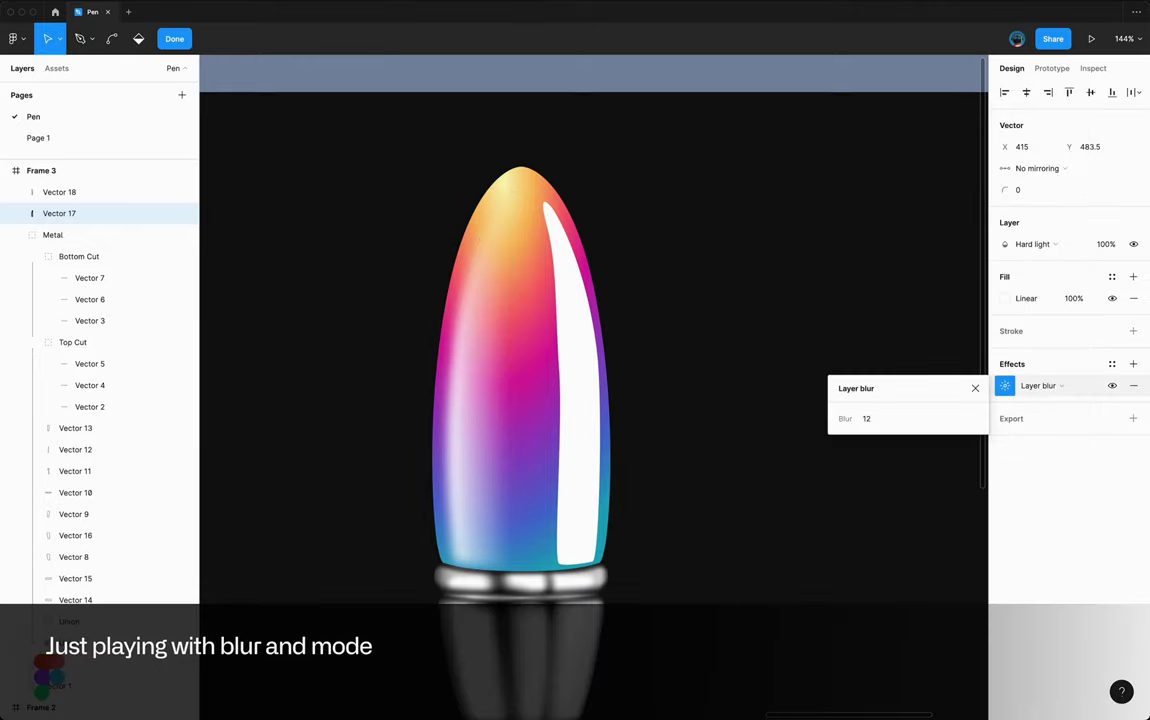
- Duplicate the left highlight as Vector 19 and set the copy to Color dodge
{"action": "key", "text": "Escape"}
{"action": "key", "text": "Escape"}
{"action": "key", "text": "ctrl+d"}
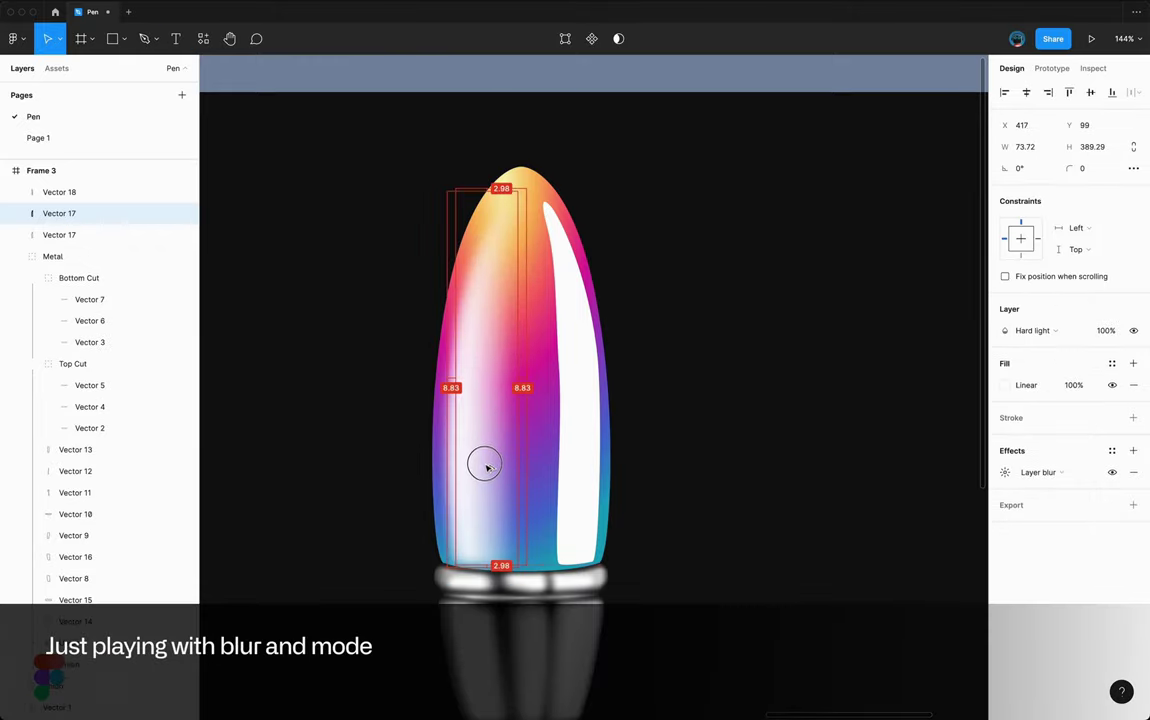
{"action": "left_click", "coordinate": [1032, 330]}
{"action": "left_click", "coordinate": [1030, 267]}
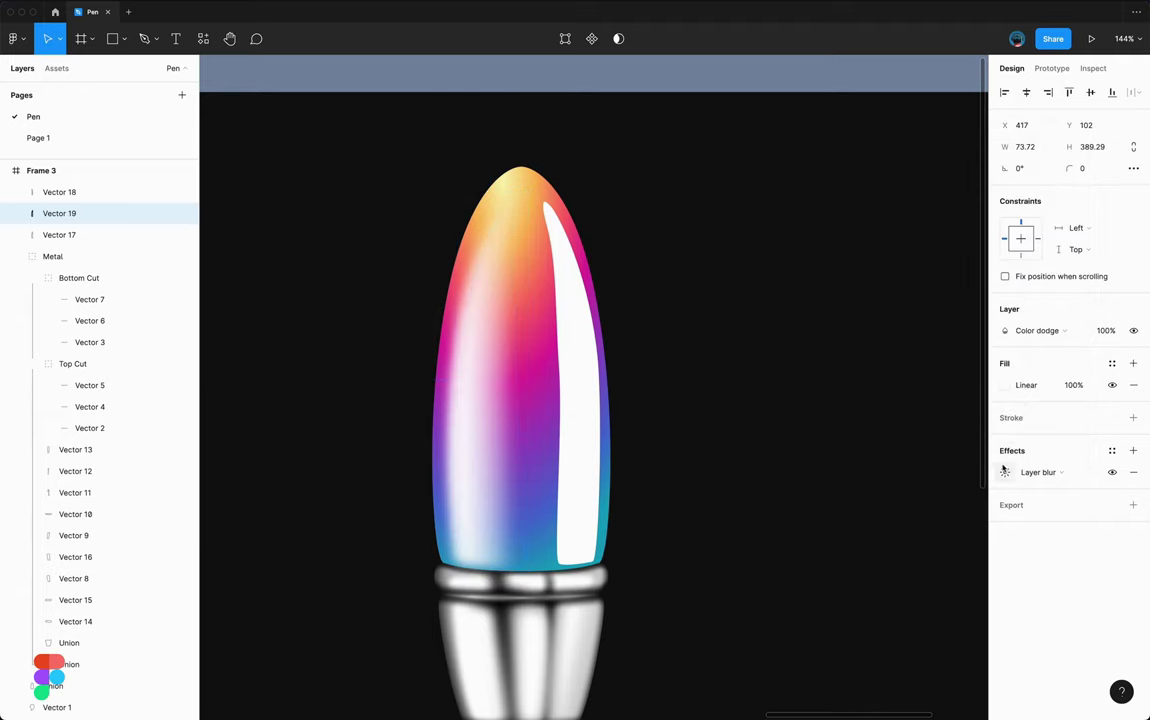
{"action": "left_click", "coordinate": [1005, 472]}
{"action": "key", "text": "Escape"}
- Re-angle the right highlight's gradient and set it to Overlay blending
{"action": "left_click", "coordinate": [575, 300]}
{"action": "left_click", "coordinate": [1005, 385]}
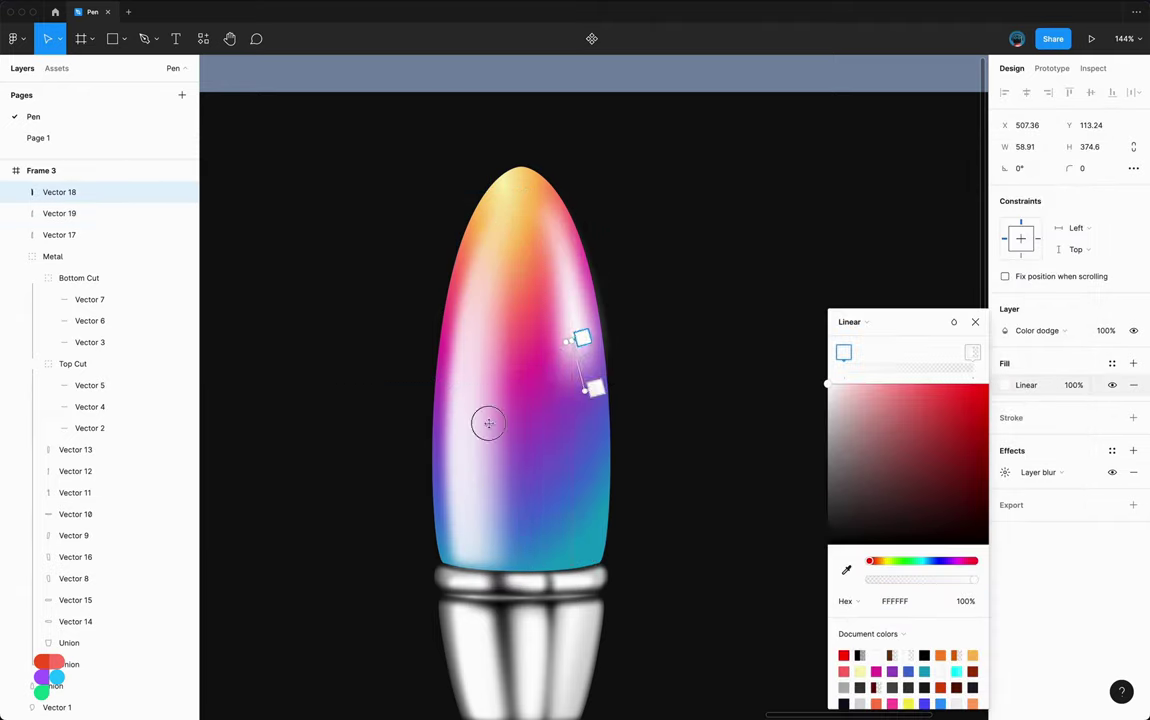
{"action": "left_click_drag", "start_coordinate": [586, 341], "coordinate": [582, 349]}
{"action": "left_click", "coordinate": [1032, 330]}
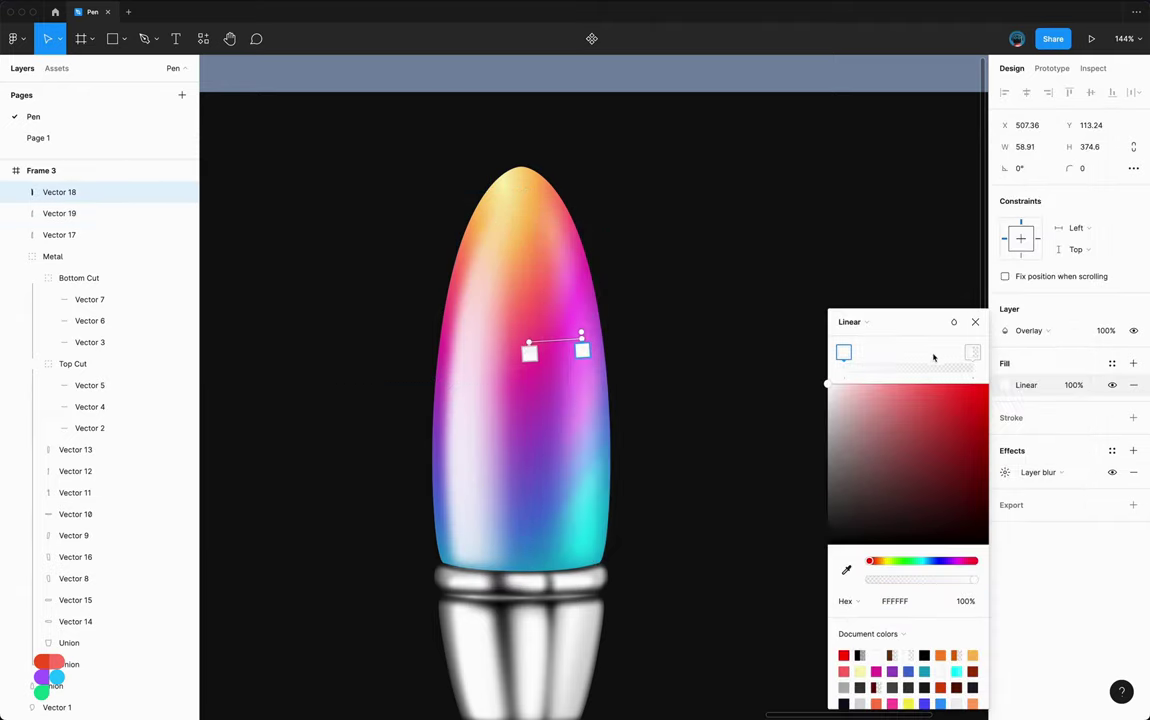
{"action": "key", "text": "Escape"}
- In the Frame 4 copy, rotate the whole brush about 35° and add a shadow effect to the tip
{"action": "left_click", "coordinate": [1032, 330]}
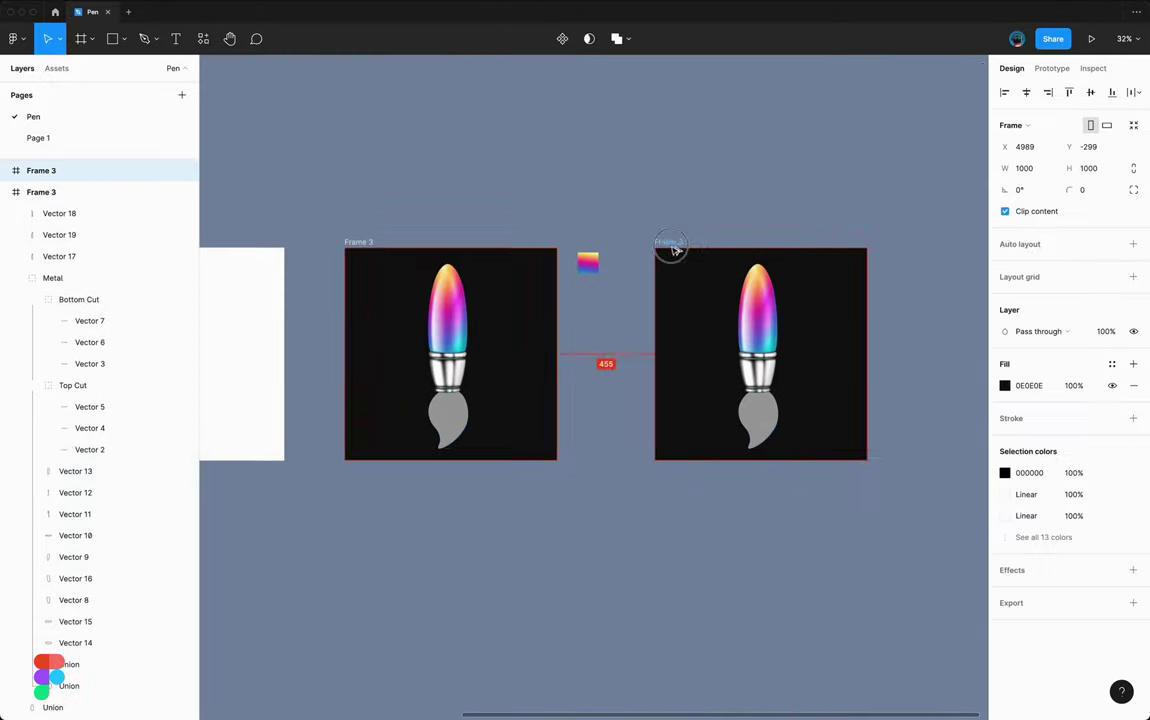
{"action": "left_click_drag", "start_coordinate": [441, 146], "coordinate": [600, 600]}
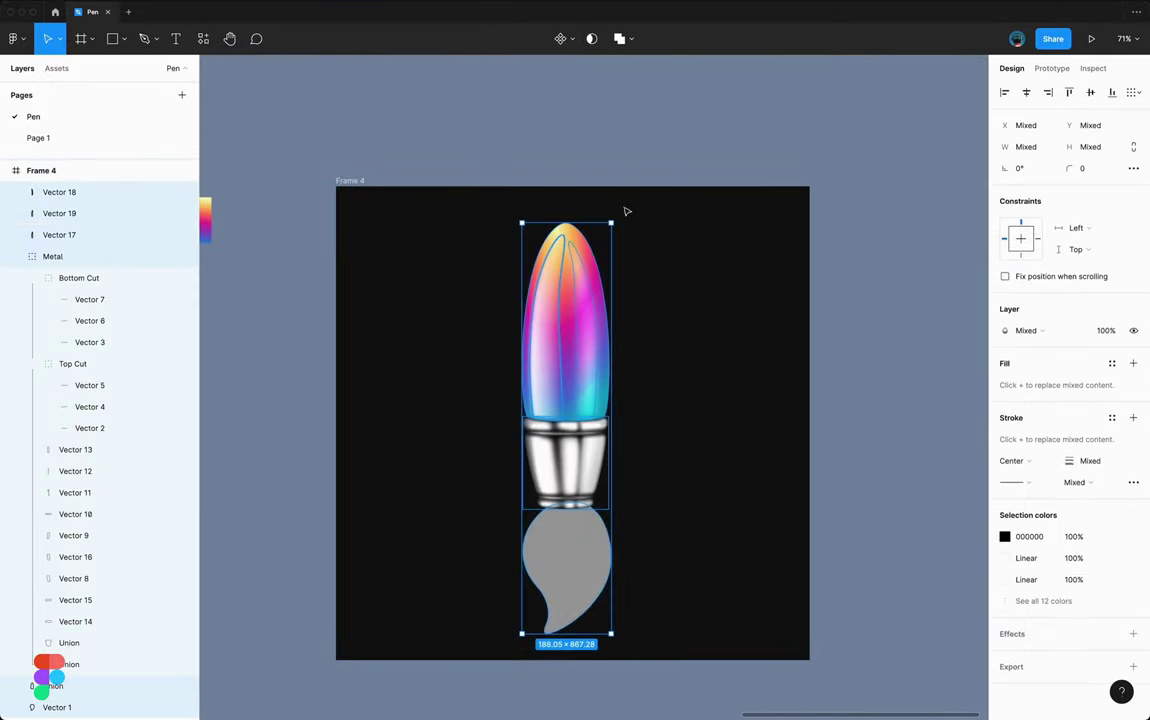
{"action": "left_click_drag", "start_coordinate": [624, 210], "coordinate": [721, 290]}
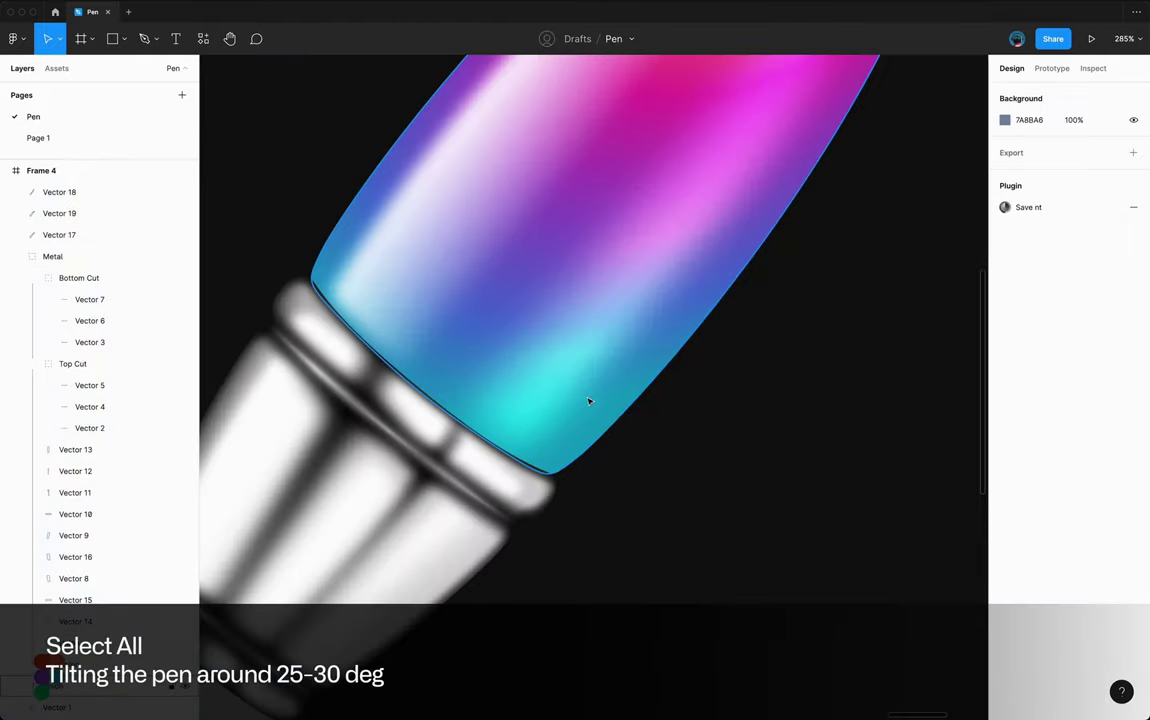
{"action": "left_click", "coordinate": [1133, 450]}
- Turn the tip's shadow into an inner shadow in black at 99% opacity
{"action": "left_click", "coordinate": [1023, 471]}
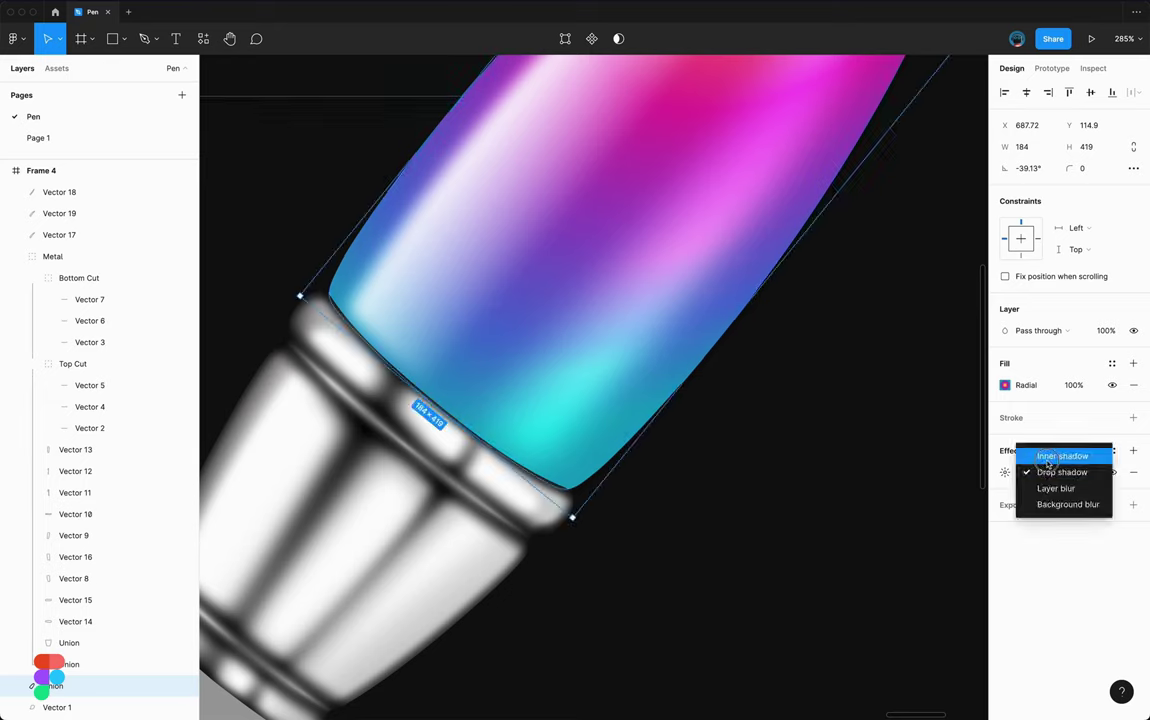
{"action": "left_click", "coordinate": [1060, 454]}
{"action": "left_click", "coordinate": [1005, 472]}
{"action": "mouse_move", "coordinate": [845, 505]}
{"action": "left_mouse_down"}
{"action": "mouse_move", "coordinate": [875, 497]}
{"action": "mouse_move", "coordinate": [827, 521]}
{"action": "mouse_move", "coordinate": [843, 505]}
{"action": "mouse_move", "coordinate": [875, 526]}
{"action": "left_mouse_up"}
{"action": "key", "text": "Tab"}
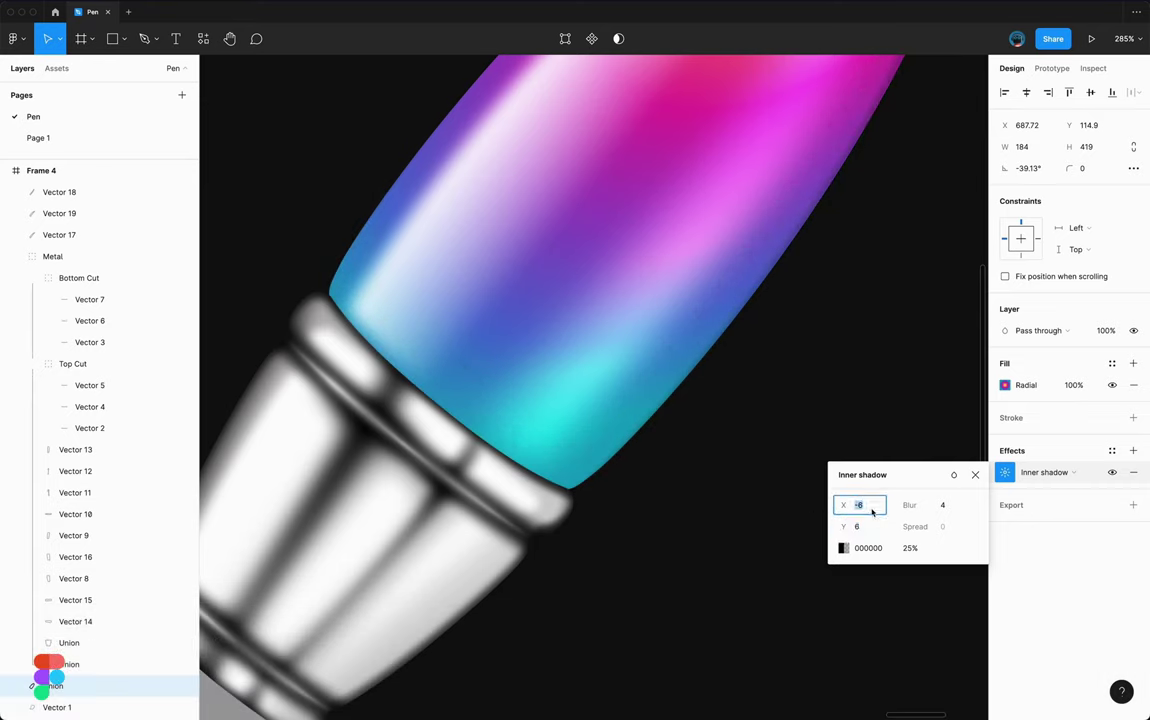
{"action": "type", "text": "9"}
{"action": "key", "text": "Tab"}
{"action": "type", "text": "11"}
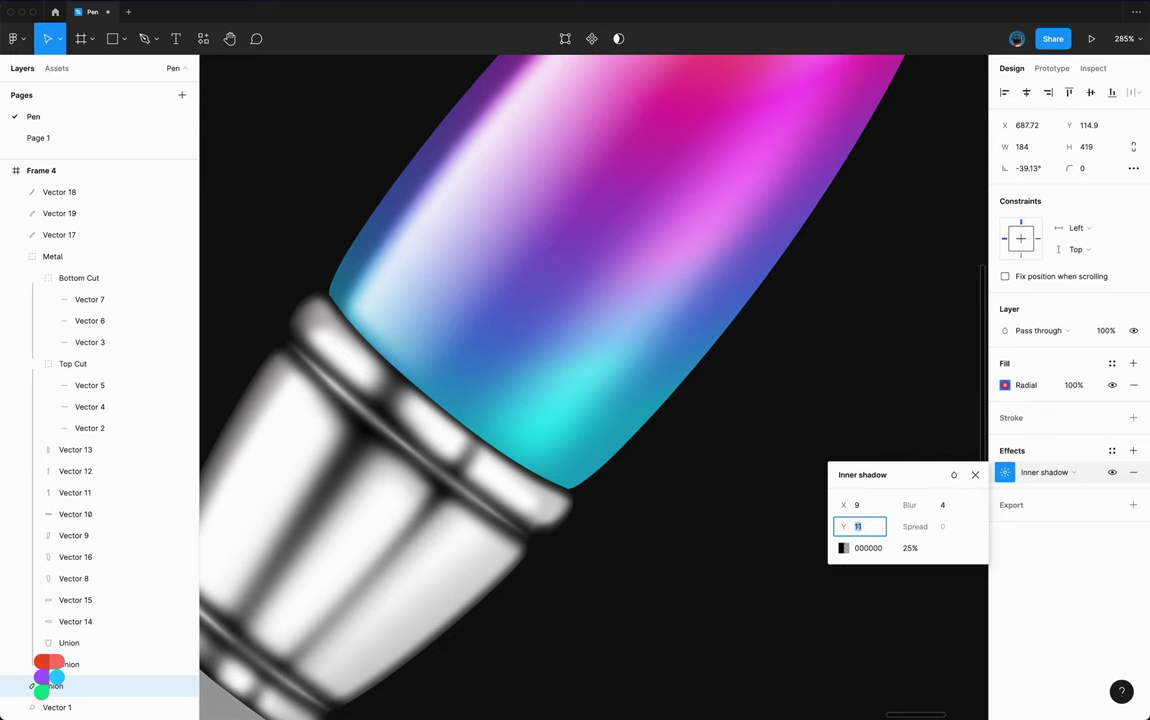
{"action": "type", "text": "-6"}
{"action": "left_click", "coordinate": [862, 506]}
{"action": "type", "text": "11"}
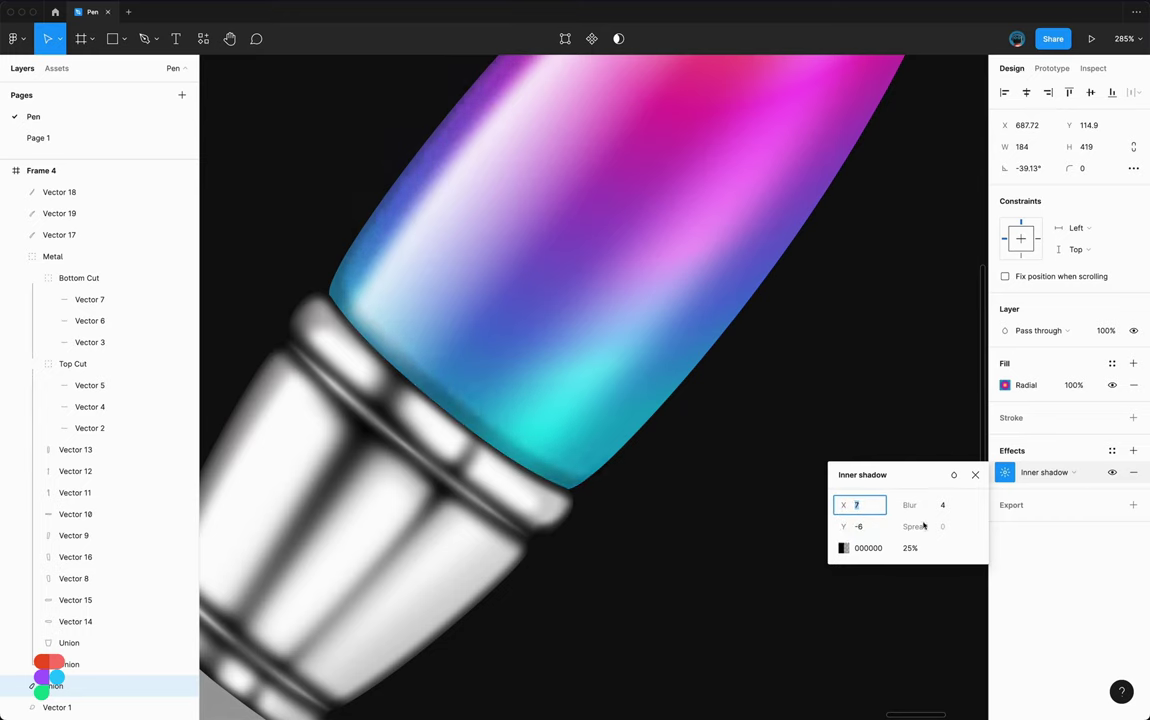
{"action": "type", "text": "99"}
{"action": "key", "text": "Return"}
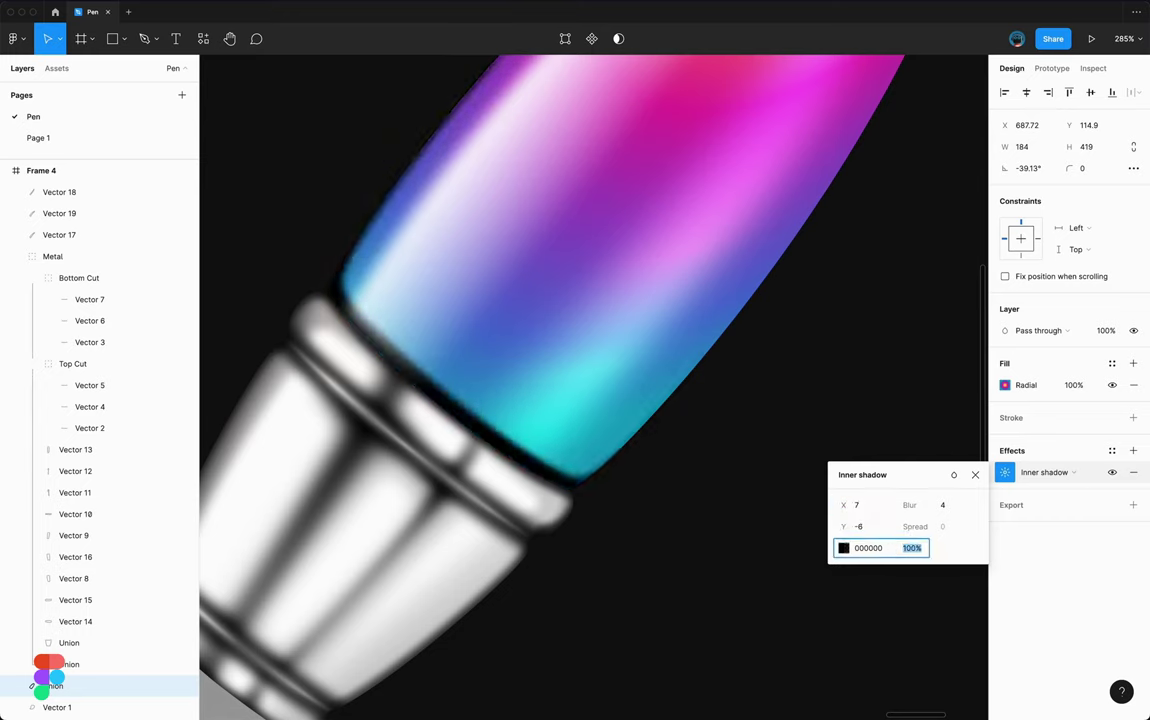
- Fine-tune the inner shadow to X 2, Y -3 and blur 10
{"action": "left_click", "coordinate": [952, 476]}
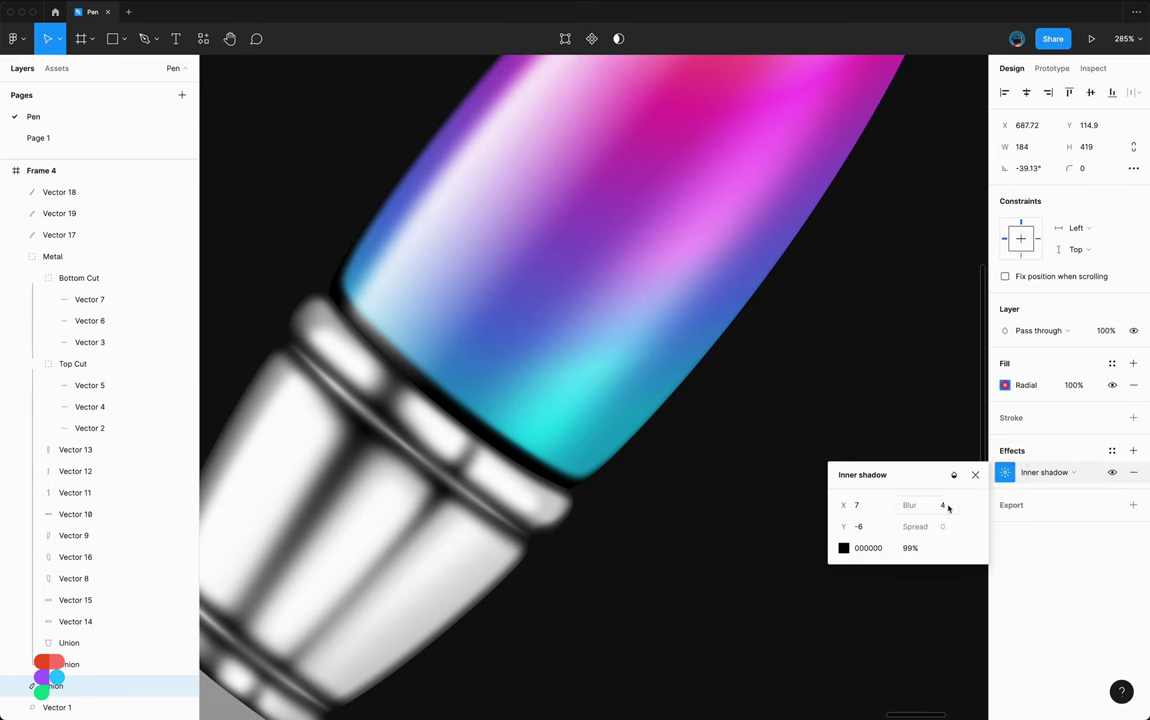
{"action": "left_click", "coordinate": [948, 508]}
{"action": "key", "text": "Up"}
{"action": "key", "text": "Up"}
{"action": "left_click", "coordinate": [862, 527]}
{"action": "key", "text": "Down"}
{"action": "key", "text": "Down"}
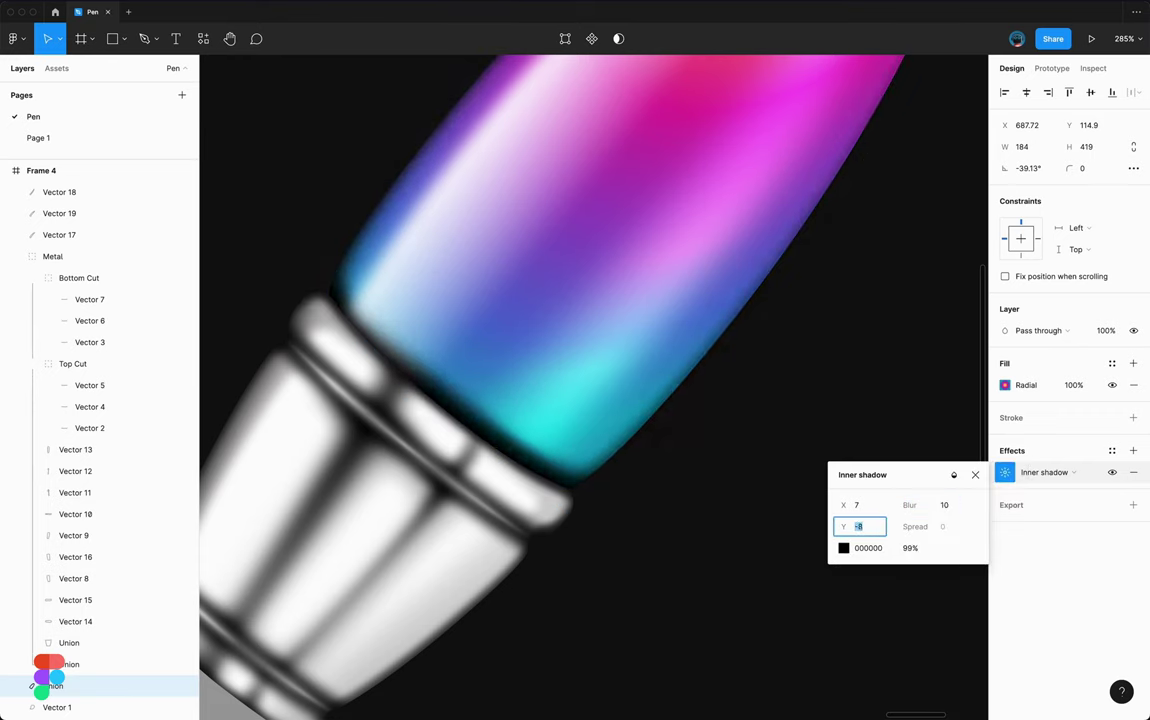
{"action": "key", "text": "Up"}
{"action": "key", "text": "Up"}
{"action": "left_click", "coordinate": [861, 525]}
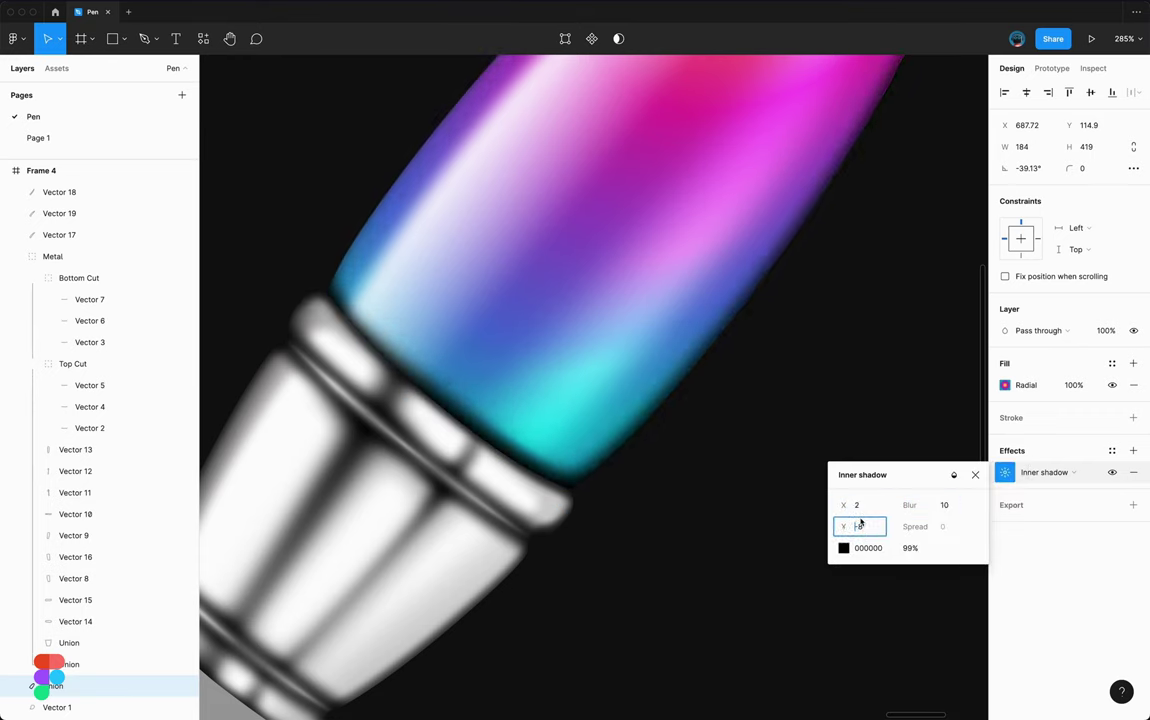
{"action": "key", "text": "Up"}
{"action": "key", "text": "Up"}
{"action": "key", "text": "Up"}
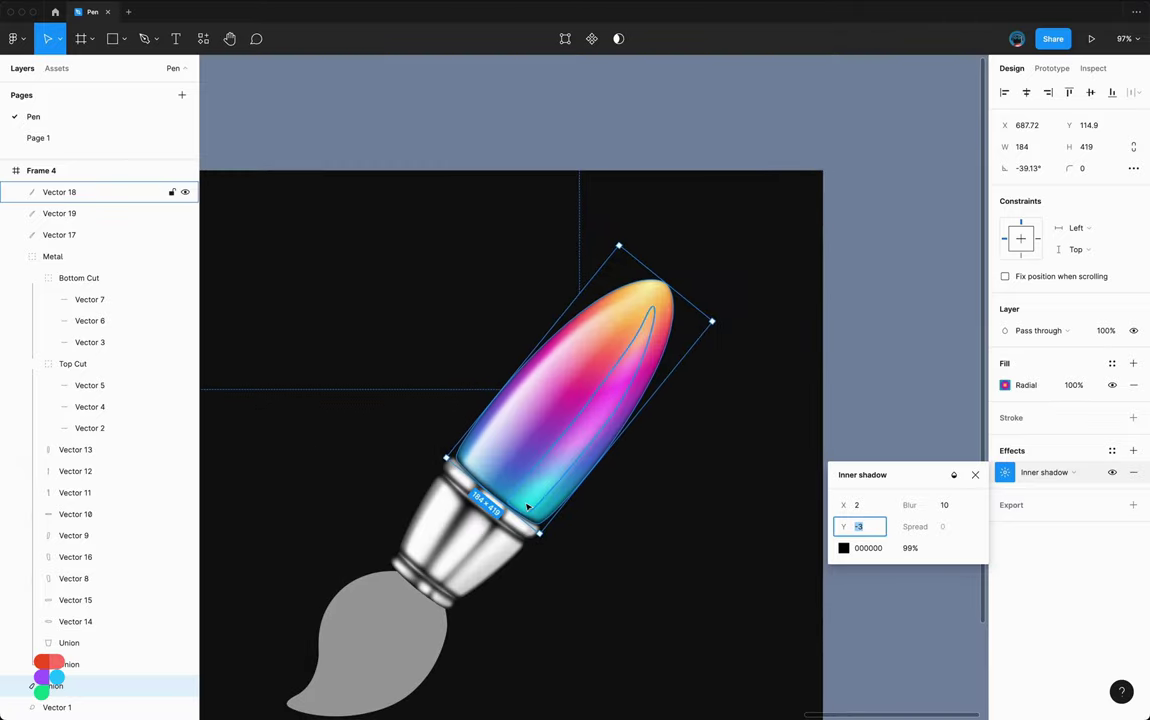
- Add a second inner shadow to the tip in light cyan with Soft light blending
{"action": "left_click", "coordinate": [1133, 450]}
{"action": "left_click", "coordinate": [1005, 472]}
{"action": "left_click", "coordinate": [843, 548]}
{"action": "left_click", "coordinate": [795, 671]}
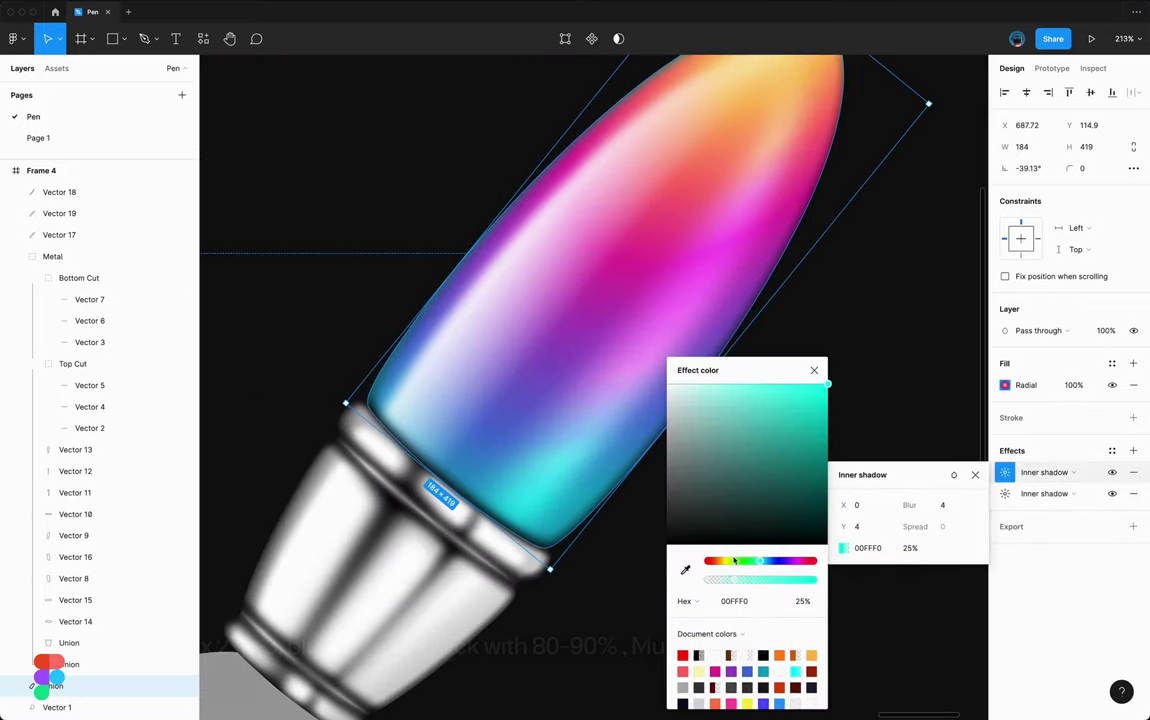
{"action": "left_click_drag", "start_coordinate": [734, 580], "coordinate": [777, 580]}
{"action": "left_click_drag", "start_coordinate": [843, 505], "coordinate": [836, 505]}
{"action": "left_click", "coordinate": [953, 474]}
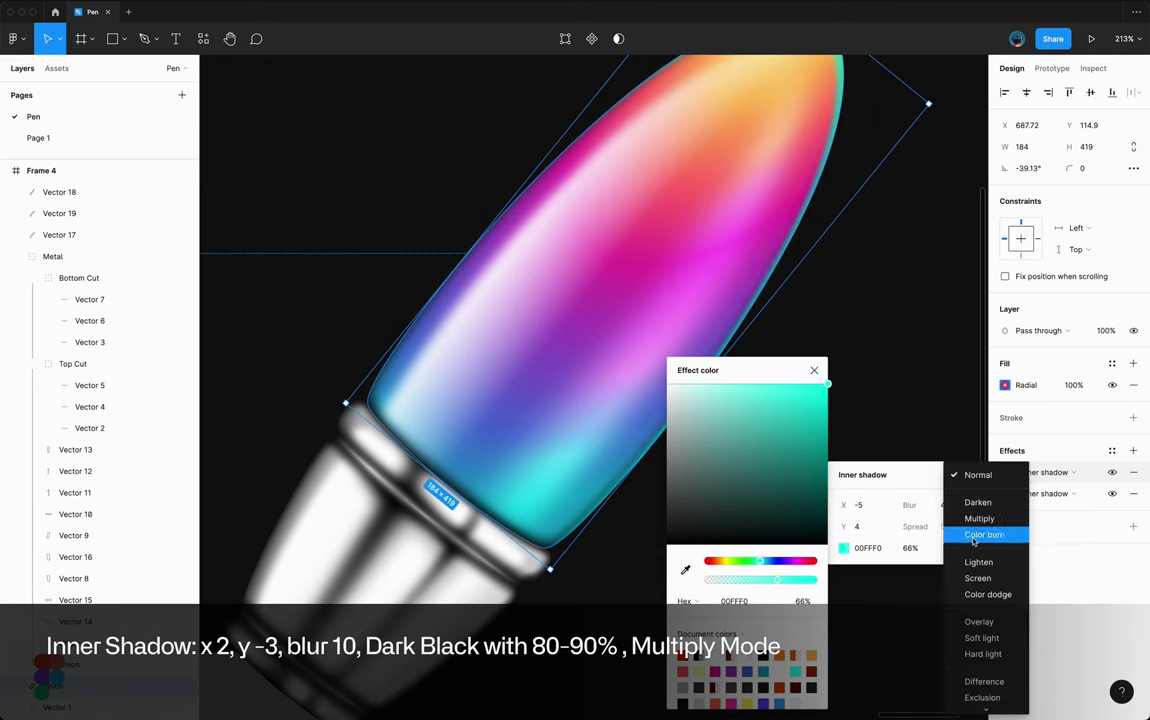
{"action": "scroll", "coordinate": [963, 478], "scroll_direction": "down", "scroll_amount": 3}
{"action": "scroll", "coordinate": [963, 478], "scroll_direction": "down", "scroll_amount": 2}
{"action": "left_click", "coordinate": [963, 478]}
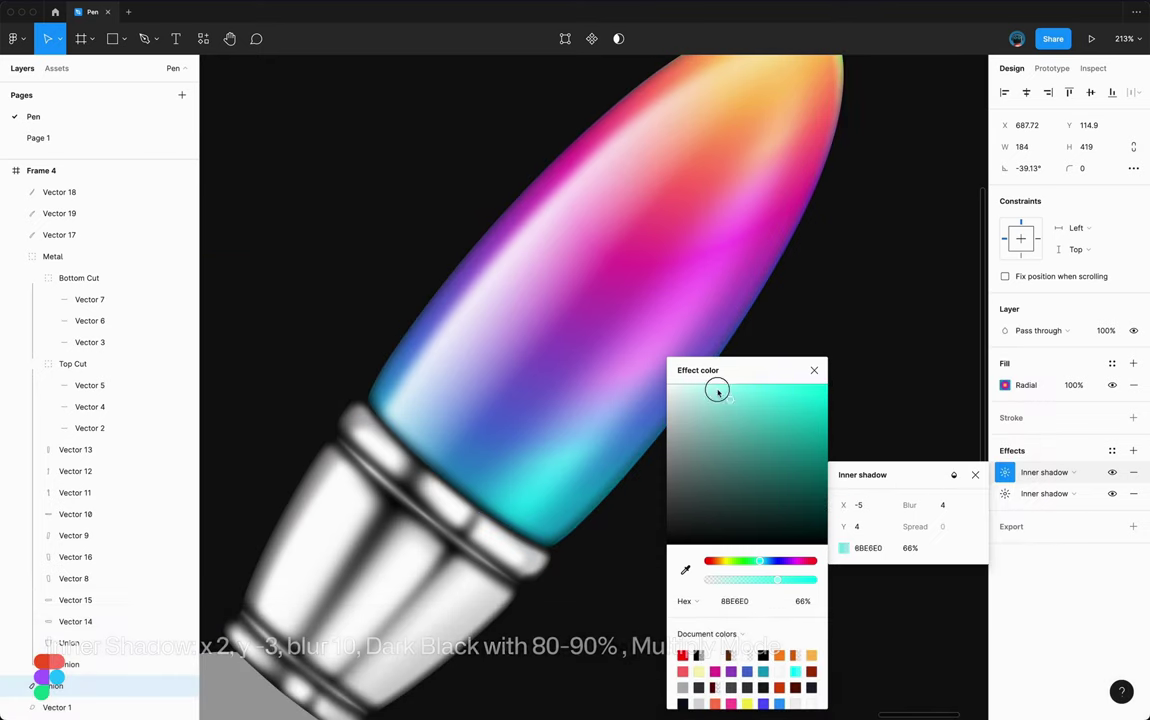
{"action": "mouse_move", "coordinate": [719, 388]}
{"action": "left_mouse_down"}
{"action": "mouse_move", "coordinate": [827, 449]}
{"action": "mouse_move", "coordinate": [822, 376]}
{"action": "left_mouse_up"}
{"action": "key", "text": "Escape"}
{"action": "scroll", "coordinate": [814, 342], "scroll_direction": "right", "scroll_amount": 2}
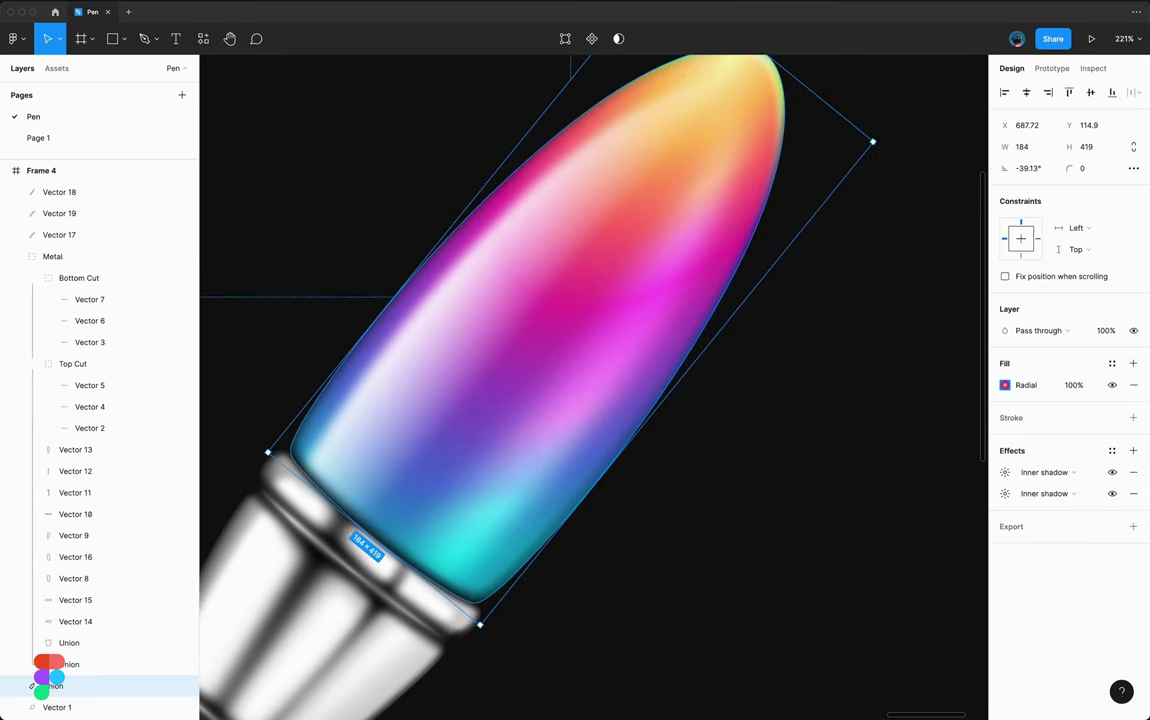
- Set the first inner shadow to 50% opacity, a deep teal colour and blur 8
{"action": "left_click", "coordinate": [1005, 472]}
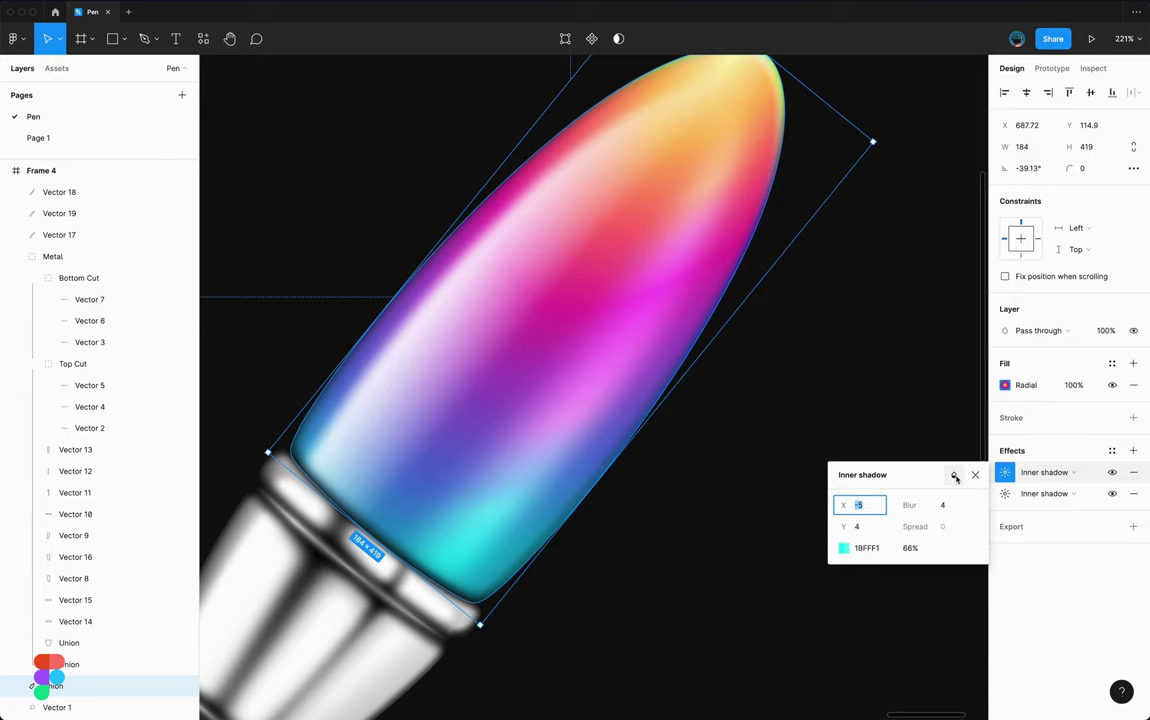
{"action": "left_click", "coordinate": [908, 548]}
{"action": "type", "text": "50"}
{"action": "left_click", "coordinate": [843, 548]}
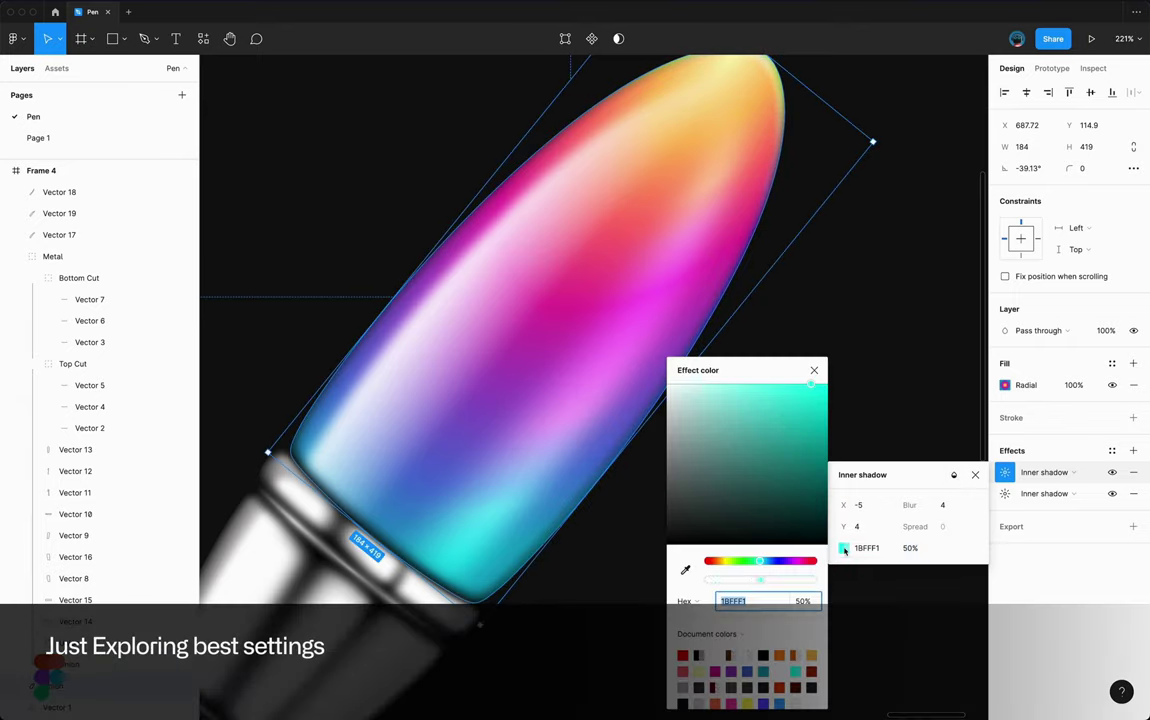
{"action": "left_click", "coordinate": [755, 383]}
{"action": "left_click", "coordinate": [955, 475]}
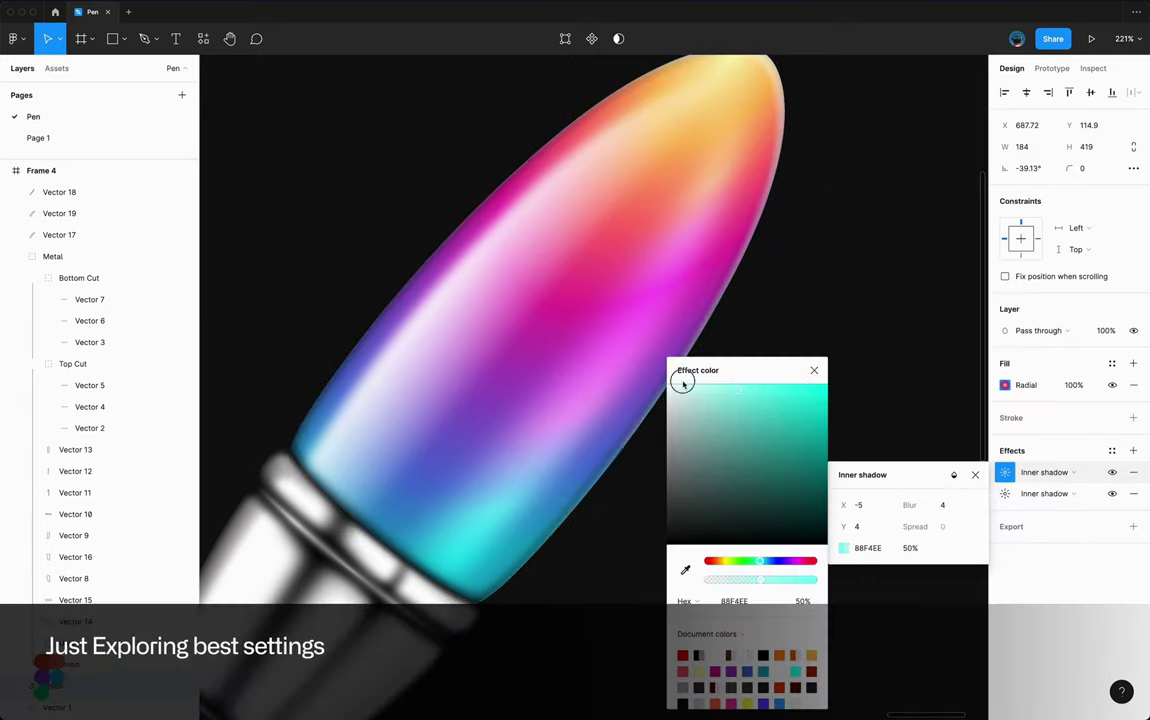
{"action": "left_click_drag", "start_coordinate": [683, 385], "coordinate": [827, 455]}
{"action": "left_click_drag", "start_coordinate": [910, 505], "coordinate": [962, 509]}
- Set the cyan glow shadow to light cyan 83FFF8 with X offset 0, and re-enable it
{"action": "left_click", "coordinate": [953, 475]}
{"action": "left_click", "coordinate": [988, 472]}
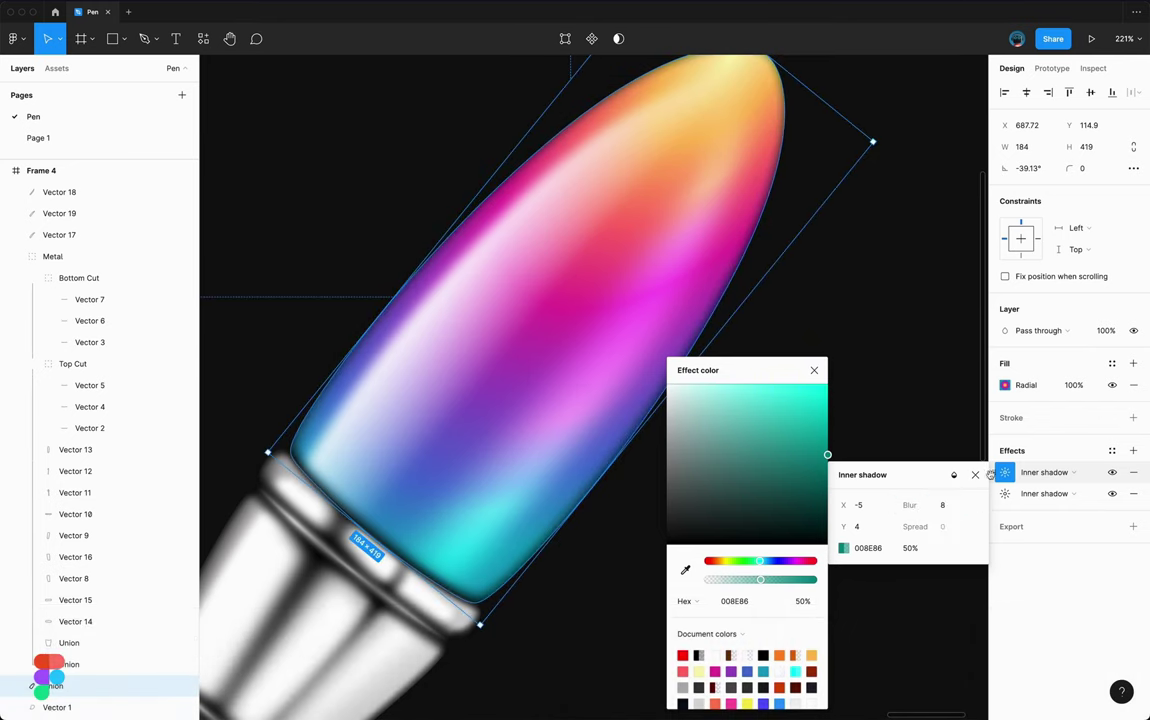
{"action": "left_click", "coordinate": [1112, 493]}
{"action": "left_click", "coordinate": [910, 548]}
{"action": "type", "text": "60"}
{"action": "key", "text": "Return"}
{"action": "left_click", "coordinate": [795, 671]}
{"action": "left_click", "coordinate": [942, 505]}
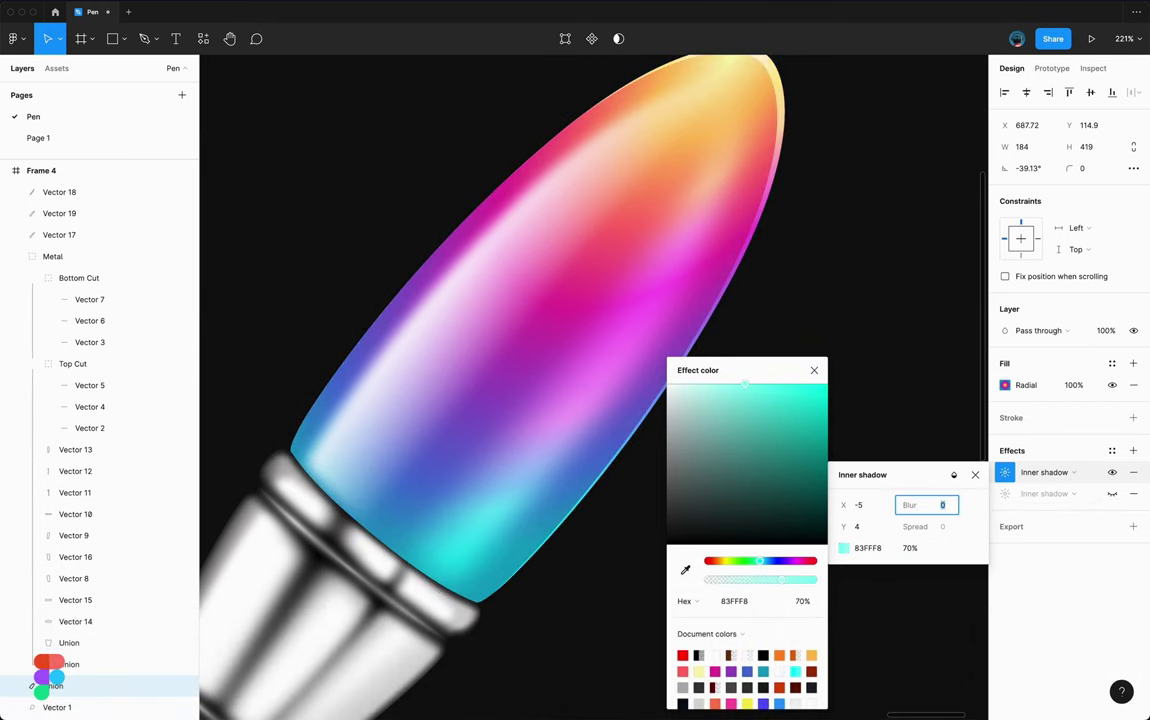
{"action": "mouse_move", "coordinate": [843, 526]}
{"action": "left_mouse_down"}
{"action": "mouse_move", "coordinate": [829, 521]}
{"action": "mouse_move", "coordinate": [847, 506]}
{"action": "left_mouse_up"}
{"action": "left_click", "coordinate": [860, 527]}
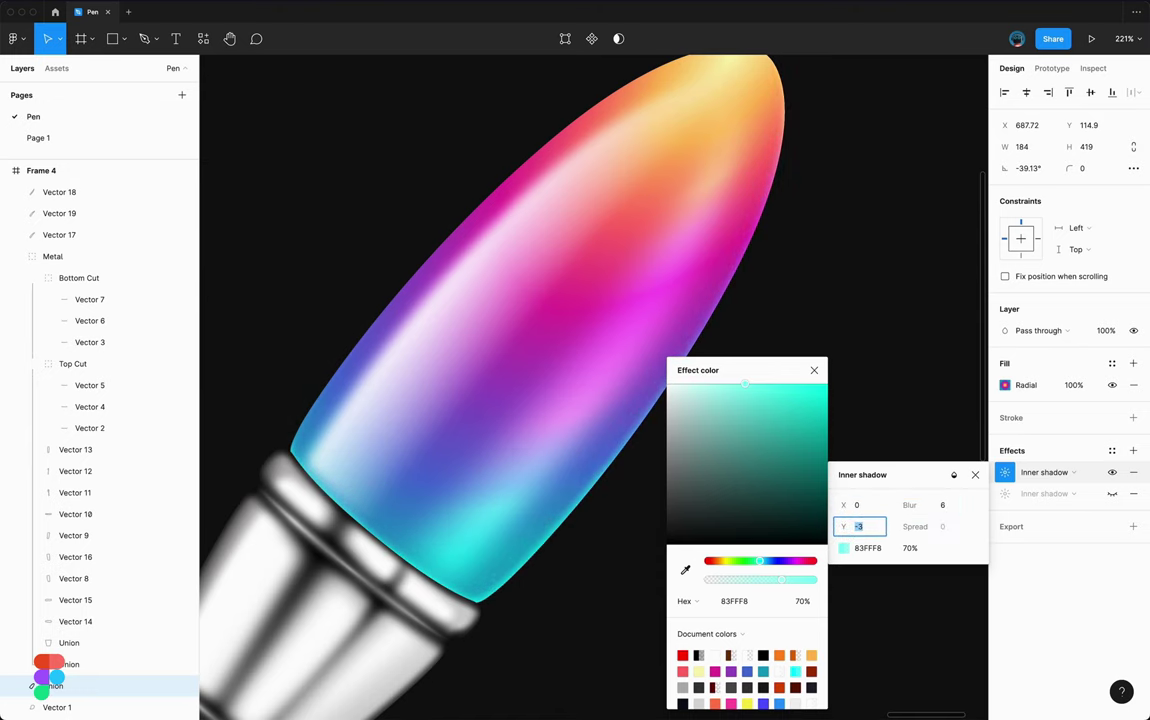
{"action": "left_click", "coordinate": [1070, 493]}
{"action": "left_click", "coordinate": [1112, 493]}
- Move the black inner shadow above the cyan glow and enlarge its X and Y offsets
{"action": "left_click_drag", "start_coordinate": [1001, 495], "coordinate": [995, 470]}
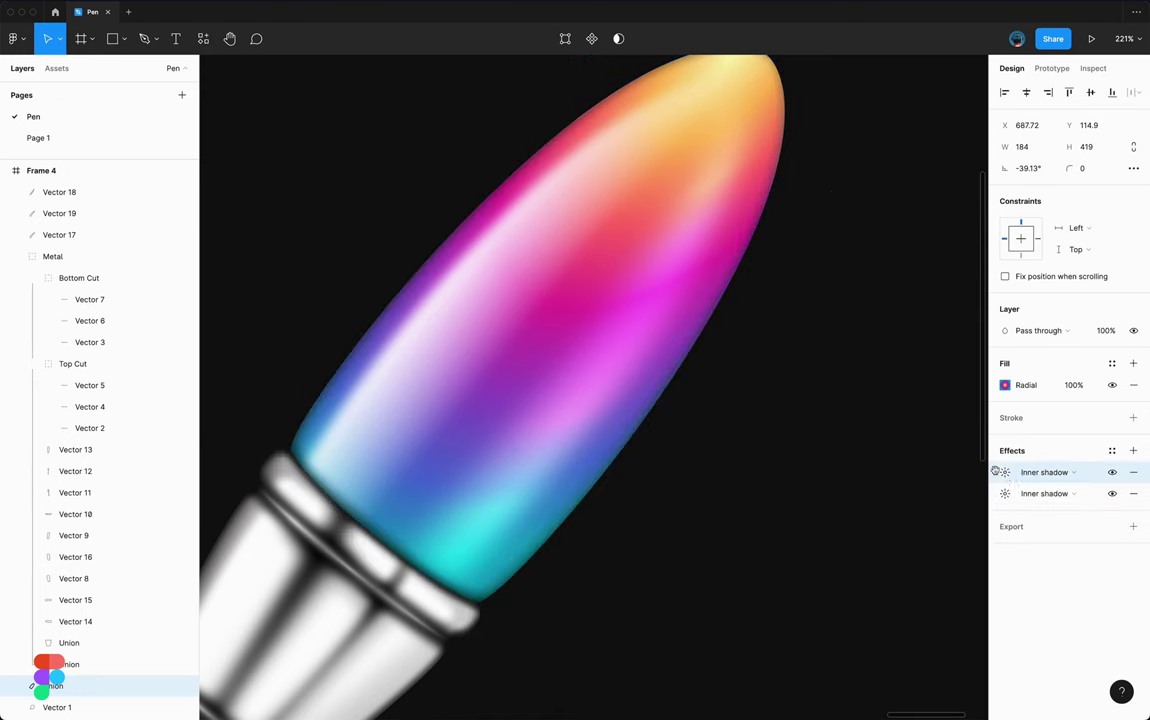
{"action": "left_click", "coordinate": [1005, 472]}
{"action": "left_click", "coordinate": [908, 547]}
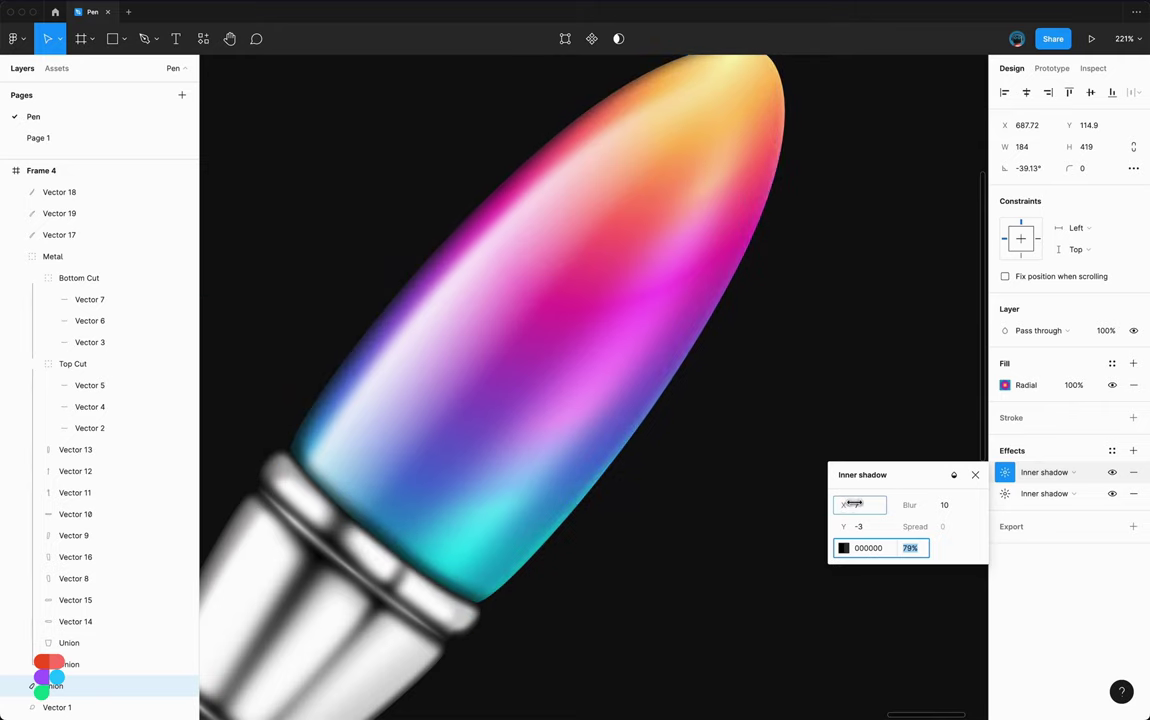
{"action": "left_click_drag", "start_coordinate": [853, 504], "coordinate": [856, 526]}
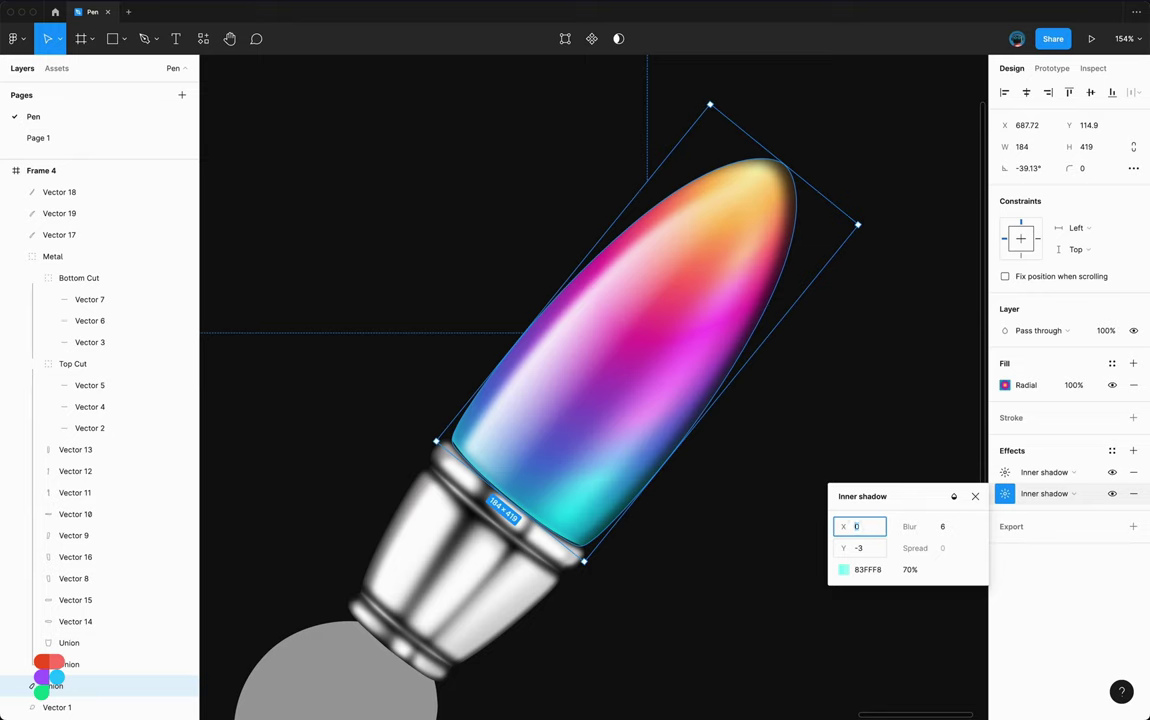
{"action": "key", "text": "Tab"}
{"action": "left_click_drag", "start_coordinate": [846, 548], "coordinate": [851, 549]}
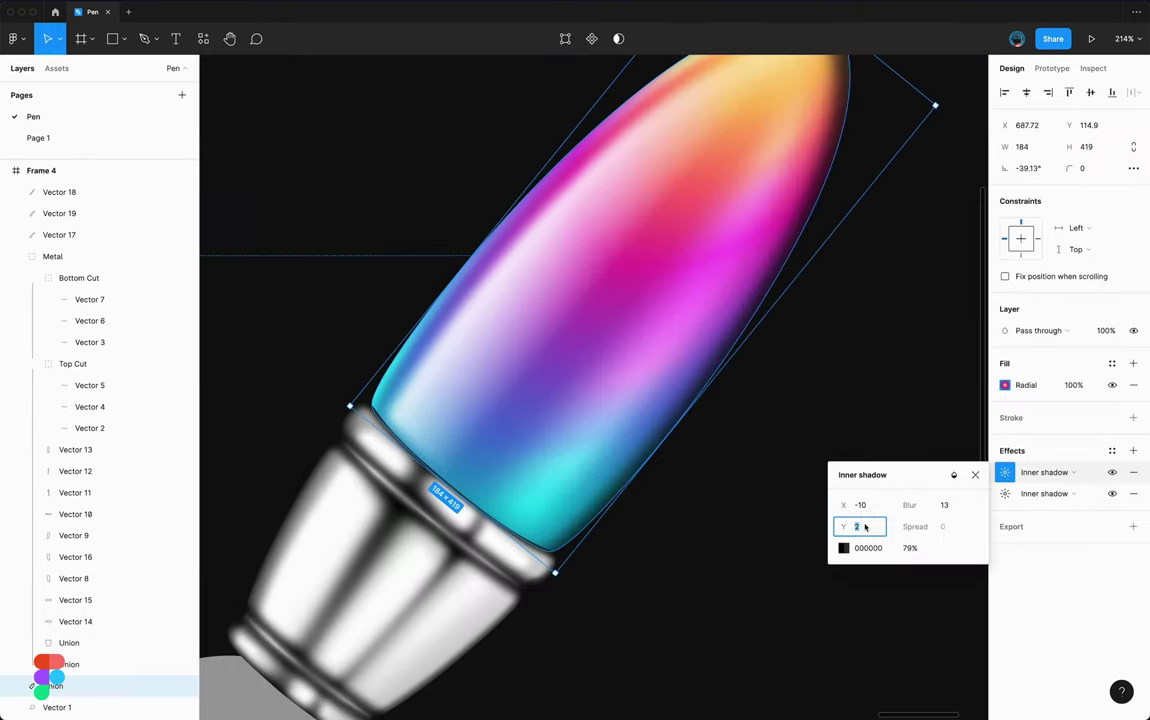
{"action": "left_click_drag", "start_coordinate": [843, 505], "coordinate": [845, 524]}
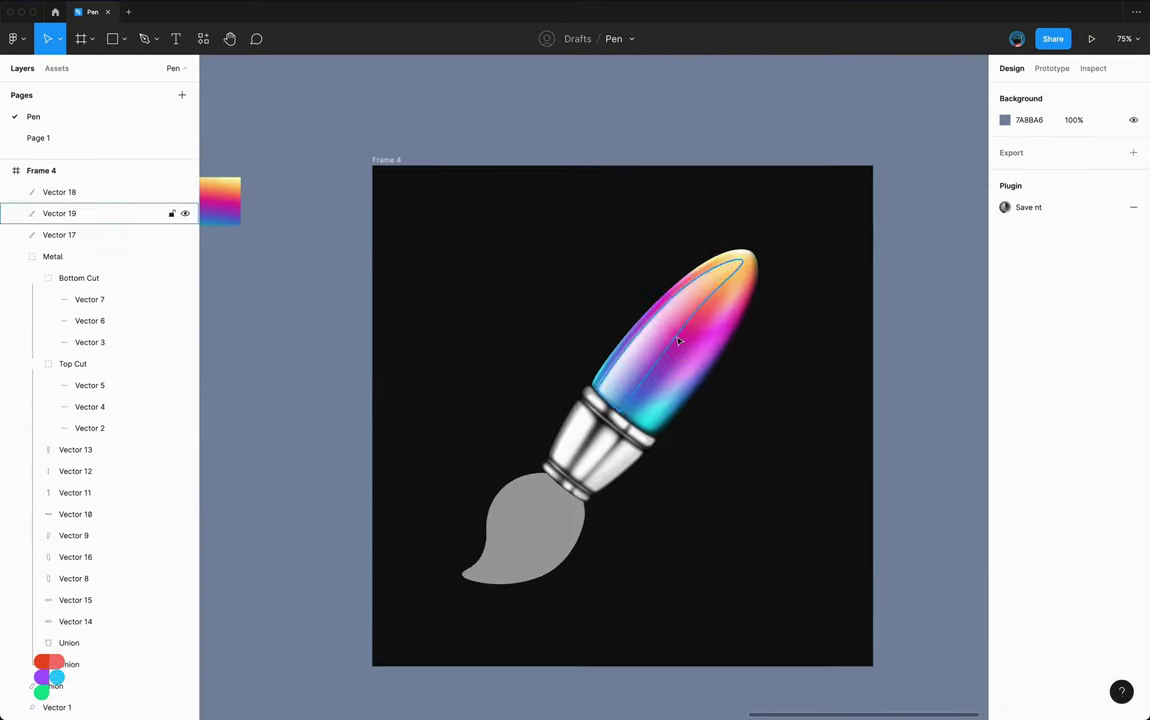
- Draw the first red strand curves down the right side and centre of the sketched bristles
{"action": "left_click", "coordinate": [622, 377]}
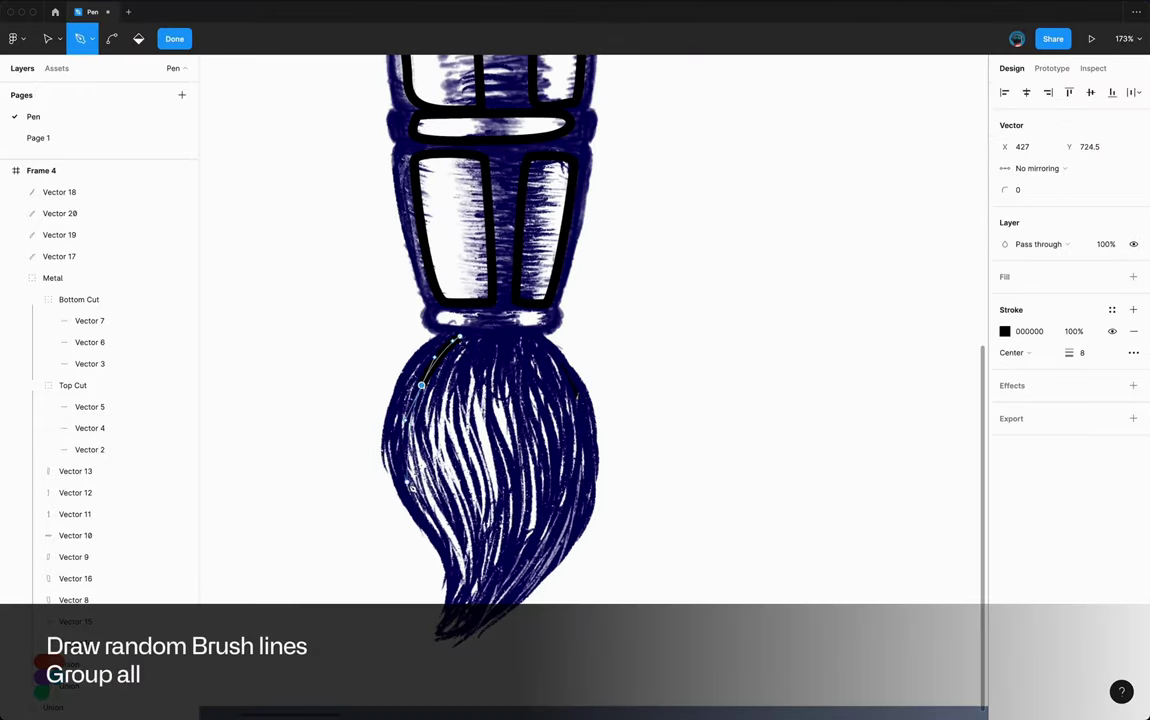
{"action": "key", "text": "Escape"}
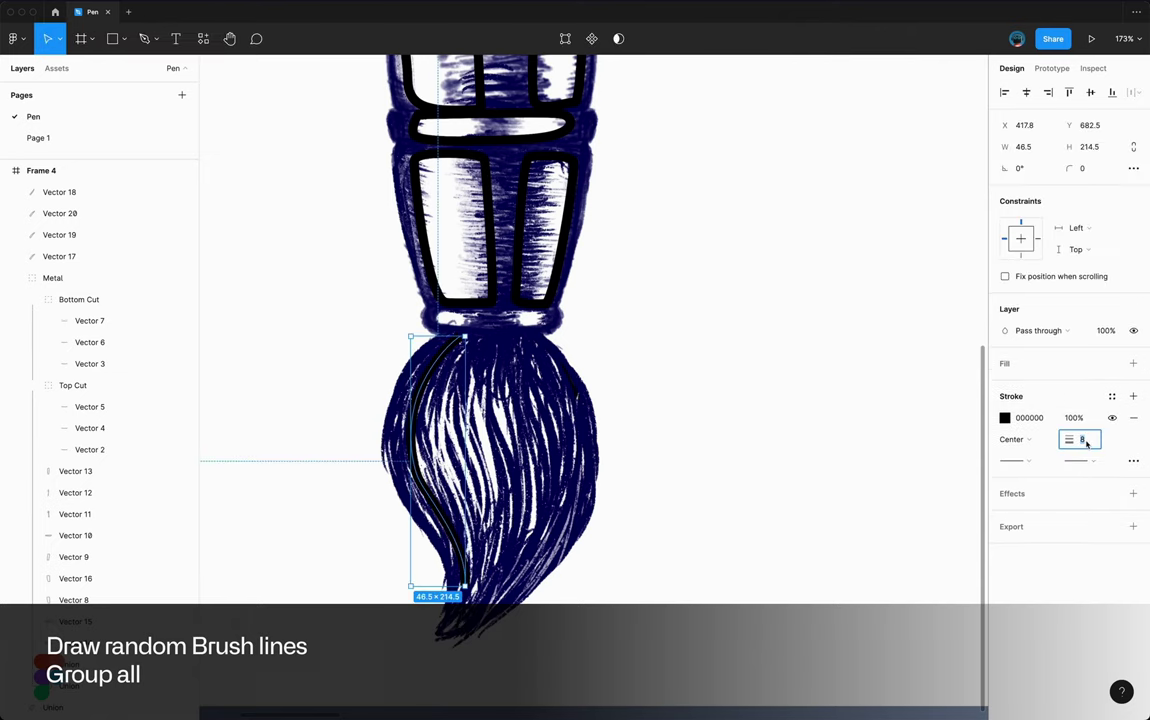
{"action": "left_click", "coordinate": [523, 335]}
{"action": "left_click", "coordinate": [540, 532]}
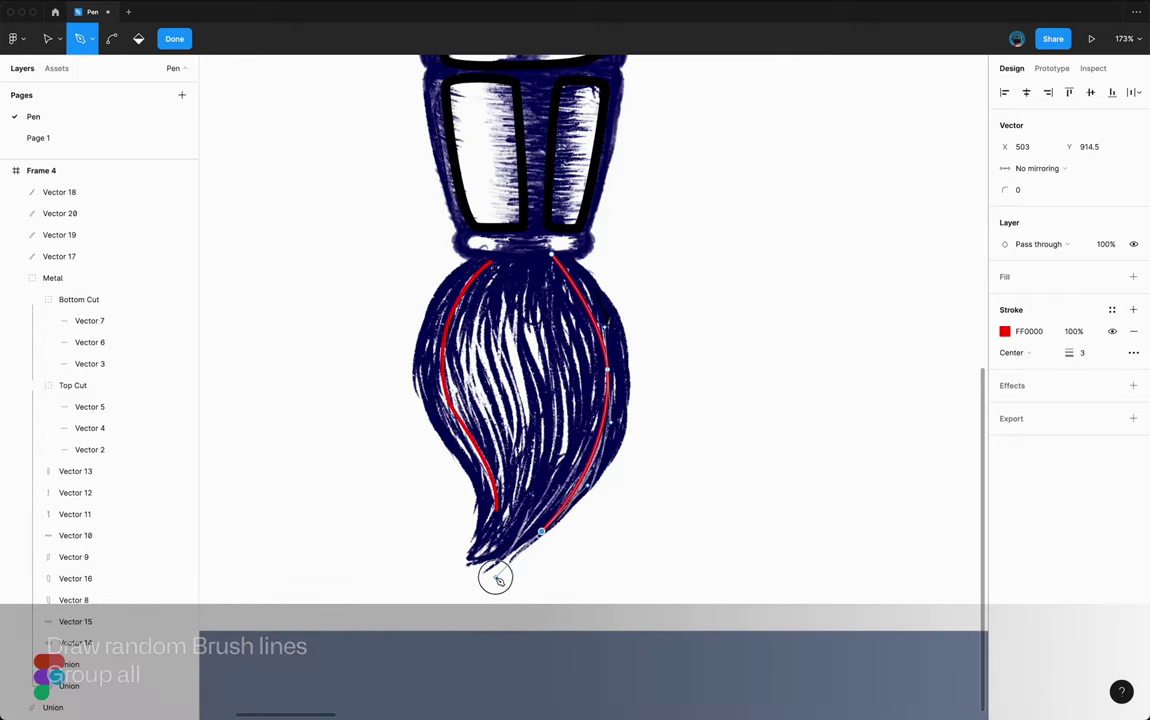
{"action": "key", "text": "Escape"}
{"action": "key", "text": "p"}
{"action": "left_click", "coordinate": [510, 258]}
{"action": "left_click", "coordinate": [470, 340]}
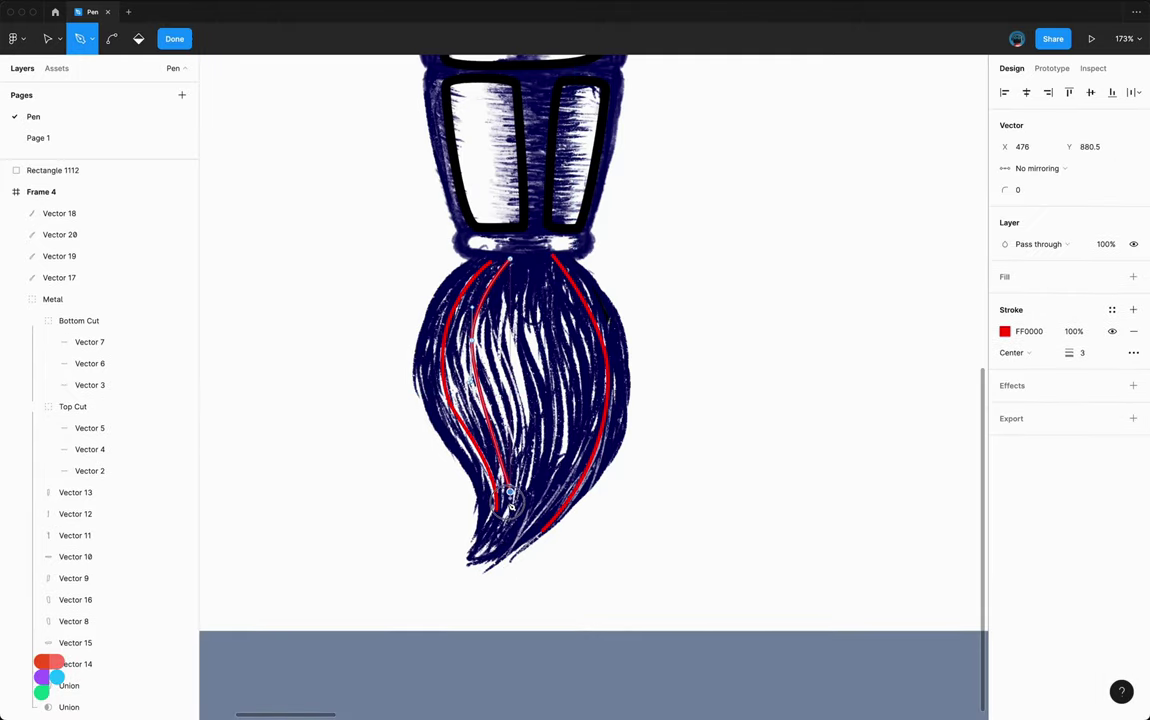
{"action": "key", "text": "Escape"}
{"action": "left_click", "coordinate": [472, 404]}
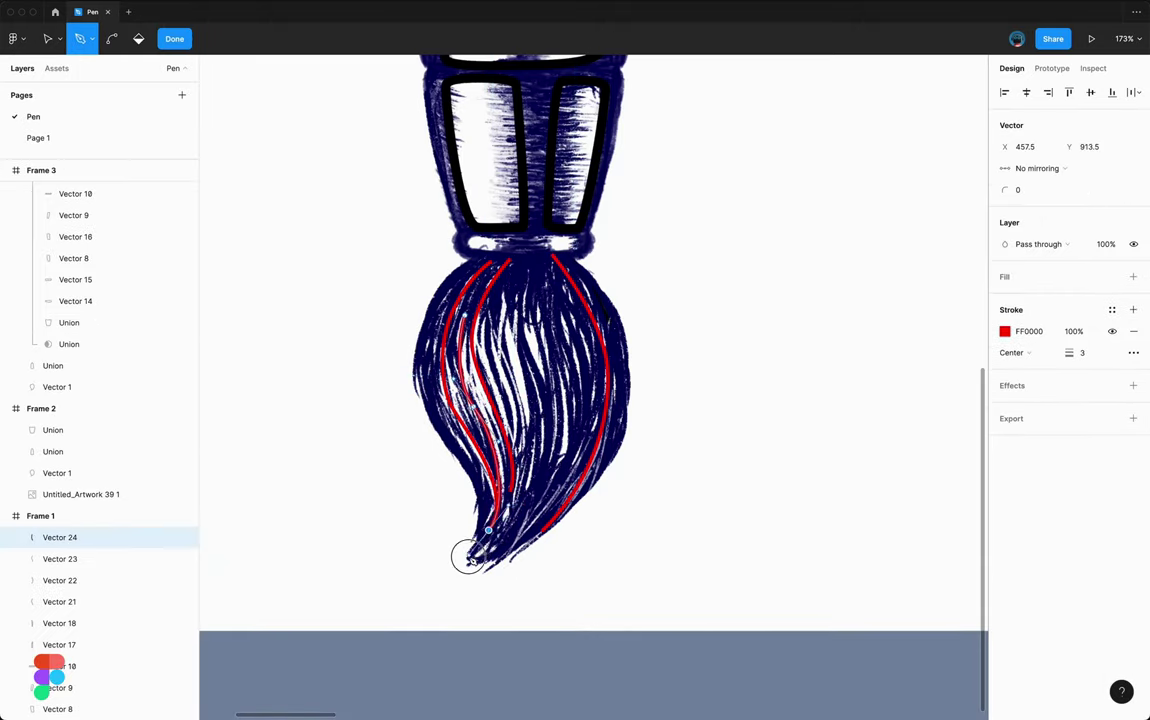
{"action": "key", "text": "Escape"}
{"action": "key", "text": "p"}
{"action": "left_click", "coordinate": [512, 257]}
{"action": "left_click", "coordinate": [505, 345]}
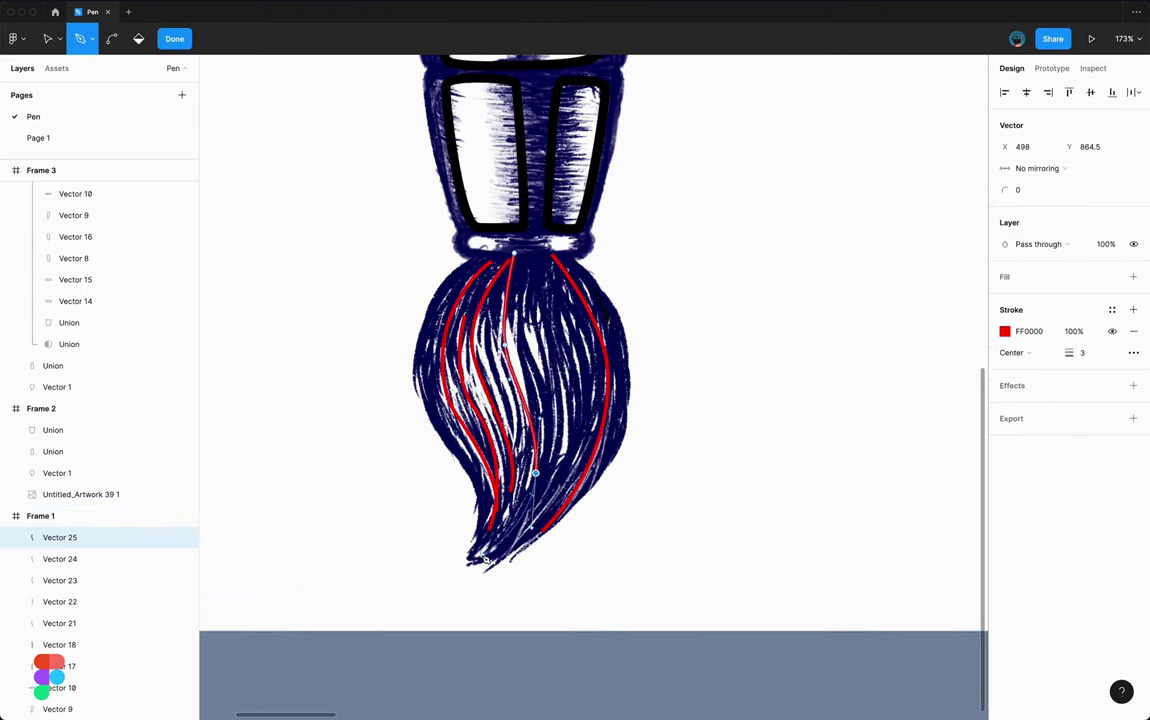
{"action": "left_click", "coordinate": [485, 560]}
{"action": "key", "text": "Escape"}
- Draw more red strands from the brush top across the left and right bristles
{"action": "key", "text": "p"}
{"action": "left_click", "coordinate": [525, 255]}
{"action": "left_click", "coordinate": [540, 346]}
{"action": "key", "text": "Escape"}
{"action": "key", "text": "p"}
{"action": "left_click", "coordinate": [542, 255]}
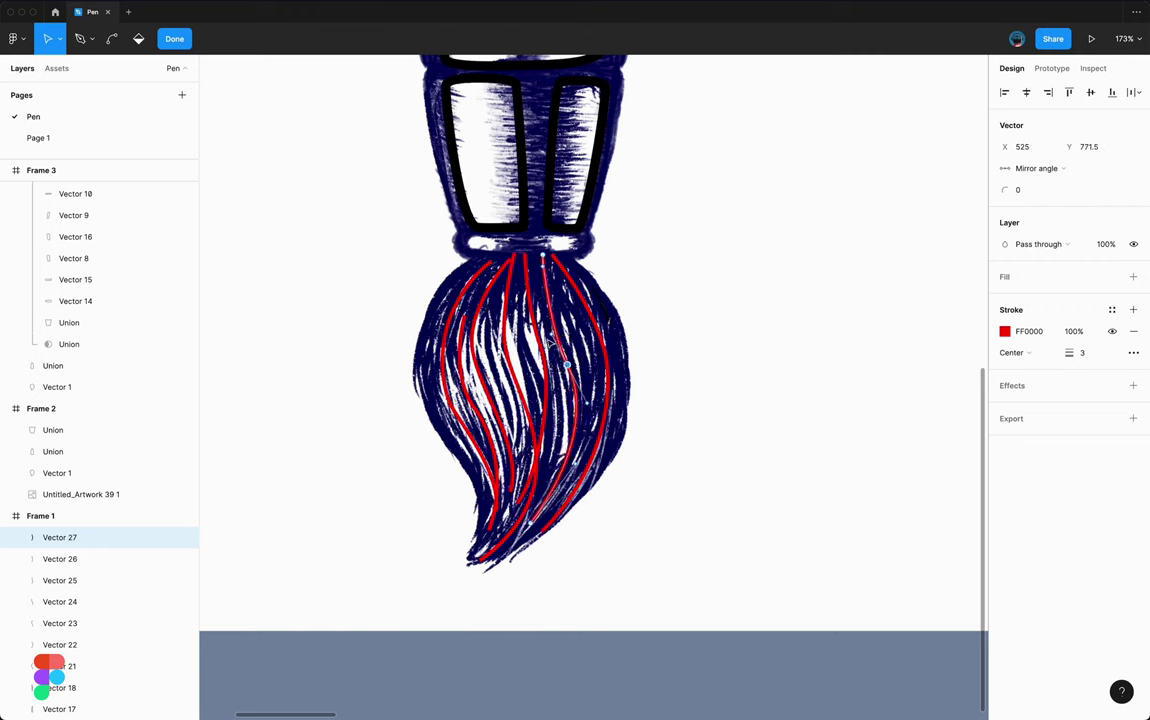
{"action": "key", "text": "Escape"}
{"action": "key", "text": "Escape"}
{"action": "left_click", "coordinate": [589, 440]}
{"action": "left_click", "coordinate": [567, 521]}
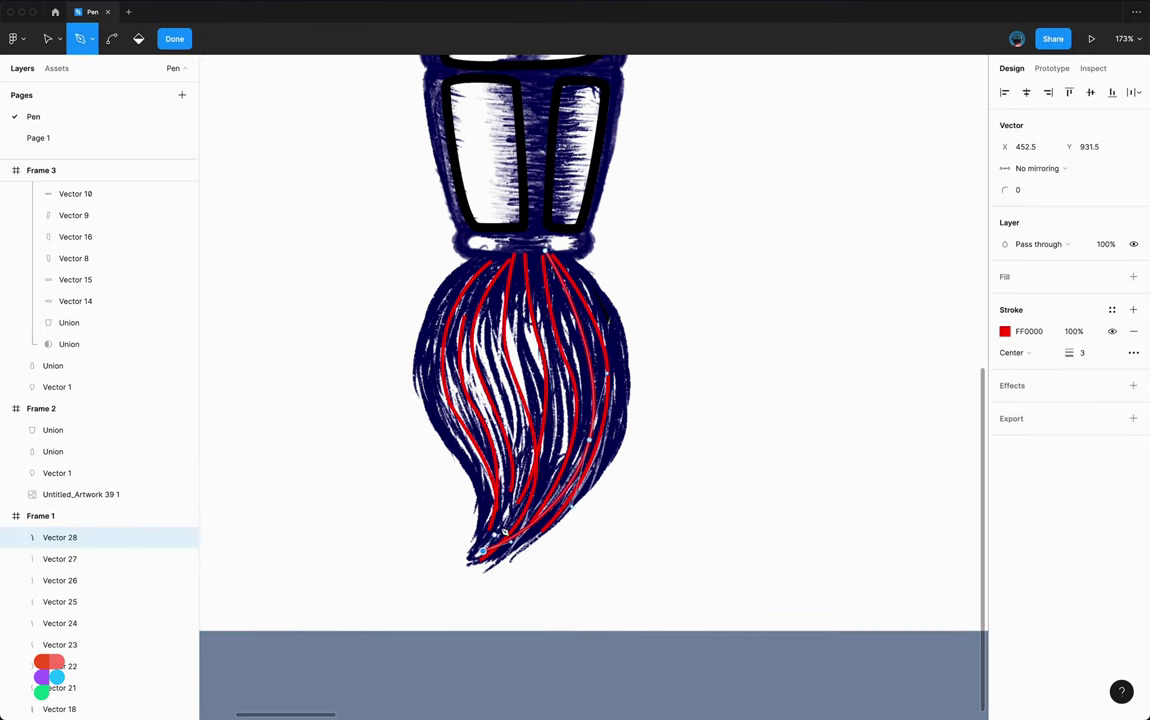
{"action": "key", "text": "Escape"}
{"action": "key", "text": "p"}
{"action": "left_click", "coordinate": [590, 297]}
{"action": "key", "text": "Escape"}
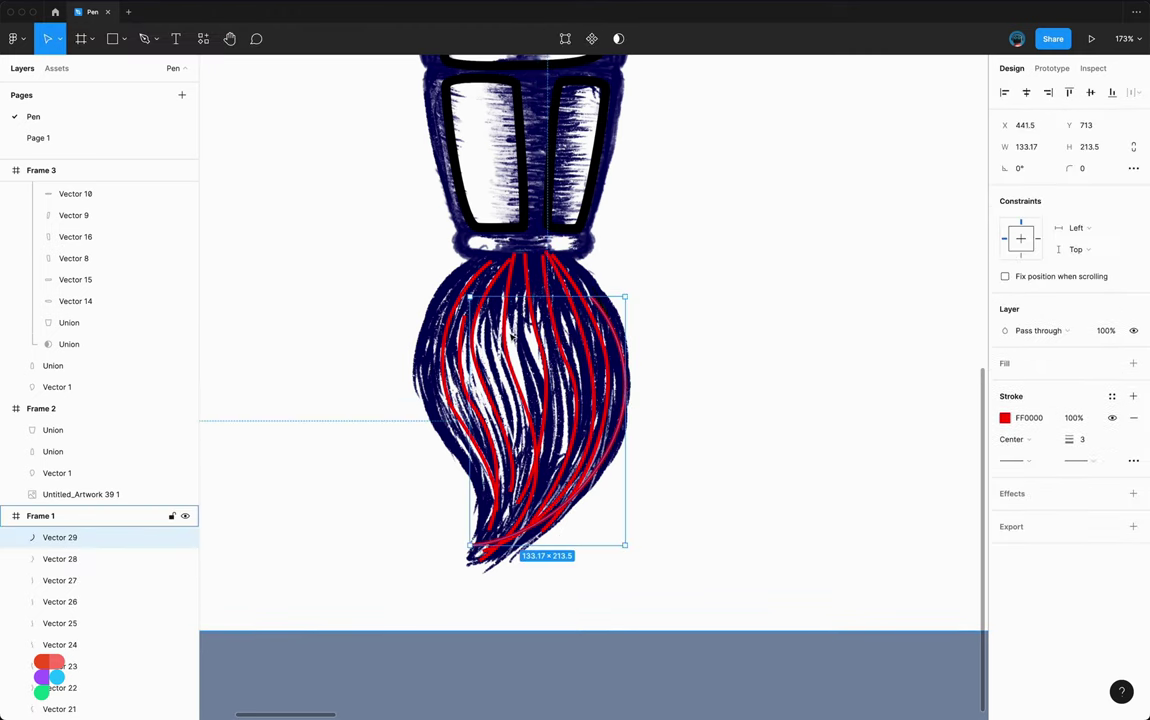
{"action": "key", "text": "p"}
{"action": "left_click", "coordinate": [461, 267]}
{"action": "key", "text": "Escape"}
{"action": "key", "text": "p"}
{"action": "left_click", "coordinate": [445, 405]}
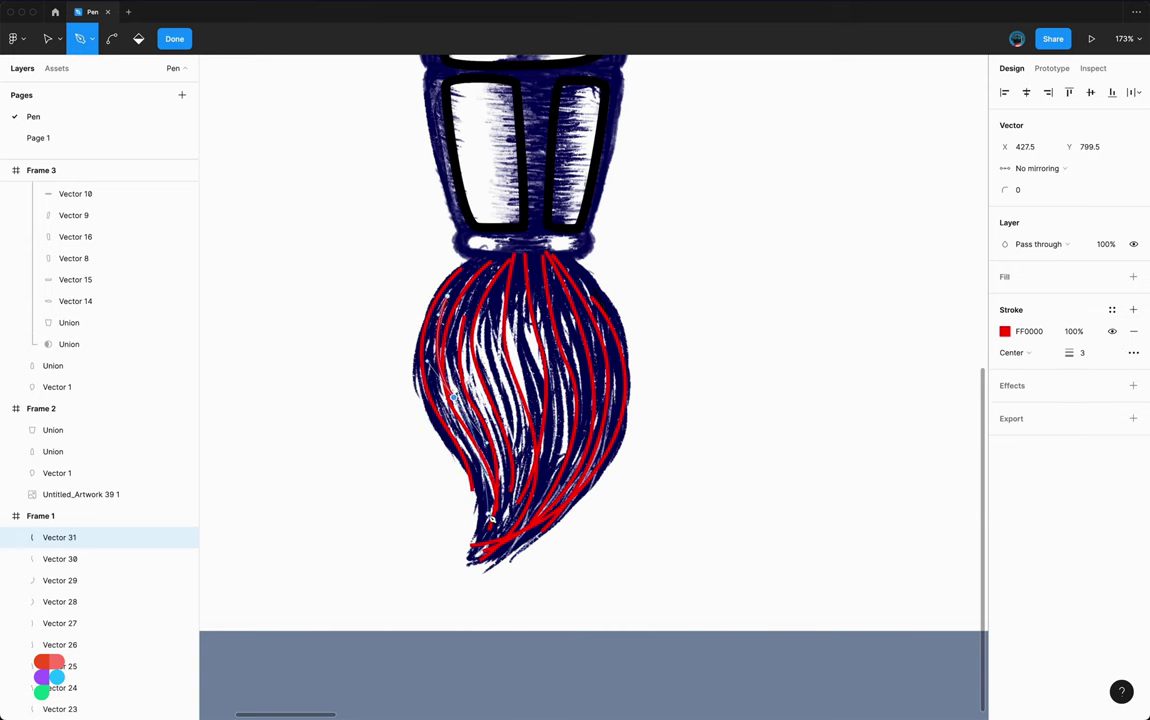
{"action": "key", "text": "Escape"}
{"action": "key", "text": "p"}
{"action": "left_click", "coordinate": [478, 257]}
{"action": "key", "text": "Escape"}
- Touch up one strand's points, then marquee-select all the red strand vectors
{"action": "double_click", "coordinate": [514, 380]}
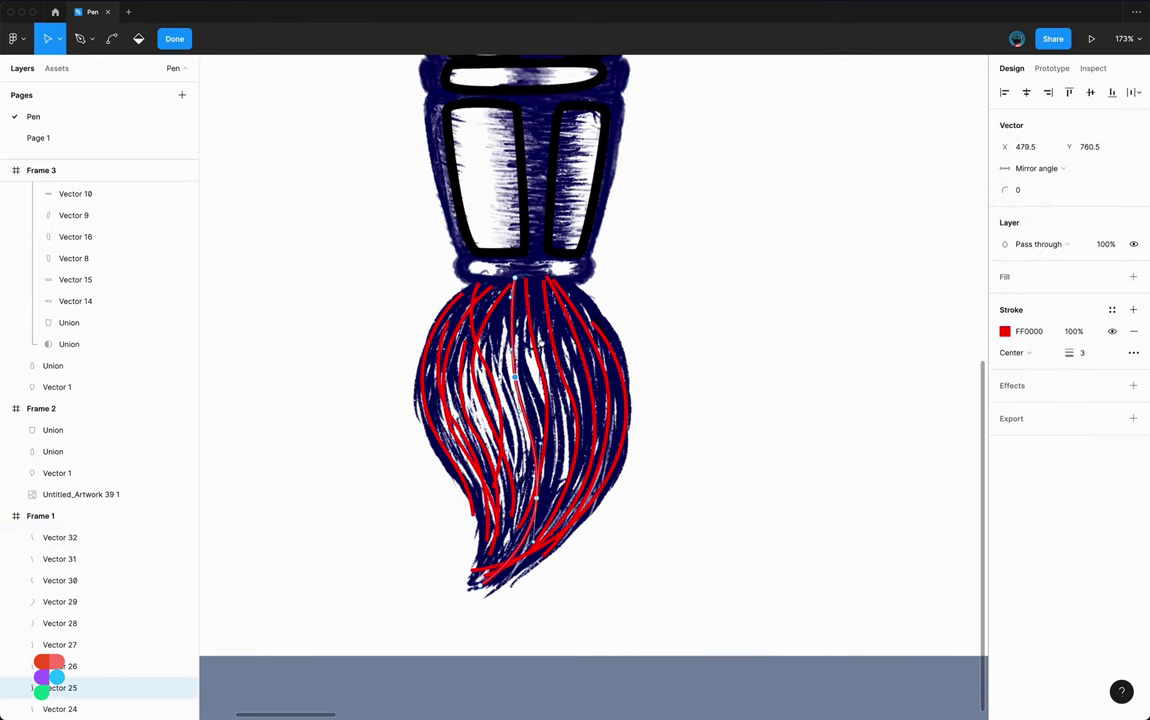
{"action": "scroll", "coordinate": [514, 392], "scroll_direction": "up", "scroll_amount": 2}
{"action": "key", "text": "Escape"}
{"action": "scroll", "coordinate": [550, 360], "scroll_direction": "down", "scroll_amount": 5}
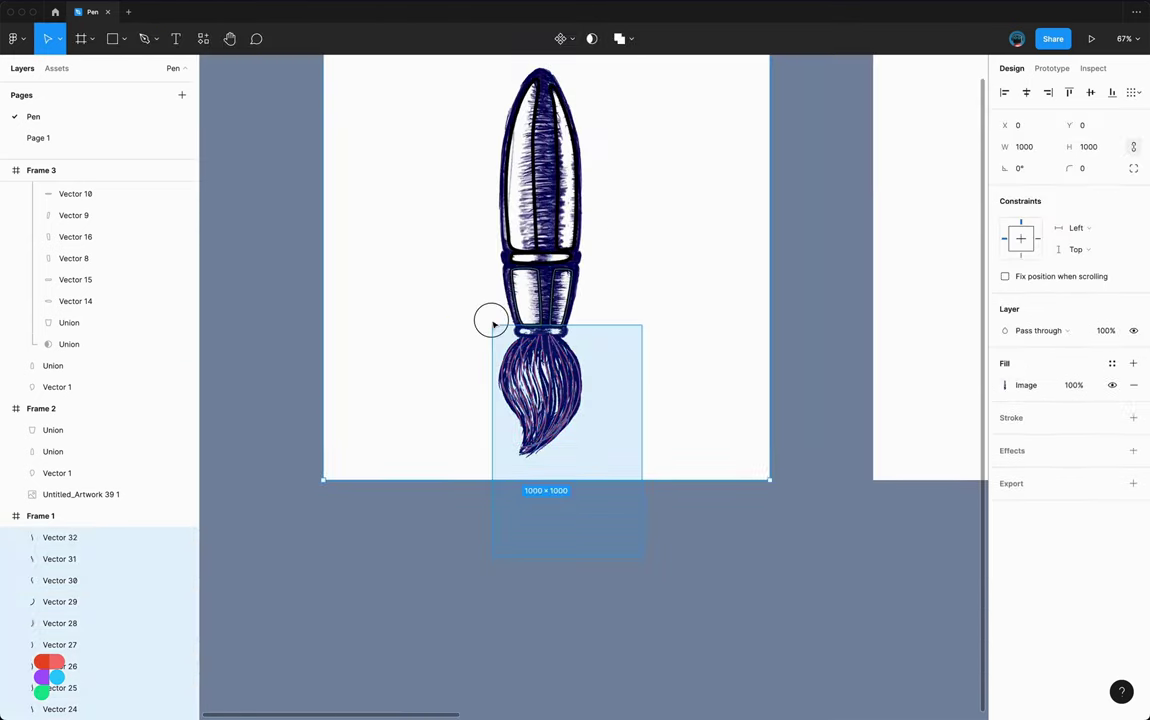
{"action": "left_click_drag", "start_coordinate": [642, 560], "coordinate": [490, 322]}
- Paste a copy of the grey brush head in place and mask it with the original head
{"action": "left_click", "coordinate": [1012, 482]}
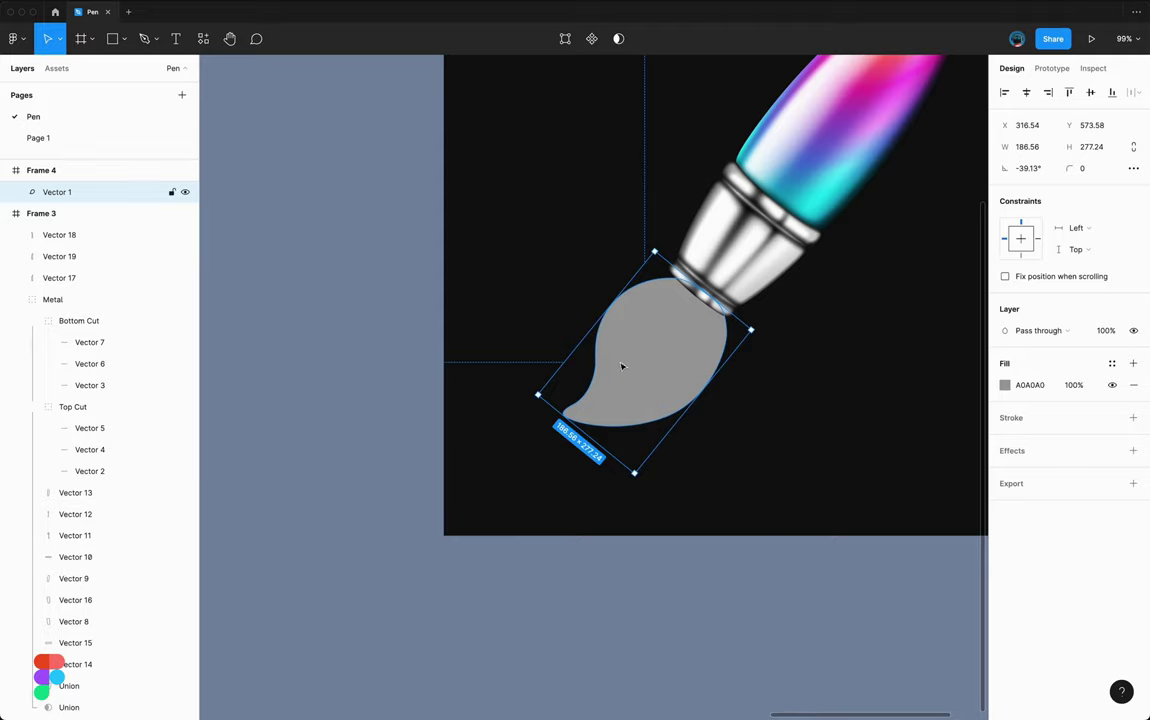
{"action": "right_click", "coordinate": [641, 312]}
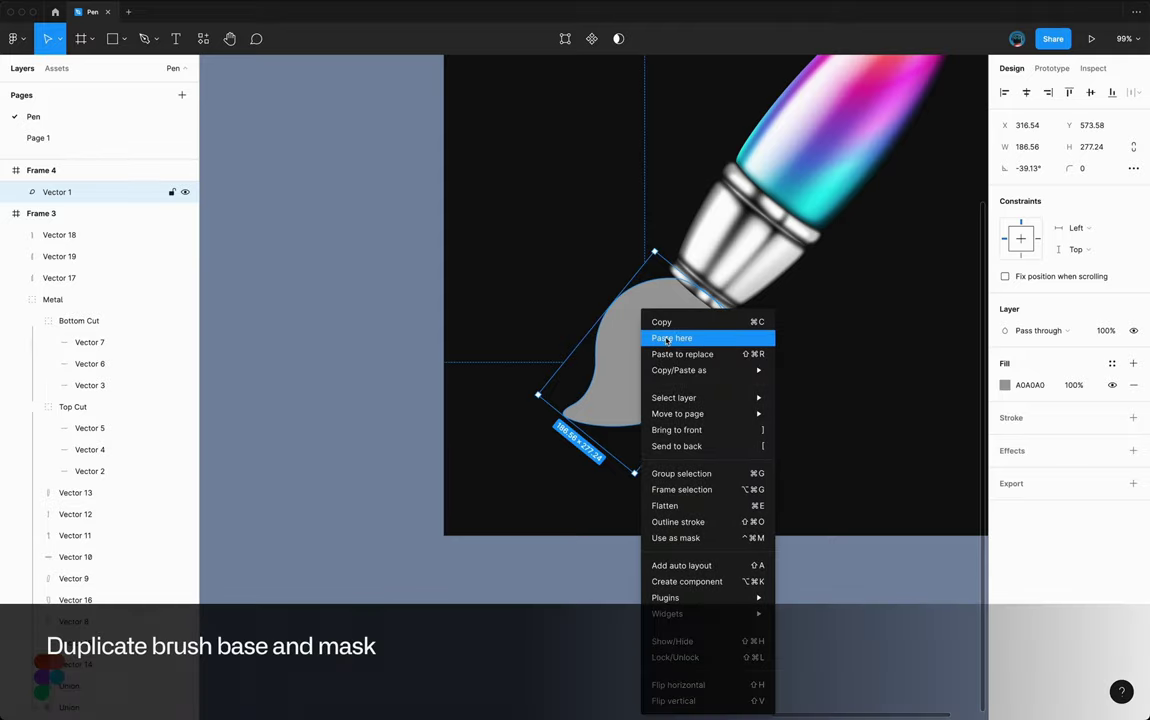
{"action": "left_click", "coordinate": [667, 340]}
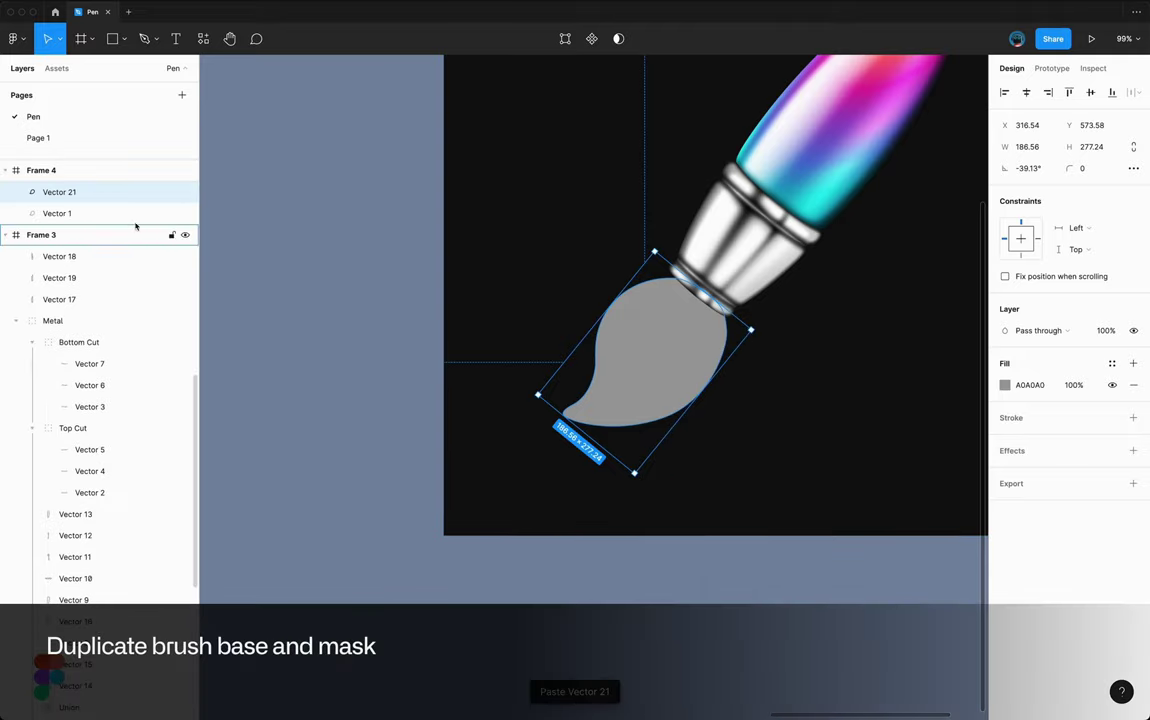
{"action": "left_click", "coordinate": [136, 213], "text": "shift"}
{"action": "left_click", "coordinate": [618, 38]}
{"action": "key", "text": "Escape"}
{"action": "double_click", "coordinate": [683, 364]}
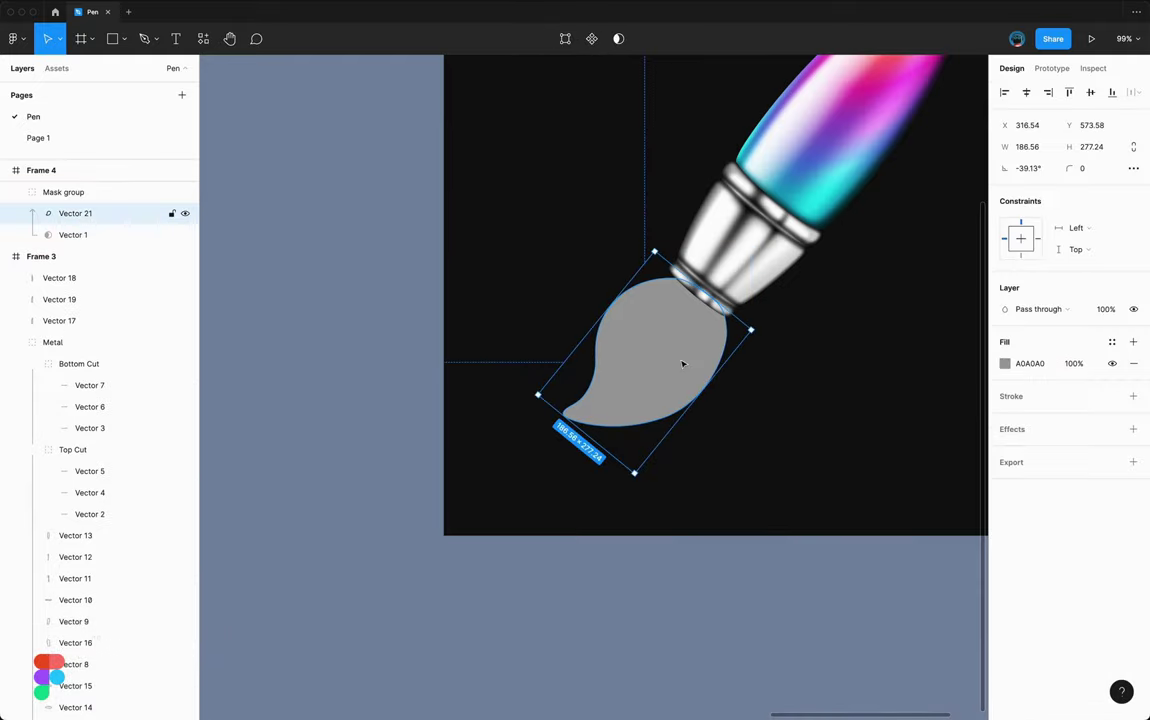
- Paste the red strand group into Frame 4 and rotate it -39° to fit the brush
{"action": "key", "text": "ctrl+v"}
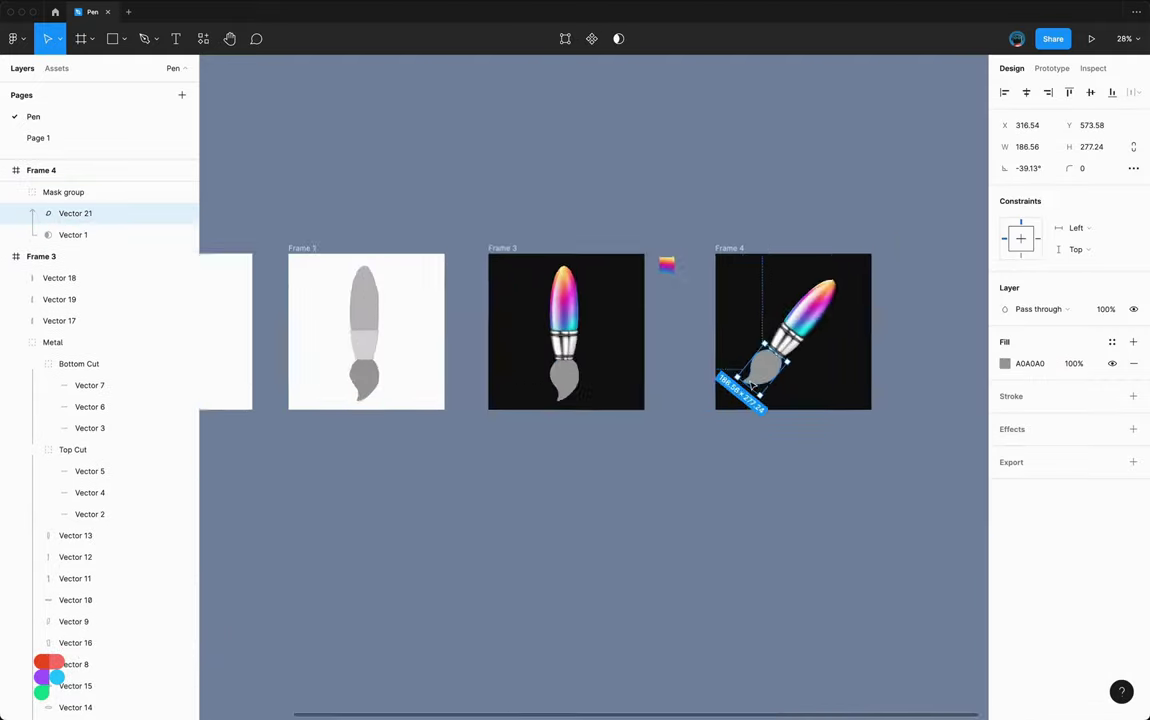
{"action": "key", "text": "ctrl+v"}
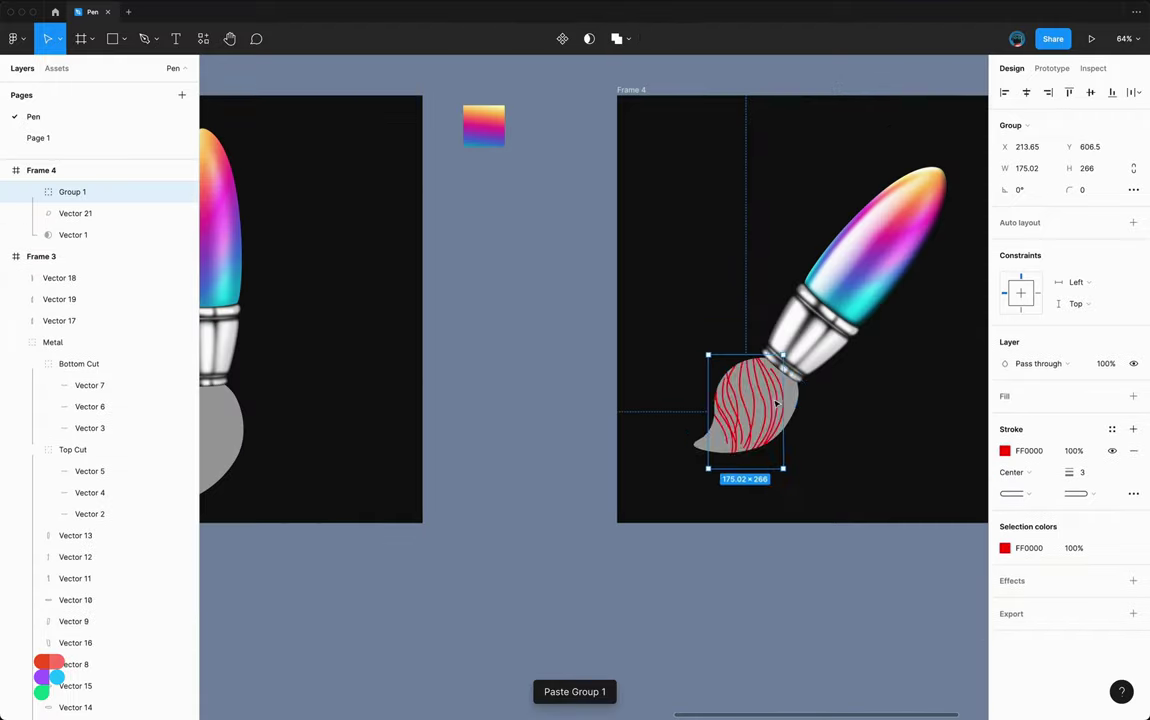
{"action": "left_click_drag", "start_coordinate": [855, 369], "coordinate": [860, 386]}
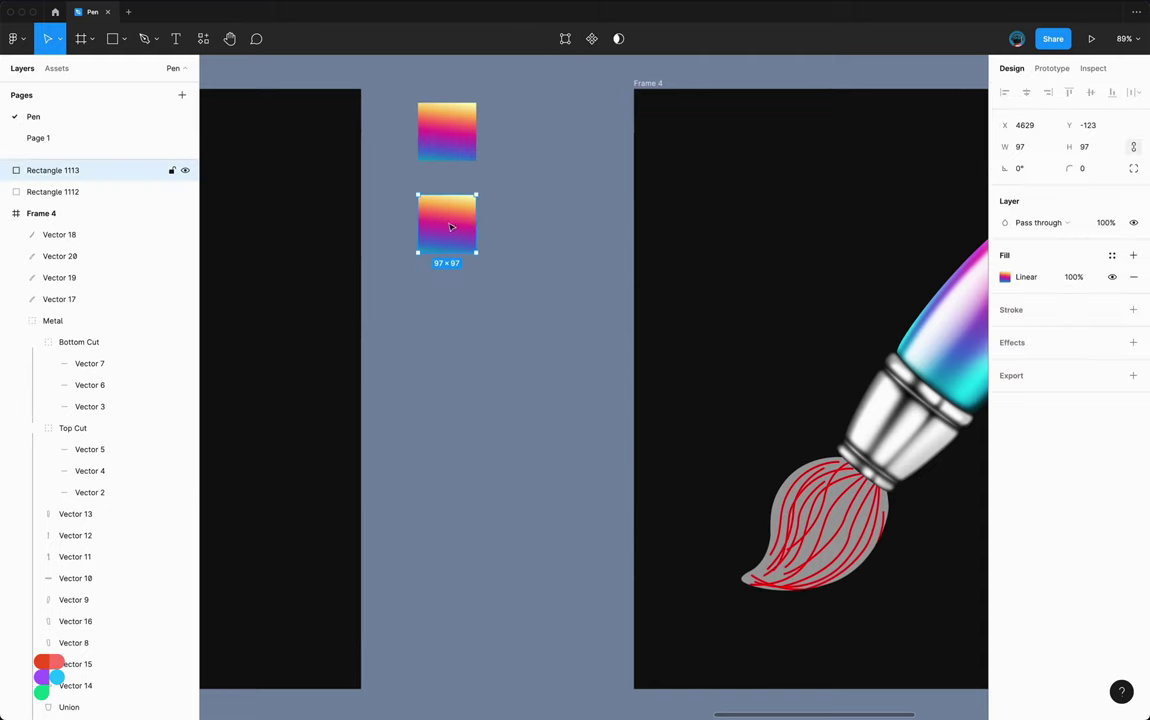
- Give Vector 21 a radial D8520E fill with a dark red outer stop instead of grey
{"action": "left_click", "coordinate": [520, 218]}
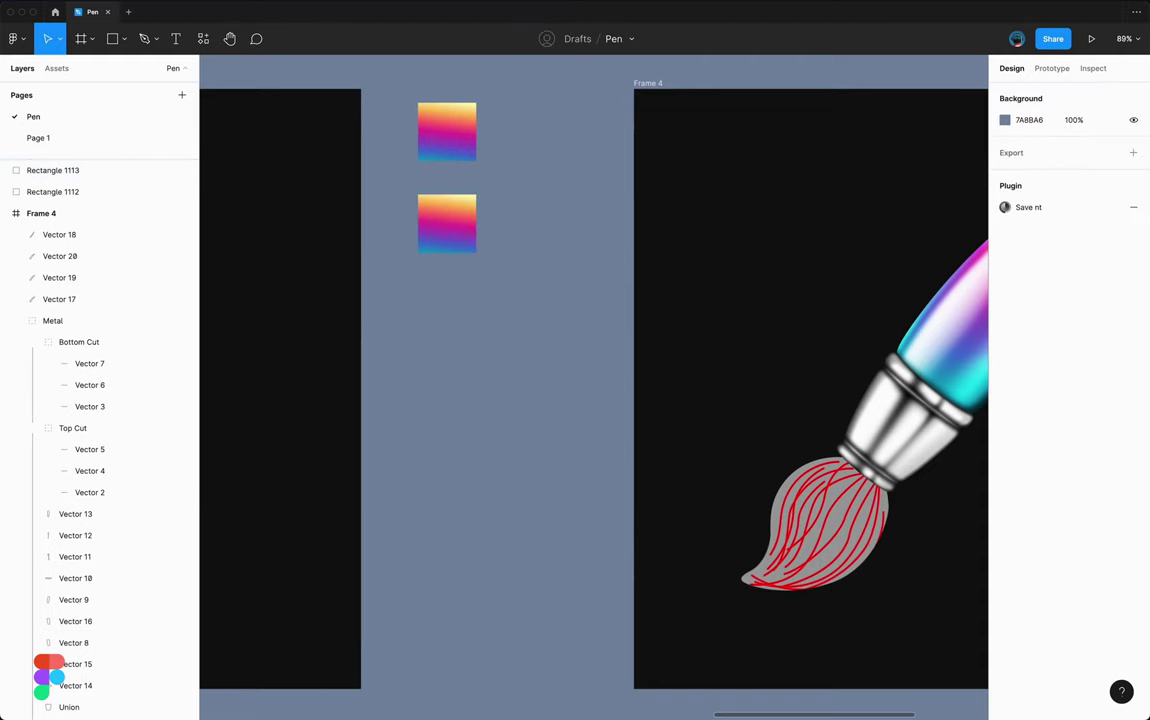
{"action": "left_click", "coordinate": [447, 222]}
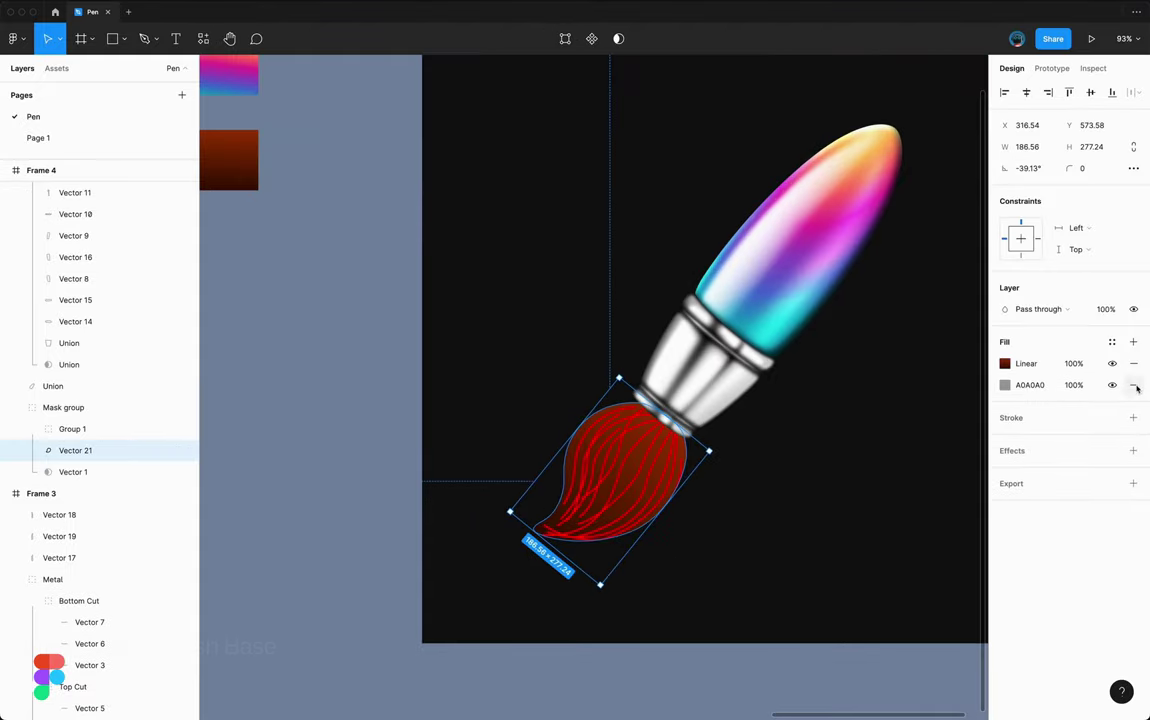
{"action": "left_click", "coordinate": [864, 320]}
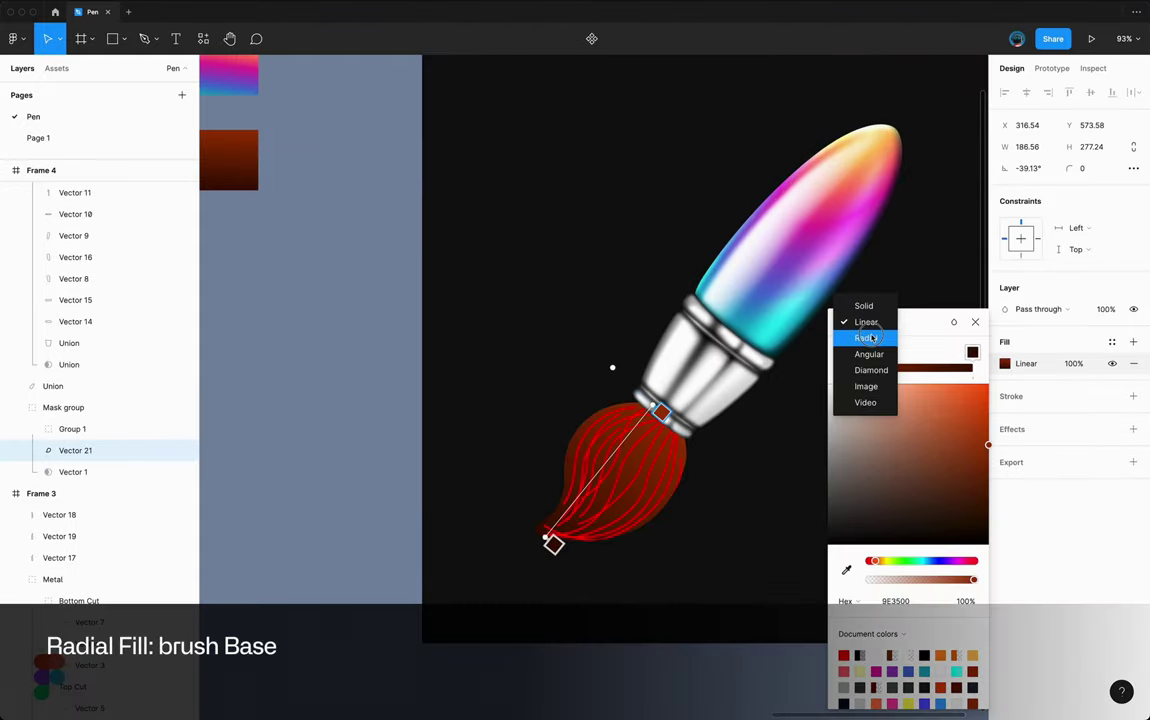
{"action": "left_click", "coordinate": [553, 540]}
{"action": "left_click", "coordinate": [990, 521]}
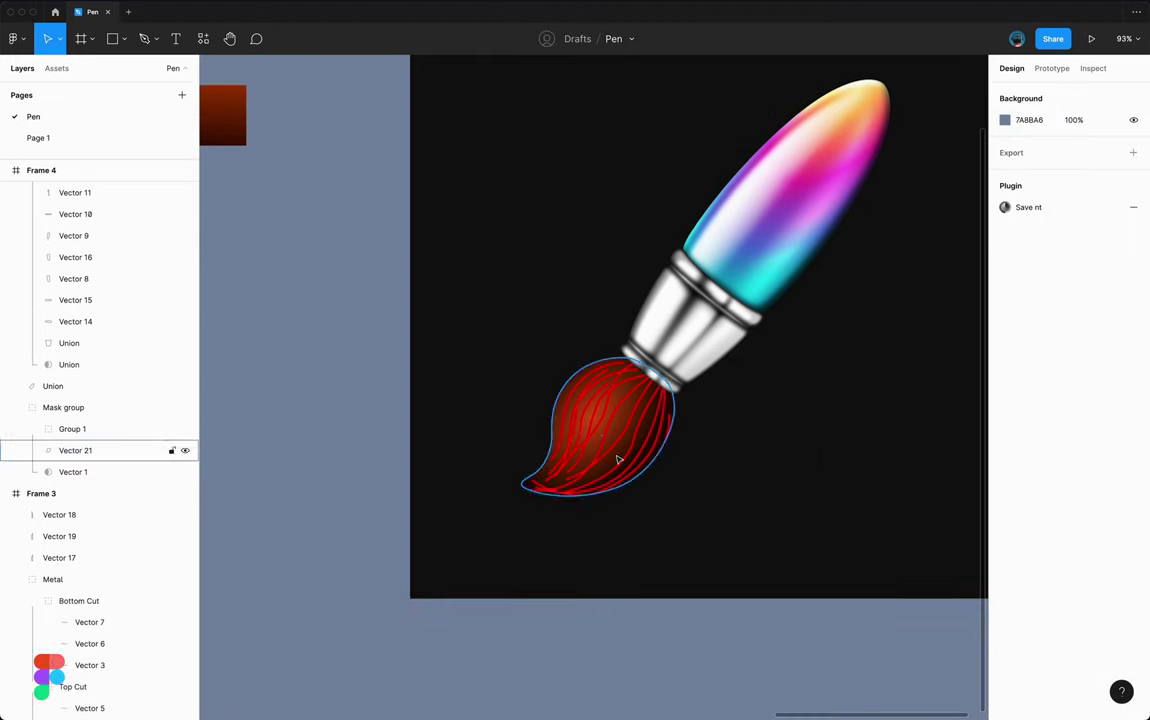
{"action": "left_click", "coordinate": [616, 457]}
{"action": "scroll", "coordinate": [640, 440], "scroll_direction": "up", "scroll_amount": 3}
{"action": "key", "text": "Escape"}
{"action": "scroll", "coordinate": [665, 405], "scroll_direction": "down", "scroll_amount": 1}
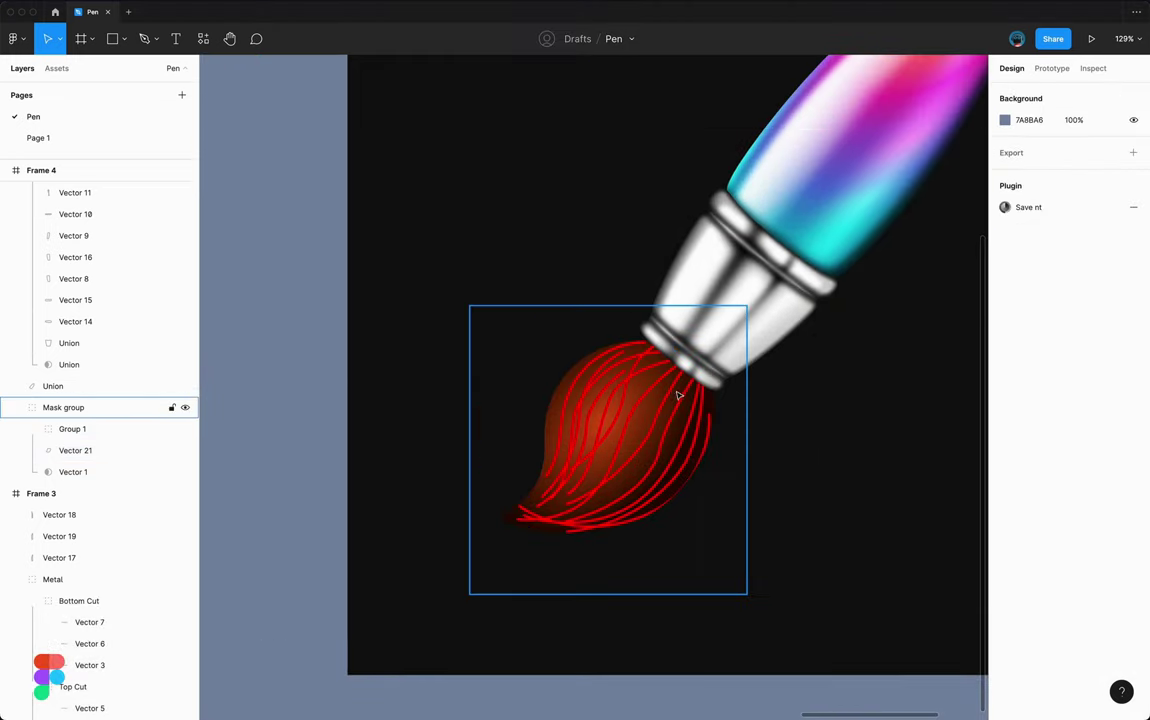
- Give Group 1 an orange linear-gradient stroke with adjusted stops and a Layer blur effect
{"action": "scroll", "coordinate": [655, 477], "scroll_direction": "down", "scroll_amount": 5}
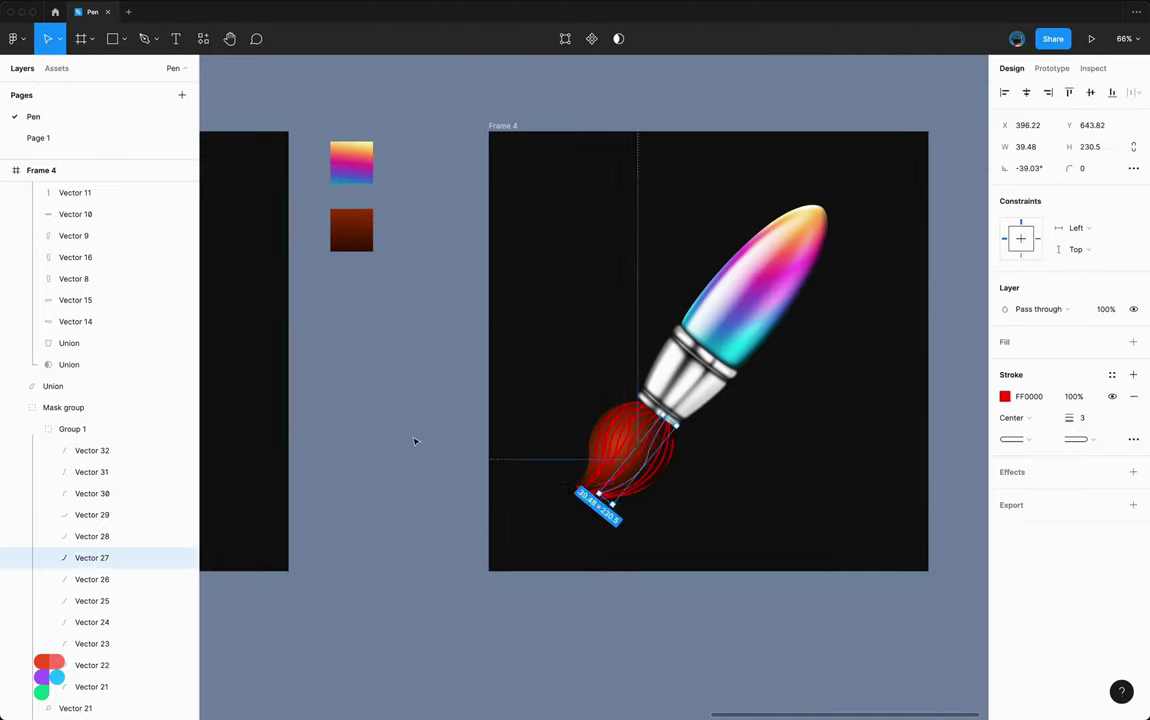
{"action": "left_click", "coordinate": [72, 428]}
{"action": "left_click", "coordinate": [1004, 450]}
{"action": "left_click", "coordinate": [877, 560]}
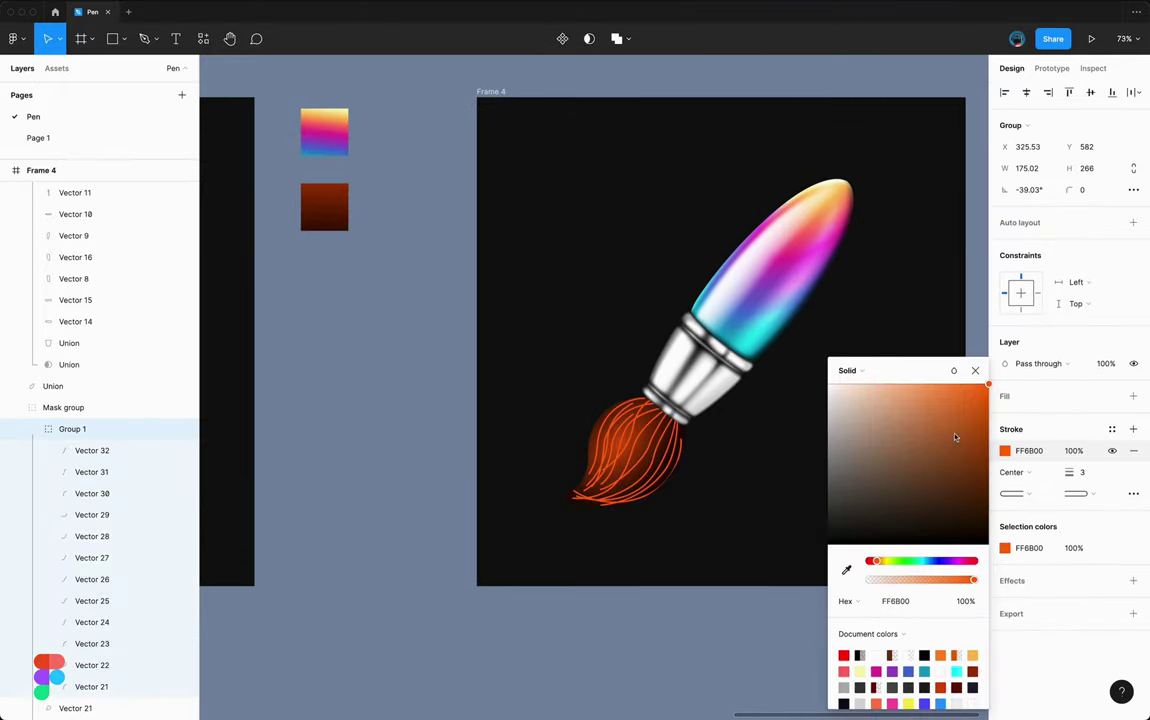
{"action": "left_click", "coordinate": [847, 370]}
{"action": "key", "text": "shift+2"}
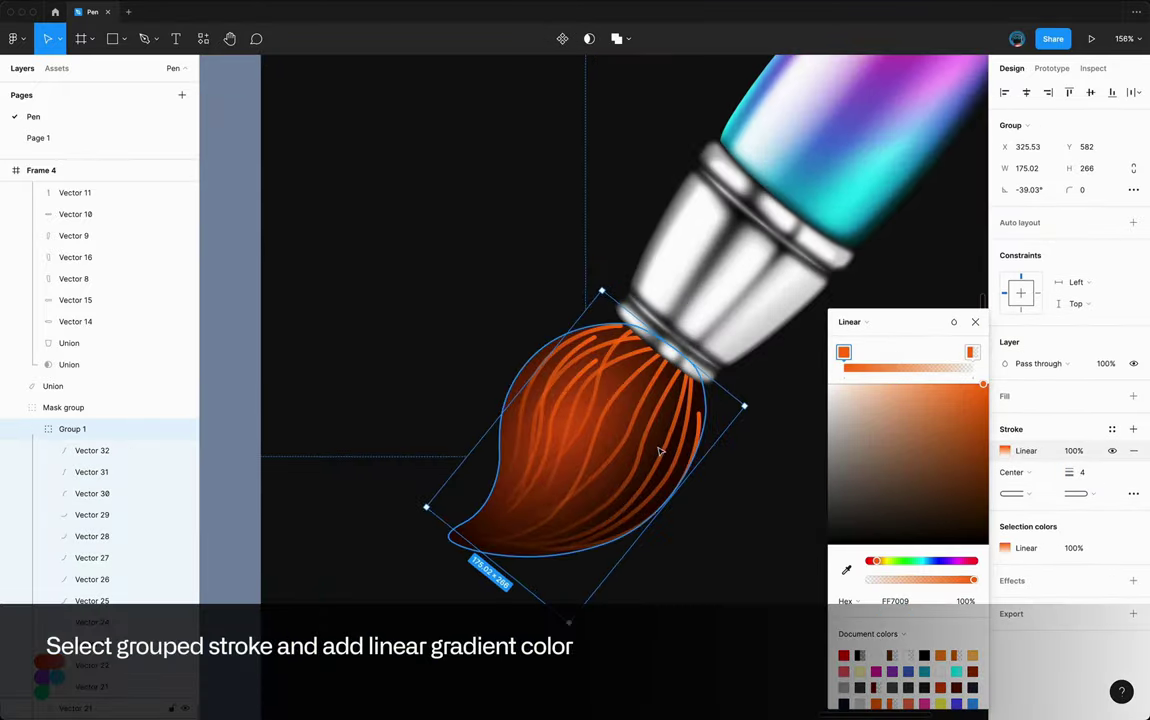
{"action": "left_click_drag", "start_coordinate": [843, 352], "coordinate": [916, 354]}
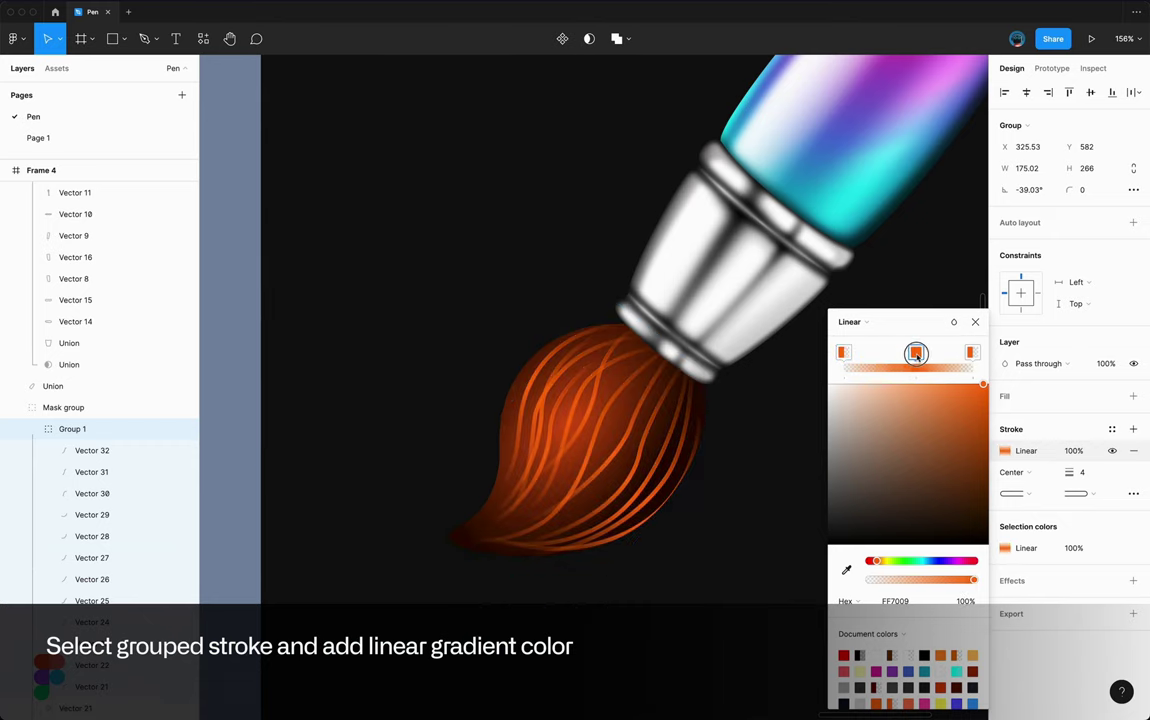
{"action": "left_click", "coordinate": [1019, 590]}
{"action": "left_click", "coordinate": [1071, 580]}
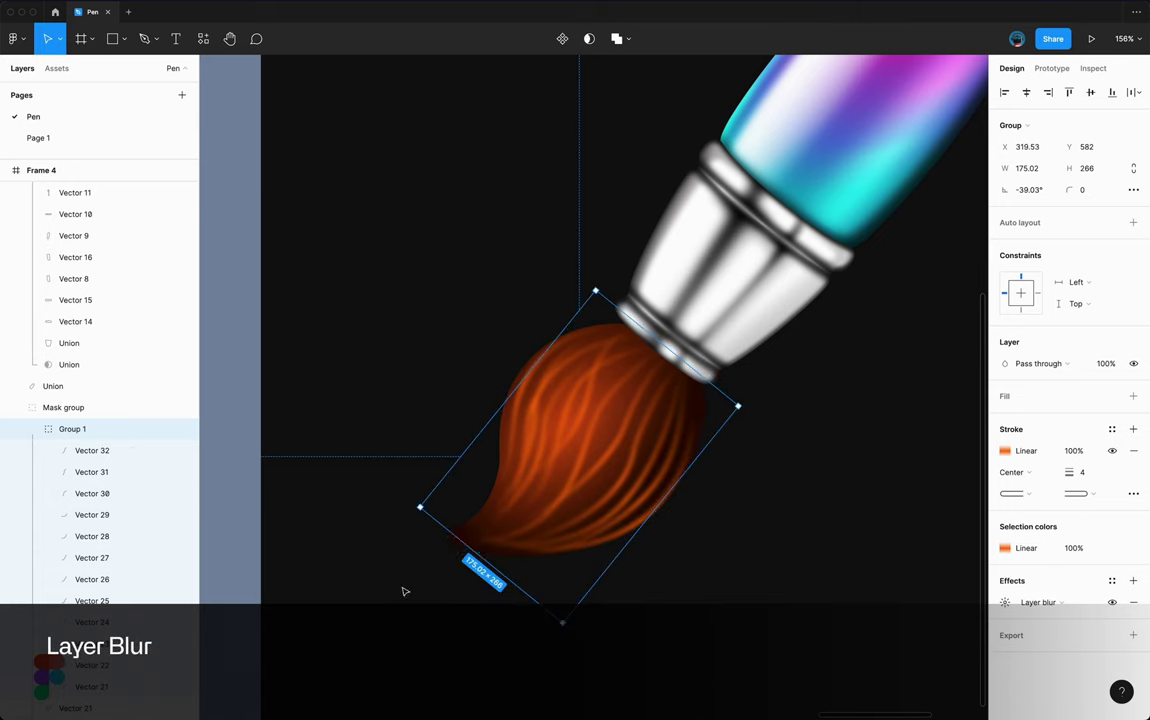
- Adjust the points of strand Vector 29 inside Group 1
{"action": "left_click", "coordinate": [473, 543]}
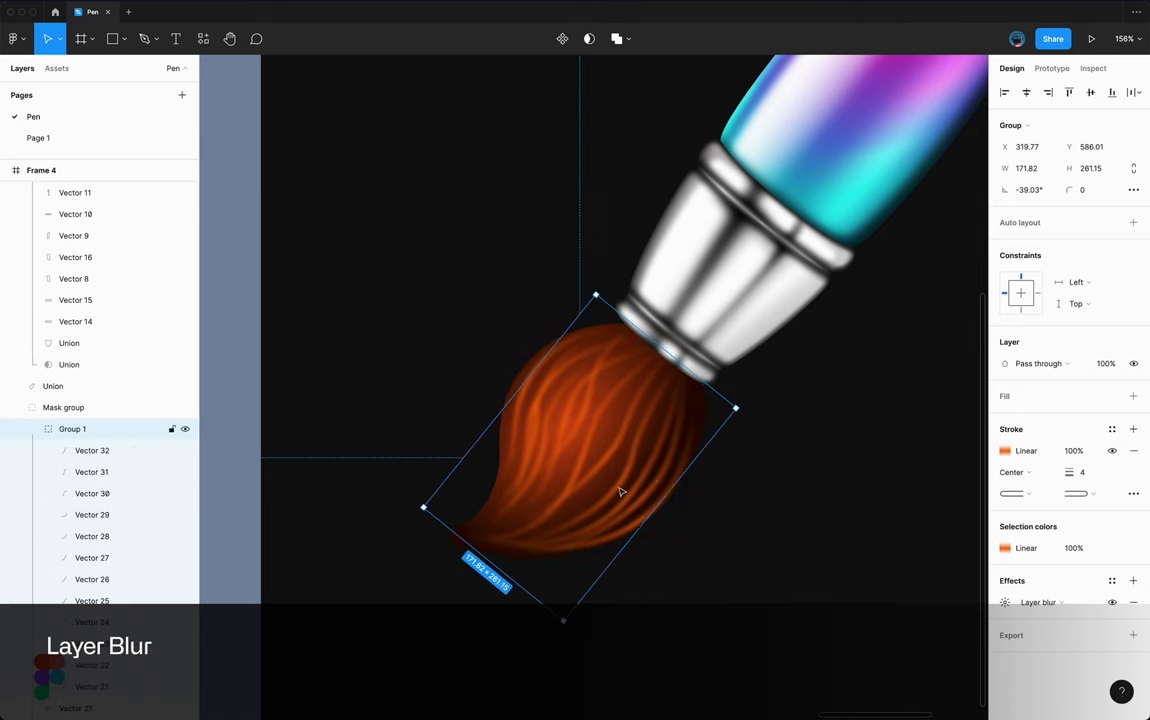
{"action": "double_click", "coordinate": [592, 547]}
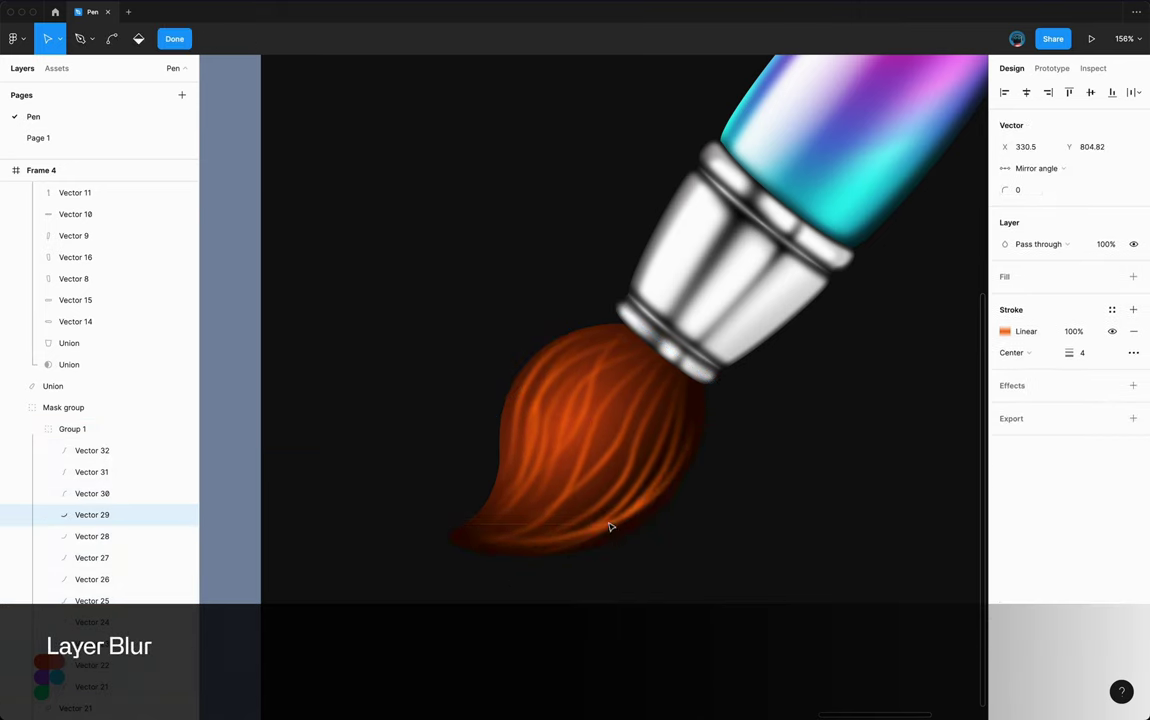
{"action": "left_click", "coordinate": [626, 433]}
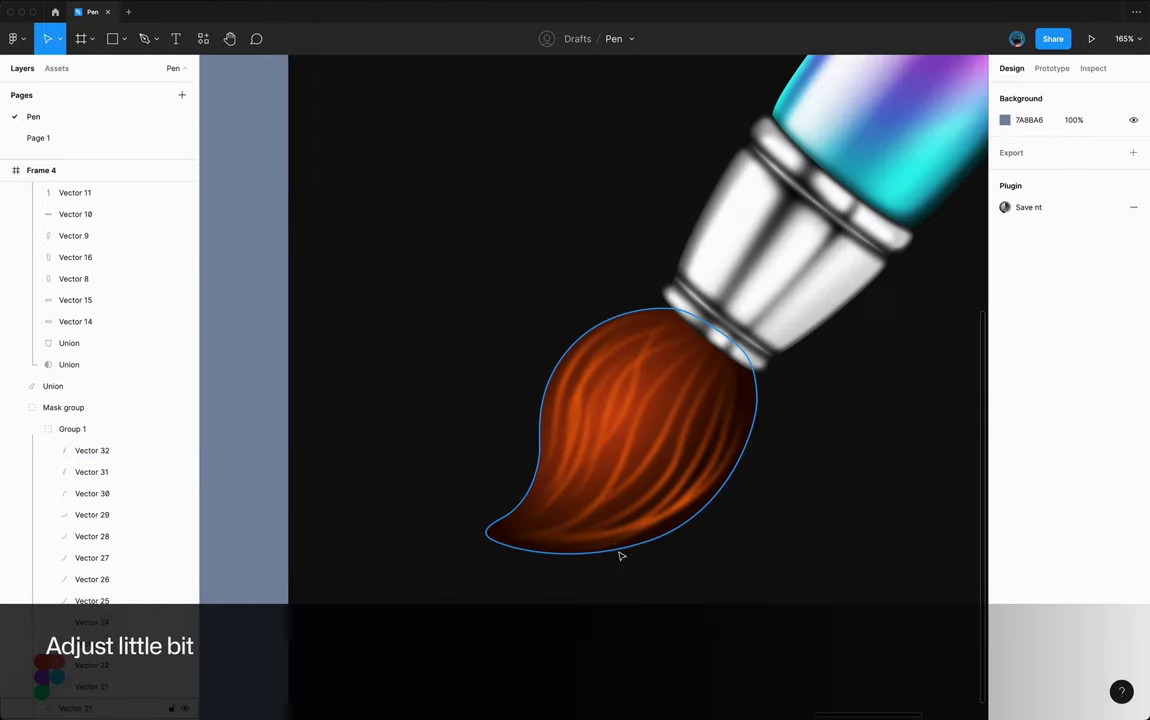
{"action": "left_click", "coordinate": [616, 537]}
{"action": "double_click", "coordinate": [616, 537]}
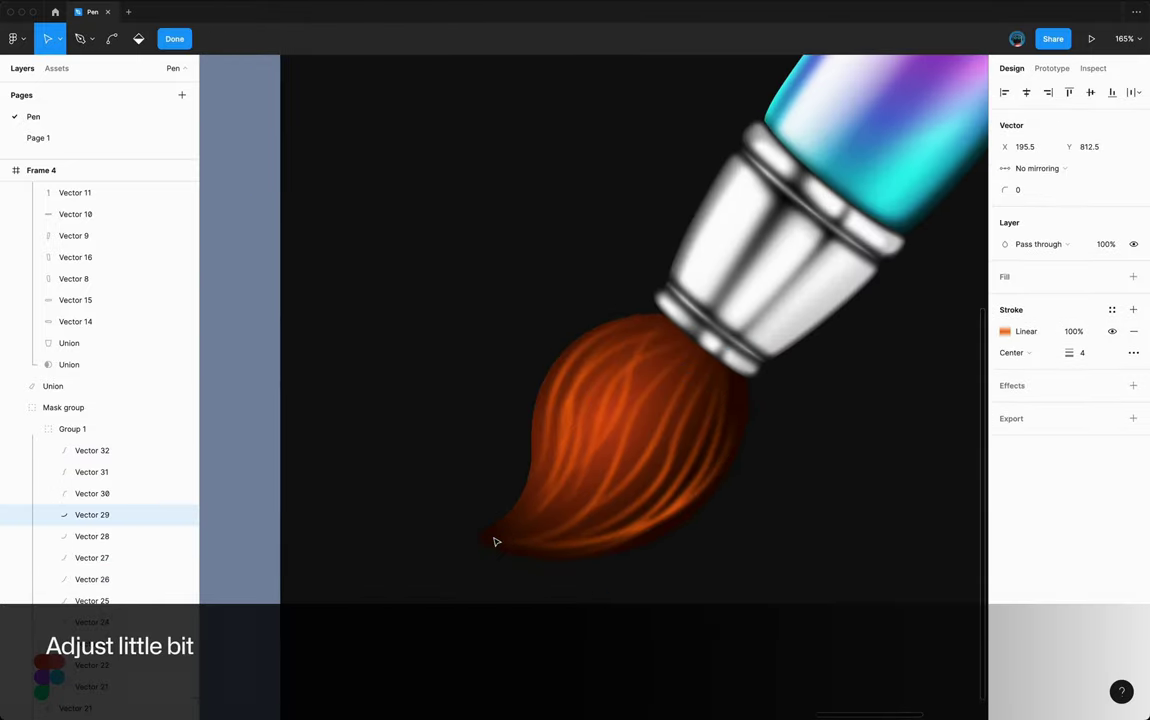
{"action": "scroll", "coordinate": [495, 538], "scroll_direction": "right", "scroll_amount": 3}
{"action": "scroll", "coordinate": [560, 510], "scroll_direction": "right", "scroll_amount": 3}
{"action": "key", "text": "Escape"}
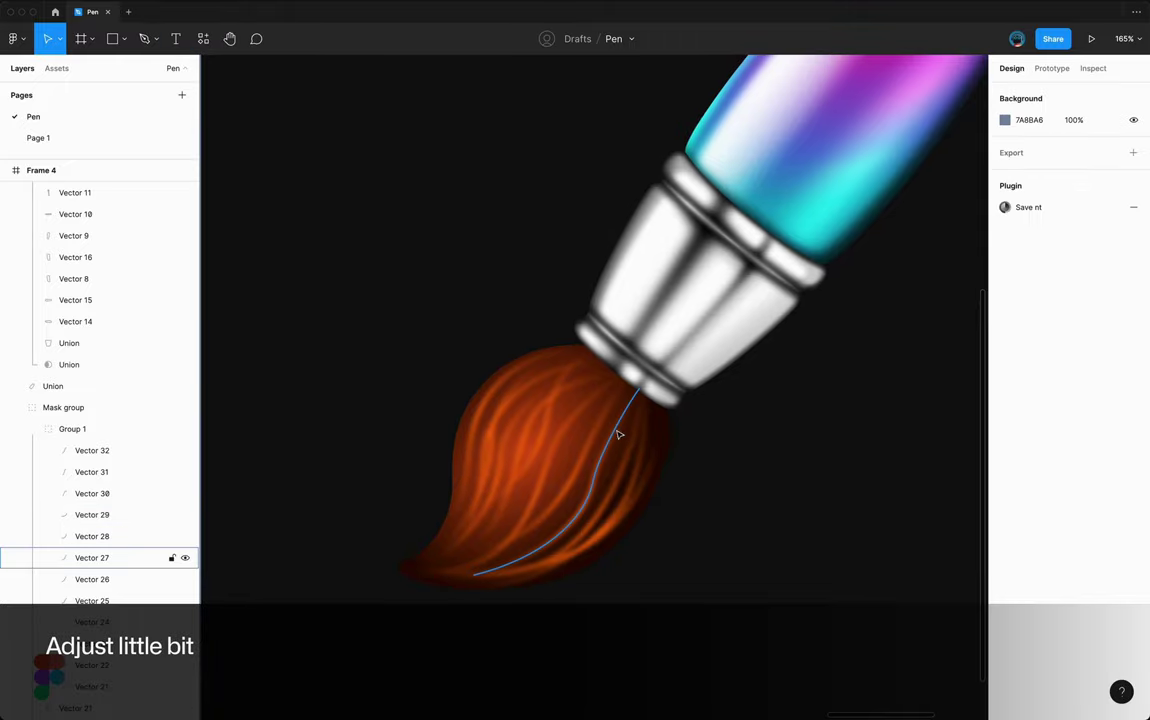
- Duplicate Group 1 to create Group 2
{"action": "left_click", "coordinate": [616, 424]}
{"action": "left_click", "coordinate": [159, 429]}
{"action": "key", "text": "ctrl+d"}
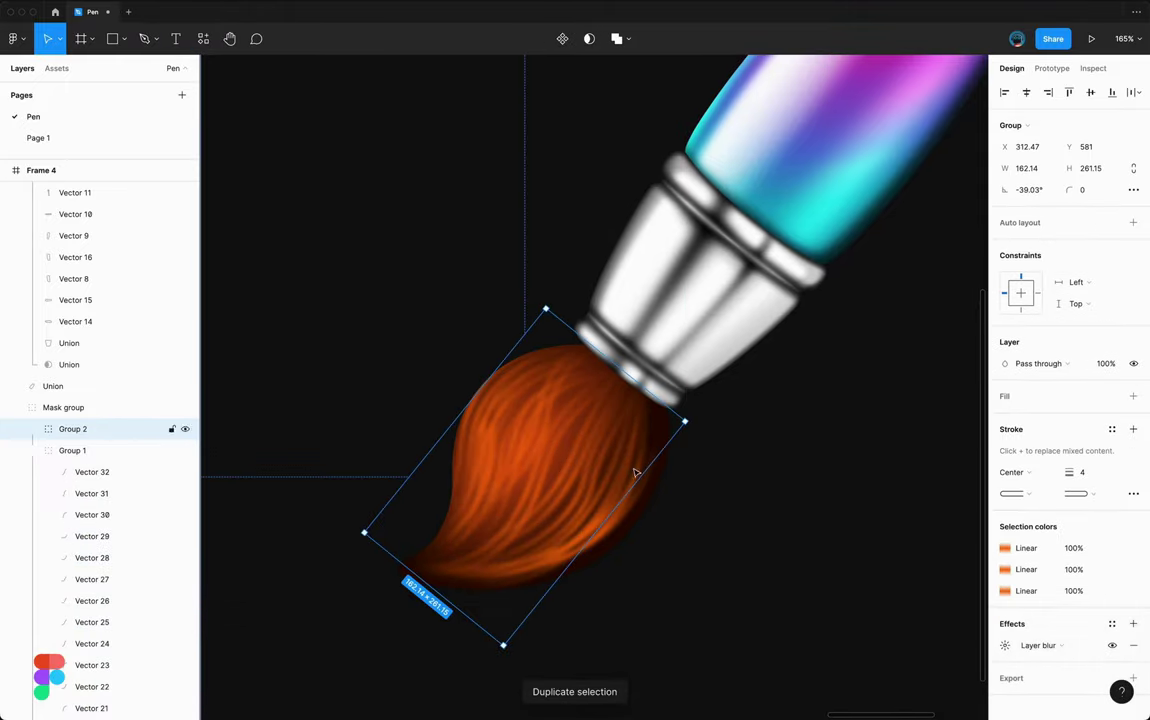
- Shift Group 2's gradient hue toward a brighter orange
{"action": "left_click", "coordinate": [1005, 548]}
{"action": "left_click_drag", "start_coordinate": [876, 561], "coordinate": [879, 562]}
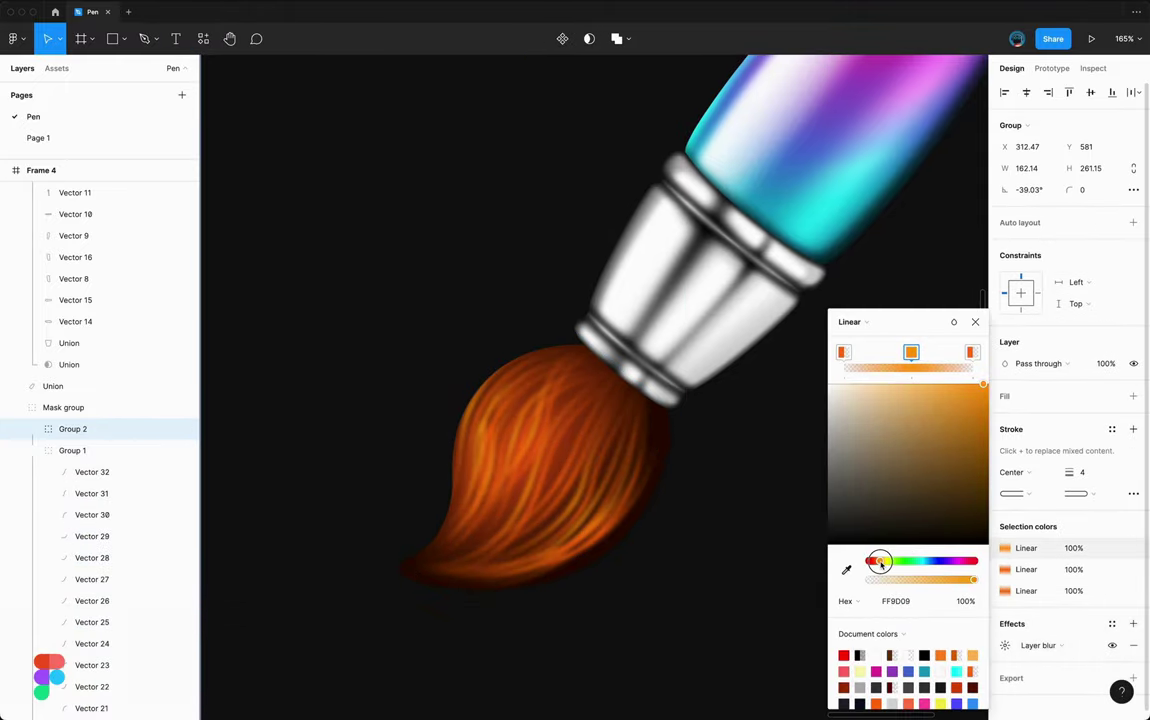
{"action": "double_click", "coordinate": [581, 489]}
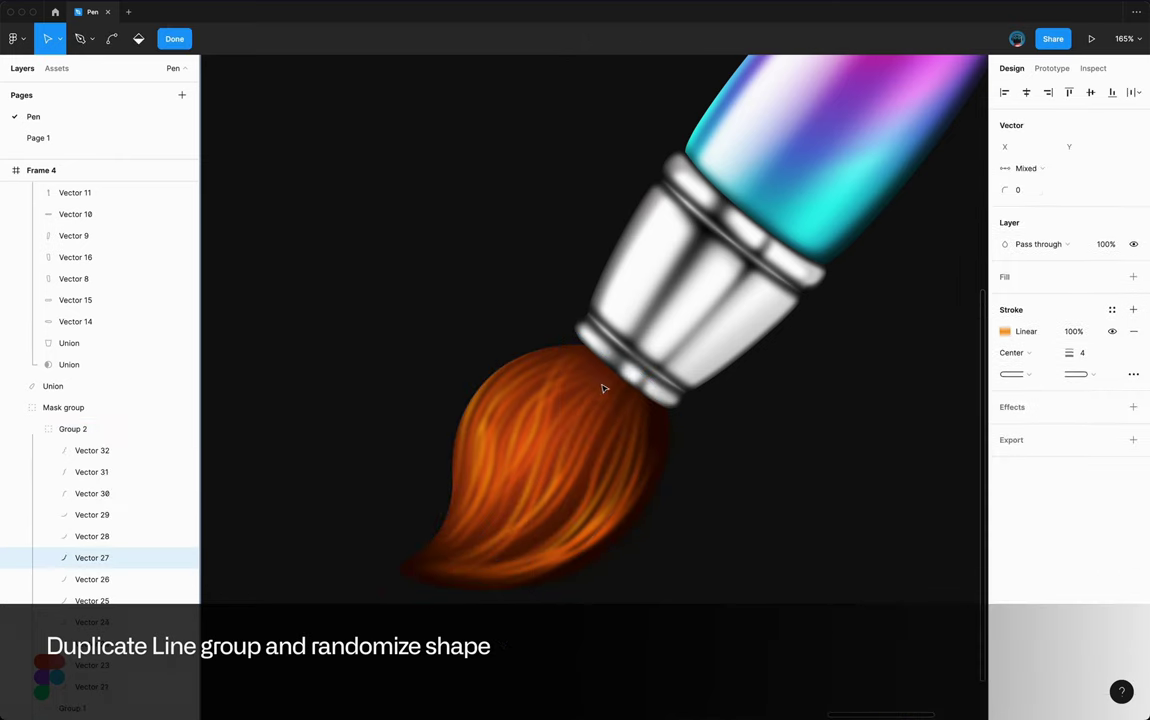
{"action": "left_click", "coordinate": [118, 430]}
{"action": "scroll", "coordinate": [141, 480], "scroll_direction": "down", "scroll_amount": 3}
- Reshape Group 2 strands Vector 22, 28 and 29 by moving their points
{"action": "left_click", "coordinate": [547, 488]}
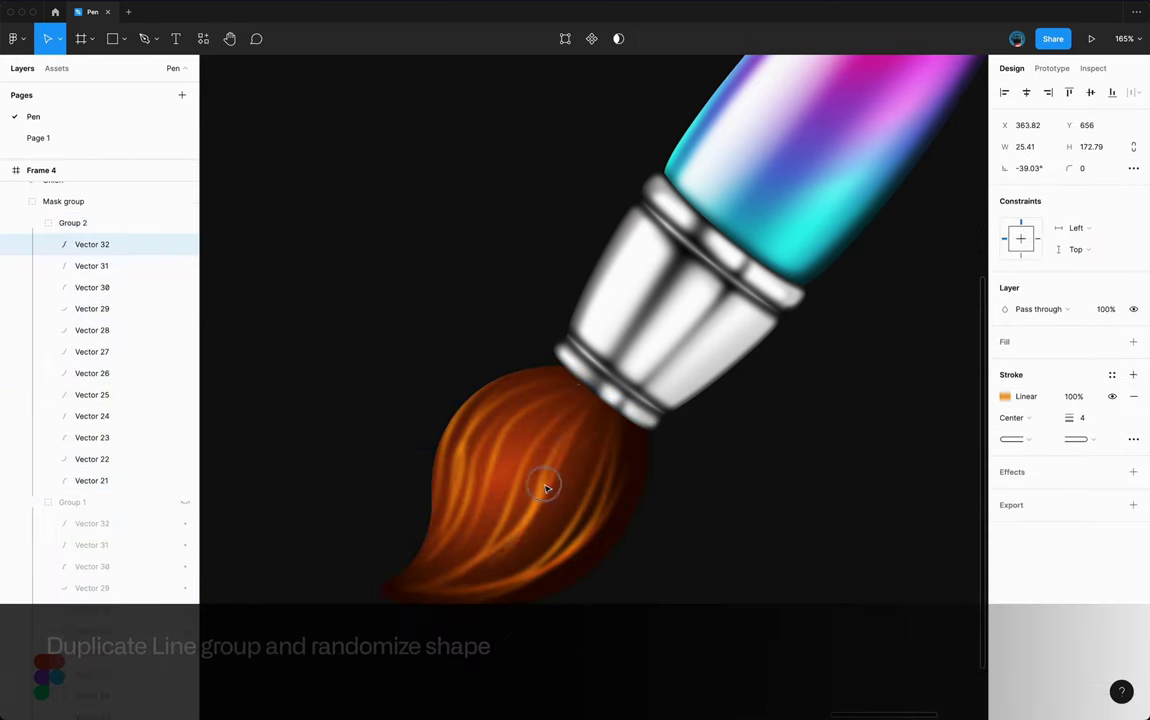
{"action": "left_click", "coordinate": [595, 482]}
{"action": "double_click", "coordinate": [547, 447]}
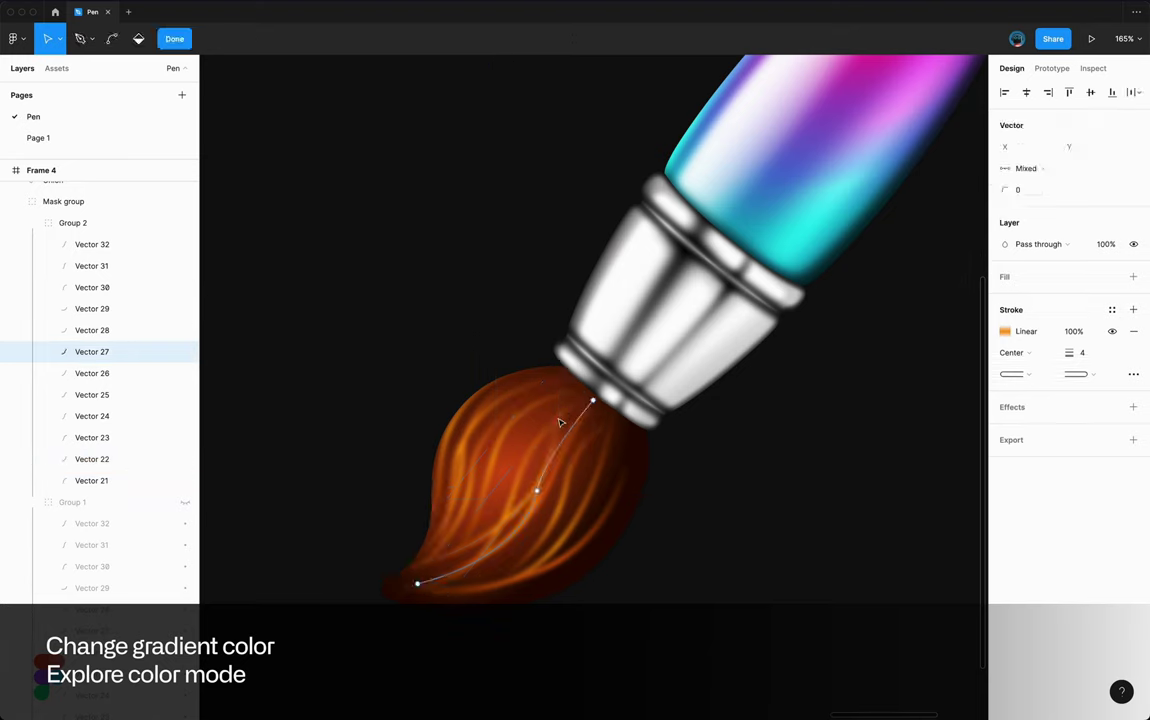
{"action": "left_click_drag", "start_coordinate": [531, 512], "coordinate": [518, 504]}
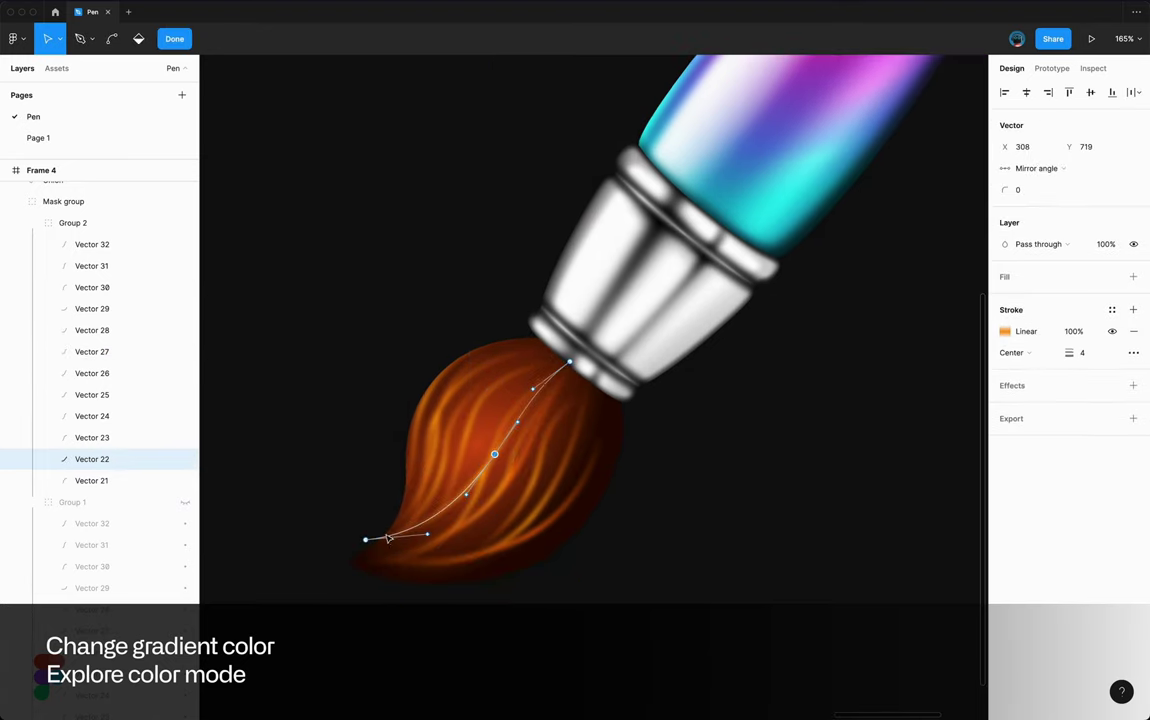
{"action": "left_click", "coordinate": [359, 549]}
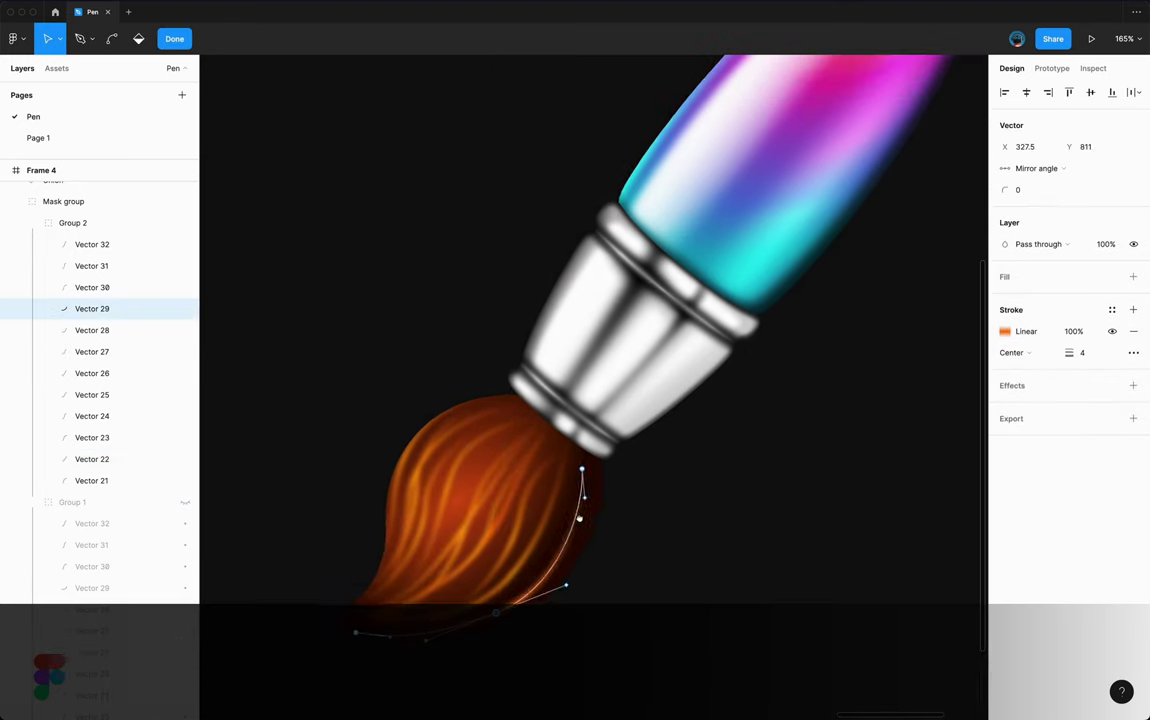
{"action": "left_click", "coordinate": [559, 525]}
{"action": "left_click", "coordinate": [576, 466]}
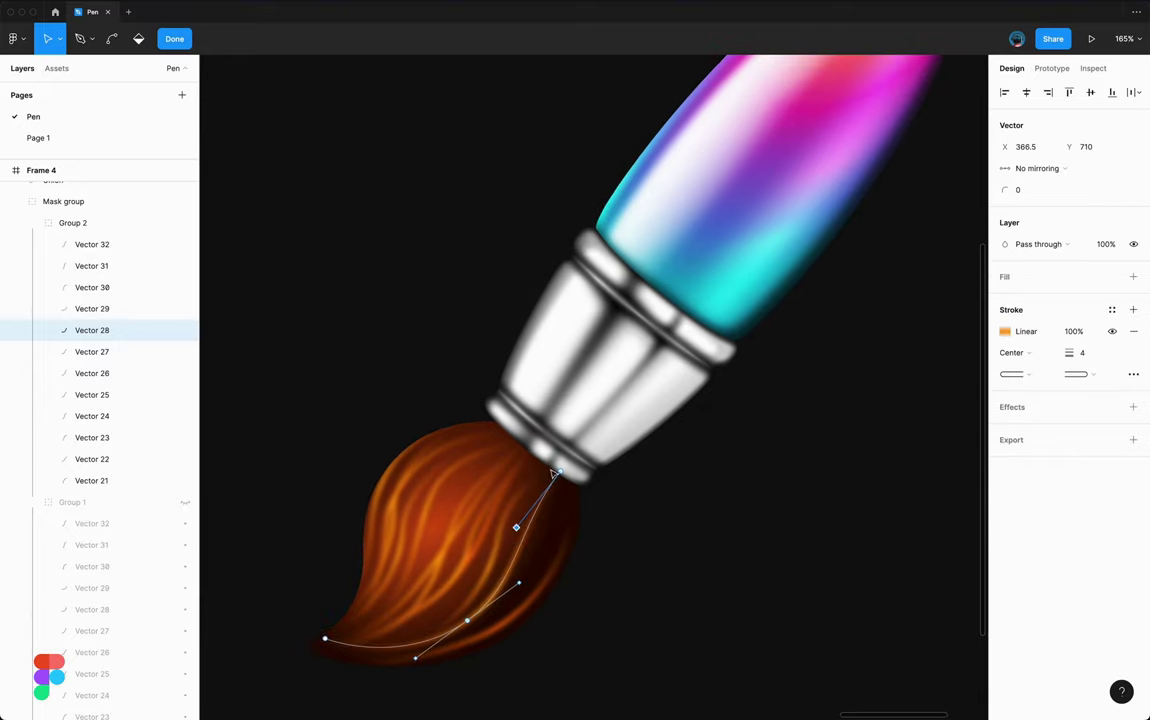
{"action": "left_click", "coordinate": [539, 496]}
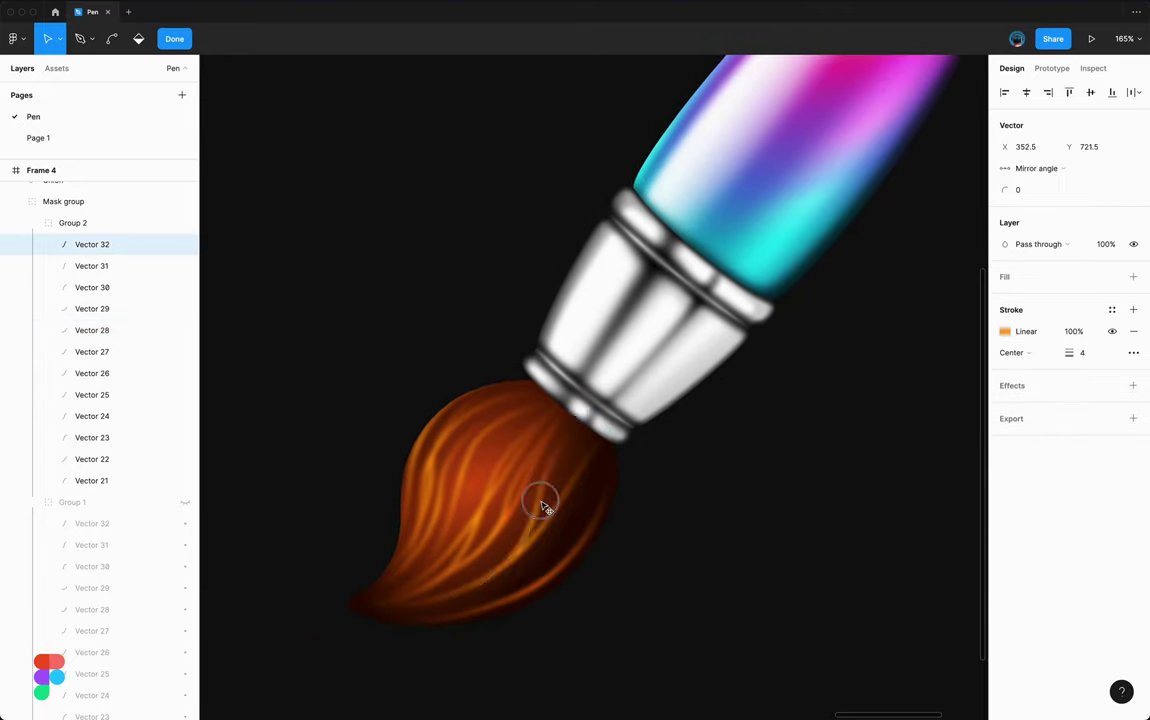
{"action": "left_click", "coordinate": [445, 450]}
{"action": "left_click", "coordinate": [490, 500]}
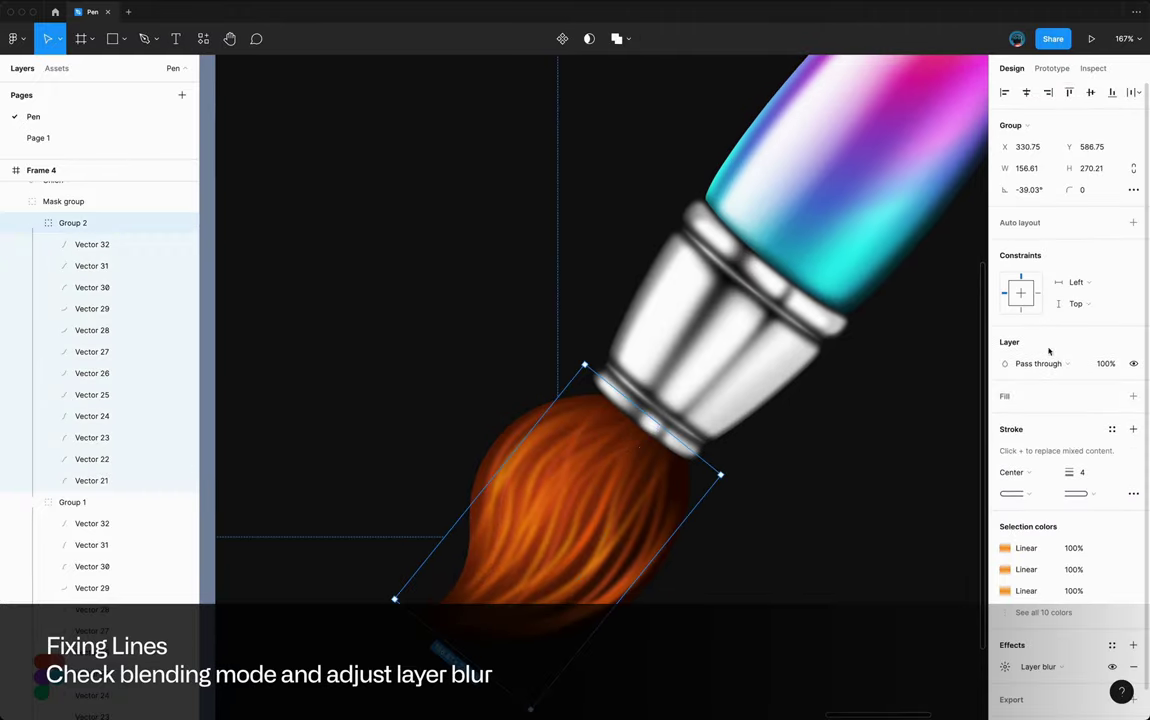
- Select the Group 1 strands and try Multiply and Lighten blending on them
{"action": "left_click", "coordinate": [1040, 363]}
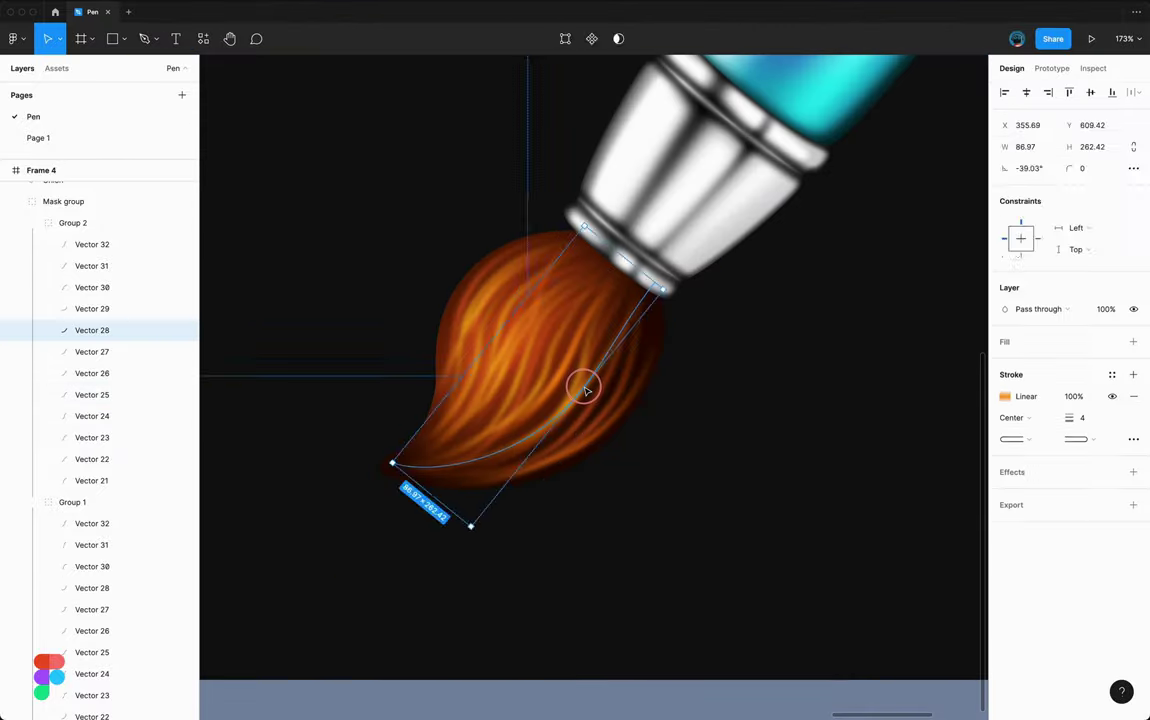
{"action": "left_click", "coordinate": [574, 388]}
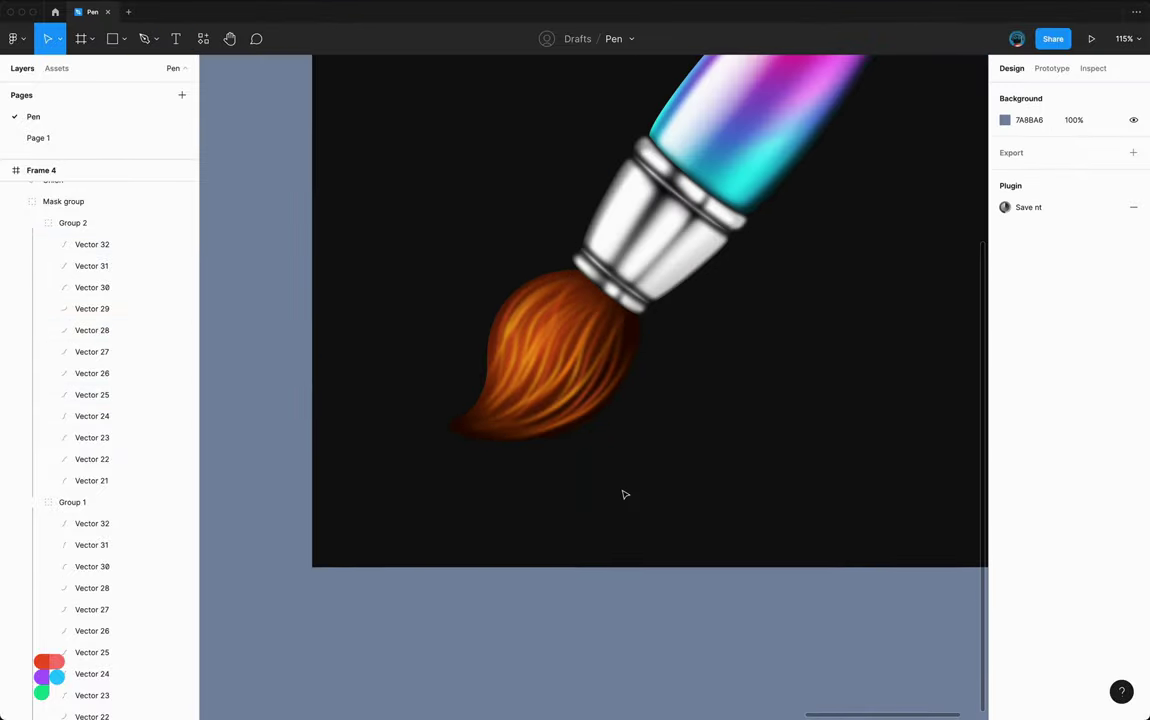
{"action": "left_click", "coordinate": [1005, 646]}
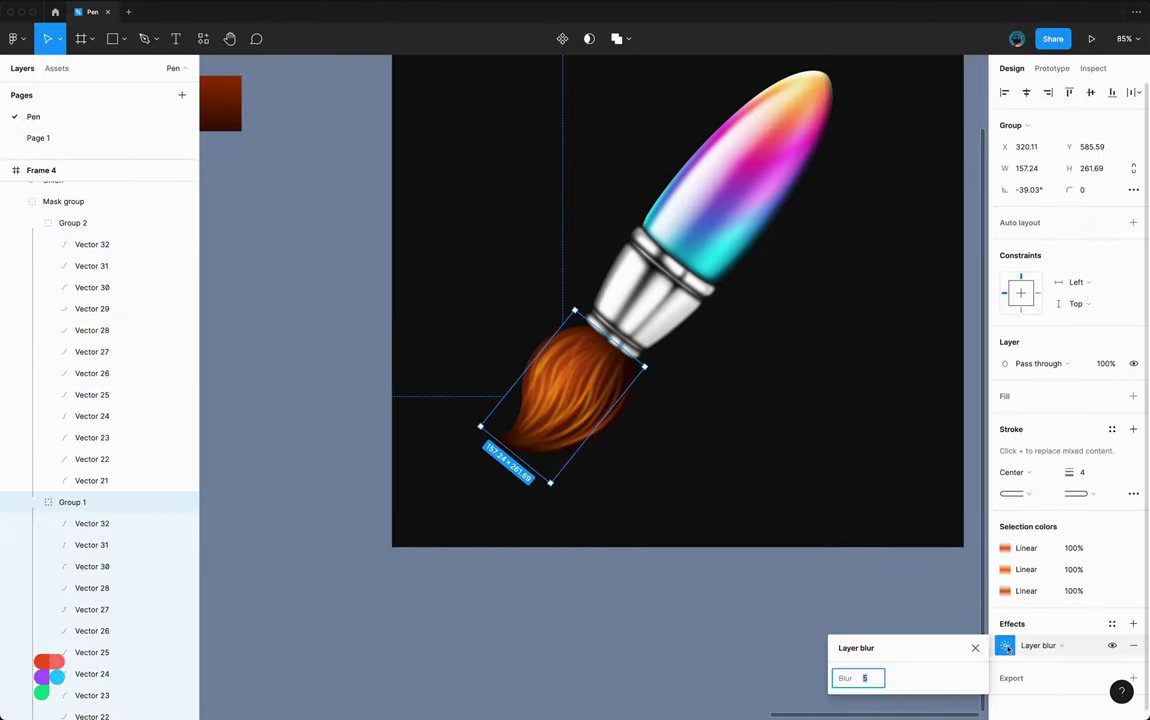
{"action": "left_click", "coordinate": [1046, 363]}
{"action": "left_click", "coordinate": [1035, 422]}
{"action": "left_click", "coordinate": [1035, 363]}
{"action": "left_click", "coordinate": [1035, 403]}
- Try Overlay and Hard light, then settle on Soft light blending for the strands
{"action": "left_click", "coordinate": [1035, 363]}
{"action": "left_click", "coordinate": [1035, 425]}
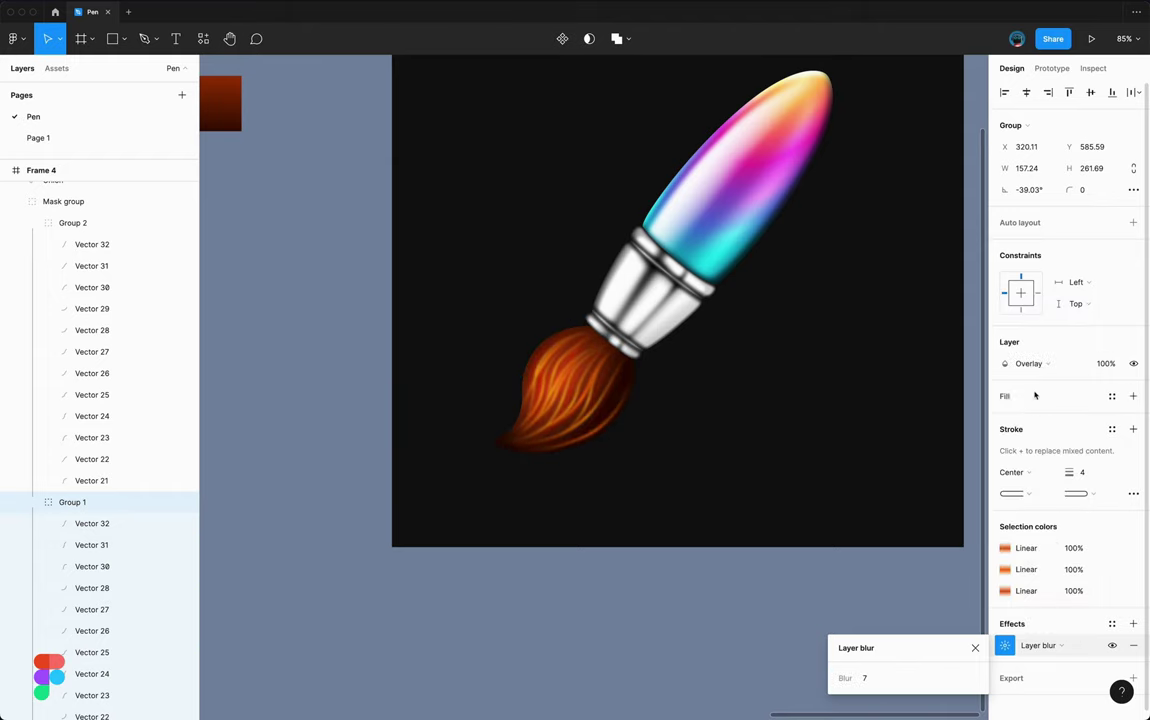
{"action": "left_click", "coordinate": [1035, 363]}
{"action": "left_click", "coordinate": [1035, 395]}
{"action": "left_click", "coordinate": [1035, 363]}
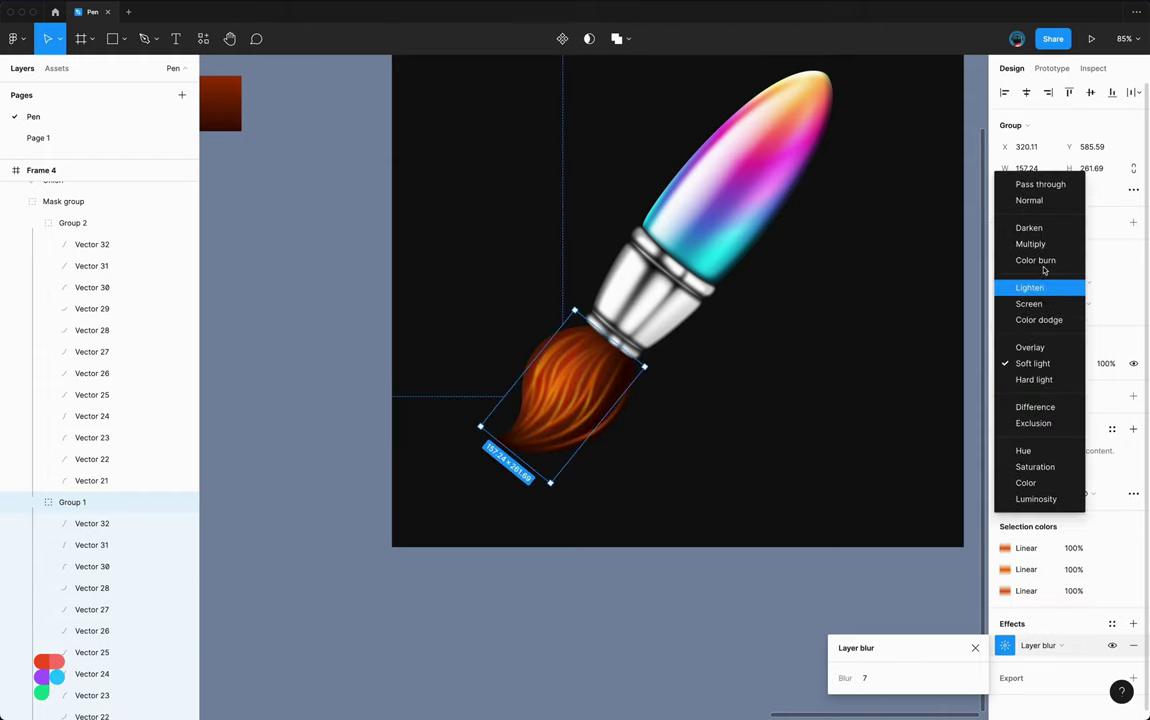
- Deselect the strand group and zoom in on the brush head
{"action": "key", "text": "Escape"}
{"action": "scroll", "coordinate": [594, 412], "scroll_direction": "up", "scroll_amount": 5}
{"action": "key", "text": "Escape"}
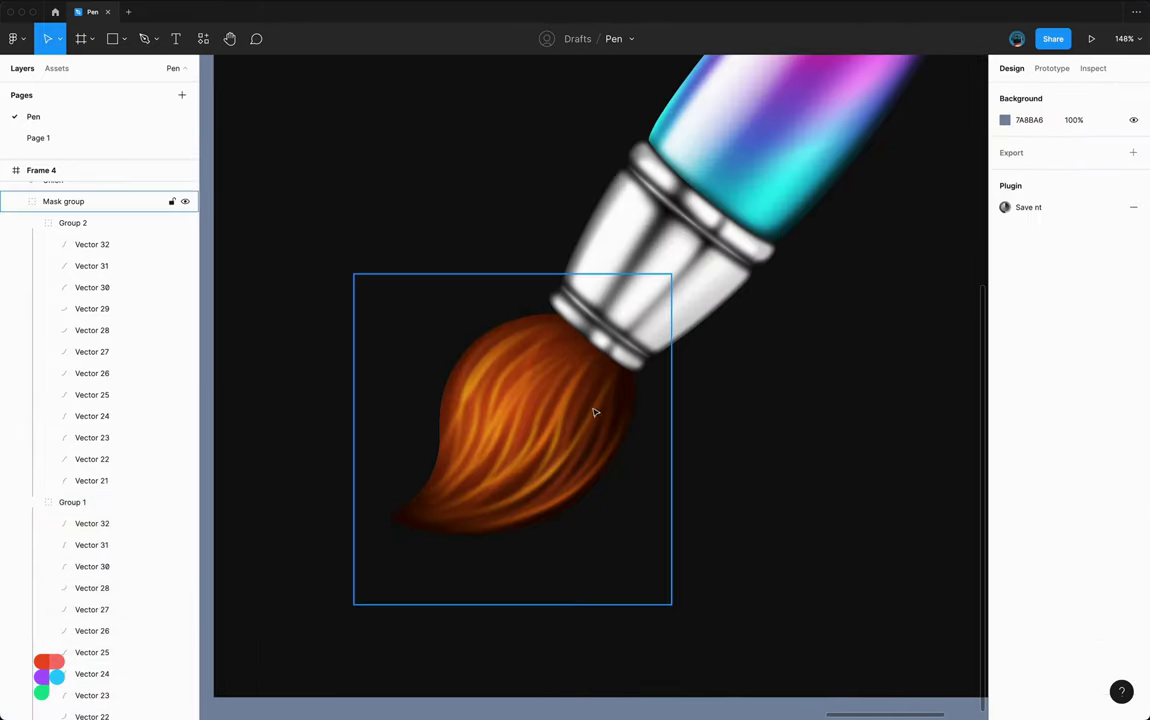
{"action": "key", "text": "p"}
{"action": "scroll", "coordinate": [542, 318], "scroll_direction": "up", "scroll_amount": 5}
- Draw a shadow outline along the bristles' top and right side with the Pen tool
{"action": "left_click_drag", "start_coordinate": [466, 336], "coordinate": [491, 336]}
{"action": "left_click_drag", "start_coordinate": [565, 350], "coordinate": [590, 371]}
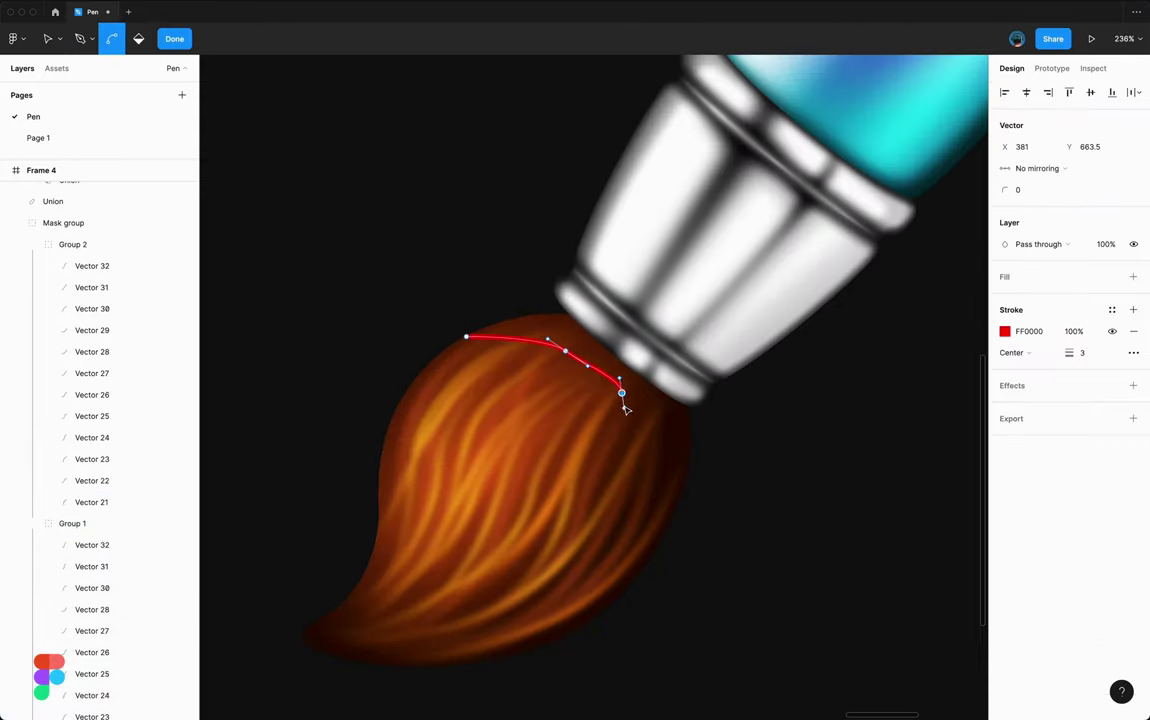
{"action": "left_click", "coordinate": [560, 380]}
{"action": "left_click", "coordinate": [600, 380]}
{"action": "left_click", "coordinate": [578, 425]}
{"action": "left_click", "coordinate": [618, 402]}
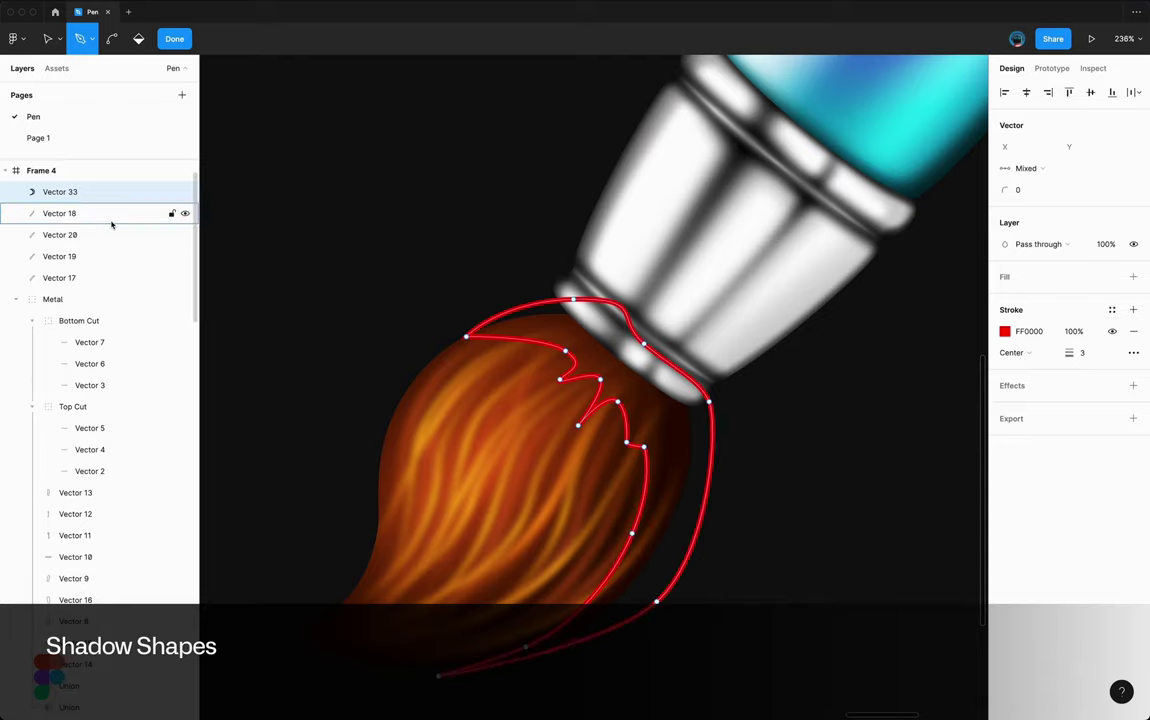
{"action": "key", "text": "Escape"}
- Move the shadow shape into the Mask group and give it a dark red fill without outline
{"action": "key", "text": "ctrl+x"}
{"action": "left_click", "coordinate": [616, 341]}
{"action": "key", "text": "ctrl+v"}
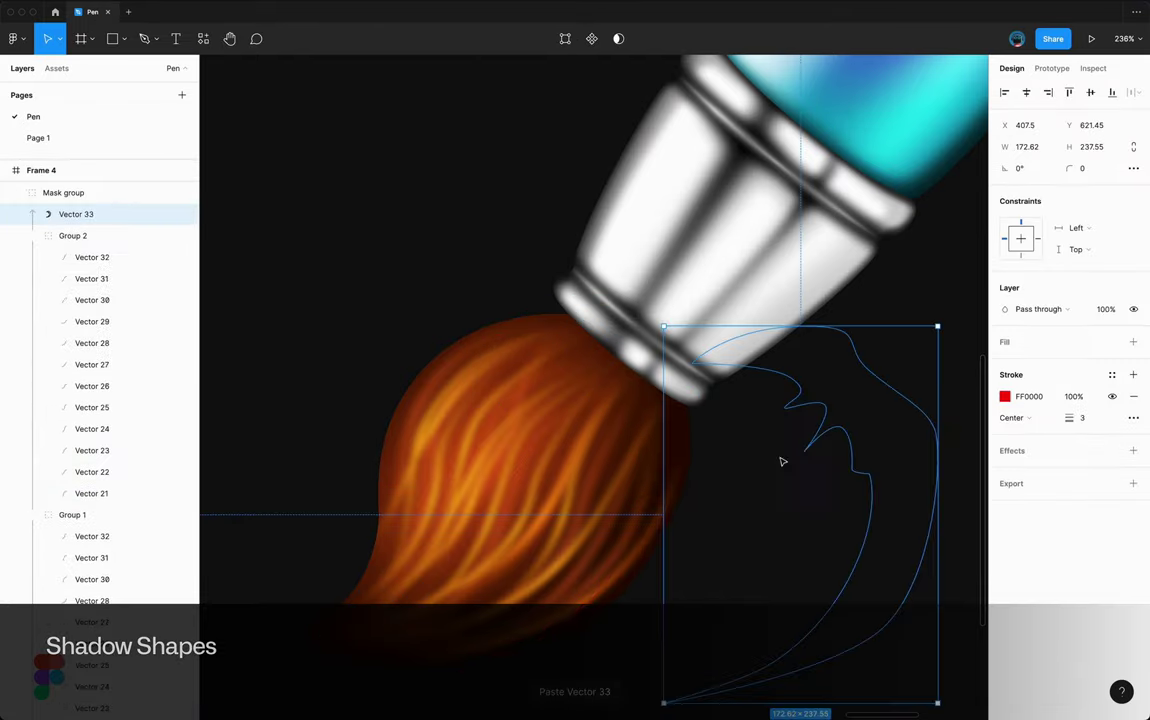
{"action": "left_click_drag", "start_coordinate": [820, 434], "coordinate": [601, 403]}
{"action": "left_click", "coordinate": [1133, 396]}
{"action": "left_click", "coordinate": [1133, 341]}
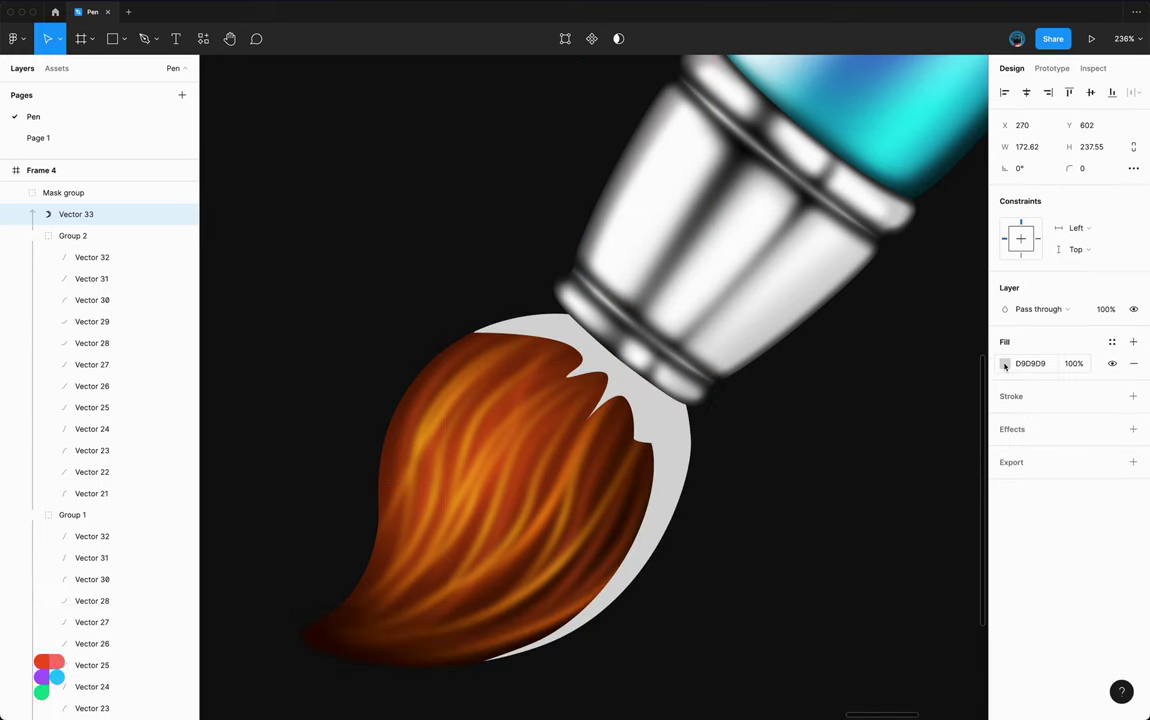
{"action": "left_click", "coordinate": [1005, 365]}
{"action": "left_click_drag", "start_coordinate": [960, 460], "coordinate": [992, 484]}
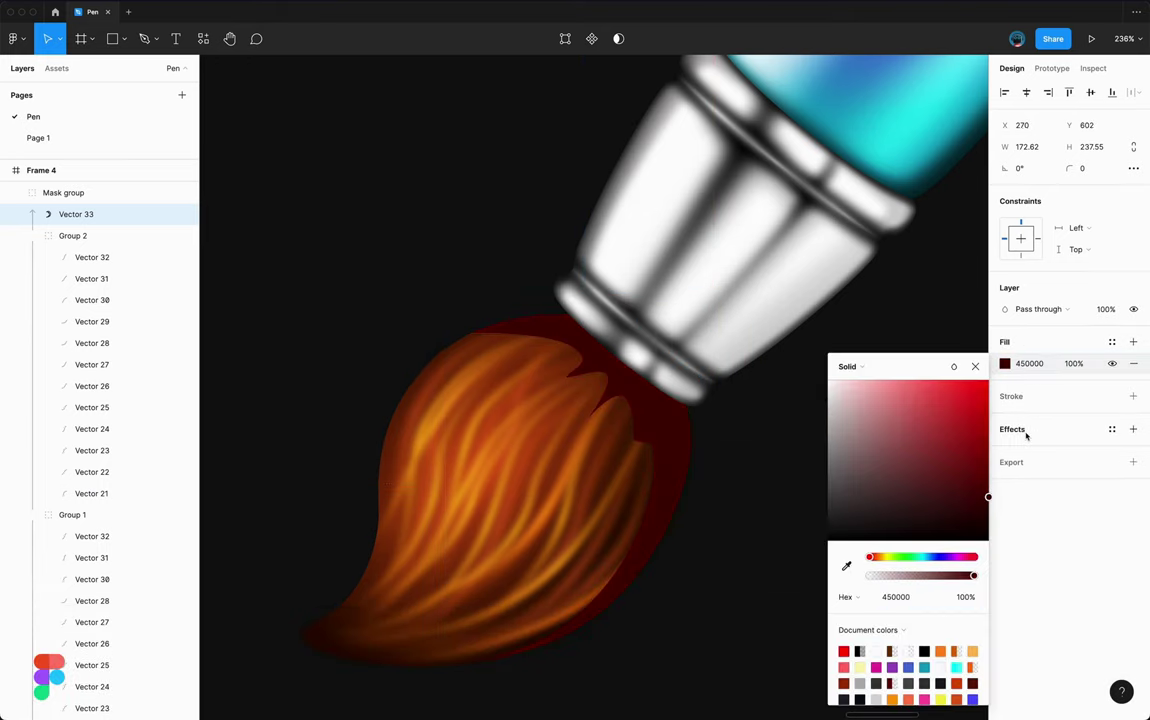
- Give the shadow a layer blur of 49, darken its fill to 230000, and set Multiply blending
{"action": "left_click", "coordinate": [1133, 429]}
{"action": "left_click", "coordinate": [1040, 451]}
{"action": "left_click", "coordinate": [1005, 451]}
{"action": "left_click", "coordinate": [1005, 363]}
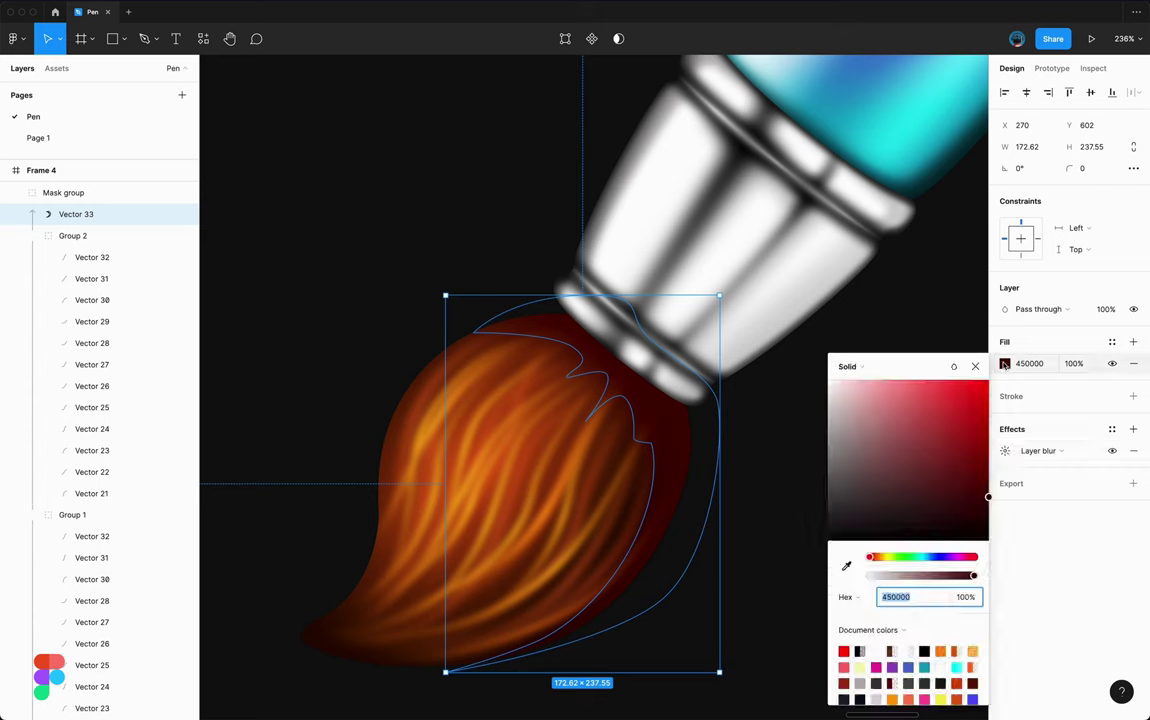
{"action": "left_click_drag", "start_coordinate": [988, 490], "coordinate": [997, 524]}
{"action": "scroll", "coordinate": [790, 486], "scroll_direction": "down", "scroll_amount": 5}
{"action": "left_click", "coordinate": [1038, 309]}
{"action": "left_click", "coordinate": [1033, 369]}
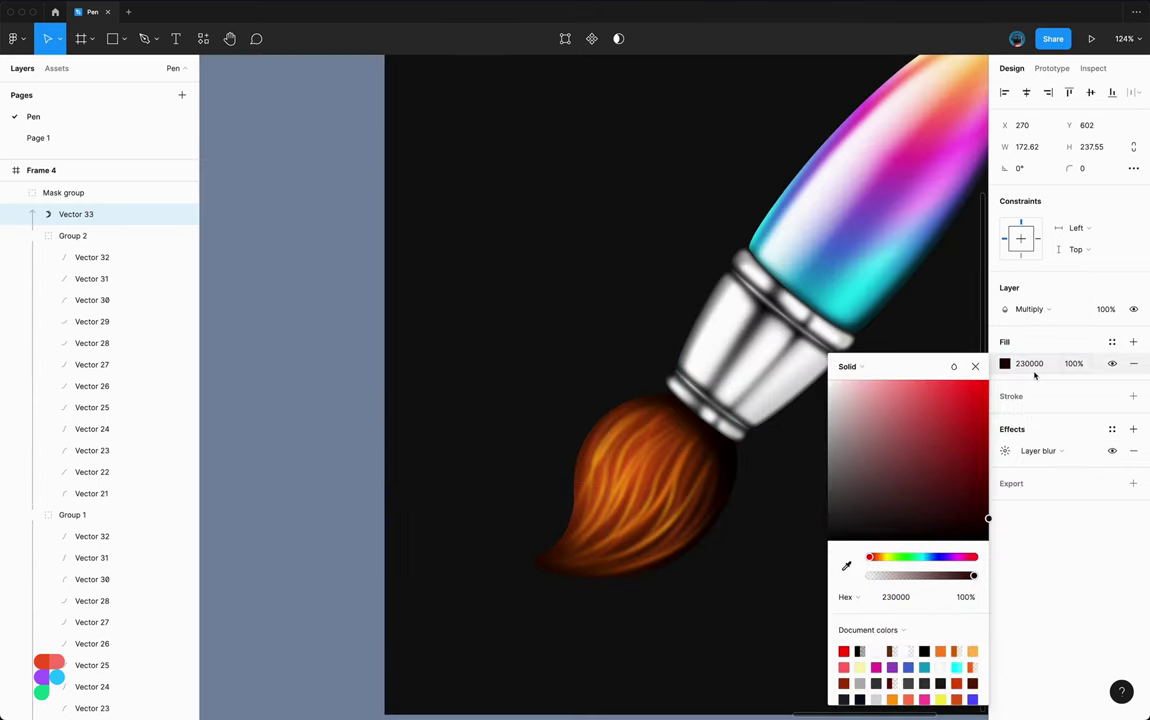
{"action": "left_click", "coordinate": [1005, 451]}
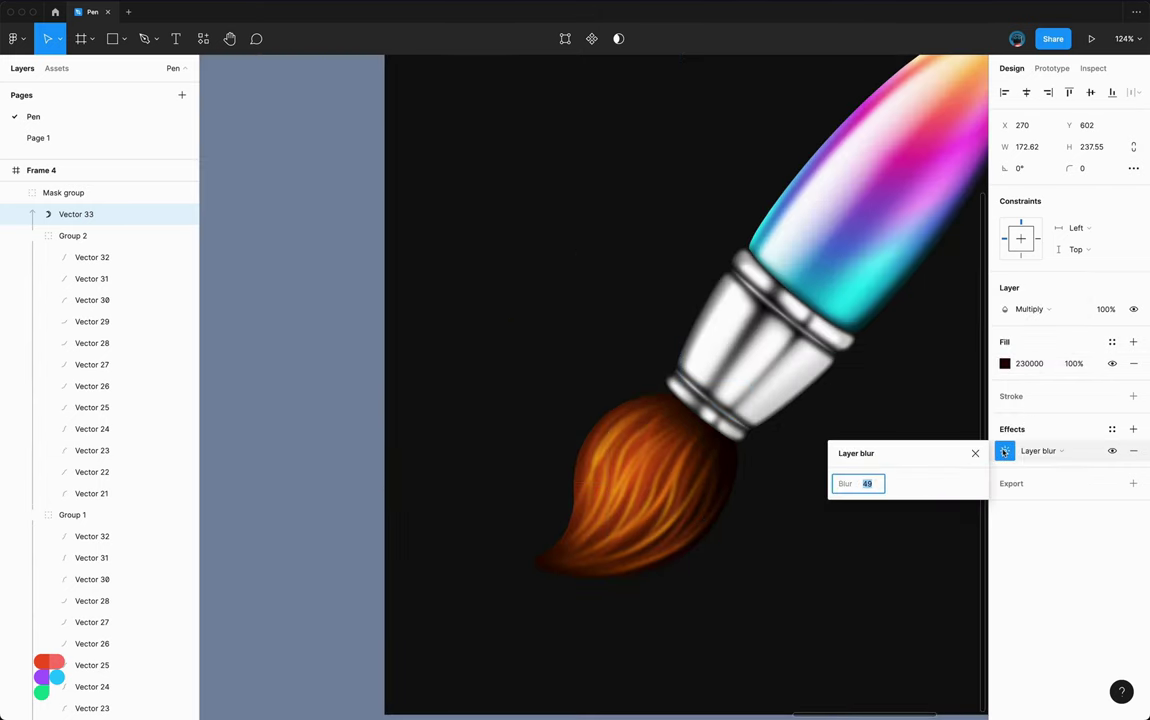
- Pull one shadow anchor inward to refine the shadow's shape
{"action": "double_click", "coordinate": [656, 568]}
{"action": "scroll", "coordinate": [600, 545], "scroll_direction": "up", "scroll_amount": 5}
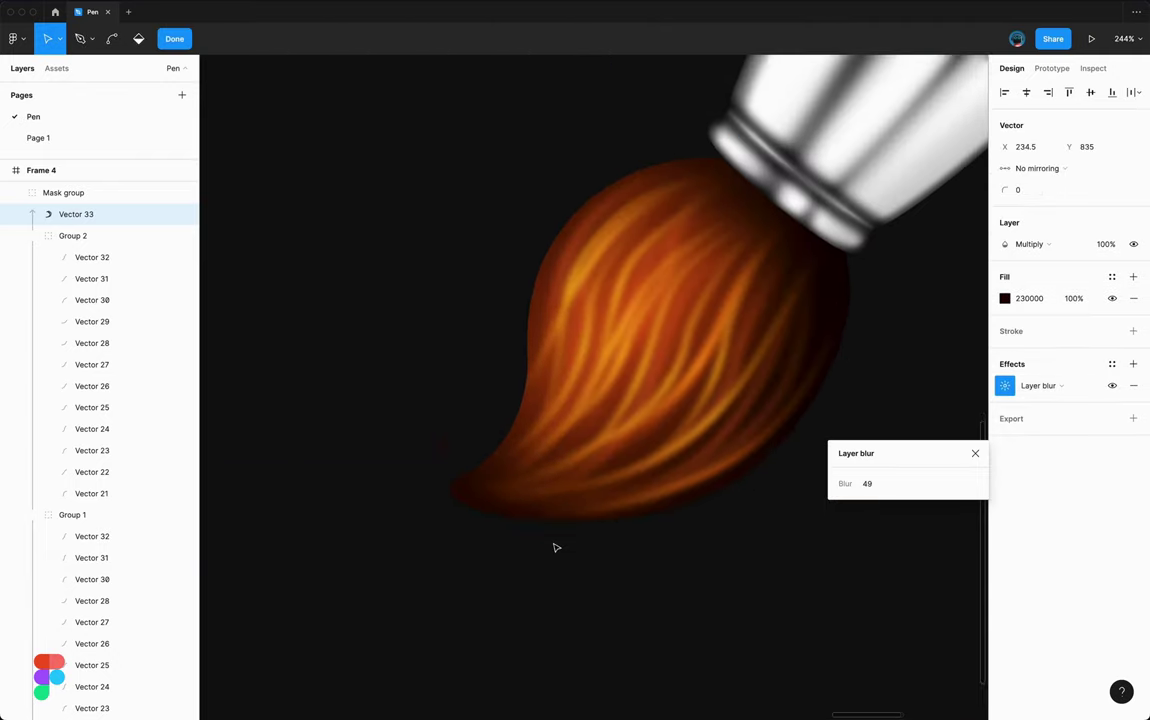
{"action": "left_click_drag", "start_coordinate": [659, 407], "coordinate": [650, 400]}
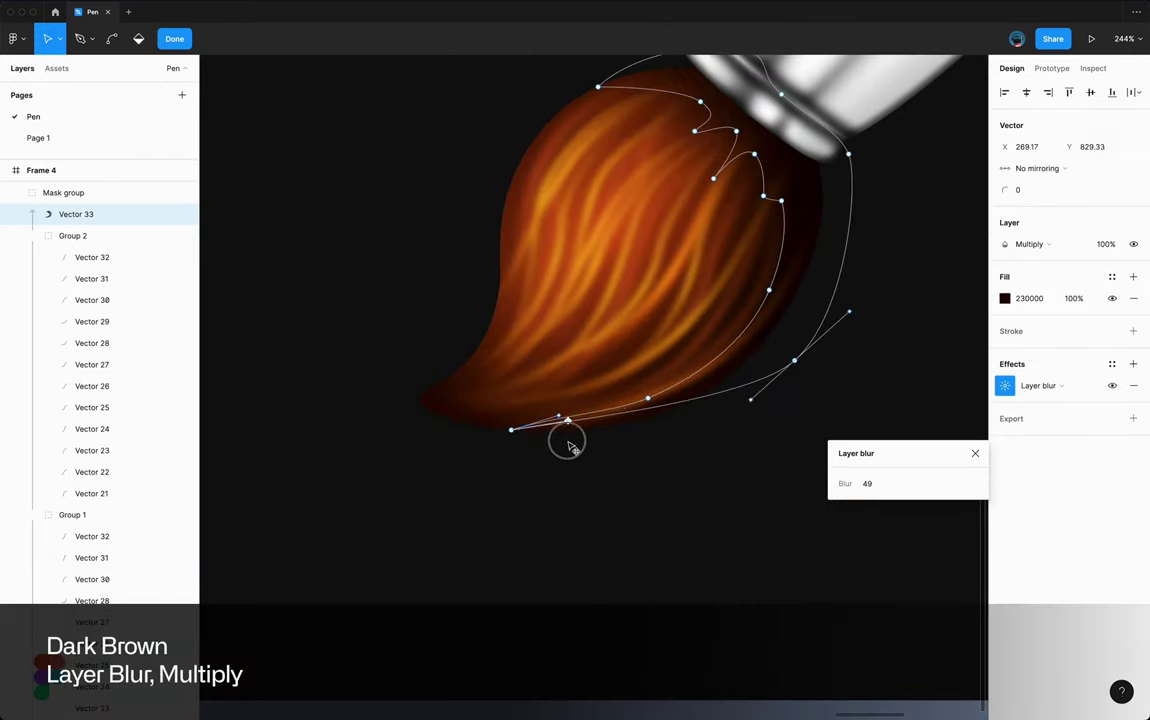
{"action": "scroll", "coordinate": [560, 418], "scroll_direction": "down", "scroll_amount": 5}
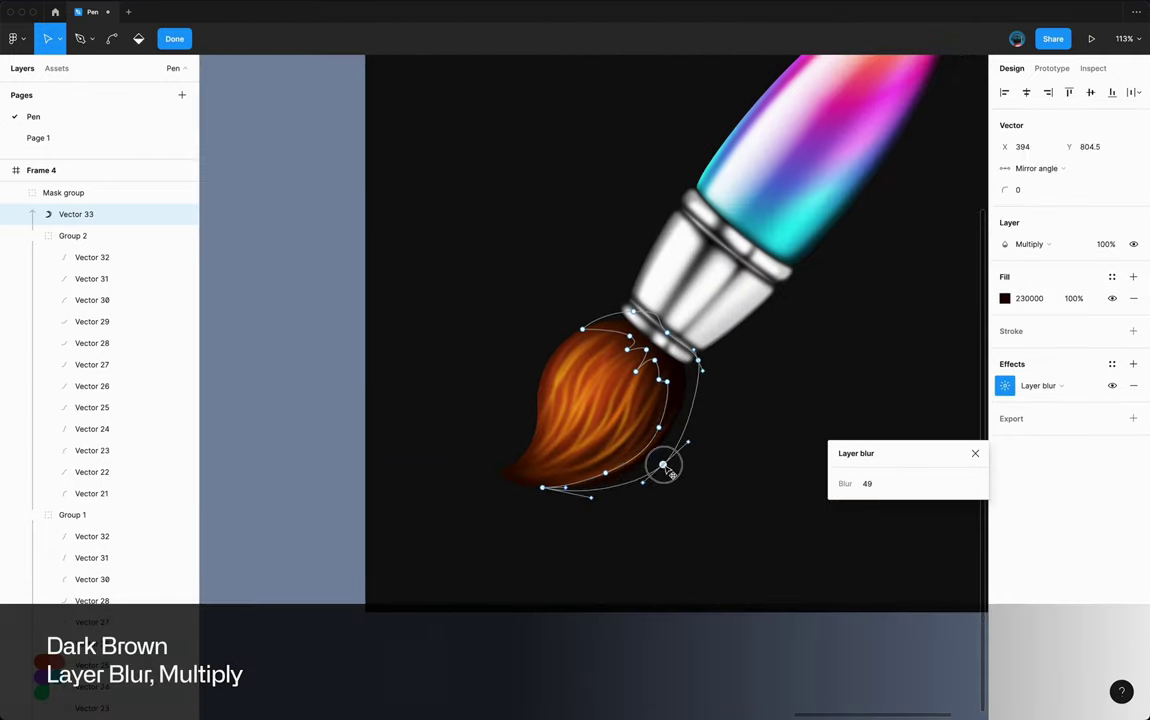
{"action": "key", "text": "Escape"}
{"action": "scroll", "coordinate": [600, 467], "scroll_direction": "up", "scroll_amount": 3}
{"action": "double_click", "coordinate": [488, 475]}
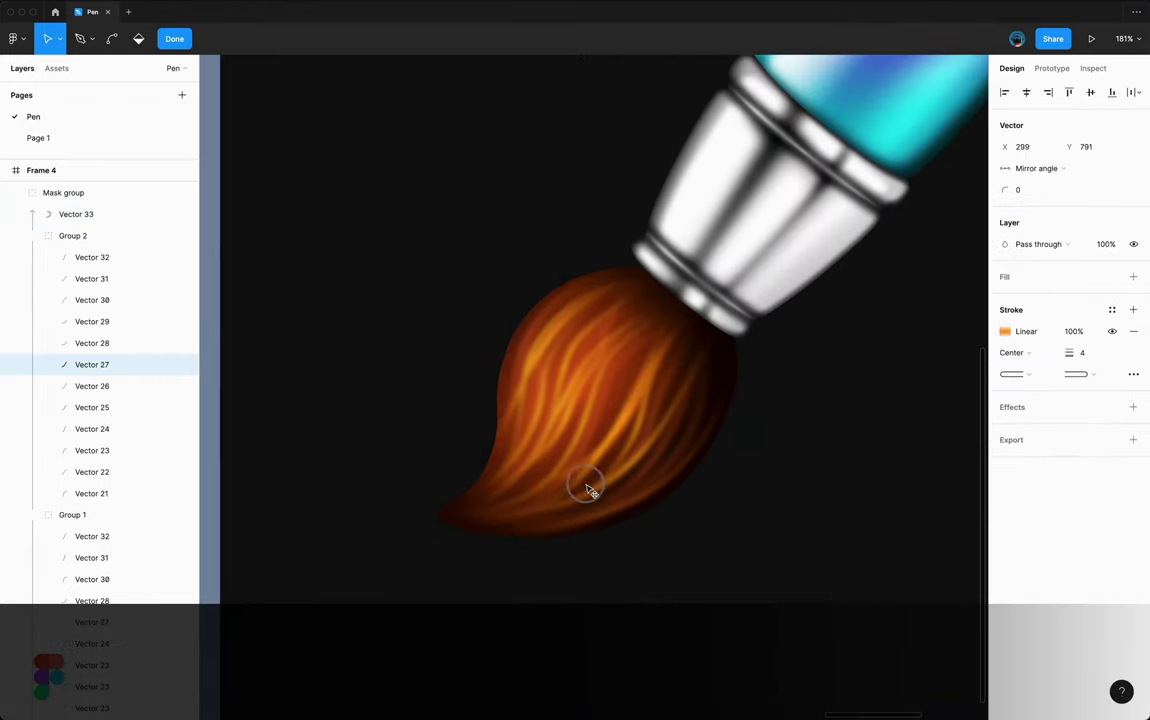
- Adjust the brush head's radial gradient and the strand gradients to a lighter orange
{"action": "key", "text": "Escape"}
{"action": "left_click", "coordinate": [580, 440]}
{"action": "left_click", "coordinate": [1005, 363]}
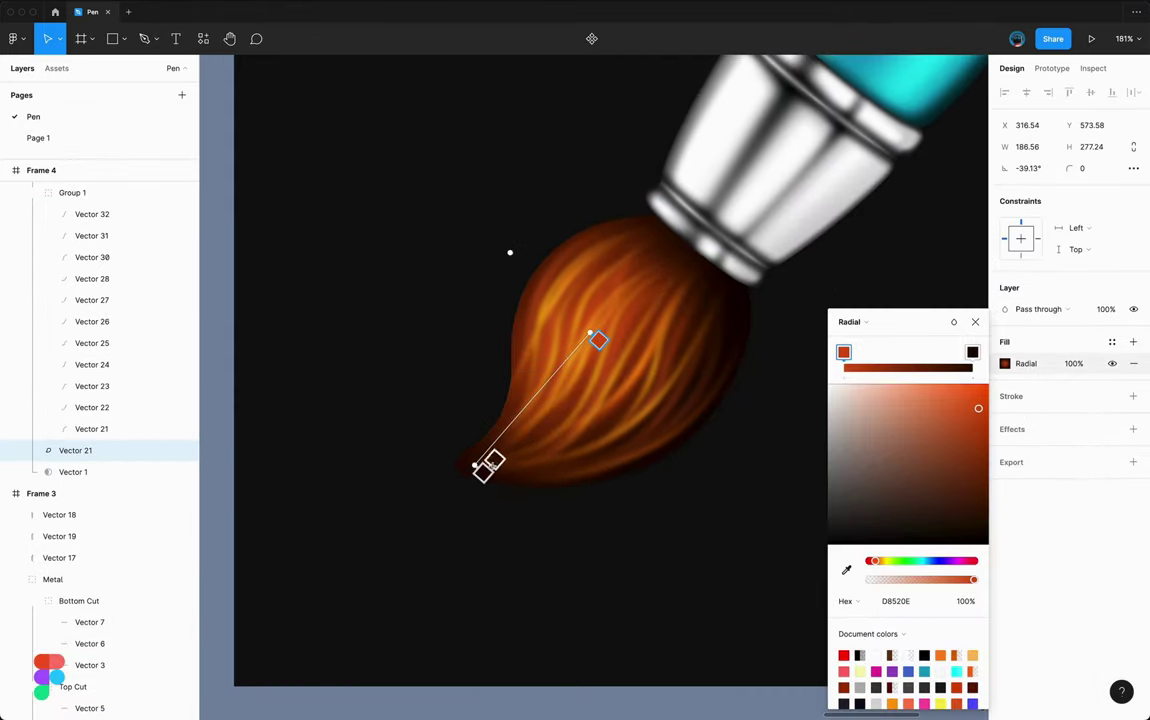
{"action": "double_click", "coordinate": [621, 342]}
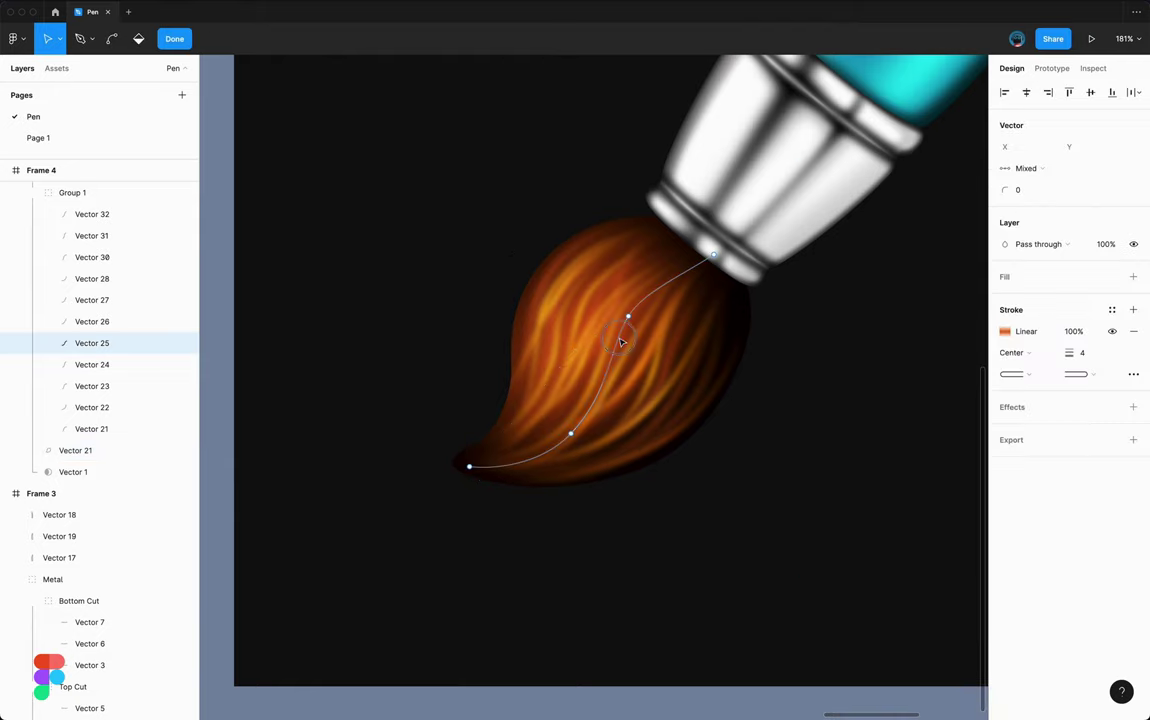
{"action": "key", "text": "Escape"}
{"action": "key", "text": "Escape"}
{"action": "left_click", "coordinate": [1005, 569]}
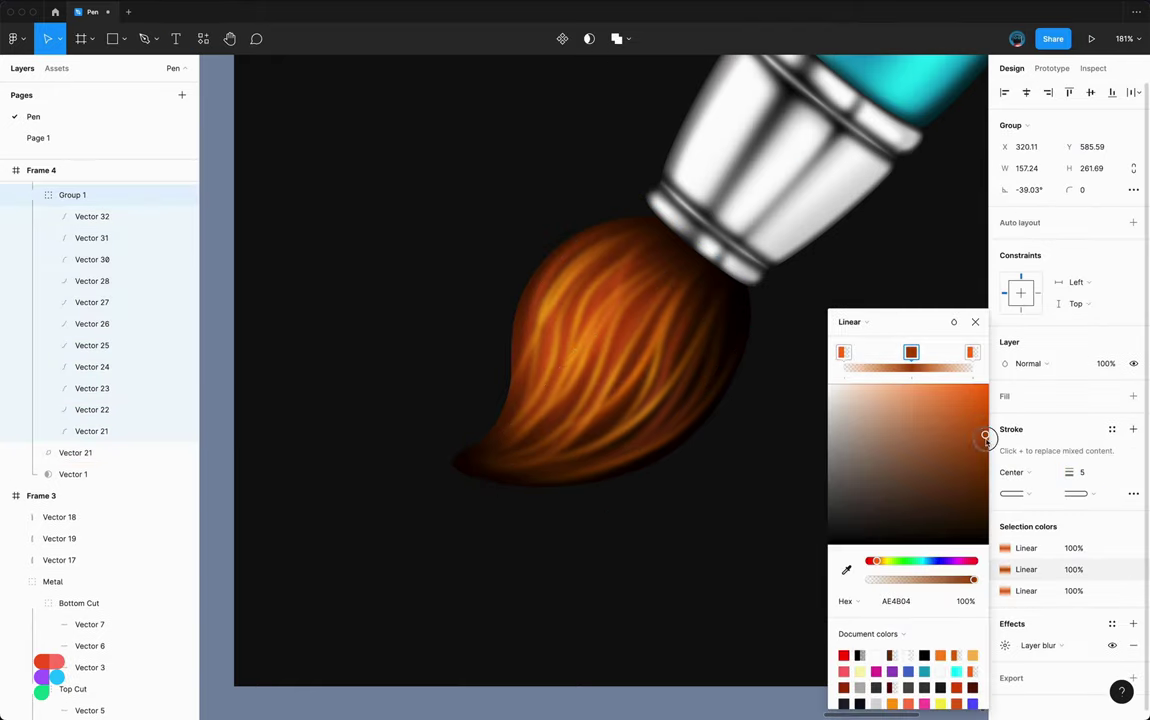
{"action": "left_click", "coordinate": [1005, 590]}
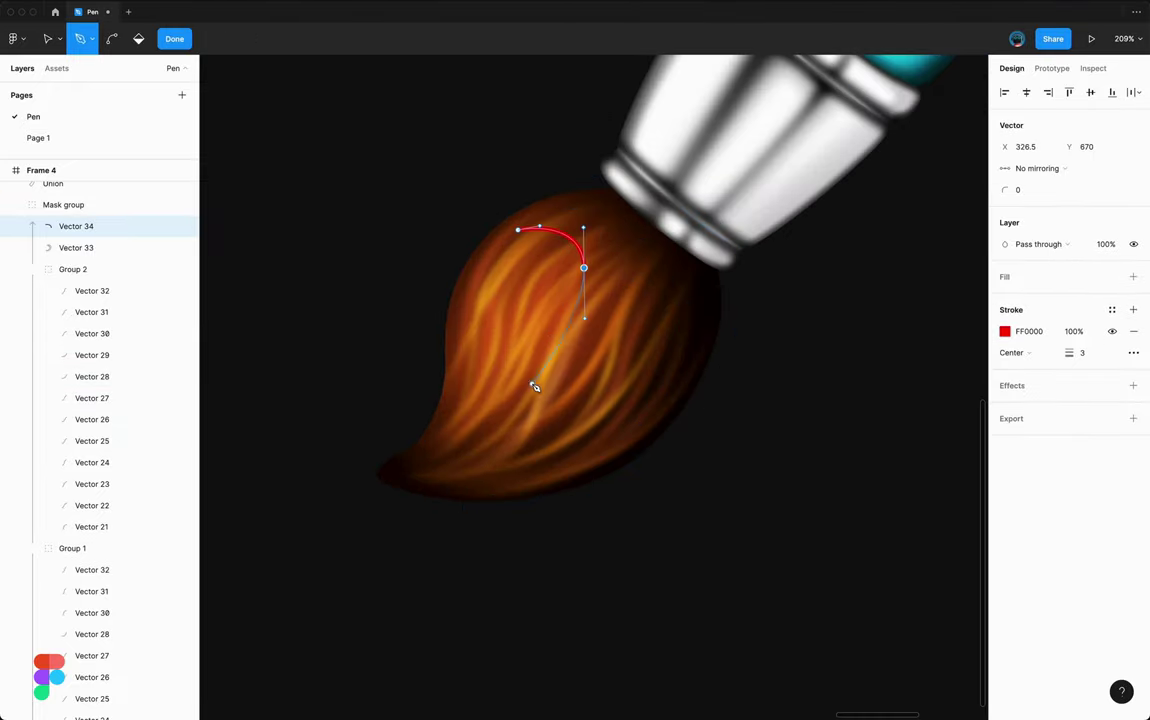
- Replace the highlight's red outline with a peach fill and add a layer blur
{"action": "left_click", "coordinate": [1133, 331]}
{"action": "left_click", "coordinate": [1133, 276]}
{"action": "left_click", "coordinate": [1004, 298]}
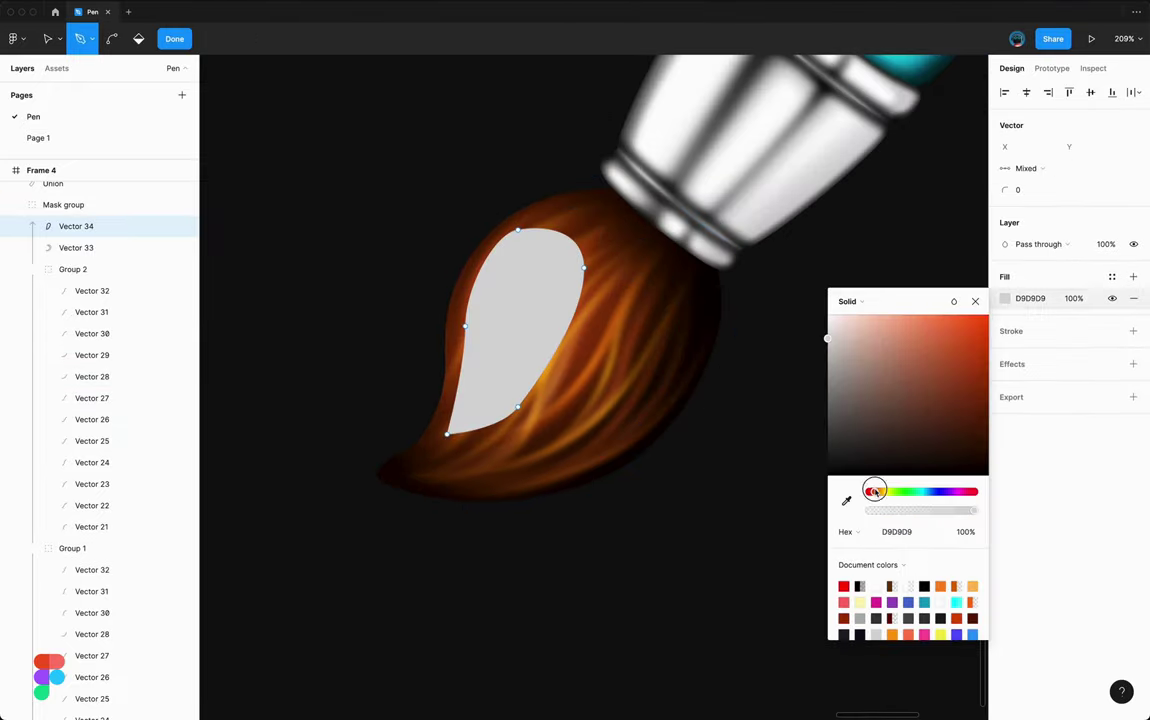
{"action": "left_click", "coordinate": [911, 314]}
{"action": "left_click", "coordinate": [1133, 364]}
{"action": "left_click", "coordinate": [1004, 385]}
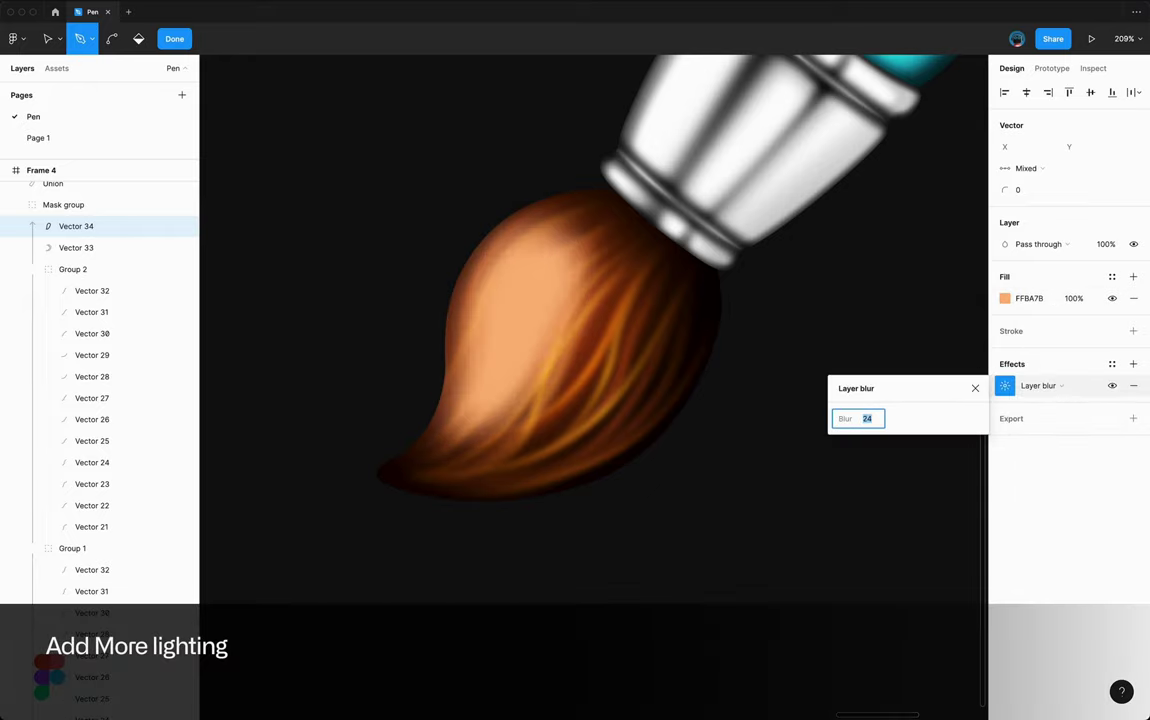
- Try Hard light blending, then shift the highlight fill to orange FF7817
{"action": "left_click", "coordinate": [1038, 244]}
{"action": "left_click", "coordinate": [1034, 276]}
{"action": "key", "text": "Escape"}
{"action": "key", "text": "Escape"}
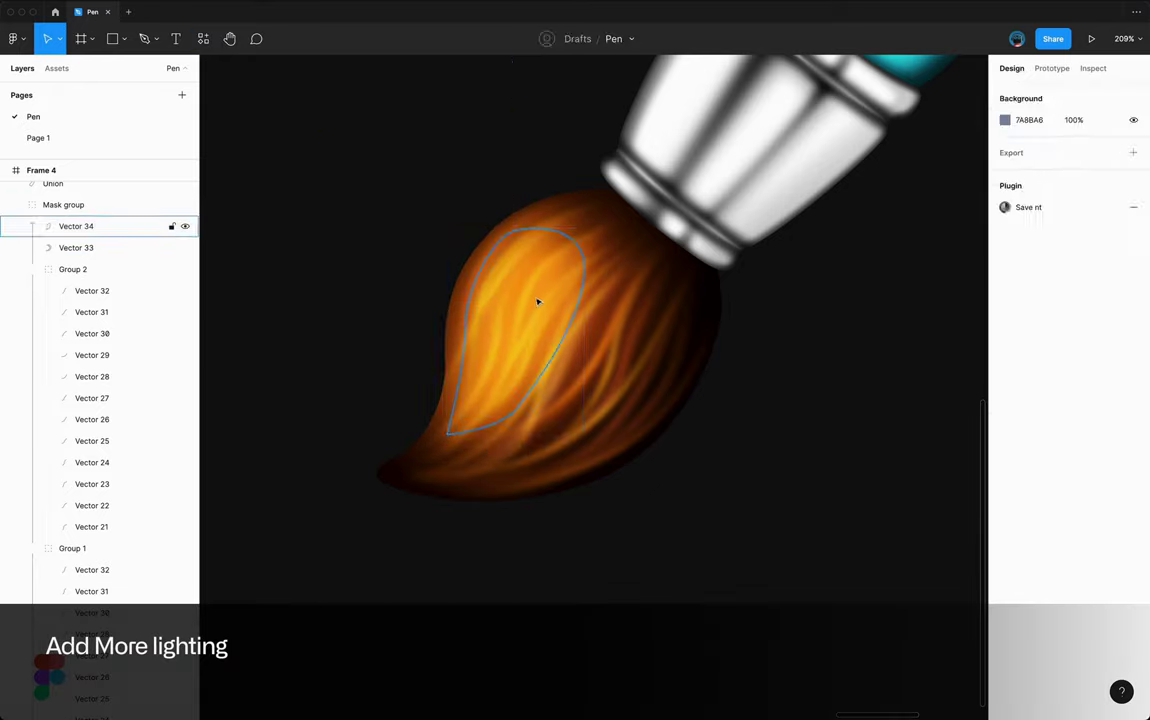
{"action": "left_click", "coordinate": [557, 308]}
{"action": "left_click", "coordinate": [1004, 363]}
{"action": "left_click_drag", "start_coordinate": [976, 397], "coordinate": [974, 381]}
{"action": "left_click_drag", "start_coordinate": [877, 557], "coordinate": [873, 557]}
- Set the highlight's blend mode to Screen after trying Multiply
{"action": "left_click", "coordinate": [1038, 308]}
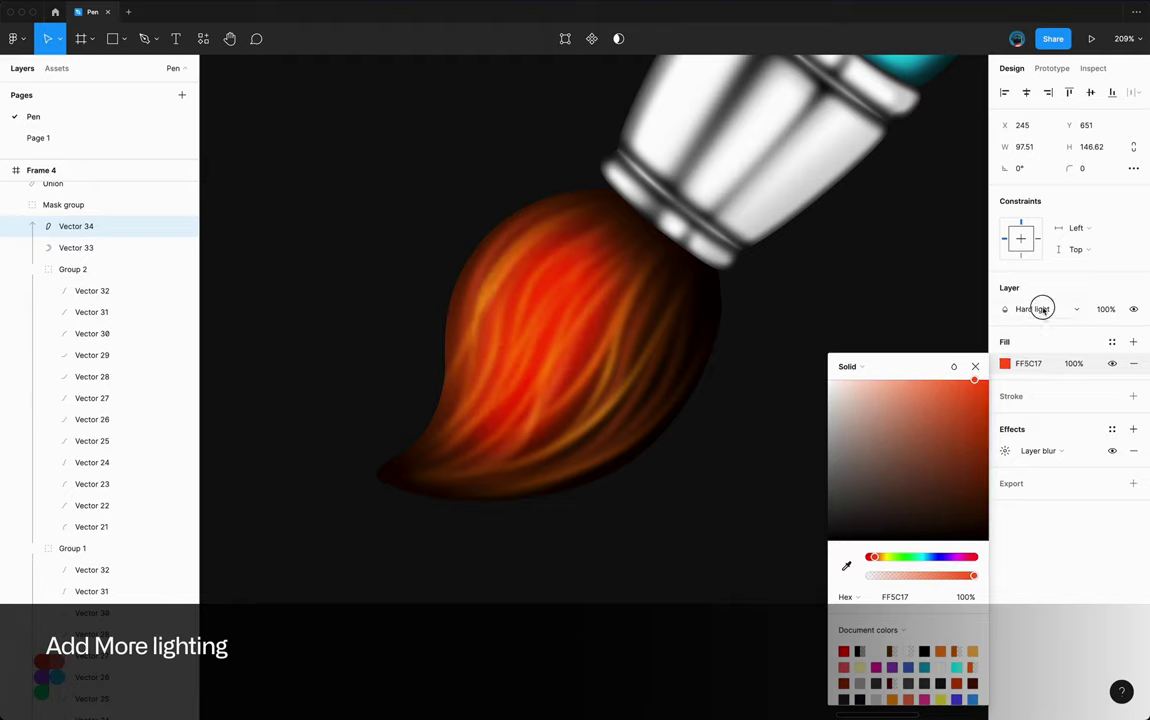
{"action": "left_click", "coordinate": [1040, 160]}
{"action": "left_click", "coordinate": [1038, 308]}
{"action": "left_click", "coordinate": [1027, 367]}
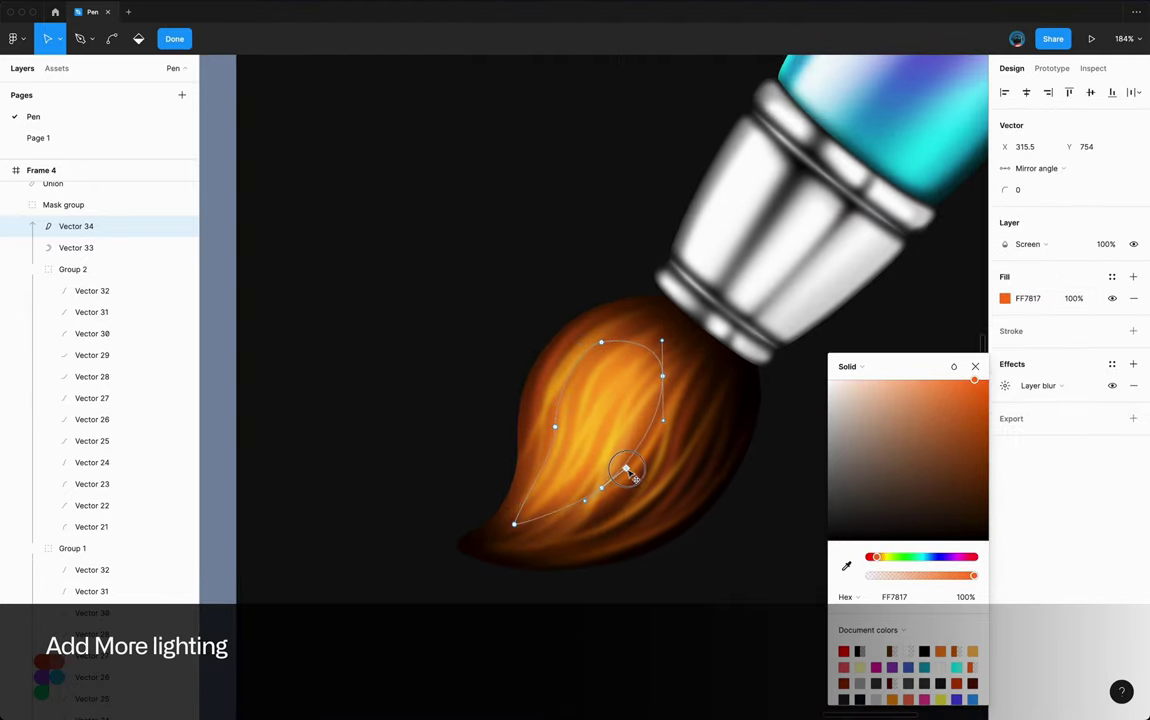
{"action": "key", "text": "Escape"}
- Draw a small glow shape on the upper bristles and fill it yellow FFC34F
{"action": "key", "text": "p"}
{"action": "left_click", "coordinate": [590, 380]}
{"action": "left_click", "coordinate": [568, 433]}
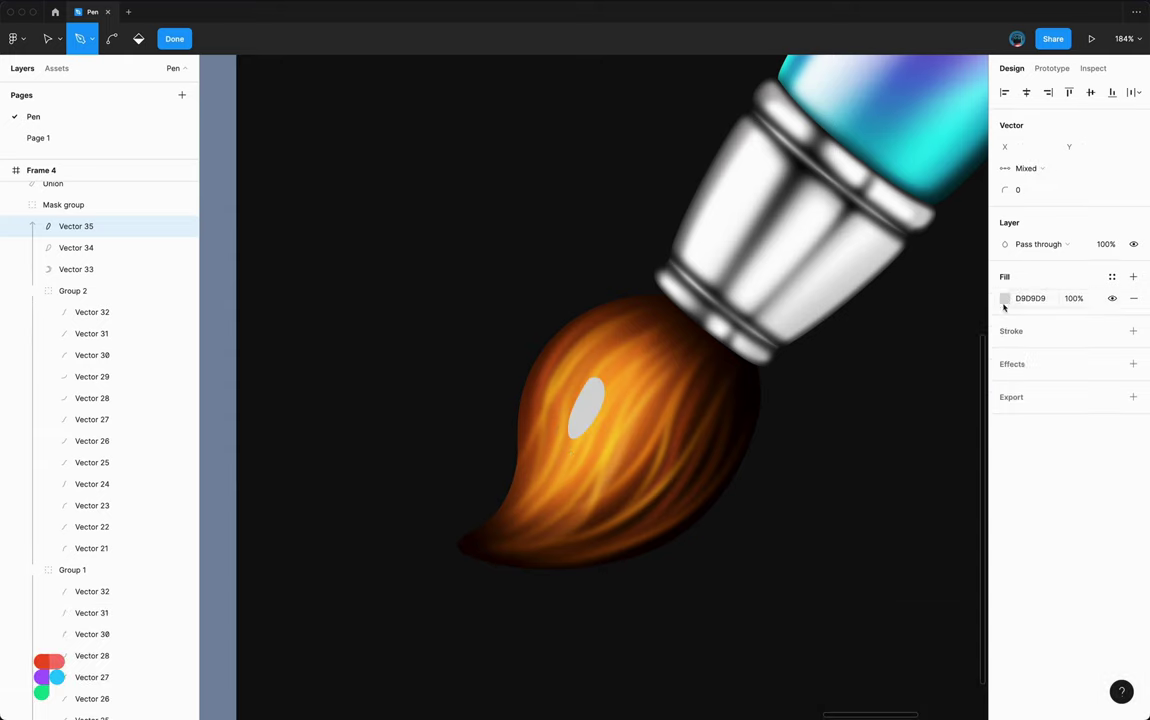
{"action": "left_click", "coordinate": [1004, 298]}
{"action": "left_click_drag", "start_coordinate": [872, 489], "coordinate": [886, 489]}
- Give the glow a layer blur of 24 and Screen blending
{"action": "left_click", "coordinate": [1133, 364]}
{"action": "left_click", "coordinate": [1040, 385]}
{"action": "left_click", "coordinate": [1004, 385]}
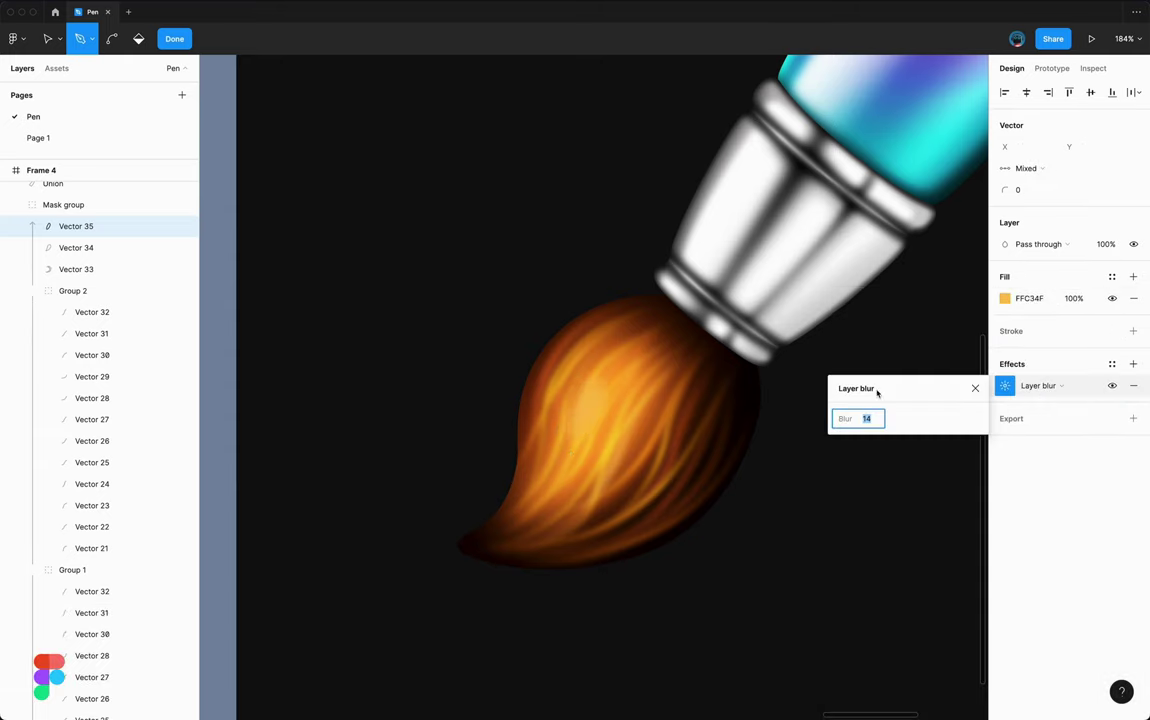
{"action": "type", "text": "24"}
{"action": "key", "text": "Escape"}
{"action": "left_click", "coordinate": [1004, 450]}
{"action": "left_click", "coordinate": [1040, 308]}
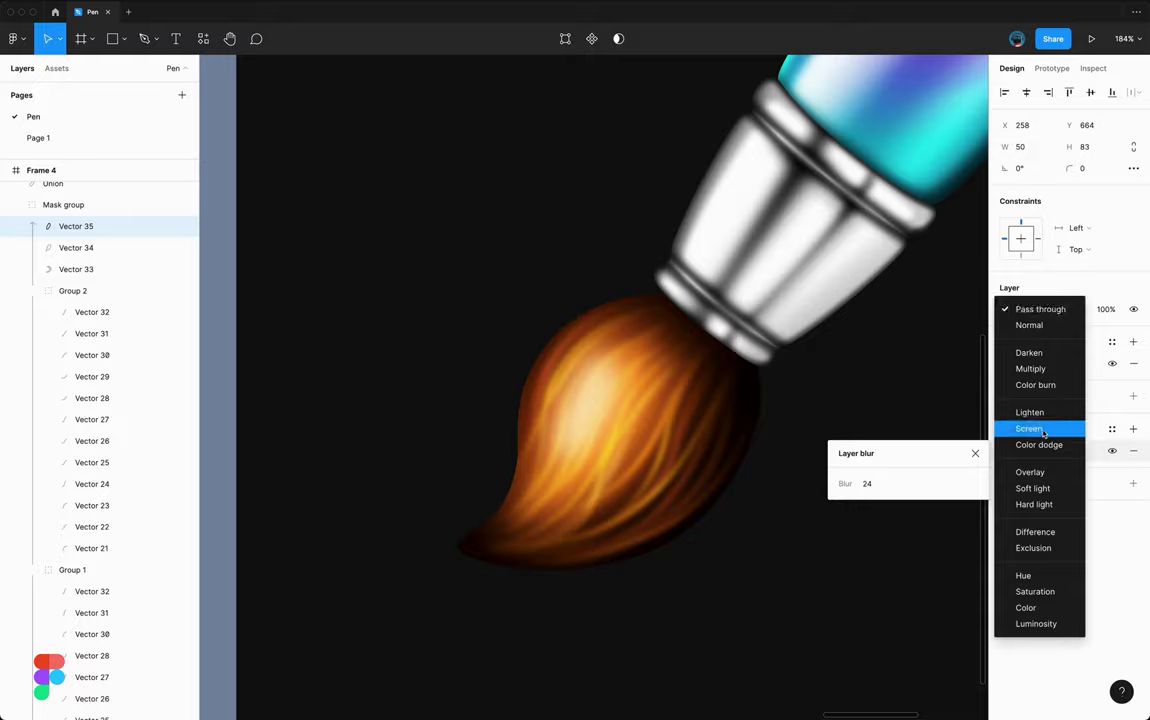
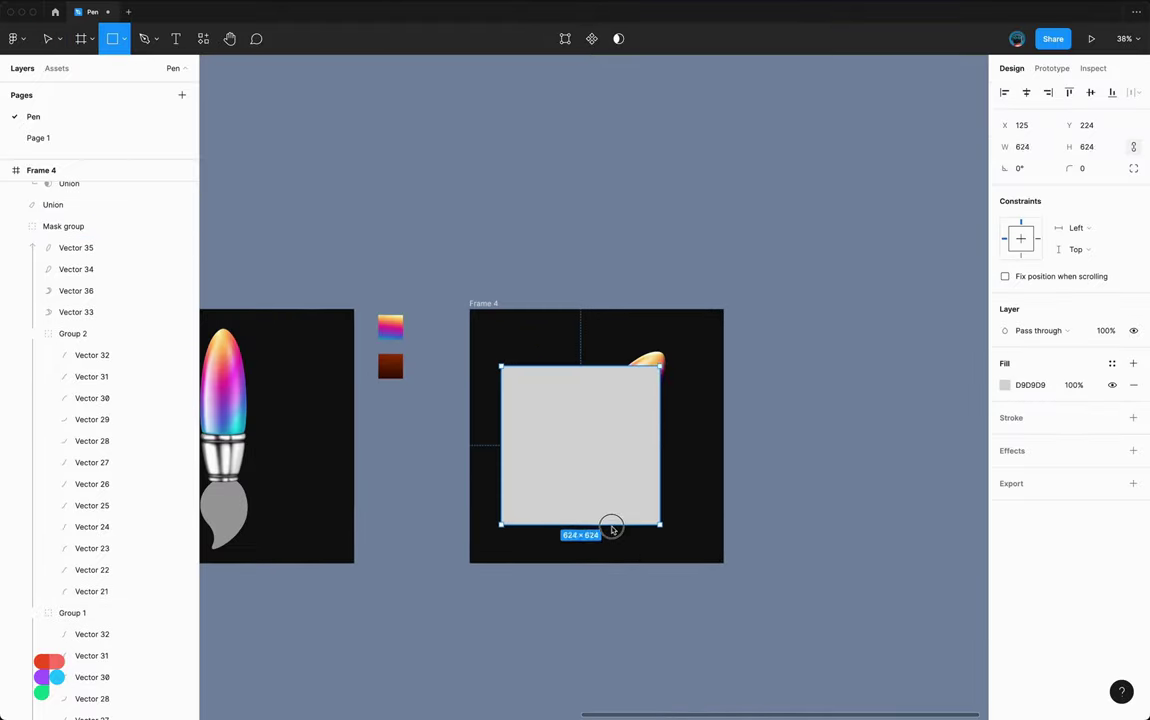
- Draw a square behind the brush, size it 800×800, and centre it in the frame
{"action": "left_click_drag", "start_coordinate": [606, 523], "coordinate": [602, 520]}
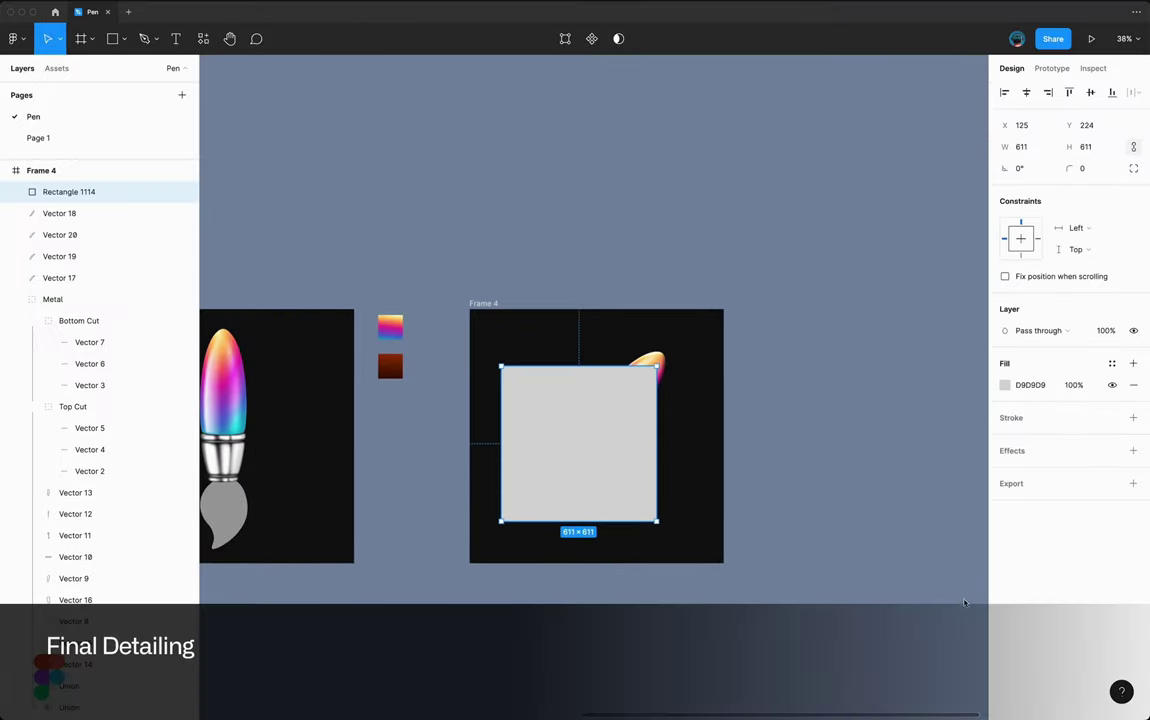
{"action": "left_click_drag", "start_coordinate": [544, 414], "coordinate": [548, 430]}
{"action": "key", "text": "bracketleft"}
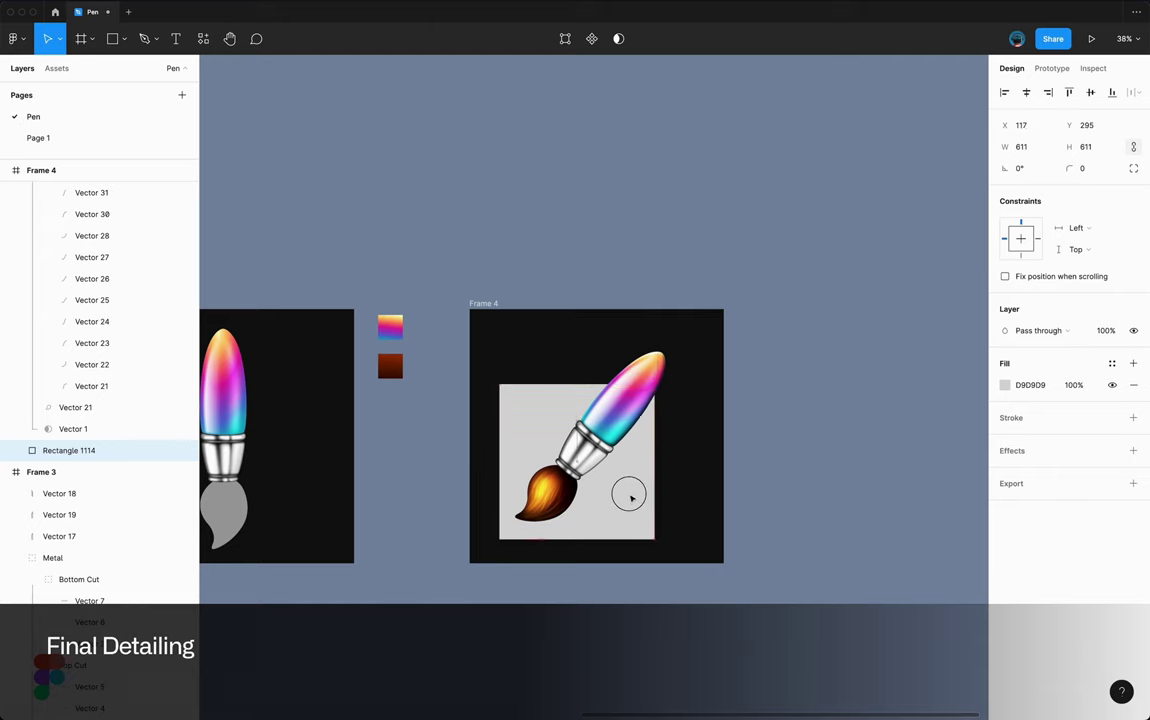
{"action": "left_click", "coordinate": [1085, 146]}
{"action": "type", "text": "800"}
{"action": "key", "text": "Return"}
{"action": "mouse_move", "coordinate": [654, 515]}
{"action": "left_mouse_down"}
{"action": "mouse_move", "coordinate": [651, 478]}
{"action": "mouse_move", "coordinate": [837, 130]}
{"action": "left_mouse_up"}
{"action": "left_click_drag", "start_coordinate": [683, 547], "coordinate": [688, 334]}
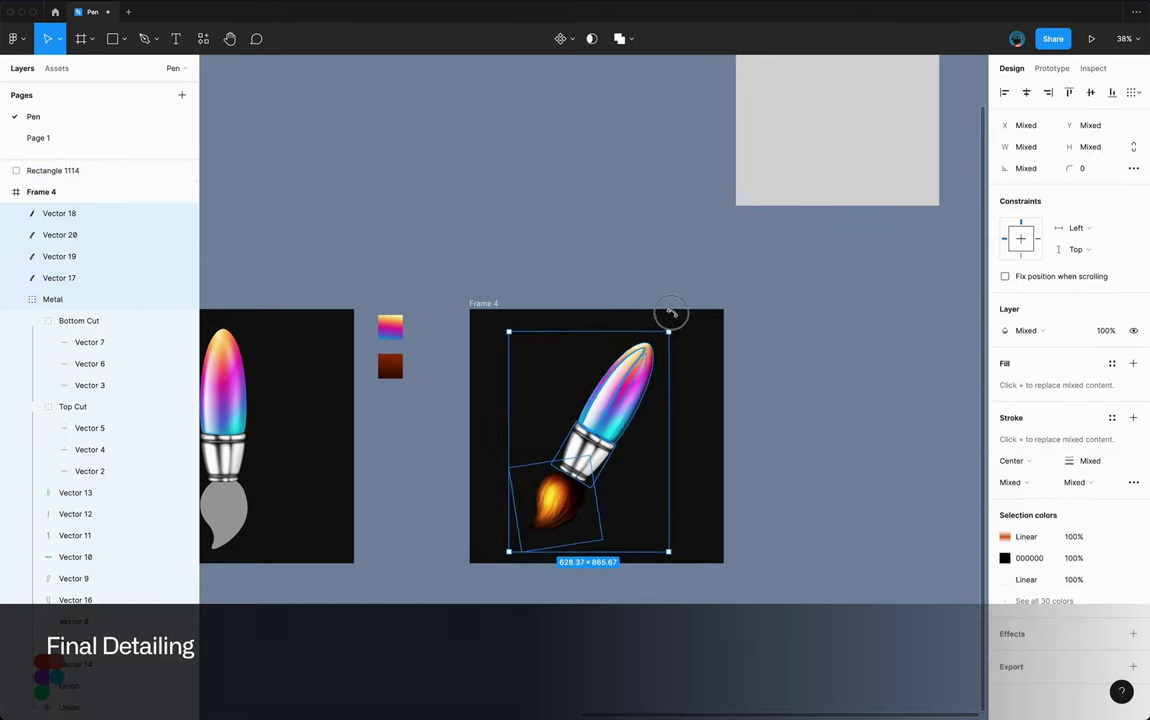
{"action": "key", "text": "ctrl+z"}
{"action": "key", "text": "ctrl+z"}
{"action": "key", "text": "ctrl+z"}
{"action": "key", "text": "ctrl+z"}
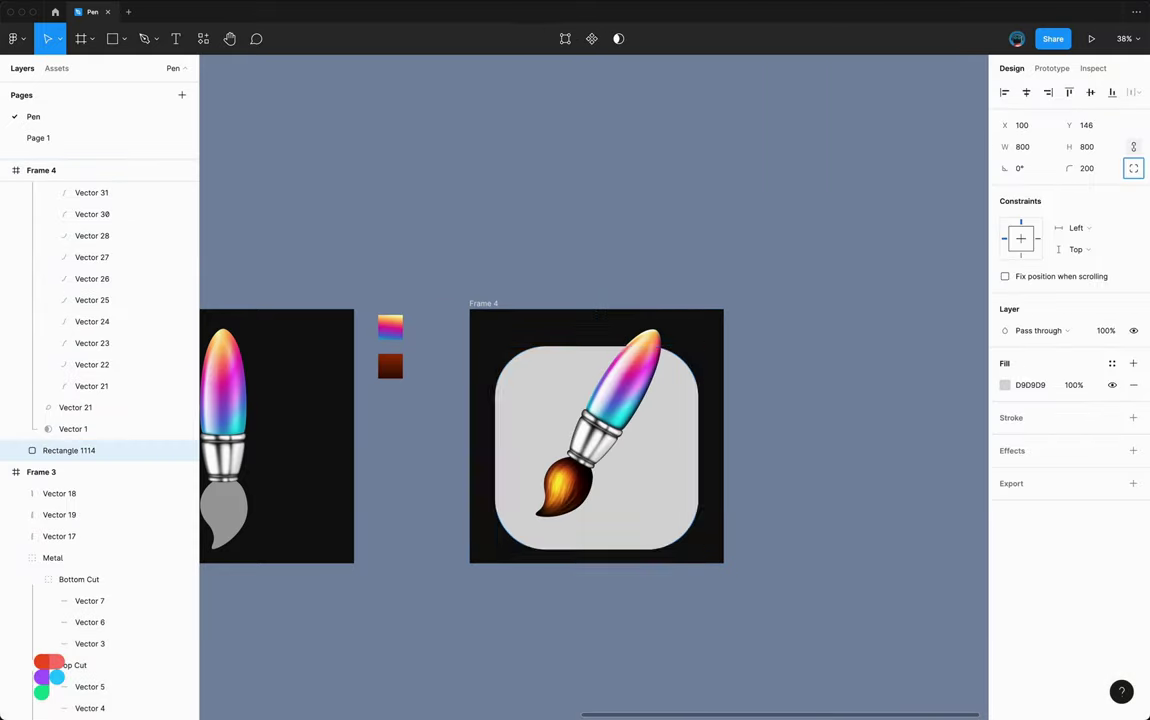
- Give the tile a yellow-to-orange linear gradient fill and add an effect to it
{"action": "left_click", "coordinate": [1004, 385]}
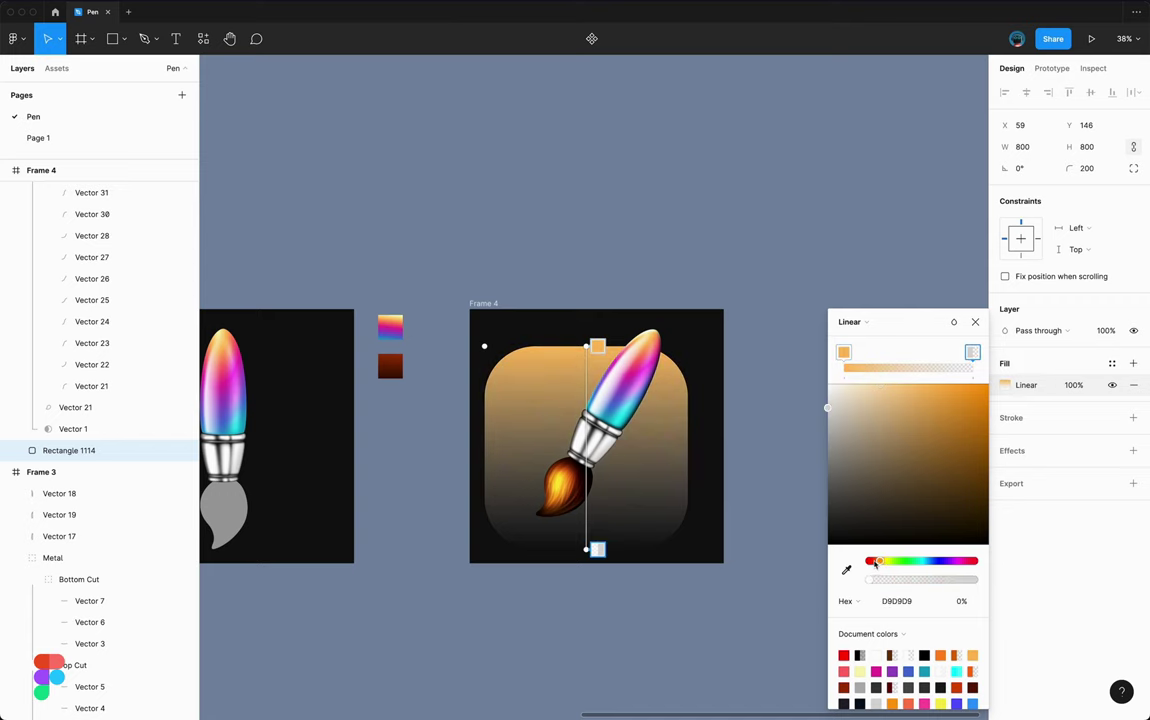
{"action": "left_click", "coordinate": [937, 384]}
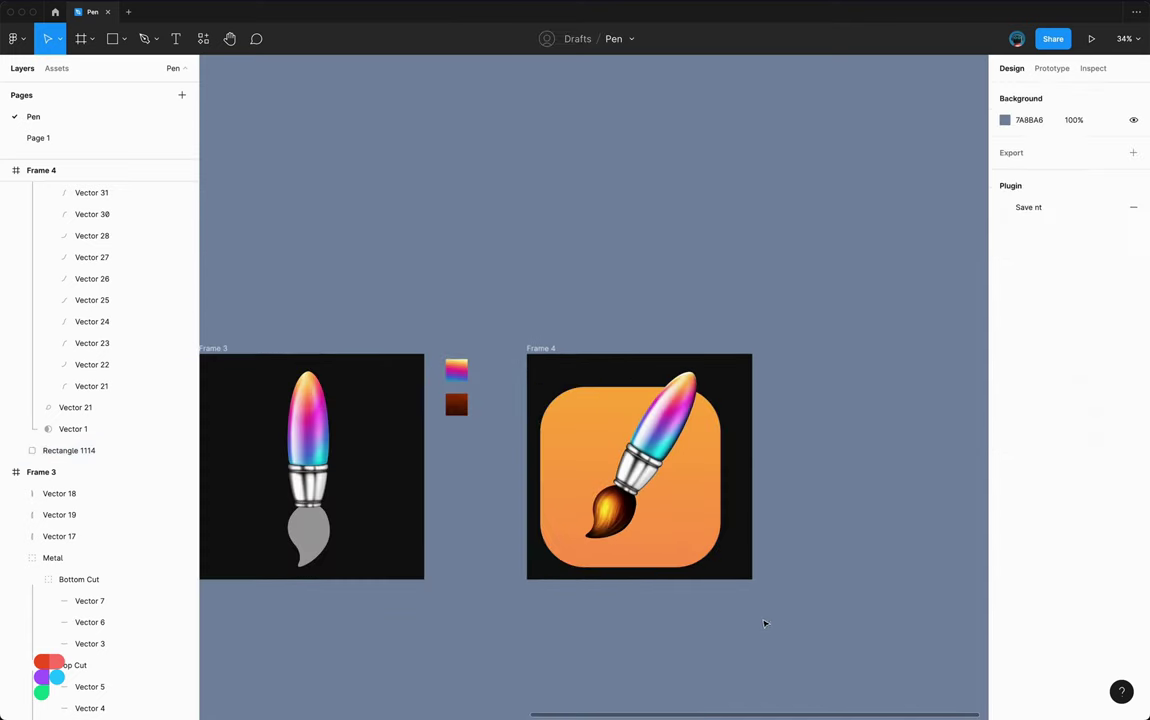
{"action": "left_click", "coordinate": [680, 533]}
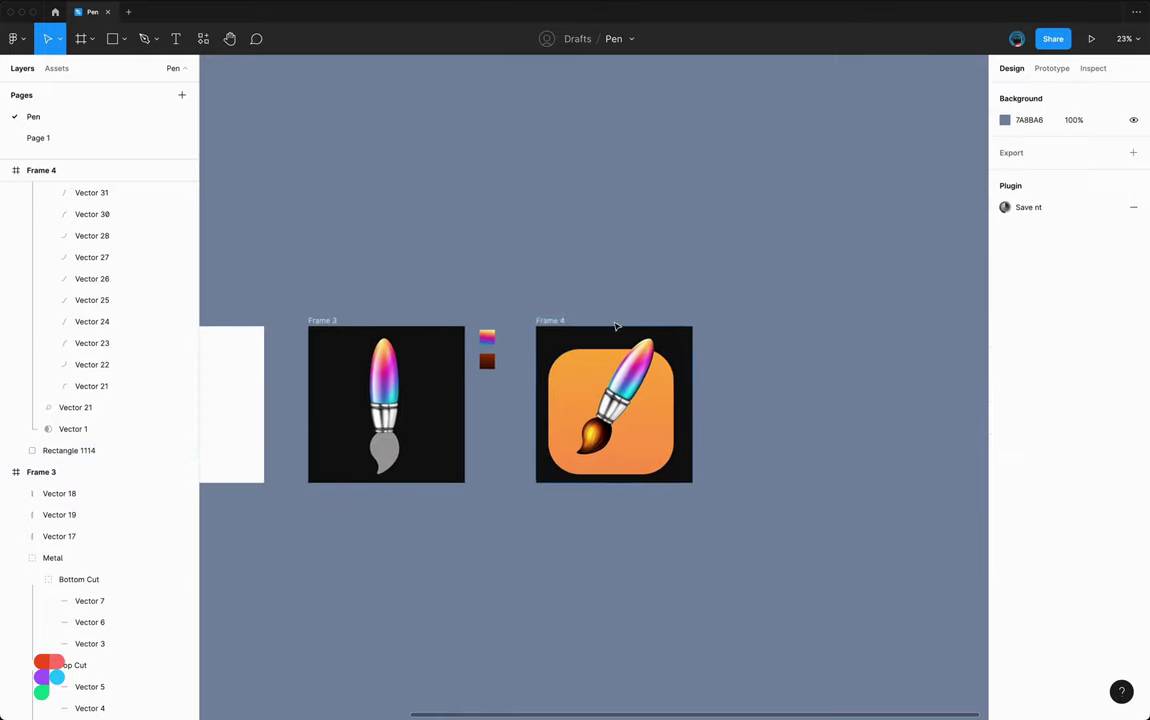
{"action": "left_click", "coordinate": [658, 290]}
{"action": "scroll", "coordinate": [708, 200], "scroll_direction": "up", "scroll_amount": 5}
{"action": "left_click", "coordinate": [660, 300]}
{"action": "left_click", "coordinate": [1005, 385]}
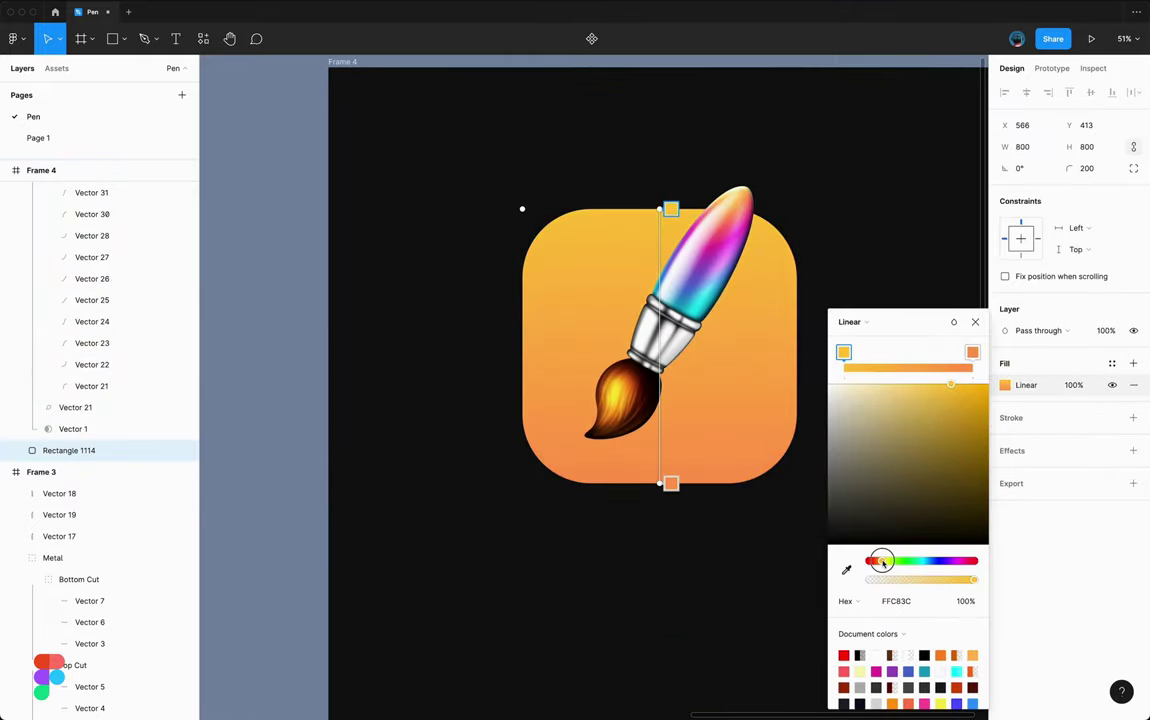
{"action": "left_click", "coordinate": [1133, 451]}
{"action": "left_click", "coordinate": [1043, 472]}
- Make the effect a white inner shadow blended as Overlay (x4, y7, blur 9)
{"action": "left_click", "coordinate": [1005, 472]}
{"action": "left_click", "coordinate": [843, 548]}
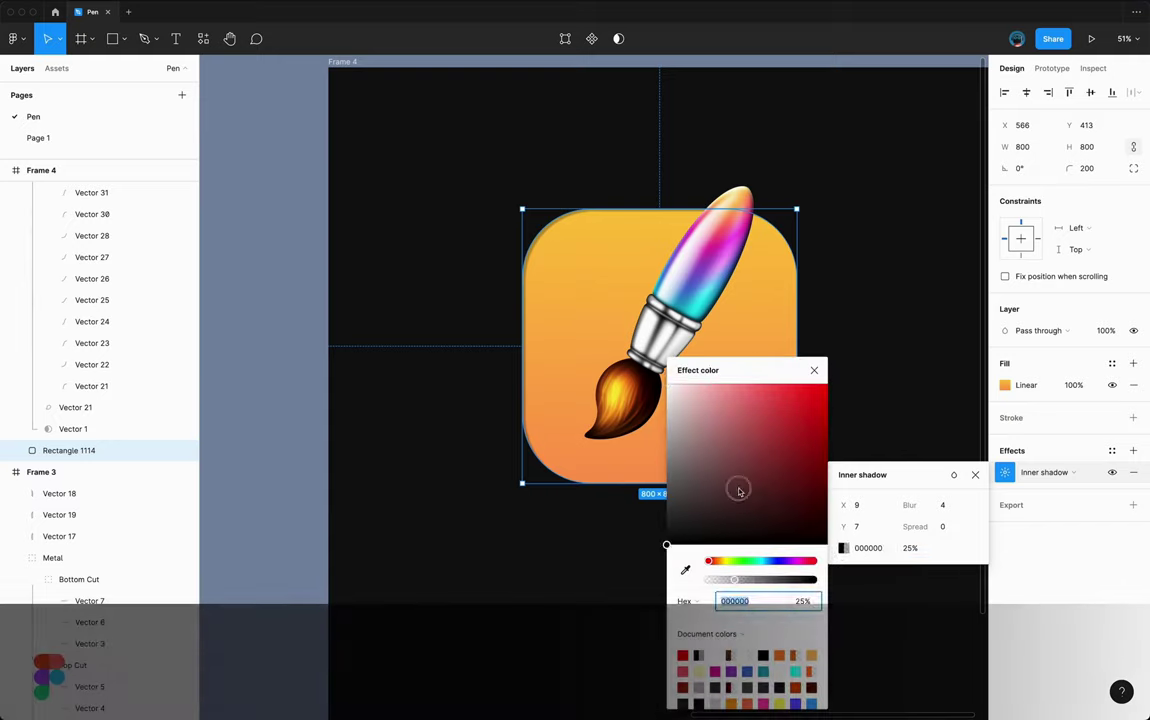
{"action": "left_click", "coordinate": [953, 474]}
{"action": "left_click", "coordinate": [980, 638]}
{"action": "left_click", "coordinate": [953, 474]}
{"action": "left_click", "coordinate": [980, 459]}
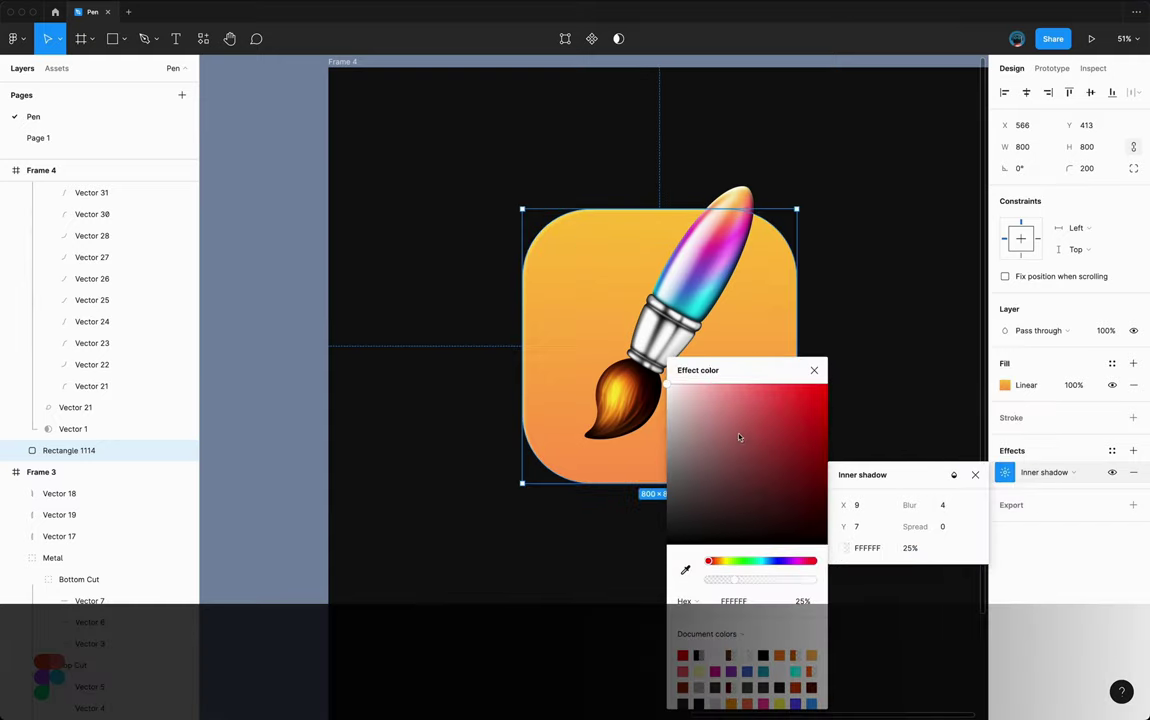
{"action": "scroll", "coordinate": [618, 270], "scroll_direction": "up", "scroll_amount": 5}
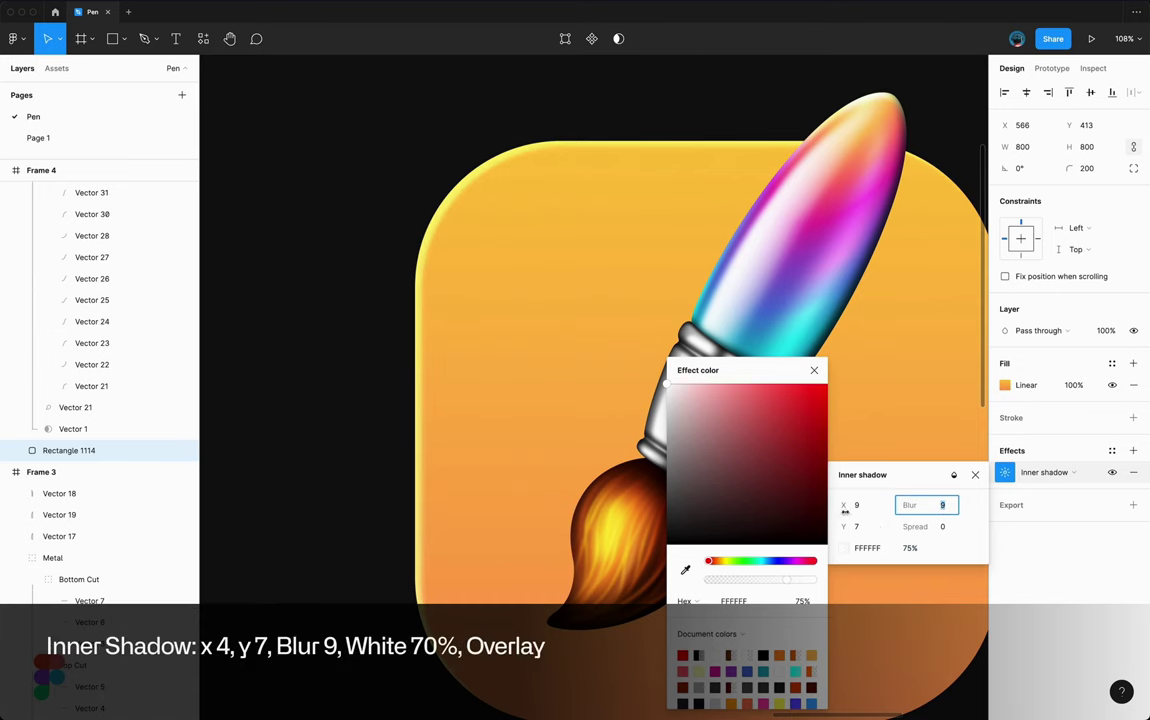
{"action": "scroll", "coordinate": [471, 440], "scroll_direction": "down", "scroll_amount": 5}
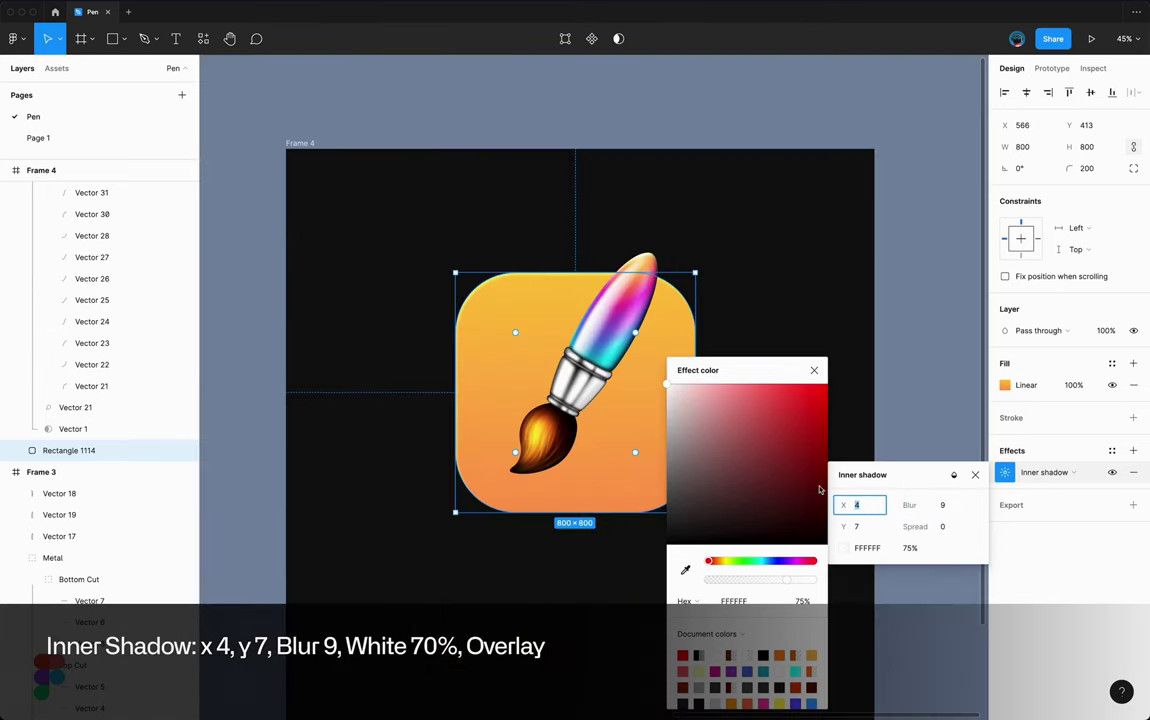
{"action": "left_click", "coordinate": [1003, 472]}
- Add a second inner shadow in brown 481E1E, offset -4, -7
{"action": "left_click", "coordinate": [1004, 472]}
{"action": "type", "text": "-4"}
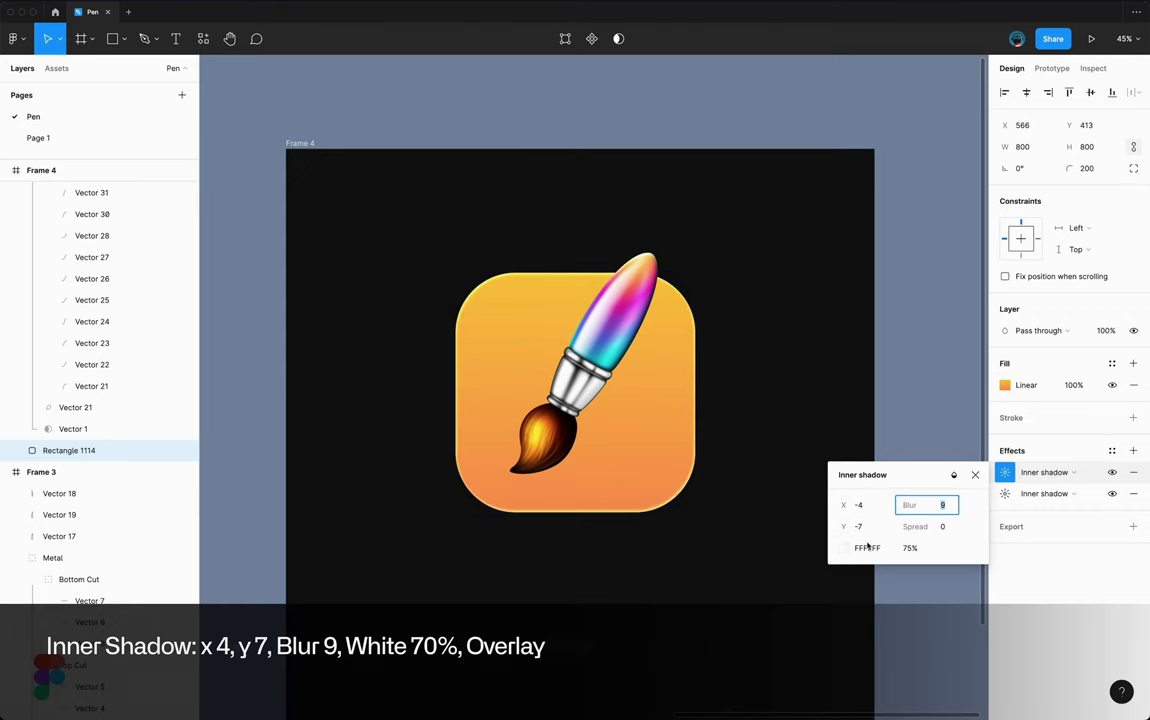
{"action": "left_click", "coordinate": [867, 546]}
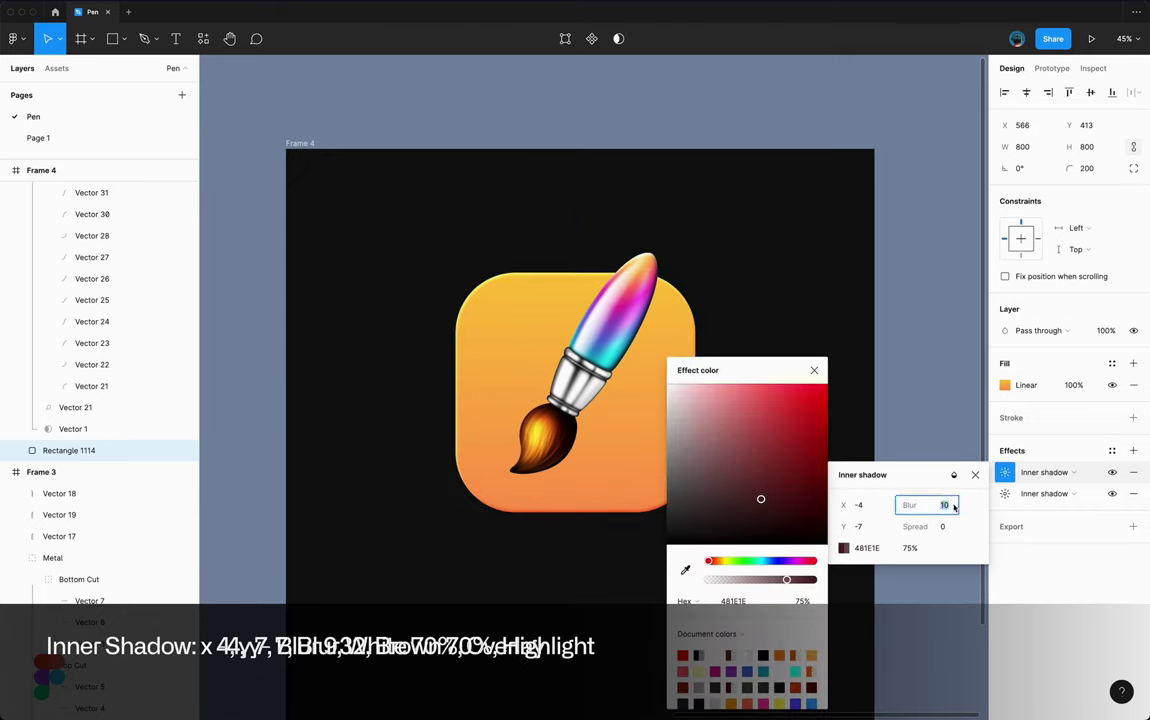
{"action": "key", "text": "Escape"}
{"action": "key", "text": "Escape"}
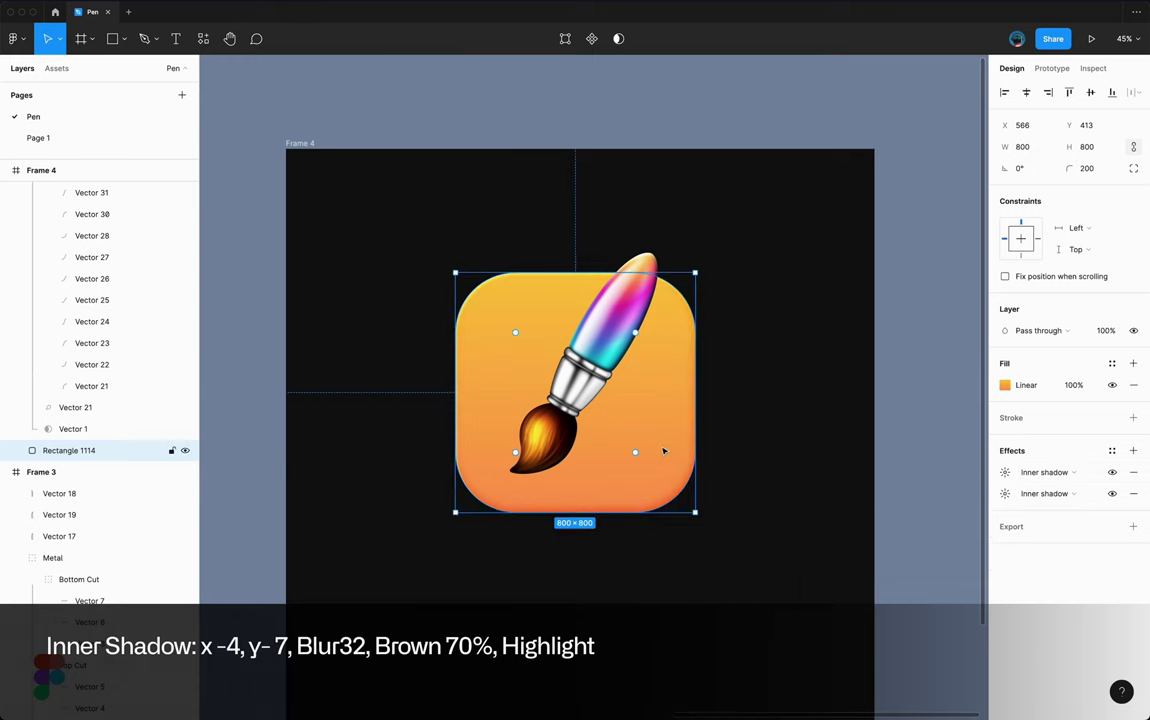
{"action": "key", "text": "super+slash"}
{"action": "key", "text": "Escape"}
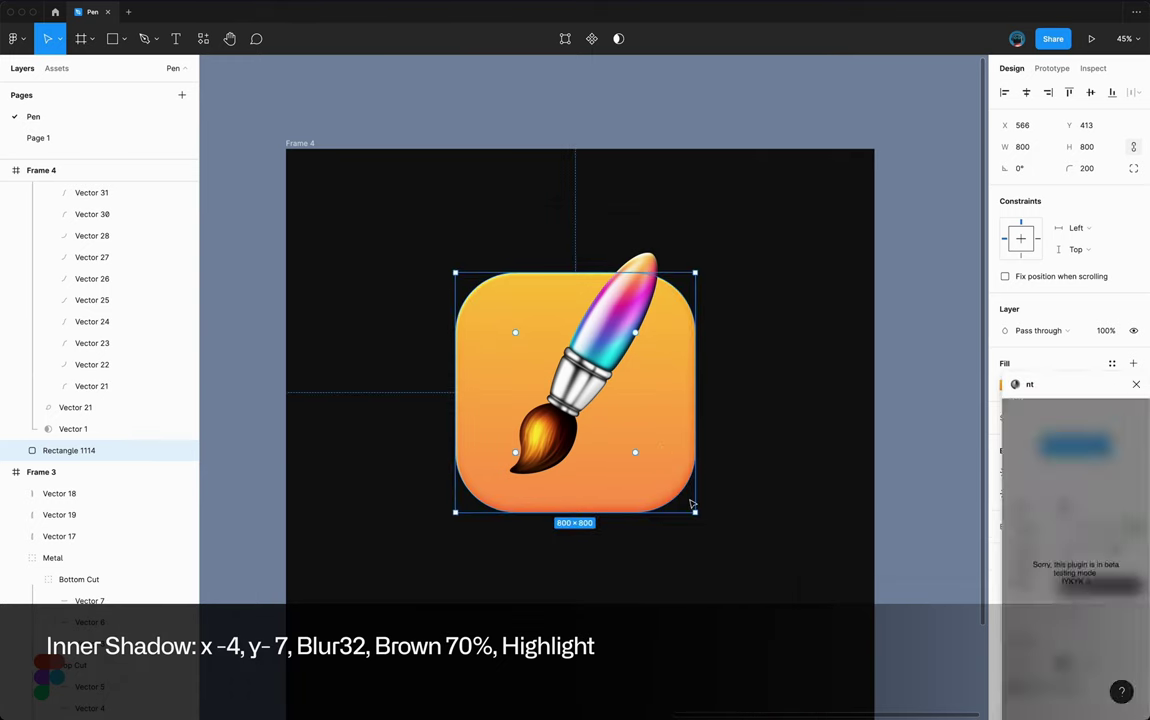
- Apply a Random noise texture to the tile with Soft light blend at 0.7 opacity
{"action": "left_click", "coordinate": [1074, 408]}
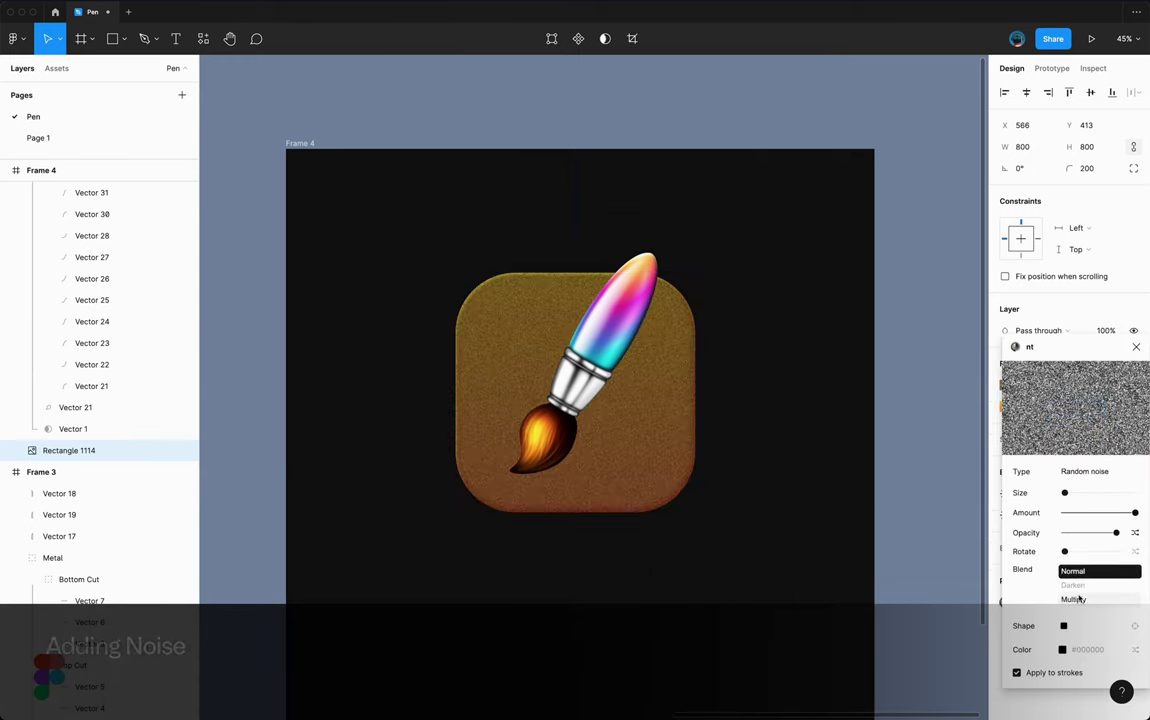
{"action": "scroll", "coordinate": [1079, 598], "scroll_direction": "down", "scroll_amount": 5}
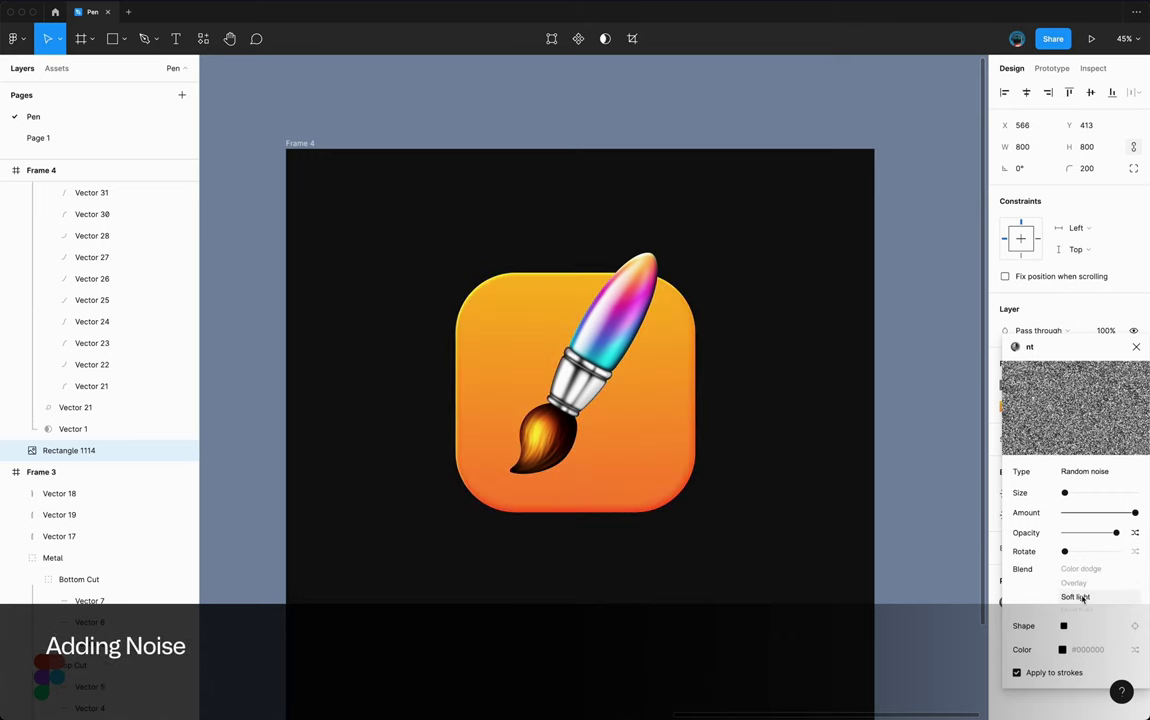
{"action": "left_click", "coordinate": [1101, 533]}
{"action": "left_click", "coordinate": [1135, 348]}
{"action": "scroll", "coordinate": [647, 377], "scroll_direction": "up", "scroll_amount": 5}
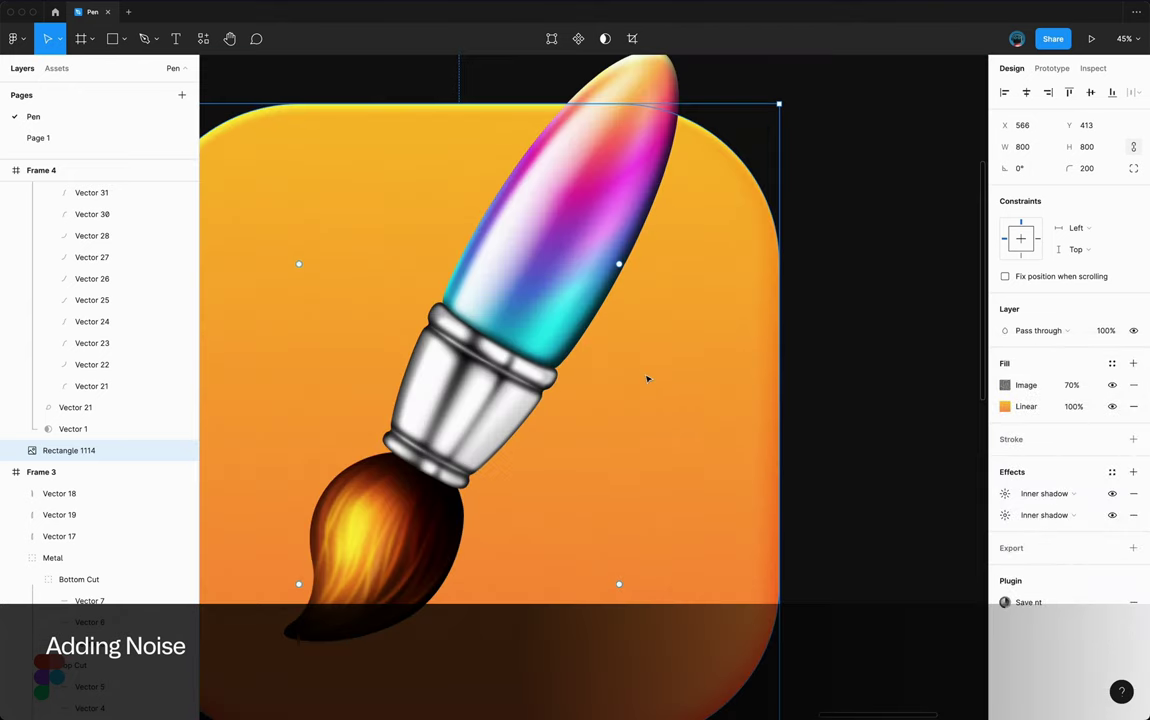
- Shift the gradient's top stop to yellow FFD43C and preview the icon unselected
{"action": "left_click", "coordinate": [1004, 406]}
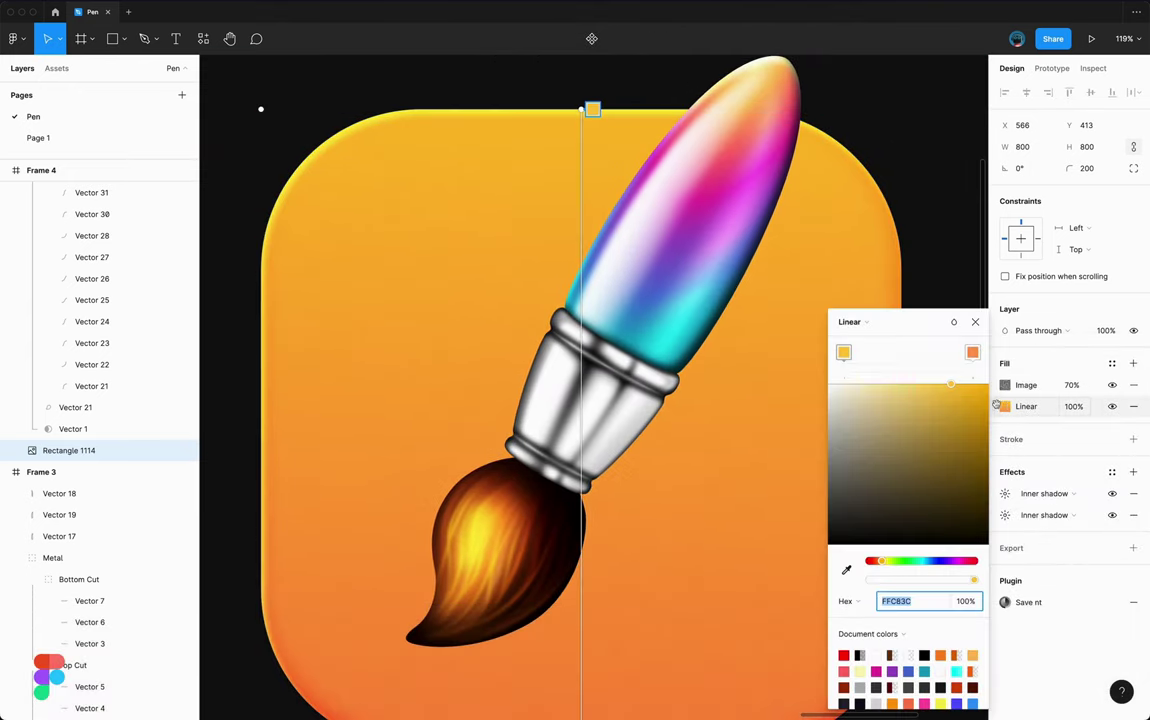
{"action": "left_click_drag", "start_coordinate": [880, 561], "coordinate": [882, 562]}
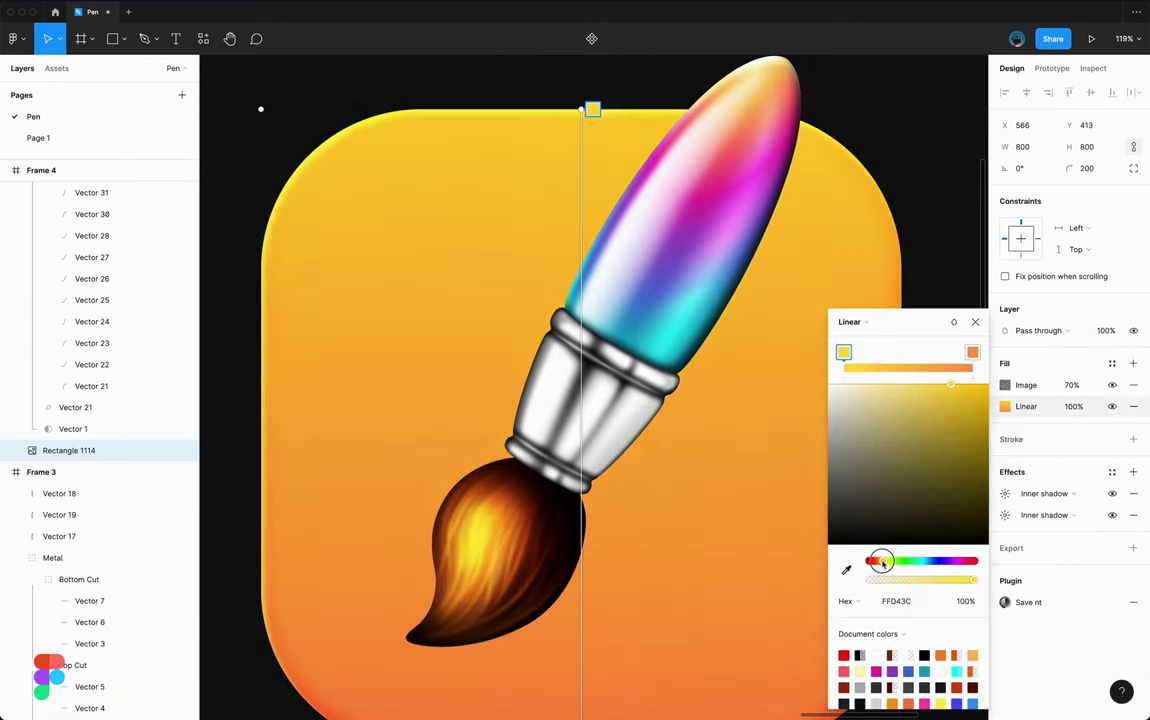
{"action": "scroll", "coordinate": [700, 480], "scroll_direction": "down", "scroll_amount": 5}
{"action": "key", "text": "Escape"}
{"action": "scroll", "coordinate": [598, 508], "scroll_direction": "up", "scroll_amount": 3}
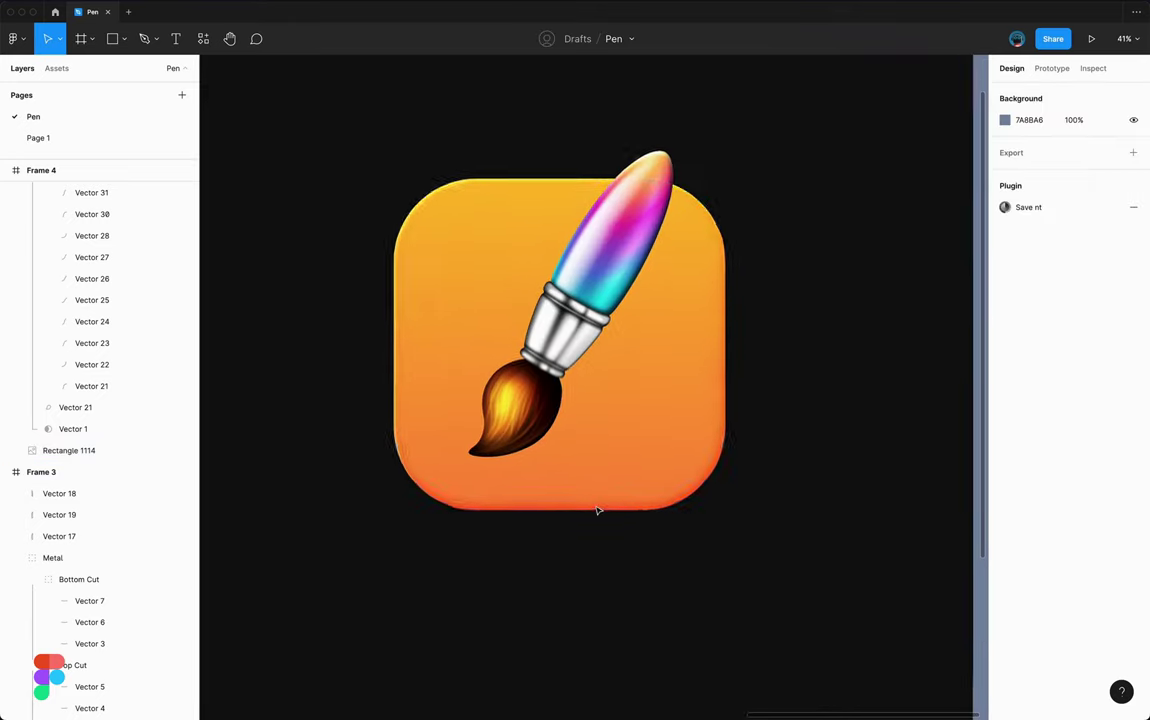
{"action": "left_click", "coordinate": [629, 480]}
{"action": "scroll", "coordinate": [629, 480], "scroll_direction": "down", "scroll_amount": 3}
{"action": "key", "text": "Escape"}
{"action": "scroll", "coordinate": [677, 363], "scroll_direction": "down", "scroll_amount": 2}
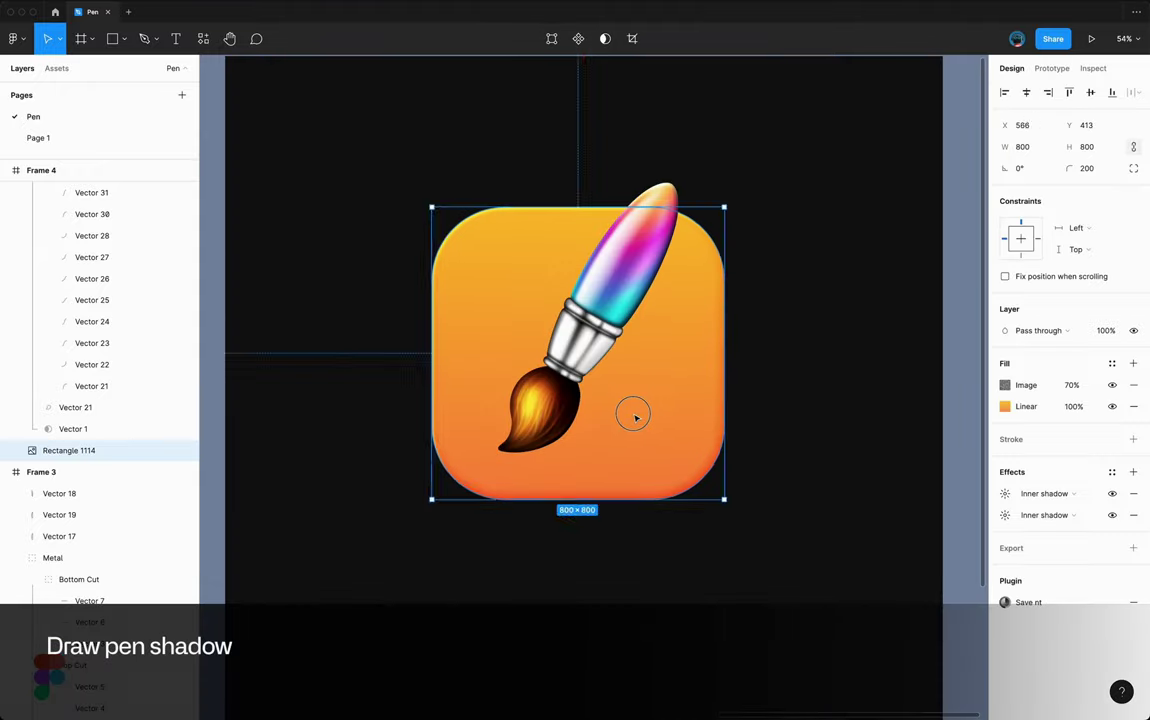
- Draw a freeform shadow path alongside the brush bristles
{"action": "key", "text": "p"}
{"action": "scroll", "coordinate": [441, 460], "scroll_direction": "up", "scroll_amount": 3}
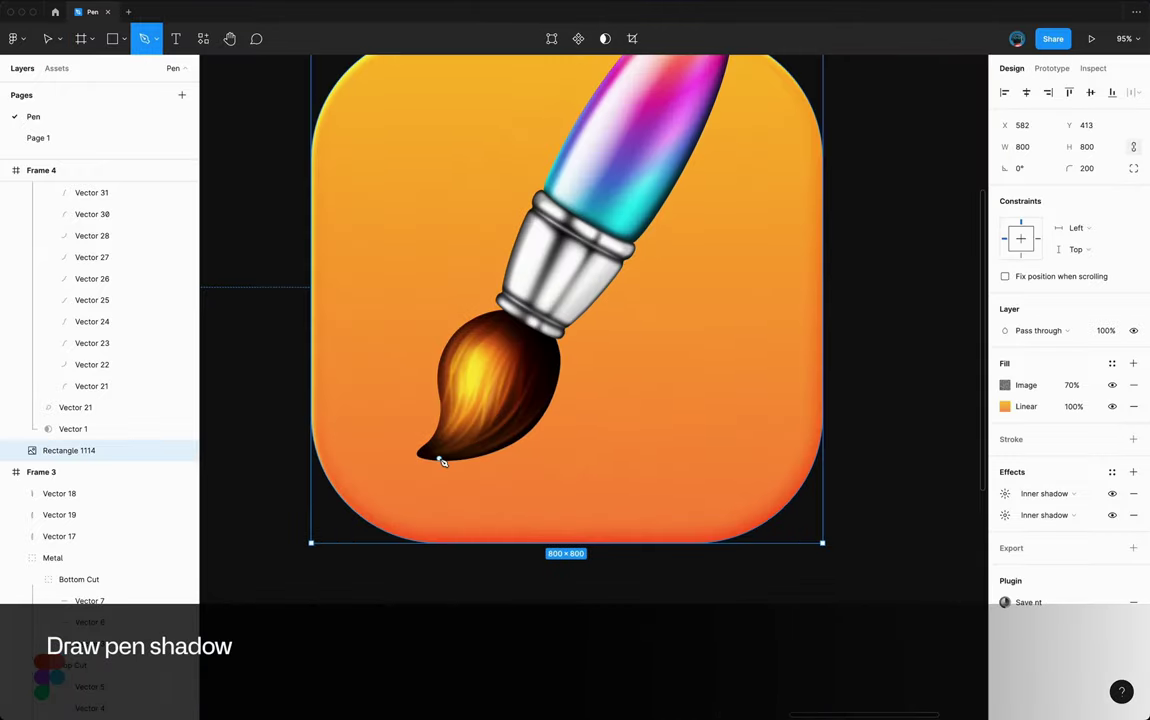
{"action": "left_click", "coordinate": [441, 460]}
{"action": "left_click_drag", "start_coordinate": [518, 457], "coordinate": [545, 438]}
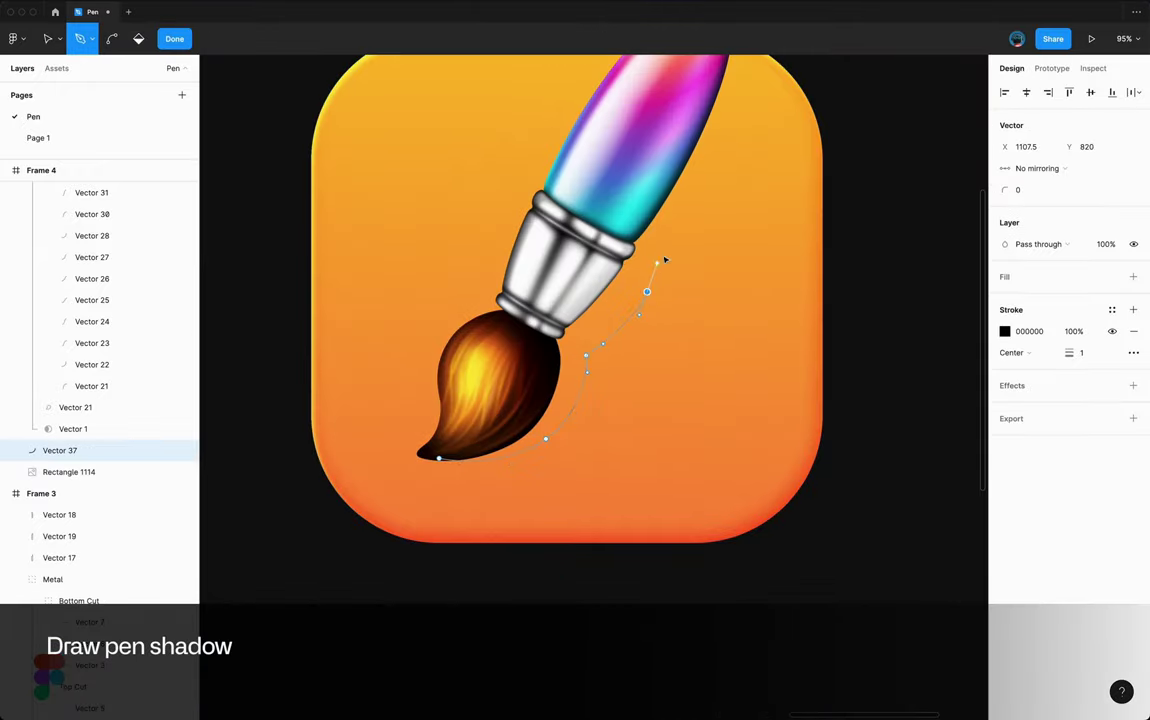
{"action": "left_click", "coordinate": [658, 259]}
{"action": "scroll", "coordinate": [680, 230], "scroll_direction": "up", "scroll_amount": 2}
{"action": "scroll", "coordinate": [680, 230], "scroll_direction": "right", "scroll_amount": 2}
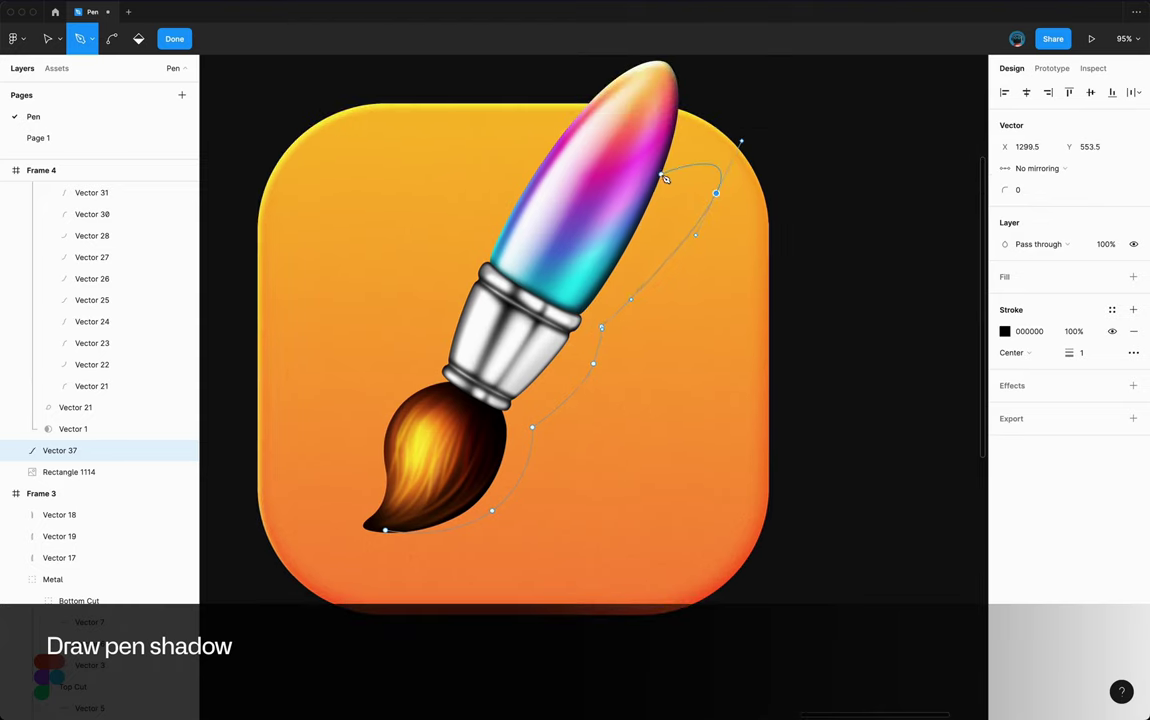
{"action": "left_click", "coordinate": [408, 513]}
{"action": "key", "text": "Escape"}
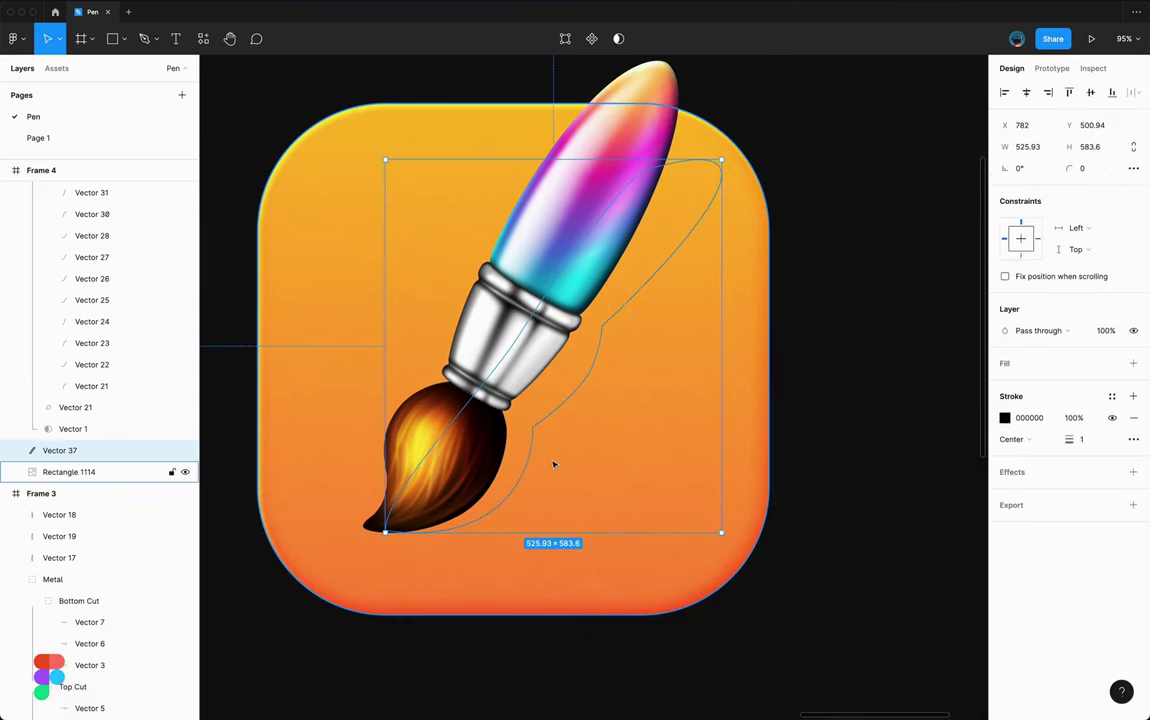
- Give the shadow shape a linear gradient fill and a layer blur
{"action": "left_click", "coordinate": [1005, 386]}
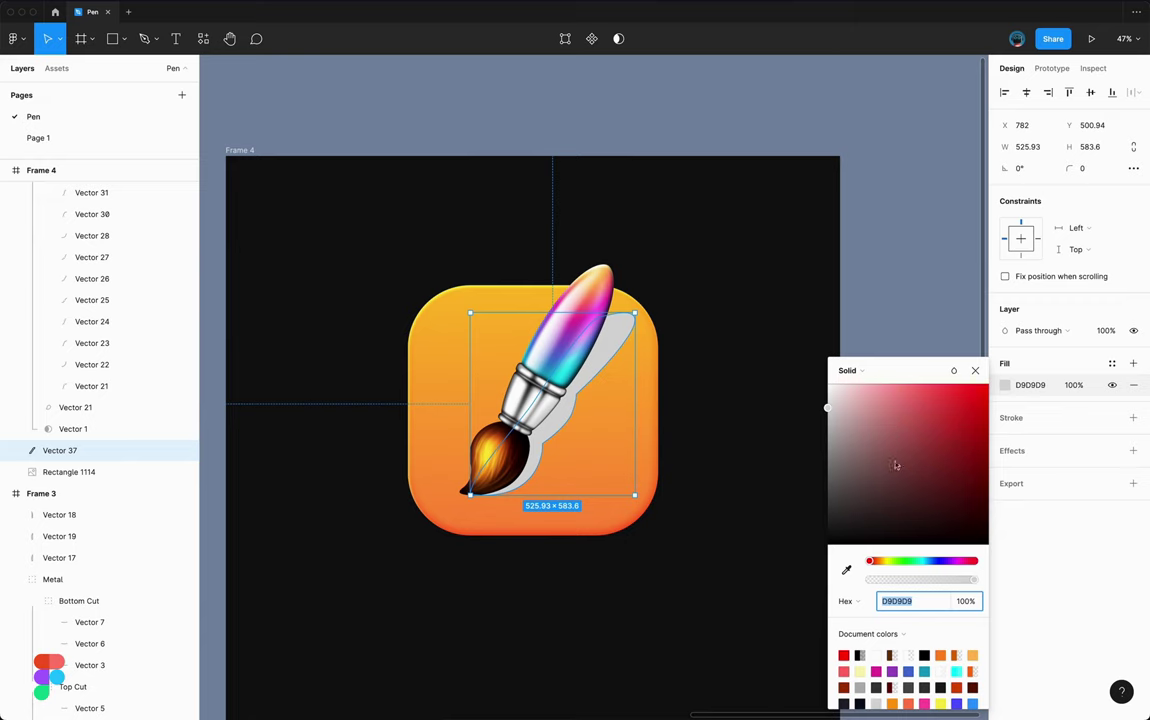
{"action": "left_click", "coordinate": [849, 370]}
{"action": "left_click", "coordinate": [864, 391]}
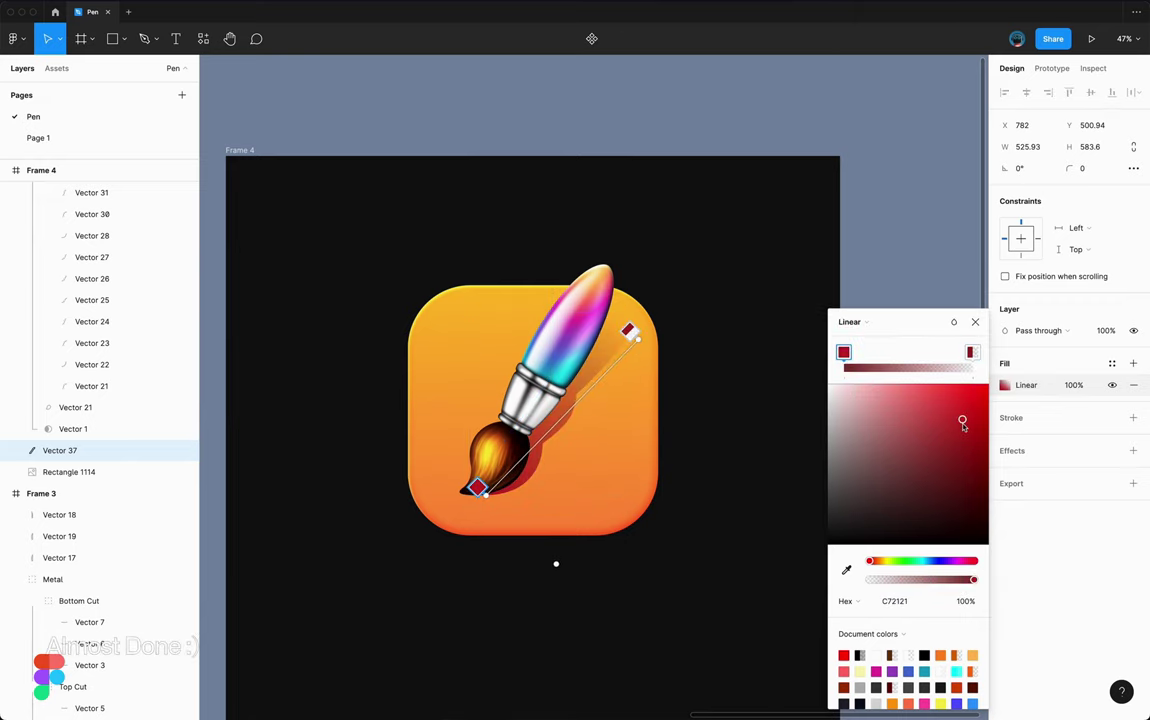
{"action": "left_click", "coordinate": [1019, 447]}
{"action": "left_click", "coordinate": [1133, 450]}
{"action": "left_click", "coordinate": [1040, 472]}
{"action": "left_click", "coordinate": [1005, 472]}
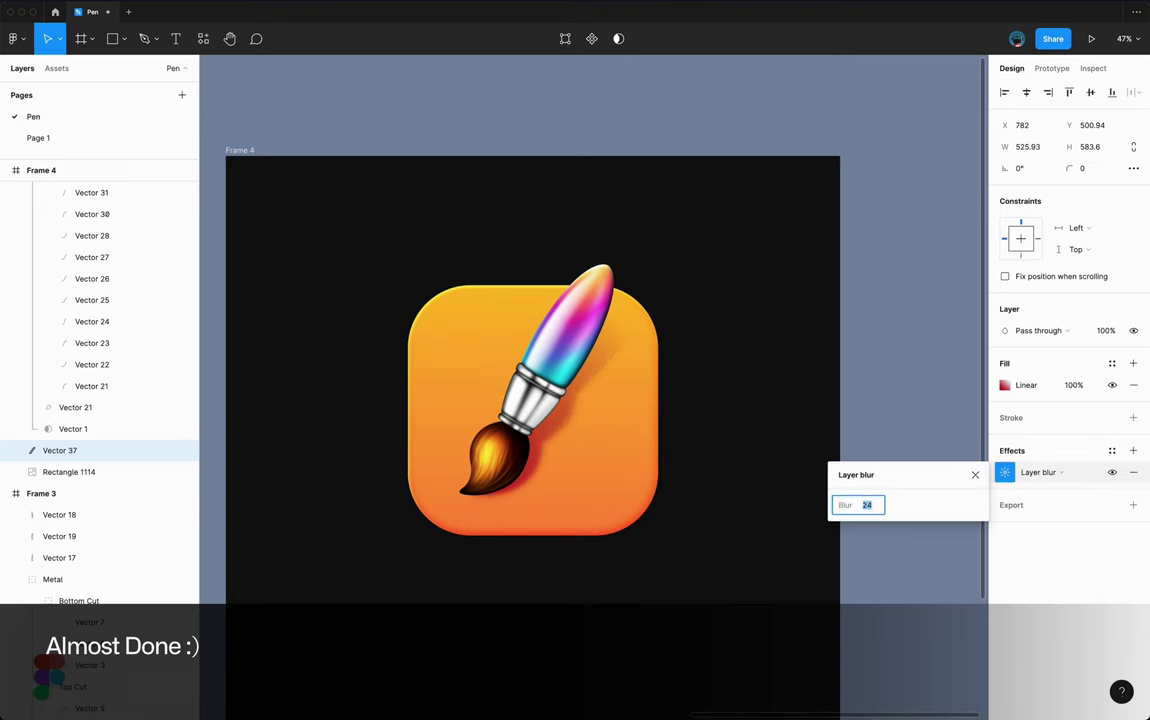
{"action": "scroll", "coordinate": [567, 440], "scroll_direction": "down", "scroll_amount": 3}
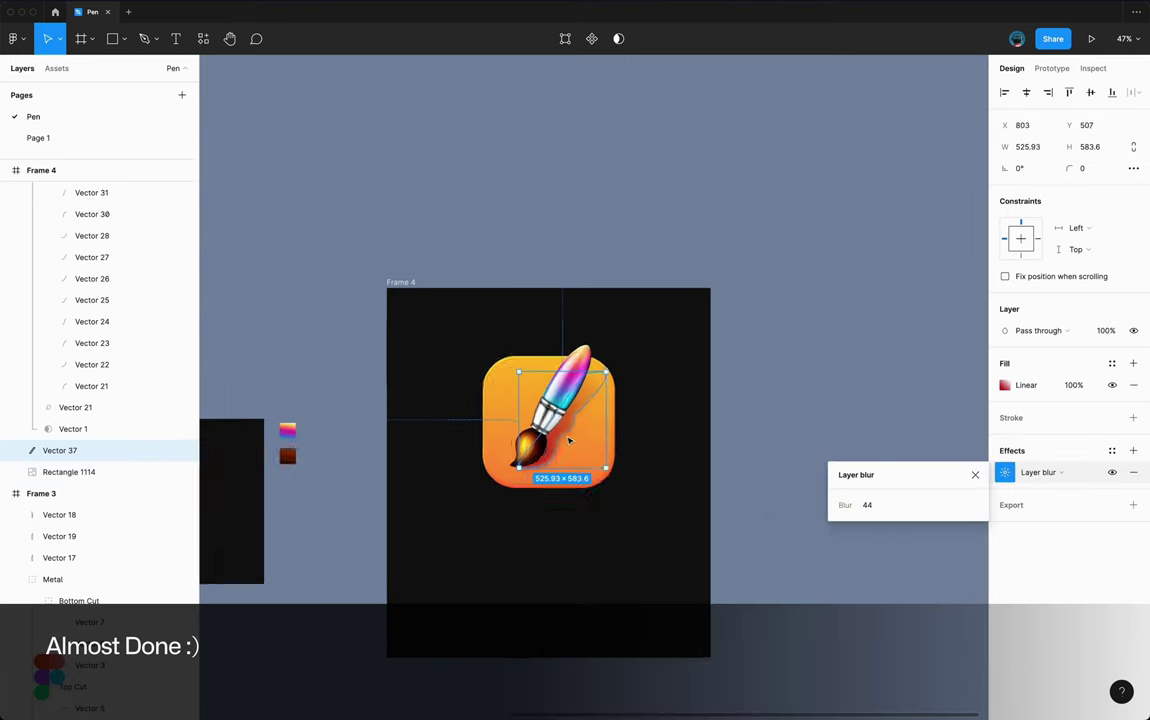
- Review the tile and brush shadow, then select the whole Frame 4 icon
{"action": "left_click", "coordinate": [785, 401]}
{"action": "scroll", "coordinate": [695, 491], "scroll_direction": "up", "scroll_amount": 2}
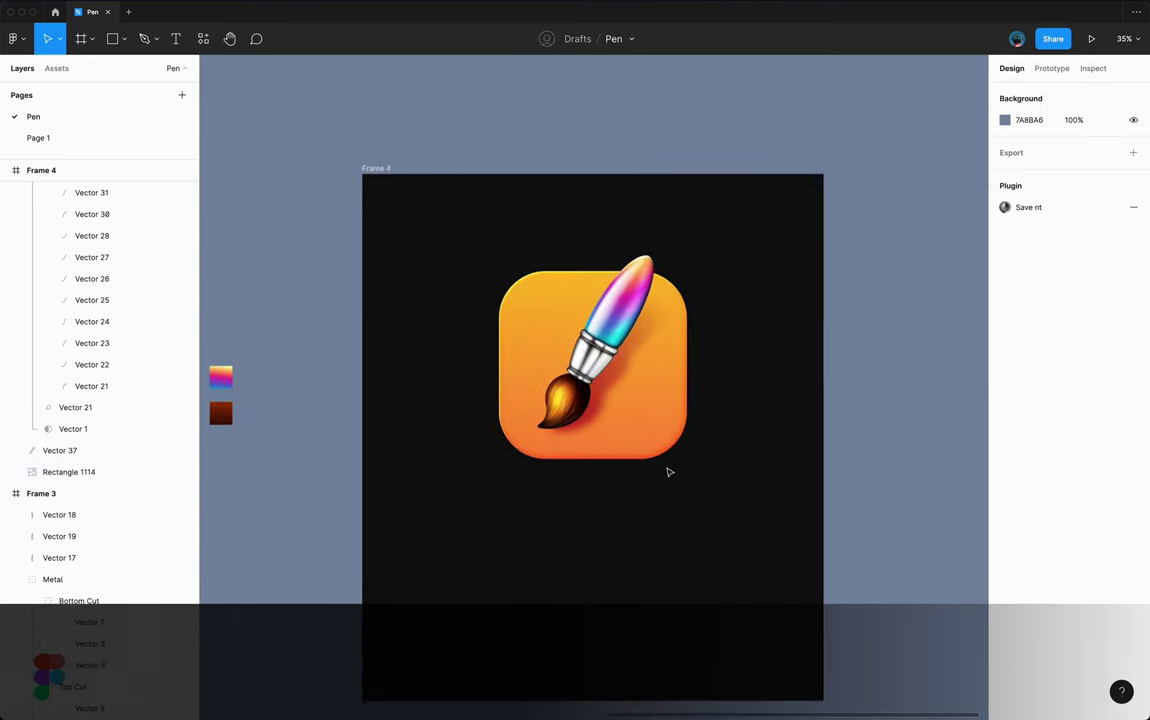
{"action": "left_click", "coordinate": [643, 425]}
{"action": "left_click", "coordinate": [598, 414]}
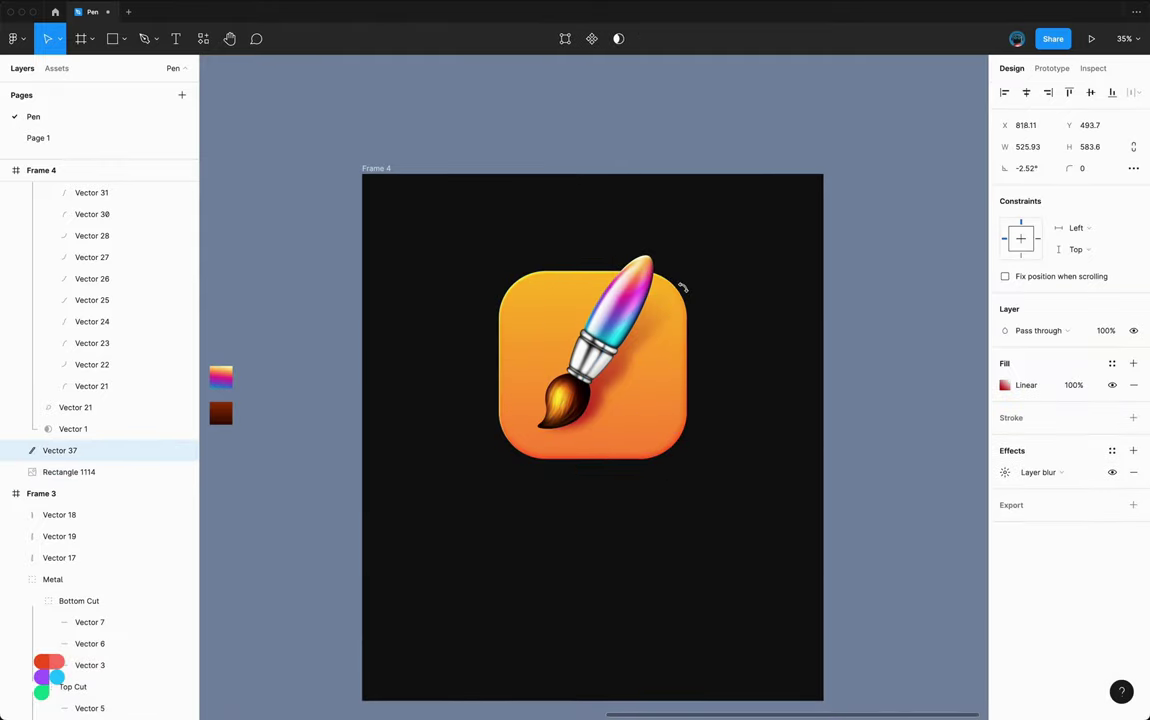
{"action": "left_click", "coordinate": [880, 427]}
{"action": "scroll", "coordinate": [880, 427], "scroll_direction": "down", "scroll_amount": 1}
{"action": "left_click", "coordinate": [600, 380]}
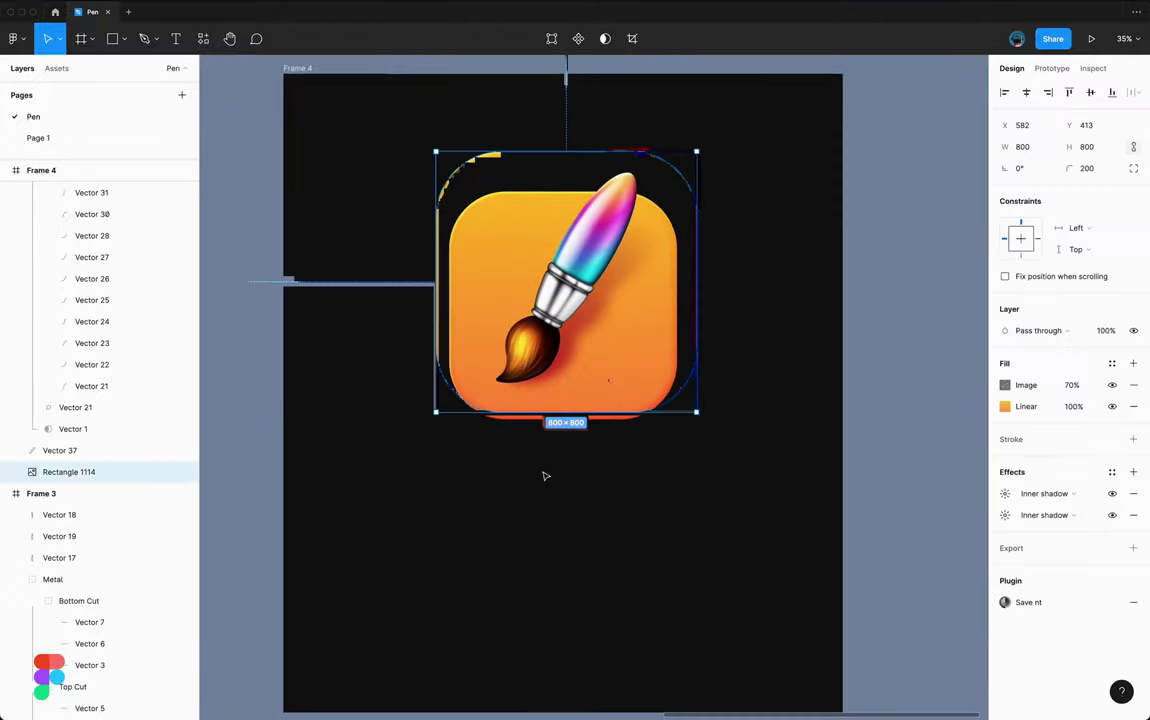
{"action": "scroll", "coordinate": [436, 190], "scroll_direction": "down", "scroll_amount": 2}
{"action": "left_click", "coordinate": [712, 396]}
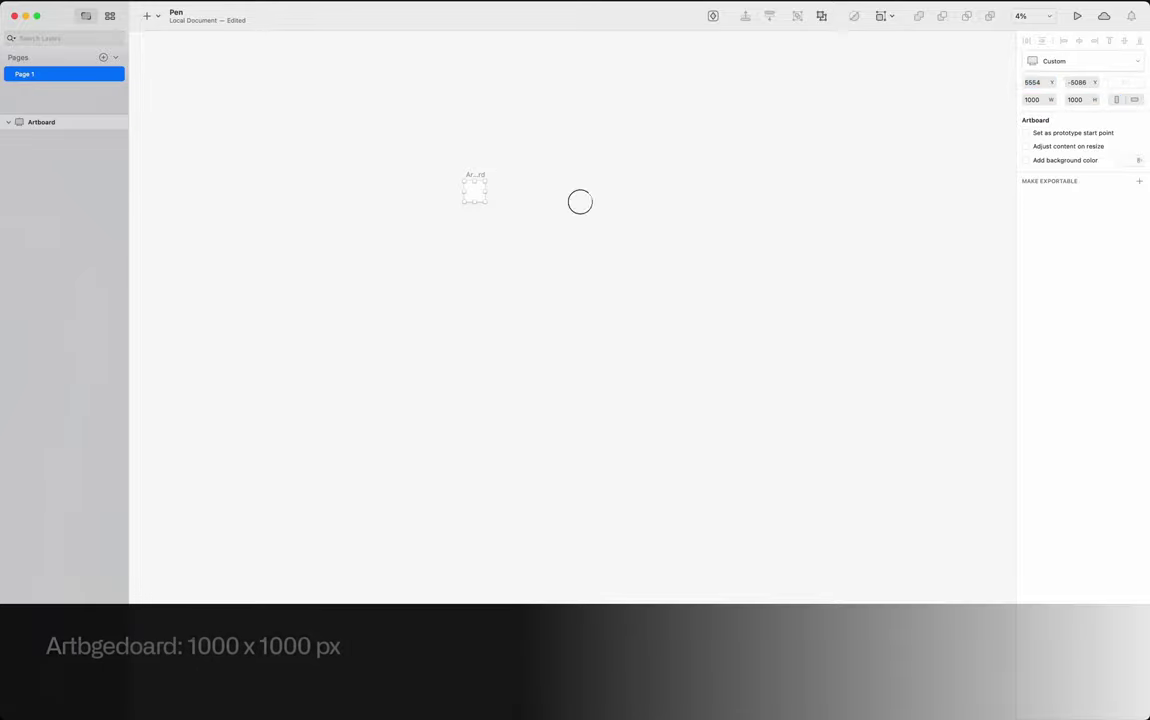
- Drop the sketched brush image onto the Sketch artboard and reposition the artboard
{"action": "key", "text": "super+Tab"}
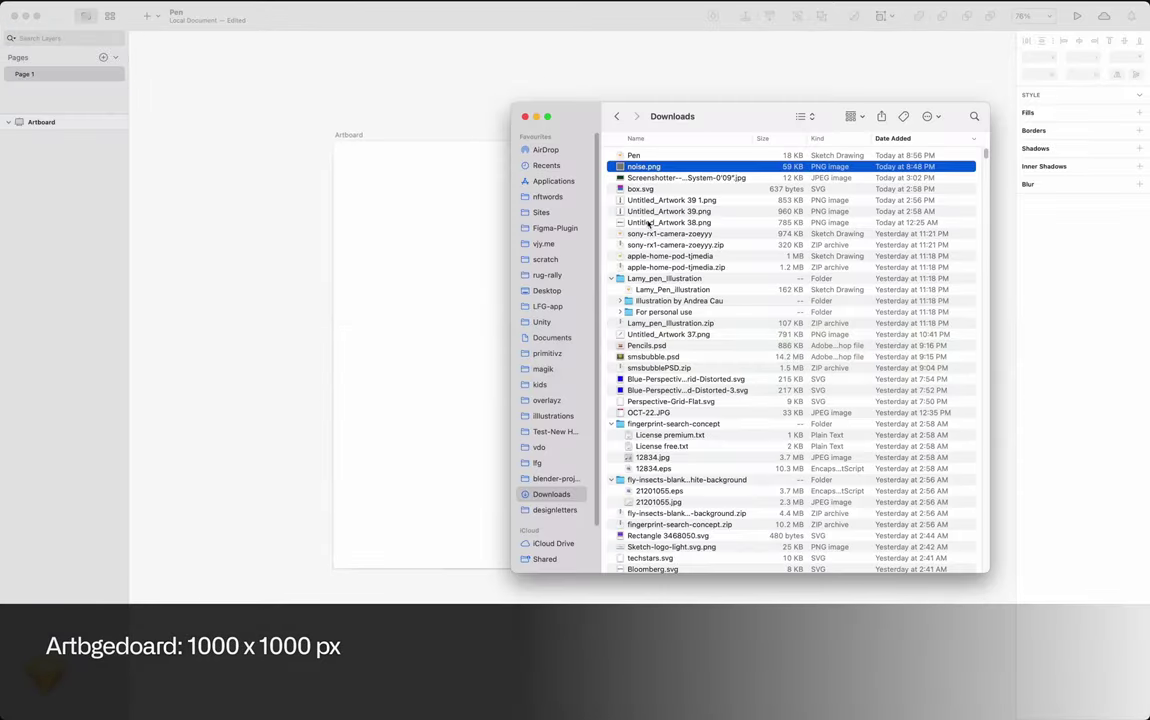
{"action": "left_click_drag", "start_coordinate": [667, 195], "coordinate": [426, 257]}
{"action": "left_click", "coordinate": [345, 135]}
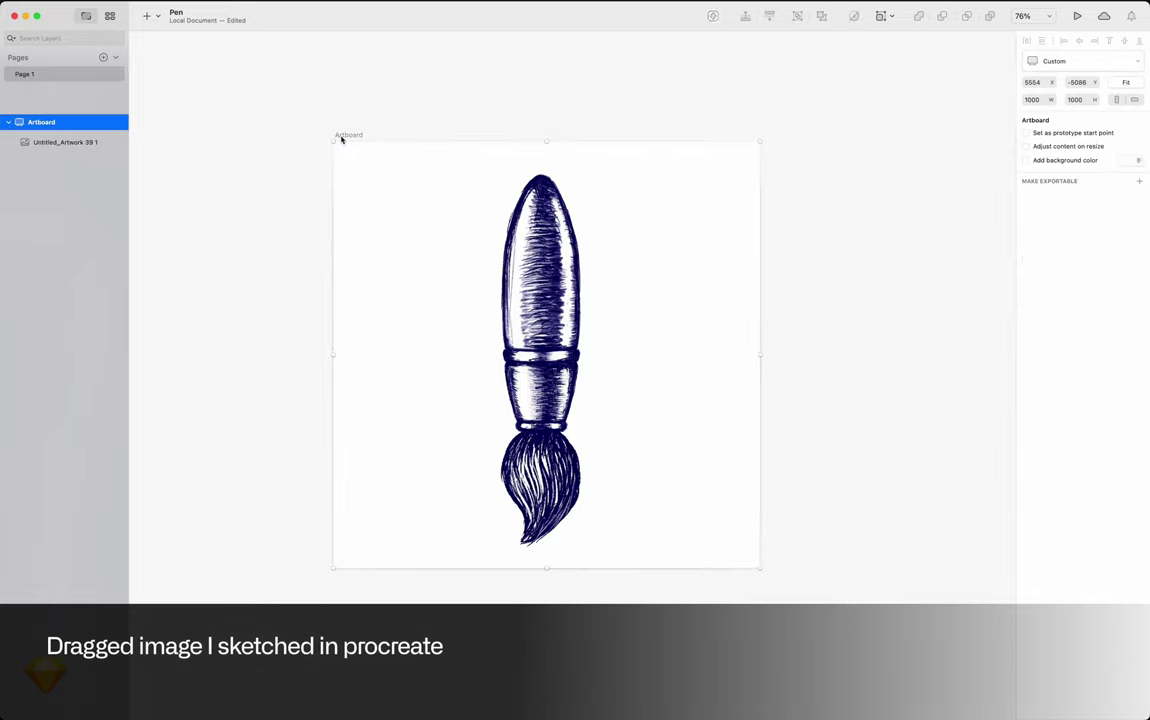
{"action": "left_click_drag", "start_coordinate": [341, 136], "coordinate": [424, 154]}
{"action": "left_click", "coordinate": [494, 217]}
{"action": "left_click", "coordinate": [744, 128]}
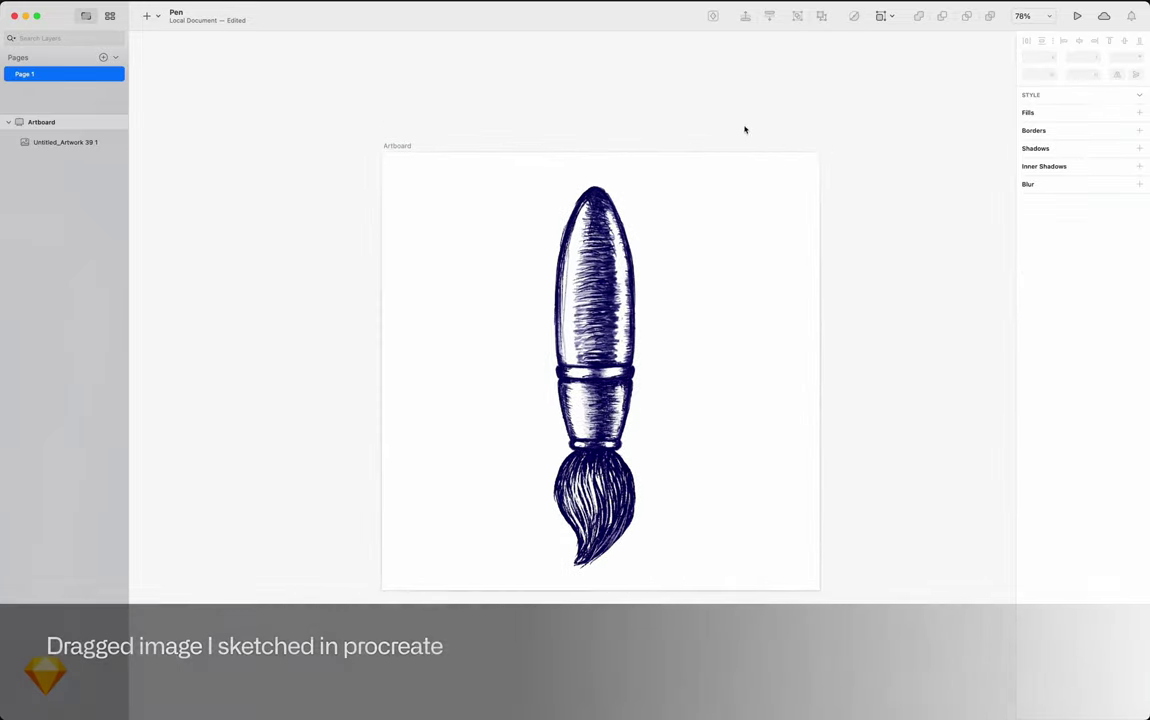
{"action": "scroll", "coordinate": [593, 136], "scroll_direction": "down", "scroll_amount": 2}
{"action": "scroll", "coordinate": [440, 160], "scroll_direction": "right", "scroll_amount": 3}
{"action": "left_click", "coordinate": [275, 173]}
- Duplicate the artboard and fade the copy's brush image to low opacity
{"action": "key", "text": "super+d"}
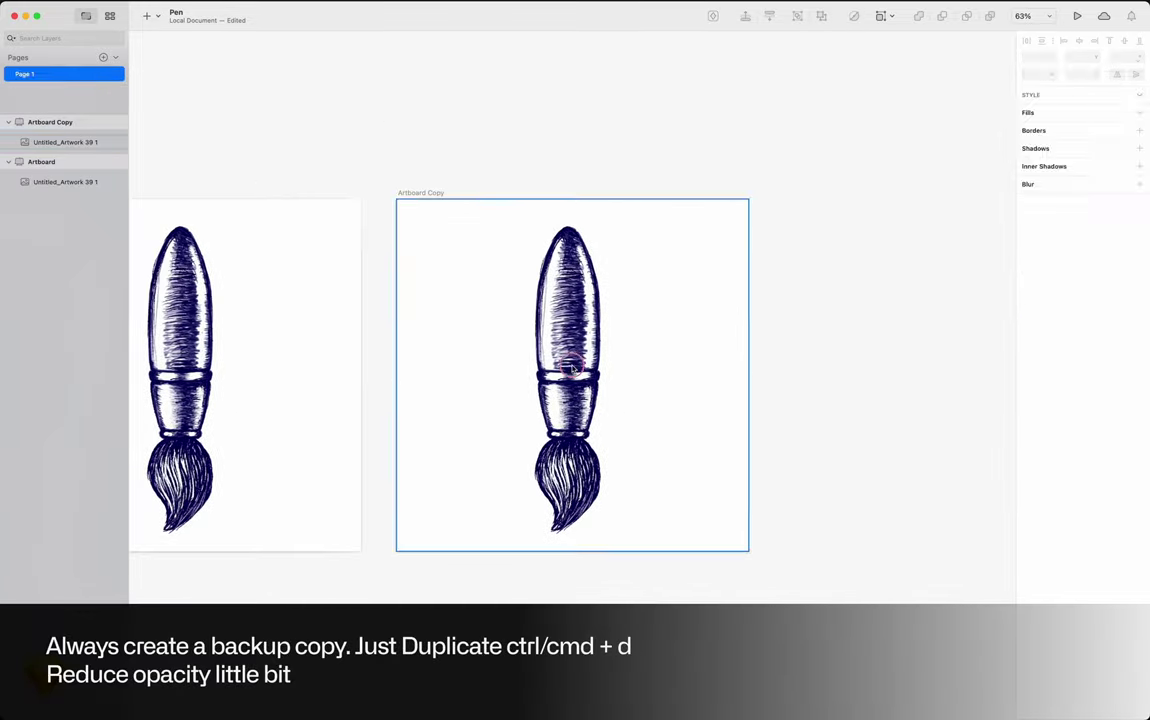
{"action": "left_click", "coordinate": [568, 380]}
{"action": "left_click_drag", "start_coordinate": [1063, 310], "coordinate": [1060, 310]}
{"action": "left_click", "coordinate": [853, 294]}
{"action": "scroll", "coordinate": [568, 305], "scroll_direction": "up", "scroll_amount": 3}
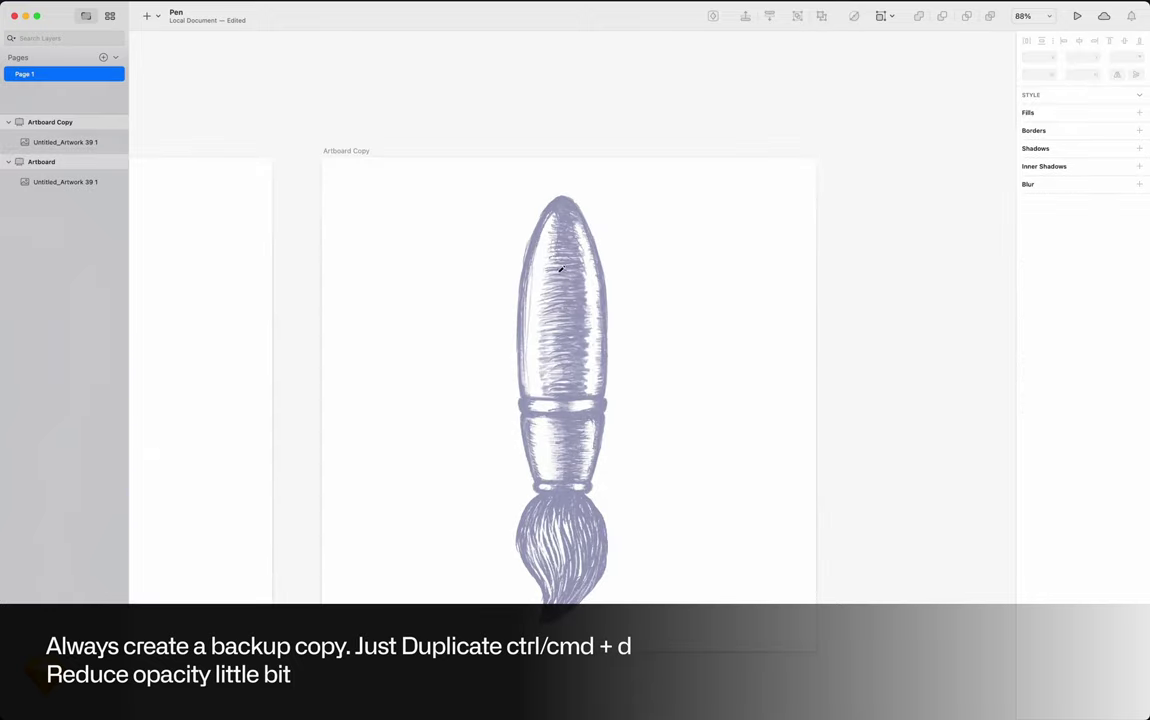
{"action": "key", "text": "v"}
{"action": "scroll", "coordinate": [551, 210], "scroll_direction": "up", "scroll_amount": 2}
- Trace the left half of the brush handle as a vector path
{"action": "scroll", "coordinate": [551, 210], "scroll_direction": "up", "scroll_amount": 2}
{"action": "left_click", "coordinate": [533, 181]}
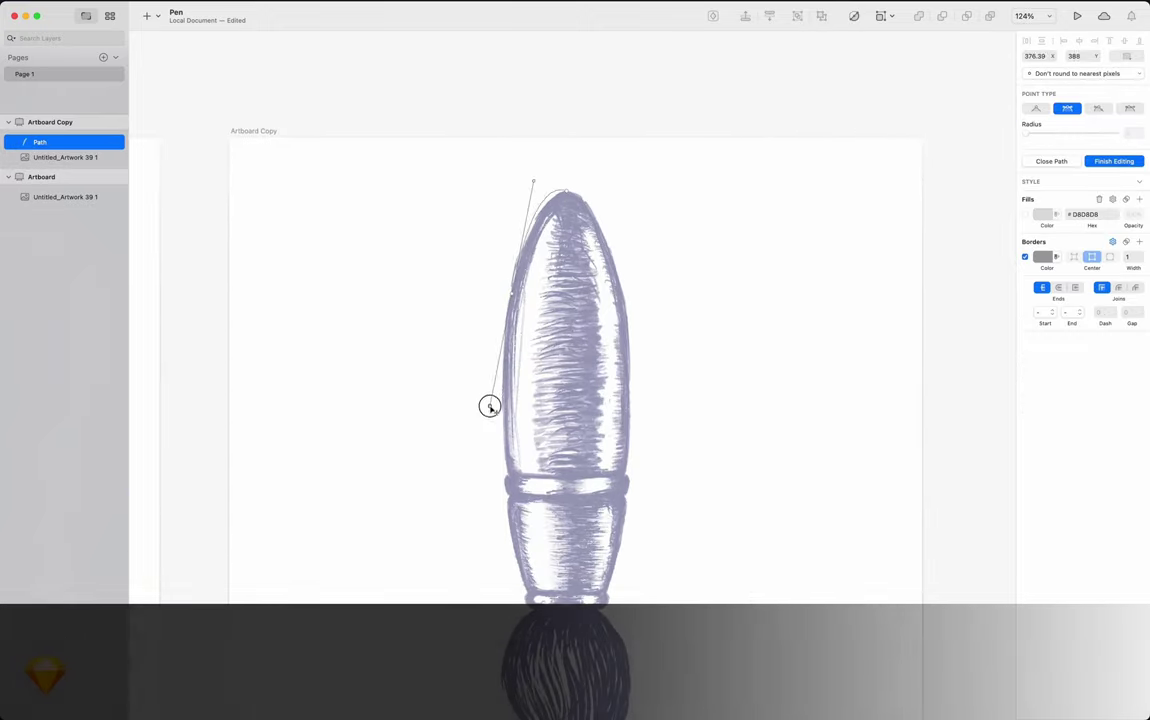
{"action": "left_click", "coordinate": [490, 392]}
{"action": "scroll", "coordinate": [500, 495], "scroll_direction": "up", "scroll_amount": 1}
{"action": "scroll", "coordinate": [501, 443], "scroll_direction": "up", "scroll_amount": 3}
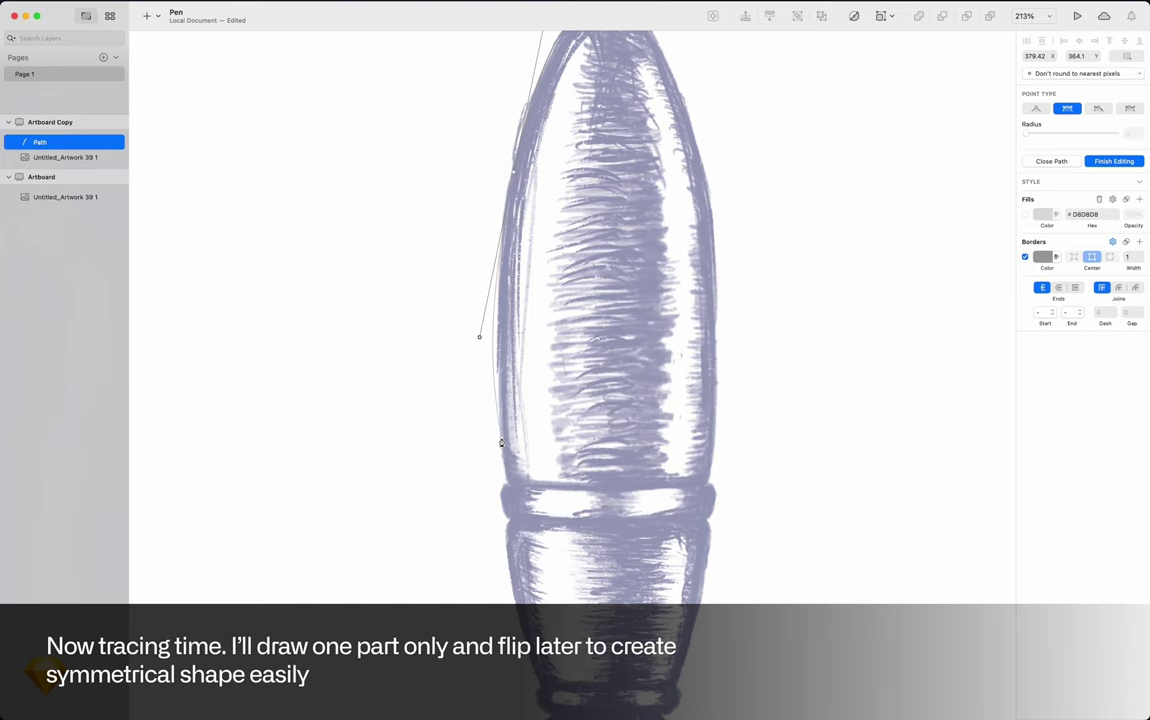
{"action": "left_click", "coordinate": [637, 489]}
{"action": "scroll", "coordinate": [614, 459], "scroll_direction": "down", "scroll_amount": 1}
{"action": "left_click", "coordinate": [612, 485]}
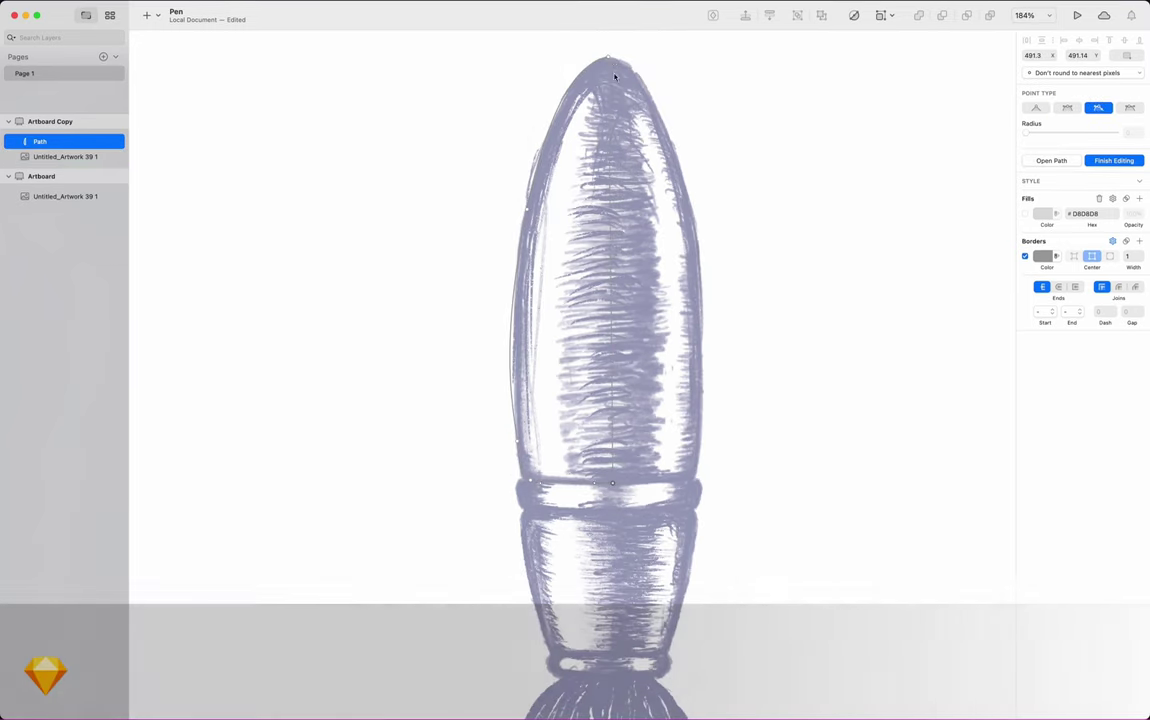
{"action": "scroll", "coordinate": [609, 67], "scroll_direction": "up", "scroll_amount": 5}
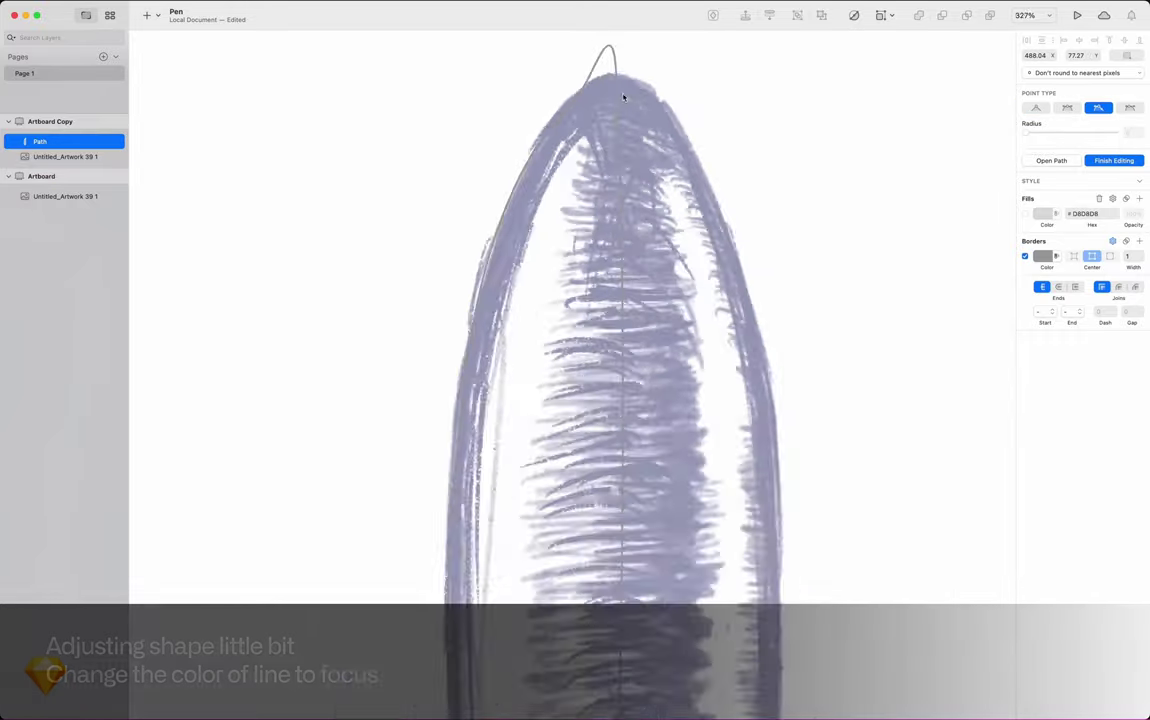
{"action": "left_click", "coordinate": [588, 104]}
{"action": "scroll", "coordinate": [588, 300], "scroll_direction": "down", "scroll_amount": 5}
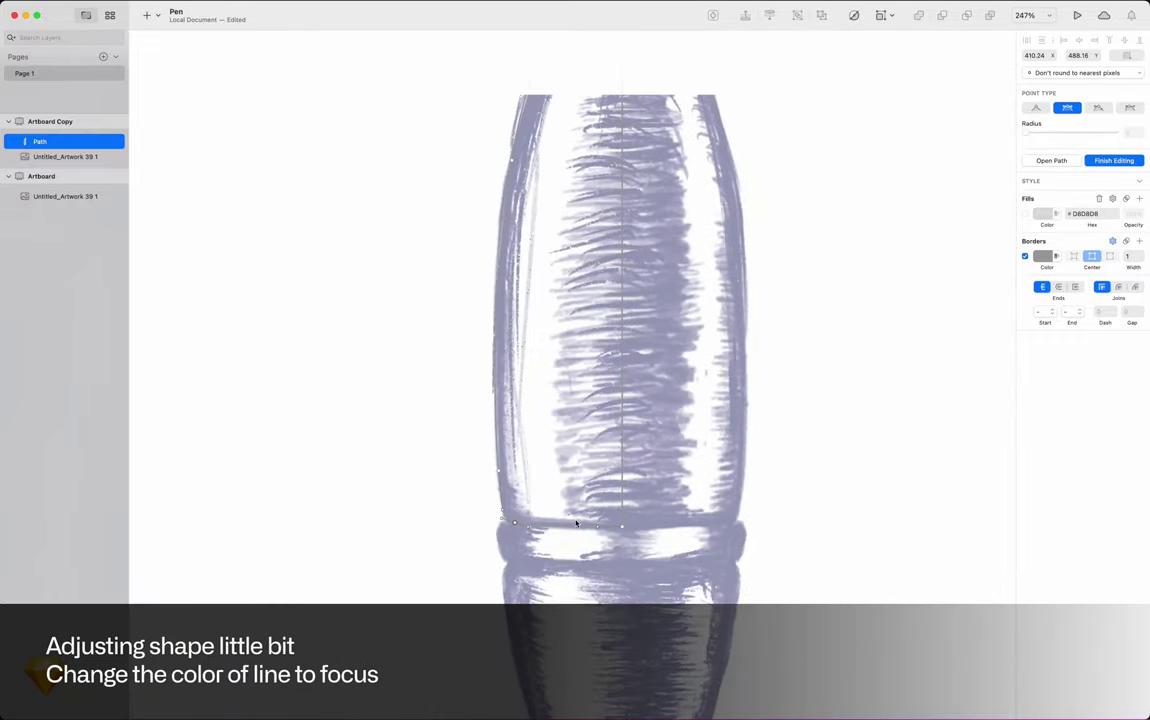
{"action": "scroll", "coordinate": [626, 529], "scroll_direction": "up", "scroll_amount": 2}
{"action": "scroll", "coordinate": [626, 529], "scroll_direction": "down", "scroll_amount": 5}
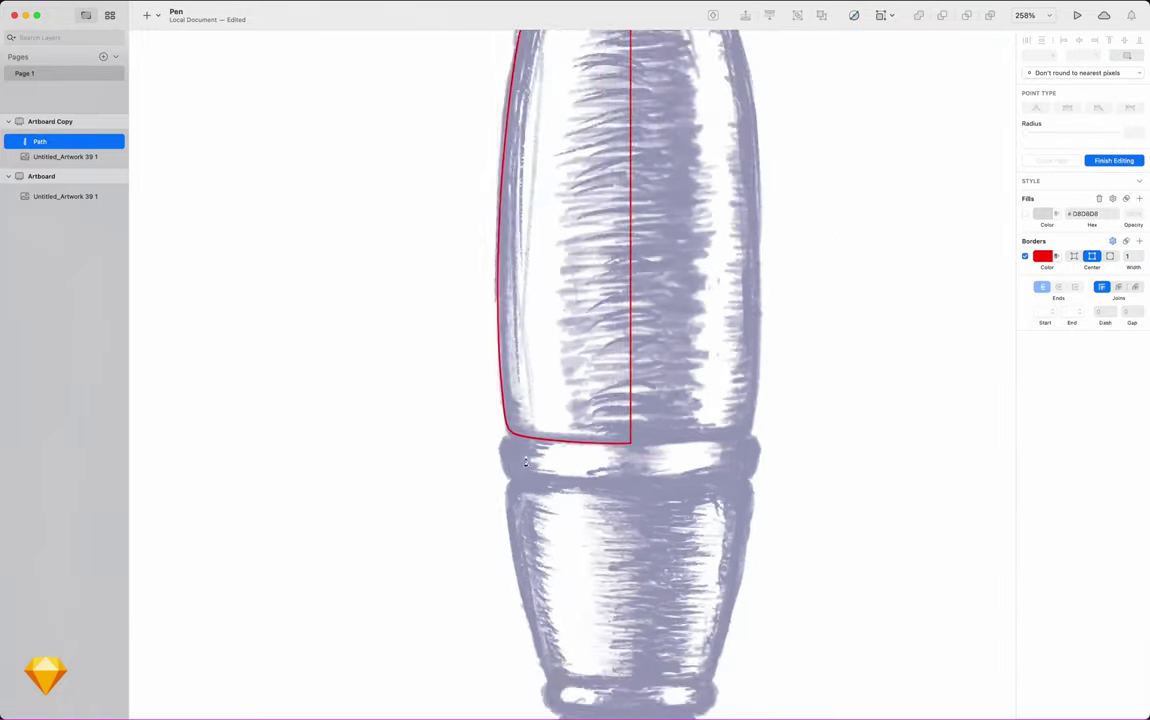
{"action": "scroll", "coordinate": [525, 462], "scroll_direction": "up", "scroll_amount": 5}
- Trace half-outlines of the ferrule and the bristles as separate paths
{"action": "left_click", "coordinate": [525, 462]}
{"action": "scroll", "coordinate": [525, 462], "scroll_direction": "down", "scroll_amount": 5}
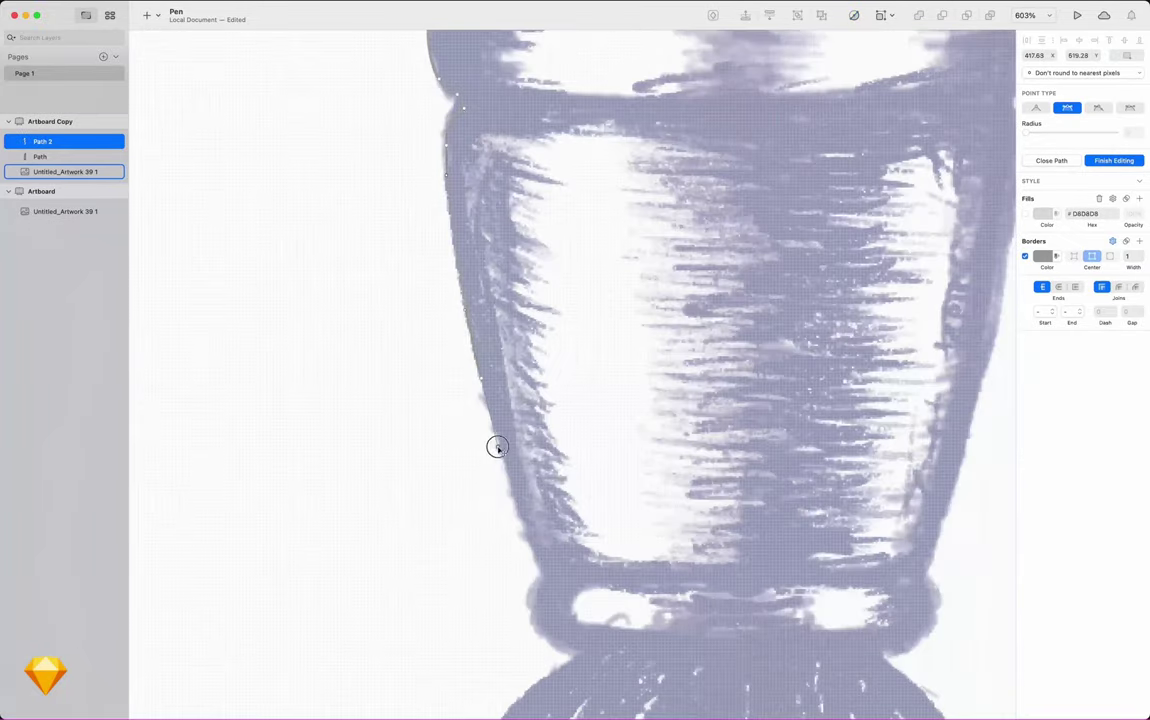
{"action": "left_click", "coordinate": [630, 414]}
{"action": "scroll", "coordinate": [547, 141], "scroll_direction": "up", "scroll_amount": 3}
{"action": "left_click", "coordinate": [547, 141]}
{"action": "scroll", "coordinate": [650, 463], "scroll_direction": "up", "scroll_amount": 3}
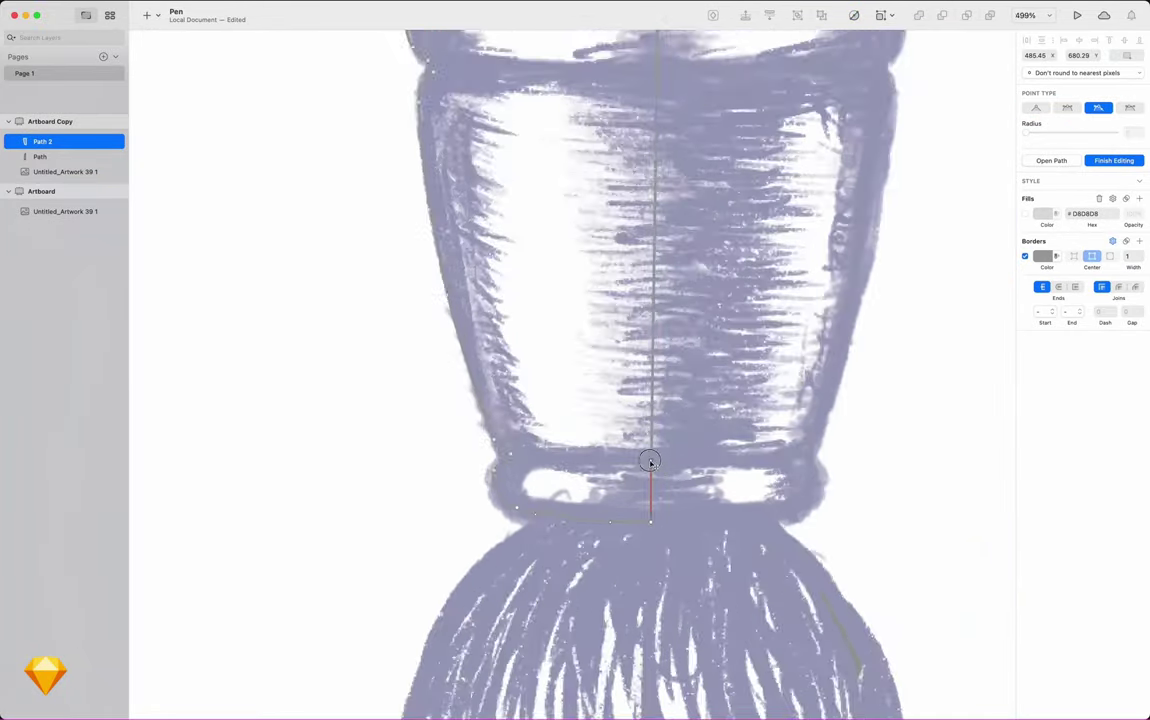
{"action": "scroll", "coordinate": [527, 463], "scroll_direction": "up", "scroll_amount": 3}
{"action": "scroll", "coordinate": [550, 432], "scroll_direction": "up", "scroll_amount": 5}
{"action": "scroll", "coordinate": [550, 432], "scroll_direction": "down", "scroll_amount": 5}
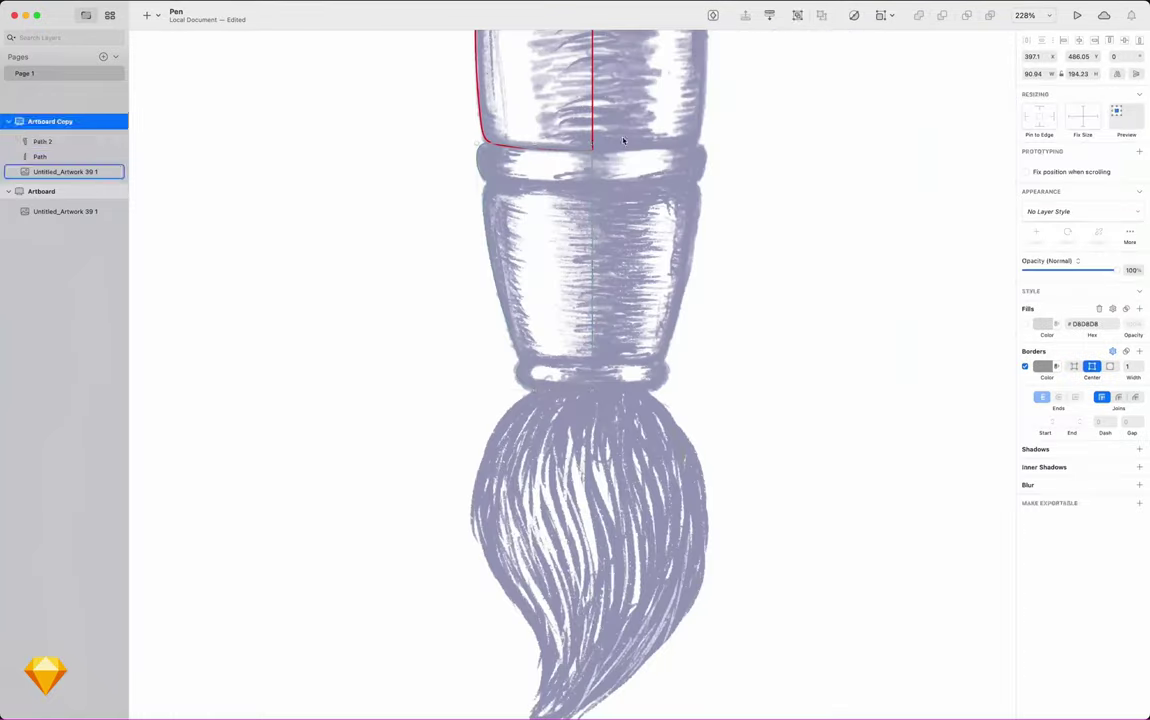
{"action": "left_click", "coordinate": [550, 388]}
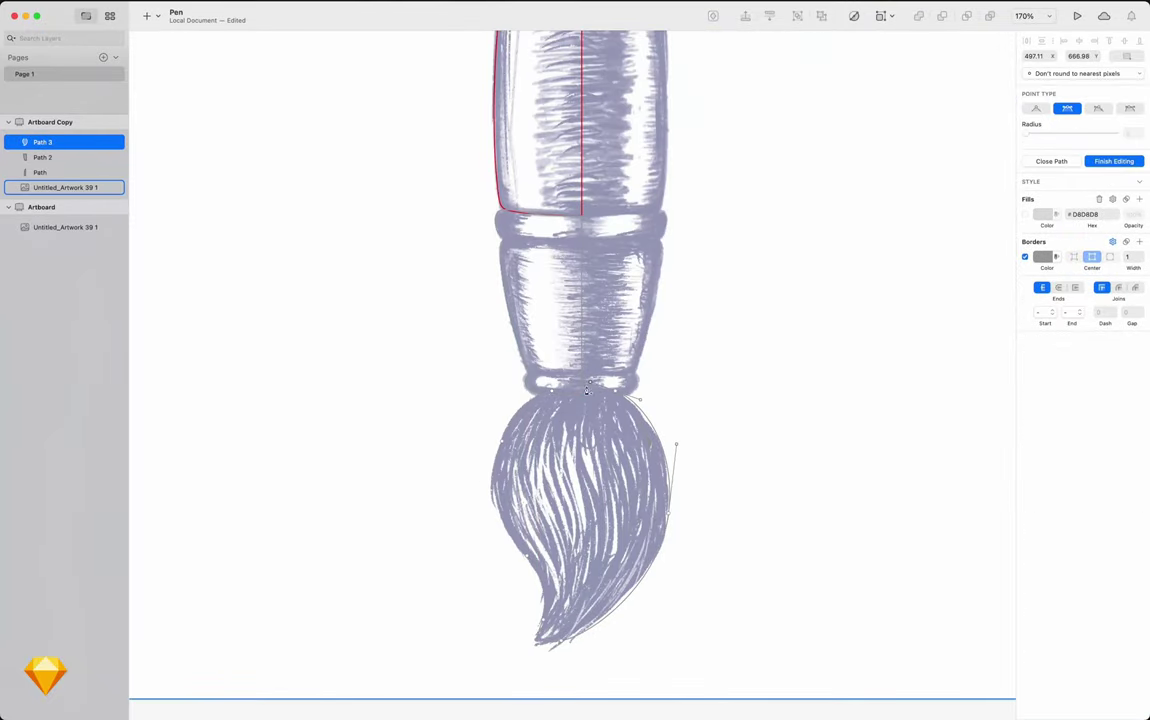
{"action": "key", "text": "Escape"}
{"action": "scroll", "coordinate": [587, 390], "scroll_direction": "down", "scroll_amount": 3}
- Turn on a grey fill for the handle half and duplicate it to the right
{"action": "left_click", "coordinate": [518, 222]}
{"action": "key", "text": "f"}
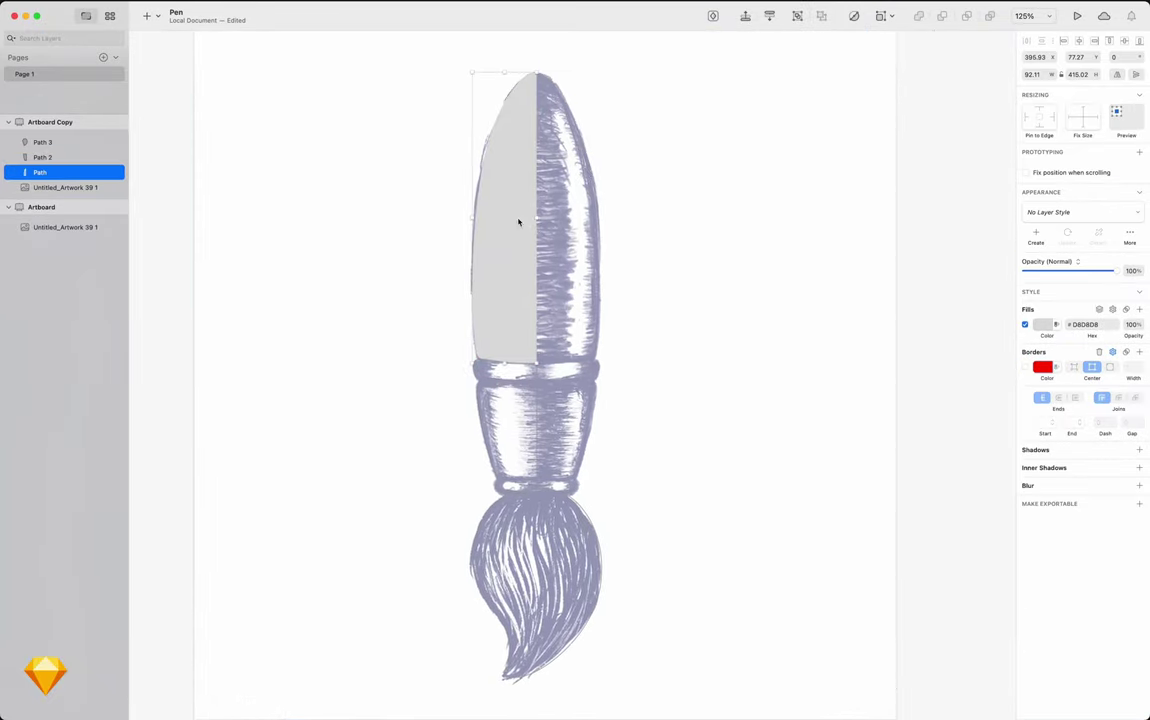
{"action": "left_click", "coordinate": [1033, 74]}
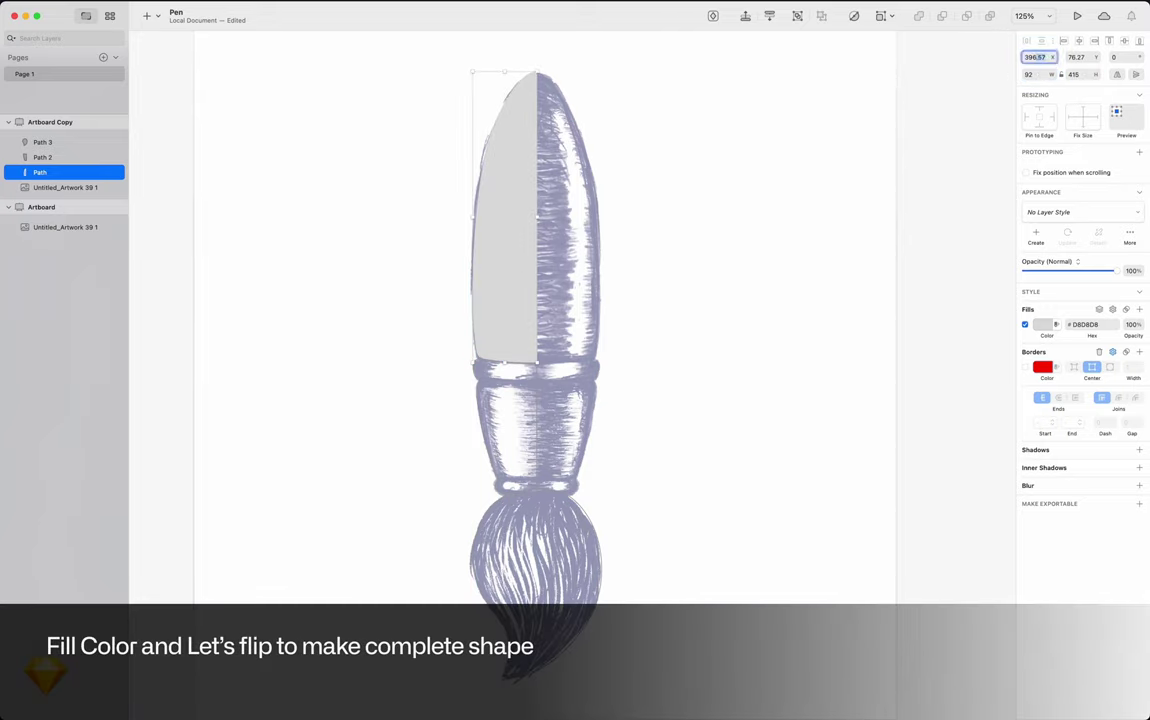
{"action": "left_click_drag", "start_coordinate": [505, 232], "coordinate": [571, 231]}
- Give the ferrule a light-and-dark grey metallic linear gradient and duplicate the shape
{"action": "right_click", "coordinate": [571, 231]}
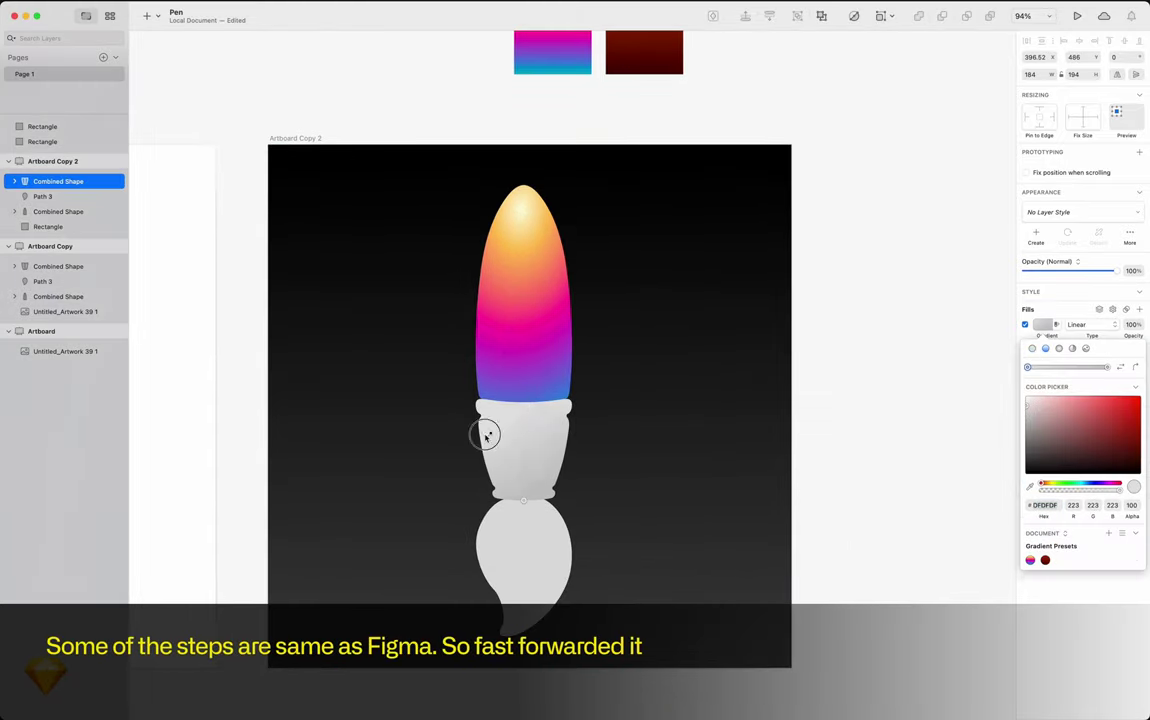
{"action": "scroll", "coordinate": [492, 461], "scroll_direction": "up", "scroll_amount": 5}
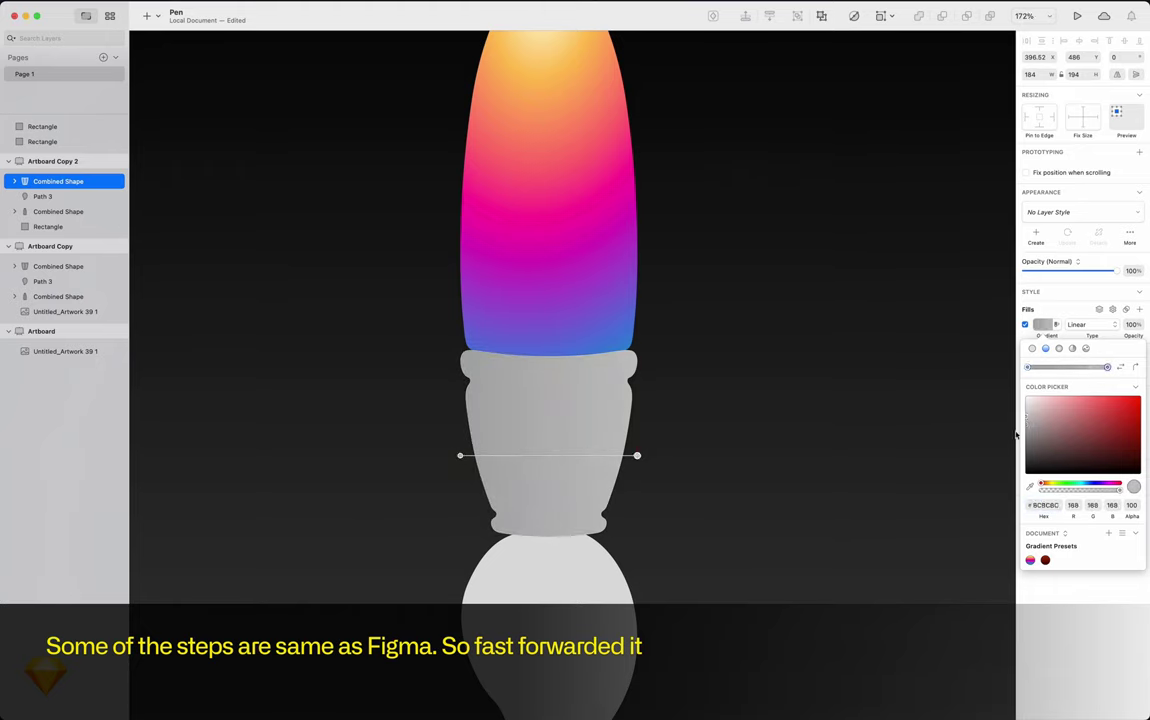
{"action": "left_click", "coordinate": [508, 455]}
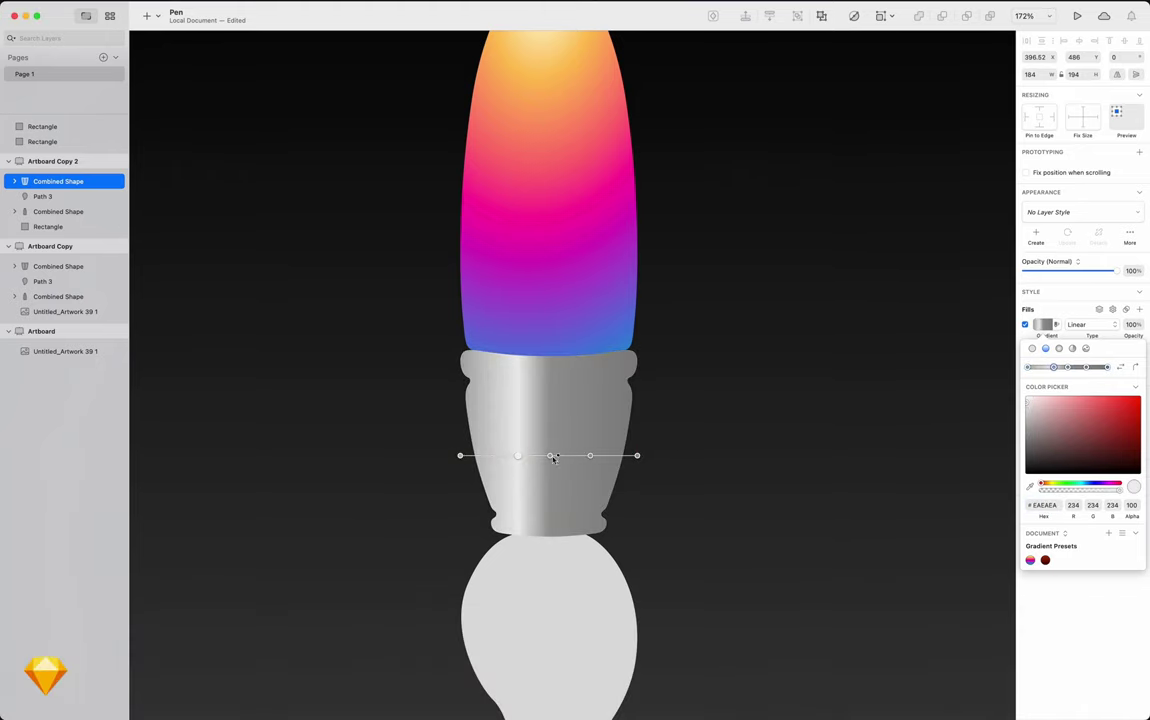
{"action": "left_click", "coordinate": [461, 456]}
{"action": "left_click", "coordinate": [1031, 443]}
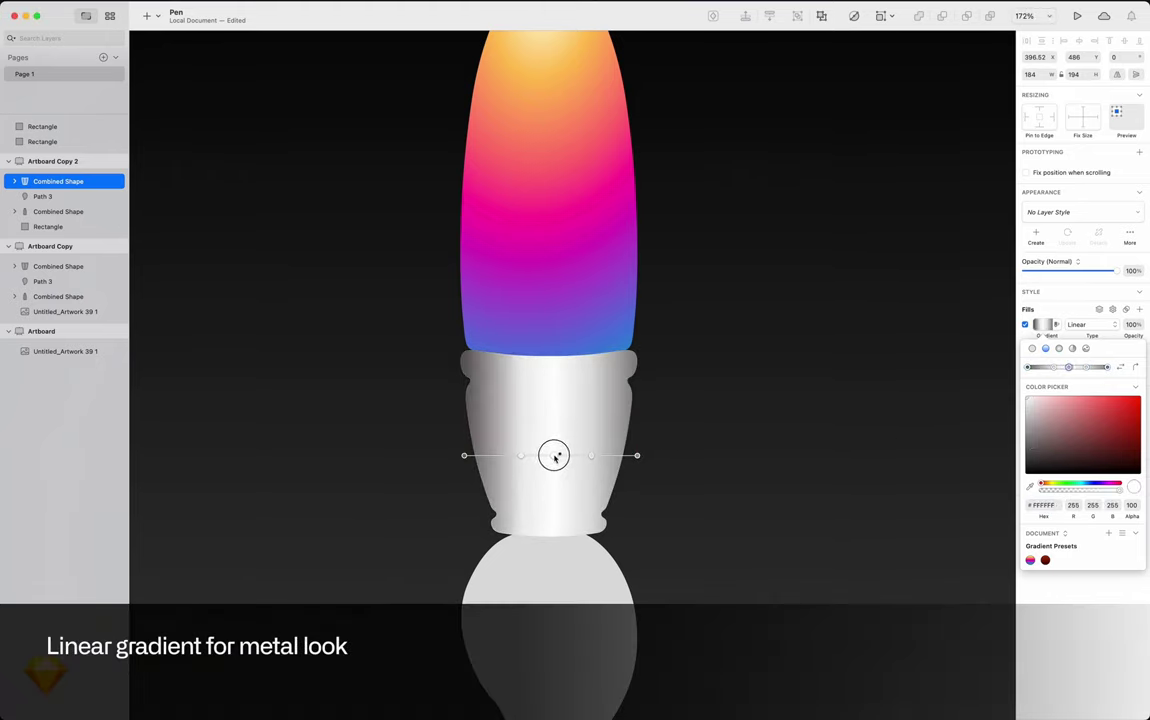
{"action": "key", "text": "super+d"}
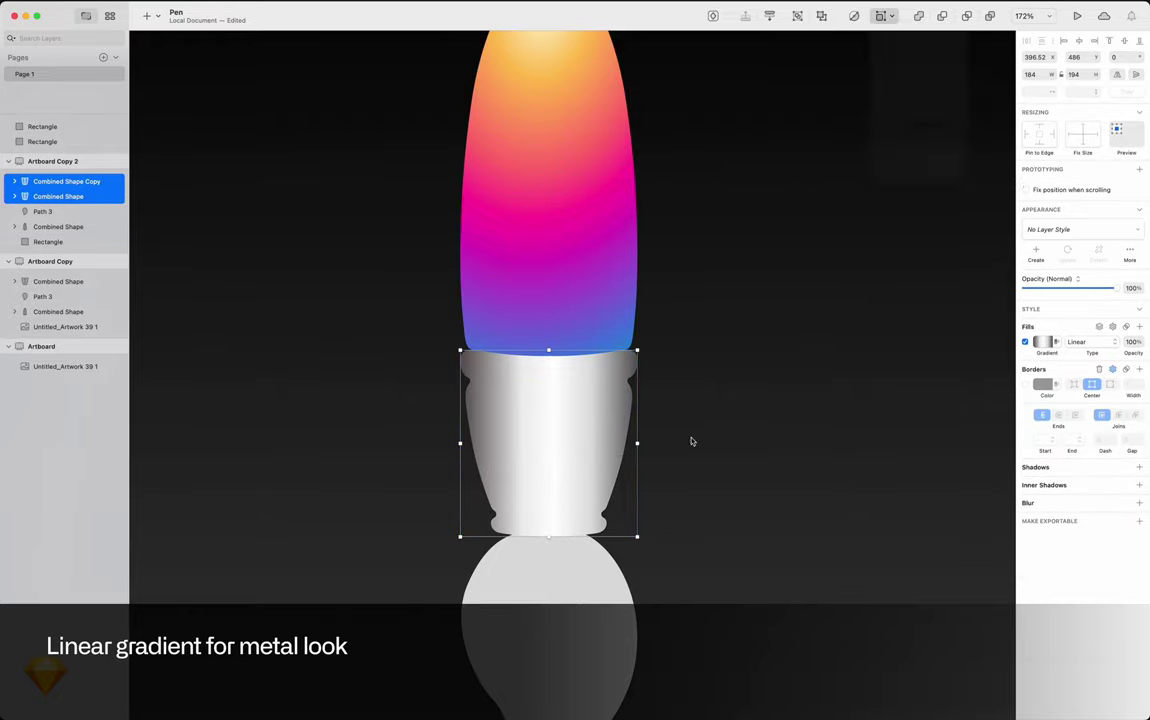
- Mask the ferrule copies and give them two inner shadows, the second dark grey
{"action": "key", "text": "ctrl+super+m"}
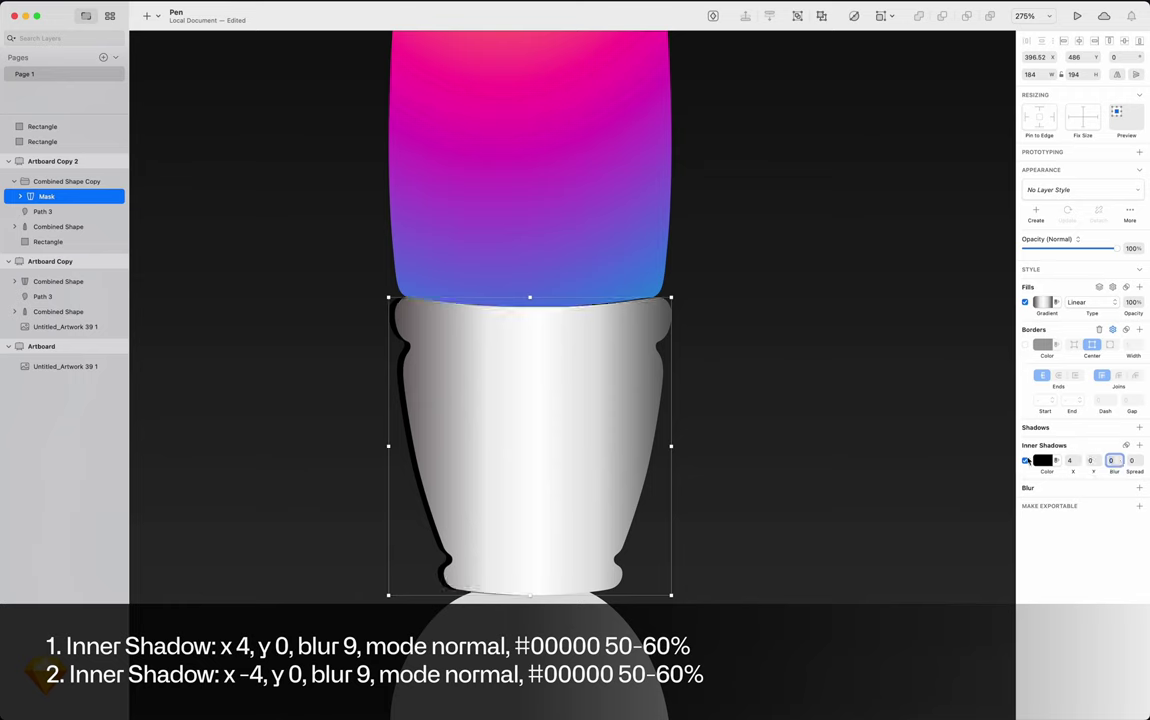
{"action": "type", "text": "4"}
{"action": "left_click", "coordinate": [1042, 460]}
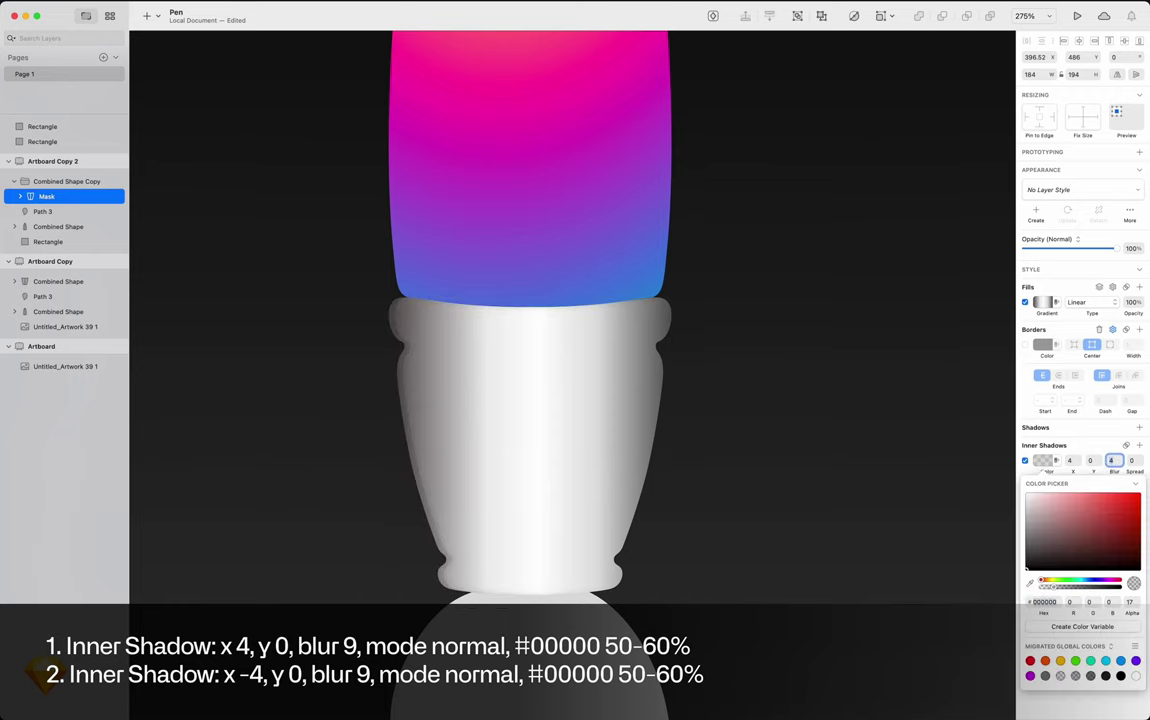
{"action": "left_click", "coordinate": [1139, 445]}
{"action": "left_click", "coordinate": [1043, 485]}
{"action": "type", "text": "-4"}
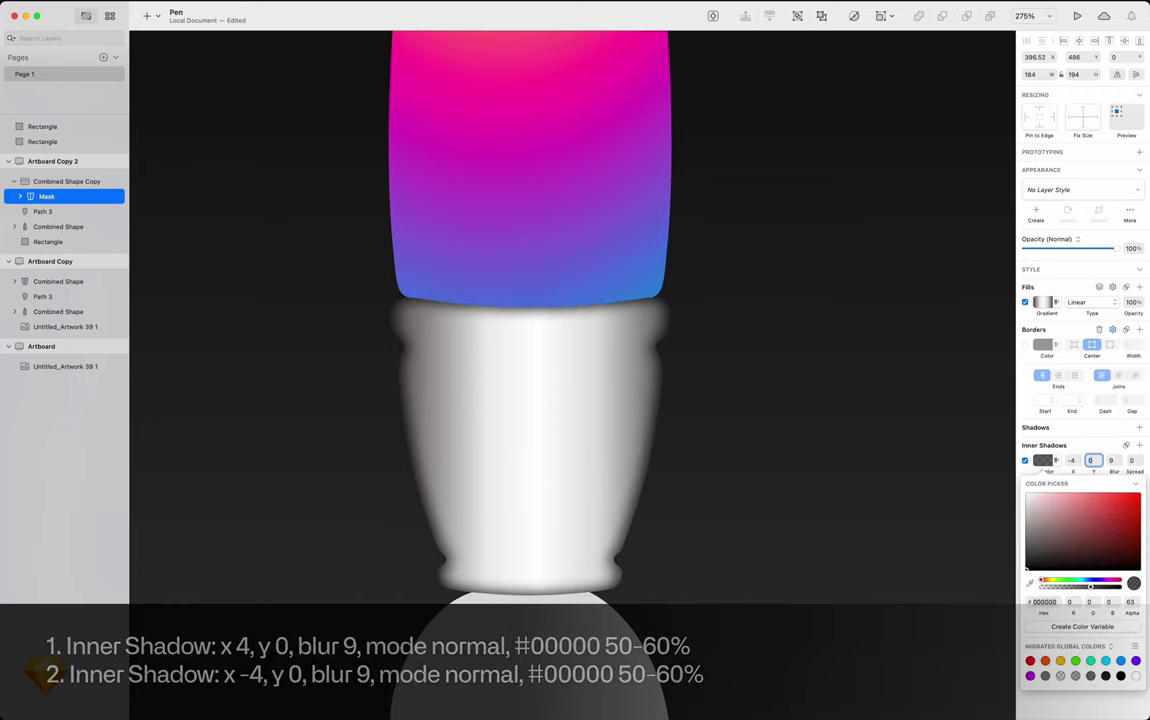
{"action": "left_click", "coordinate": [1028, 583]}
{"action": "key", "text": "Escape"}
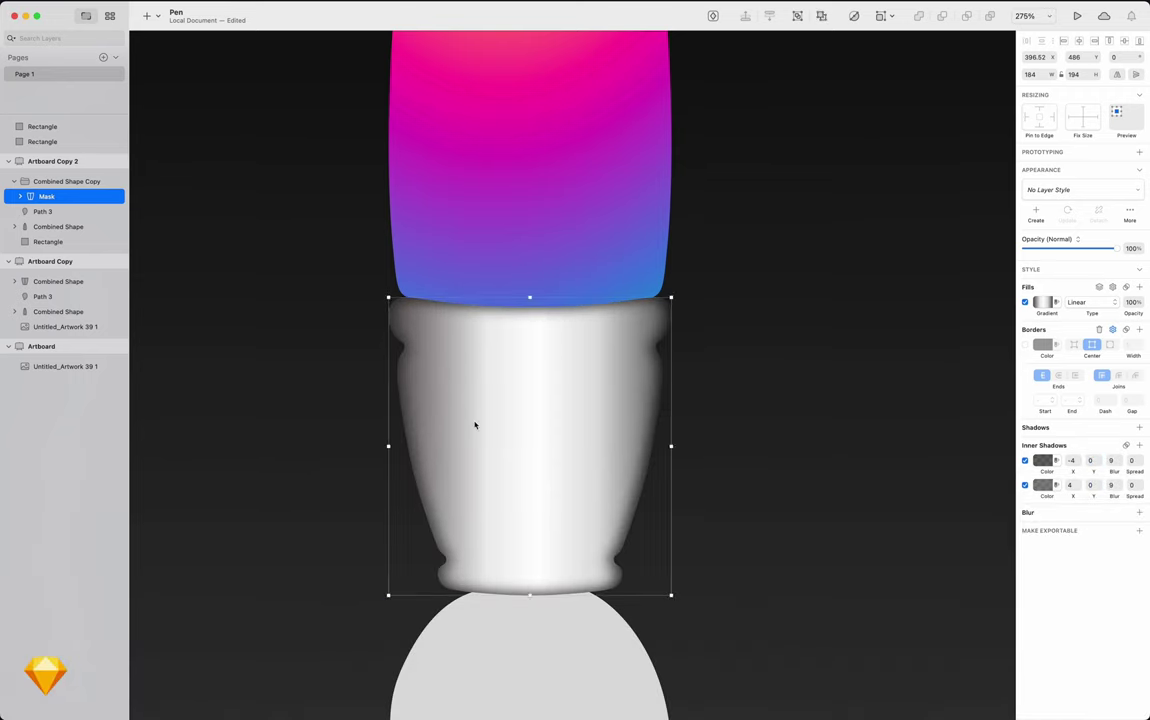
- Draw a black groove line across the ferrule top and give it a blur
{"action": "key", "text": "p"}
{"action": "left_click", "coordinate": [400, 348]}
{"action": "left_click", "coordinate": [670, 347]}
{"action": "key", "text": "Escape"}
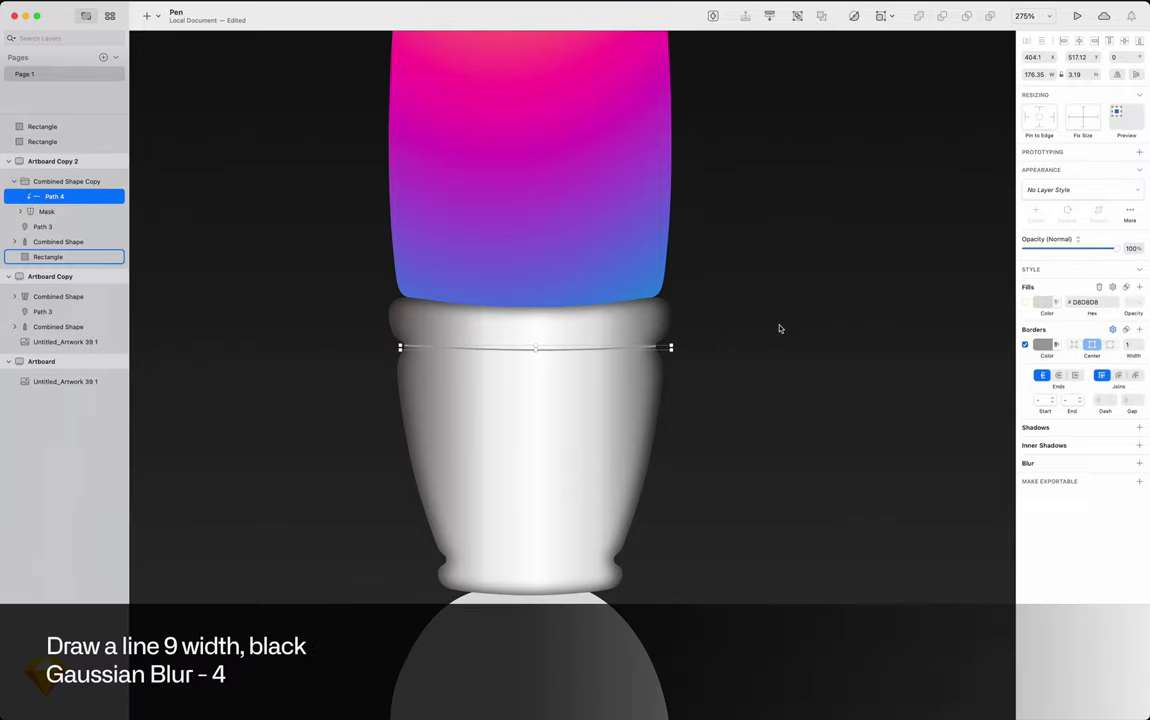
{"action": "left_click", "coordinate": [1043, 344]}
{"action": "key", "text": "Escape"}
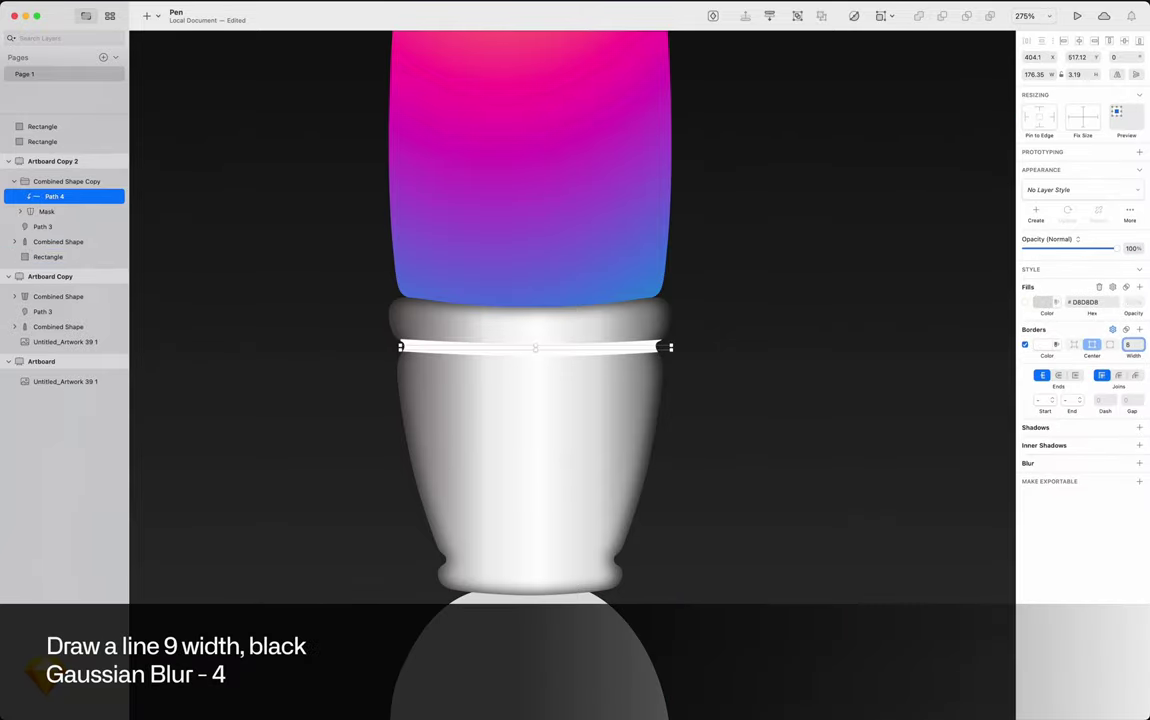
{"action": "left_click", "coordinate": [1043, 344]}
{"action": "key", "text": "Escape"}
{"action": "key", "text": "Return"}
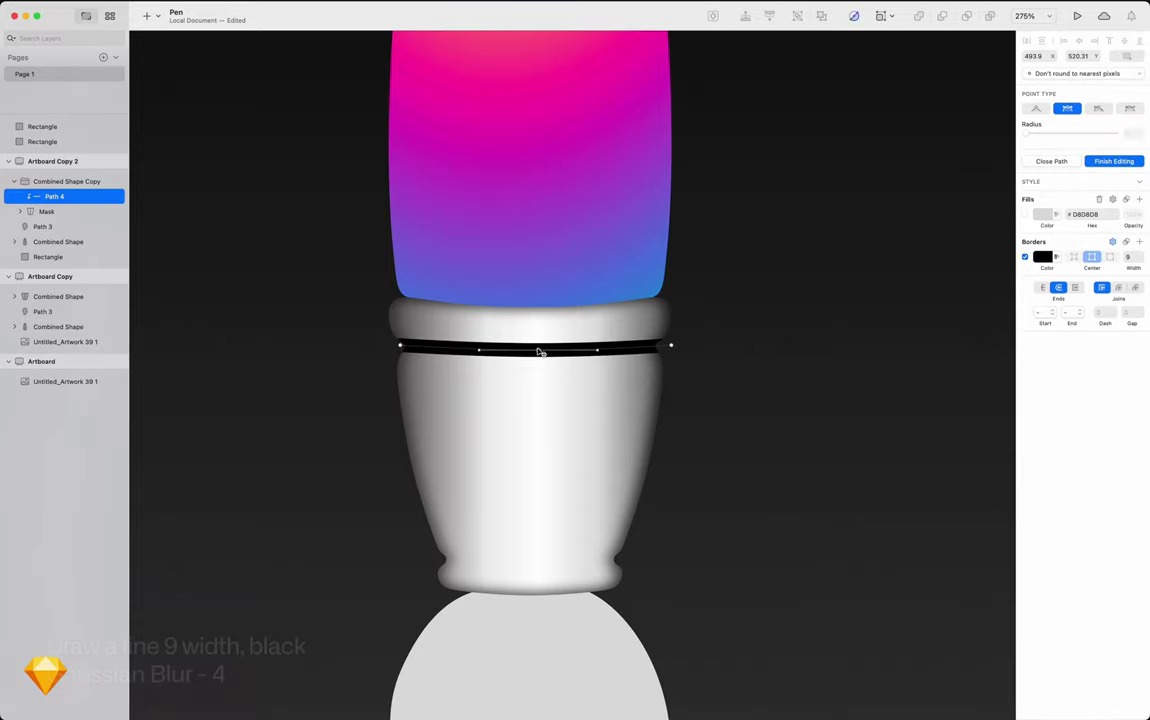
{"action": "key", "text": "Escape"}
{"action": "left_click", "coordinate": [1139, 463]}
{"action": "left_click_drag", "start_coordinate": [1043, 483], "coordinate": [1033, 483]}
- Duplicate the groove as a 3px white line with a fading, partly transparent gradient stroke
{"action": "key", "text": "super+d"}
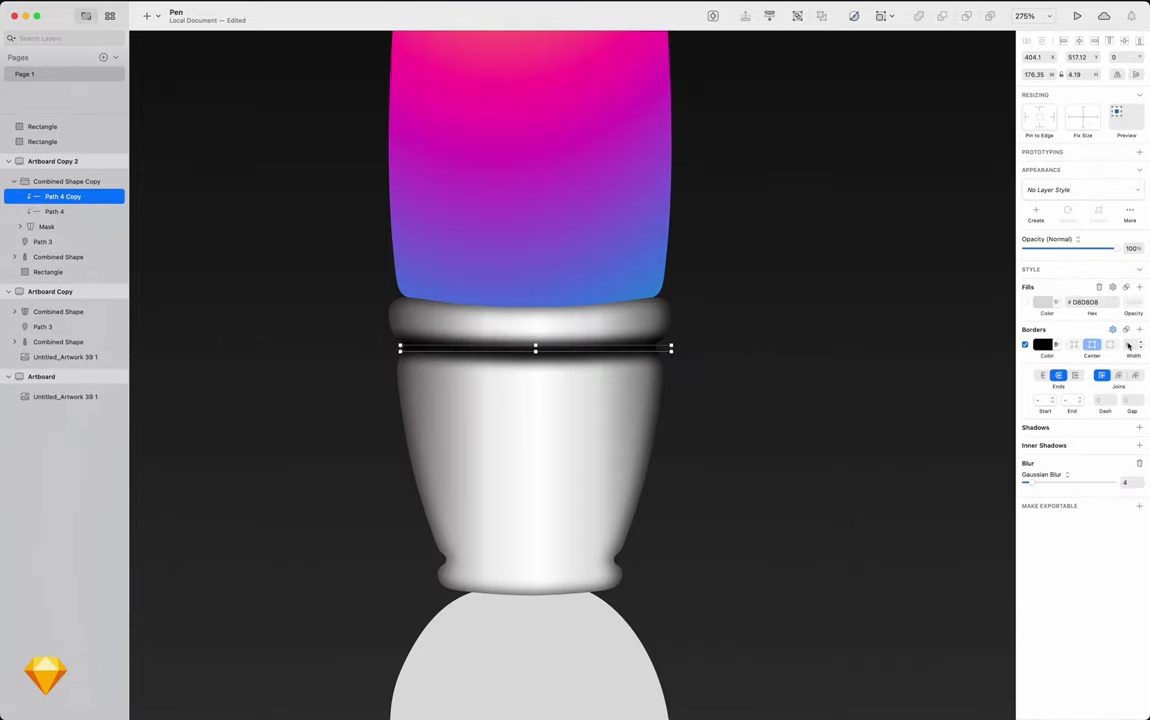
{"action": "left_click", "coordinate": [1043, 344]}
{"action": "key", "text": "Escape"}
{"action": "left_click", "coordinate": [1043, 344]}
{"action": "left_click", "coordinate": [1046, 368]}
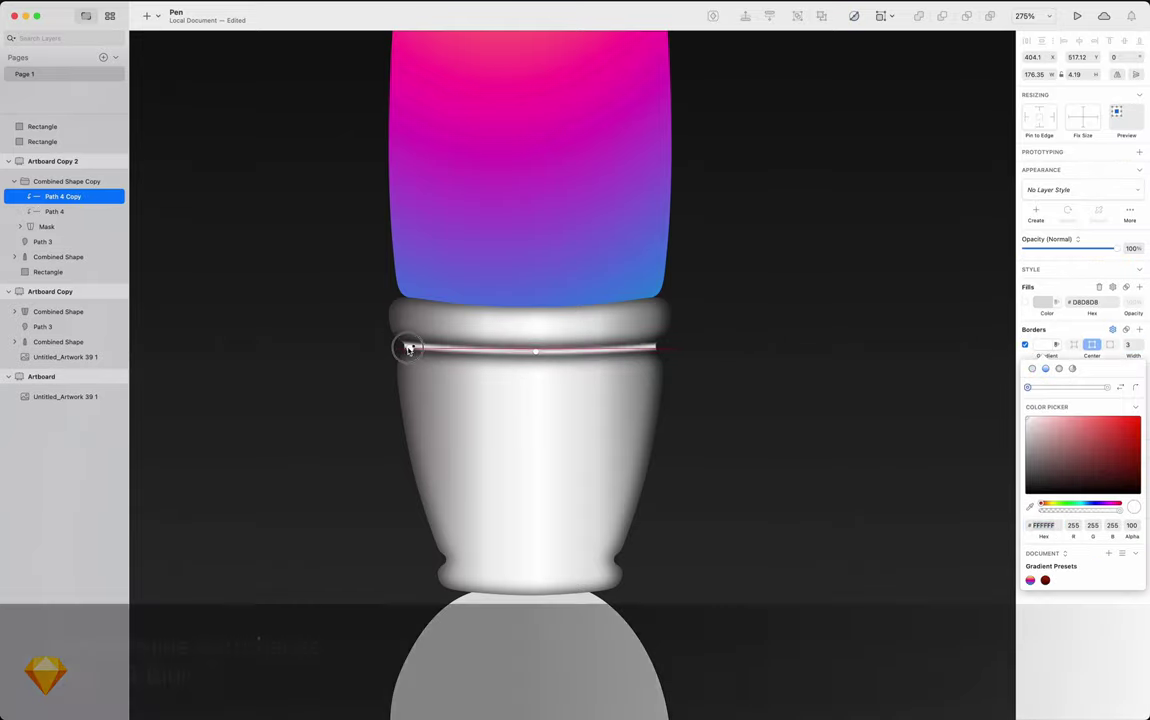
{"action": "scroll", "coordinate": [400, 345], "scroll_direction": "up", "scroll_amount": 5}
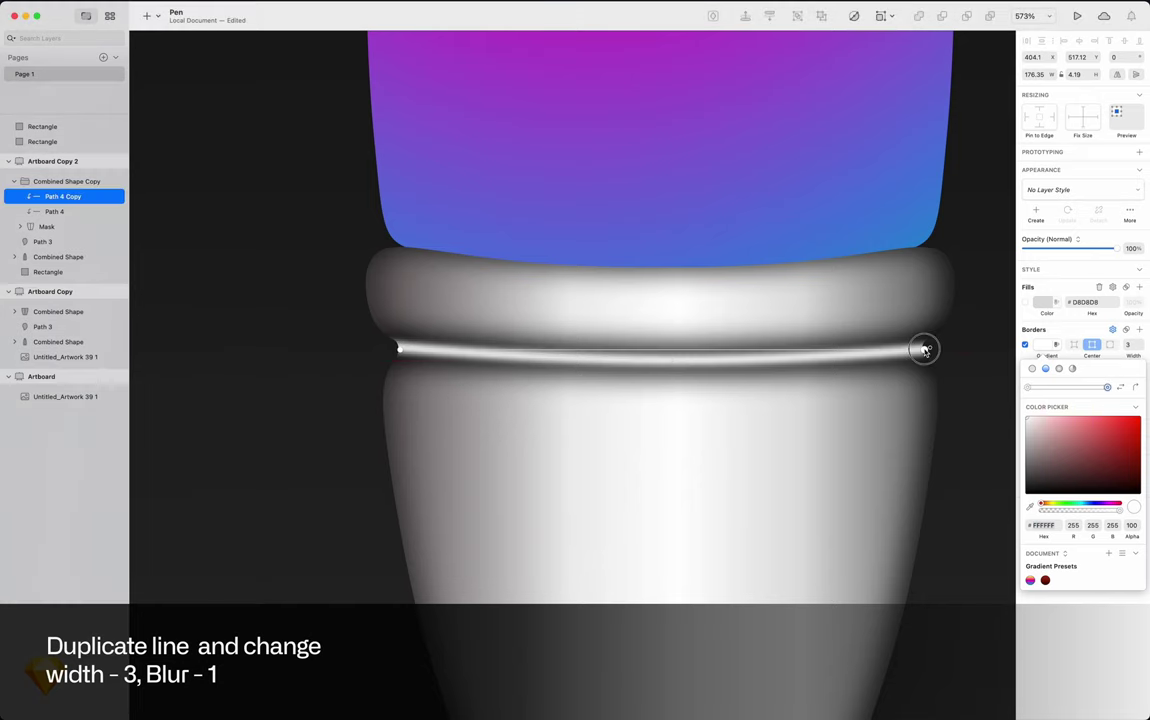
{"action": "left_click", "coordinate": [493, 350]}
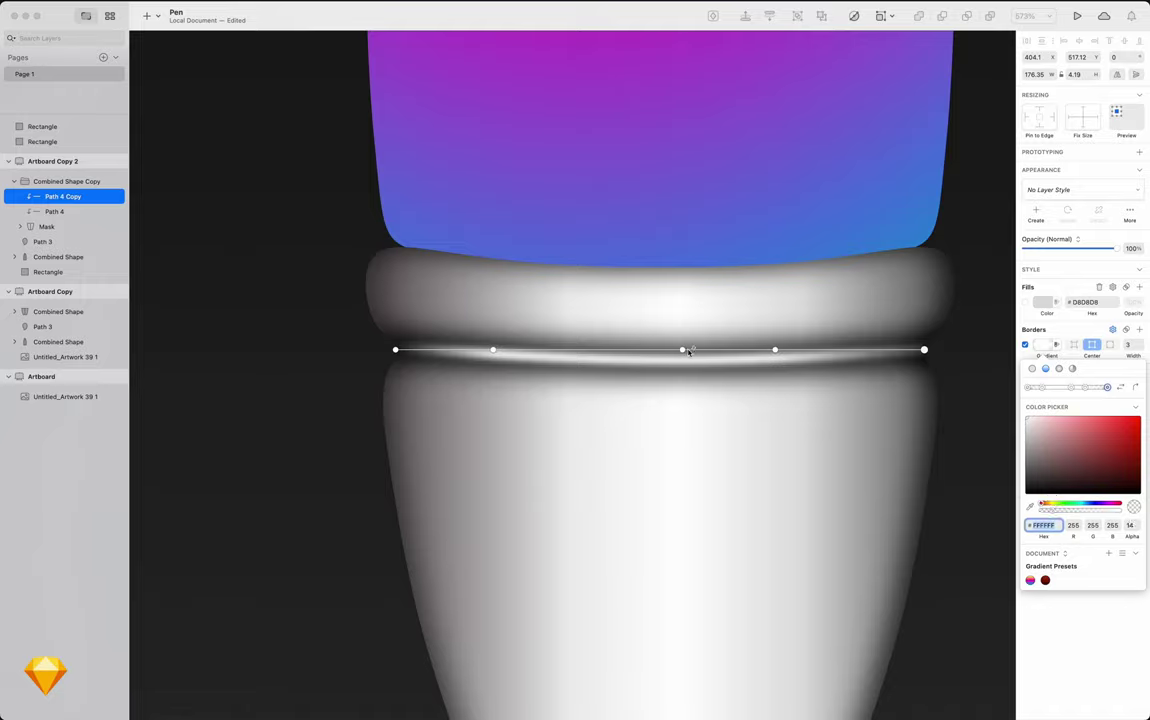
{"action": "scroll", "coordinate": [685, 350], "scroll_direction": "down", "scroll_amount": 3}
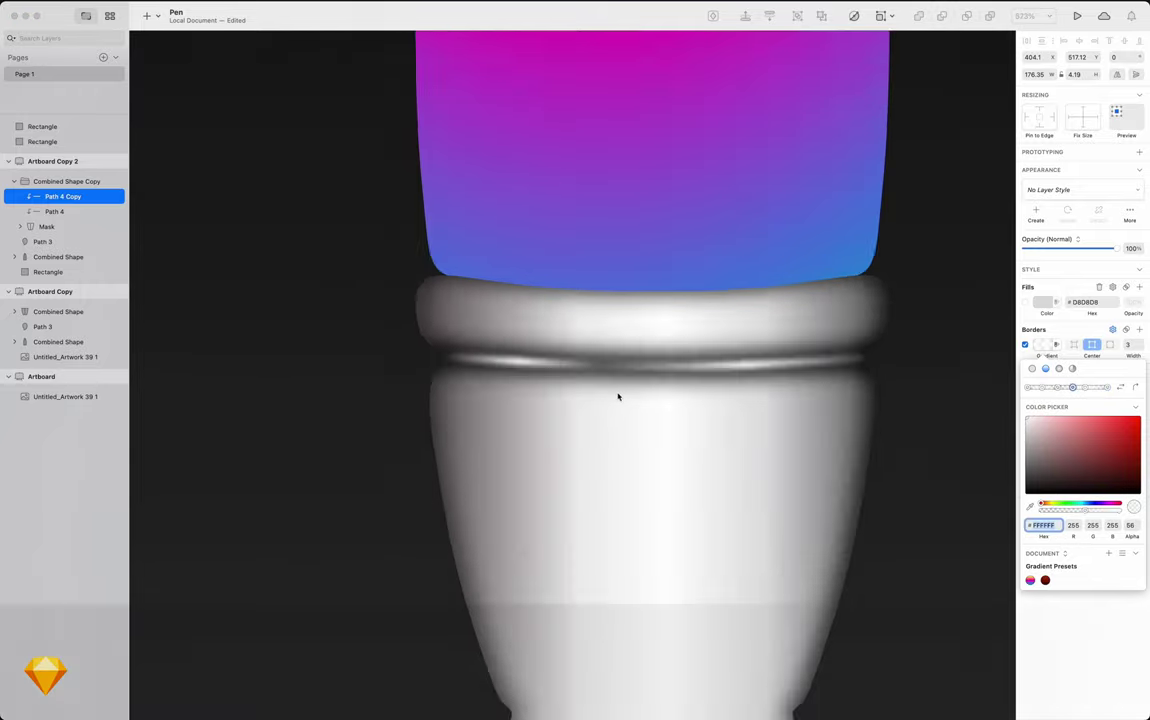
{"action": "left_click_drag", "start_coordinate": [1118, 510], "coordinate": [1090, 510]}
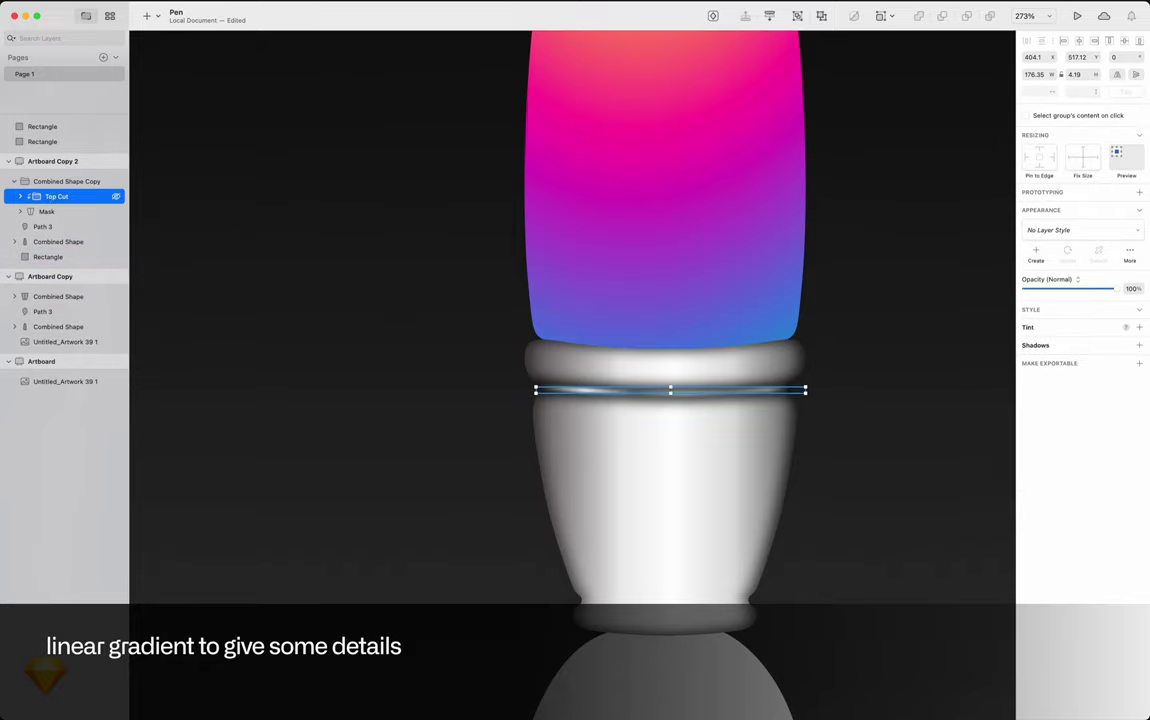
- Copy the groove onto the lower ferrule band and stretch it to fit
{"action": "left_click_drag", "start_coordinate": [670, 390], "coordinate": [670, 597]}
{"action": "scroll", "coordinate": [572, 500], "scroll_direction": "up", "scroll_amount": 3}
{"action": "left_click_drag", "start_coordinate": [310, 592], "coordinate": [543, 593]}
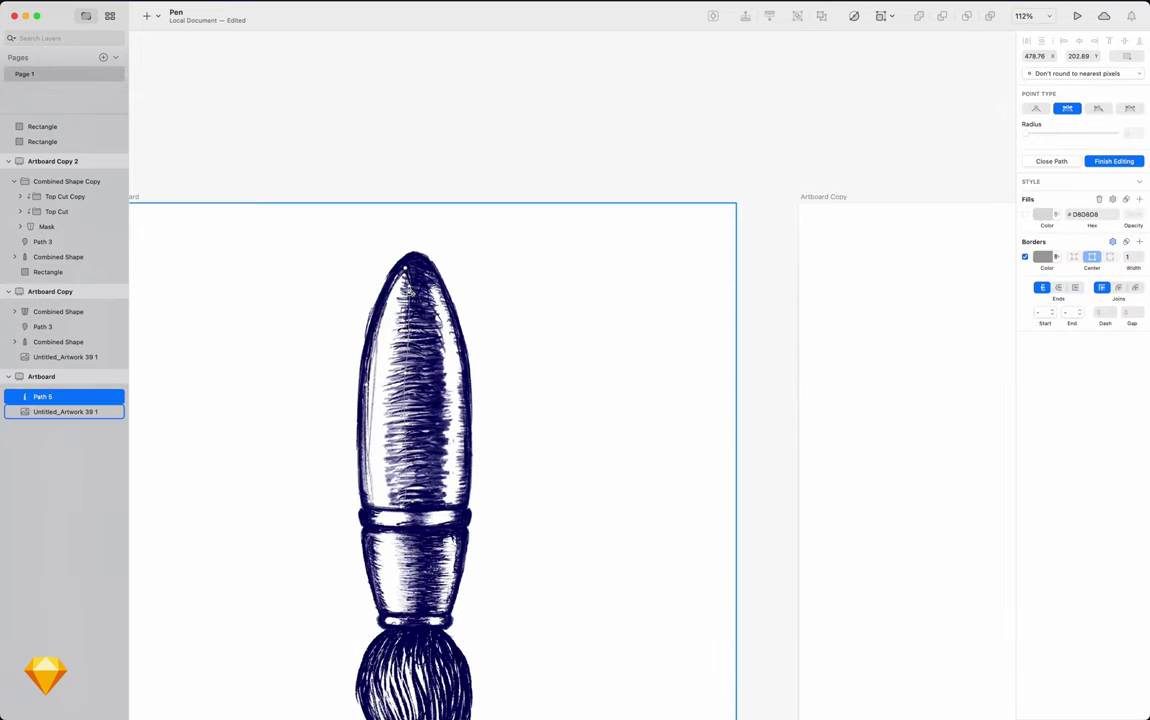
- Pen-trace a white highlight streak down the rainbow tip, then begin an outline on the ferrule
{"action": "left_click", "coordinate": [426, 230]}
{"action": "left_click", "coordinate": [424, 279]}
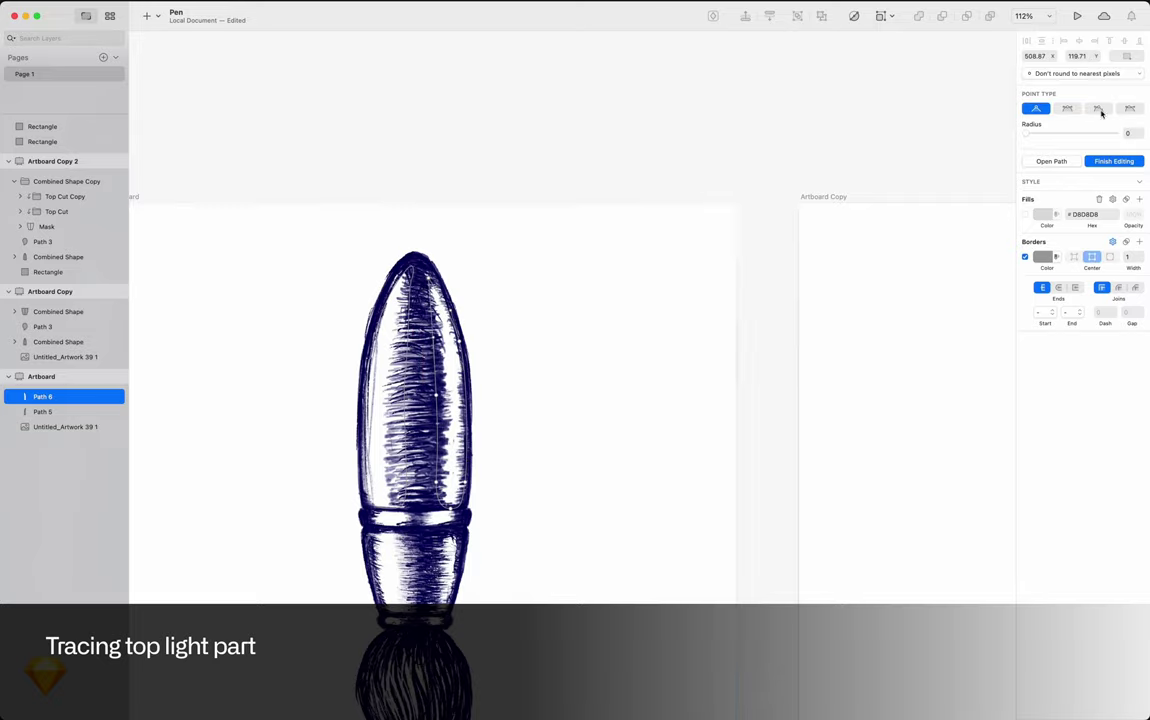
{"action": "left_click", "coordinate": [418, 508]}
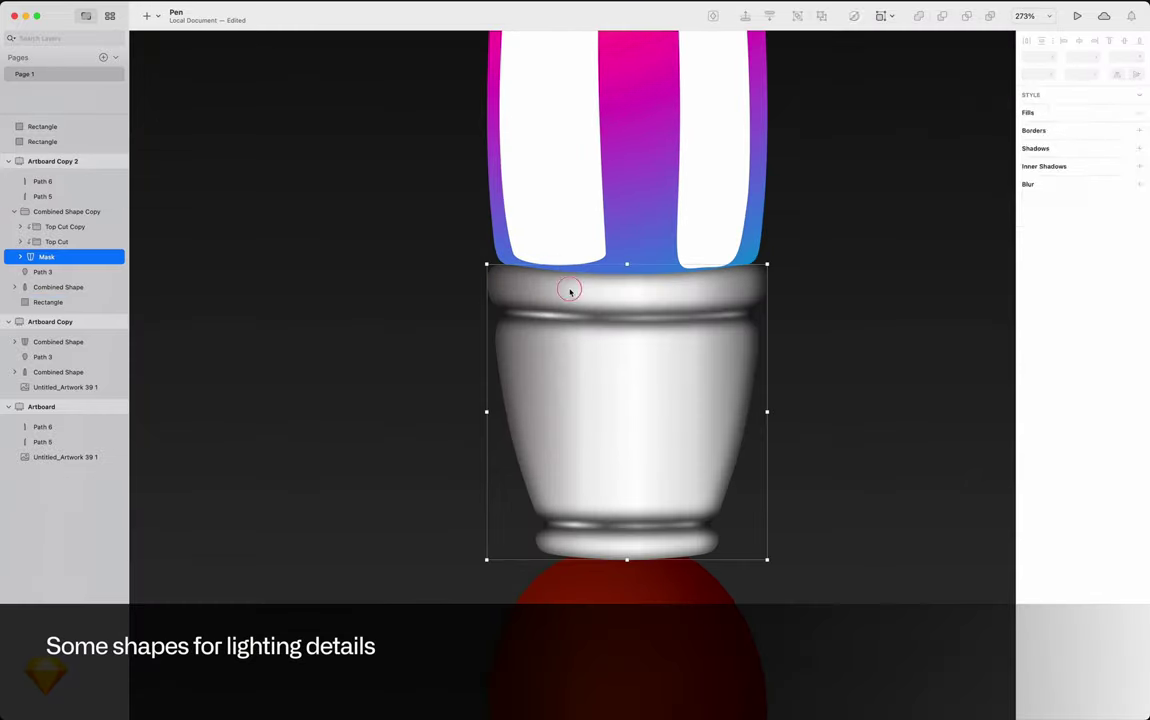
{"action": "left_click", "coordinate": [557, 275]}
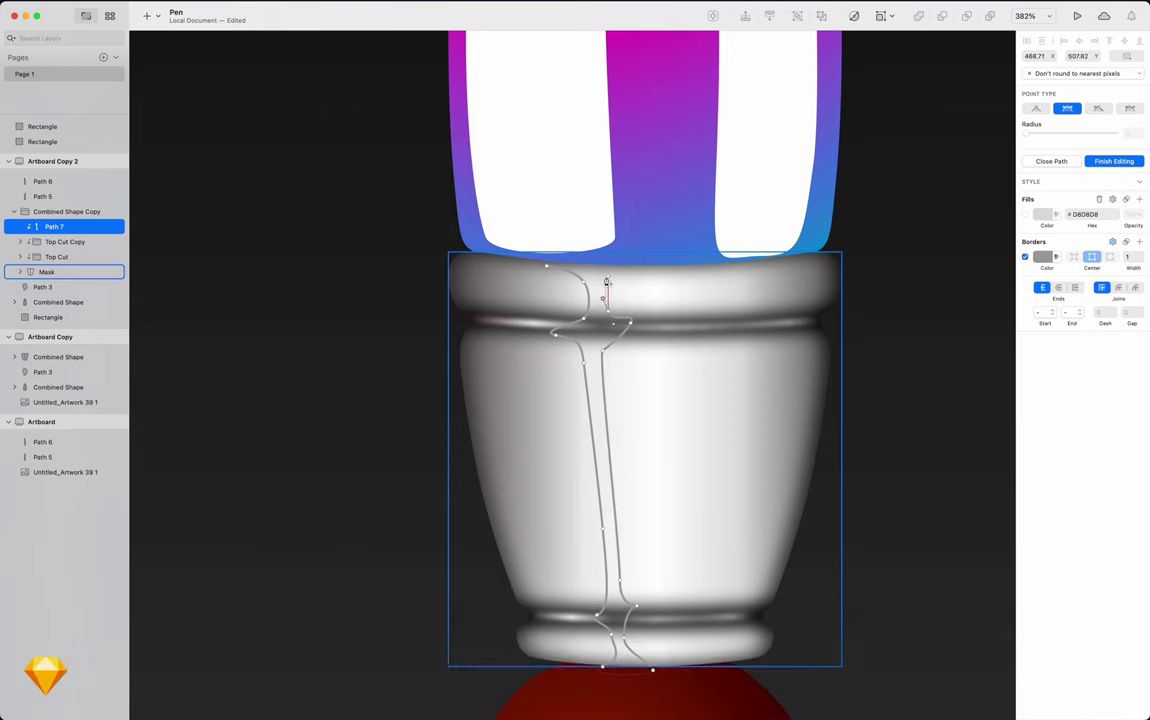
- Add a second dark streak on the ferrule and place both streaks beneath the Top Cut group
{"action": "left_click_drag", "start_coordinate": [629, 431], "coordinate": [714, 510]}
{"action": "double_click", "coordinate": [714, 510]}
{"action": "scroll", "coordinate": [716, 345], "scroll_direction": "up", "scroll_amount": 3}
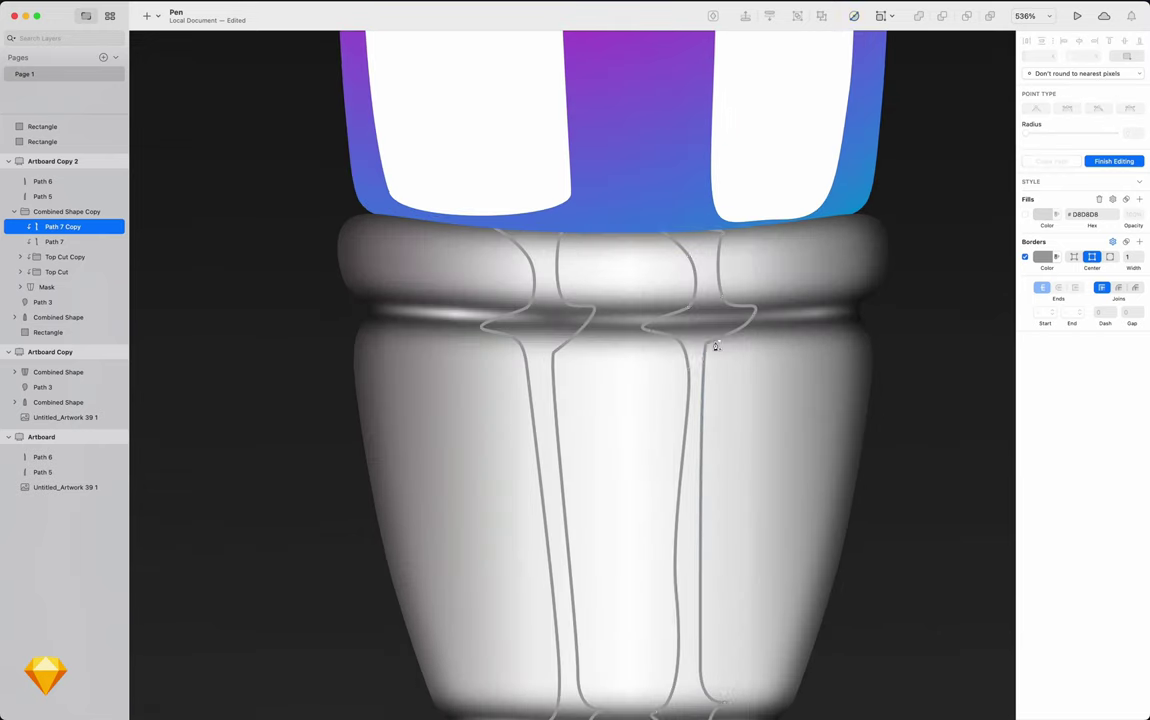
{"action": "scroll", "coordinate": [665, 685], "scroll_direction": "down", "scroll_amount": 3}
{"action": "scroll", "coordinate": [685, 570], "scroll_direction": "down", "scroll_amount": 3}
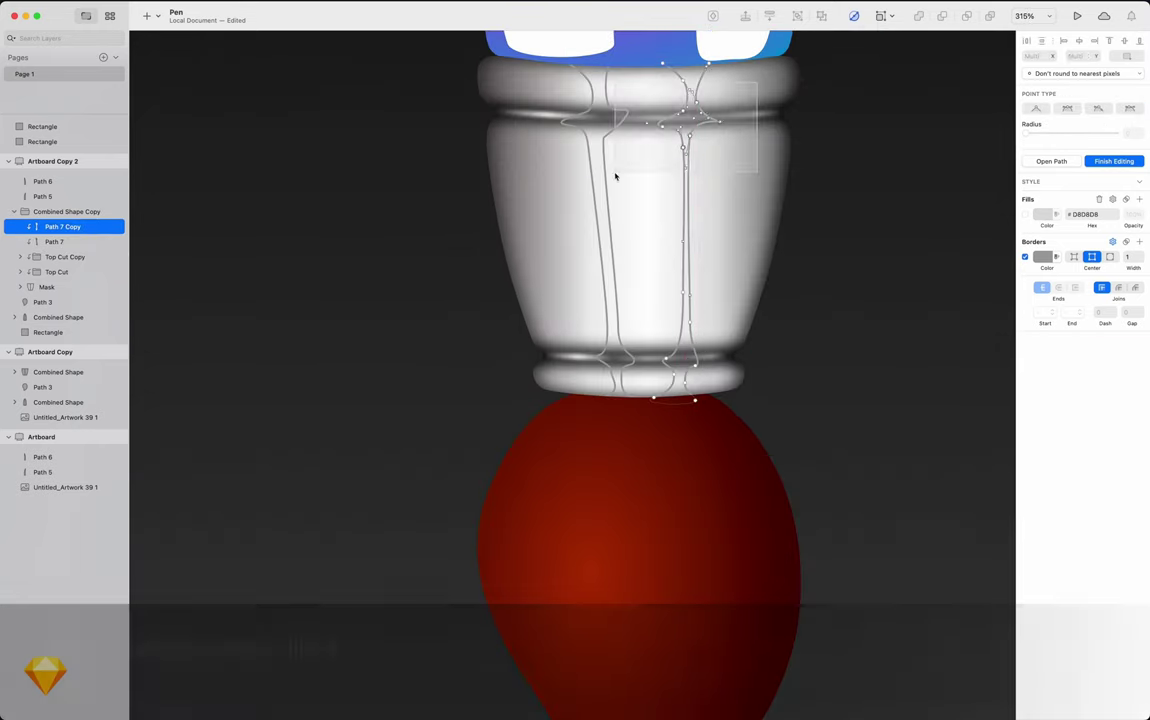
{"action": "key", "text": "Escape"}
{"action": "left_click", "coordinate": [52, 241], "text": "shift"}
{"action": "left_click_drag", "start_coordinate": [52, 241], "coordinate": [52, 268]}
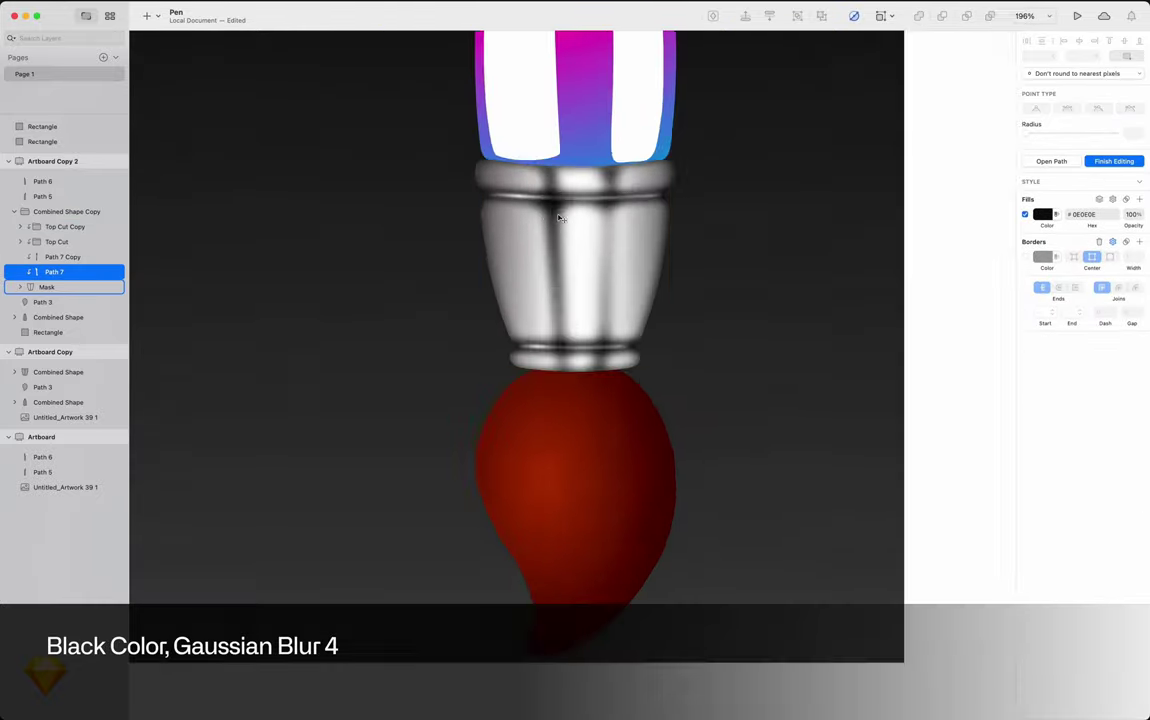
{"action": "left_click", "coordinate": [24, 242]}
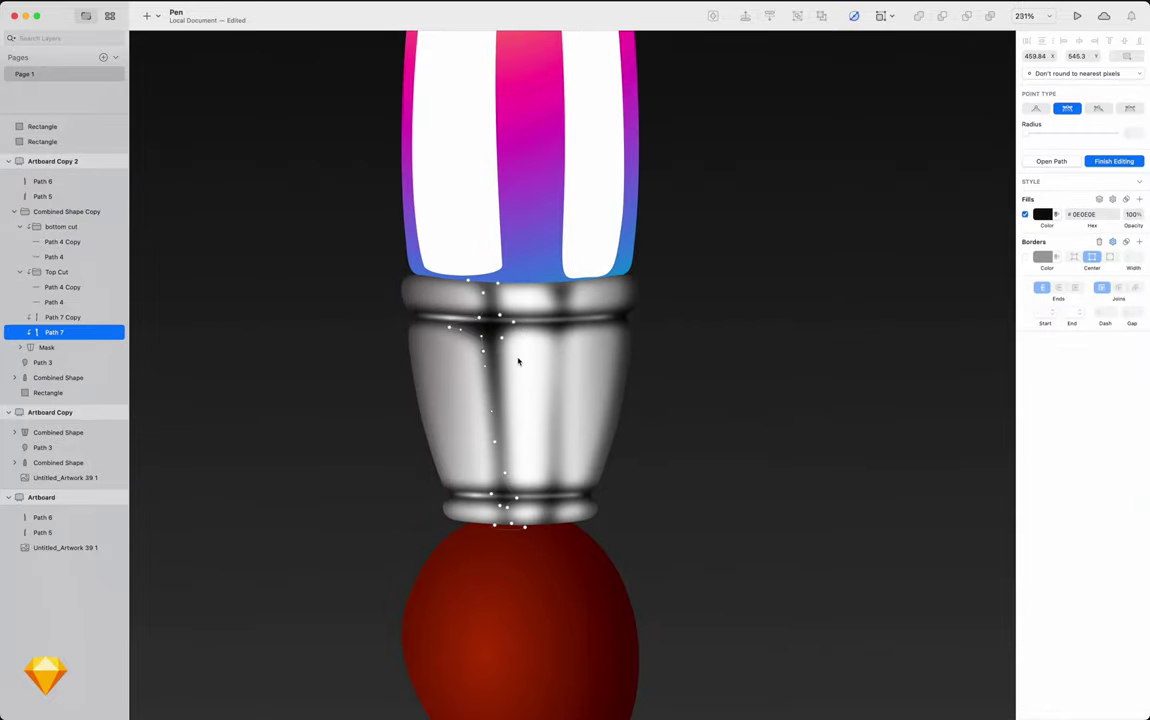
{"action": "key", "text": "Escape"}
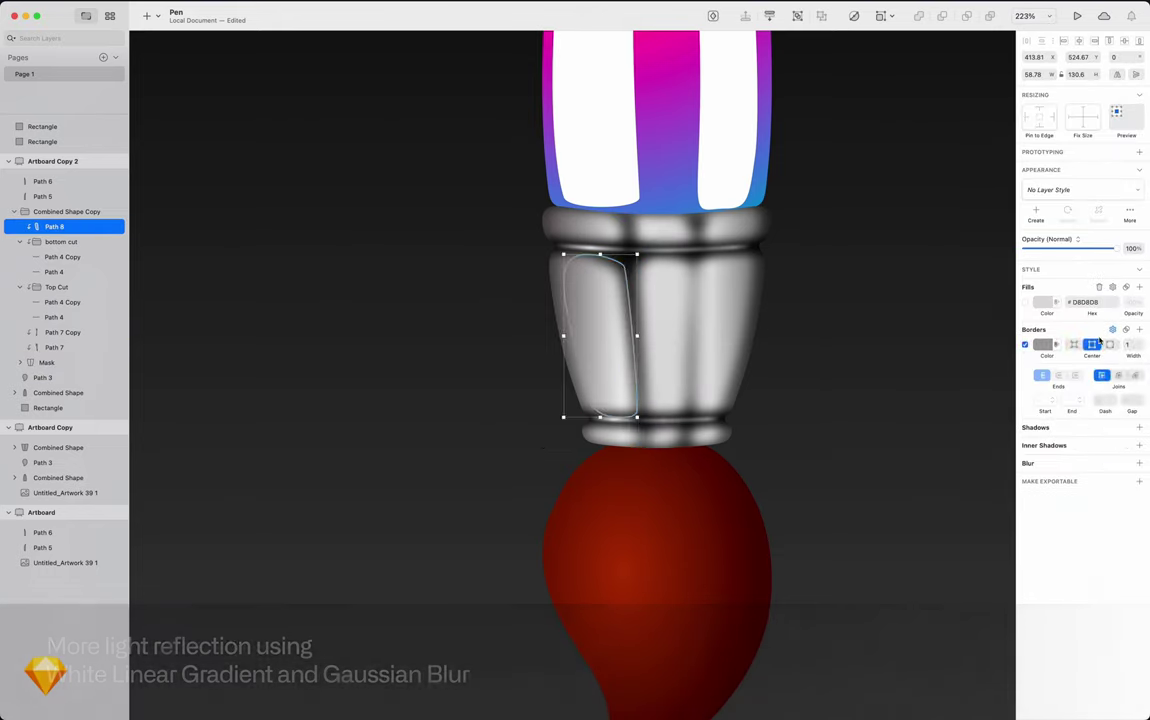
- Blur the white highlight, blend it in Overlay, and adjust the inner shadow colour
{"action": "left_click", "coordinate": [1139, 465]}
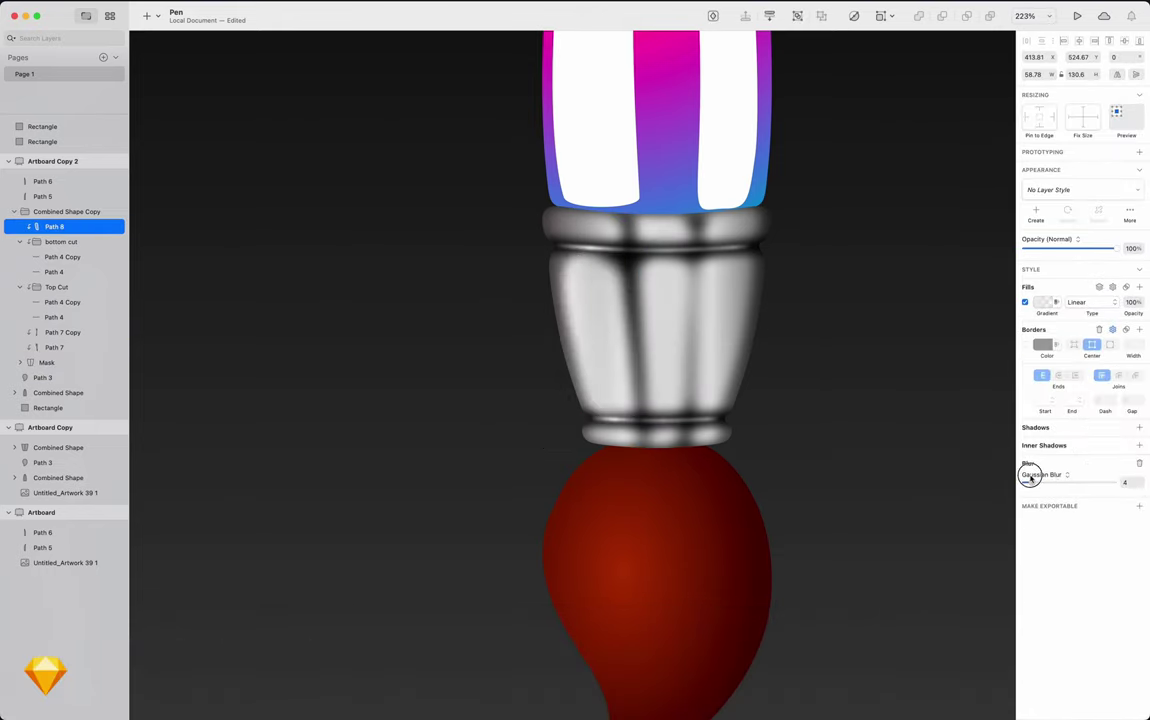
{"action": "left_click", "coordinate": [1048, 239]}
{"action": "left_click", "coordinate": [950, 254]}
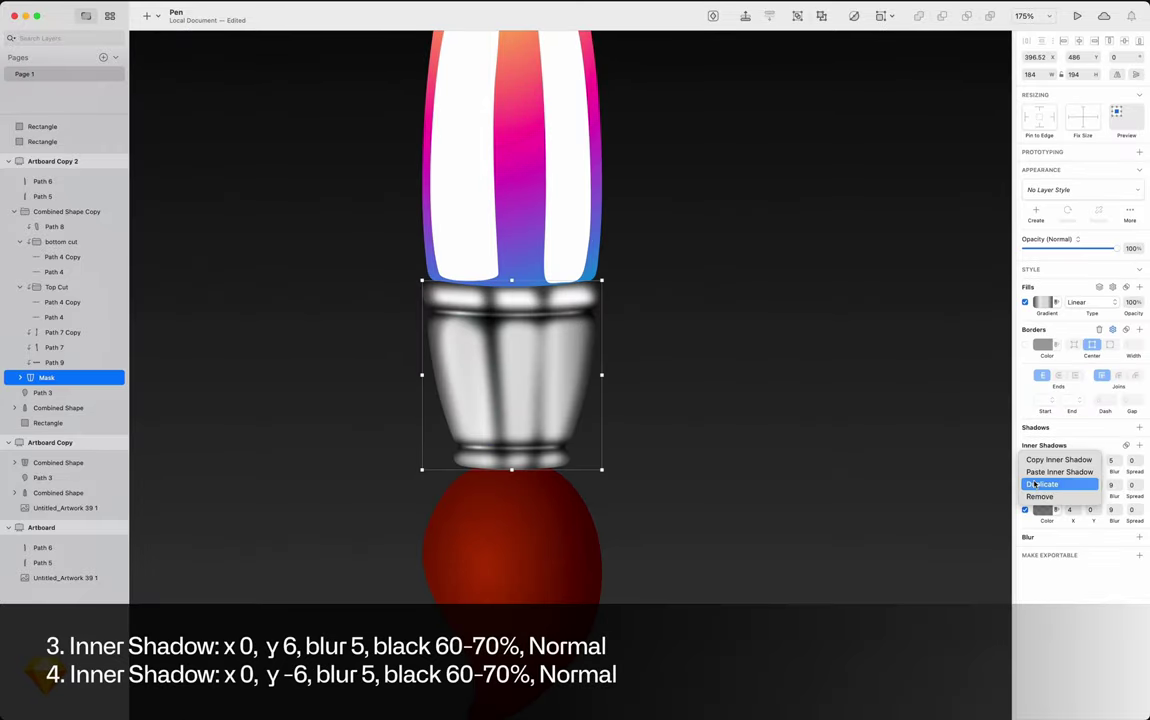
{"action": "left_click", "coordinate": [1035, 484]}
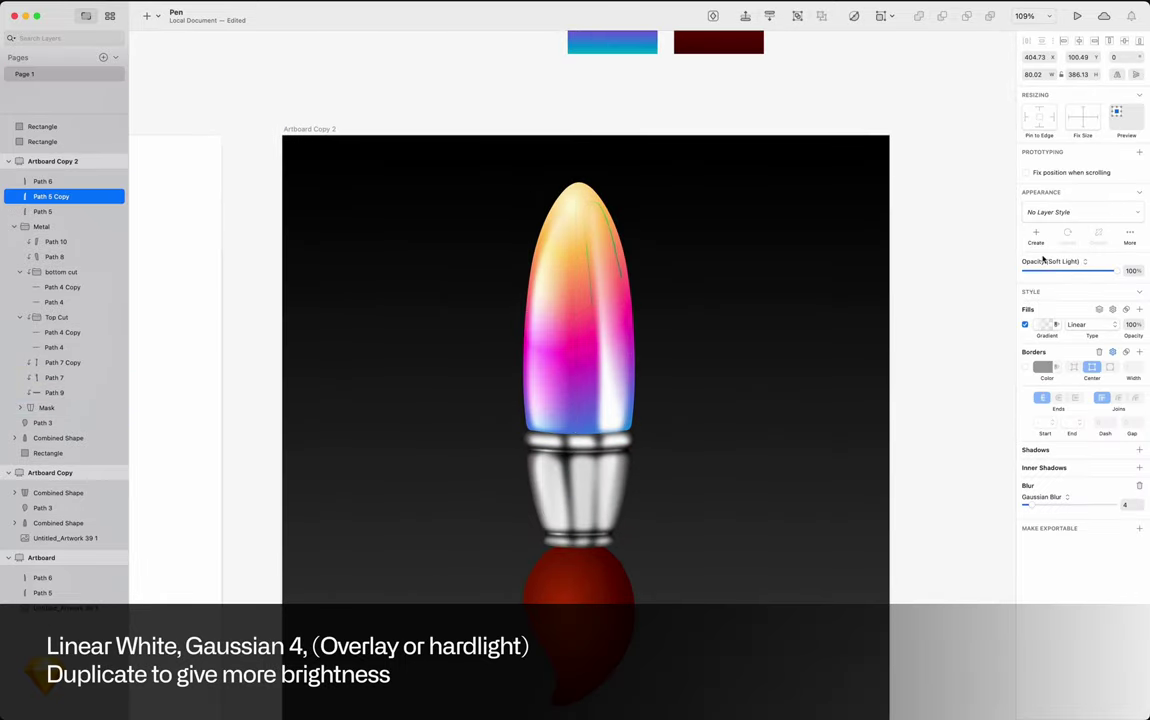
- Nudge the white highlight right and set the colours of the tip's inner shadows
{"action": "left_click_drag", "start_coordinate": [541, 331], "coordinate": [558, 330]}
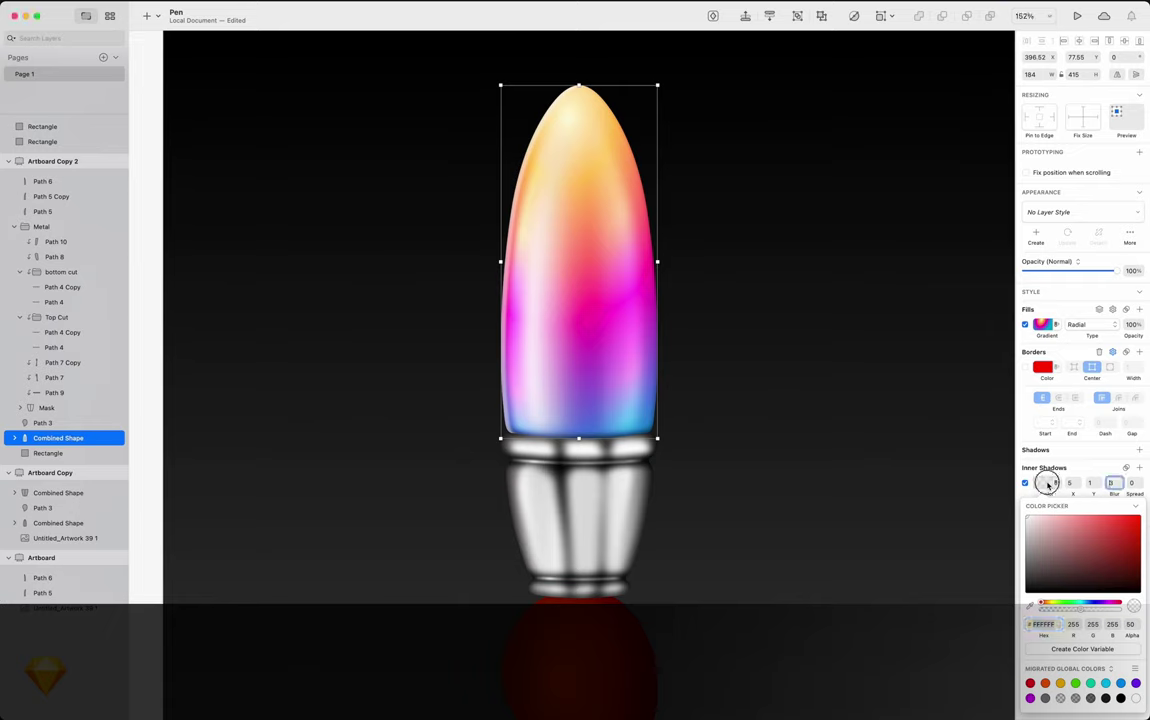
{"action": "left_click", "coordinate": [905, 537]}
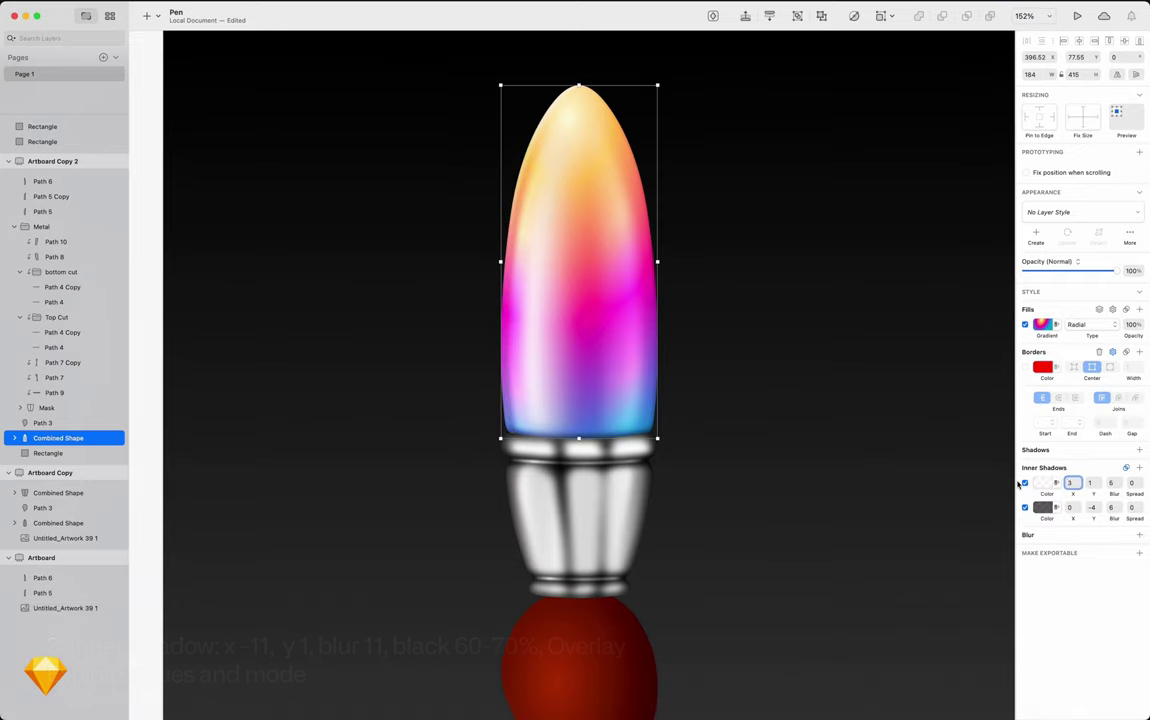
{"action": "left_click", "coordinate": [1053, 487]}
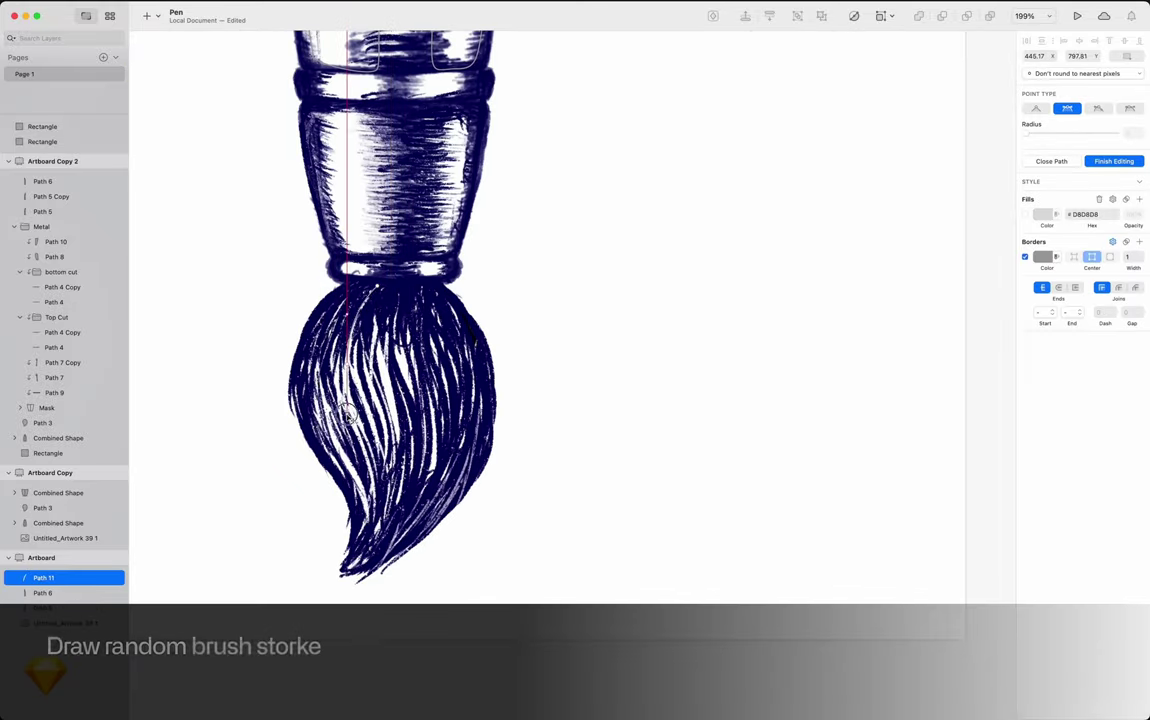
- Draw curved bristle strokes through the sketched brush head with the Pen tool
{"action": "left_click_drag", "start_coordinate": [425, 255], "coordinate": [365, 494]}
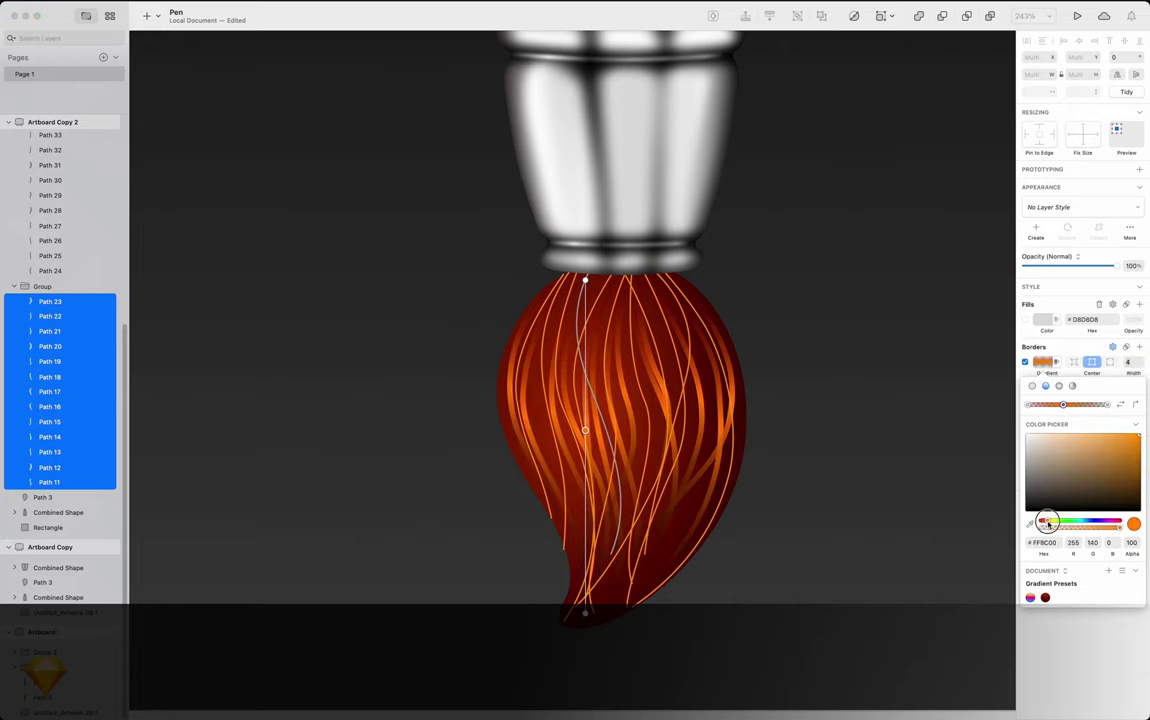
- Give the second bristle stroke group an orange gradient stroke and Screen blend mode
{"action": "left_click", "coordinate": [50, 587], "text": "shift"}
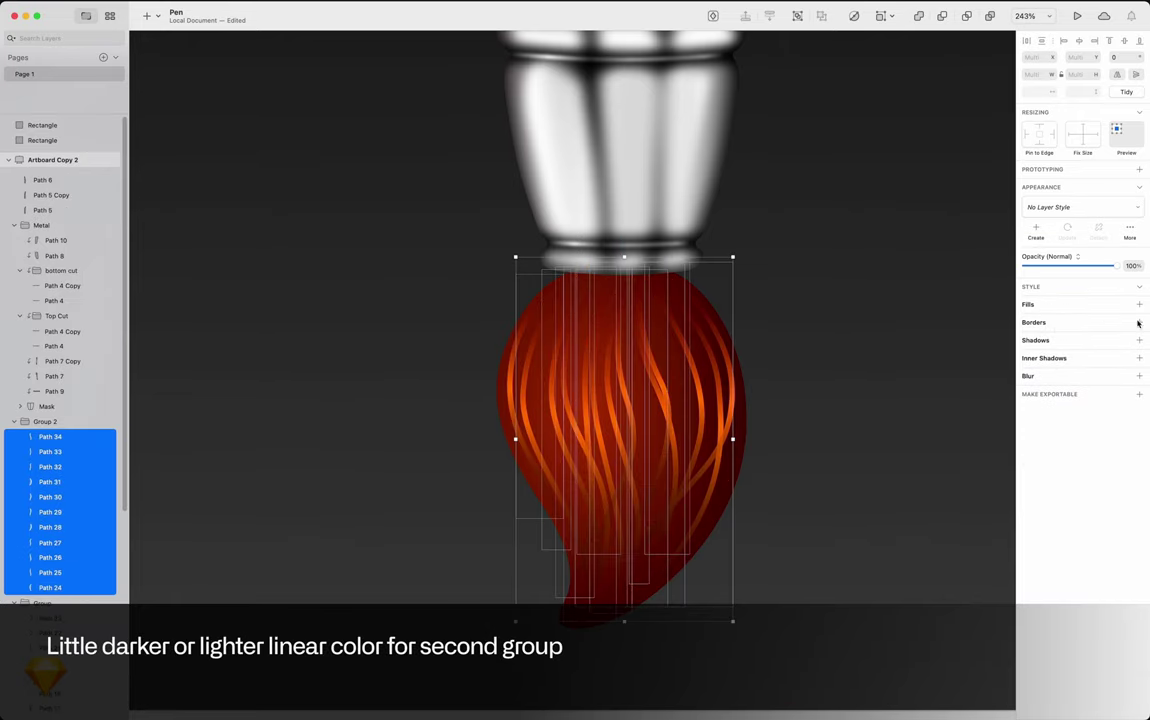
{"action": "left_click", "coordinate": [1043, 337]}
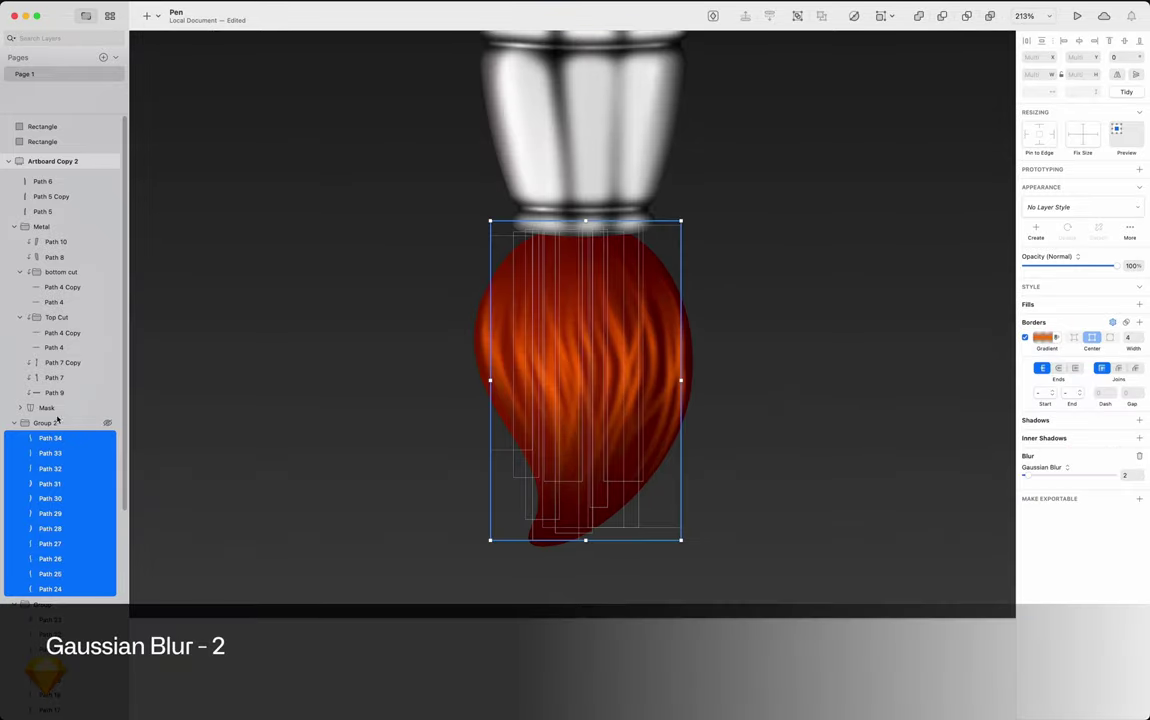
{"action": "left_click", "coordinate": [1045, 340]}
{"action": "left_click", "coordinate": [1050, 302]}
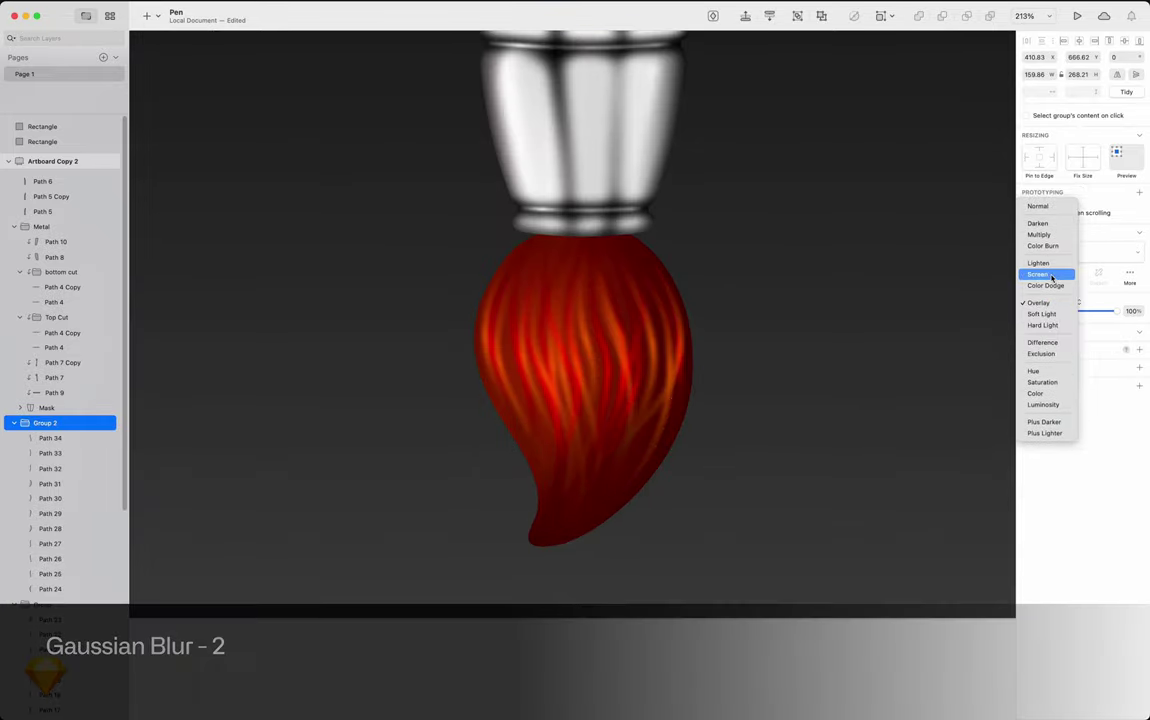
{"action": "left_click", "coordinate": [1045, 270]}
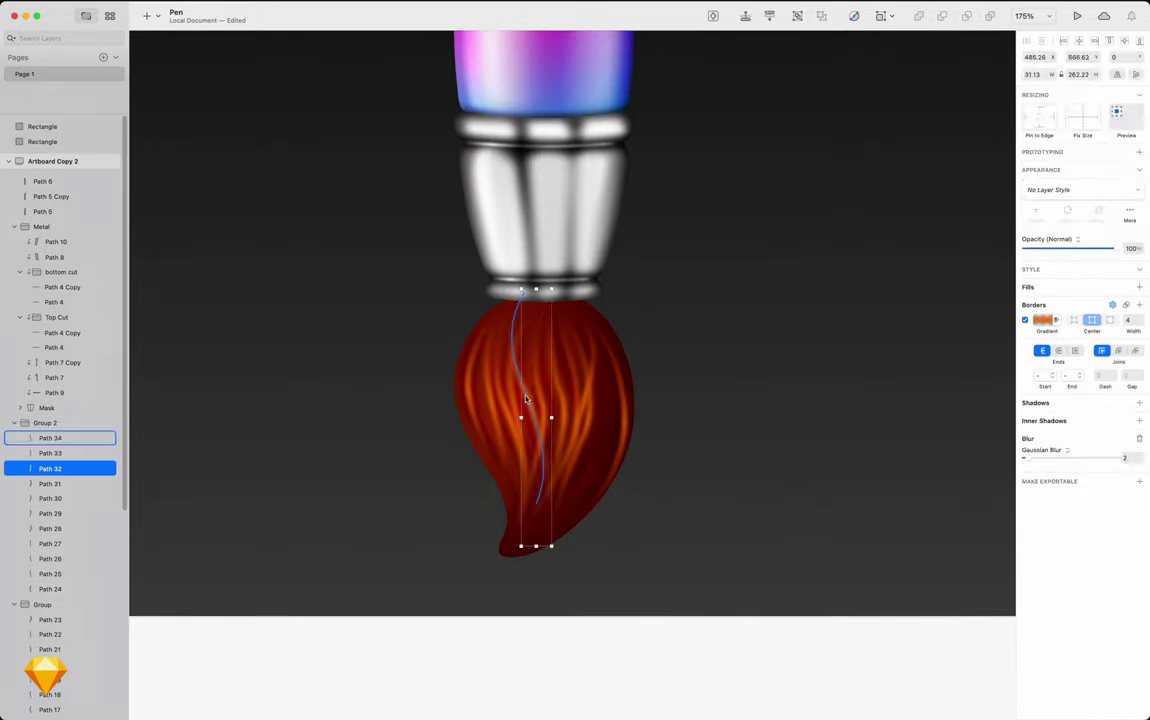
{"action": "left_click", "coordinate": [584, 439]}
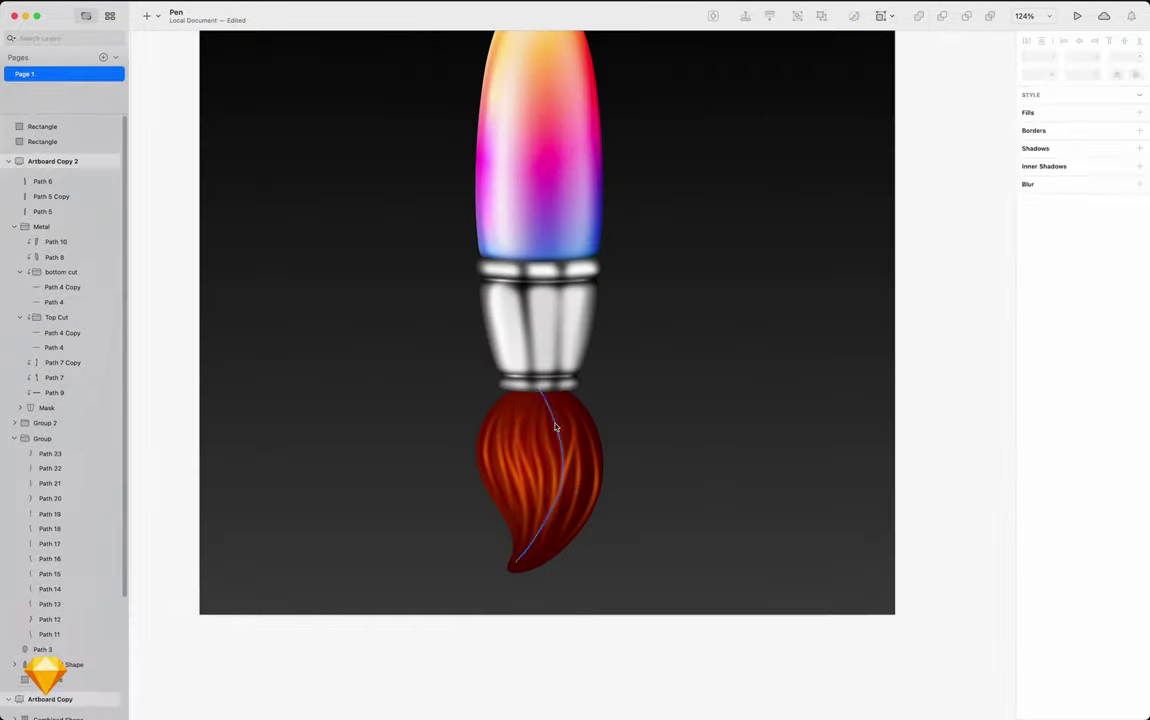
- Select the first bristle group and finish the shadow shape under the ferrule
{"action": "left_click", "coordinate": [44, 437]}
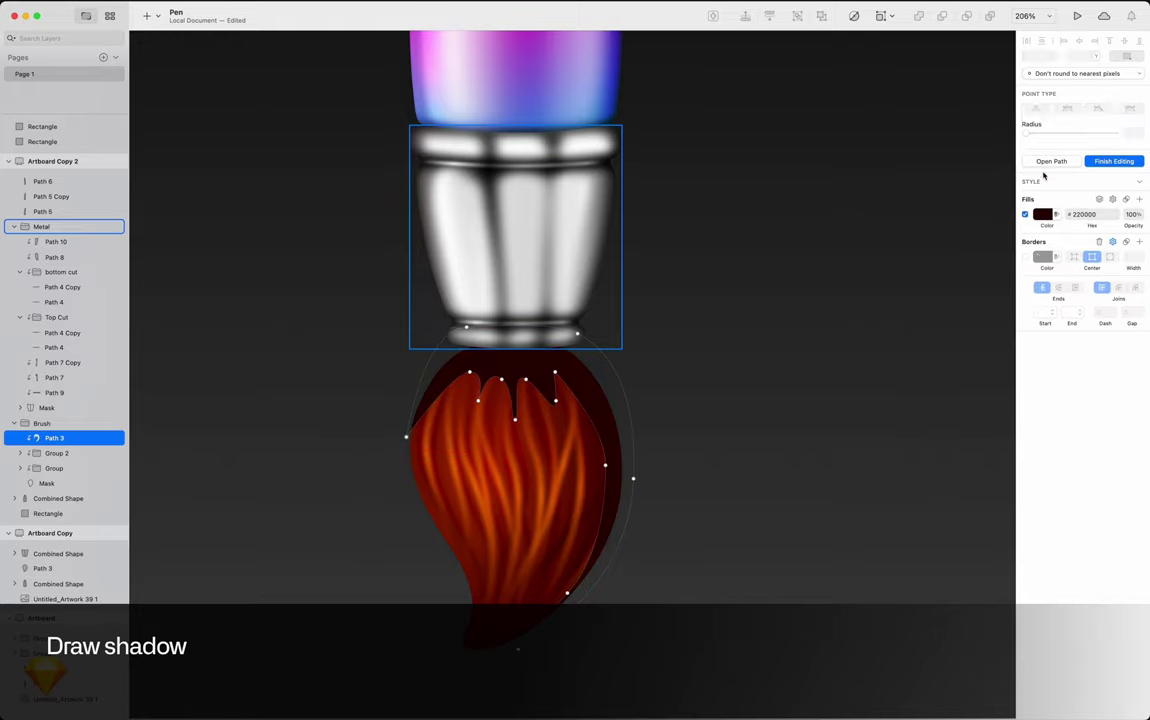
{"action": "key", "text": "Escape"}
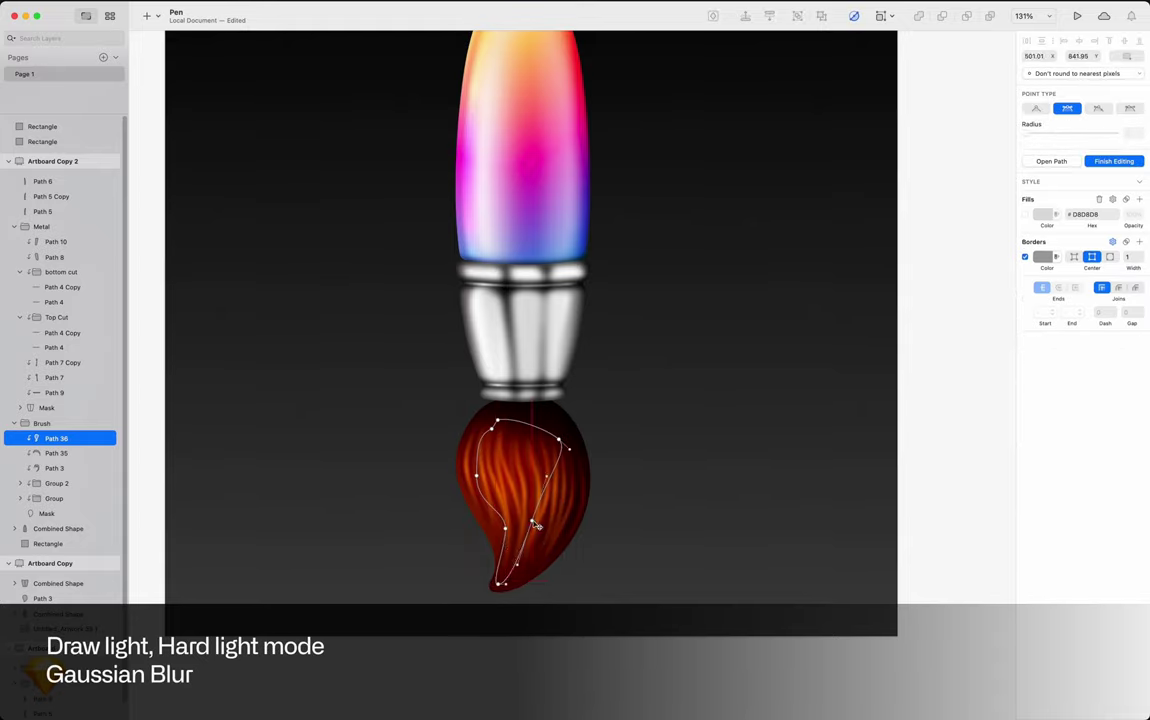
- Recolour the brush-head light shape to #FFBB8F at 58% opacity with Hard Light blending
{"action": "double_click", "coordinate": [501, 430]}
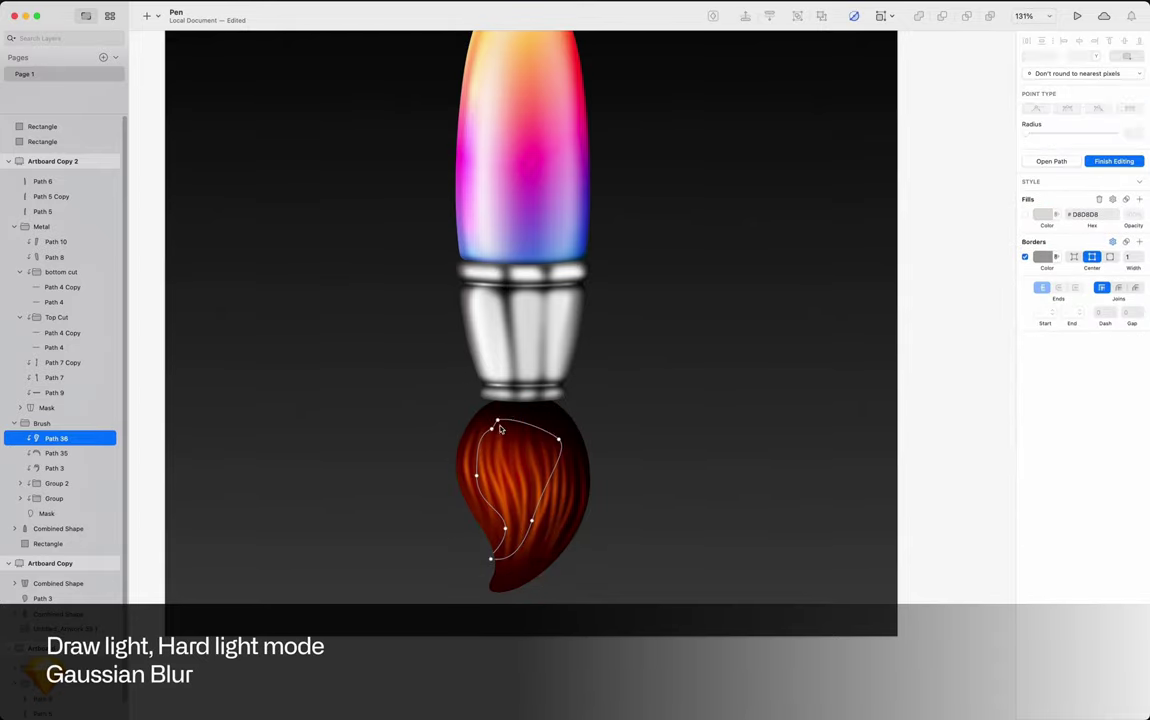
{"action": "left_click", "coordinate": [1040, 216]}
{"action": "left_click", "coordinate": [545, 443]}
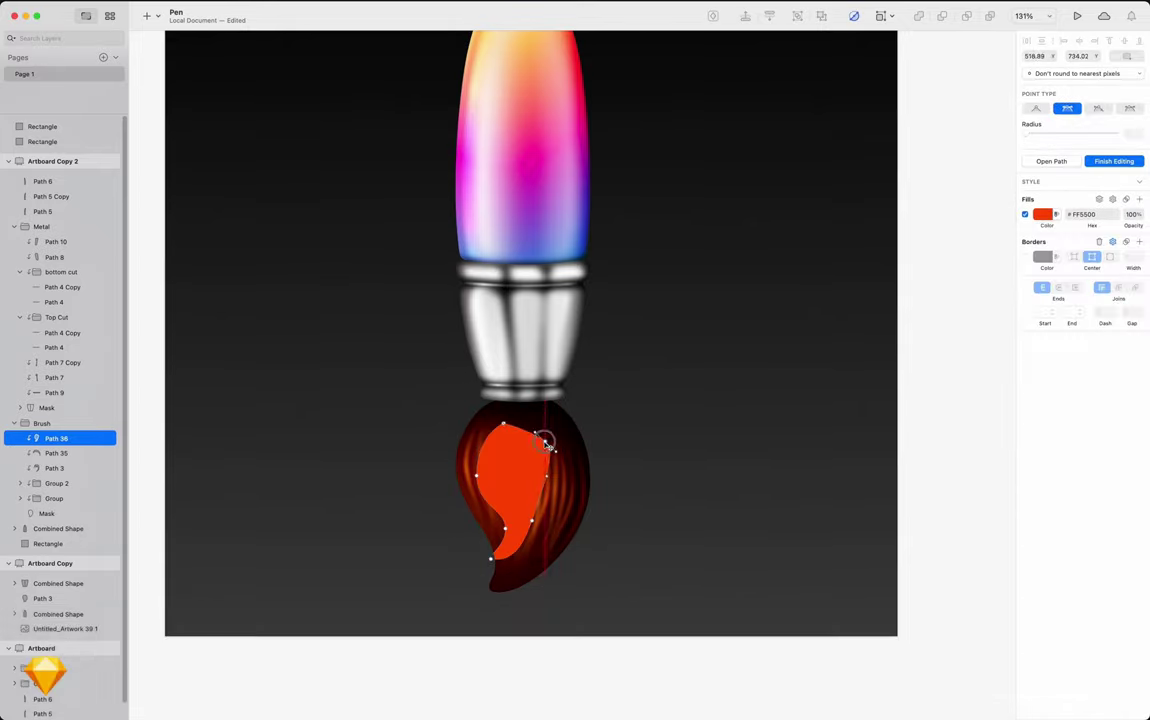
{"action": "left_click", "coordinate": [1043, 214]}
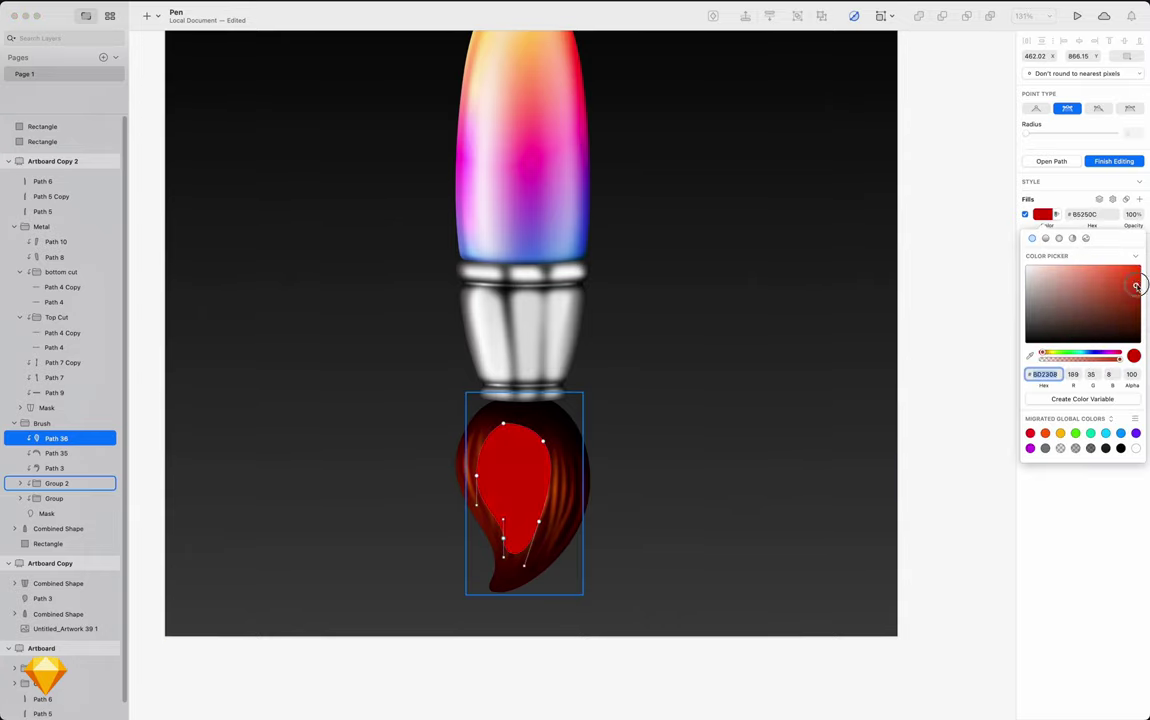
{"action": "key", "text": "Escape"}
{"action": "key", "text": "Escape"}
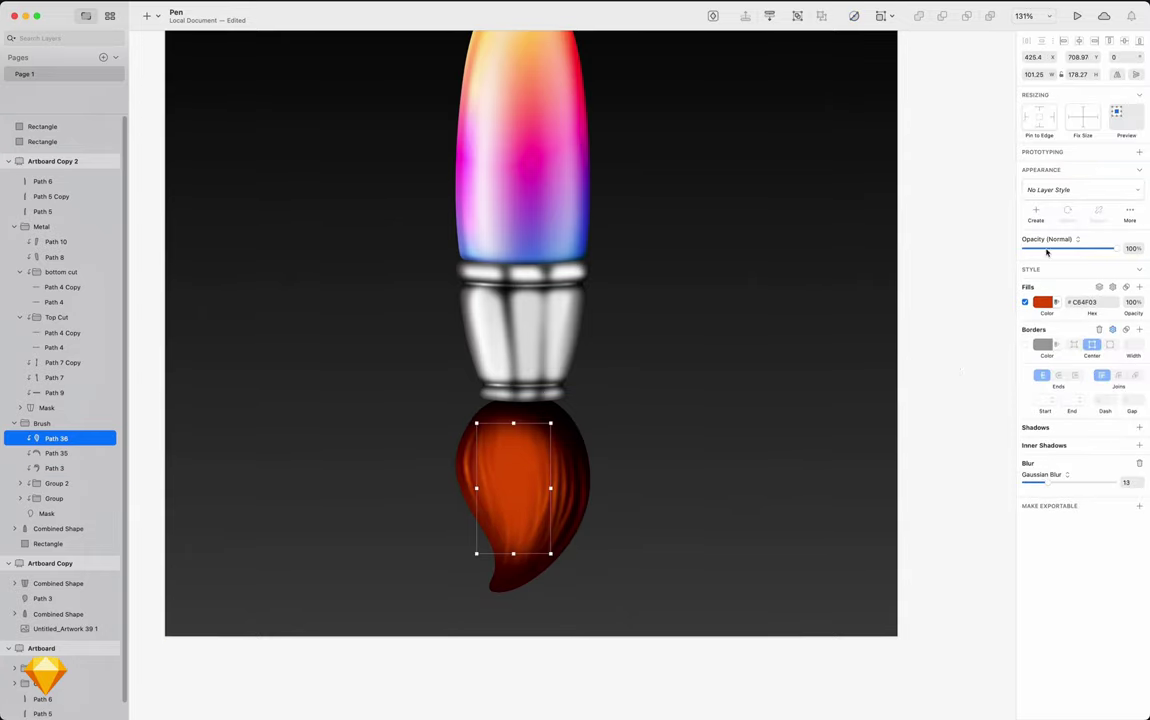
{"action": "left_click", "coordinate": [1050, 239]}
{"action": "left_click", "coordinate": [975, 344]}
{"action": "left_click", "coordinate": [1043, 301]}
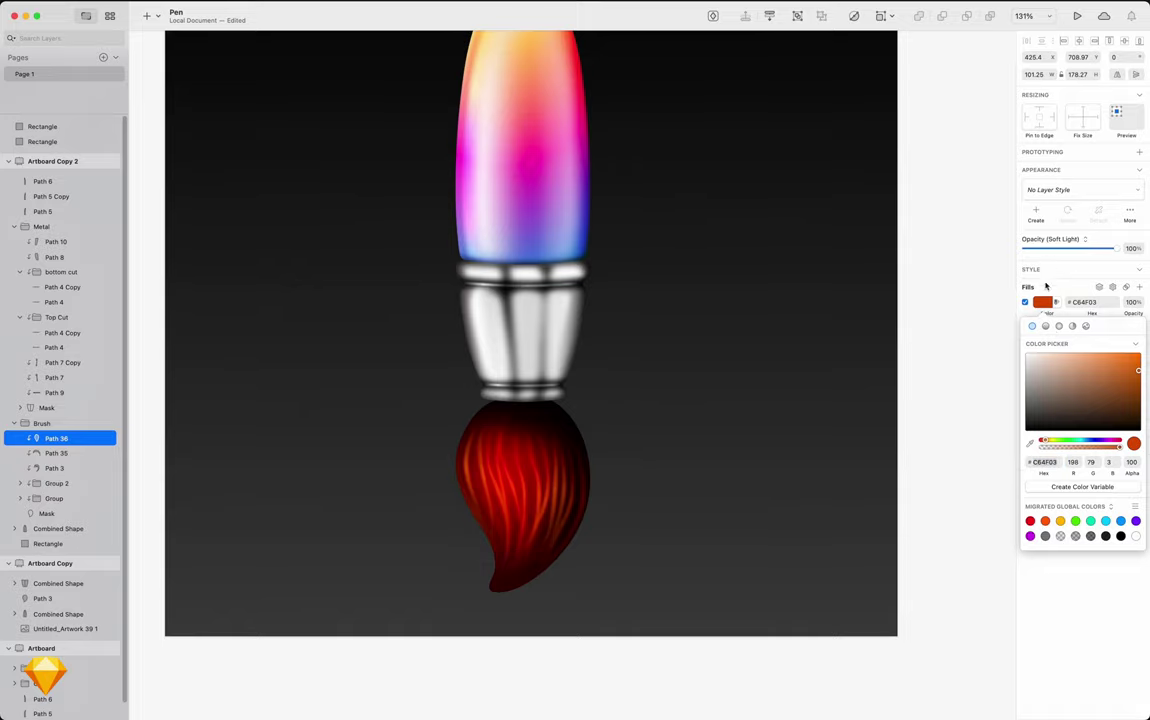
{"action": "key", "text": "Escape"}
{"action": "key", "text": "Escape"}
{"action": "left_click", "coordinate": [515, 472]}
{"action": "left_click", "coordinate": [1043, 301]}
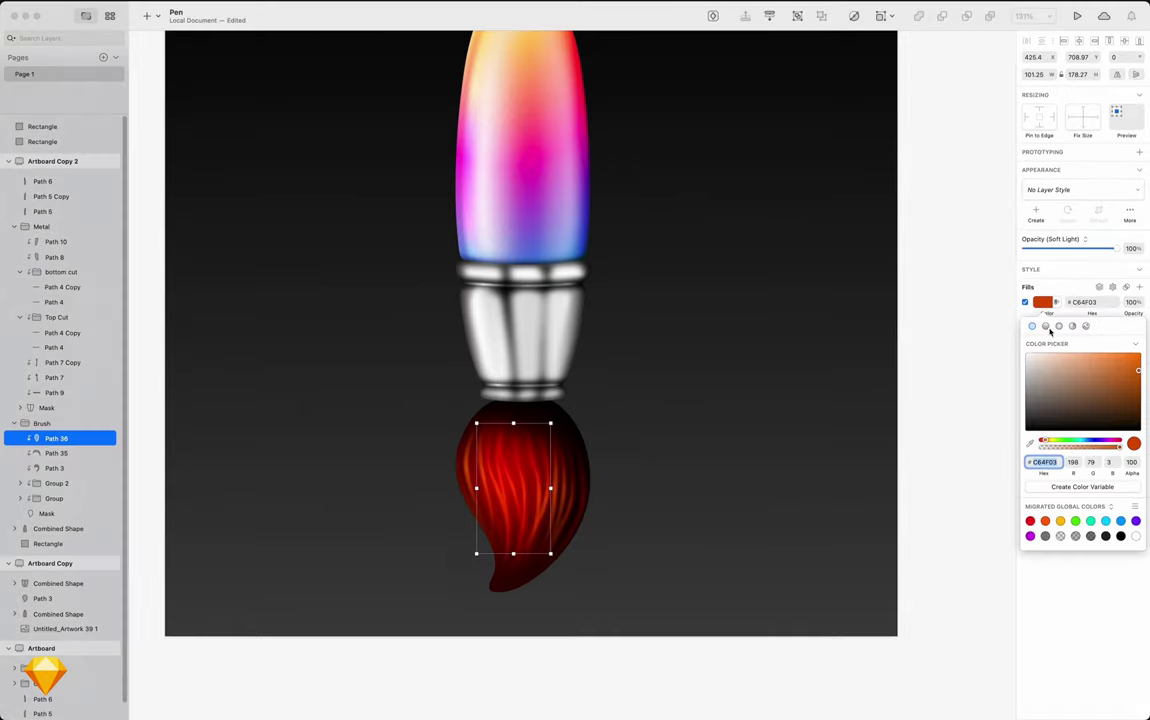
{"action": "left_click_drag", "start_coordinate": [1087, 369], "coordinate": [1098, 446]}
{"action": "left_click", "coordinate": [513, 463]}
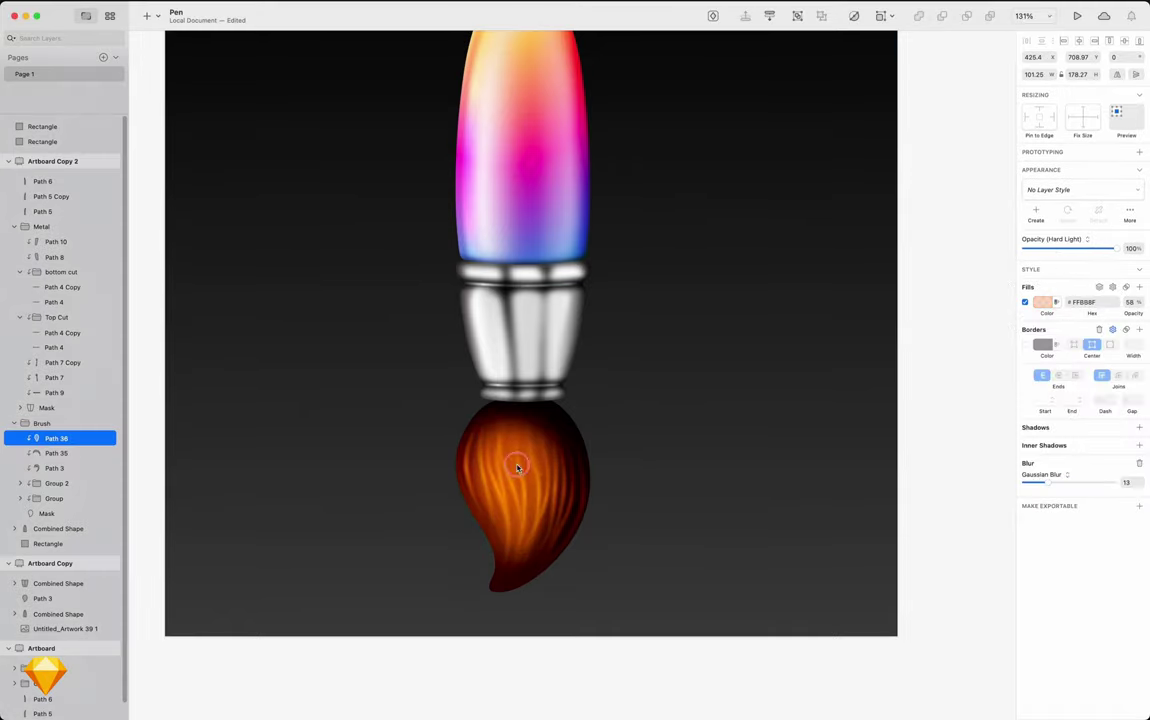
- Draw a borderless #FFE48F highlight on the bristles with Screen blending and Gaussian blur
{"action": "key", "text": "v"}
{"action": "left_click", "coordinate": [497, 452]}
{"action": "left_click", "coordinate": [480, 470]}
{"action": "left_click", "coordinate": [485, 488]}
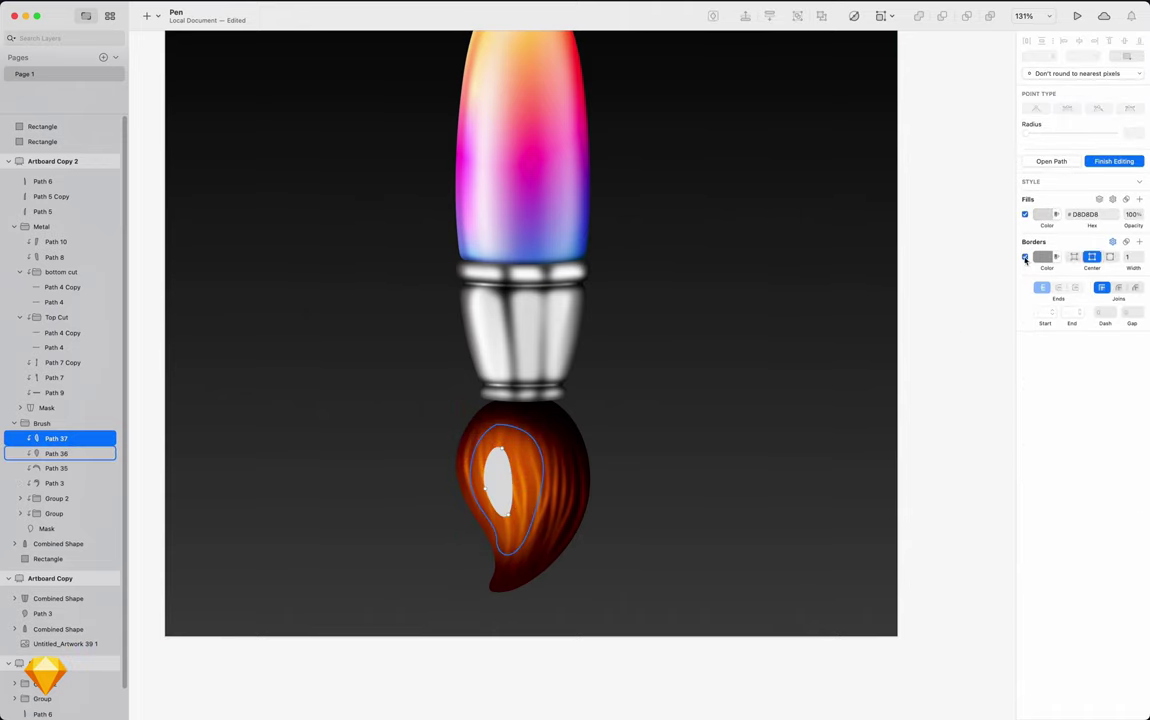
{"action": "left_click", "coordinate": [1025, 257]}
{"action": "left_click", "coordinate": [1043, 214]}
{"action": "left_click", "coordinate": [1060, 239]}
{"action": "left_click", "coordinate": [1032, 308]}
{"action": "left_click", "coordinate": [1139, 463]}
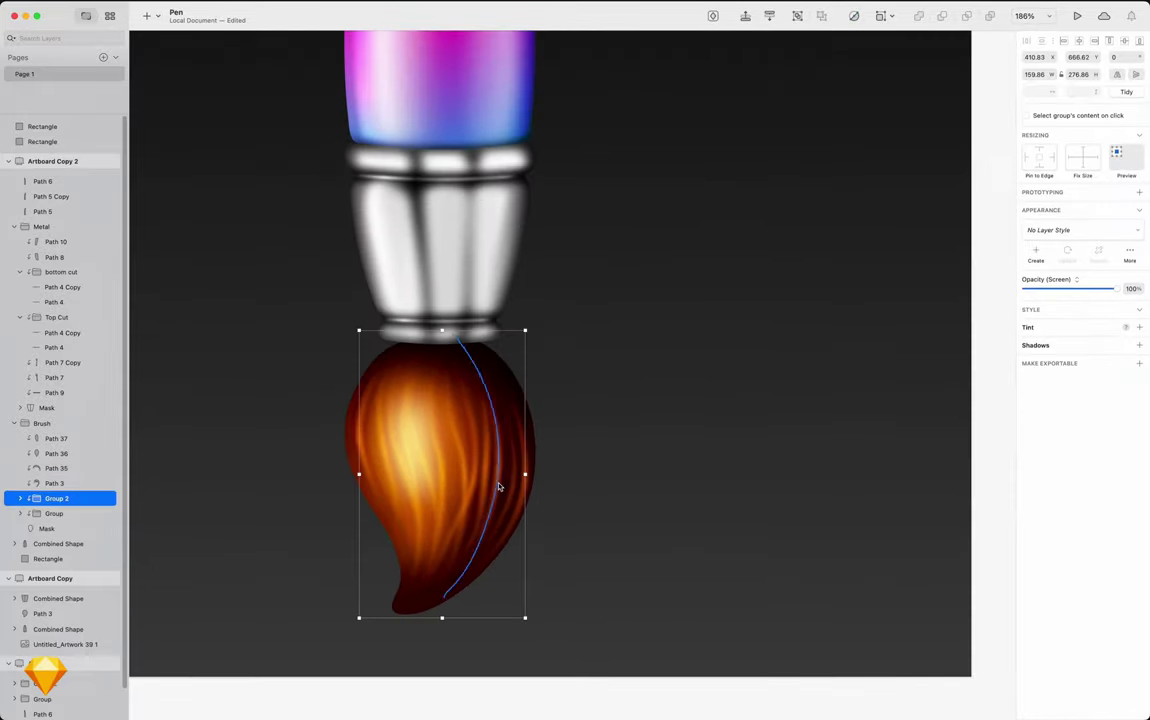
- Reshape the points of bristle strand Path 28 Copy 2 inside the brush group
{"action": "double_click", "coordinate": [499, 487]}
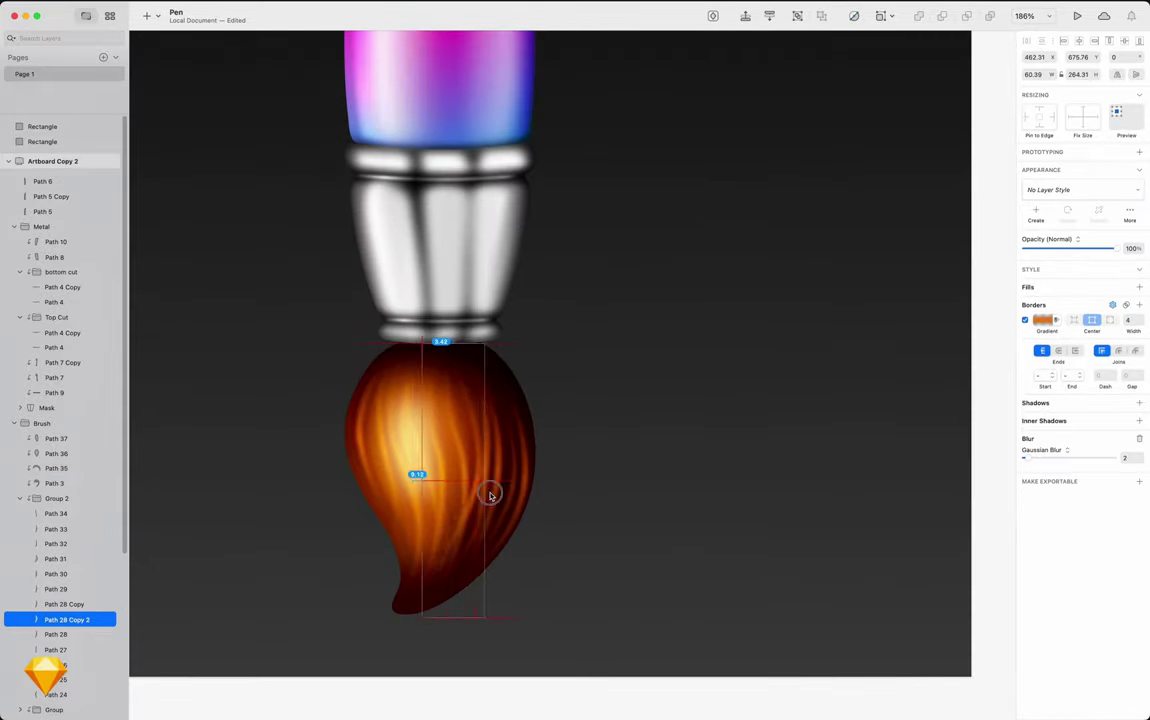
{"action": "double_click", "coordinate": [499, 506]}
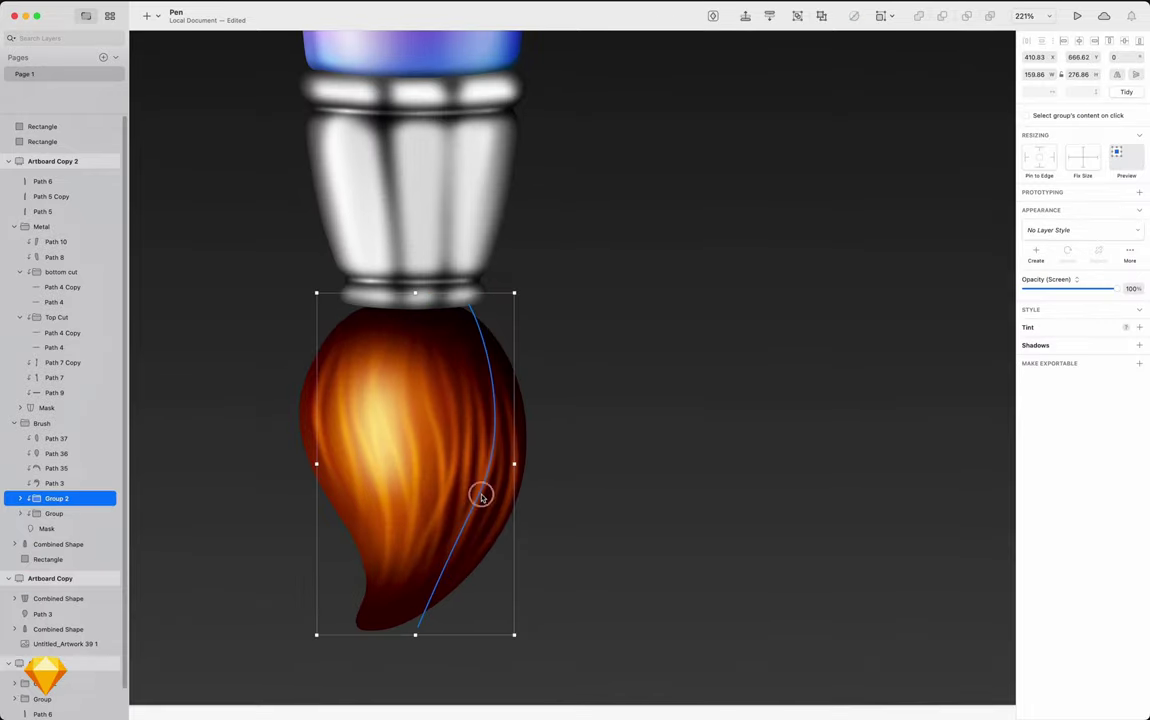
{"action": "key", "text": "Escape"}
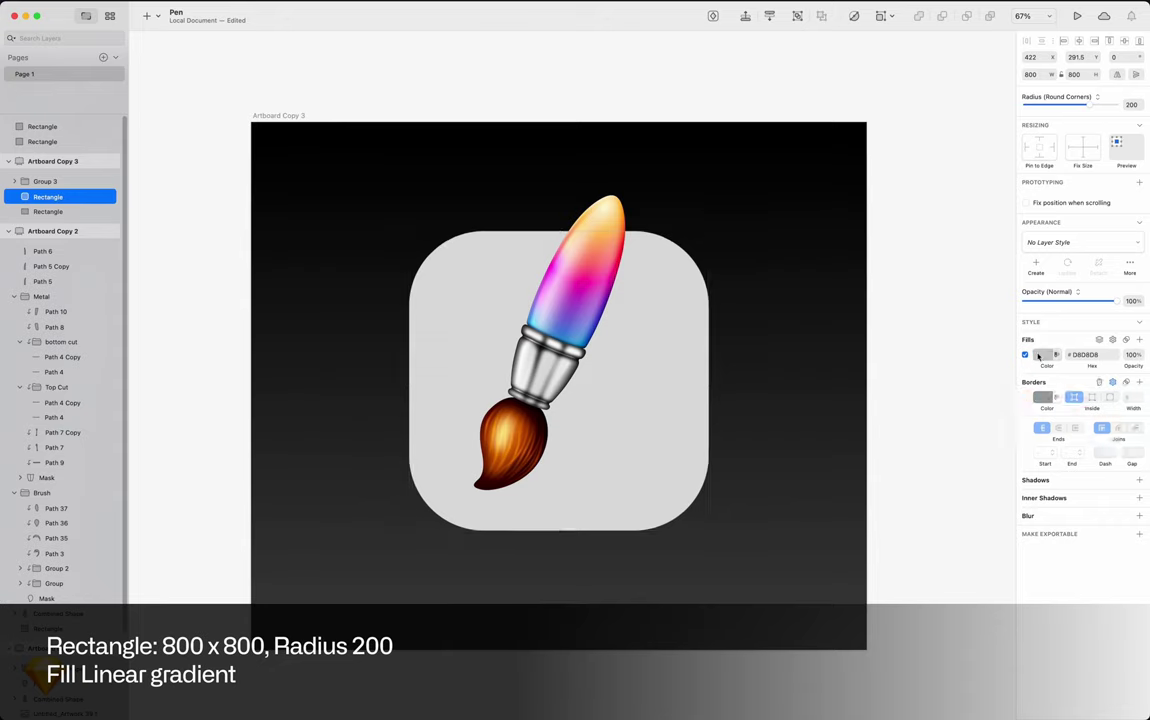
- Fill the tile with a yellow-to-orange linear gradient plus a tiled noise image at 20% opacity
{"action": "left_click", "coordinate": [1040, 355]}
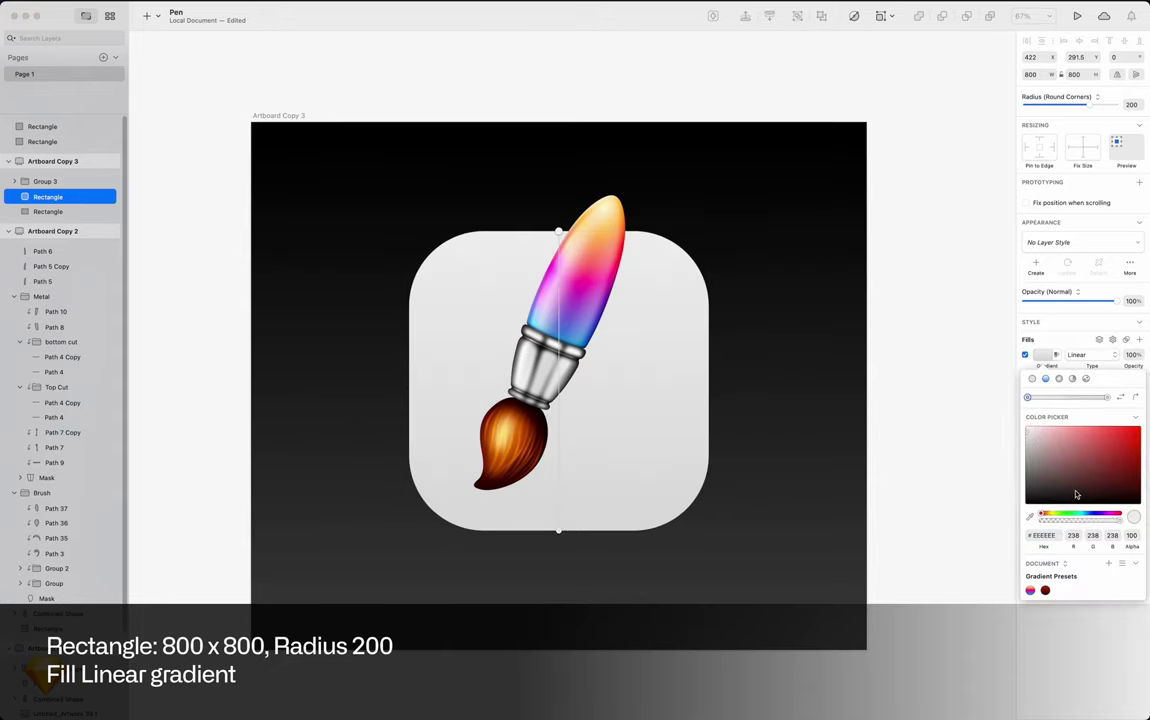
{"action": "left_click_drag", "start_coordinate": [1094, 453], "coordinate": [1086, 427]}
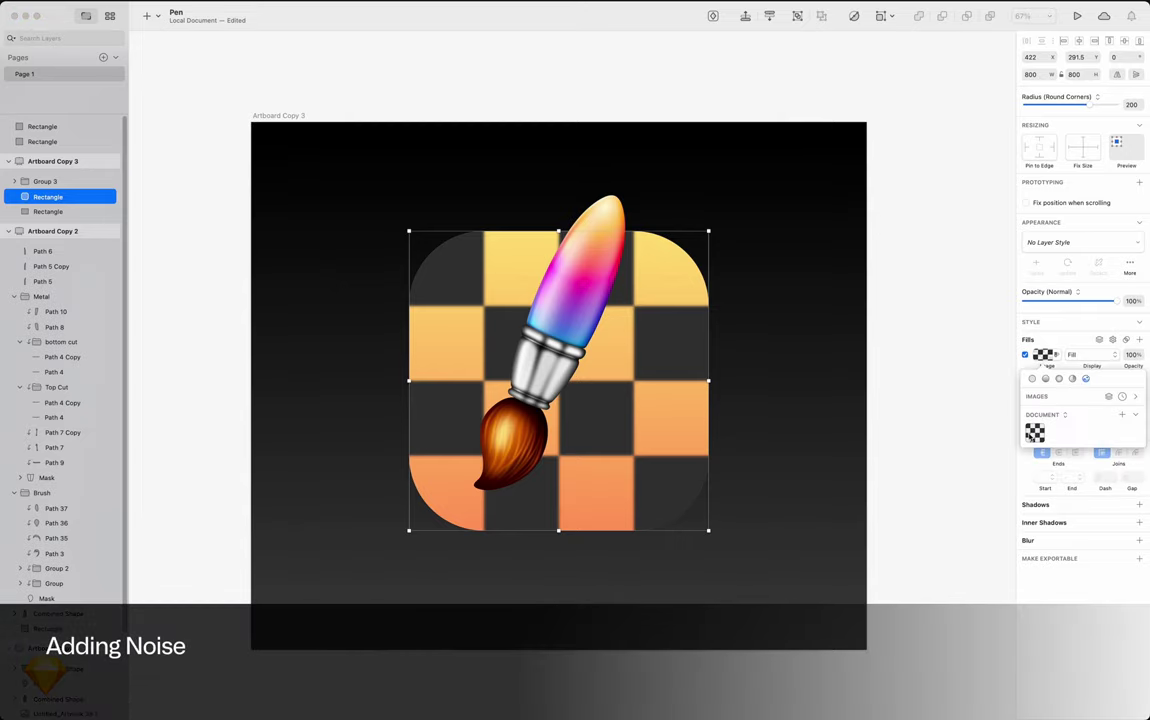
{"action": "left_click", "coordinate": [1054, 407]}
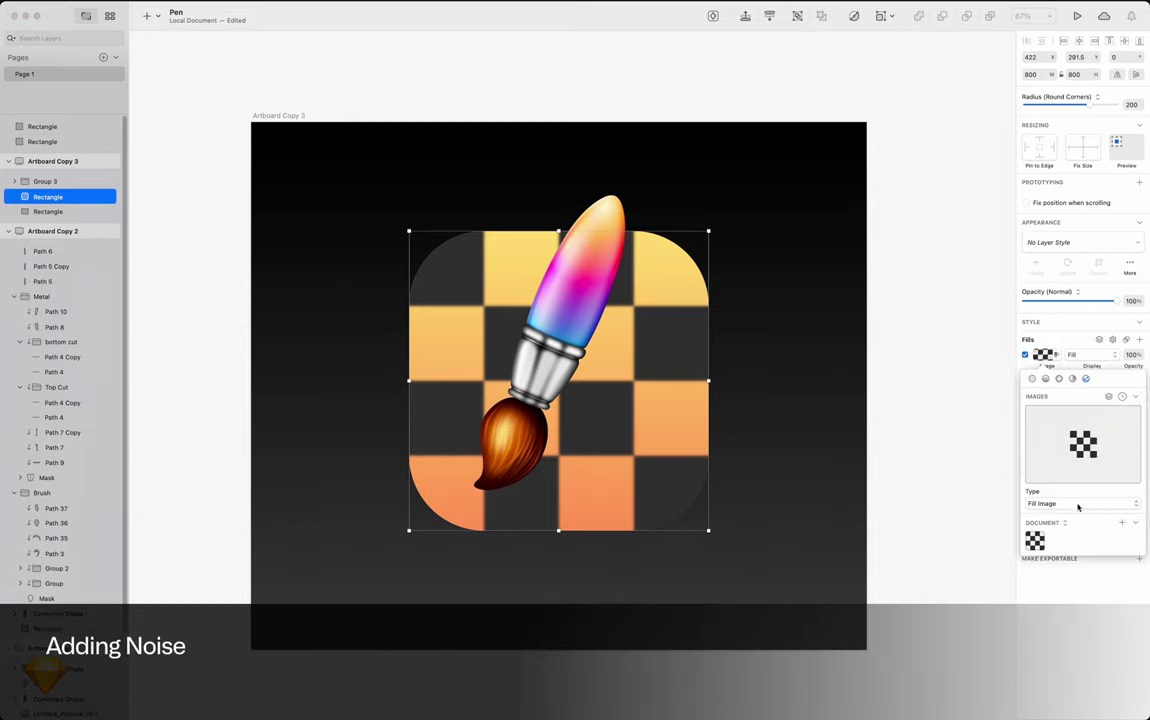
{"action": "left_click", "coordinate": [1085, 444]}
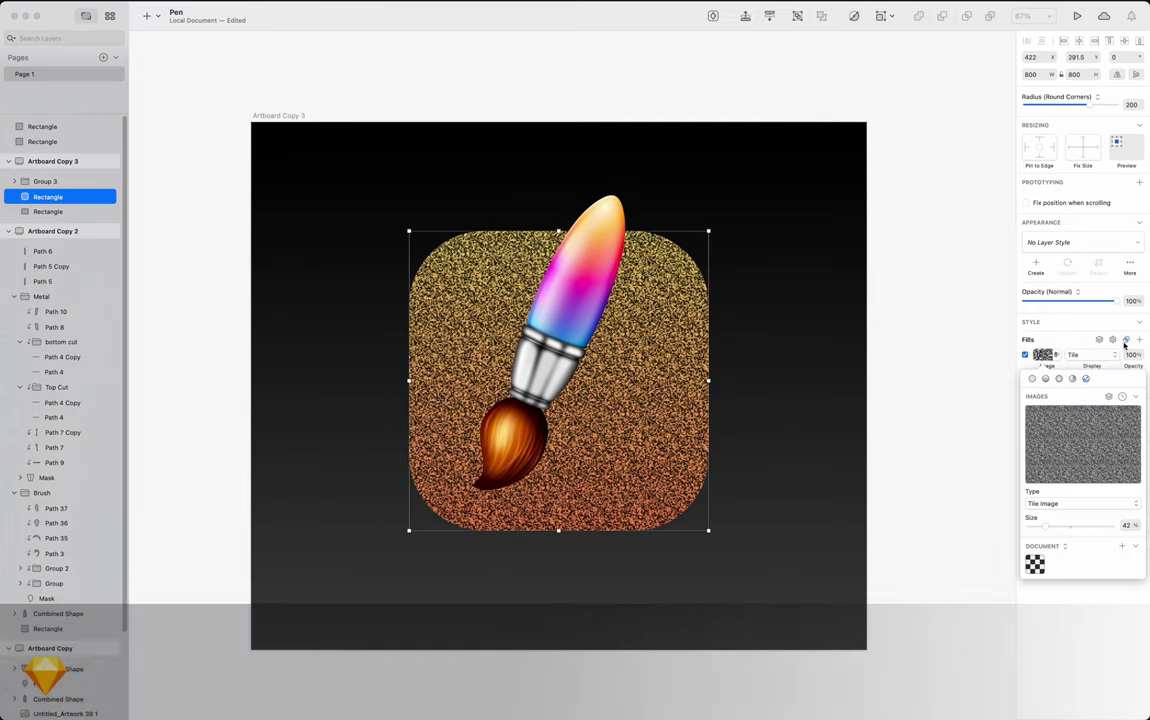
{"action": "left_click", "coordinate": [1133, 354]}
{"action": "type", "text": "20"}
{"action": "key", "text": "Return"}
- Confirm the 20% noise, then add a drop shadow to the tile and disable it
{"action": "key", "text": "Escape"}
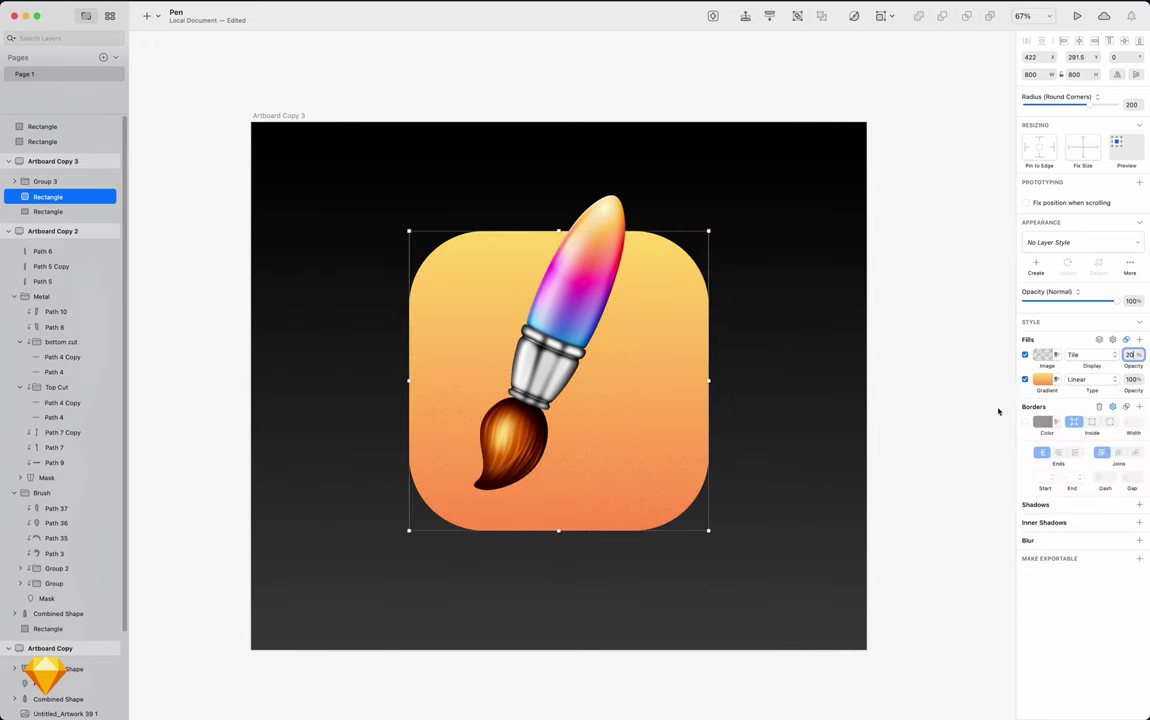
{"action": "left_click", "coordinate": [1043, 379]}
{"action": "left_click", "coordinate": [1034, 416]}
{"action": "left_click", "coordinate": [1139, 504]}
{"action": "left_click", "coordinate": [1072, 519]}
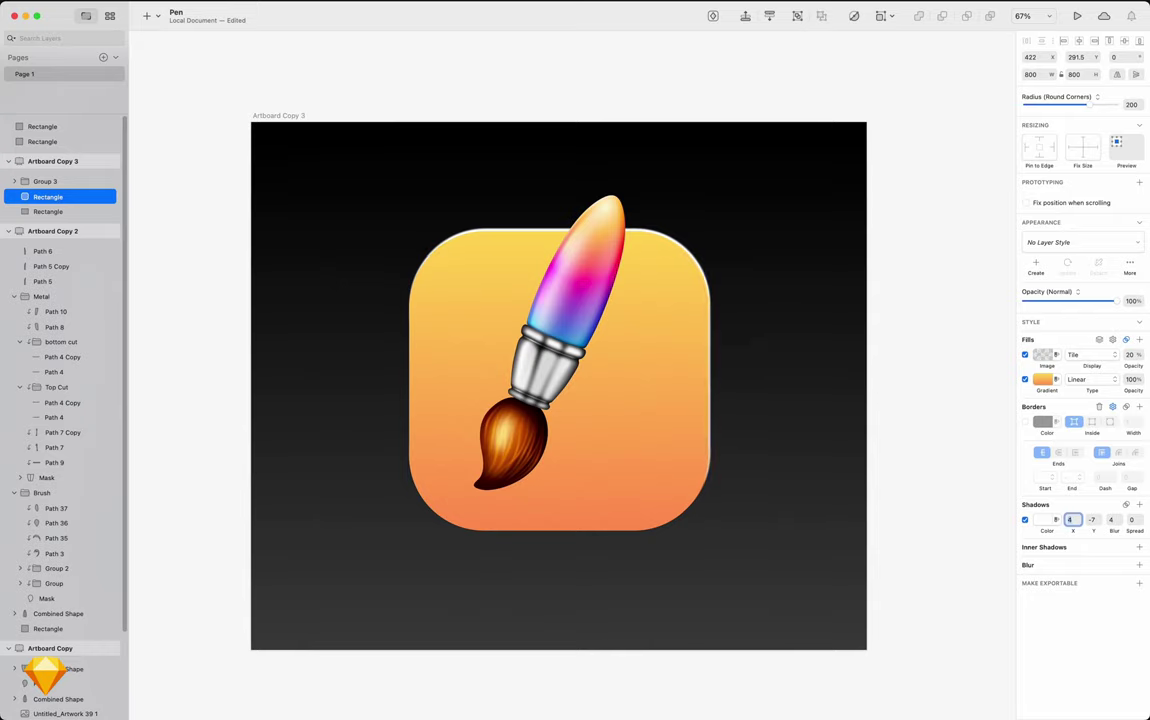
{"action": "type", "text": "-4"}
{"action": "key", "text": "Tab"}
{"action": "key", "text": "Tab"}
{"action": "scroll", "coordinate": [670, 250], "scroll_direction": "up", "scroll_amount": 5}
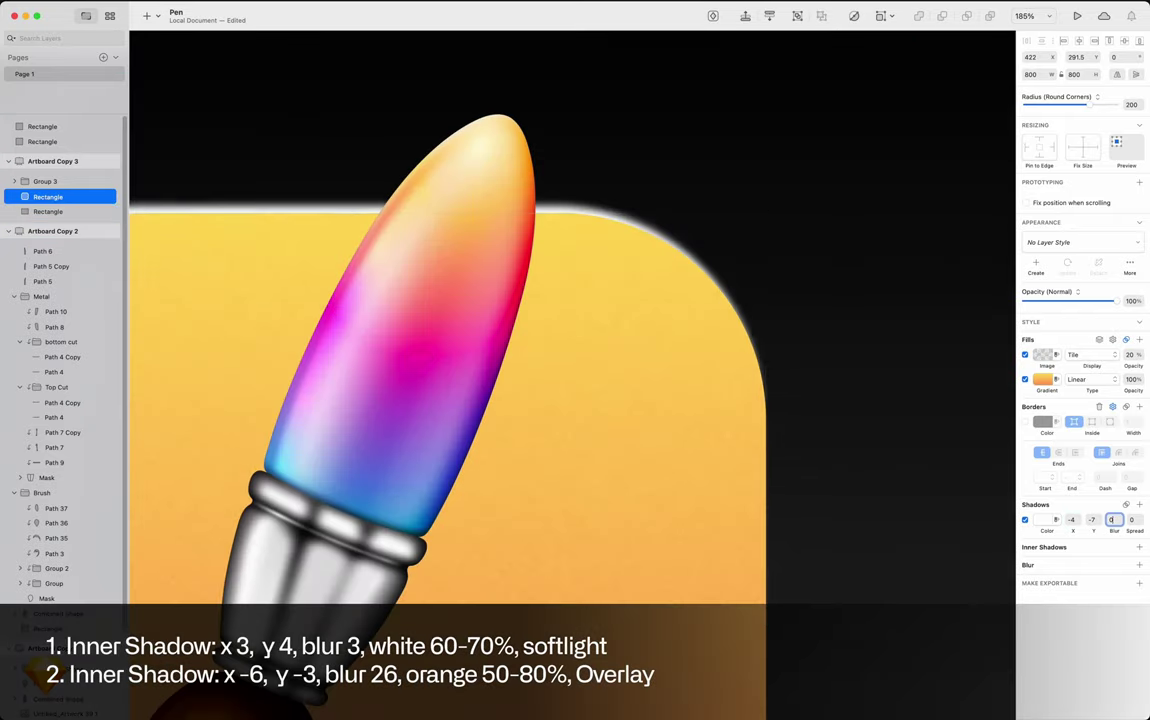
{"action": "type", "text": "3"}
{"action": "left_click", "coordinate": [1043, 519]}
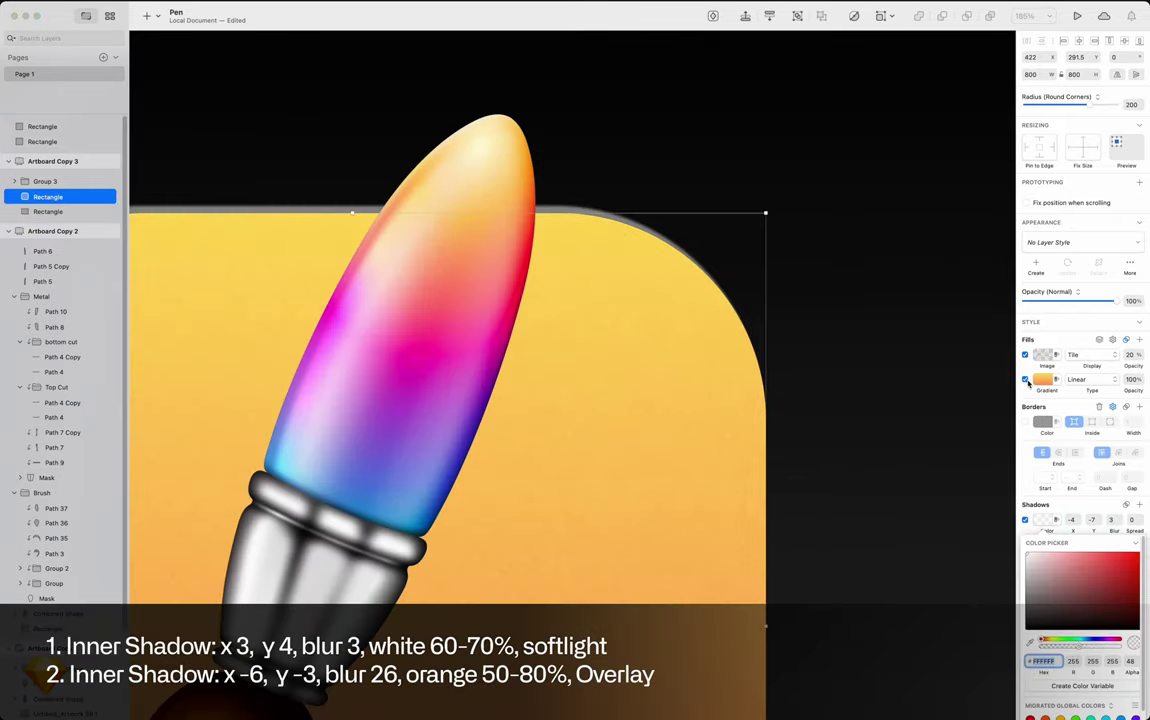
{"action": "left_click", "coordinate": [1025, 519]}
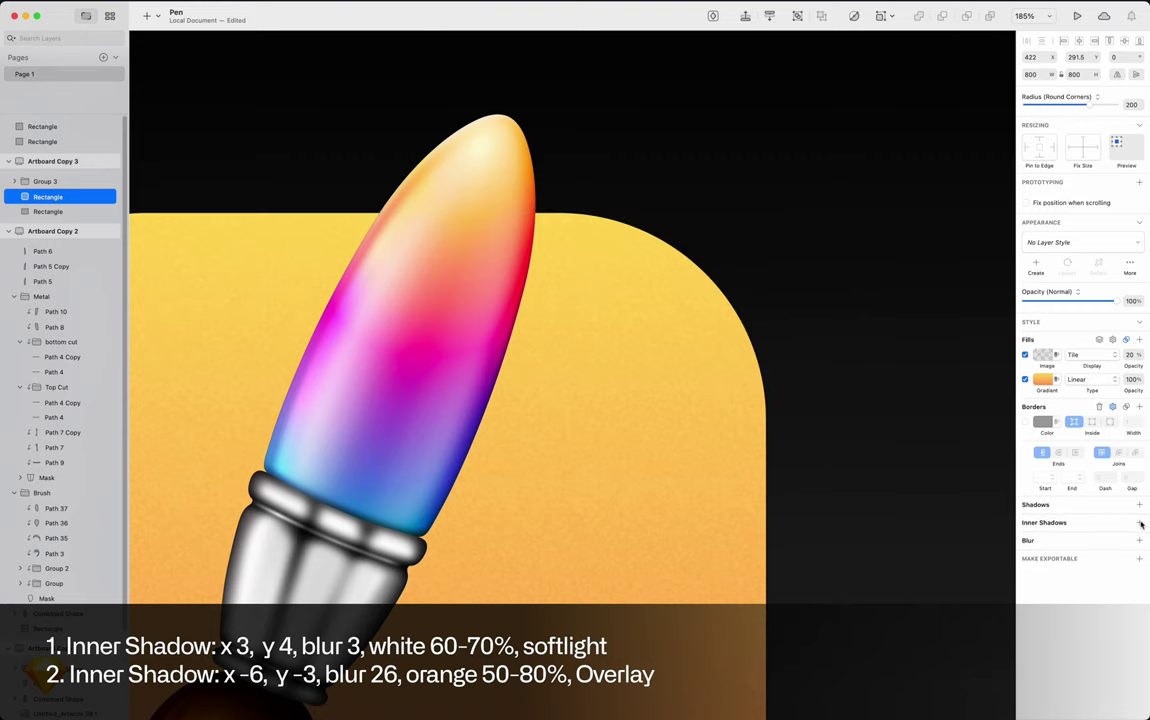
- Add two inner shadows to the tile: white (3, 4, blur 3) and orange Overlay (−6, −3, blur 26)
{"action": "left_click", "coordinate": [1140, 524]}
{"action": "left_click", "coordinate": [1043, 537]}
{"action": "left_click", "coordinate": [1120, 561]}
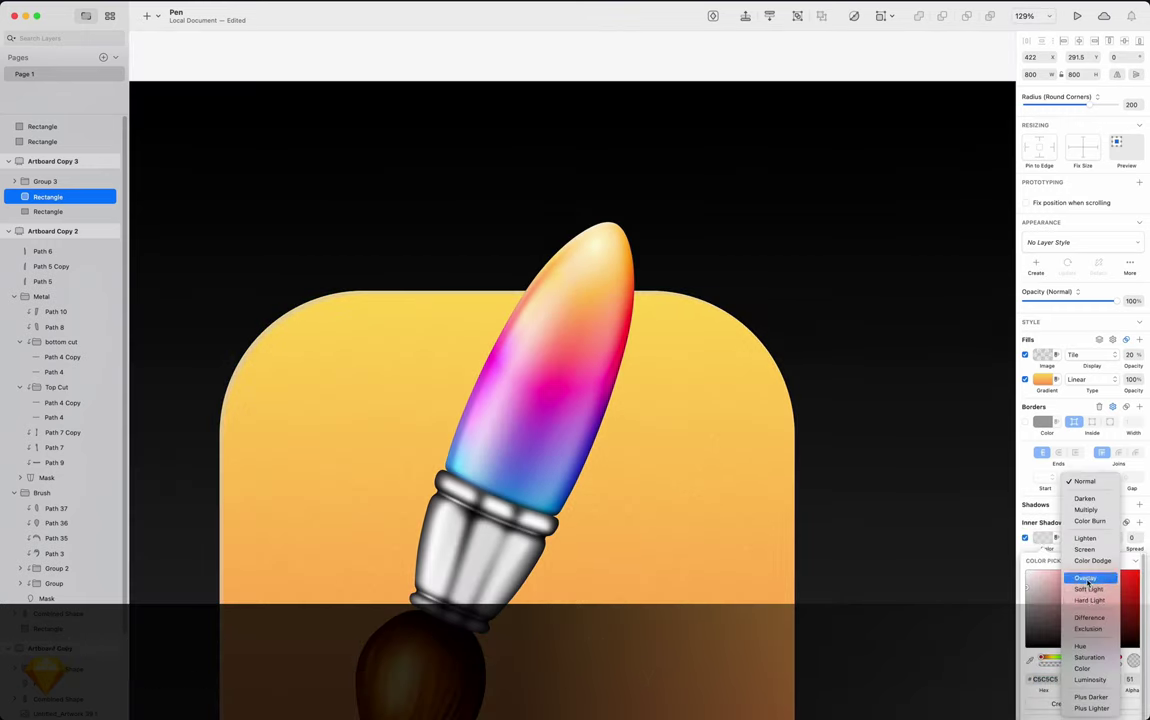
{"action": "left_click", "coordinate": [1086, 579]}
{"action": "left_click", "coordinate": [1139, 522]}
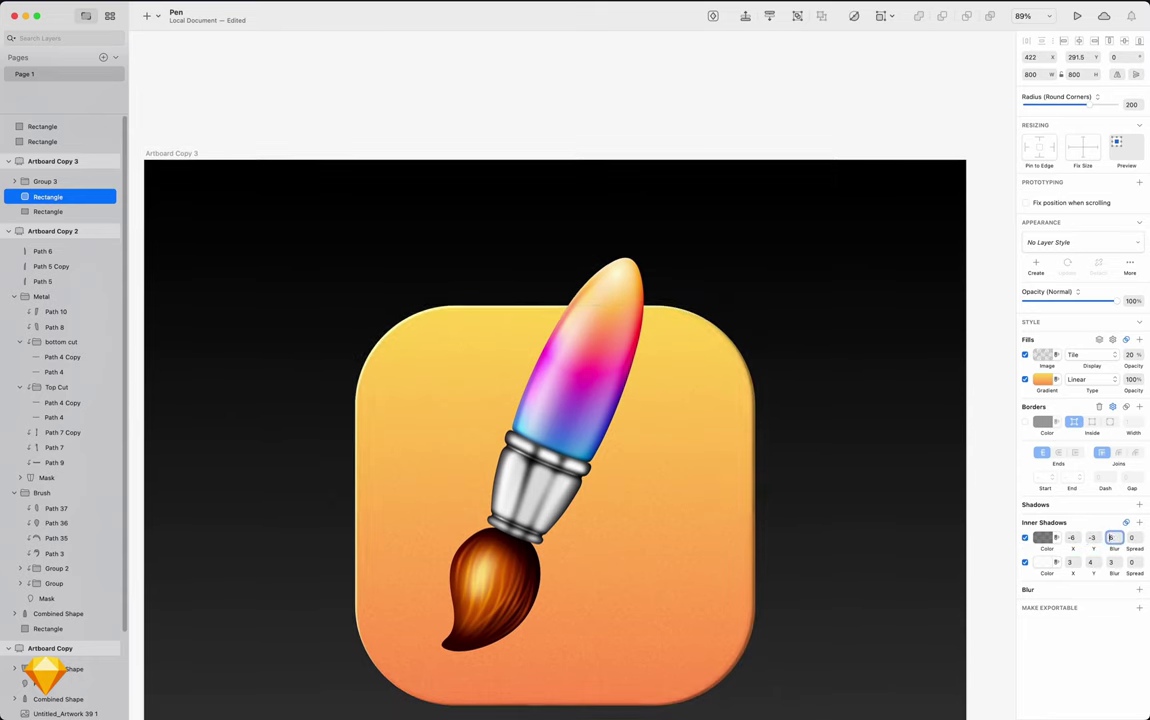
{"action": "left_click", "coordinate": [1126, 523]}
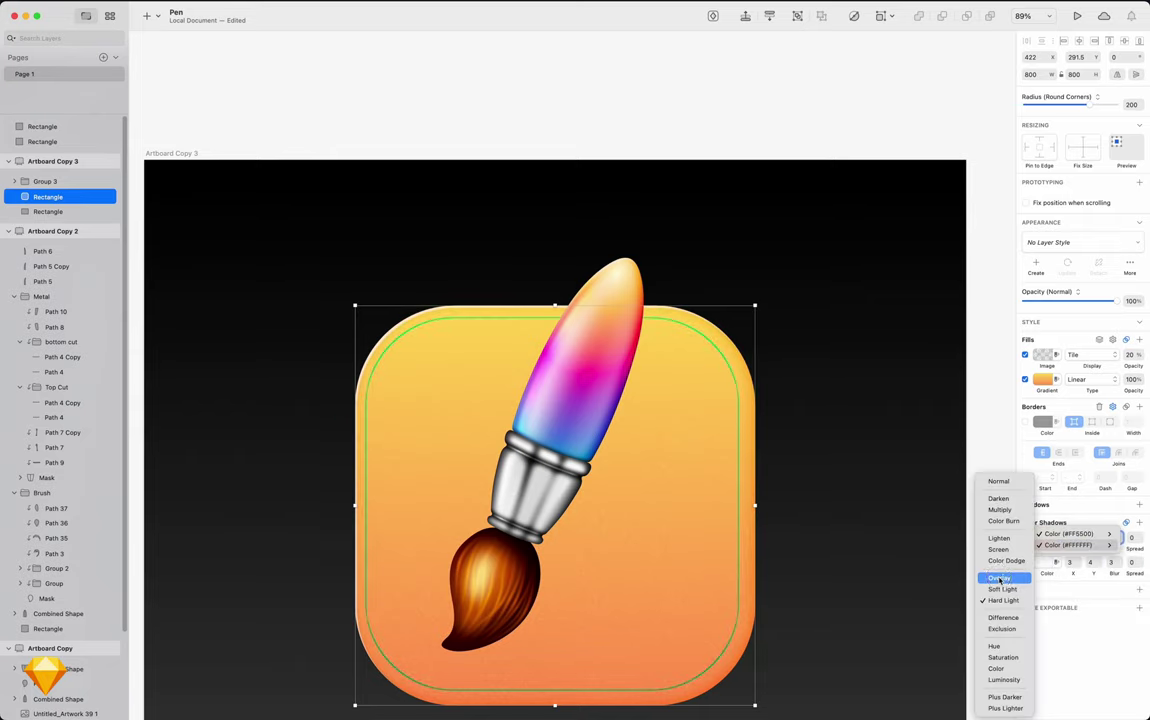
{"action": "left_click", "coordinate": [967, 578]}
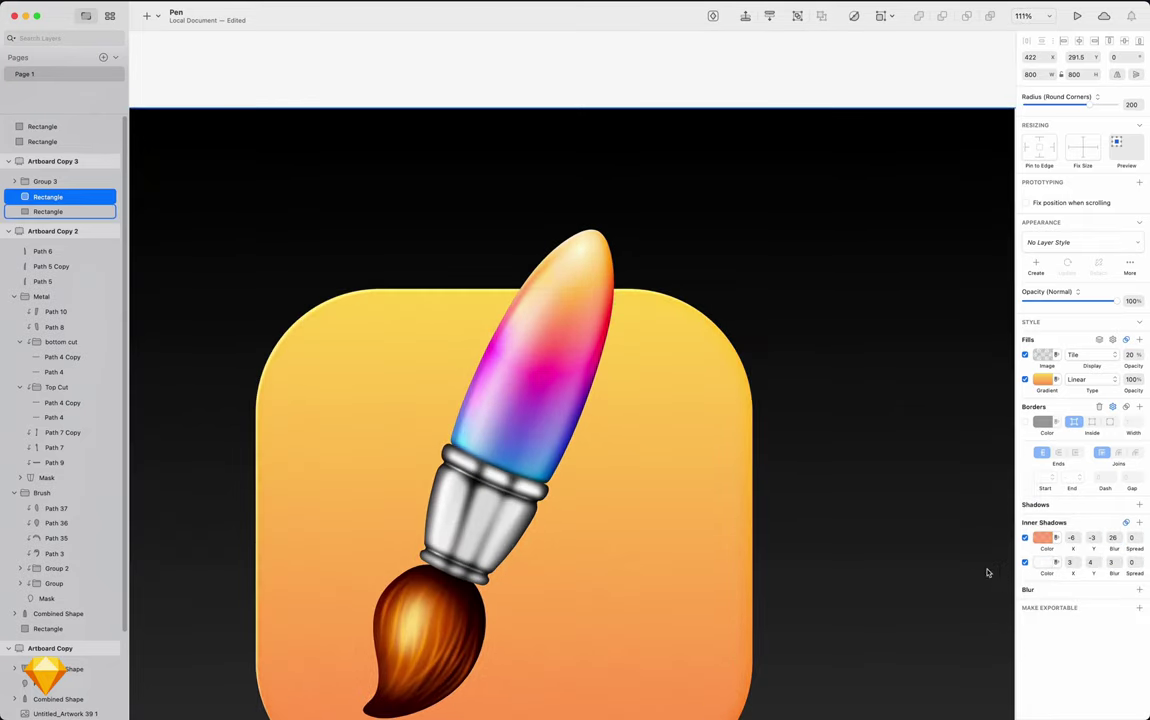
- Start drawing a curved shadow shape beside the brush with the Pen tool
{"action": "scroll", "coordinate": [900, 545], "scroll_direction": "down", "scroll_amount": 5}
{"action": "double_click", "coordinate": [613, 567]}
{"action": "left_click_drag", "start_coordinate": [613, 567], "coordinate": [624, 558]}
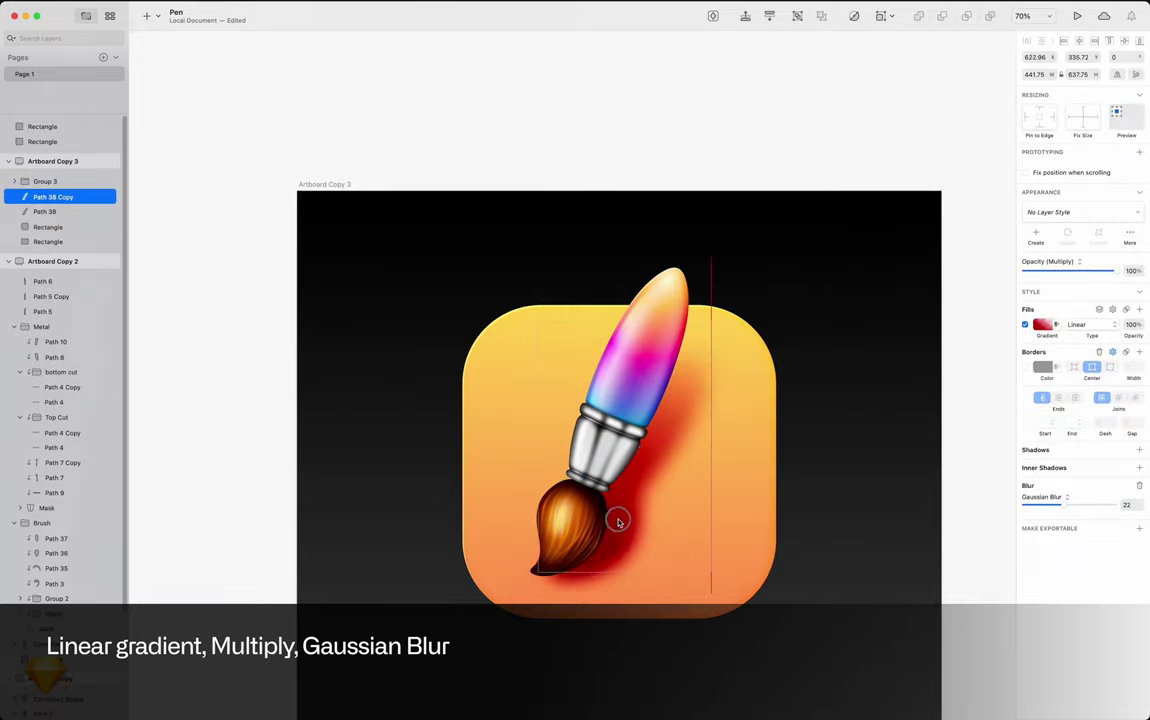
- Open the shadow shape's fill colours to apply the red linear gradient
{"action": "left_click", "coordinate": [1042, 324]}
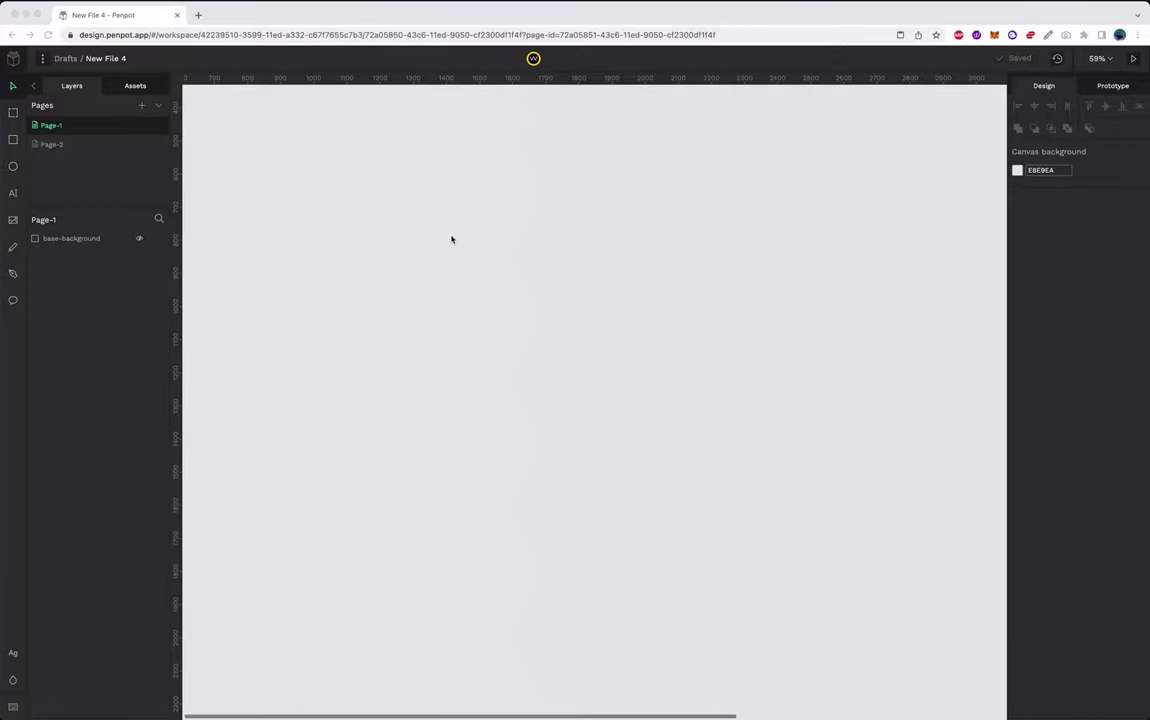
- Draw a new 1000×1000 board on the Penpot canvas
{"action": "key", "text": "b"}
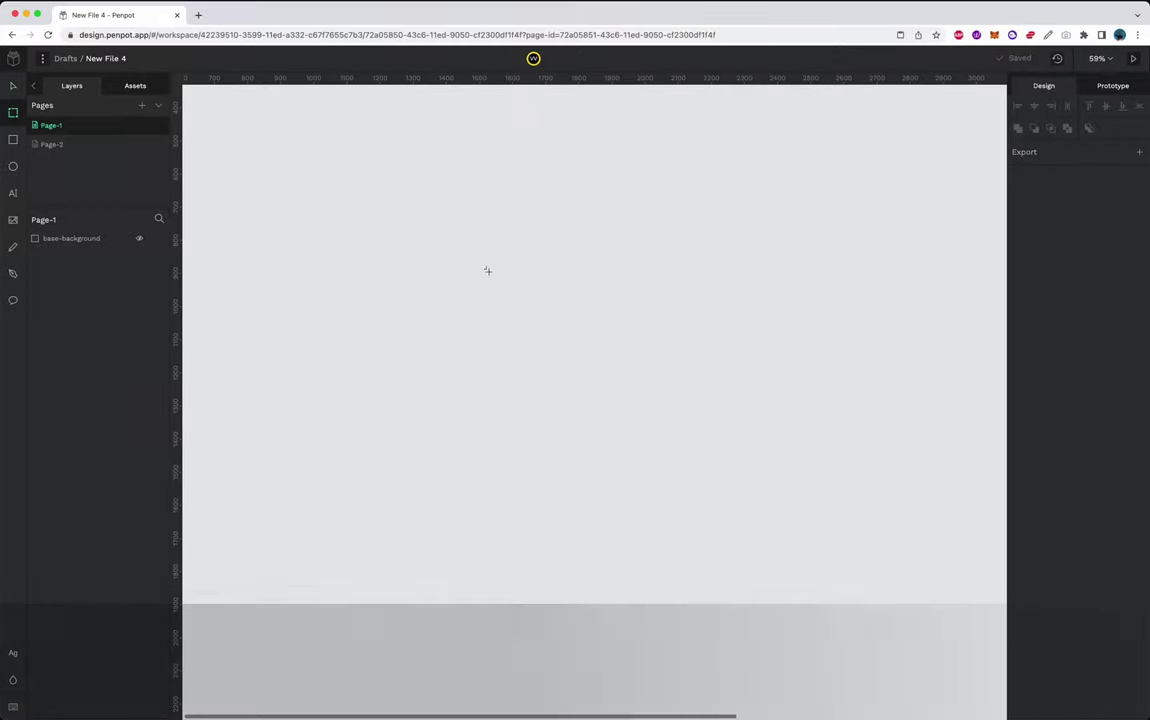
{"action": "left_click_drag", "start_coordinate": [431, 216], "coordinate": [729, 519]}
{"action": "type", "text": "1000"}
{"action": "key", "text": "Tab"}
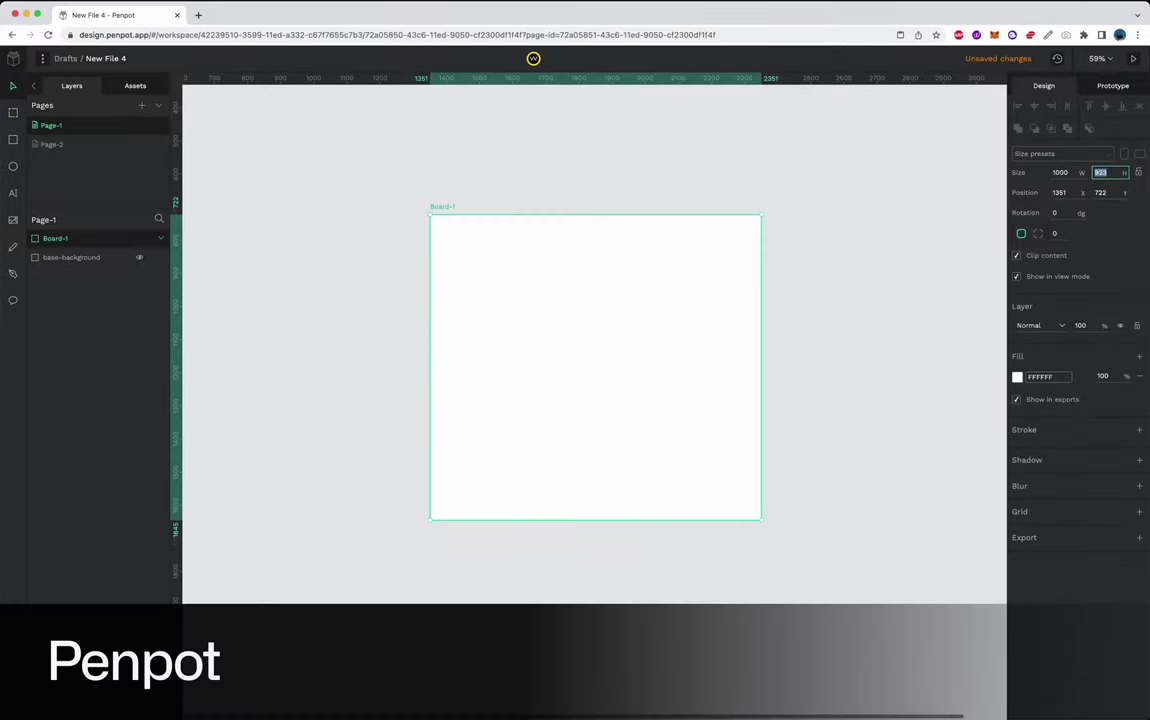
{"action": "key", "text": "Return"}
{"action": "left_click", "coordinate": [809, 375]}
{"action": "scroll", "coordinate": [780, 313], "scroll_direction": "up", "scroll_amount": 3}
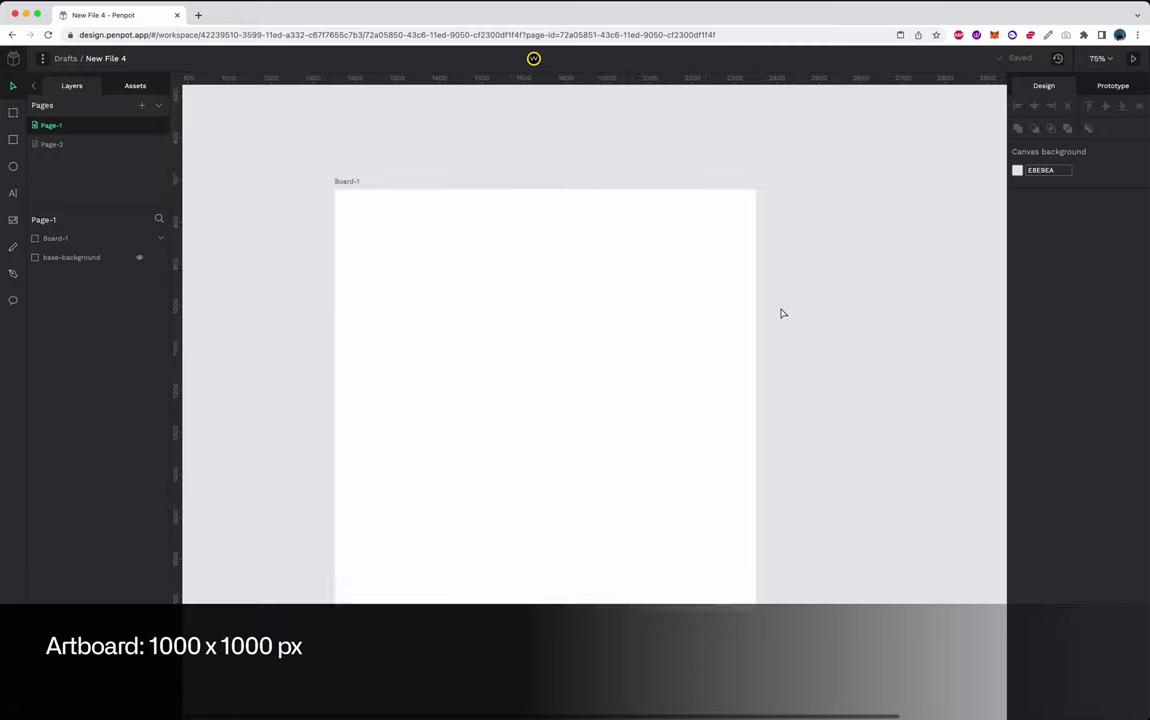
- Import the brush sketch onto the board, duplicate the board, and lower the copy's opacity
{"action": "key", "text": "k"}
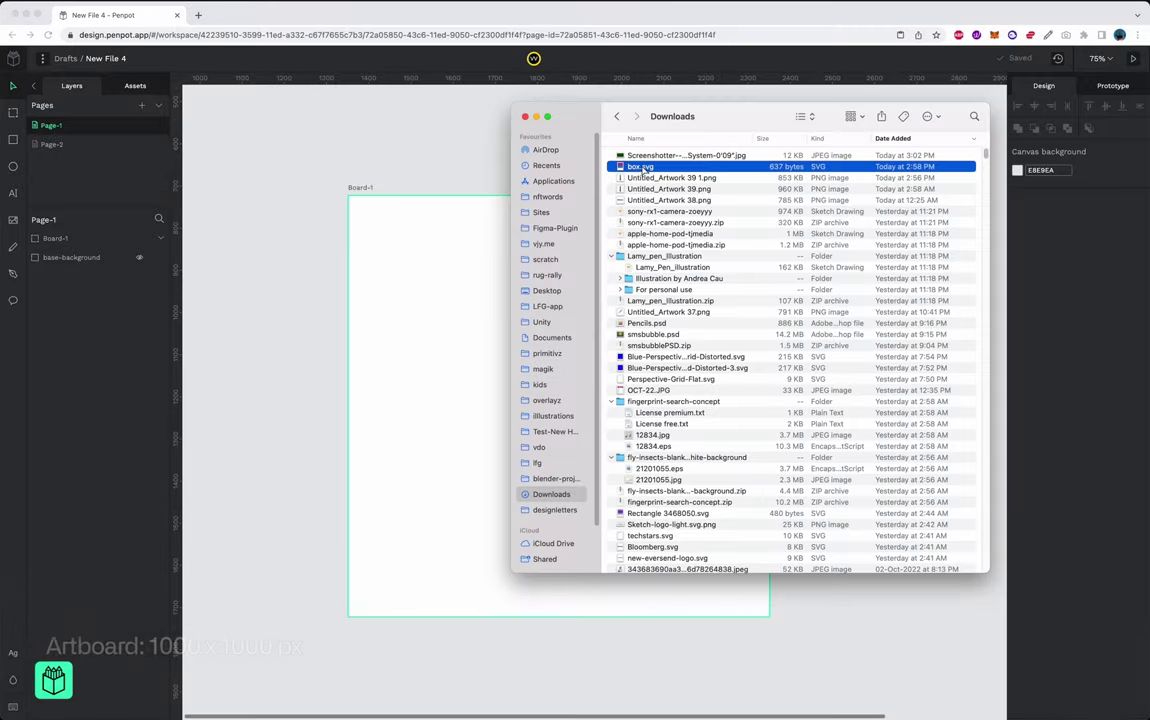
{"action": "left_click_drag", "start_coordinate": [665, 177], "coordinate": [413, 318]}
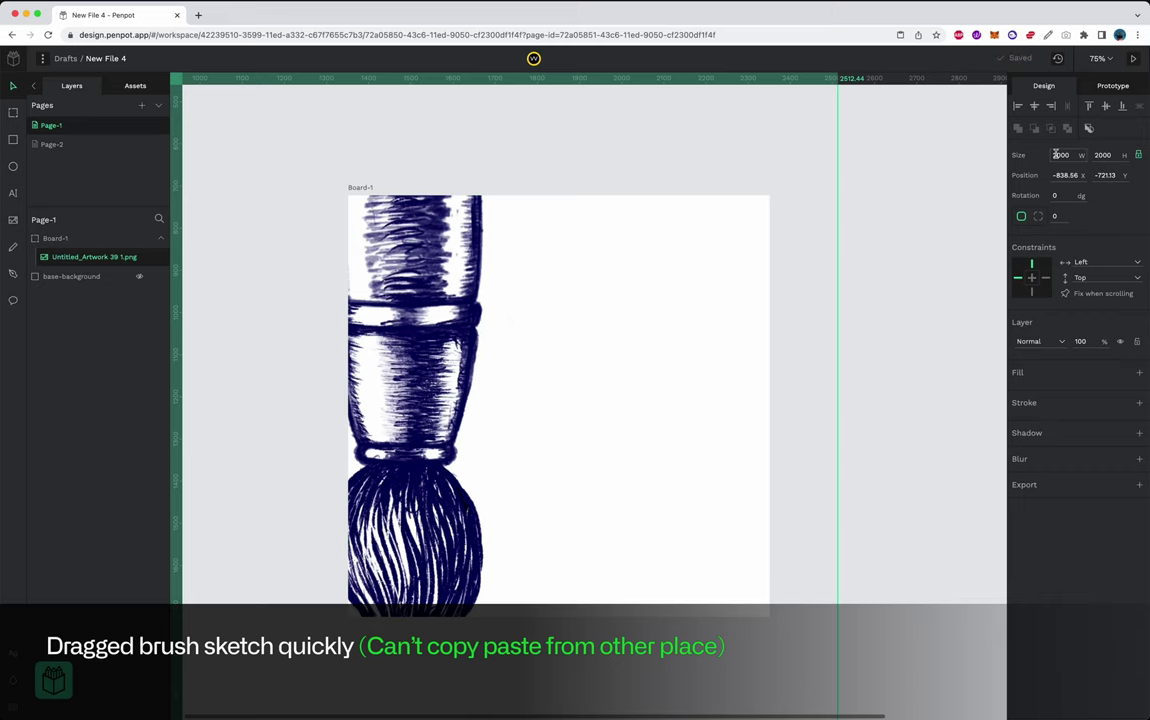
{"action": "key", "text": "1"}
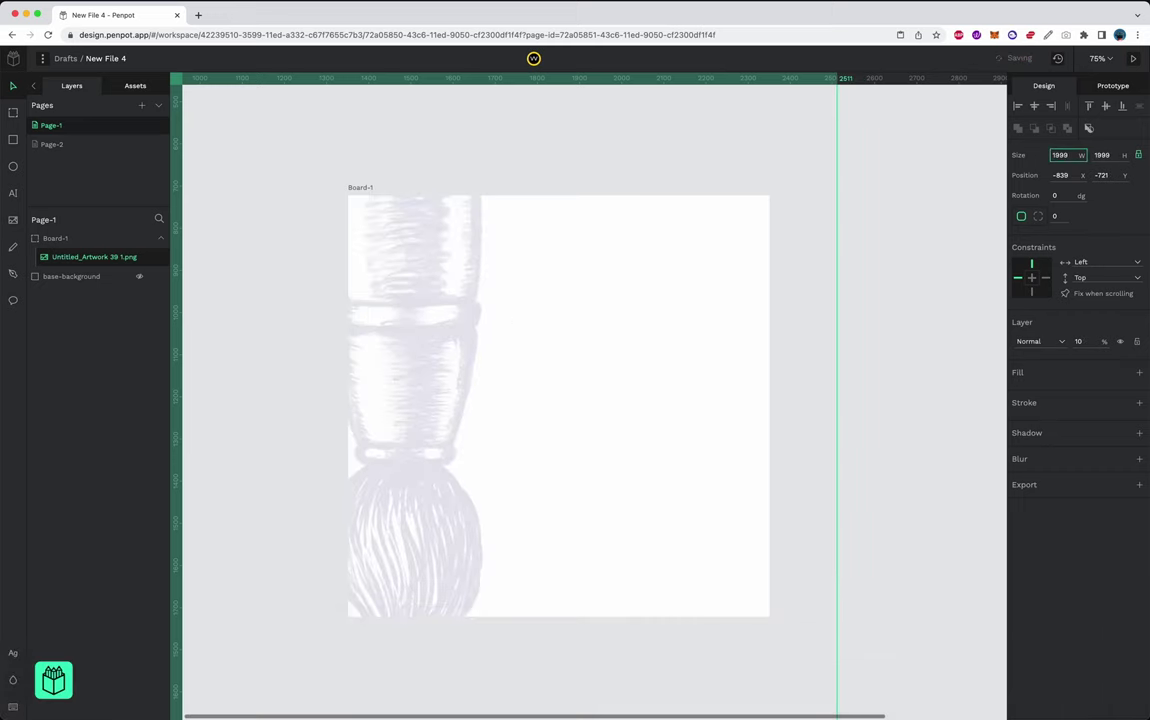
{"action": "key", "text": "0"}
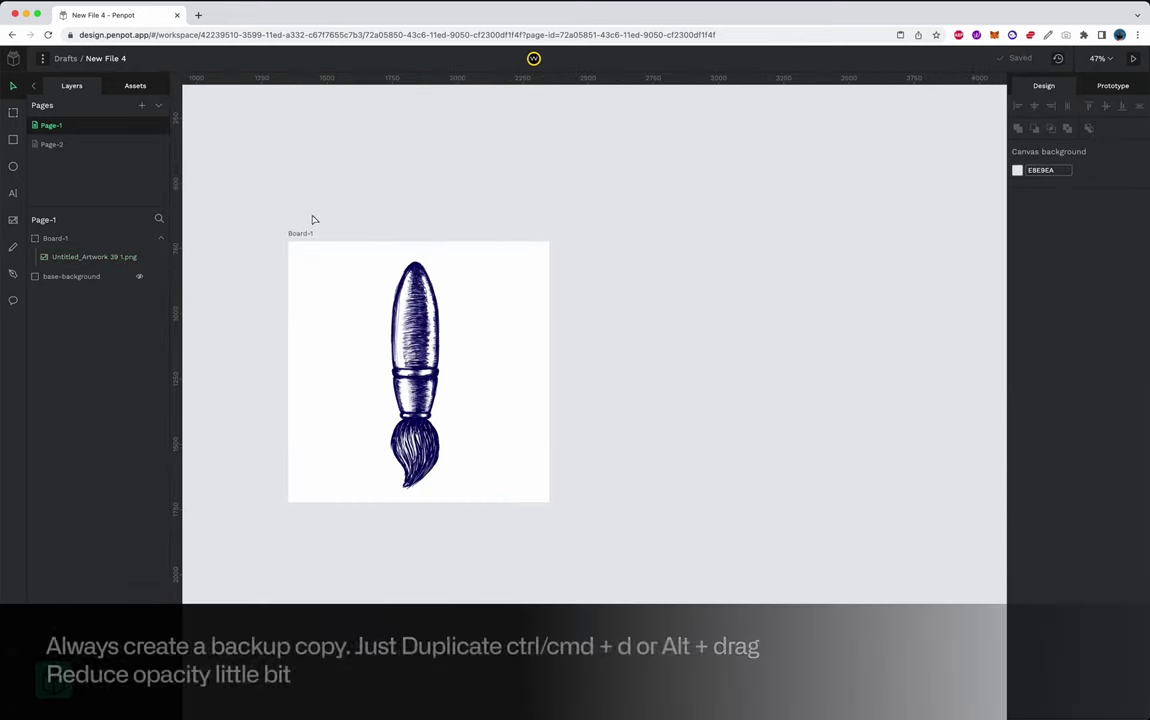
{"action": "left_click_drag", "start_coordinate": [313, 221], "coordinate": [642, 249]}
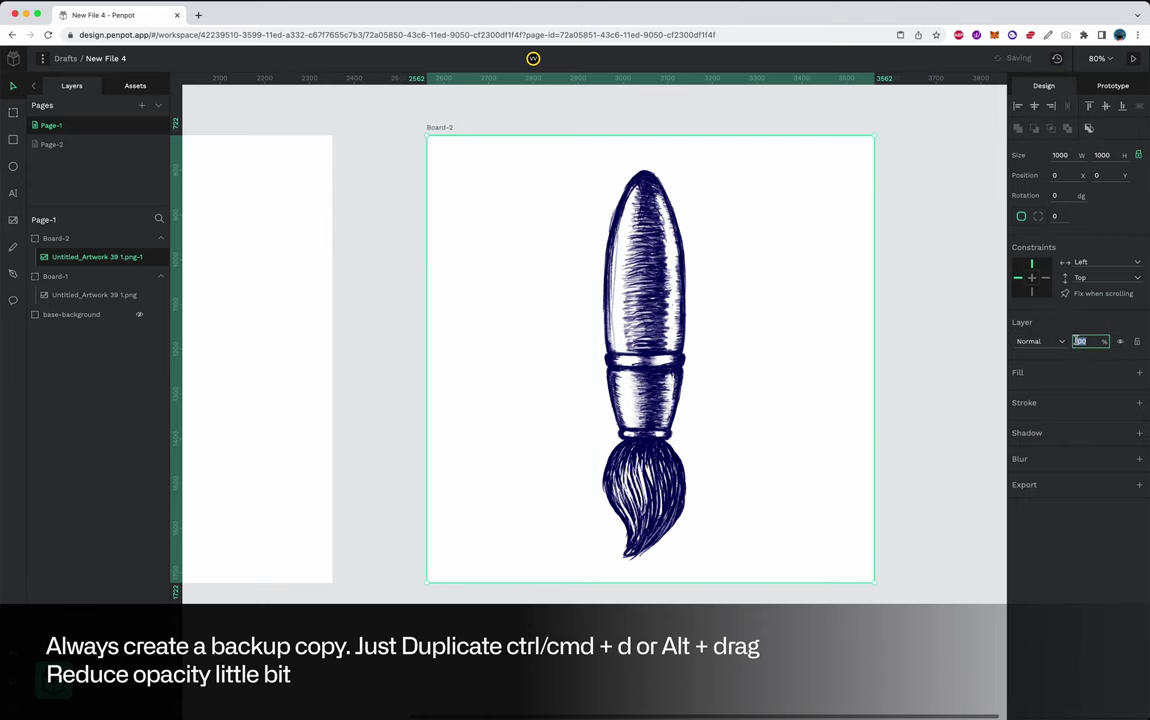
{"action": "type", "text": "50"}
{"action": "left_click", "coordinate": [909, 275]}
{"action": "scroll", "coordinate": [698, 200], "scroll_direction": "up", "scroll_amount": 3}
- Start tracing the tip's left edge with the Path tool and turn off Snap to pixel
{"action": "key", "text": "p"}
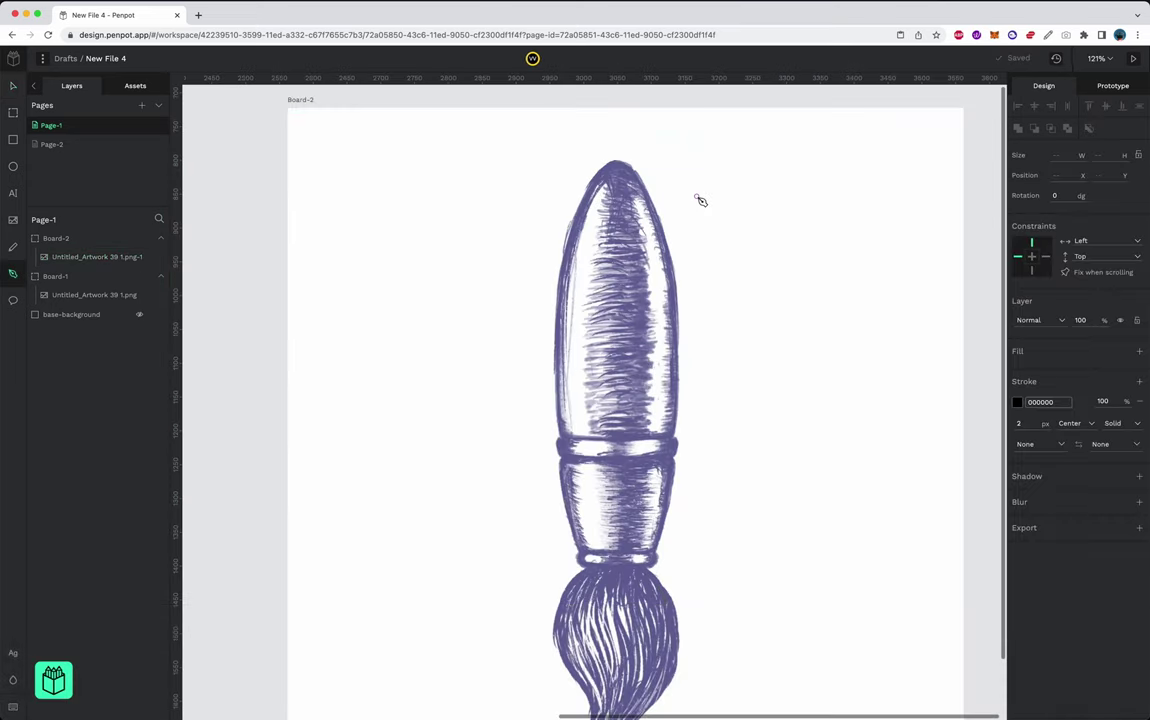
{"action": "scroll", "coordinate": [619, 164], "scroll_direction": "up", "scroll_amount": 1}
{"action": "left_click", "coordinate": [550, 410]}
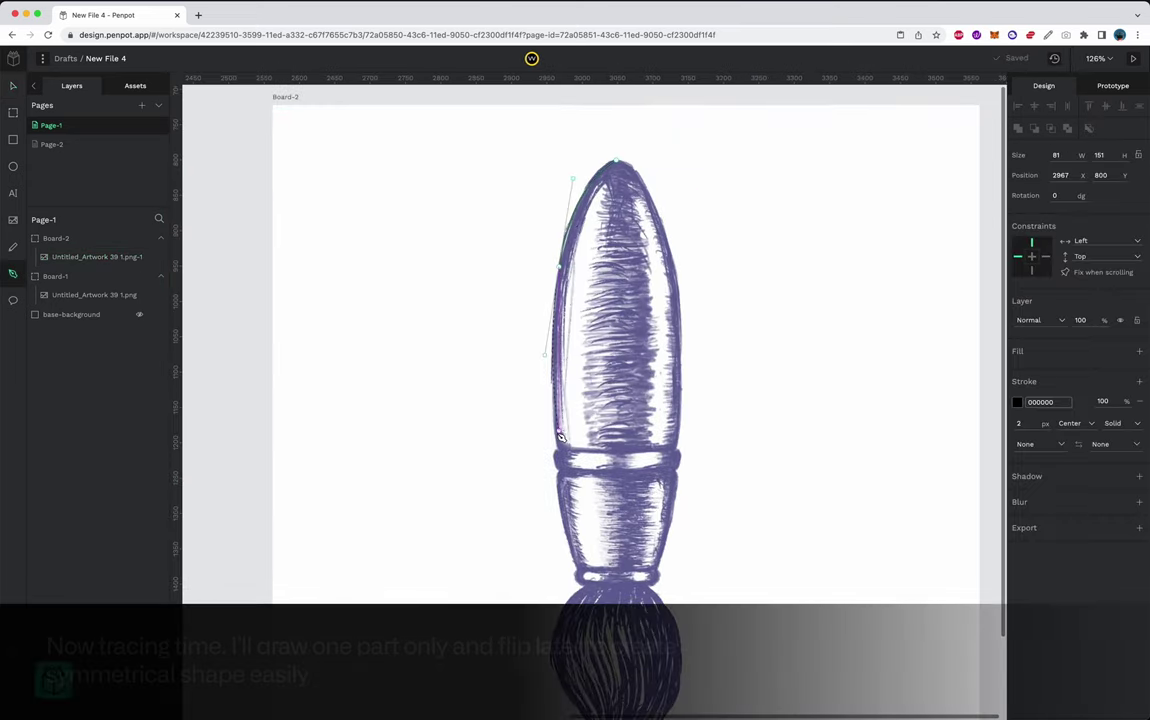
{"action": "scroll", "coordinate": [553, 425], "scroll_direction": "up", "scroll_amount": 5}
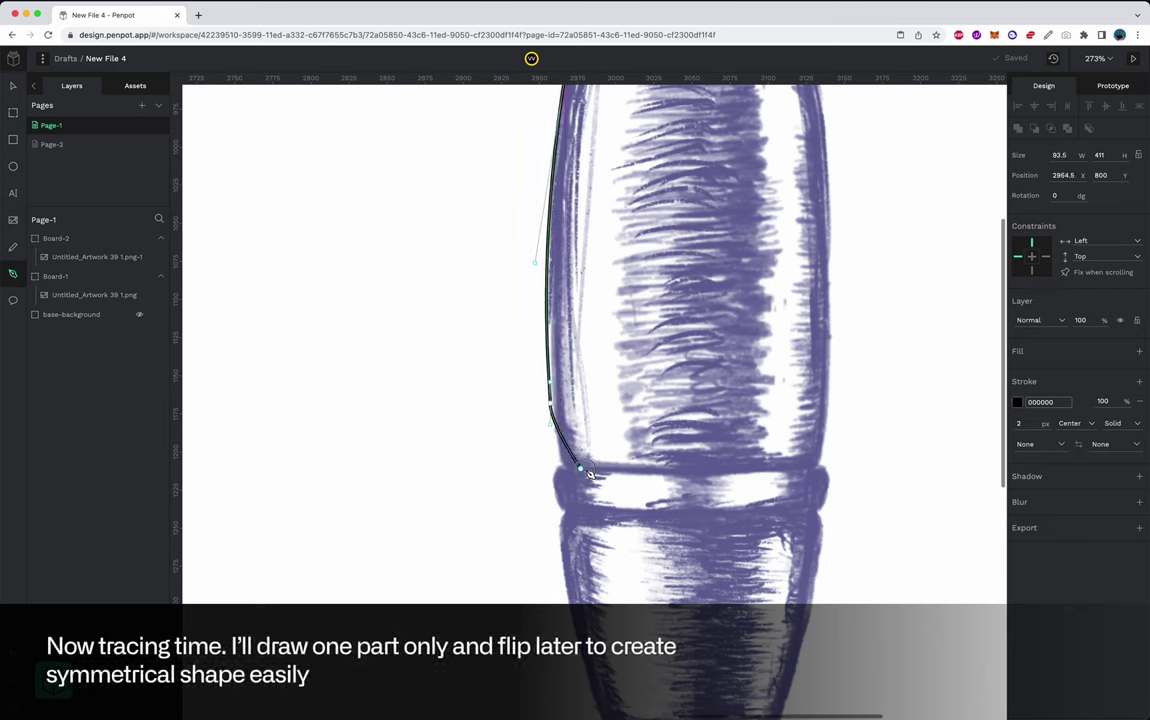
{"action": "left_click", "coordinate": [42, 58]}
{"action": "left_click", "coordinate": [178, 199]}
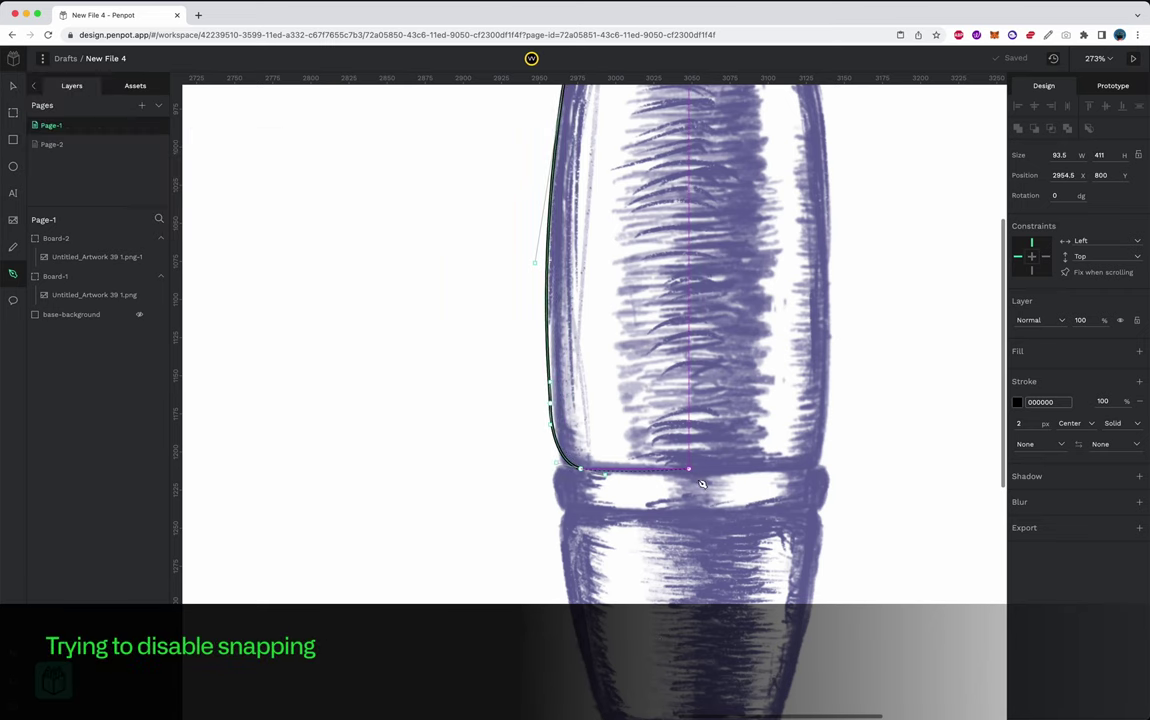
{"action": "left_click", "coordinate": [42, 58]}
- Trace the tip's left half down to its bottom-centre point and finish the outline
{"action": "left_click", "coordinate": [213, 160]}
{"action": "scroll", "coordinate": [685, 481], "scroll_direction": "up", "scroll_amount": 5}
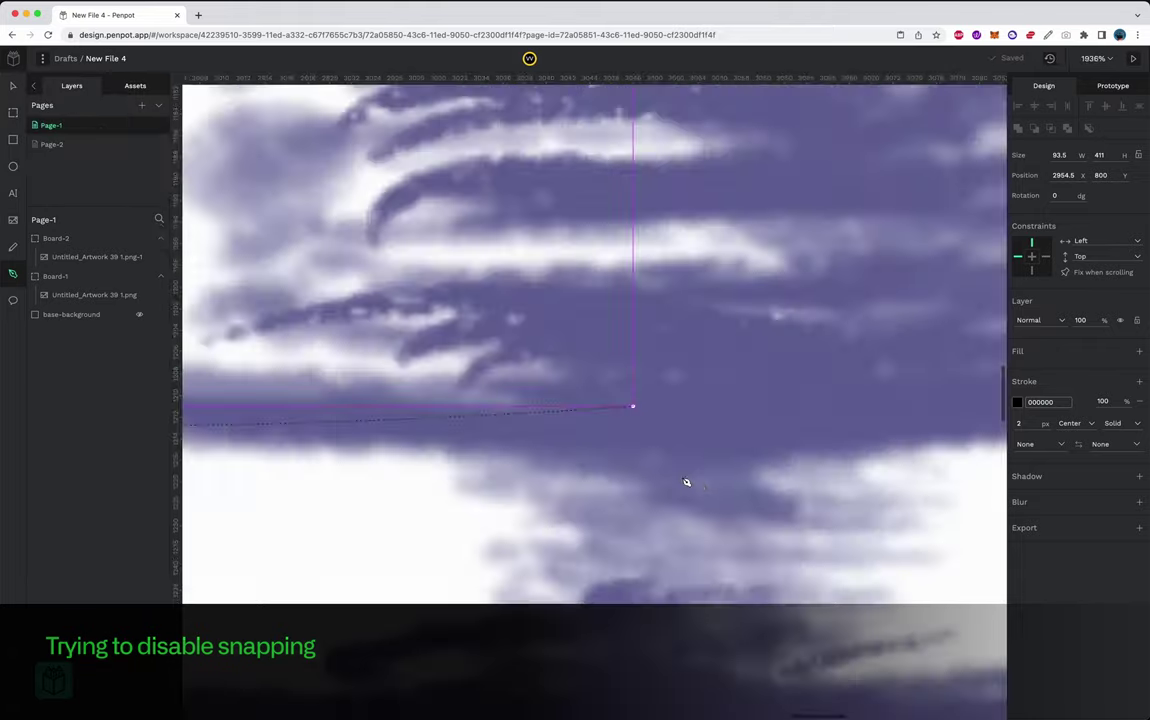
{"action": "scroll", "coordinate": [650, 420], "scroll_direction": "down", "scroll_amount": 2}
{"action": "left_click", "coordinate": [606, 389]}
{"action": "scroll", "coordinate": [681, 407], "scroll_direction": "down", "scroll_amount": 10}
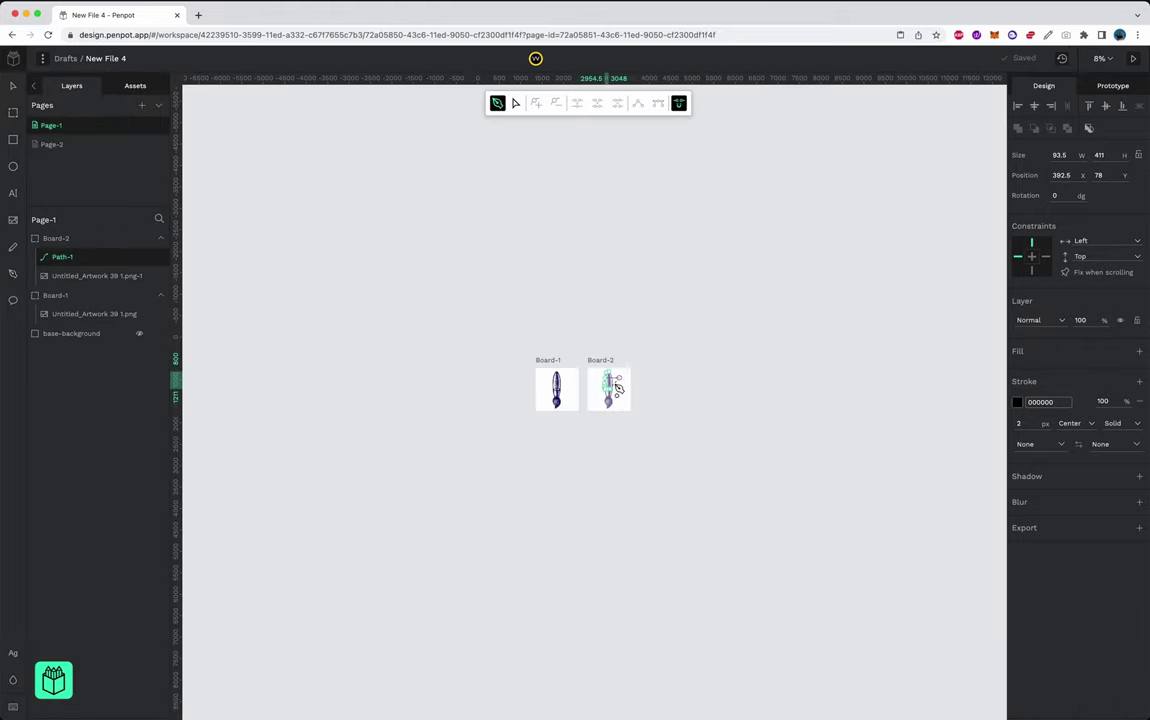
{"action": "scroll", "coordinate": [367, 466], "scroll_direction": "up", "scroll_amount": 5}
{"action": "scroll", "coordinate": [367, 466], "scroll_direction": "up", "scroll_amount": 3}
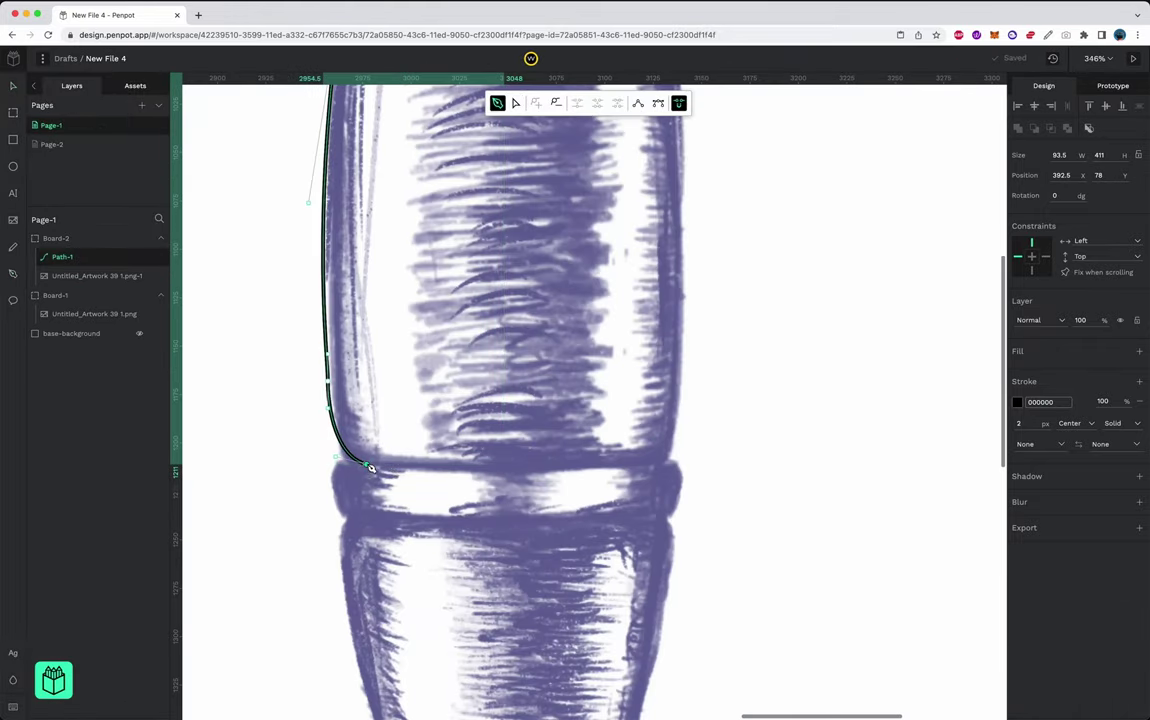
{"action": "scroll", "coordinate": [563, 477], "scroll_direction": "down", "scroll_amount": 10}
{"action": "scroll", "coordinate": [560, 378], "scroll_direction": "up", "scroll_amount": 7}
{"action": "scroll", "coordinate": [527, 320], "scroll_direction": "down", "scroll_amount": 1}
{"action": "left_click", "coordinate": [527, 296]}
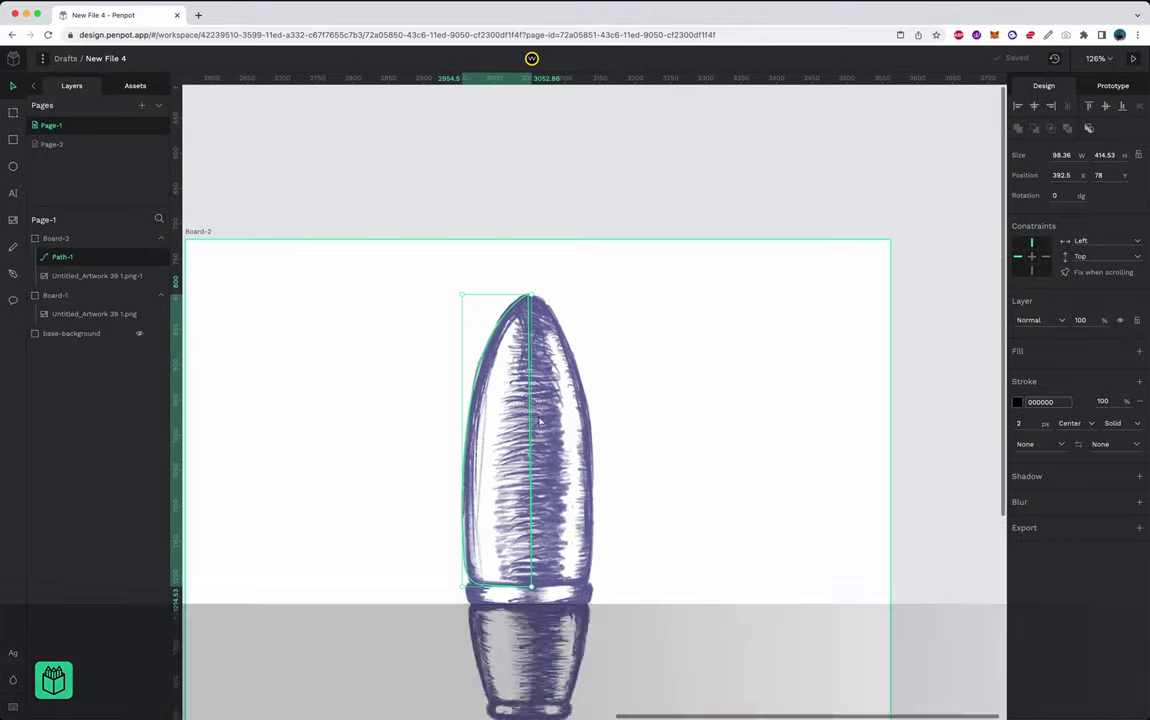
- Adjust the tip outline's nodes, including its top node
{"action": "double_click", "coordinate": [518, 300]}
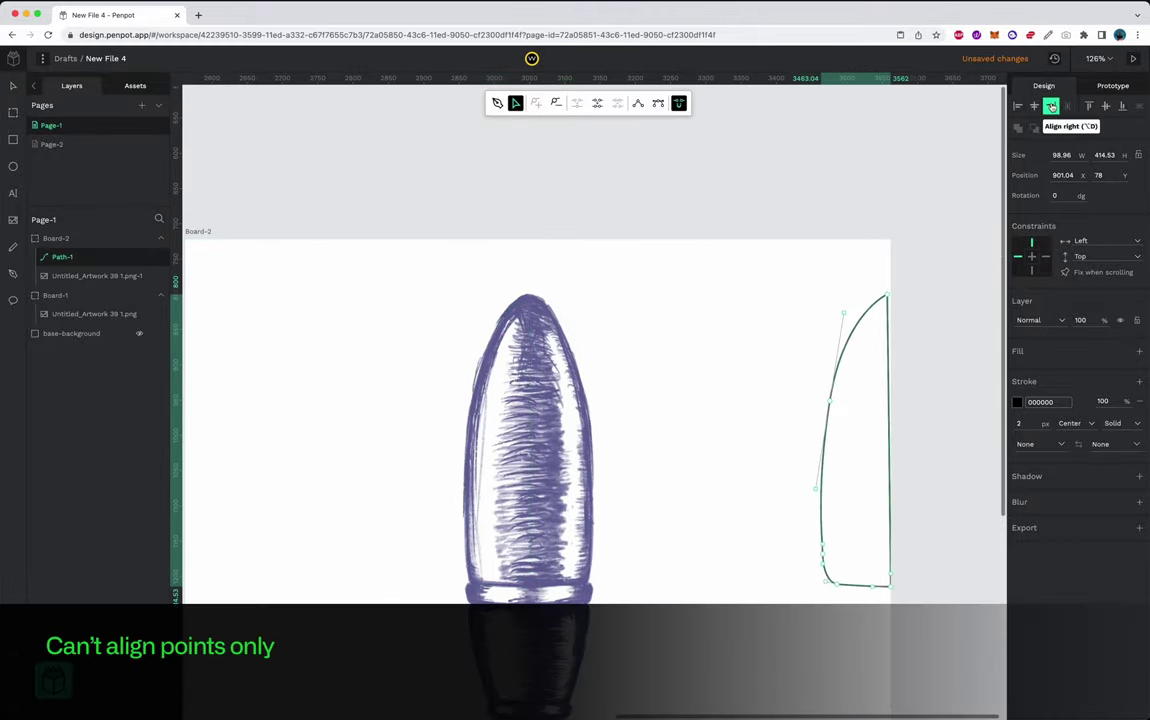
{"action": "left_click", "coordinate": [530, 298]}
{"action": "scroll", "coordinate": [530, 484], "scroll_direction": "up", "scroll_amount": 2}
{"action": "scroll", "coordinate": [517, 600], "scroll_direction": "up", "scroll_amount": 4}
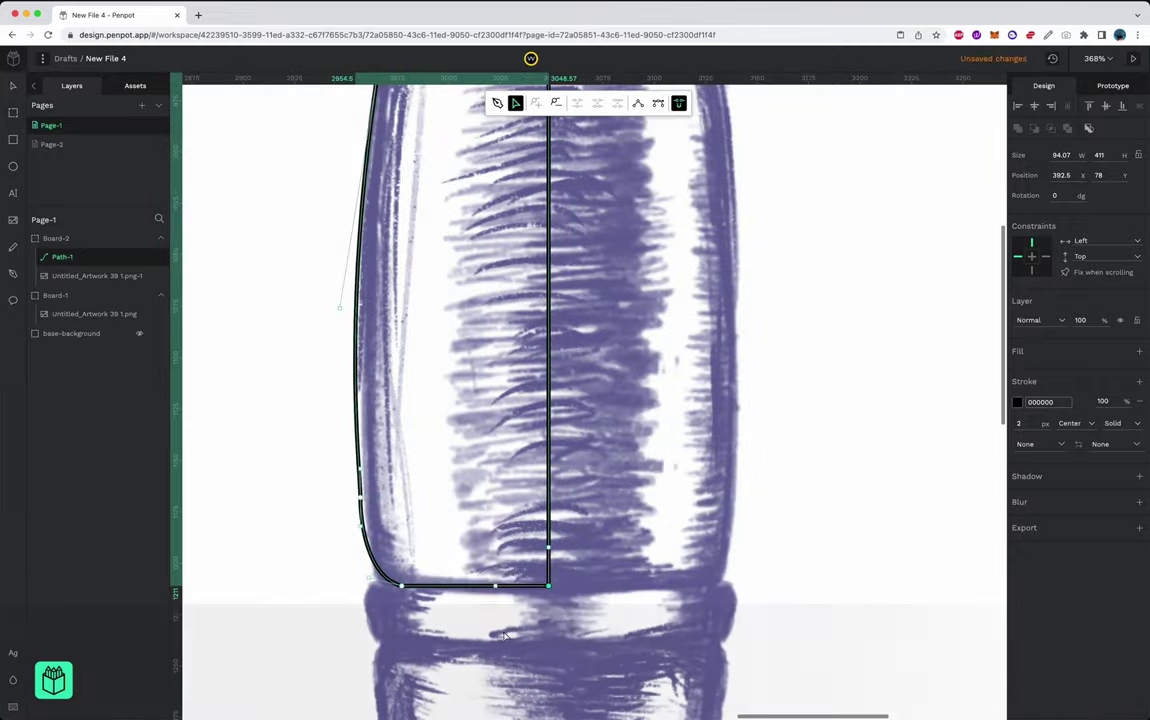
{"action": "scroll", "coordinate": [360, 450], "scroll_direction": "up", "scroll_amount": 3}
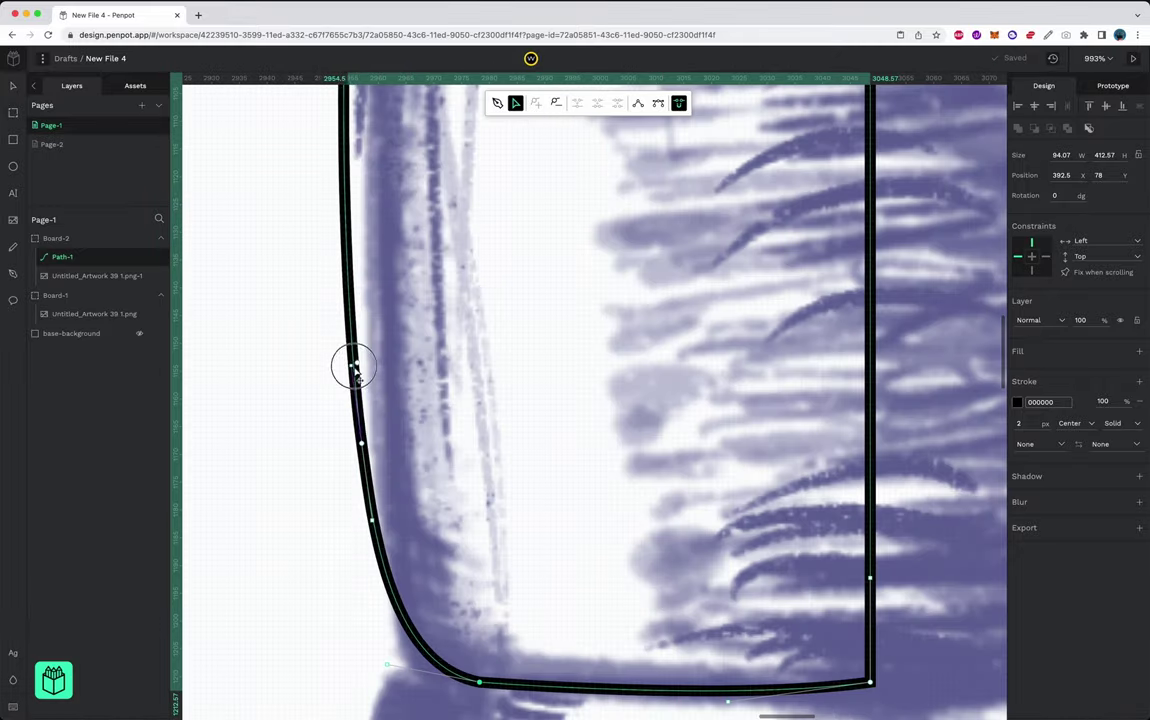
{"action": "scroll", "coordinate": [351, 360], "scroll_direction": "down", "scroll_amount": 5}
{"action": "scroll", "coordinate": [370, 350], "scroll_direction": "down", "scroll_amount": 3}
{"action": "scroll", "coordinate": [383, 340], "scroll_direction": "up", "scroll_amount": 5}
{"action": "key", "text": "Escape"}
{"action": "key", "text": "Escape"}
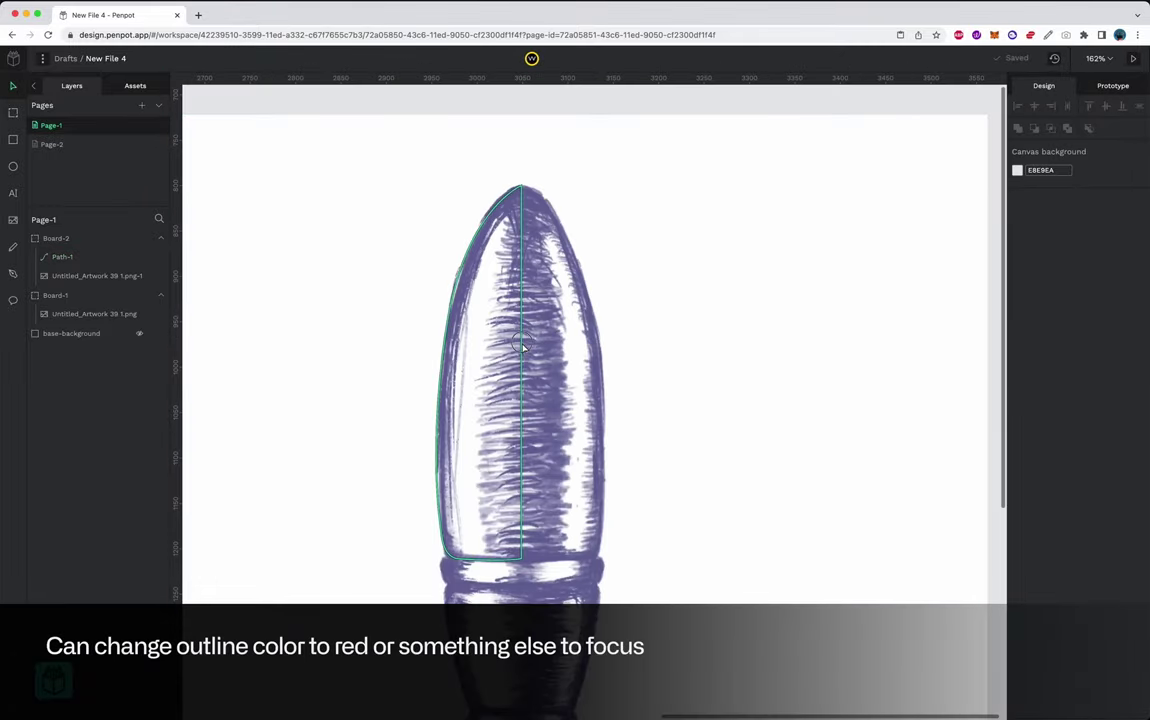
- Trace the ferrule's left edge as a new path starting at the tip's bottom corner
{"action": "key", "text": "p"}
{"action": "left_click", "coordinate": [455, 325]}
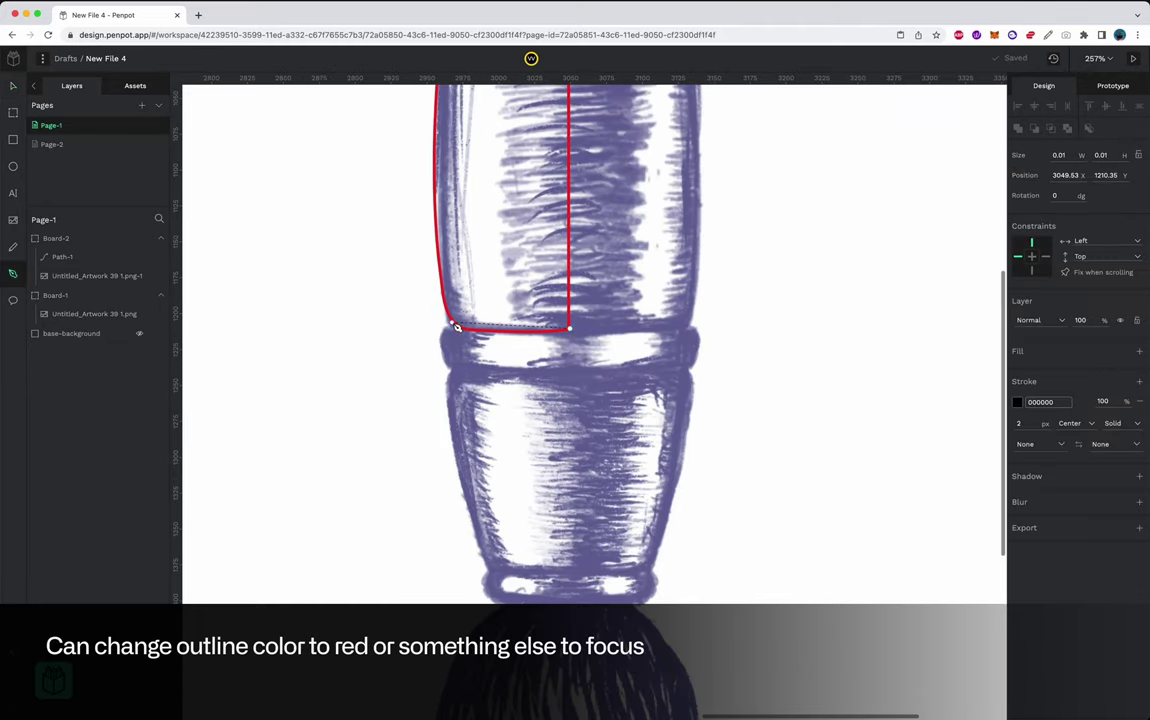
{"action": "scroll", "coordinate": [449, 393], "scroll_direction": "up", "scroll_amount": 5}
{"action": "left_click", "coordinate": [470, 308]}
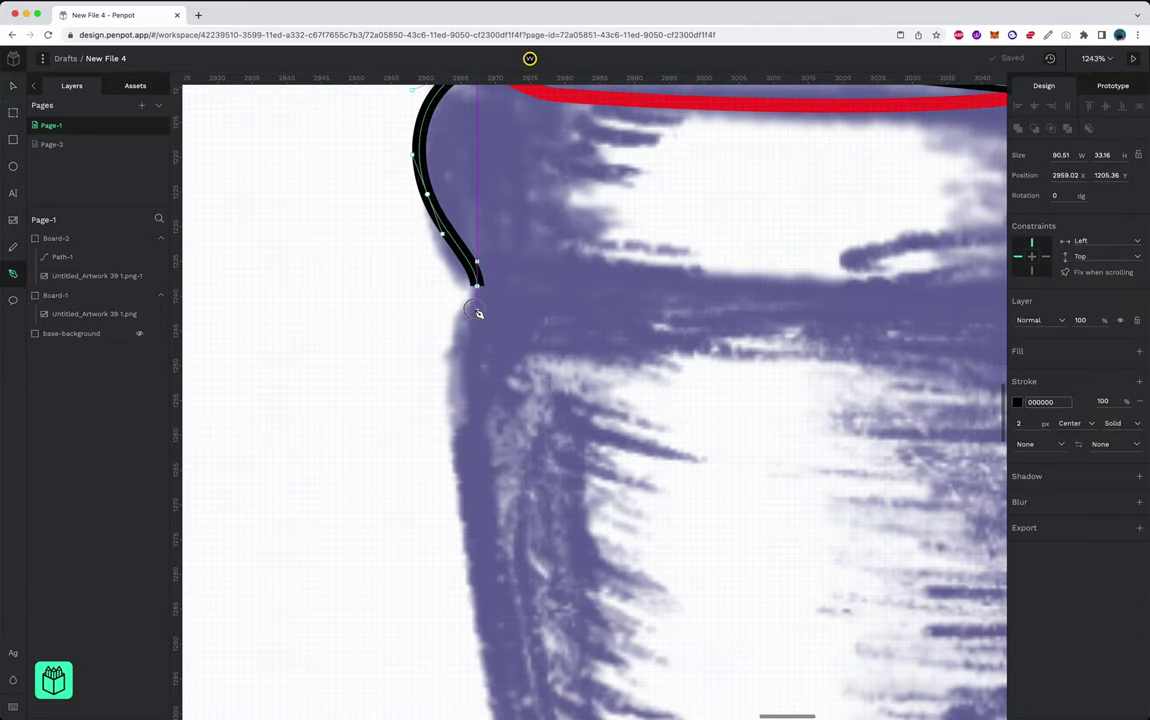
{"action": "scroll", "coordinate": [475, 470], "scroll_direction": "up", "scroll_amount": 1}
{"action": "left_click", "coordinate": [499, 538]}
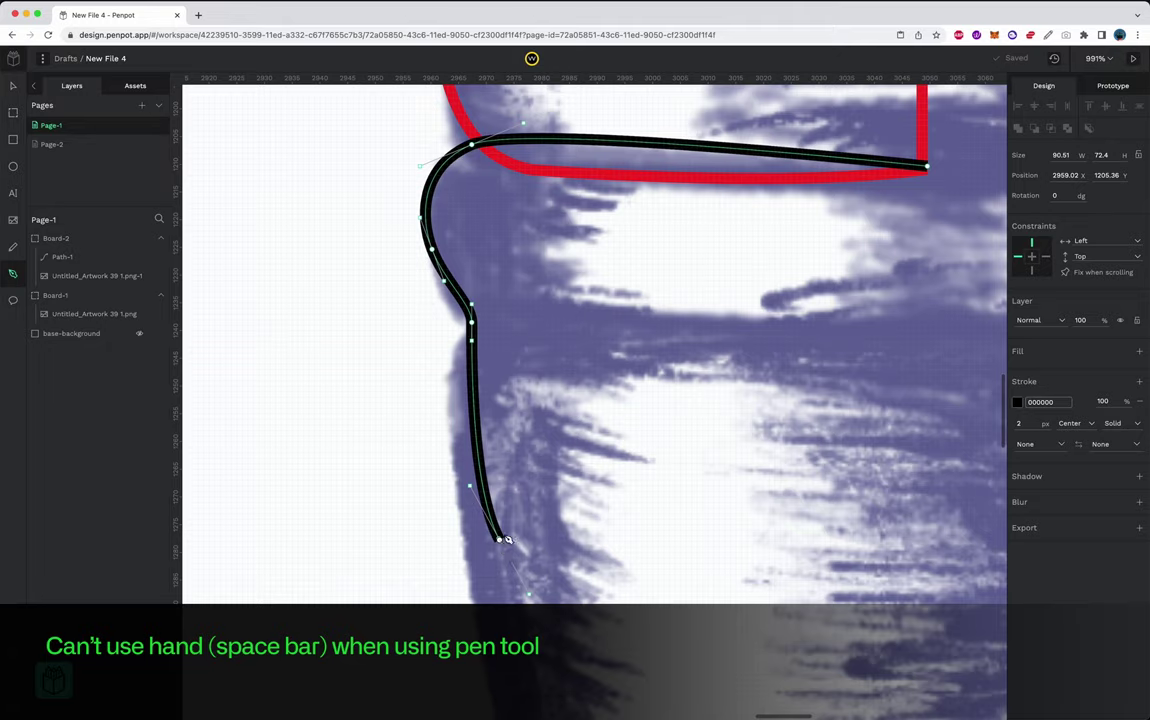
{"action": "scroll", "coordinate": [507, 540], "scroll_direction": "down", "scroll_amount": 5}
{"action": "key", "text": "Return"}
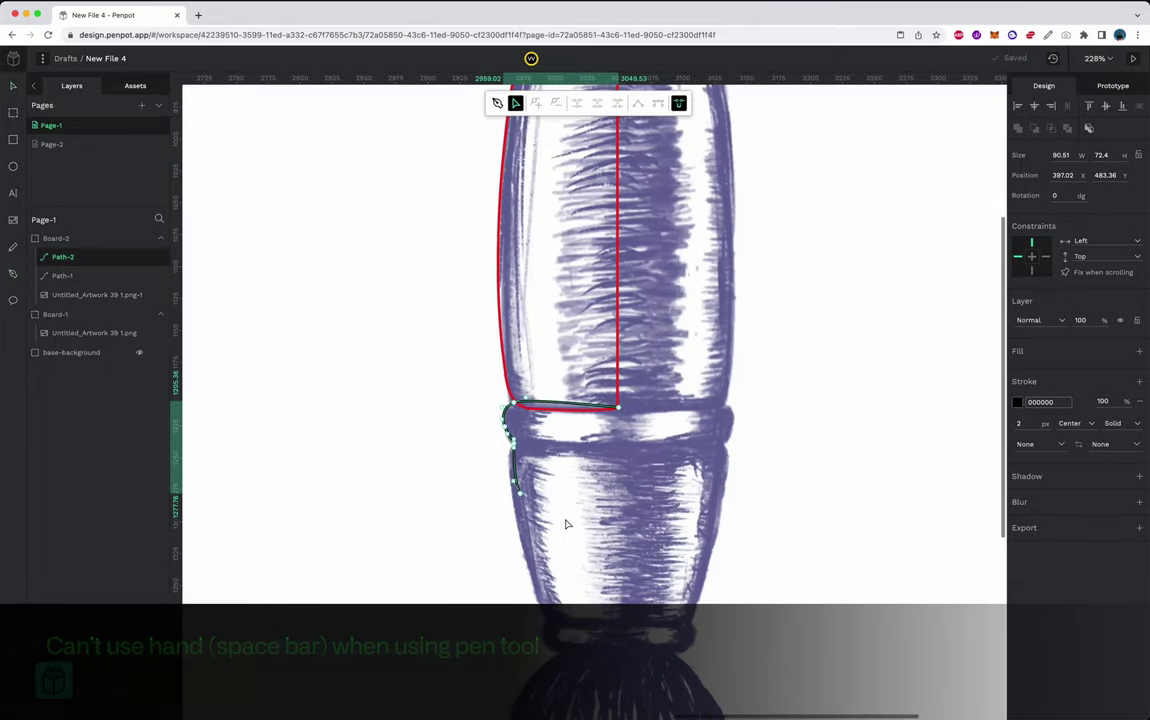
{"action": "scroll", "coordinate": [566, 500], "scroll_direction": "down", "scroll_amount": 5}
{"action": "scroll", "coordinate": [600, 340], "scroll_direction": "up", "scroll_amount": 1}
- Add another point along the ferrule edge and turn off dynamic alignment
{"action": "left_click", "coordinate": [505, 330]}
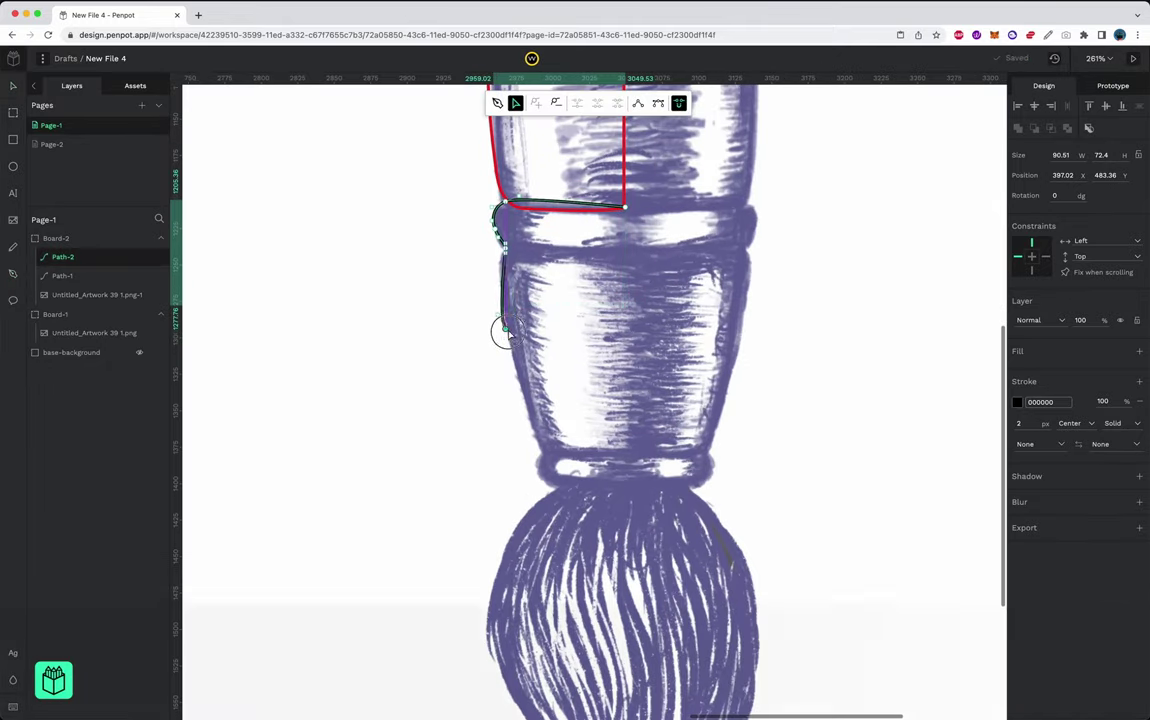
{"action": "scroll", "coordinate": [592, 353], "scroll_direction": "up", "scroll_amount": 10}
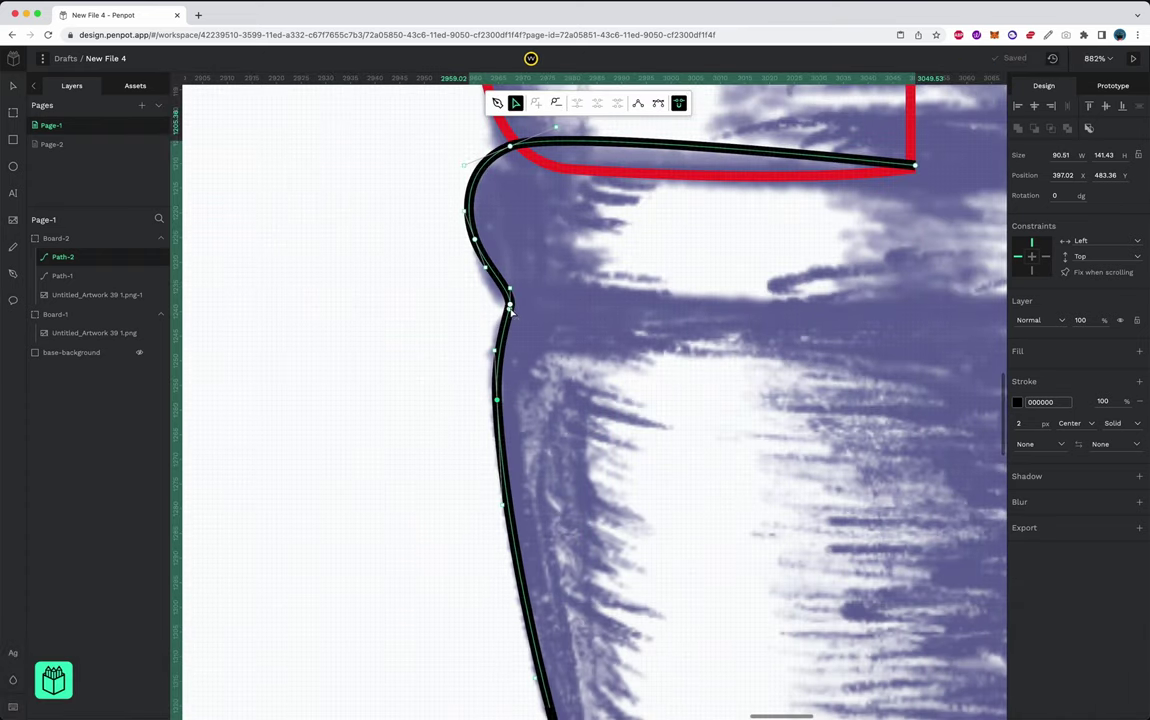
{"action": "scroll", "coordinate": [508, 295], "scroll_direction": "up", "scroll_amount": 4}
{"action": "left_click", "coordinate": [508, 238]}
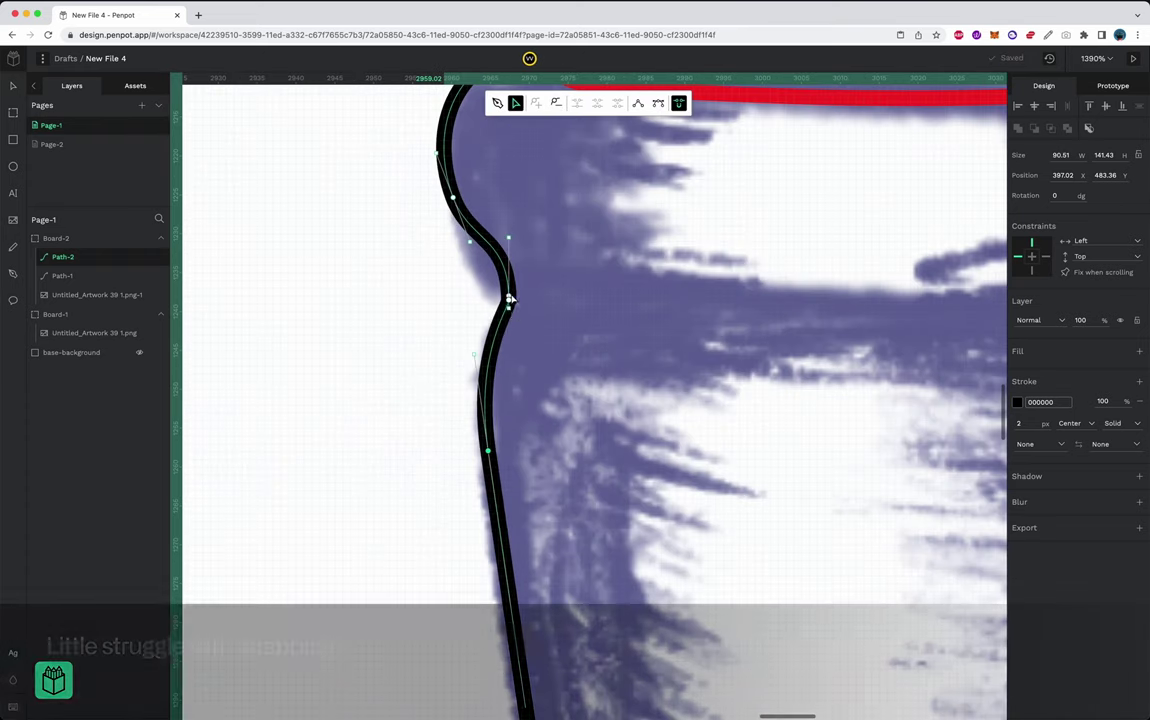
{"action": "left_click", "coordinate": [42, 58]}
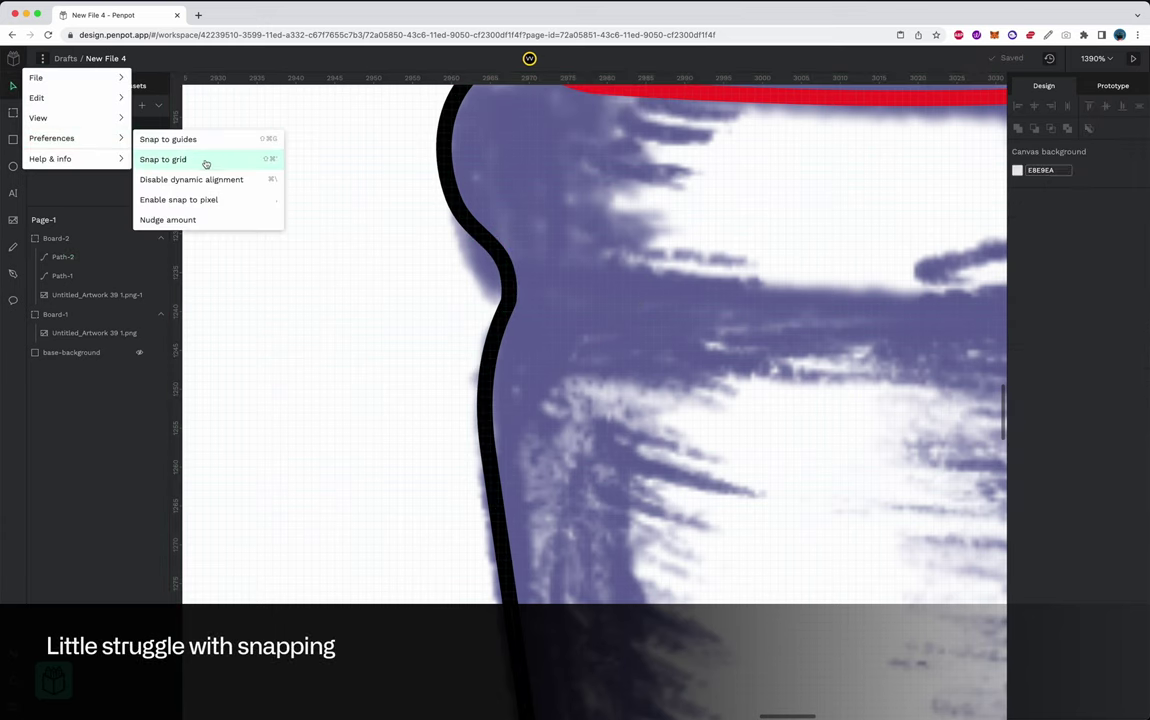
{"action": "left_click", "coordinate": [226, 180]}
- Edit the ferrule path's nodes and undo the unwanted last curve segment
{"action": "double_click", "coordinate": [508, 239]}
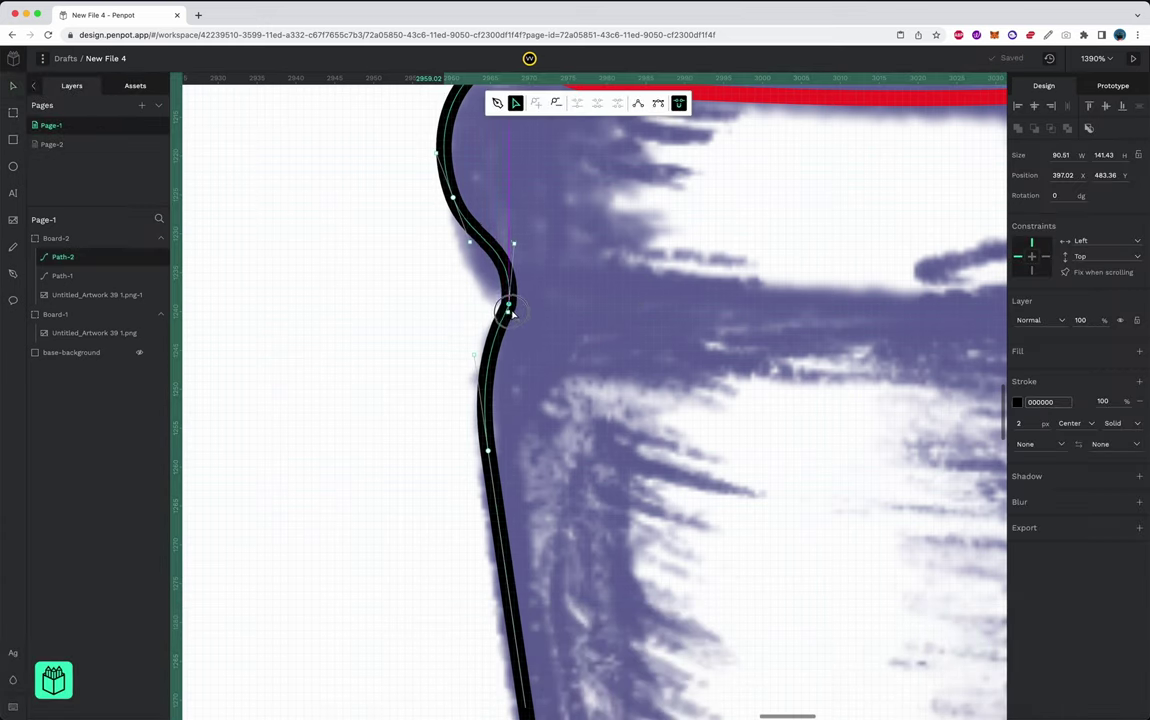
{"action": "scroll", "coordinate": [508, 318], "scroll_direction": "up", "scroll_amount": 3, "text": "ctrl"}
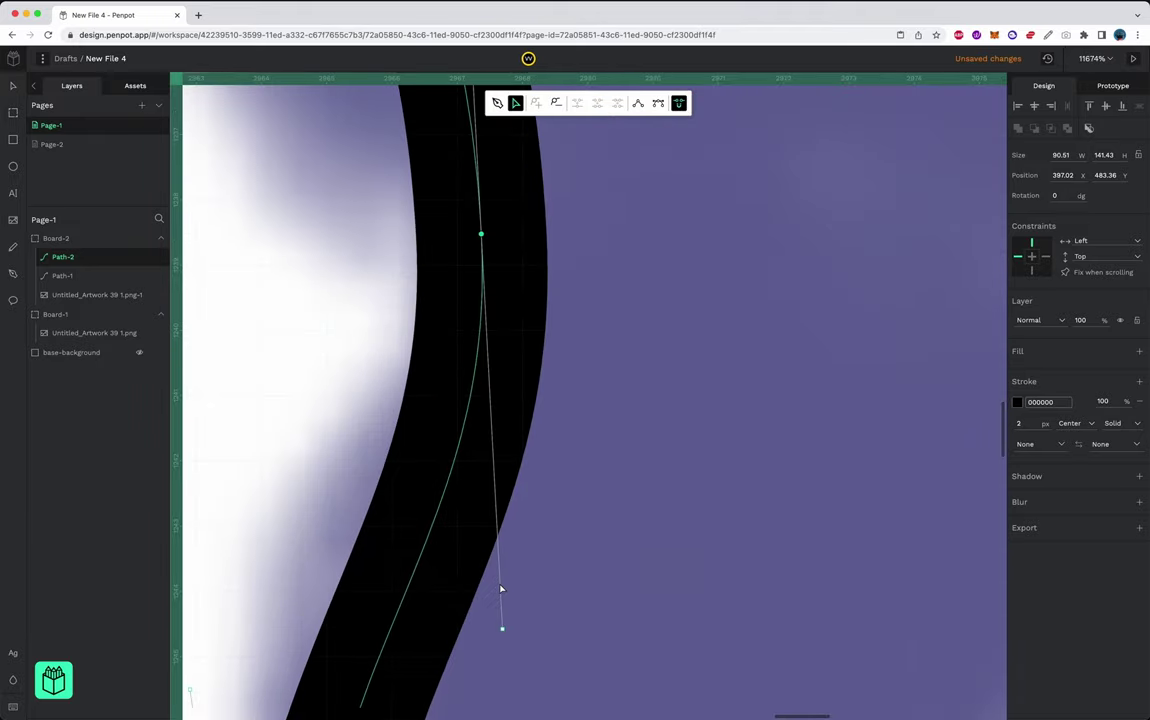
{"action": "scroll", "coordinate": [426, 494], "scroll_direction": "down", "scroll_amount": 10, "text": "ctrl"}
{"action": "scroll", "coordinate": [592, 336], "scroll_direction": "up", "scroll_amount": 2, "text": "ctrl"}
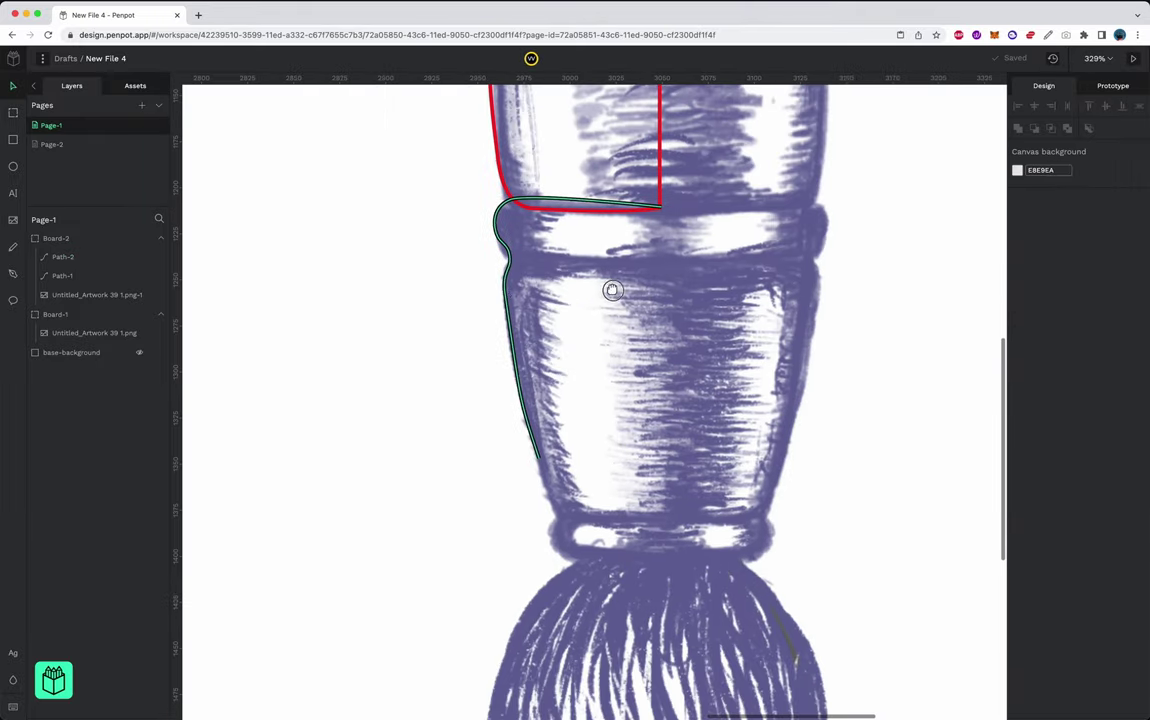
{"action": "scroll", "coordinate": [545, 487], "scroll_direction": "up", "scroll_amount": 1, "text": "ctrl"}
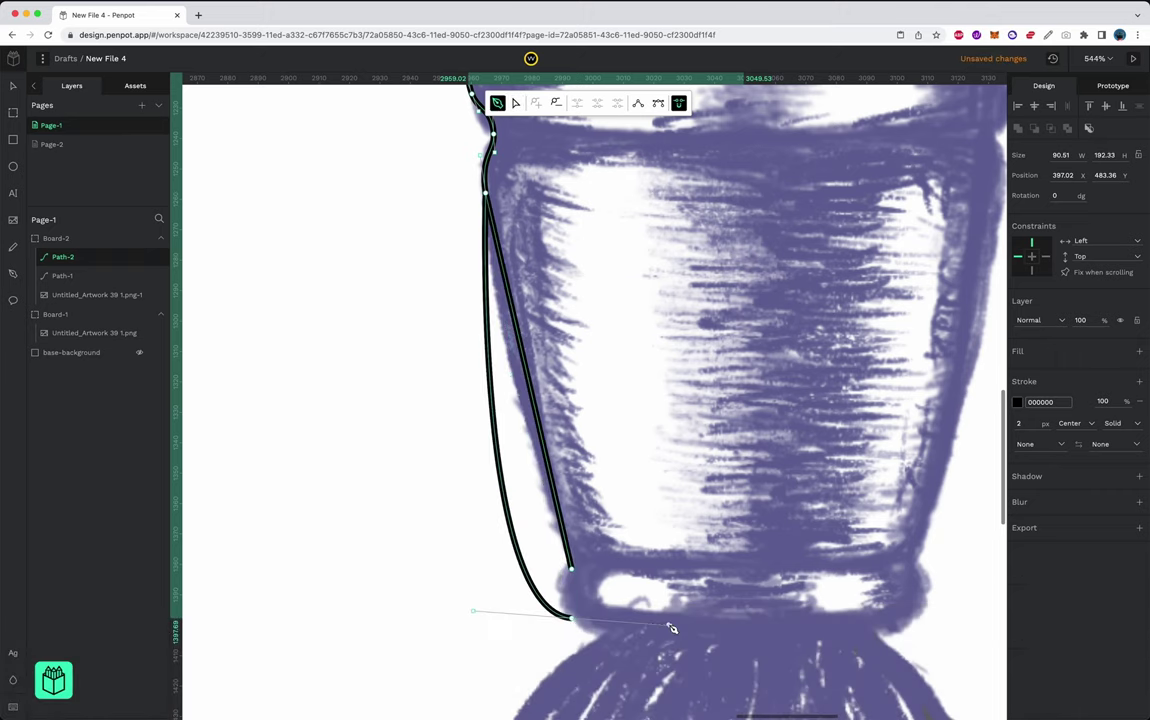
{"action": "key", "text": "ctrl+z"}
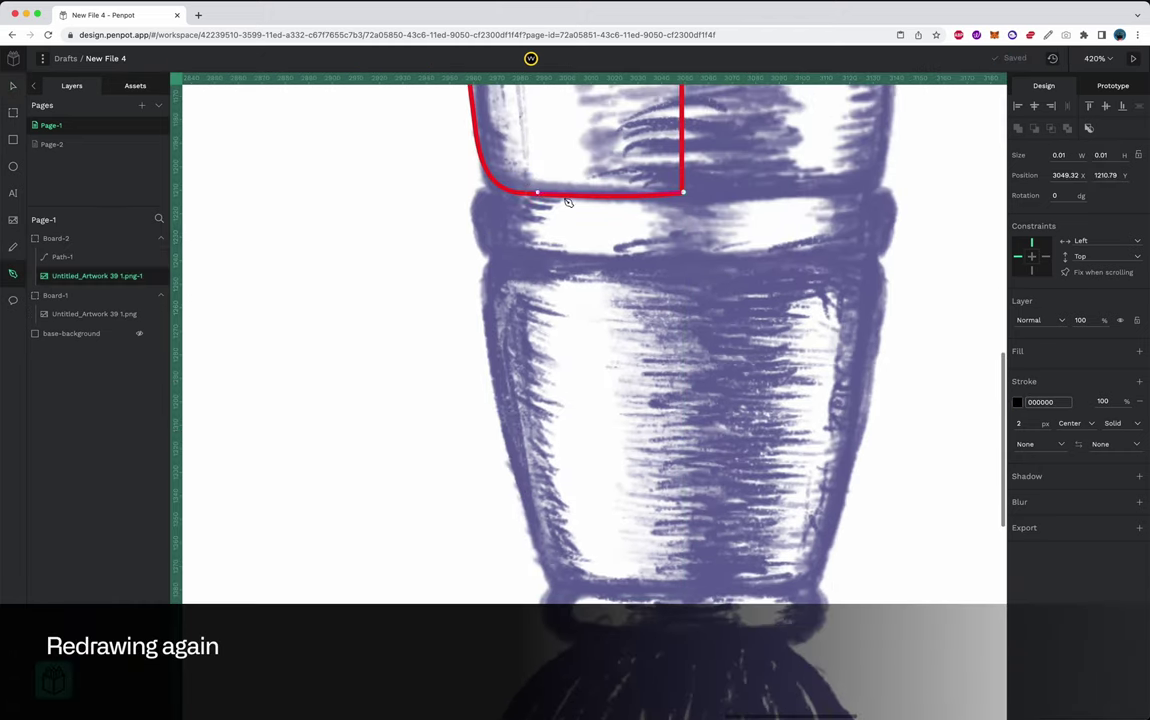
- Reshape the ferrule half's bottom-left curve handles
{"action": "scroll", "coordinate": [481, 229], "scroll_direction": "up", "scroll_amount": 5}
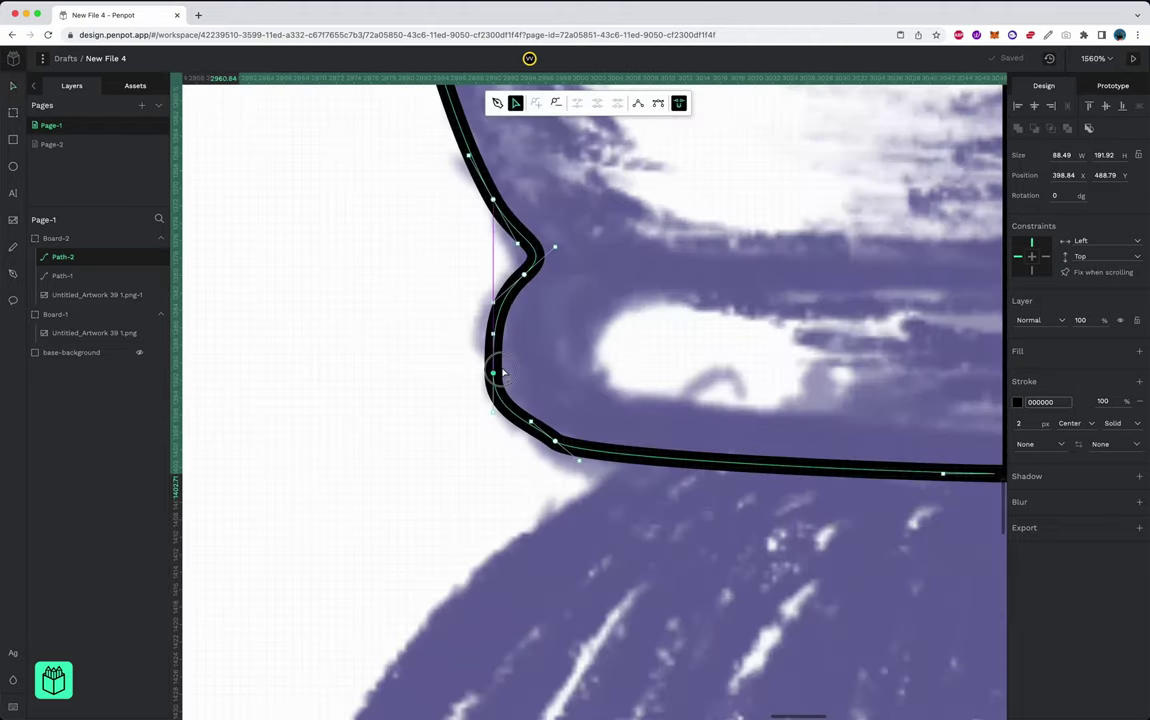
{"action": "scroll", "coordinate": [503, 373], "scroll_direction": "up", "scroll_amount": 2}
{"action": "left_click_drag", "start_coordinate": [494, 335], "coordinate": [757, 555]}
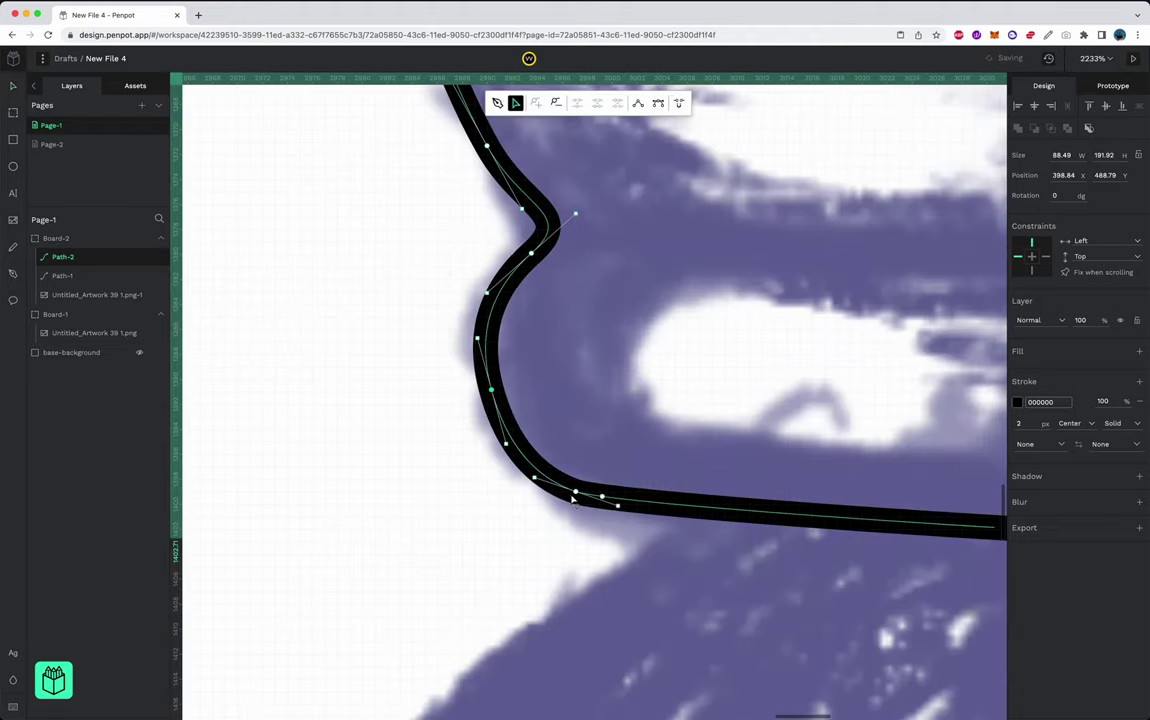
- Trace the bristle tuft's outline and close it as Path-3
{"action": "left_click_drag", "start_coordinate": [581, 172], "coordinate": [380, 312]}
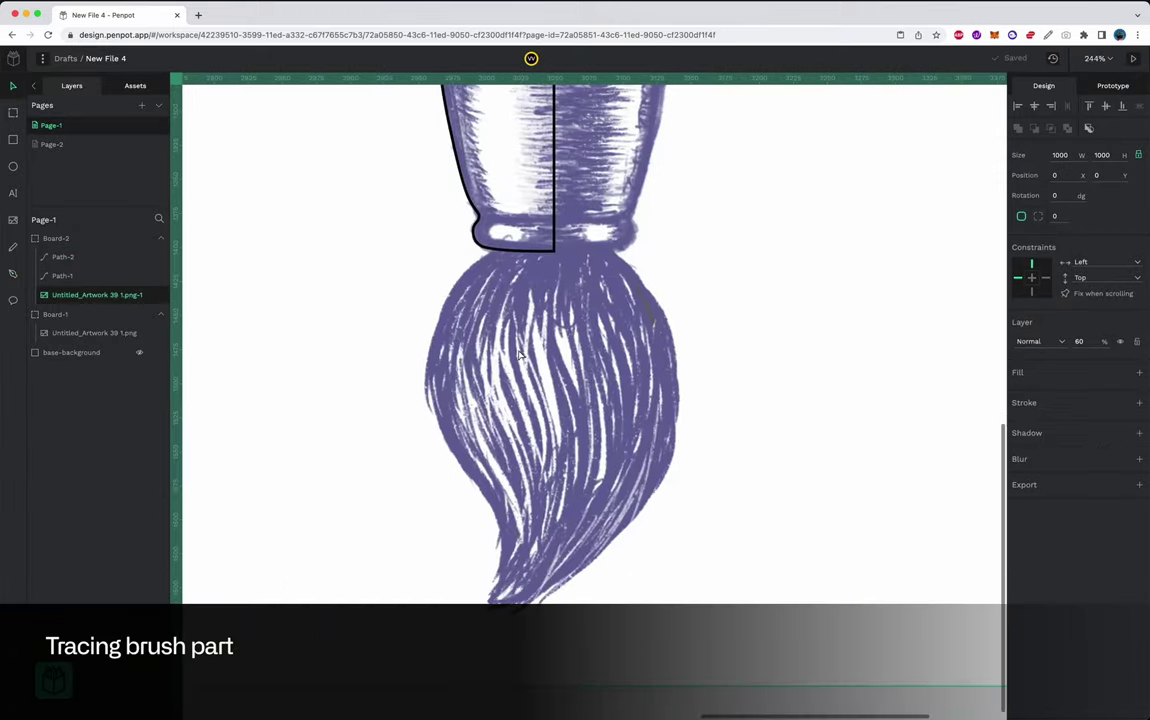
{"action": "left_click_drag", "start_coordinate": [429, 375], "coordinate": [429, 440]}
{"action": "left_click", "coordinate": [488, 497]}
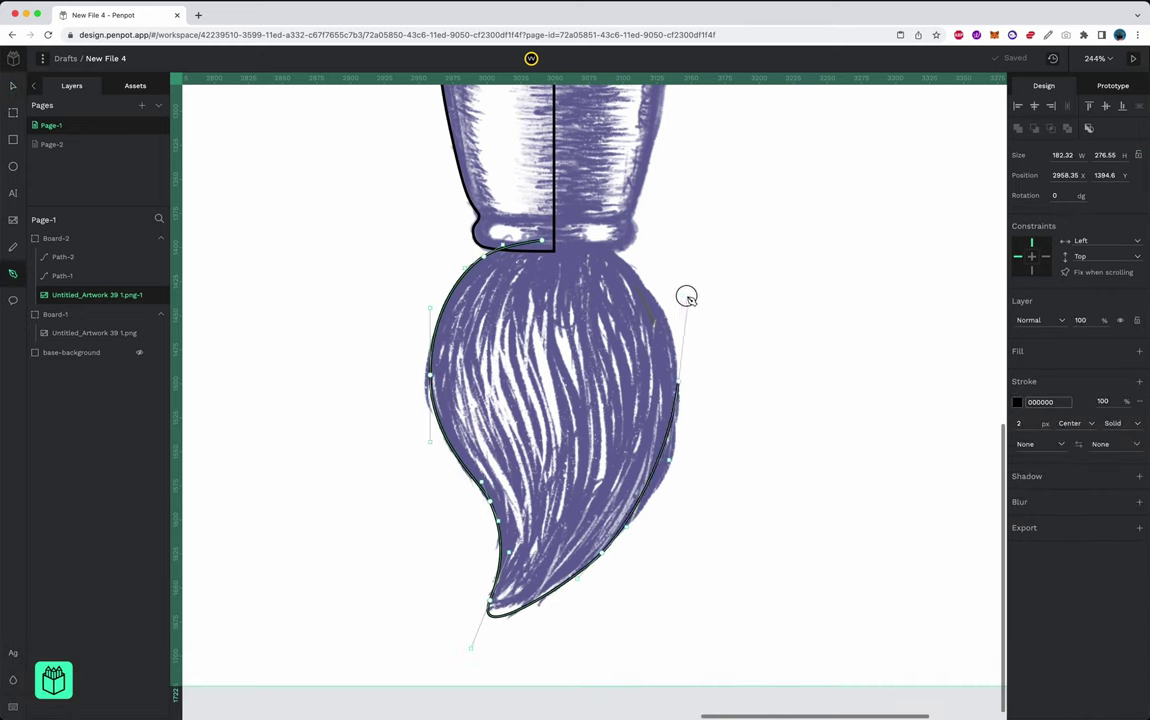
{"action": "left_click", "coordinate": [549, 245]}
{"action": "scroll", "coordinate": [632, 237], "scroll_direction": "up", "scroll_amount": 5}
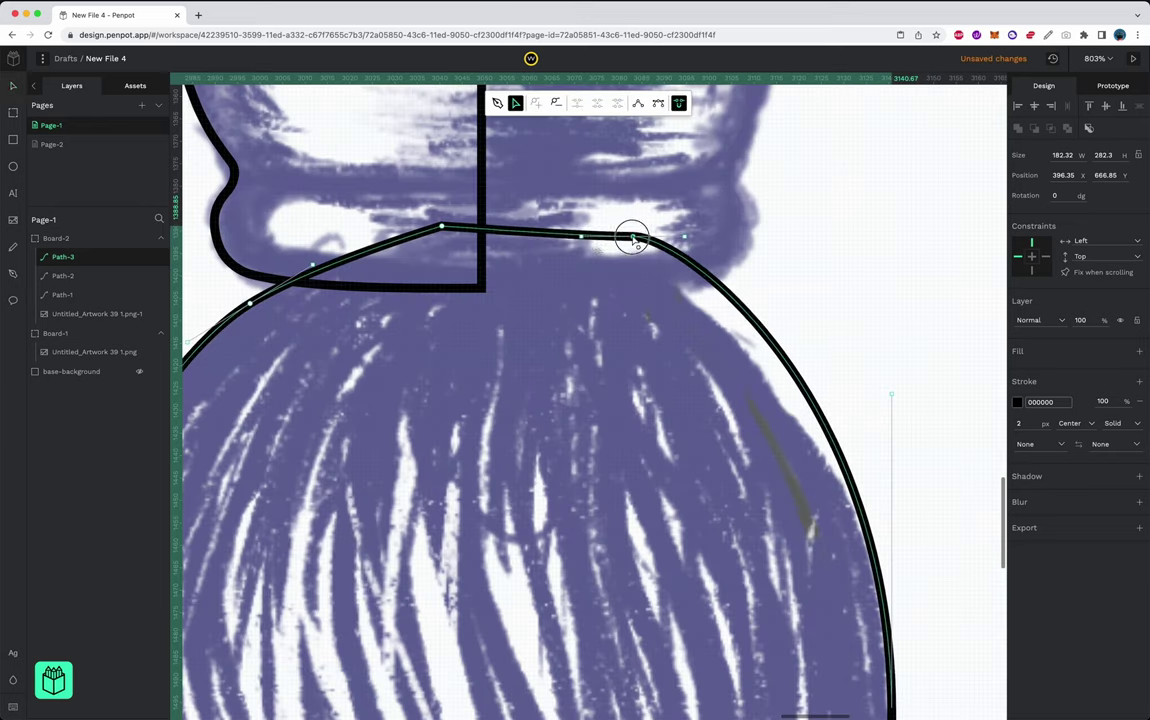
{"action": "key", "text": "shift+1"}
{"action": "key", "text": "shift+2"}
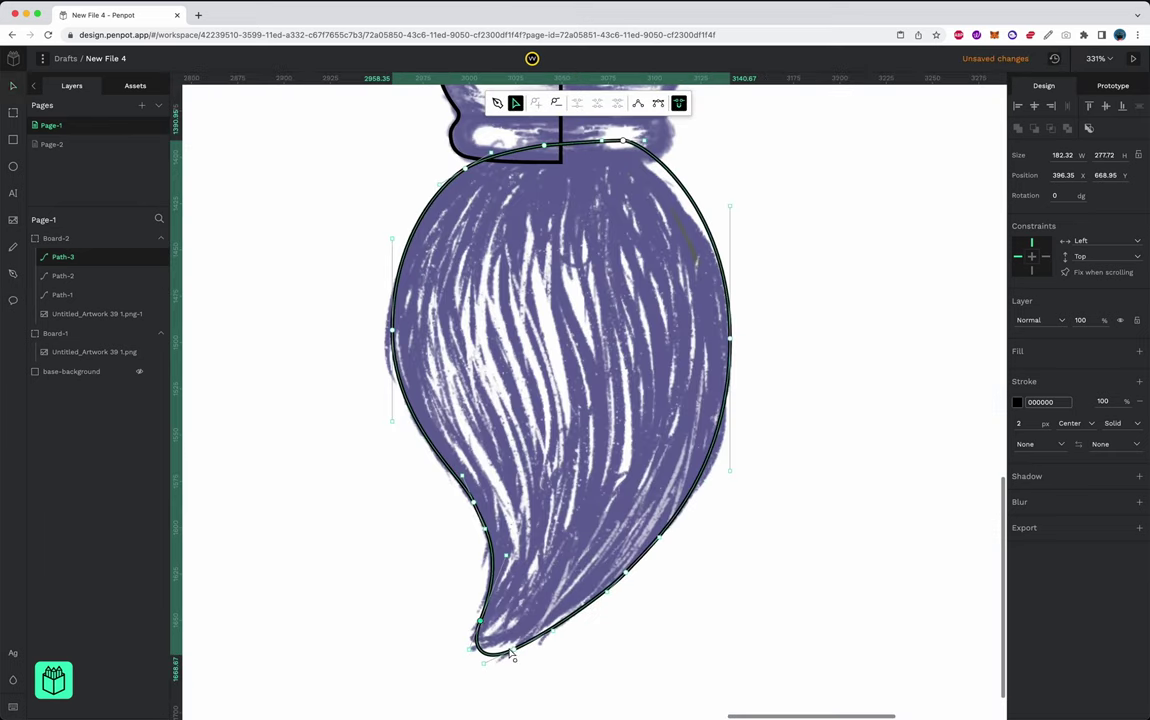
{"action": "scroll", "coordinate": [738, 356], "scroll_direction": "down", "scroll_amount": 5}
{"action": "left_click", "coordinate": [617, 195]}
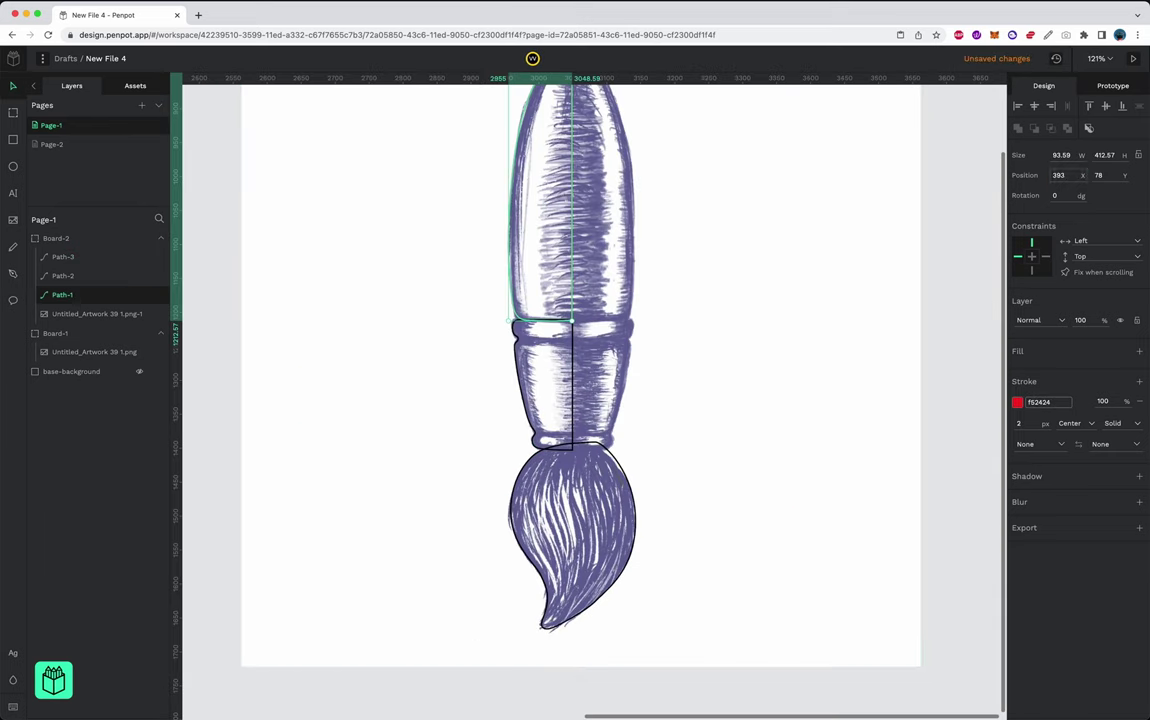
- Turn dynamic alignment back on and set the tip half's width
{"action": "left_click", "coordinate": [43, 58]}
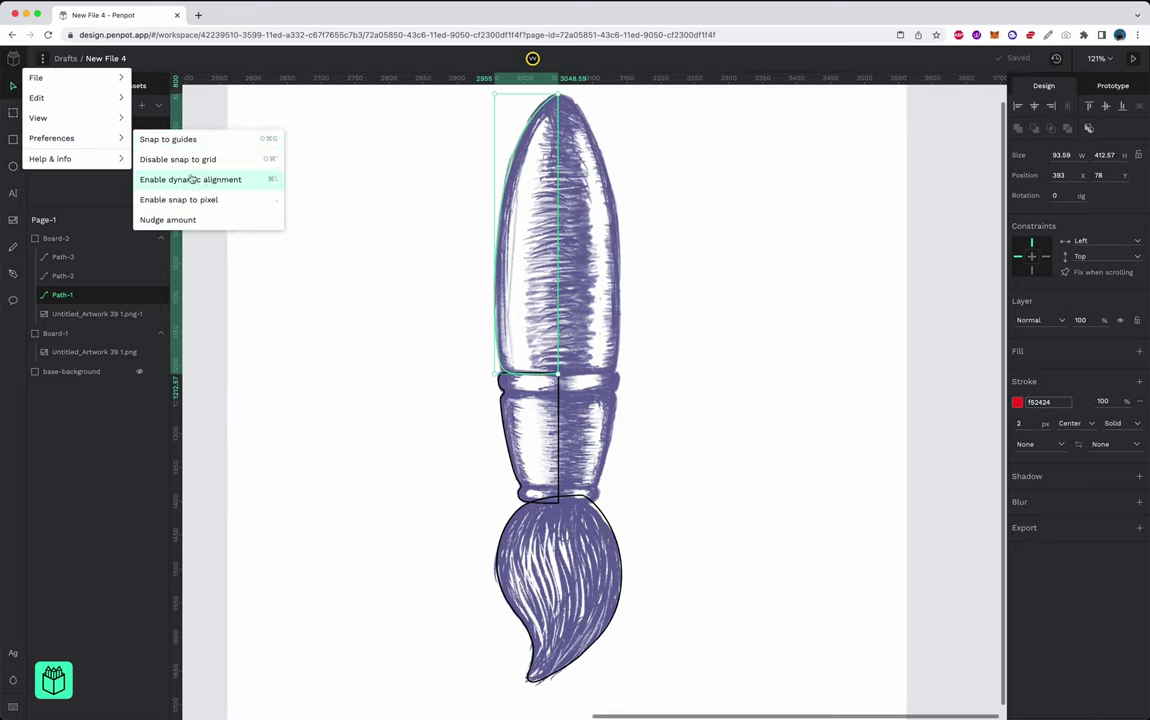
{"action": "left_click", "coordinate": [192, 179]}
{"action": "left_click", "coordinate": [1062, 155]}
{"action": "type", "text": "93"}
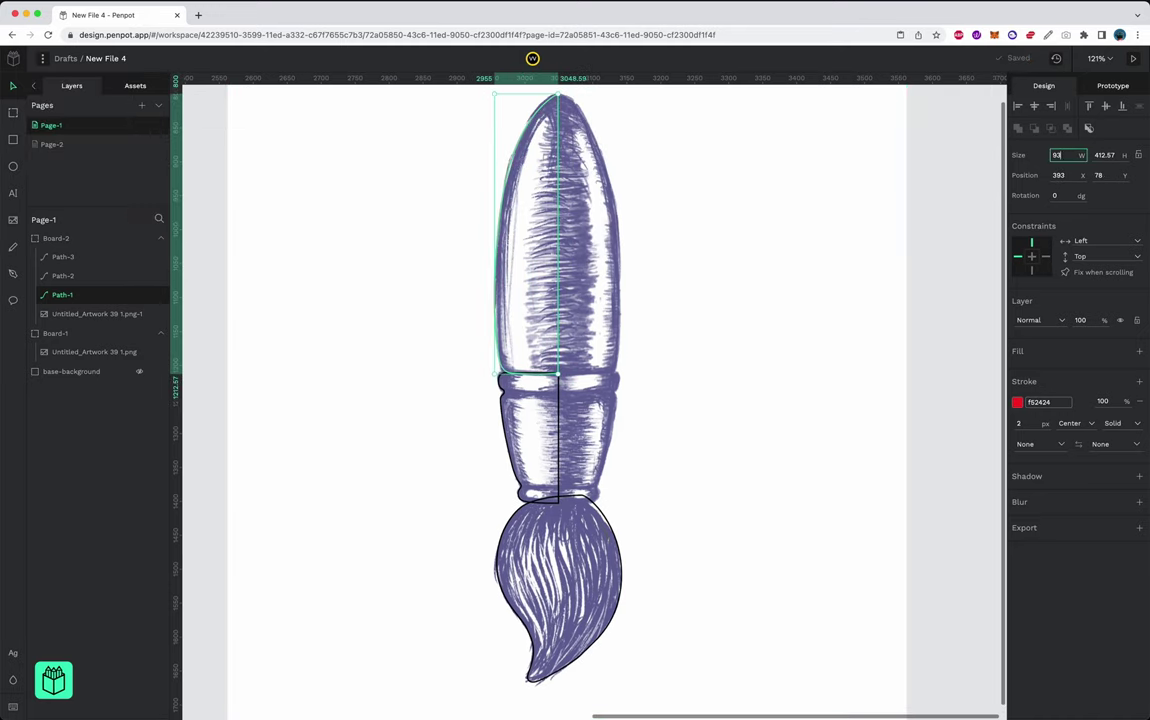
{"action": "key", "text": "Tab"}
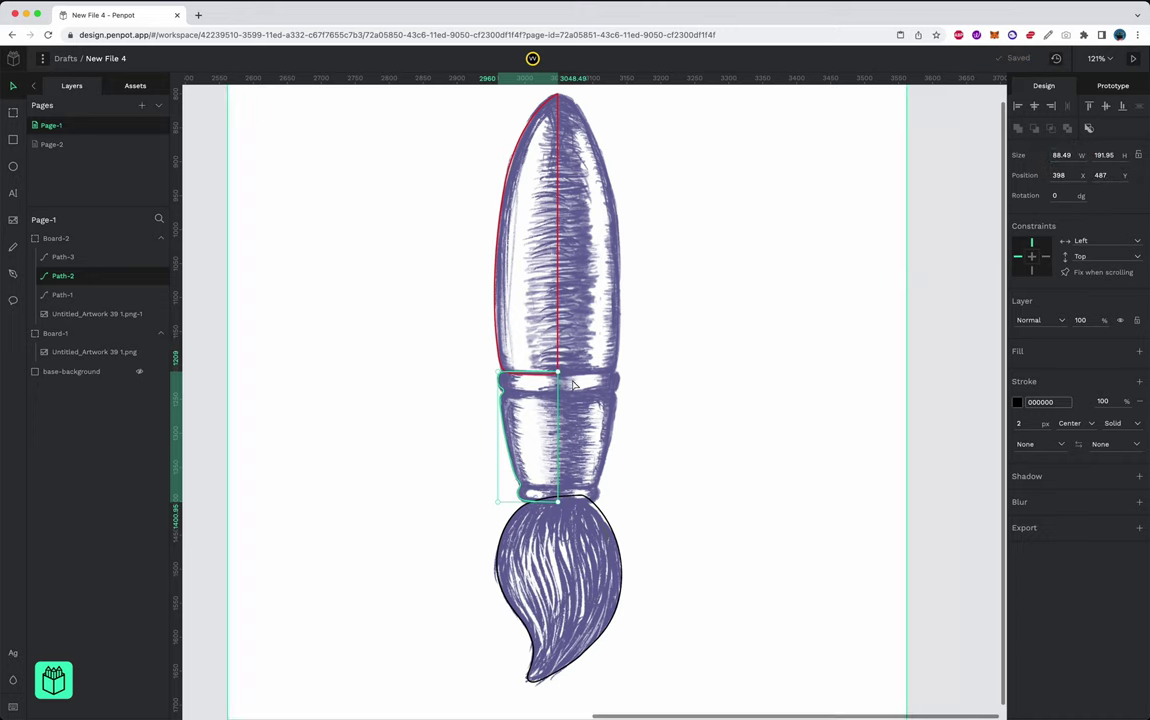
- Mirror a copy of the tip half and select both halves together
{"action": "right_click", "coordinate": [561, 233]}
{"action": "left_click", "coordinate": [590, 537]}
{"action": "scroll", "coordinate": [693, 257], "scroll_direction": "up", "scroll_amount": 2}
{"action": "left_click", "coordinate": [515, 300], "text": "shift"}
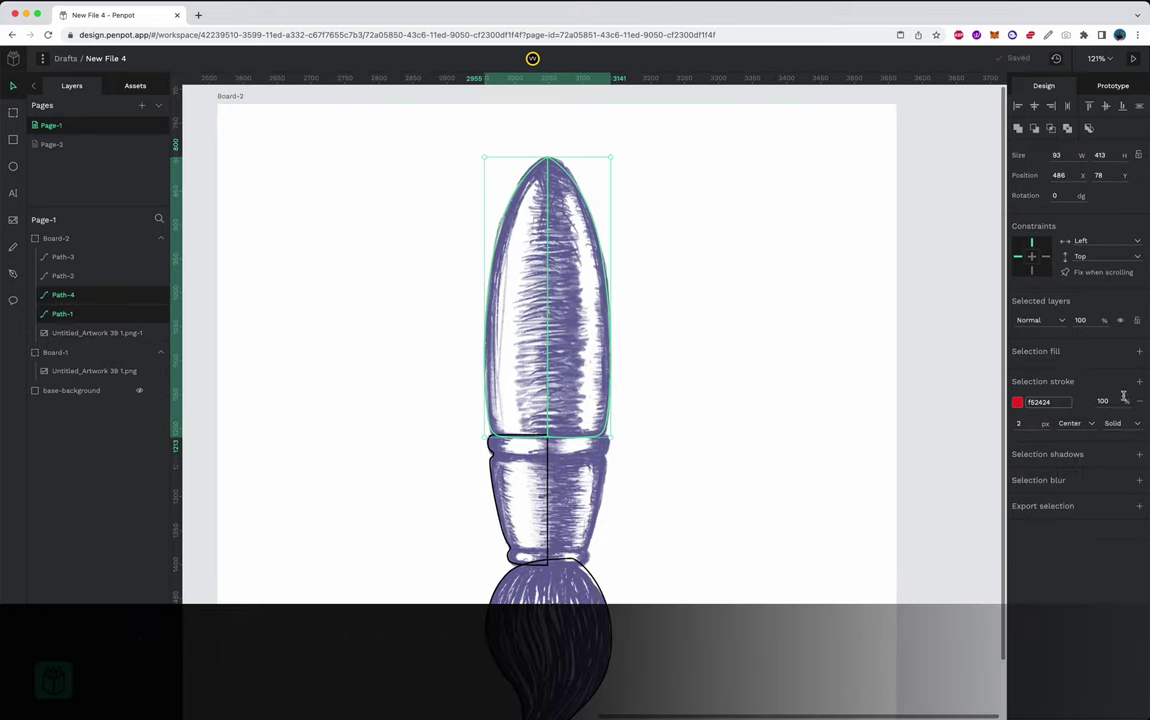
{"action": "right_click", "coordinate": [506, 231]}
{"action": "key", "text": "Escape"}
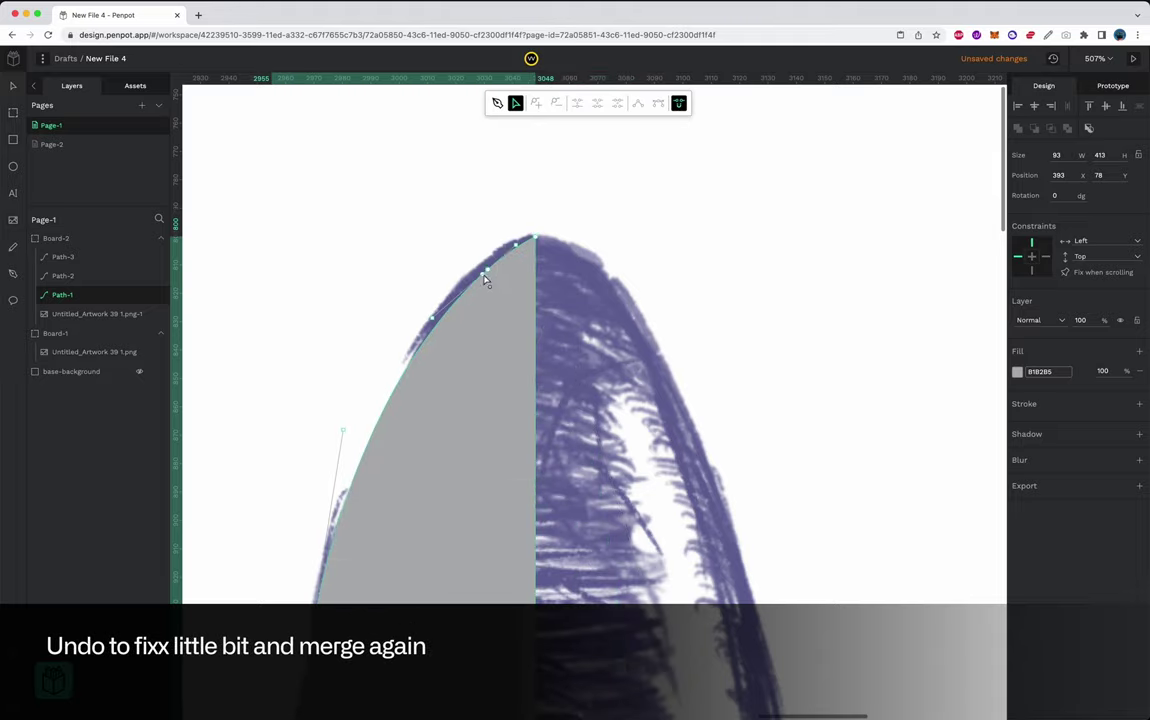
{"action": "scroll", "coordinate": [538, 240], "scroll_direction": "up", "scroll_amount": 5}
{"action": "scroll", "coordinate": [445, 250], "scroll_direction": "down", "scroll_amount": 5}
- Duplicate and flip the tip half, union both halves, then undo the merge
{"action": "key", "text": "ctrl+d"}
{"action": "right_click", "coordinate": [549, 377]}
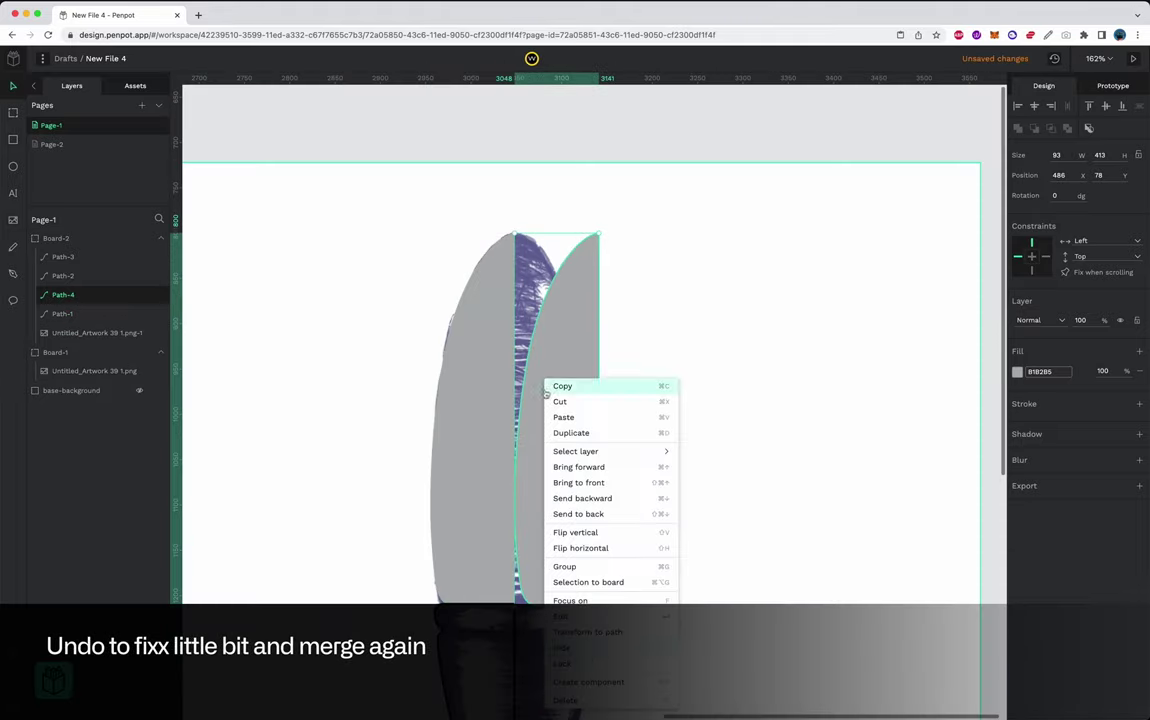
{"action": "left_click", "coordinate": [588, 549]}
{"action": "scroll", "coordinate": [797, 265], "scroll_direction": "up", "scroll_amount": 3}
{"action": "scroll", "coordinate": [797, 265], "scroll_direction": "up", "scroll_amount": 3}
{"action": "left_click", "coordinate": [547, 249], "text": "shift"}
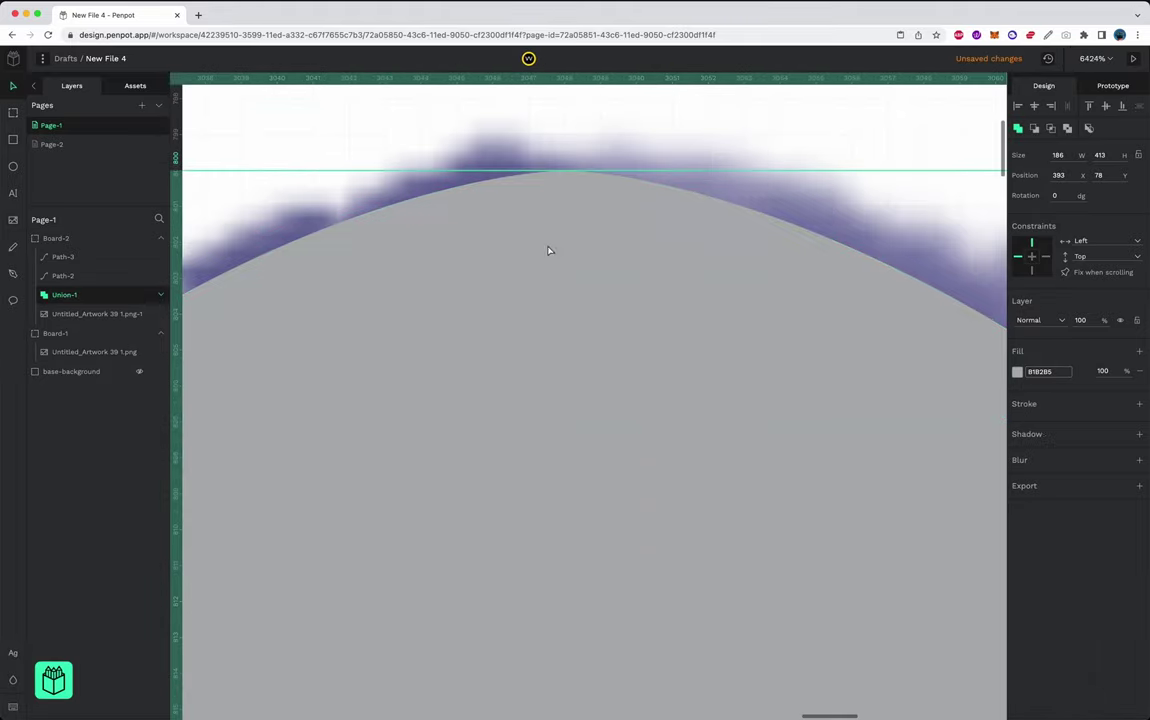
{"action": "right_click", "coordinate": [585, 342]}
{"action": "left_click", "coordinate": [760, 646]}
{"action": "scroll", "coordinate": [579, 421], "scroll_direction": "down", "scroll_amount": 10}
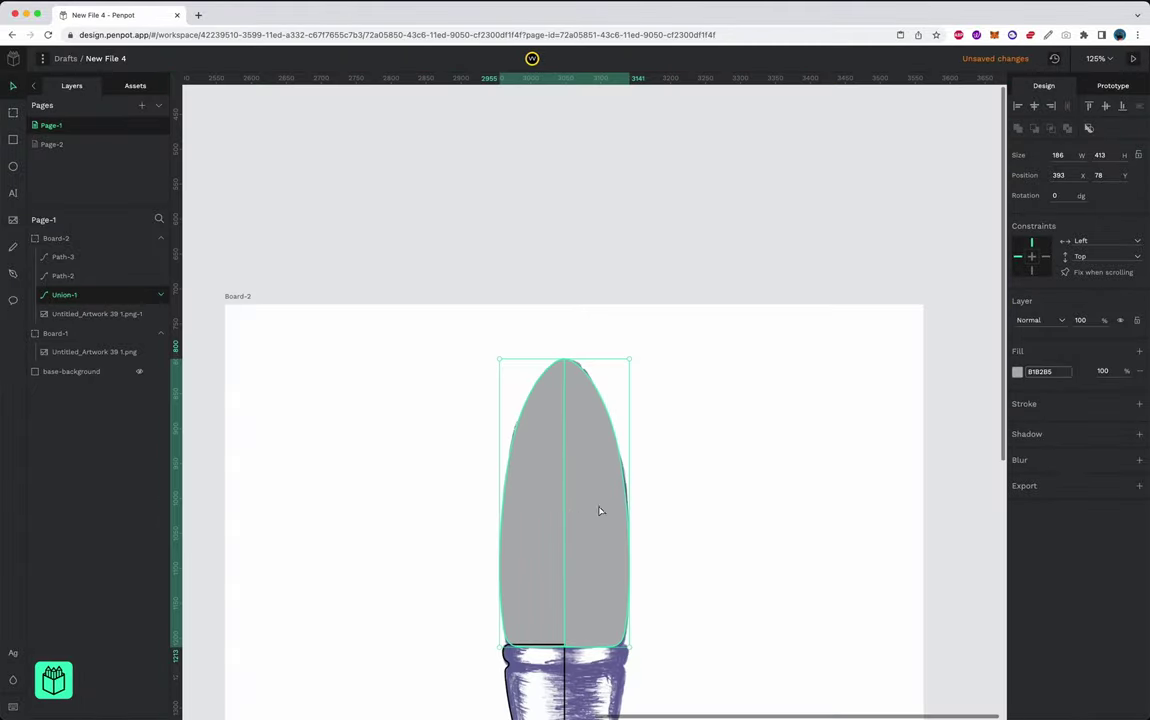
{"action": "key", "text": "ctrl+z"}
- Select the ferrule half and bring it to the front
{"action": "scroll", "coordinate": [567, 504], "scroll_direction": "up", "scroll_amount": 3}
{"action": "right_click", "coordinate": [650, 393]}
{"action": "key", "text": "Escape"}
{"action": "scroll", "coordinate": [598, 398], "scroll_direction": "down", "scroll_amount": 5}
{"action": "left_click", "coordinate": [560, 430]}
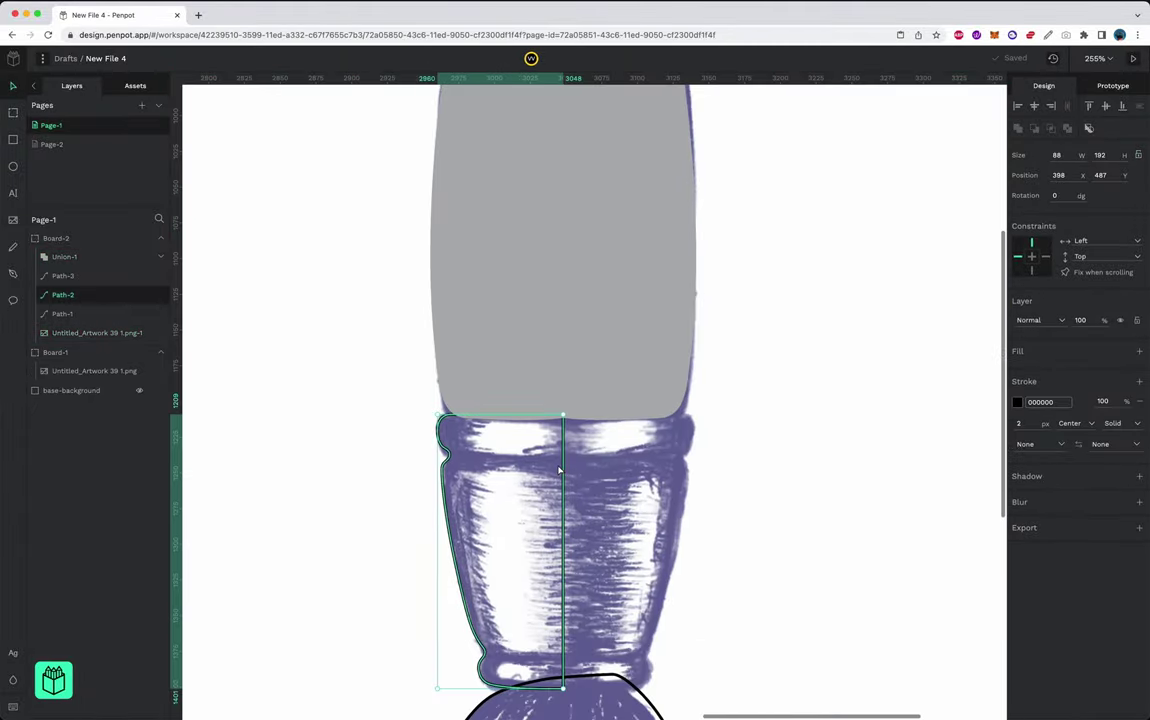
{"action": "right_click", "coordinate": [560, 390]}
{"action": "left_click", "coordinate": [598, 493]}
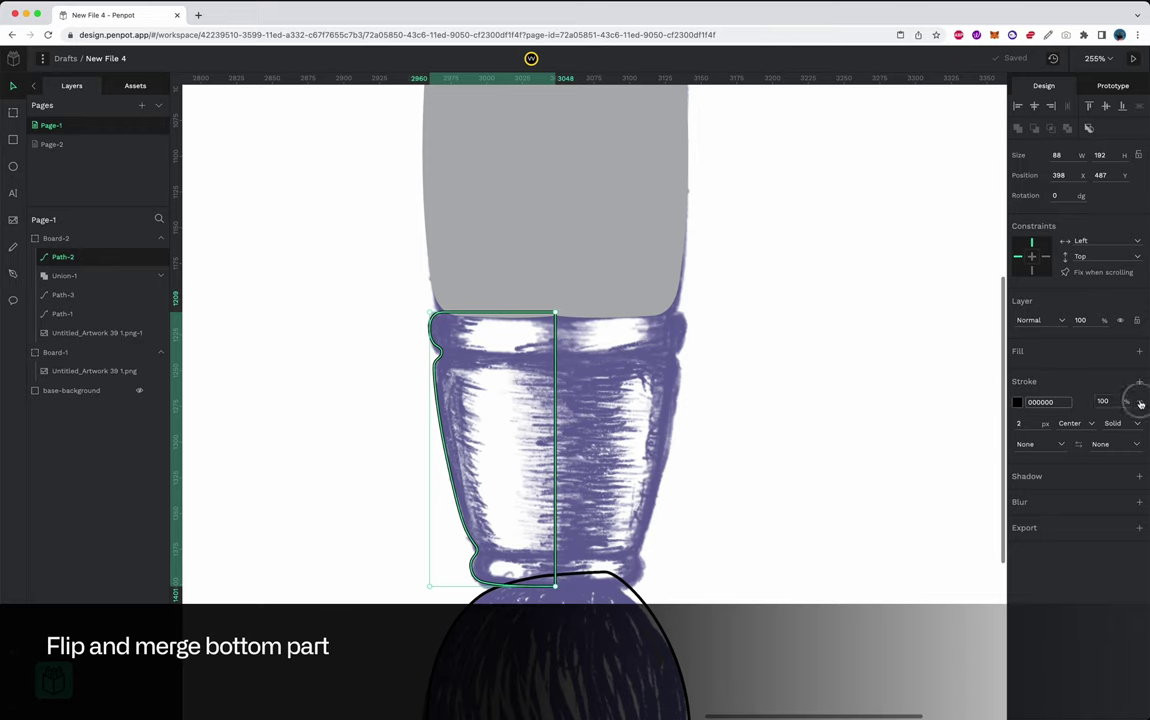
- Fill the ferrule half grey 929292 without a stroke, then add a horizontally flipped copy
{"action": "left_click", "coordinate": [1139, 351]}
{"action": "left_click", "coordinate": [1017, 371]}
{"action": "left_click", "coordinate": [1139, 423]}
{"action": "left_click_drag", "start_coordinate": [486, 390], "coordinate": [611, 390]}
{"action": "right_click", "coordinate": [606, 375]}
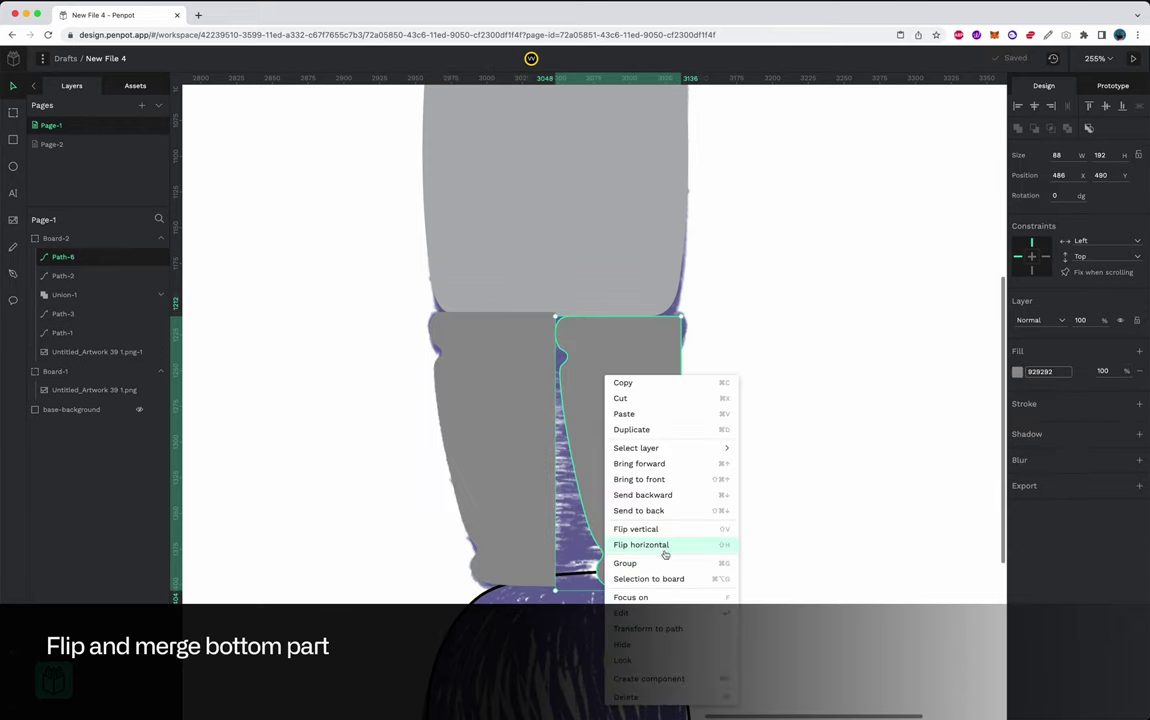
{"action": "left_click", "coordinate": [660, 546]}
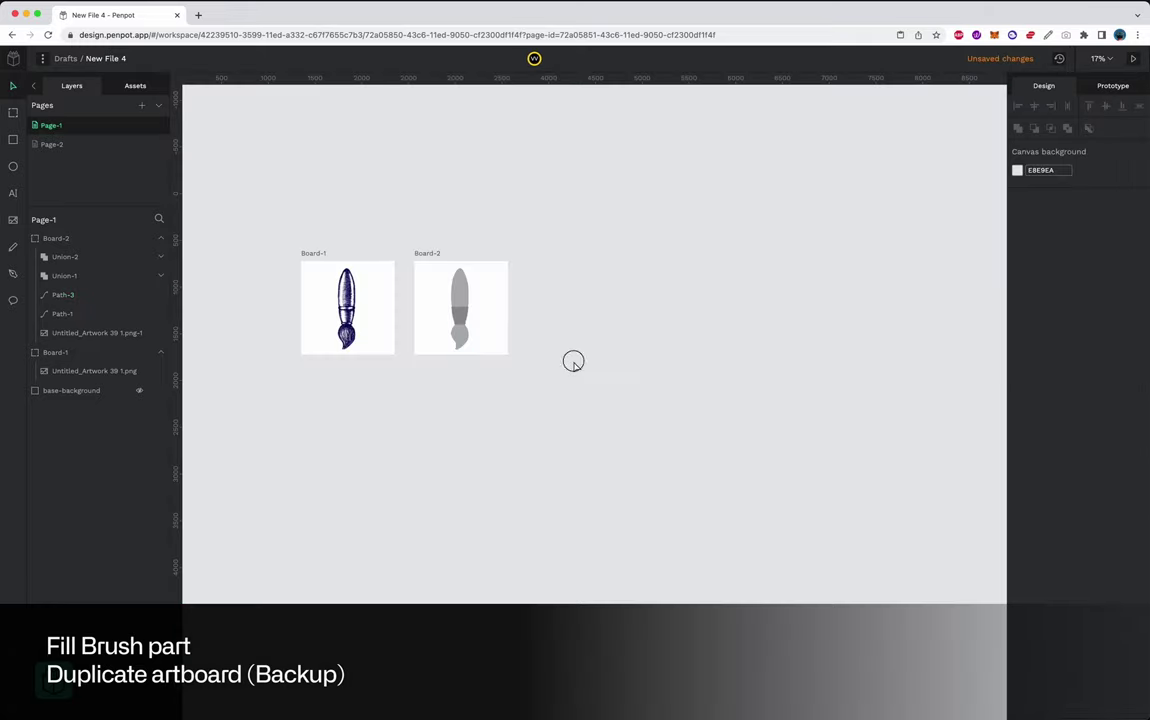
- Duplicate Board-2 as a backup Board-3
{"action": "left_click", "coordinate": [424, 255]}
{"action": "key", "text": "ctrl+d"}
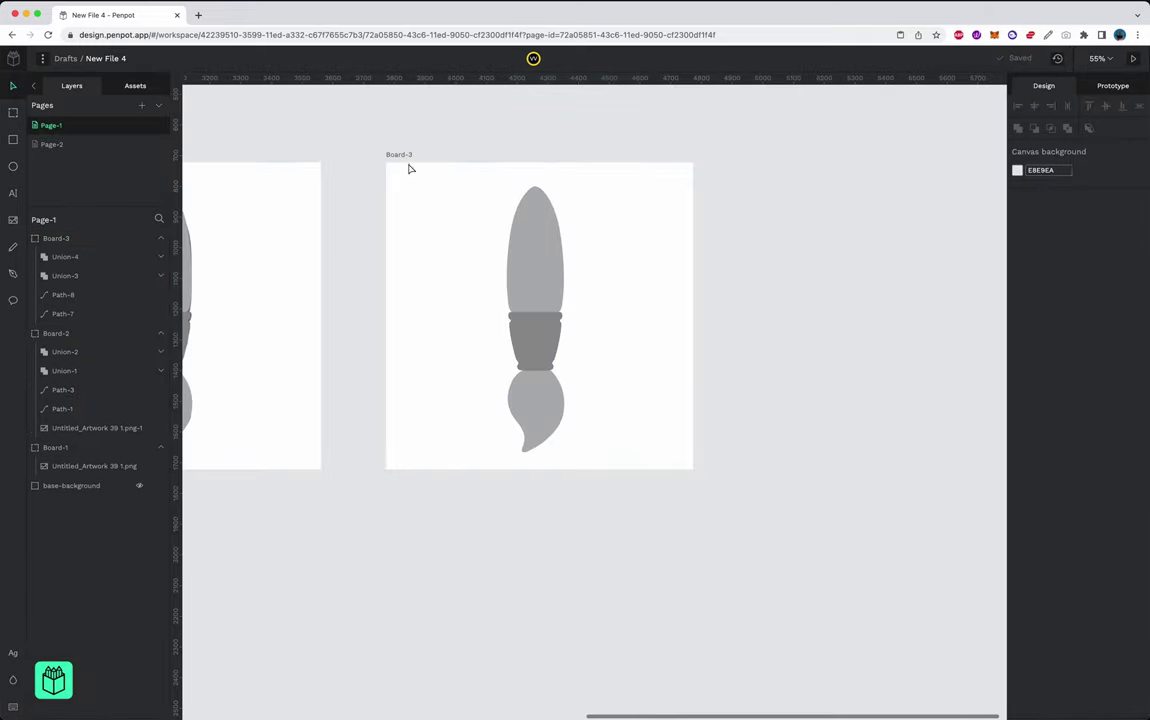
{"action": "left_click", "coordinate": [548, 167]}
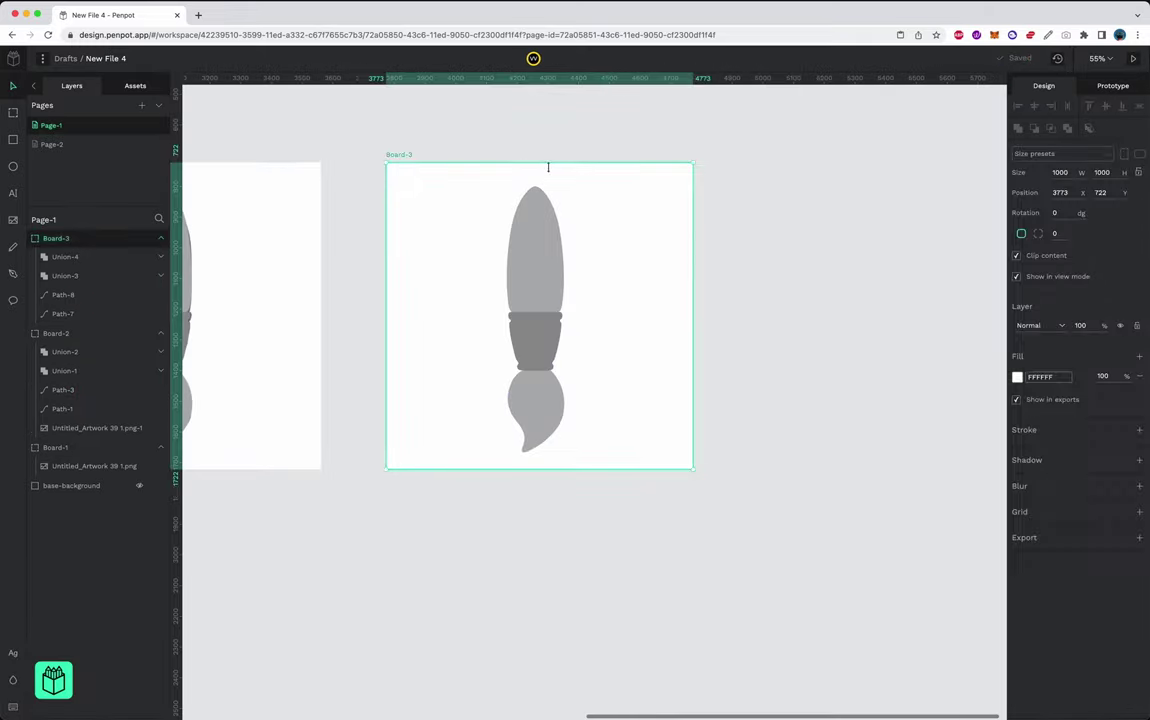
- Fill Board-3 with 282828 as a linear gradient with an opaque, slightly lighter stop
{"action": "left_click", "coordinate": [1016, 379]}
{"action": "left_click", "coordinate": [880, 441]}
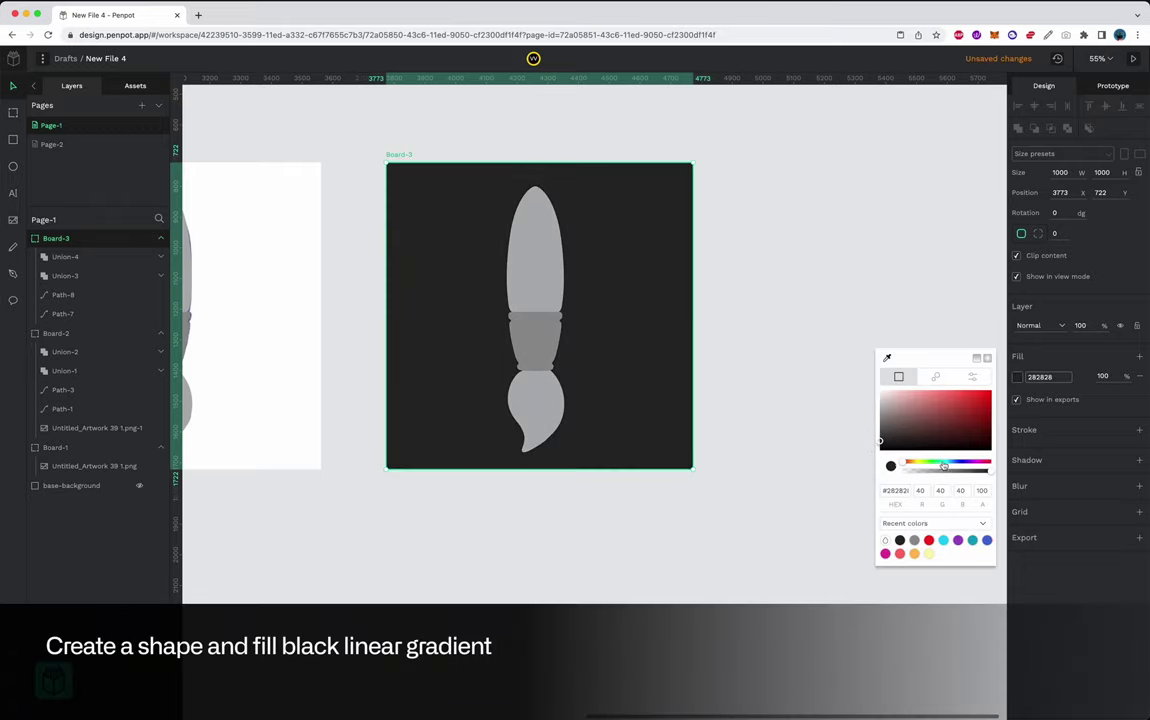
{"action": "left_click", "coordinate": [978, 359]}
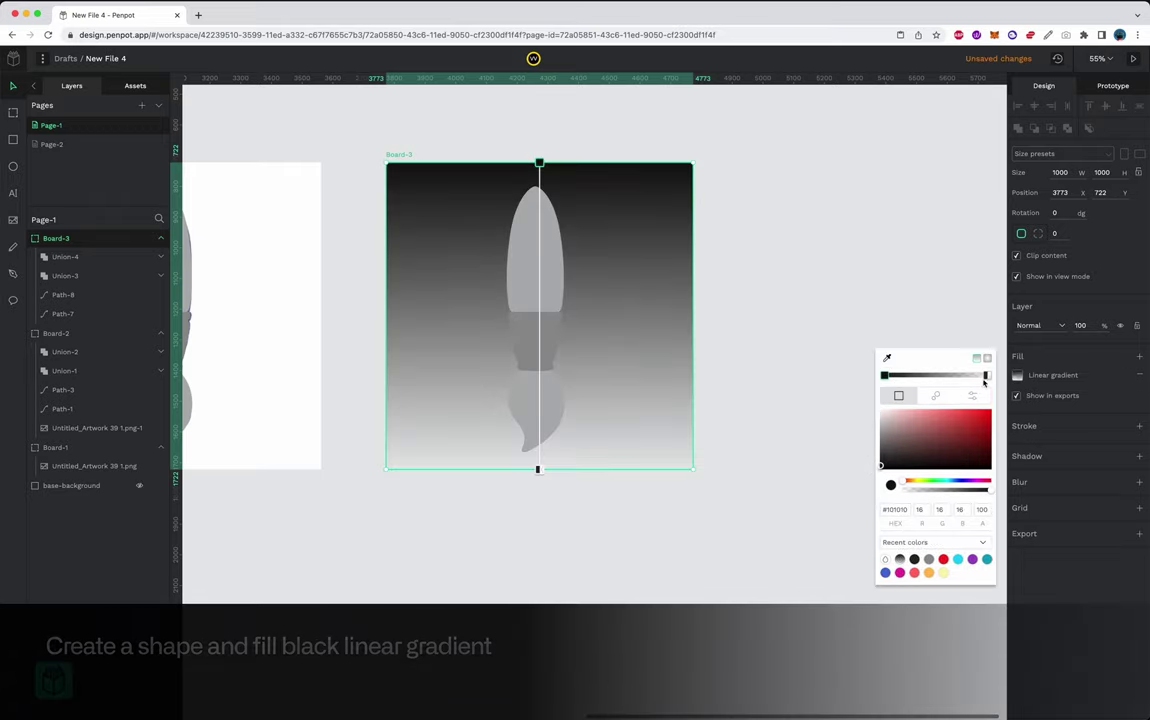
{"action": "left_click_drag", "start_coordinate": [924, 491], "coordinate": [1088, 487]}
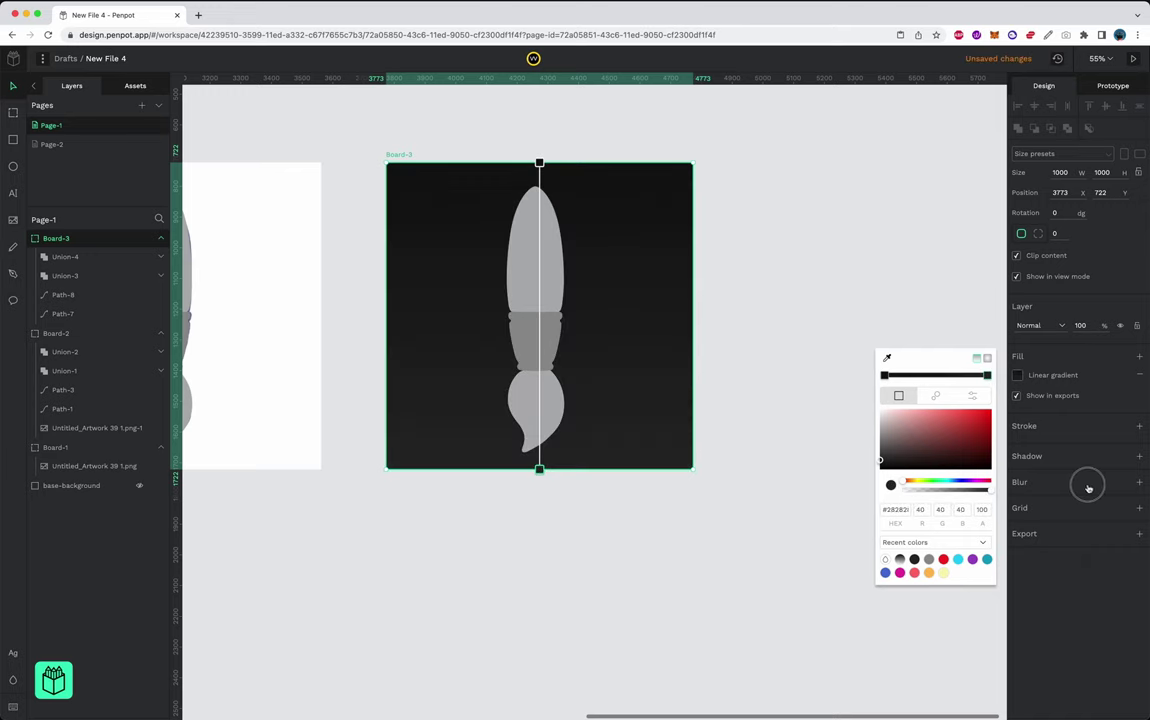
{"action": "left_click_drag", "start_coordinate": [882, 461], "coordinate": [879, 458]}
- Flatten the Union-3 brush tip into a single path
{"action": "left_click", "coordinate": [728, 301]}
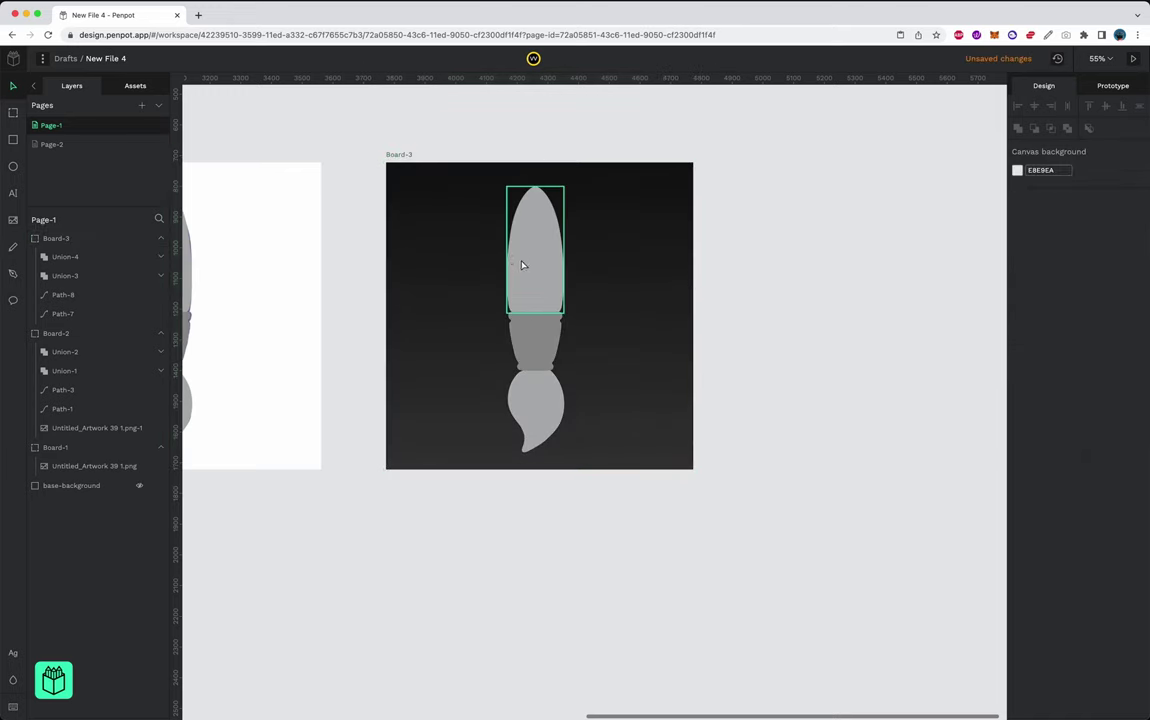
{"action": "scroll", "coordinate": [672, 148], "scroll_direction": "up", "scroll_amount": 3}
{"action": "right_click", "coordinate": [75, 270]}
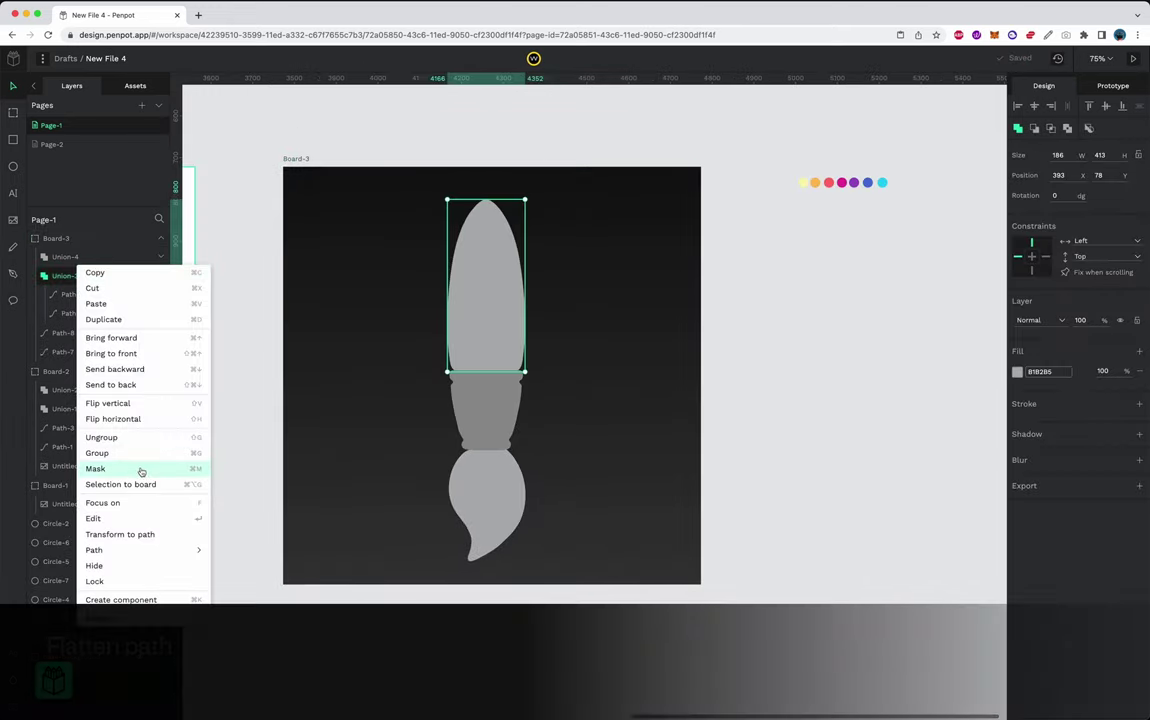
{"action": "left_click", "coordinate": [133, 533]}
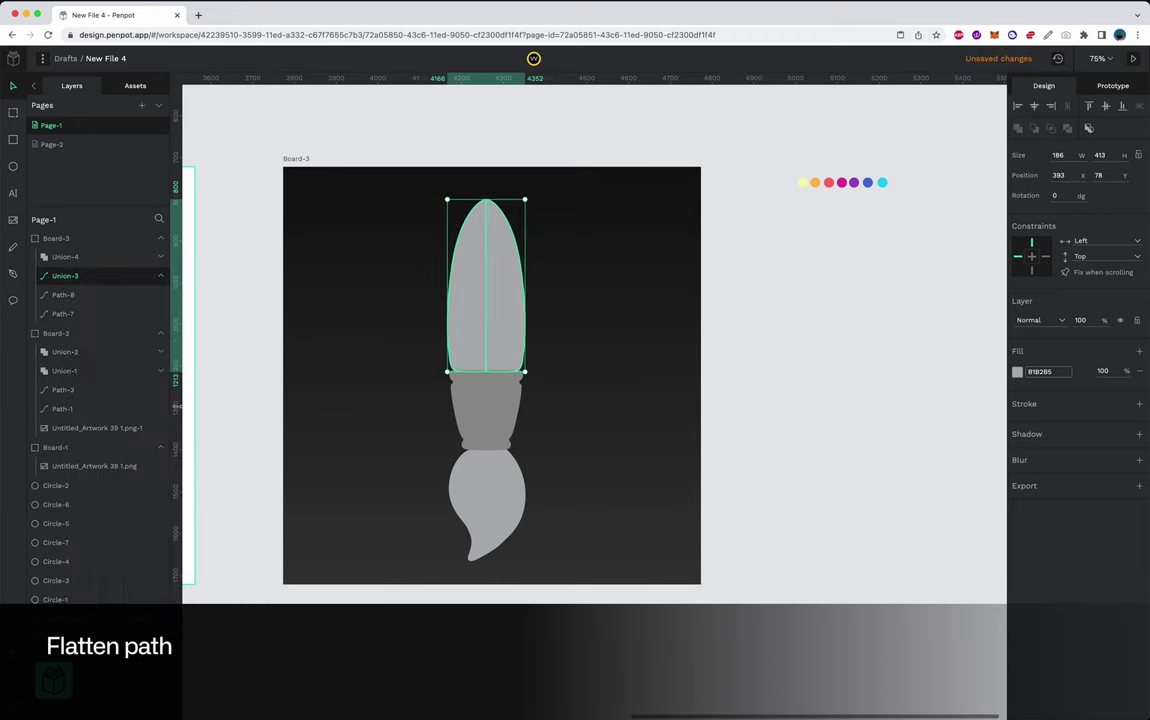
- Give the tip a blue linear gradient fill and delete the grey duplicate tip
{"action": "left_click", "coordinate": [1017, 372]}
{"action": "left_click", "coordinate": [903, 554]}
{"action": "left_click", "coordinate": [980, 353]}
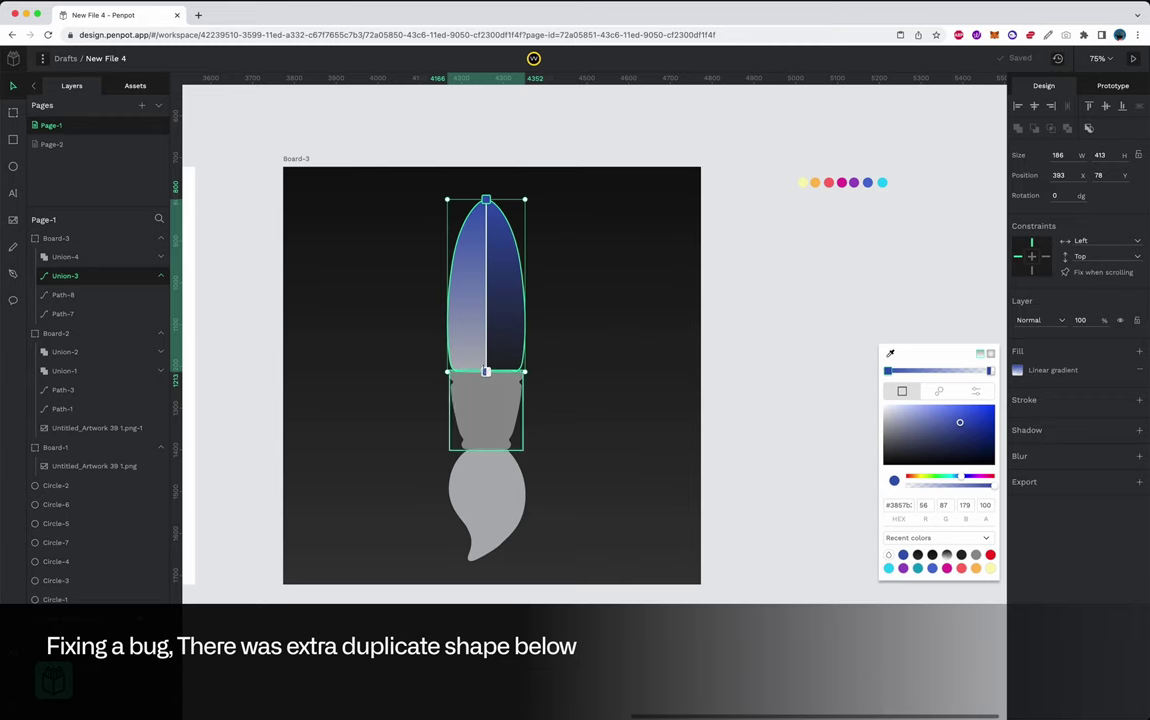
{"action": "left_click_drag", "start_coordinate": [508, 290], "coordinate": [636, 284]}
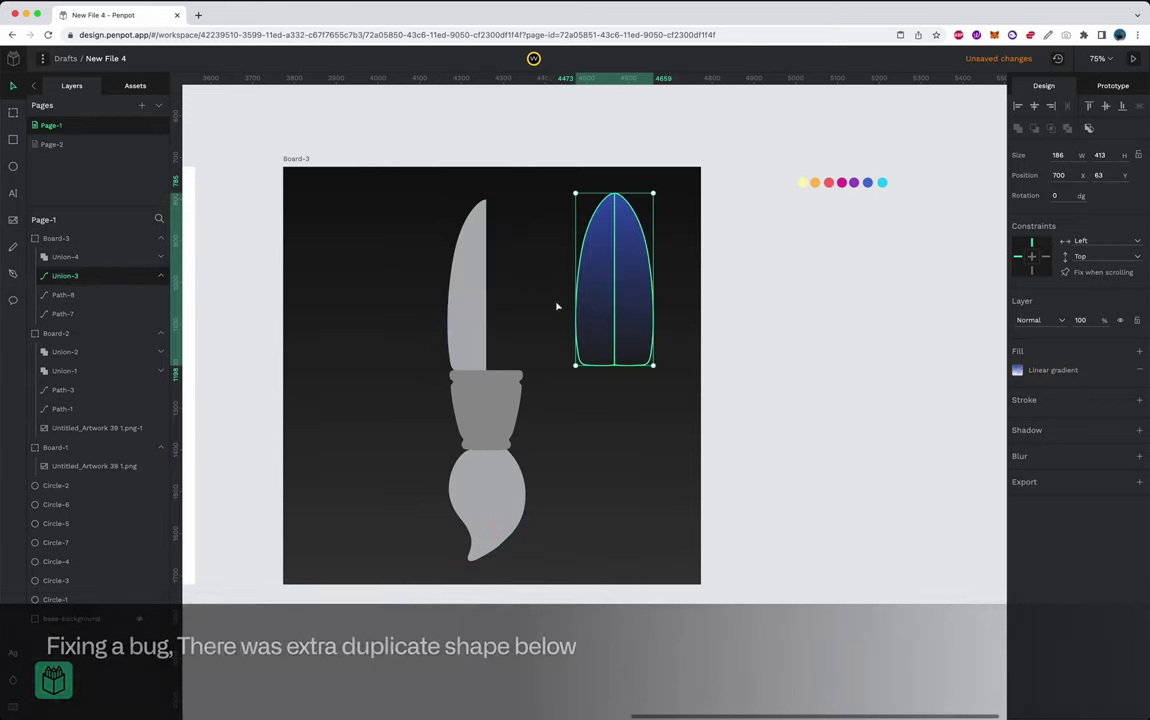
{"action": "mouse_move", "coordinate": [557, 306]}
{"action": "left_mouse_down"}
{"action": "mouse_move", "coordinate": [498, 295]}
{"action": "mouse_move", "coordinate": [596, 334]}
{"action": "mouse_move", "coordinate": [492, 234]}
{"action": "left_mouse_up"}
{"action": "left_click", "coordinate": [475, 290]}
{"action": "key", "text": "Delete"}
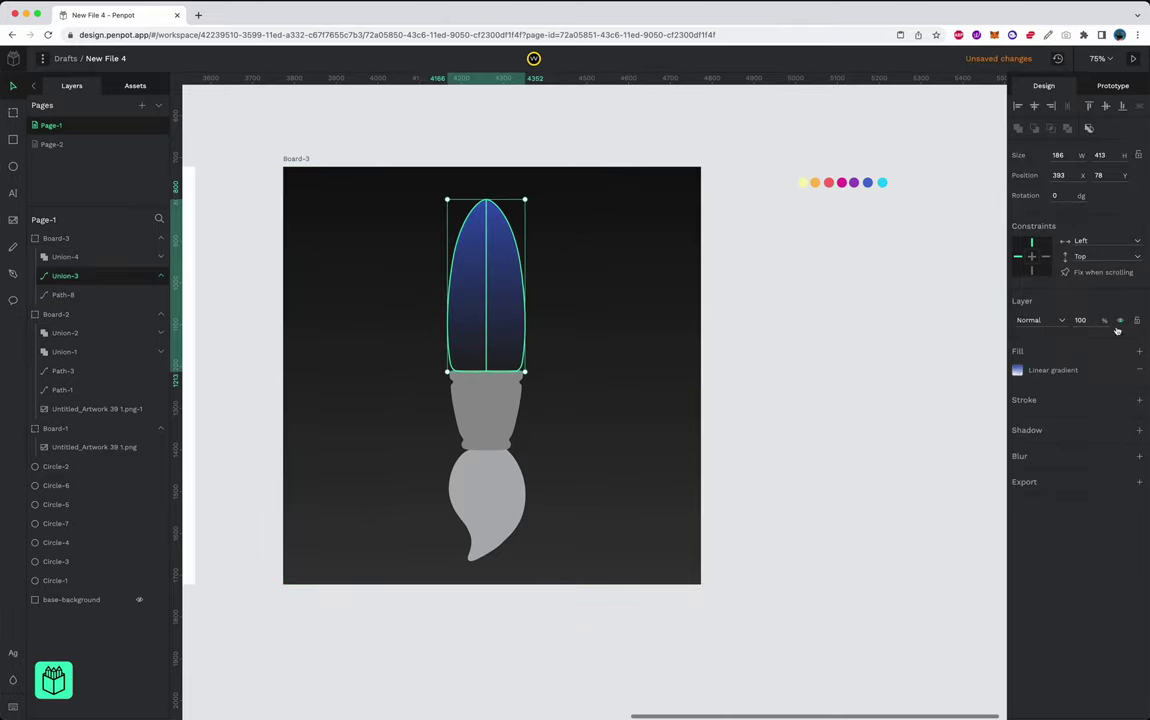
- Rename the tip layer to Top Part and duplicate it
{"action": "left_click", "coordinate": [1017, 370]}
{"action": "key", "text": "Escape"}
{"action": "scroll", "coordinate": [466, 220], "scroll_direction": "up", "scroll_amount": 2}
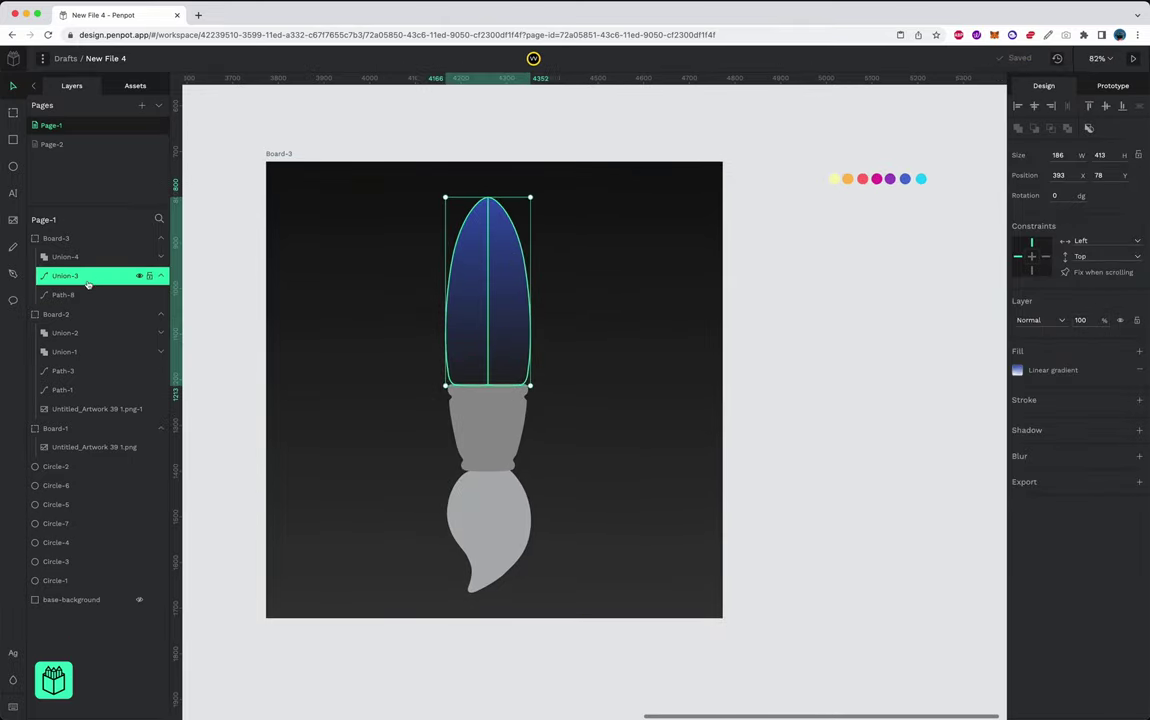
{"action": "left_click", "coordinate": [93, 275]}
{"action": "type", "text": "TopPart"}
{"action": "key", "text": "Return"}
{"action": "key", "text": "ctrl+d"}
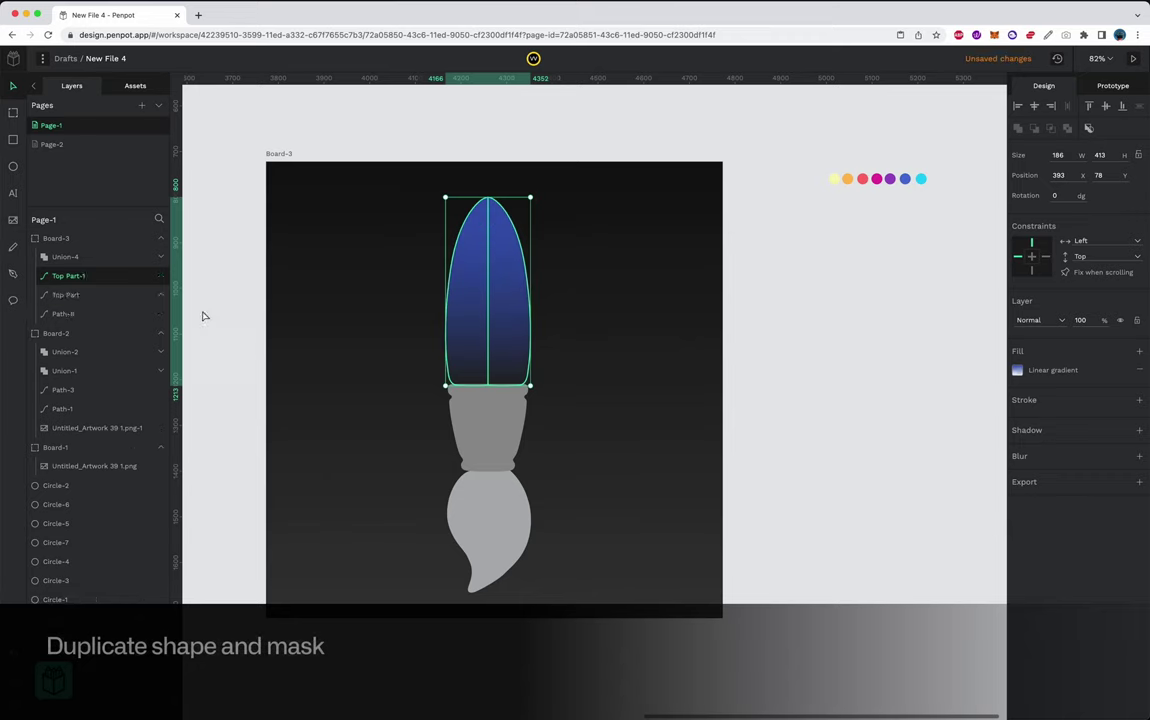
- Mask the two Top Part copies into a group and make a gradient stop transparent
{"action": "right_click", "coordinate": [447, 269]}
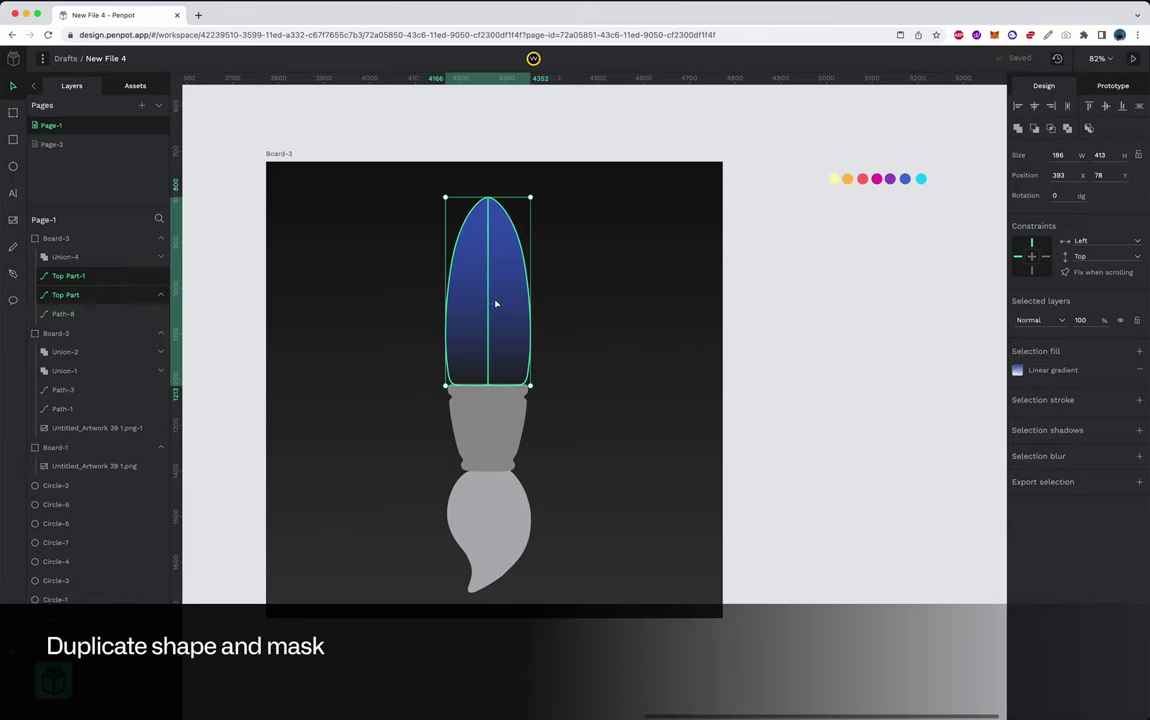
{"action": "right_click", "coordinate": [490, 284]}
{"action": "left_click", "coordinate": [507, 486]}
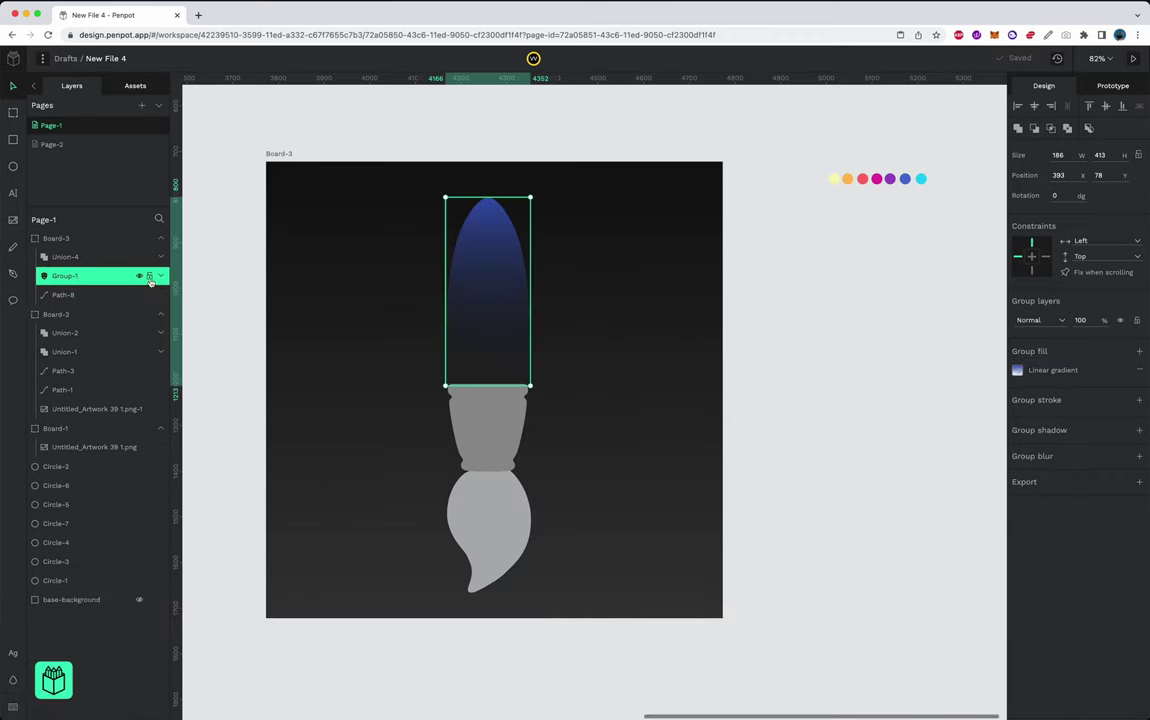
{"action": "key", "text": "ctrl+z"}
{"action": "left_click", "coordinate": [1017, 367]}
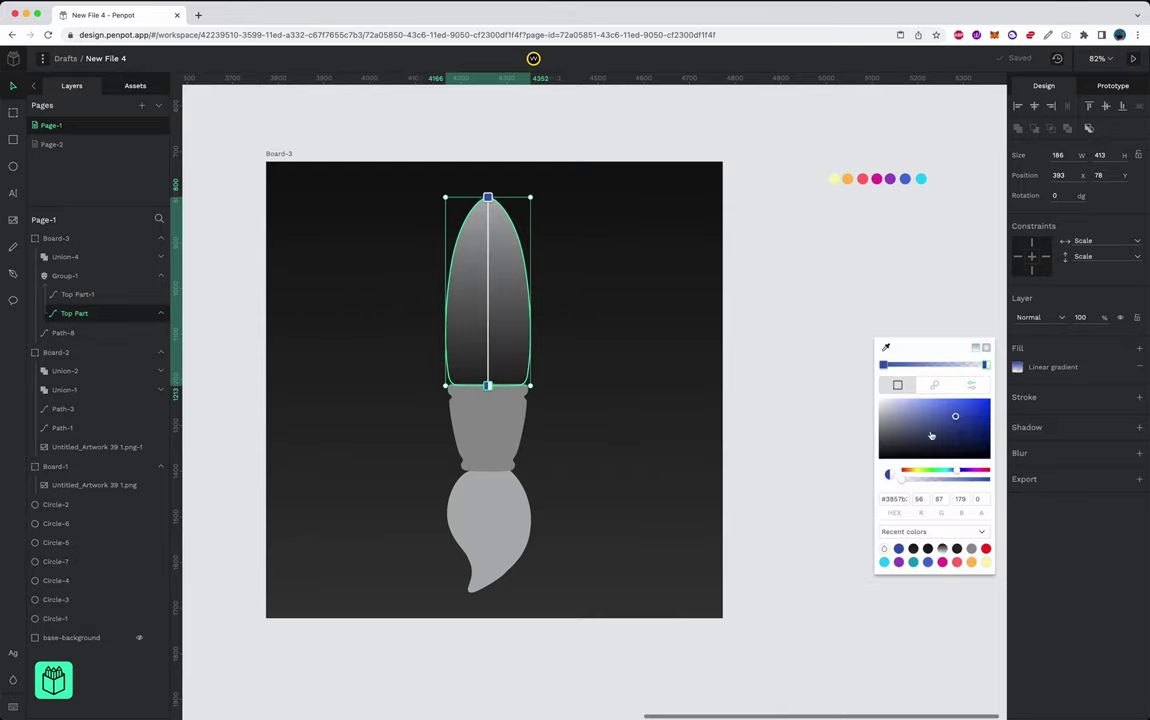
{"action": "left_click", "coordinate": [985, 480]}
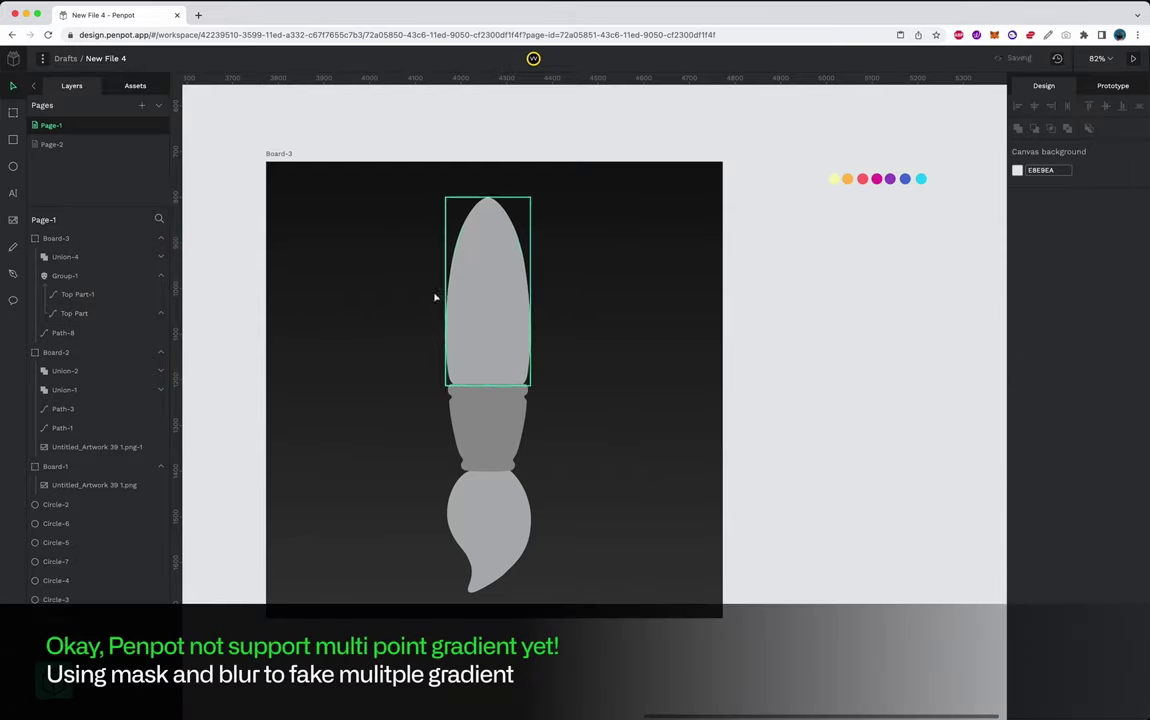
- Recolour the top copy cyan by sampling the colour dots on the canvas
{"action": "left_click", "coordinate": [503, 281]}
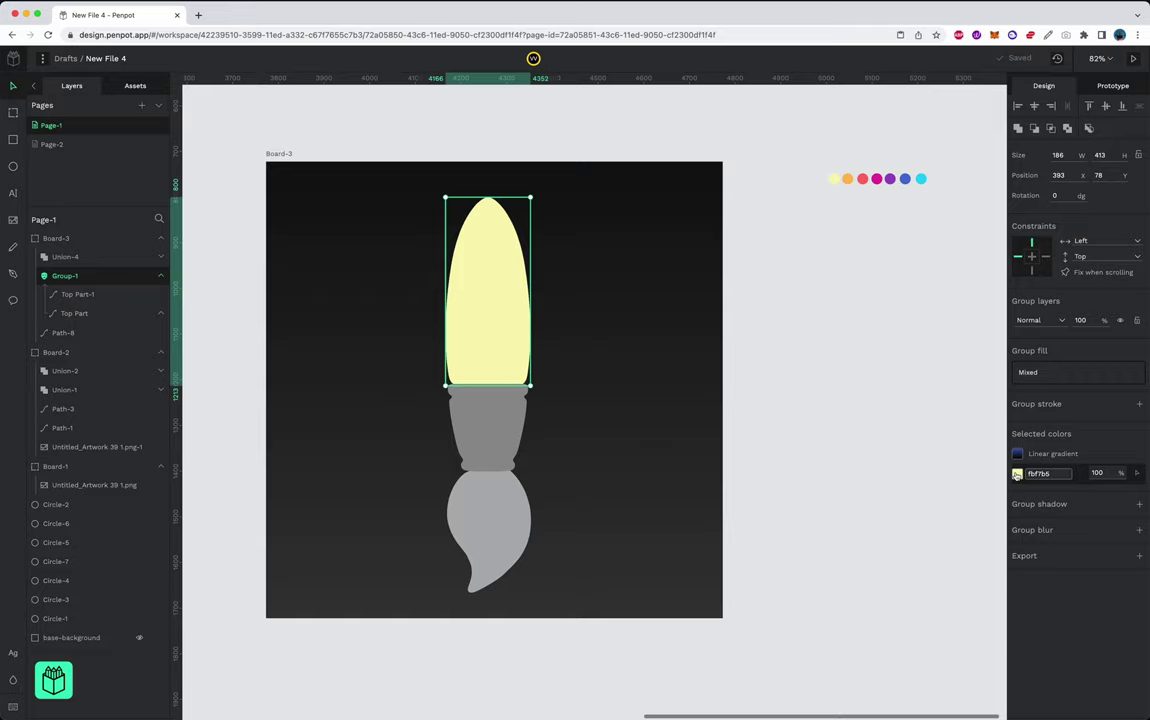
{"action": "left_click", "coordinate": [1019, 473]}
{"action": "left_click", "coordinate": [921, 179]}
{"action": "left_click", "coordinate": [834, 326]}
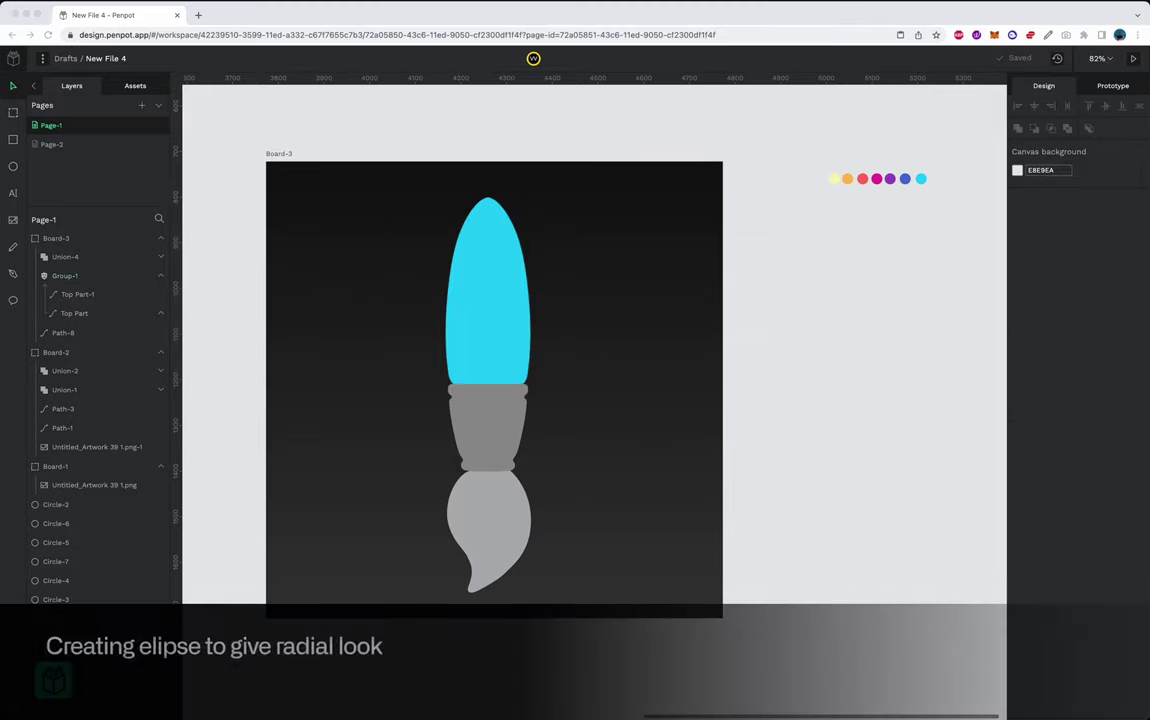
- Draw an ellipse over the tip and make blue, purple and magenta copies
{"action": "key", "text": "e"}
{"action": "mouse_move", "coordinate": [434, 206]}
{"action": "left_mouse_down"}
{"action": "mouse_move", "coordinate": [528, 366]}
{"action": "mouse_move", "coordinate": [488, 300]}
{"action": "mouse_move", "coordinate": [488, 250]}
{"action": "mouse_move", "coordinate": [483, 352]}
{"action": "mouse_move", "coordinate": [483, 244]}
{"action": "left_mouse_up"}
{"action": "left_click", "coordinate": [1017, 369]}
{"action": "left_click", "coordinate": [905, 179]}
{"action": "key", "text": "ctrl+d"}
{"action": "left_click", "coordinate": [890, 179]}
{"action": "left_click", "coordinate": [1017, 369]}
{"action": "left_click", "coordinate": [877, 179]}
- Add red and orange ellipse copies to complete the rainbow circles
{"action": "key", "text": "ctrl+d"}
{"action": "left_click", "coordinate": [862, 179]}
{"action": "left_click", "coordinate": [1017, 369]}
{"action": "key", "text": "ctrl+d"}
{"action": "left_click", "coordinate": [1017, 369]}
{"action": "left_click", "coordinate": [848, 179]}
{"action": "key", "text": "ctrl+d"}
- Group the rainbow circles and give the group a blur of 32
{"action": "left_click", "coordinate": [834, 179]}
{"action": "key", "text": "ctrl+g"}
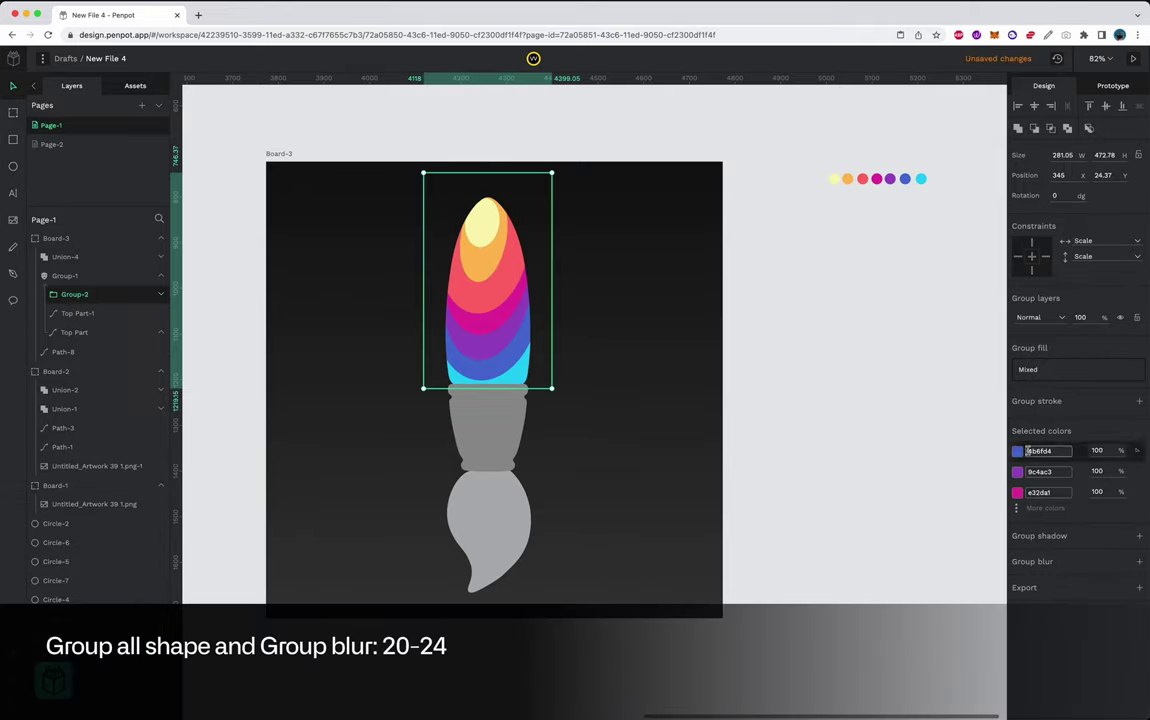
{"action": "type", "text": "32"}
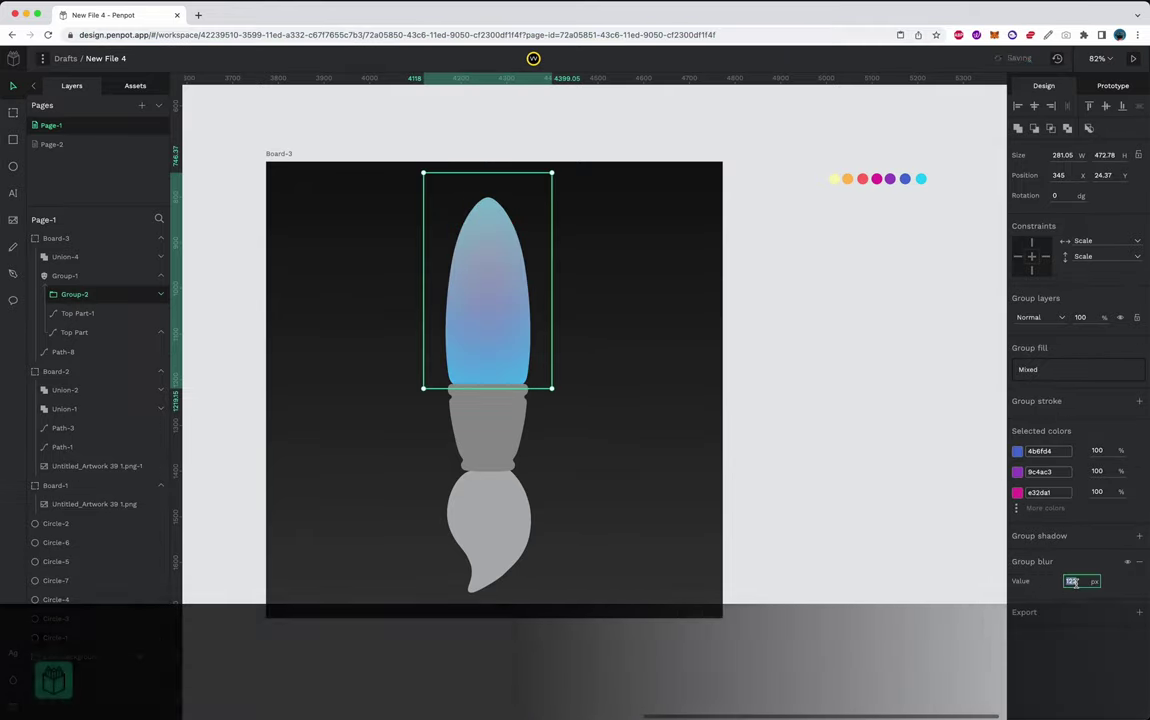
{"action": "left_click", "coordinate": [693, 349]}
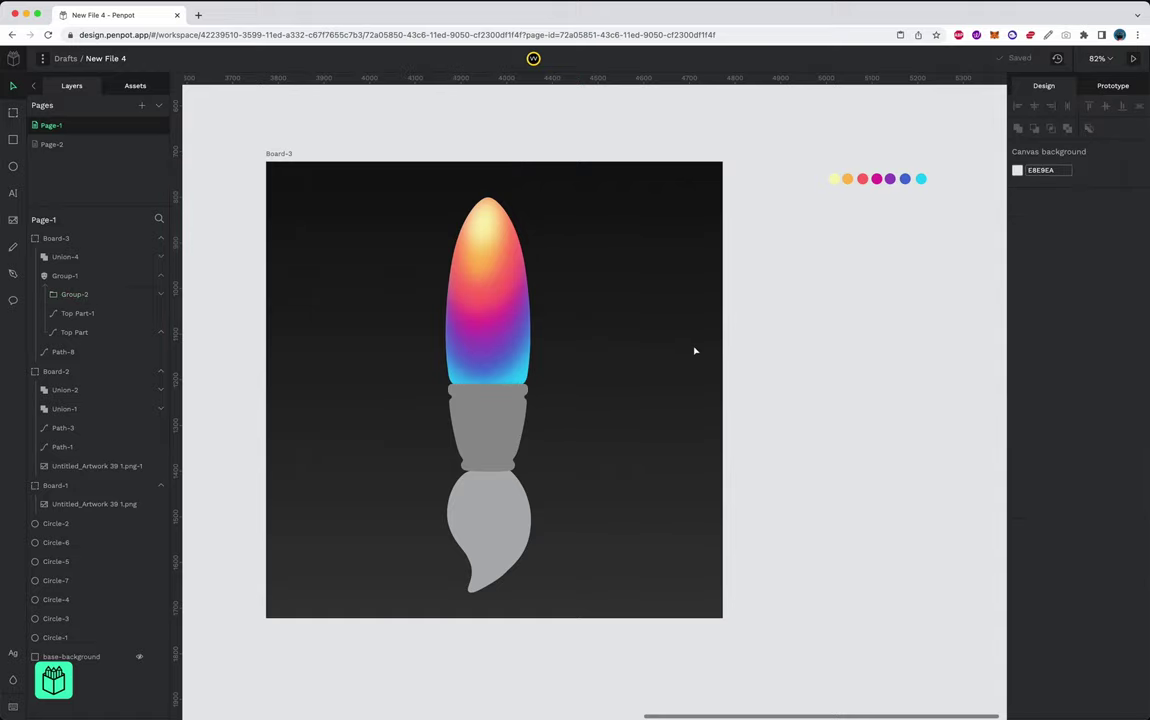
{"action": "double_click", "coordinate": [506, 375]}
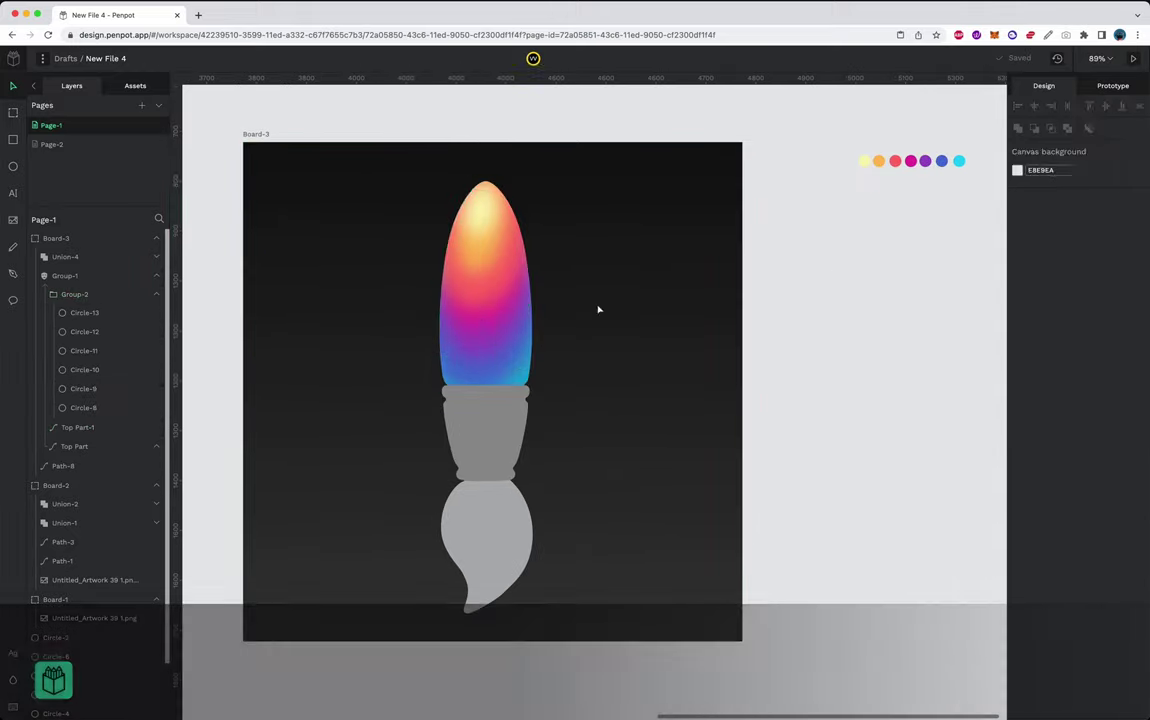
- Give the rainbow tip group a pale yellow ffefb4 inner highlight and a 53% black inner shadow
{"action": "left_click", "coordinate": [158, 290]}
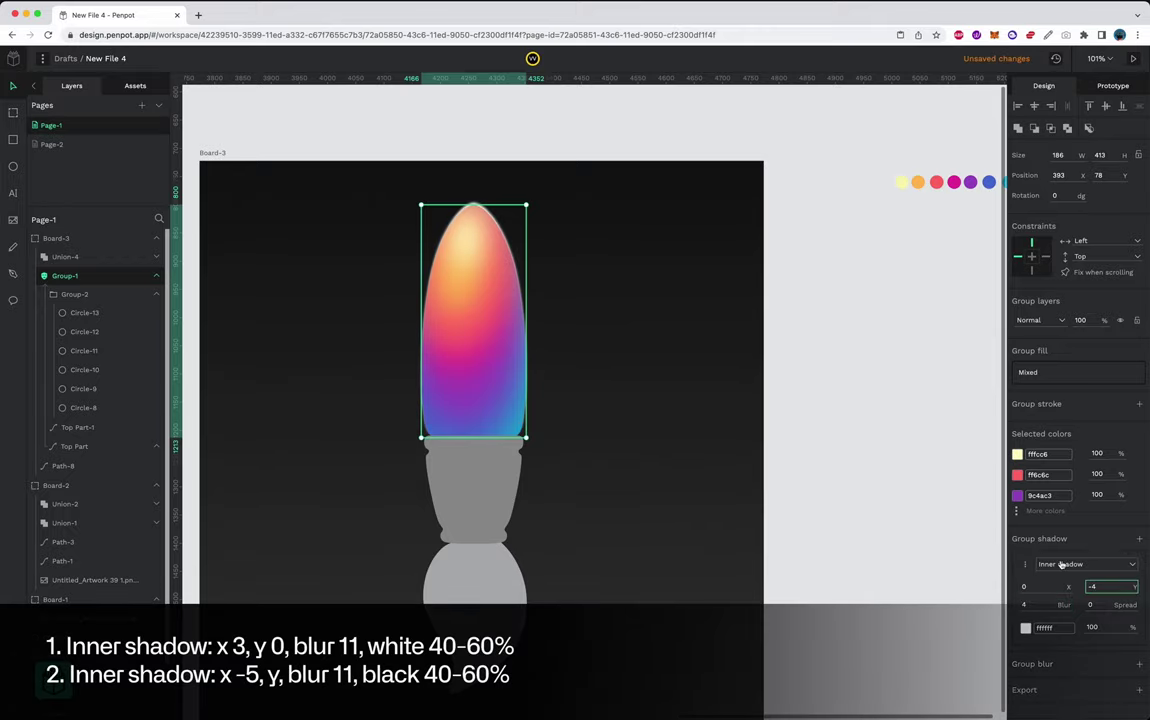
{"action": "scroll", "coordinate": [497, 260], "scroll_direction": "up", "scroll_amount": 5}
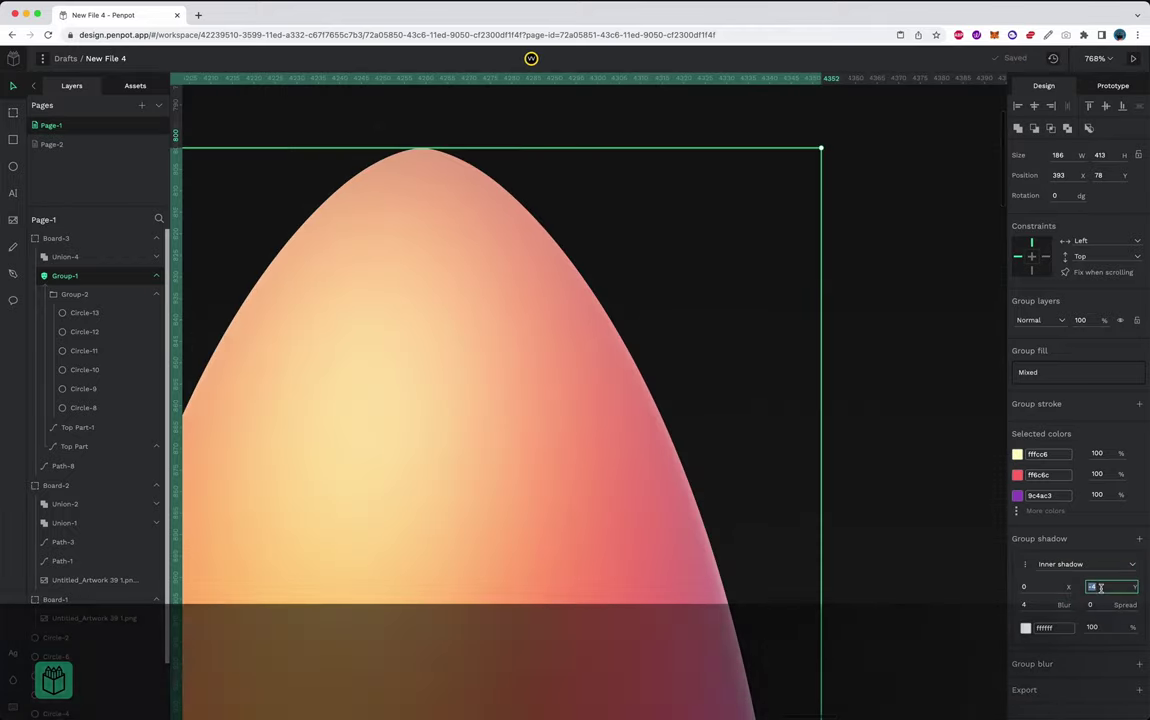
{"action": "scroll", "coordinate": [801, 535], "scroll_direction": "down", "scroll_amount": 5}
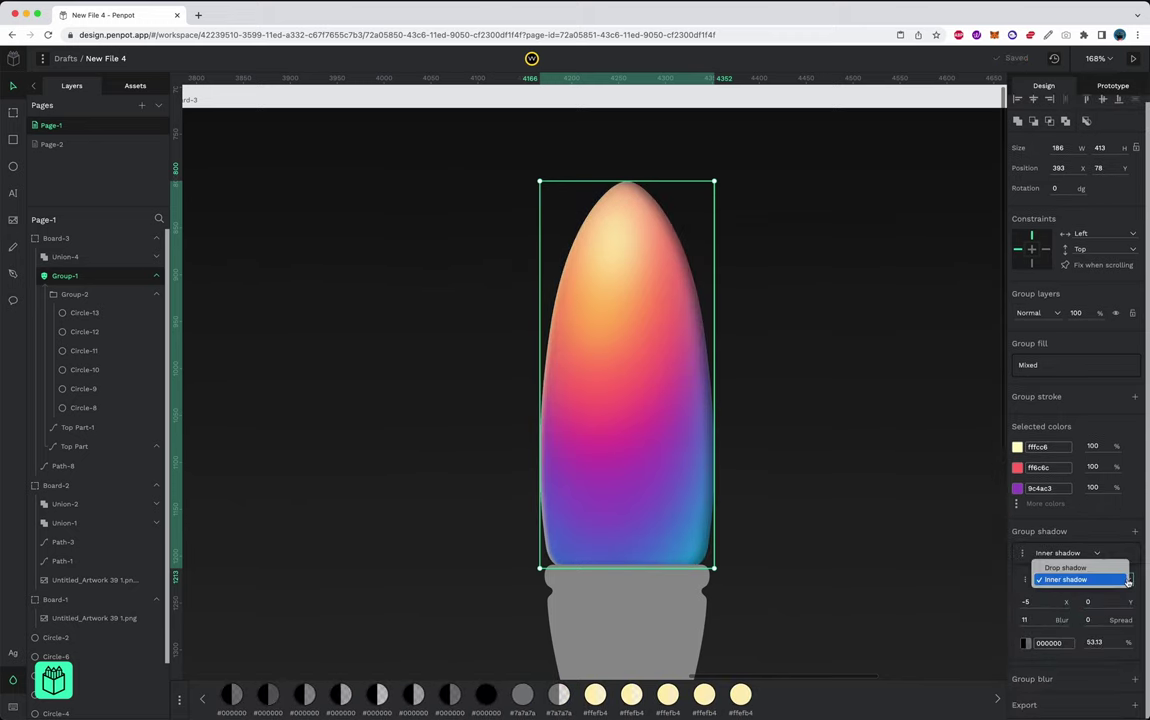
{"action": "left_click", "coordinate": [914, 458]}
{"action": "scroll", "coordinate": [914, 458], "scroll_direction": "down", "scroll_amount": 5}
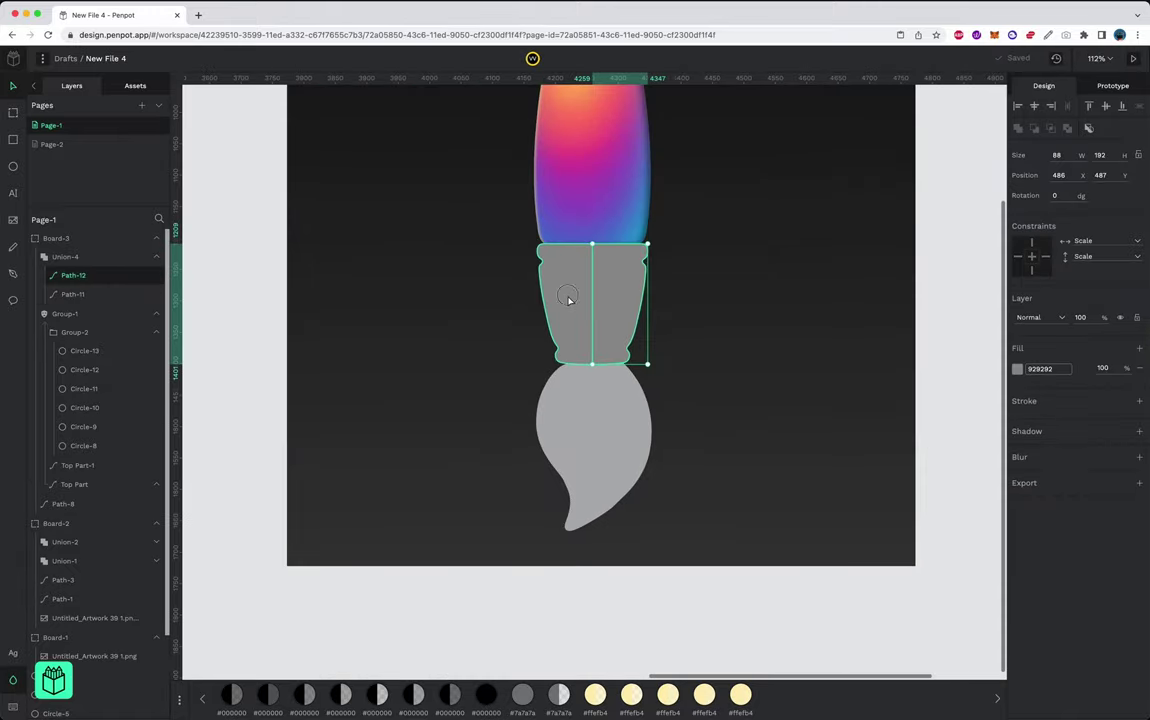
- Flatten the Union-4 ferrule, mask its copies, and name the group Metal
{"action": "left_click", "coordinate": [100, 257]}
{"action": "right_click", "coordinate": [102, 257]}
{"action": "left_click", "coordinate": [330, 595]}
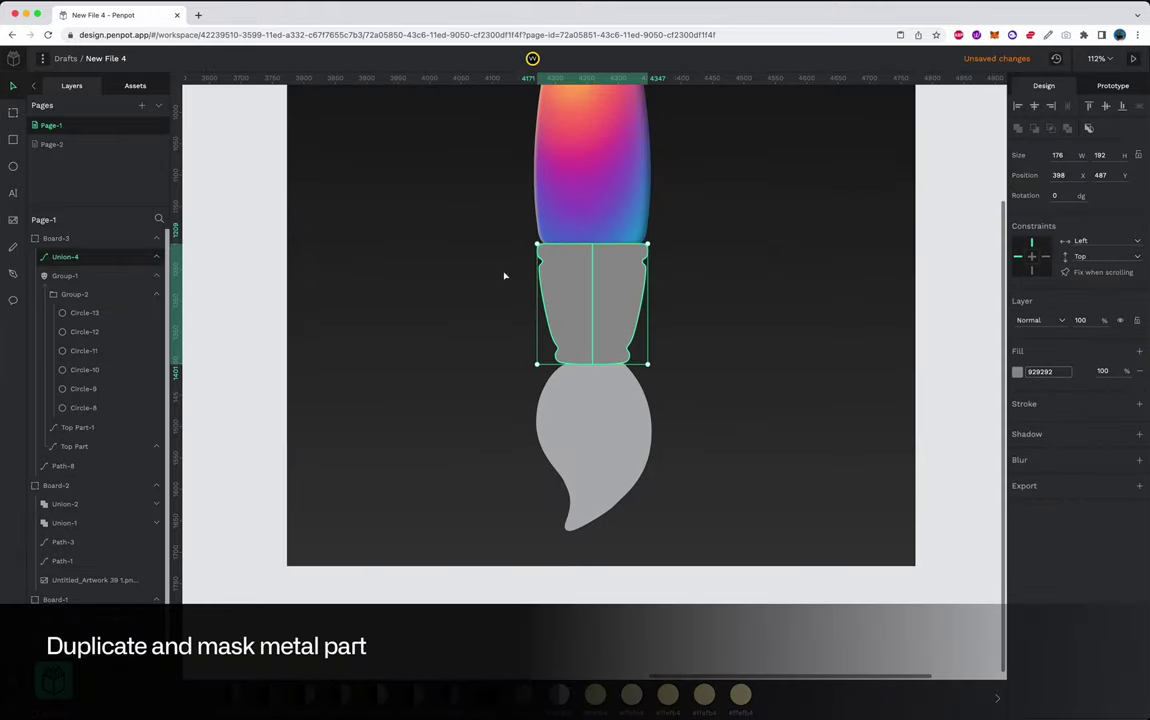
{"action": "key", "text": "ctrl+m"}
{"action": "double_click", "coordinate": [65, 257]}
{"action": "type", "text": "Metal"}
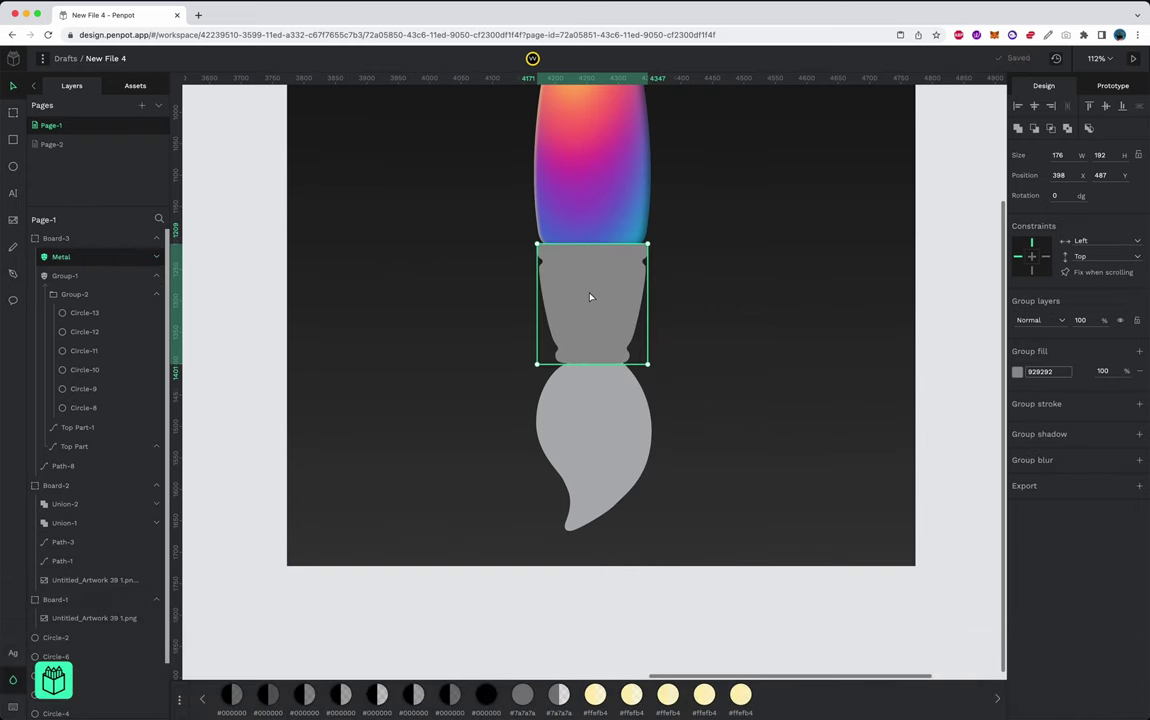
- Give Union-5 inside the Metal group a light linear gradient fill
{"action": "double_click", "coordinate": [590, 297]}
{"action": "left_click", "coordinate": [1018, 371]}
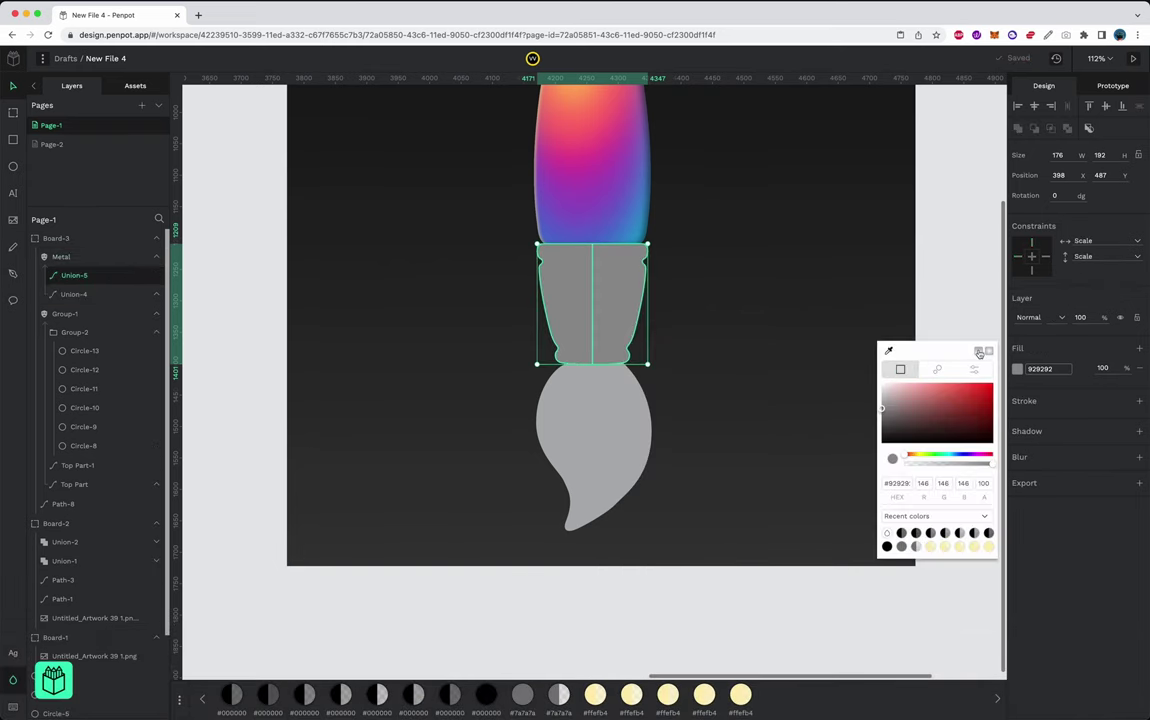
{"action": "left_click", "coordinate": [980, 353]}
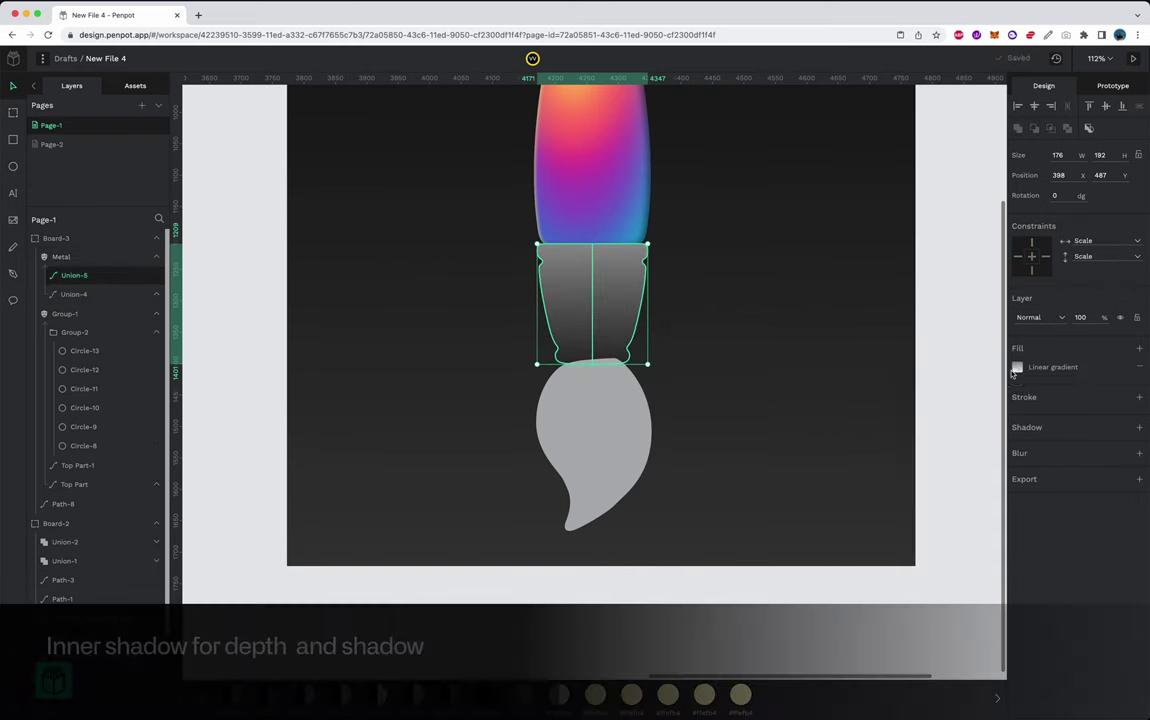
{"action": "left_click", "coordinate": [1017, 368]}
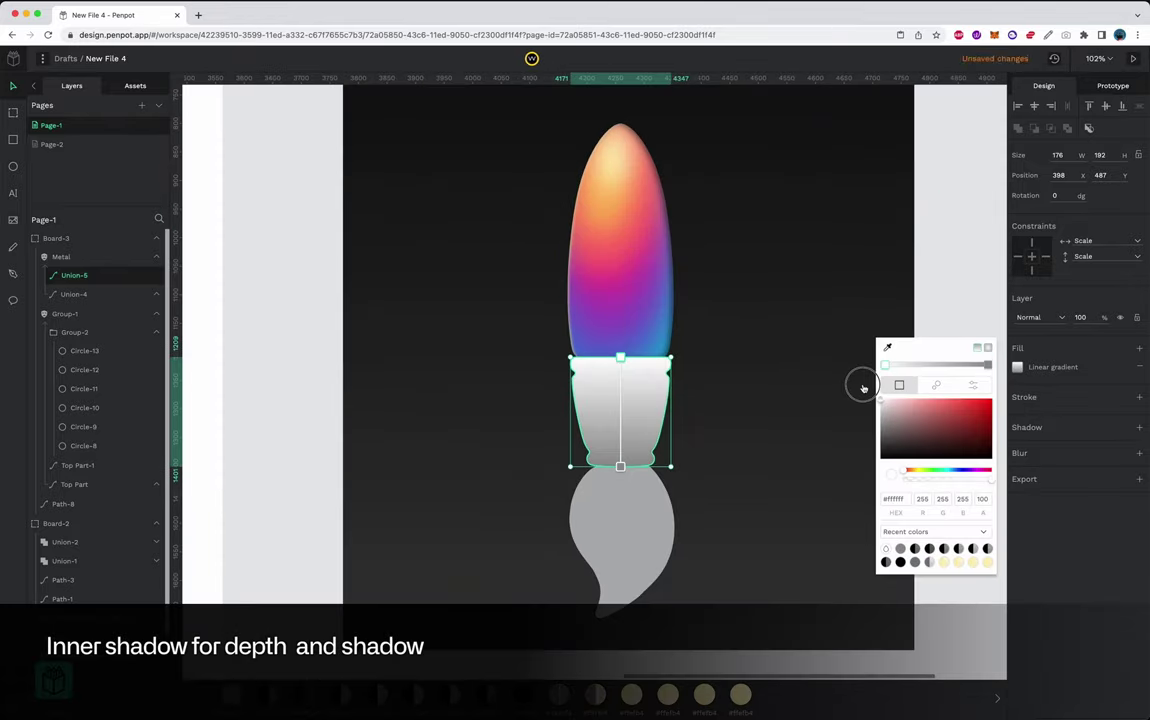
{"action": "left_click", "coordinate": [1139, 427]}
- Add a first 707070 inner shadow to the ferrule and adjust its offset
{"action": "left_click", "coordinate": [1085, 452]}
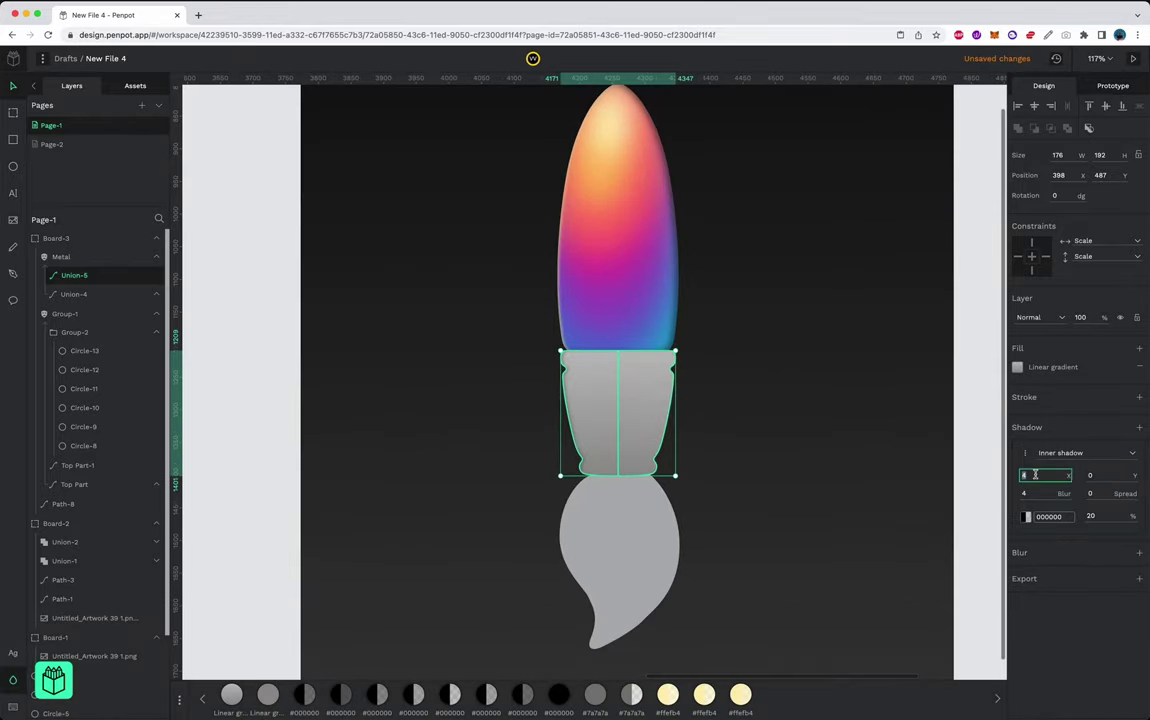
{"action": "type", "text": "7"}
{"action": "left_click", "coordinate": [1027, 516]}
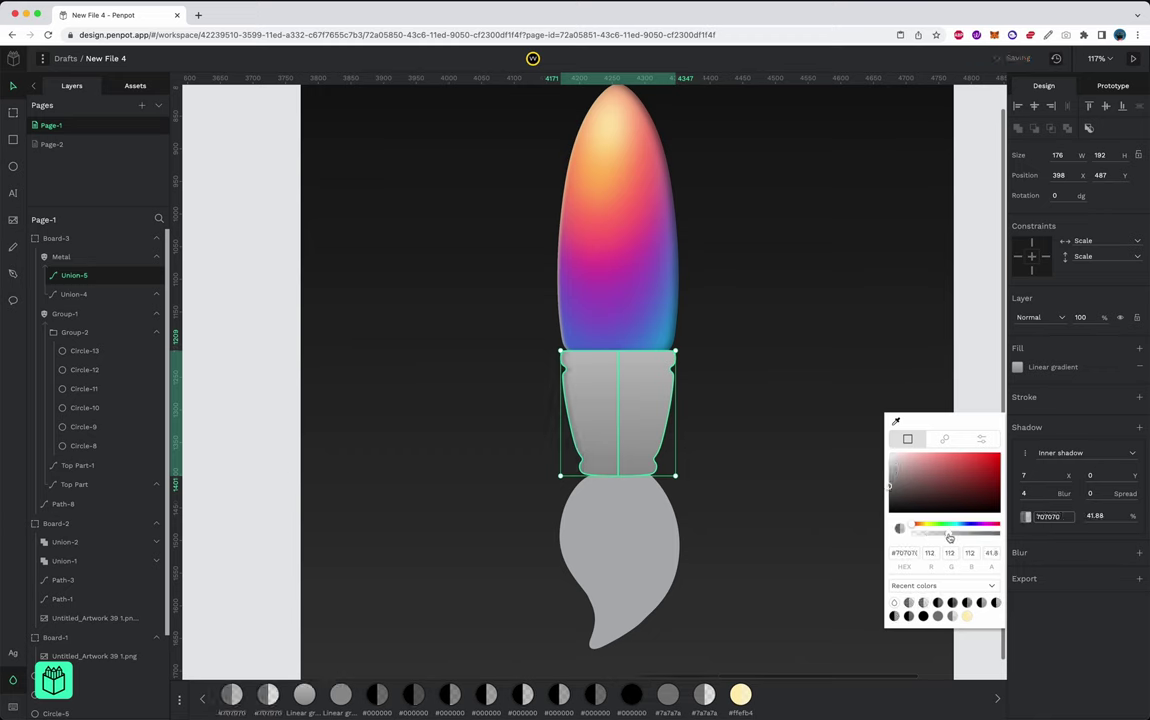
{"action": "left_click", "coordinate": [1019, 368]}
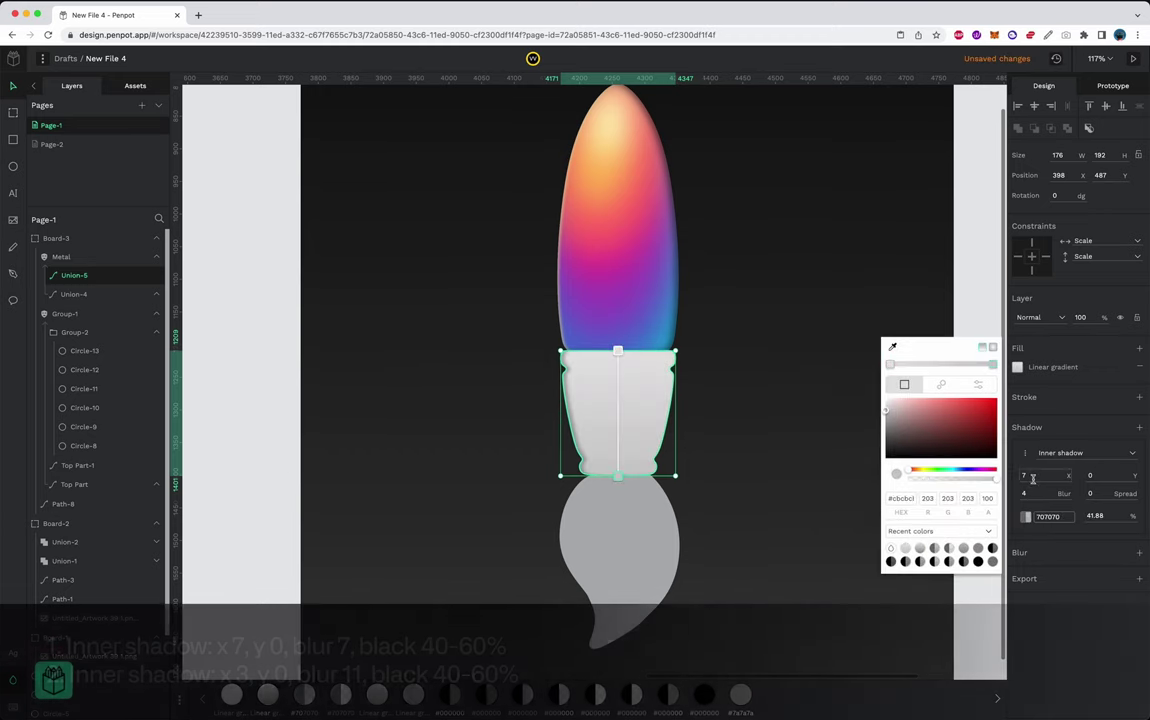
{"action": "left_click", "coordinate": [1042, 476]}
{"action": "right_click", "coordinate": [1026, 454]}
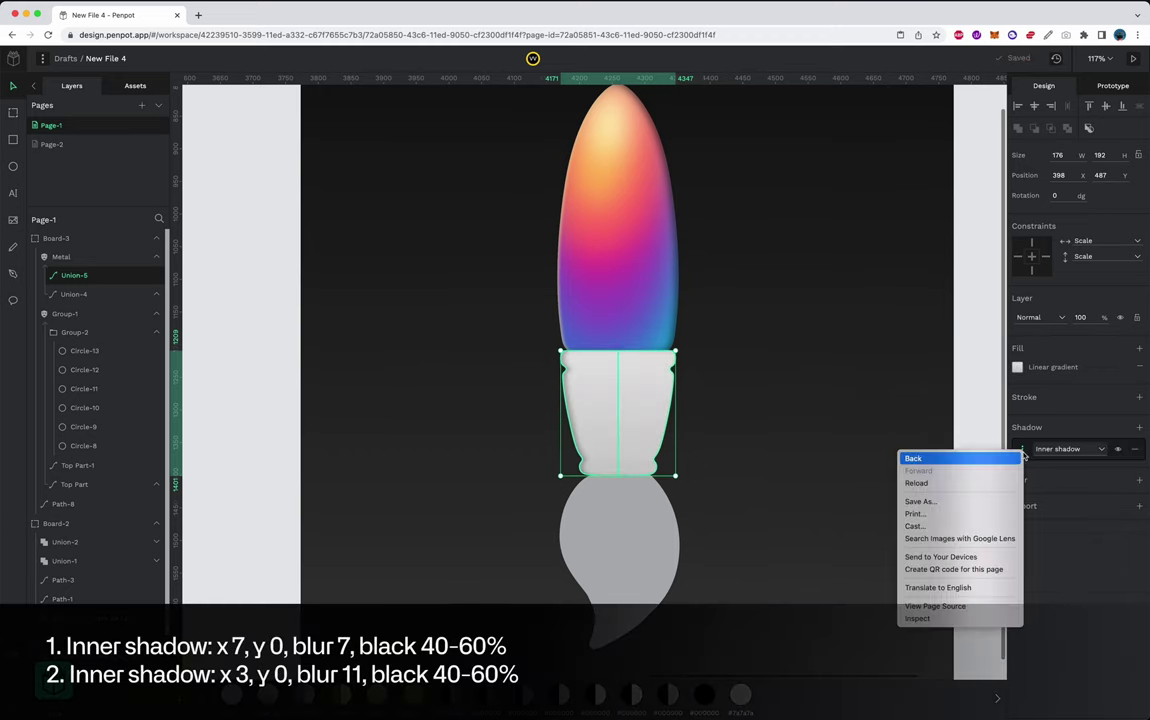
{"action": "left_click", "coordinate": [1022, 453]}
- Add a second black inner shadow to the ferrule at offset x -9, y 8
{"action": "left_click", "coordinate": [1139, 427]}
{"action": "left_click", "coordinate": [1065, 475]}
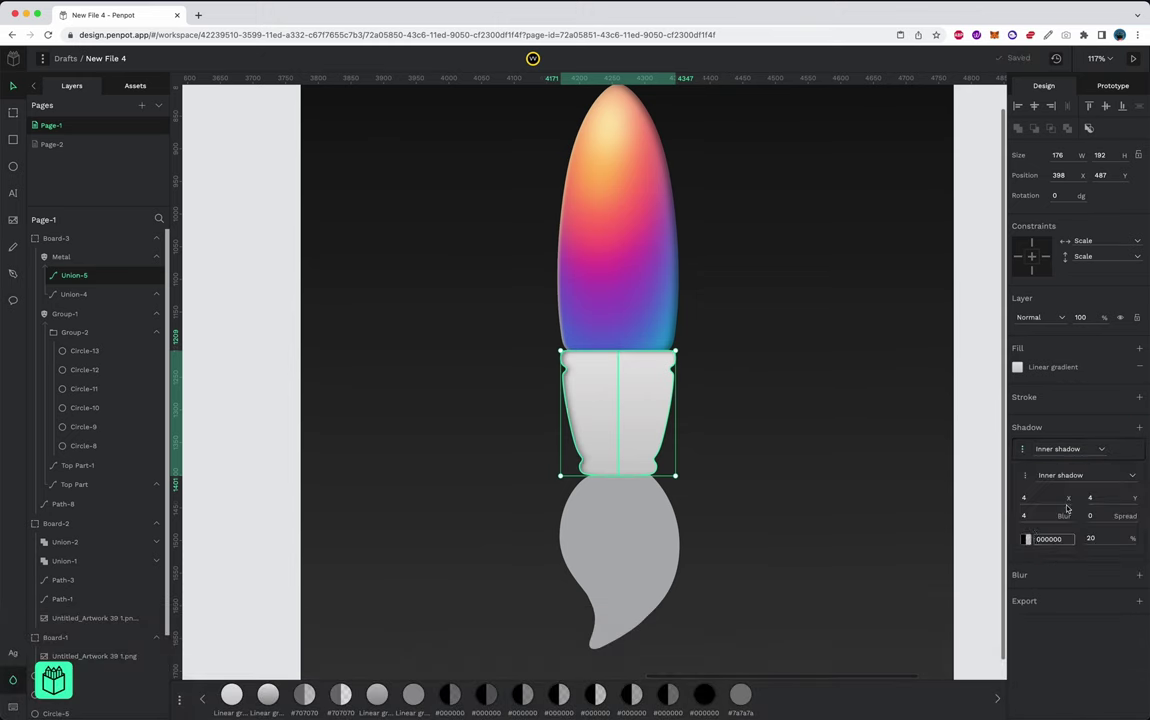
{"action": "left_click", "coordinate": [1026, 539]}
{"action": "left_click", "coordinate": [1042, 497]}
{"action": "type", "text": "-9"}
{"action": "key", "text": "Tab"}
{"action": "type", "text": "8"}
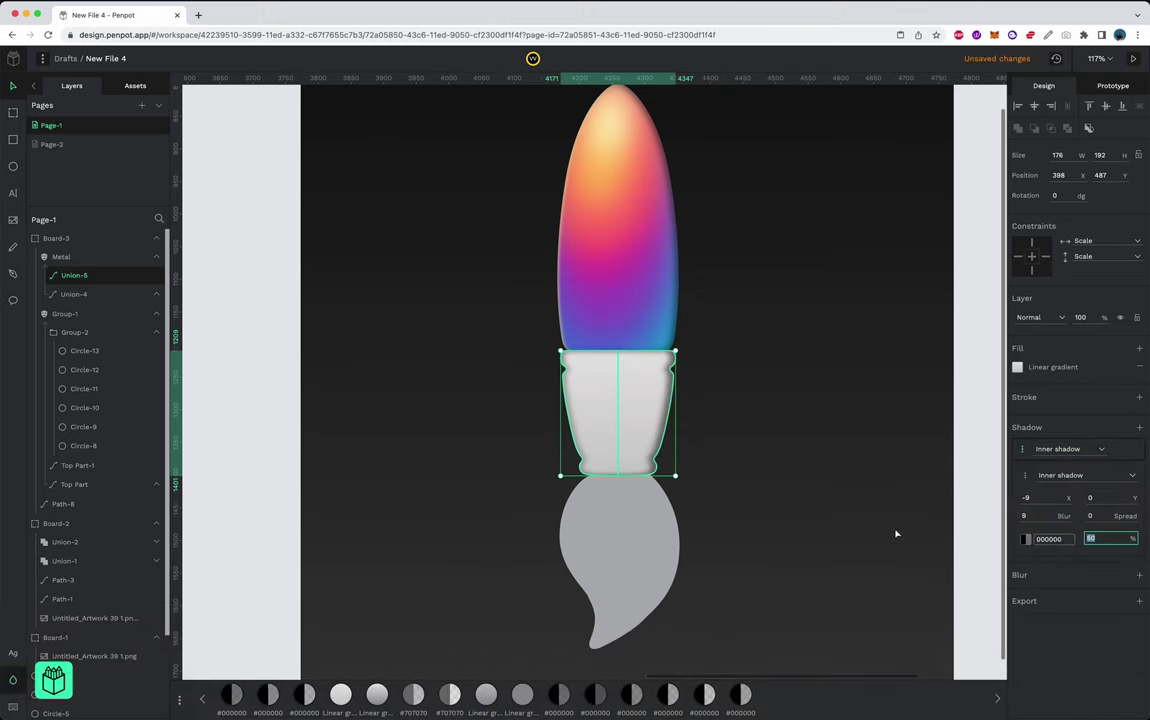
- Select the whole Metal group and zoom in on the ferrule
{"action": "left_click", "coordinate": [970, 527]}
{"action": "scroll", "coordinate": [606, 385], "scroll_direction": "down", "scroll_amount": 1}
{"action": "scroll", "coordinate": [606, 385], "scroll_direction": "right", "scroll_amount": 1}
{"action": "left_click", "coordinate": [606, 385]}
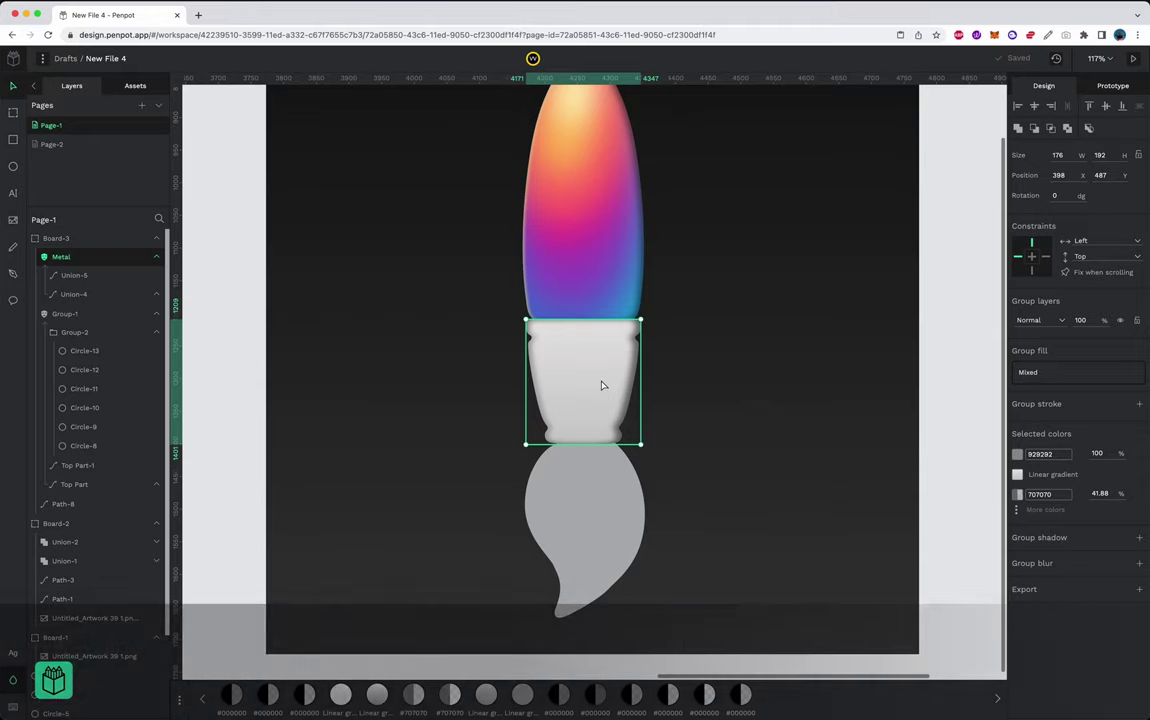
{"action": "key", "text": "shift+2"}
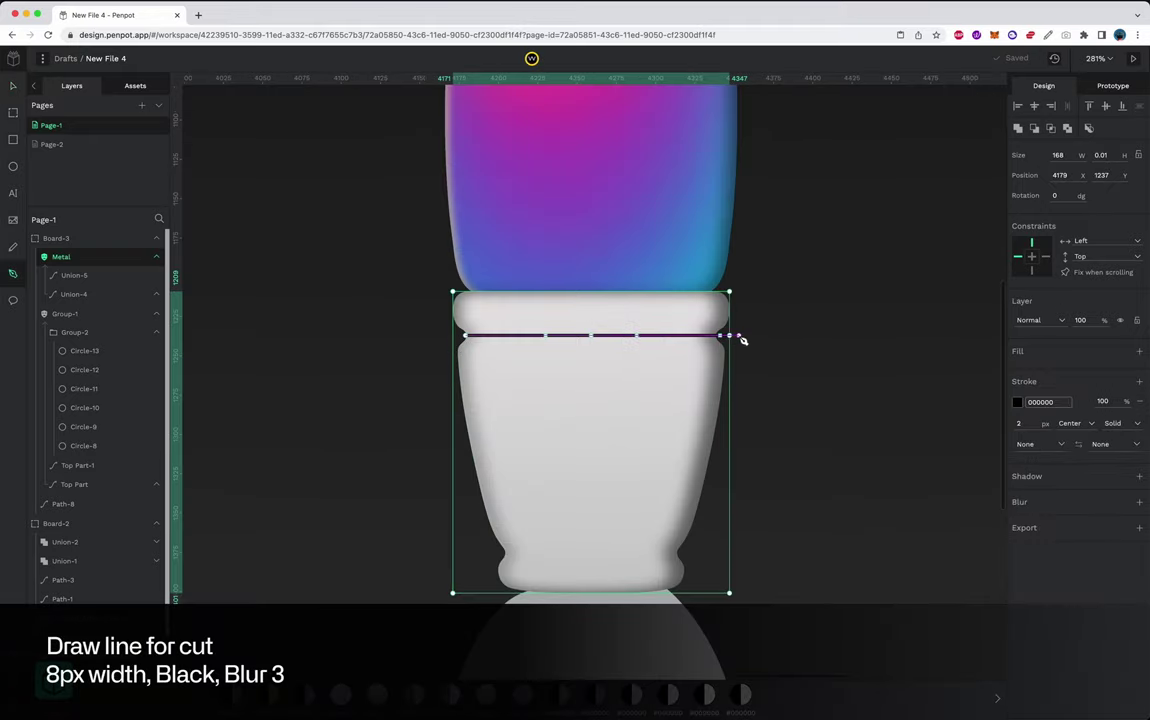
- Give the groove line across the ferrule an 8 px black stroke and blur 3
{"action": "key", "text": "Return"}
{"action": "scroll", "coordinate": [561, 313], "scroll_direction": "up", "scroll_amount": 2}
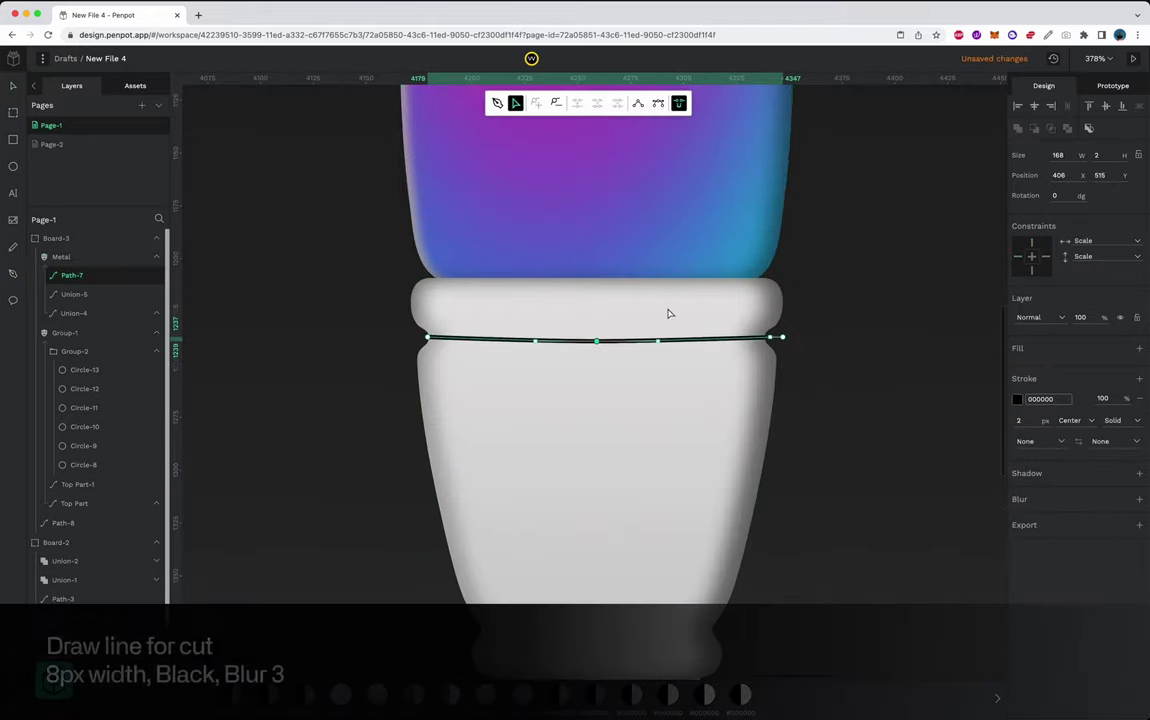
{"action": "left_click", "coordinate": [1030, 420]}
{"action": "type", "text": "8"}
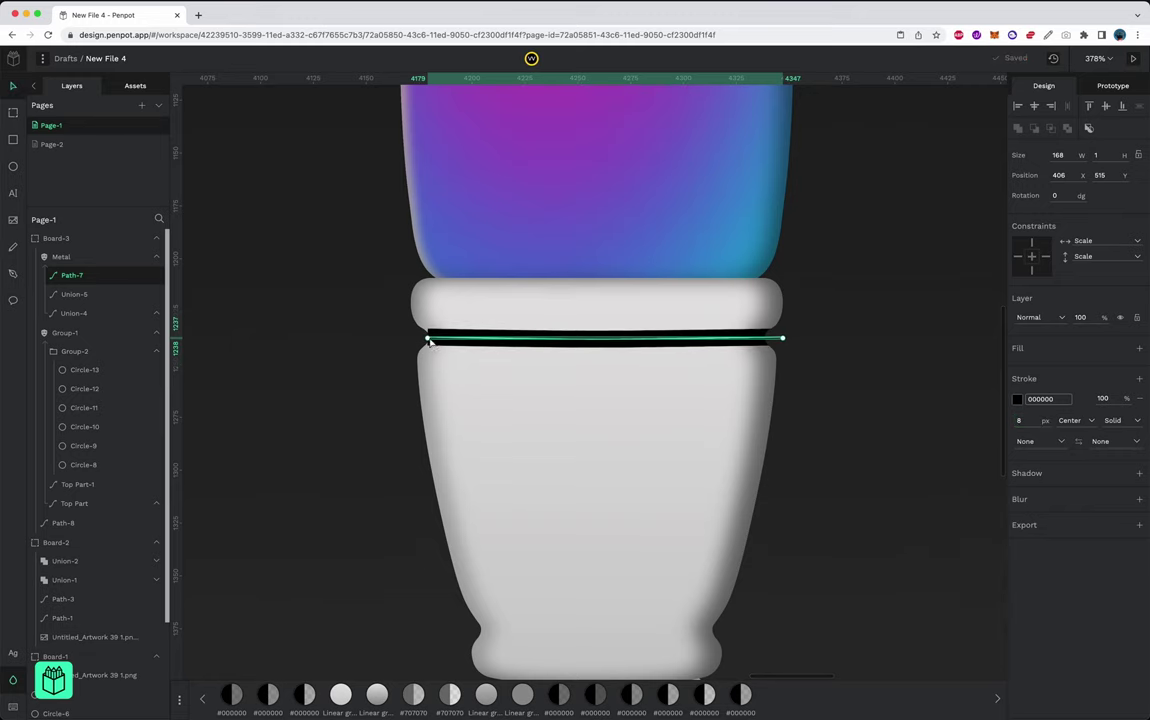
{"action": "left_click", "coordinate": [1139, 499]}
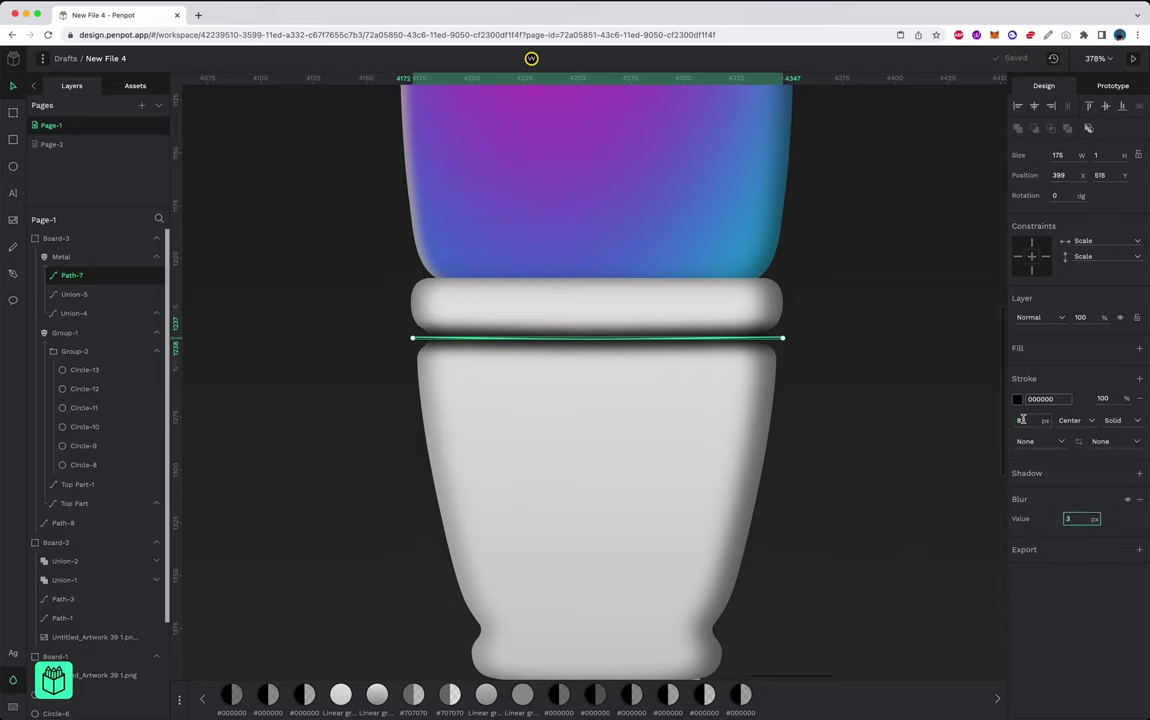
{"action": "type", "text": "10"}
{"action": "scroll", "coordinate": [865, 420], "scroll_direction": "down", "scroll_amount": 2}
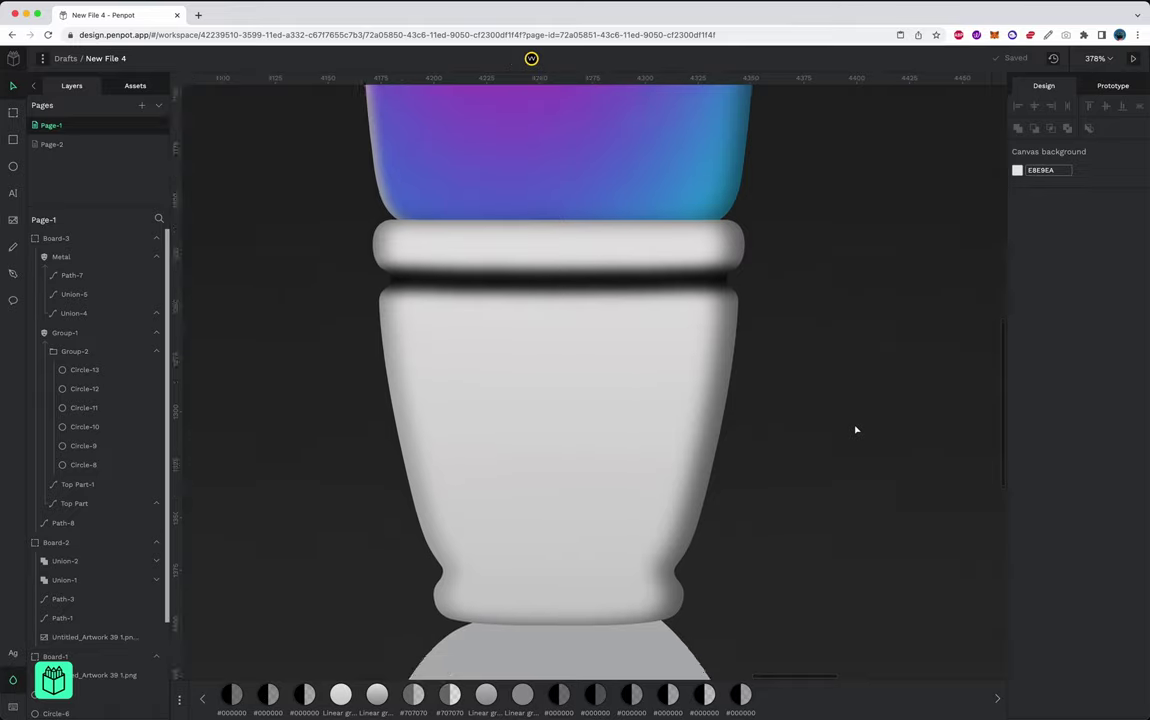
- Duplicate the groove line as a white copy with blur 1
{"action": "key", "text": "ctrl+d"}
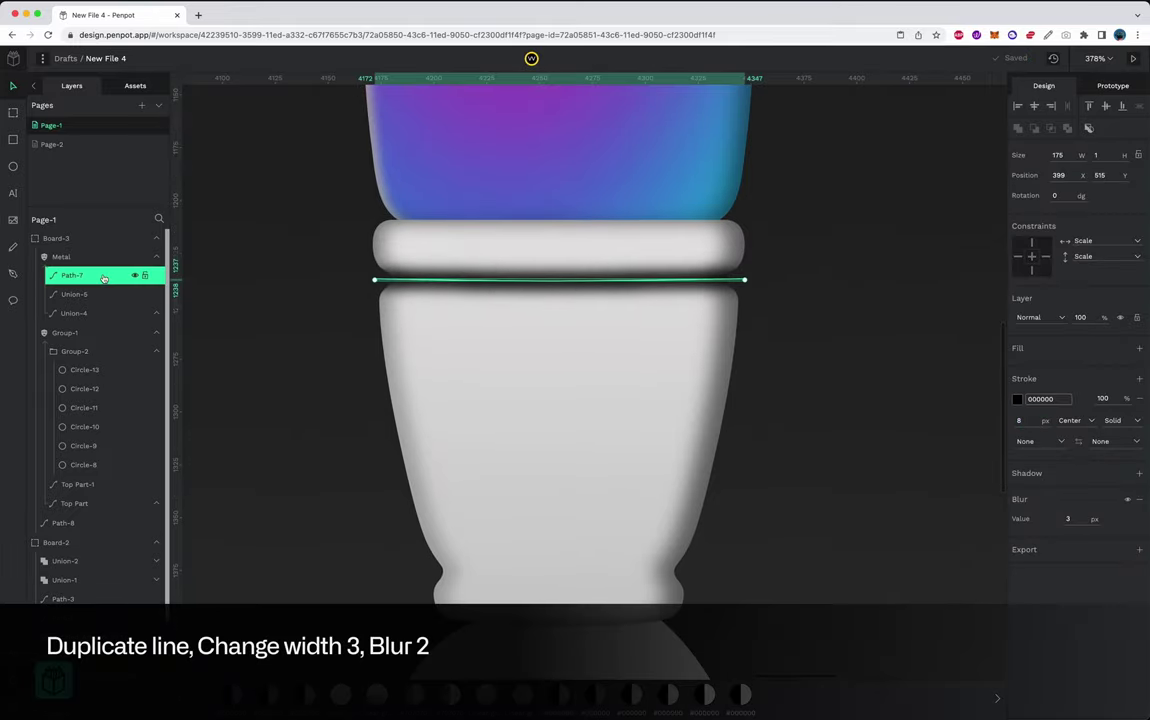
{"action": "left_click", "coordinate": [1017, 398]}
{"action": "left_click", "coordinate": [888, 402]}
{"action": "left_click", "coordinate": [1080, 518]}
{"action": "type", "text": "2"}
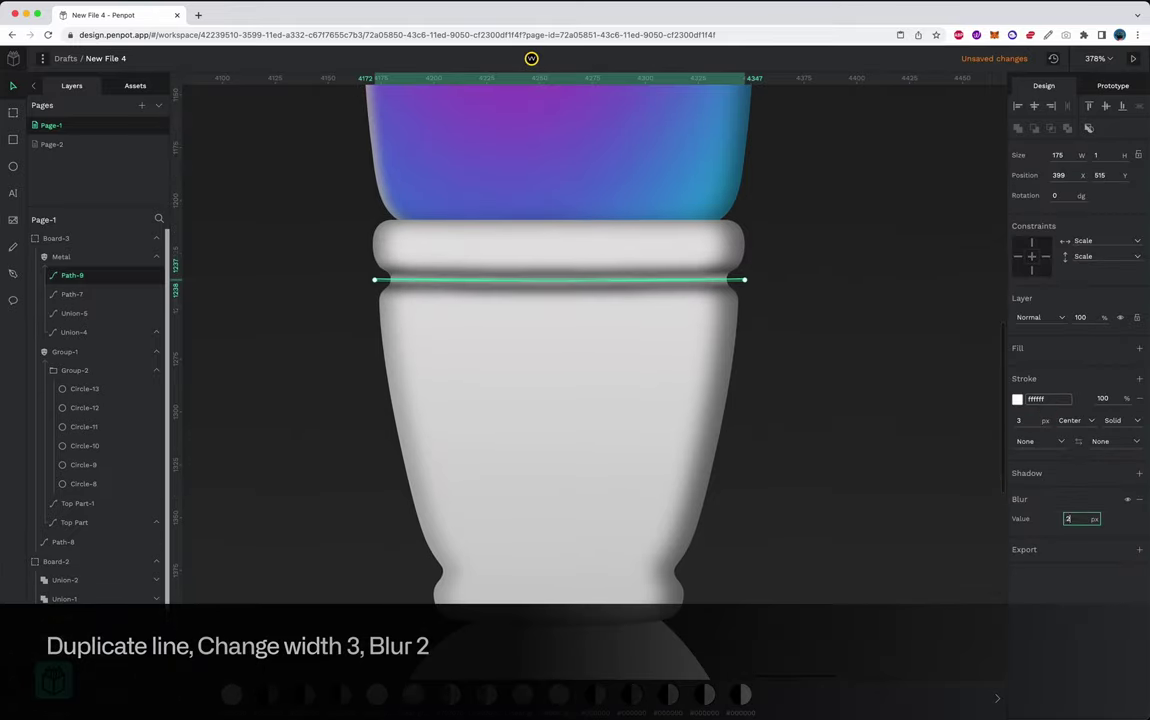
{"action": "type", "text": "1"}
{"action": "scroll", "coordinate": [673, 277], "scroll_direction": "up", "scroll_amount": 3}
{"action": "scroll", "coordinate": [673, 277], "scroll_direction": "up", "scroll_amount": 2}
- Turn the copy's stroke into a gradient fading past the line and add a second gradient stroke
{"action": "left_click", "coordinate": [1017, 398]}
{"action": "left_click", "coordinate": [980, 381]}
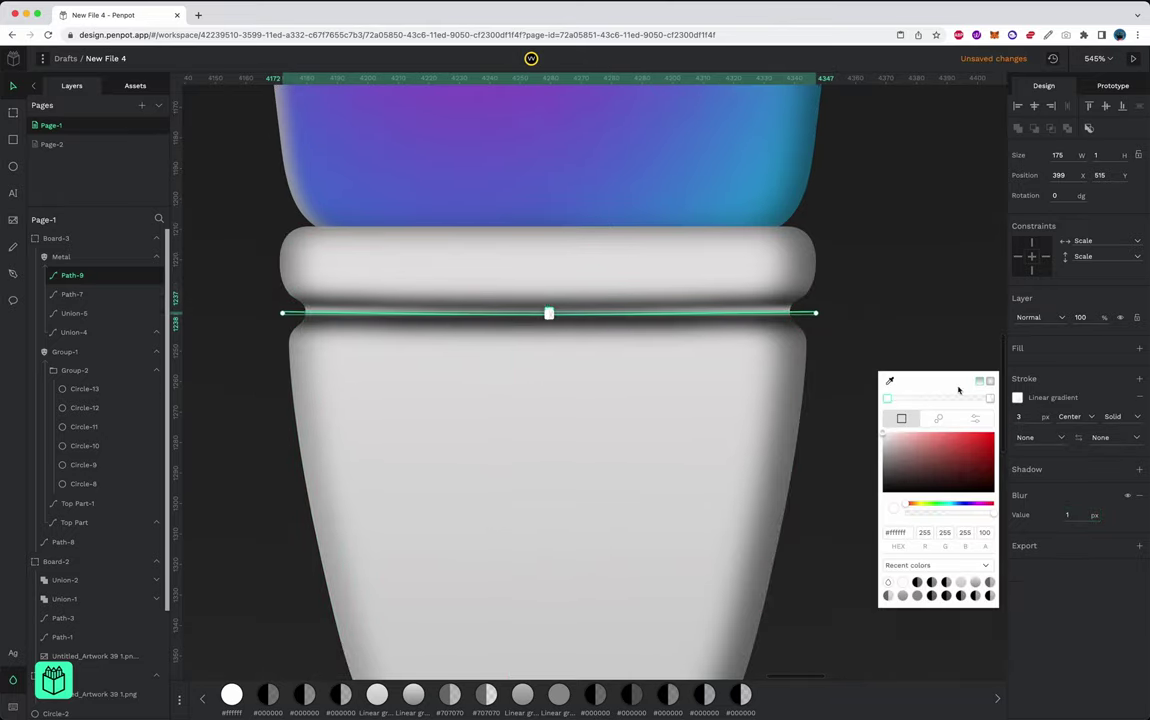
{"action": "left_click_drag", "start_coordinate": [549, 313], "coordinate": [543, 341]}
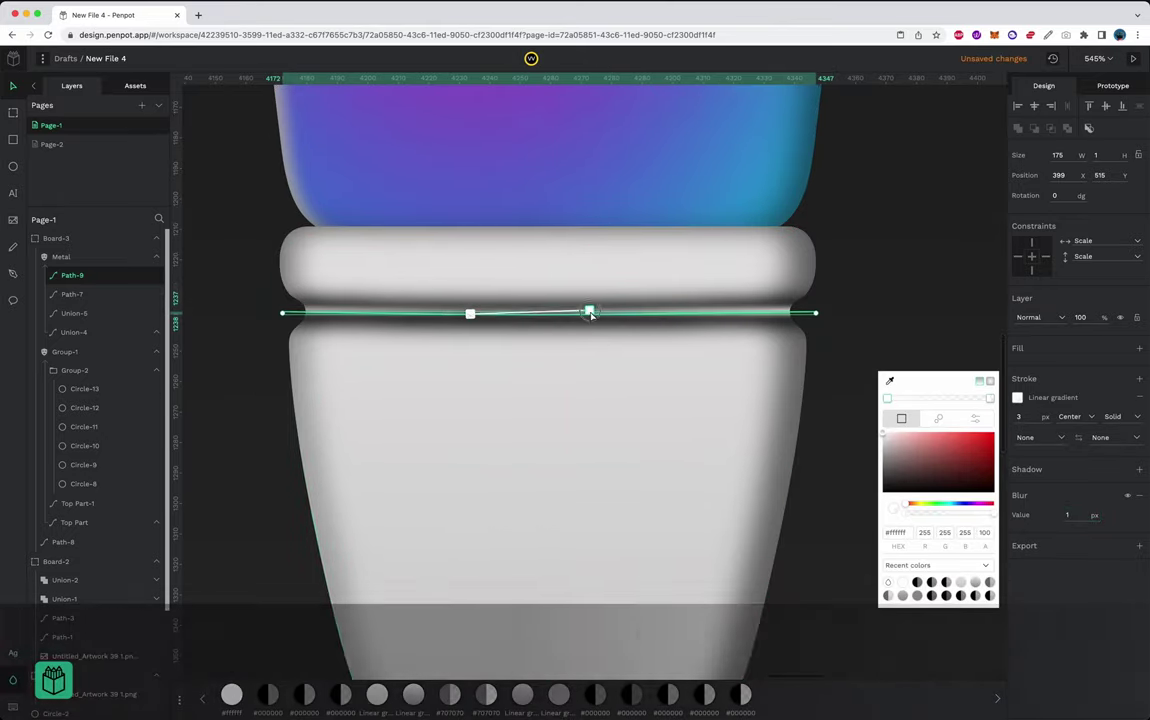
{"action": "scroll", "coordinate": [550, 328], "scroll_direction": "up", "scroll_amount": 5}
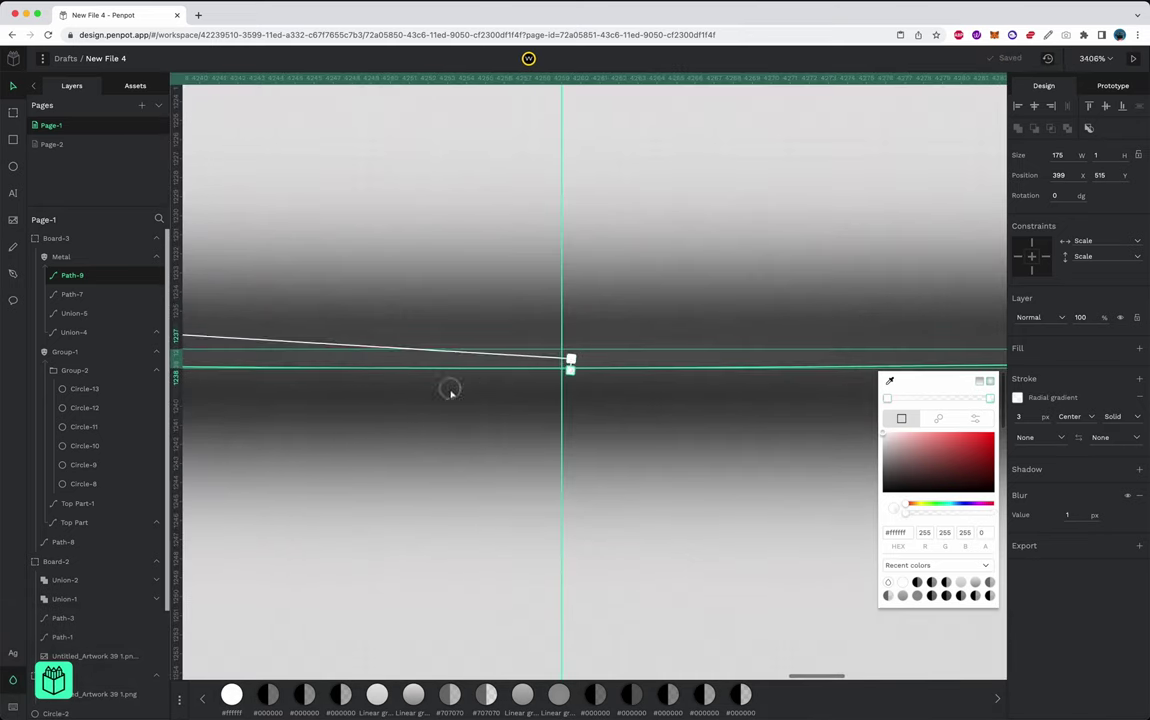
{"action": "left_click_drag", "start_coordinate": [565, 352], "coordinate": [562, 451]}
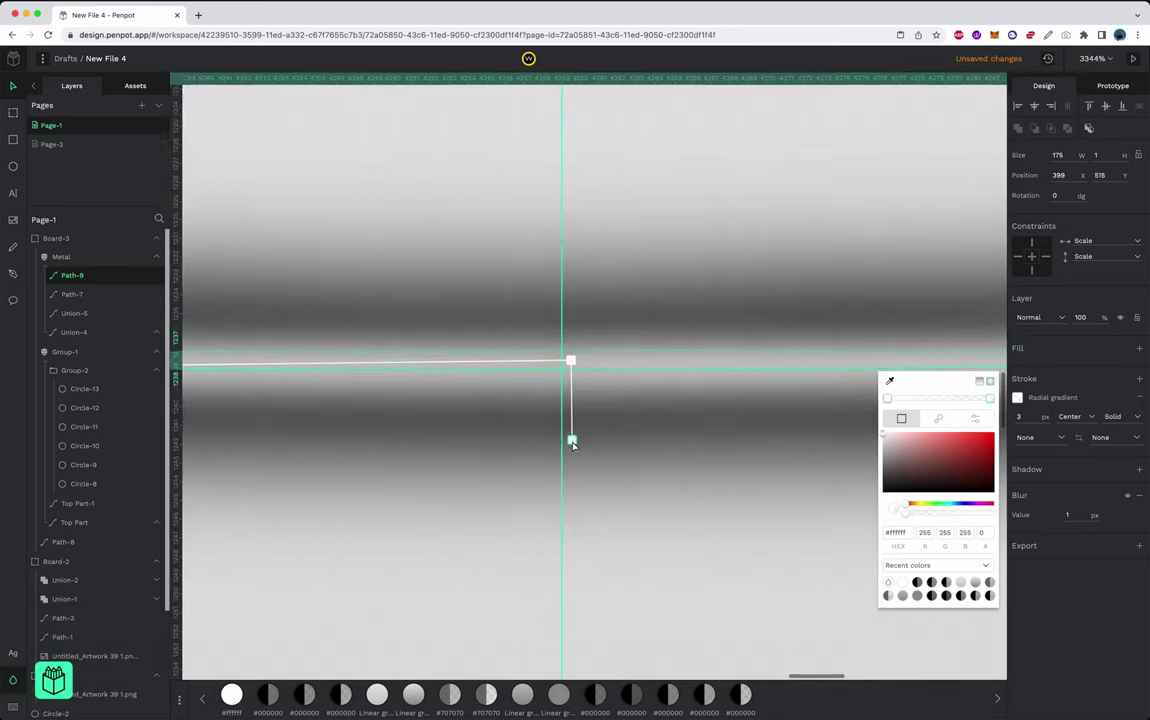
{"action": "scroll", "coordinate": [572, 443], "scroll_direction": "down", "scroll_amount": 10}
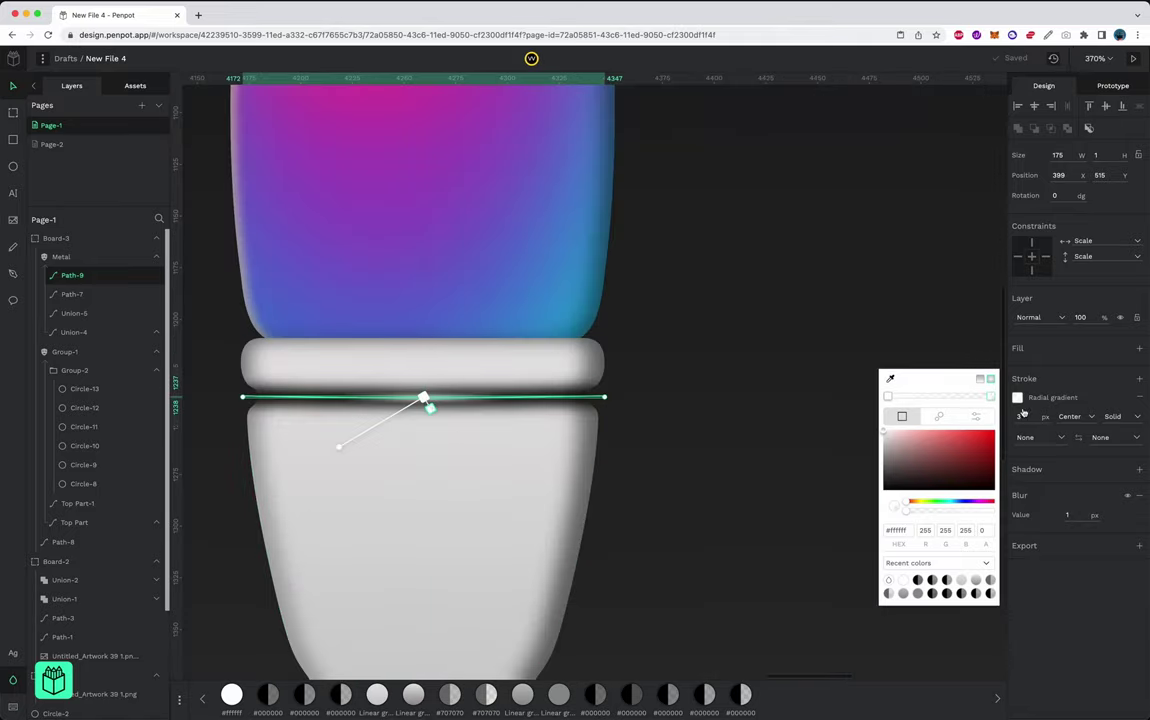
{"action": "left_click", "coordinate": [1011, 404]}
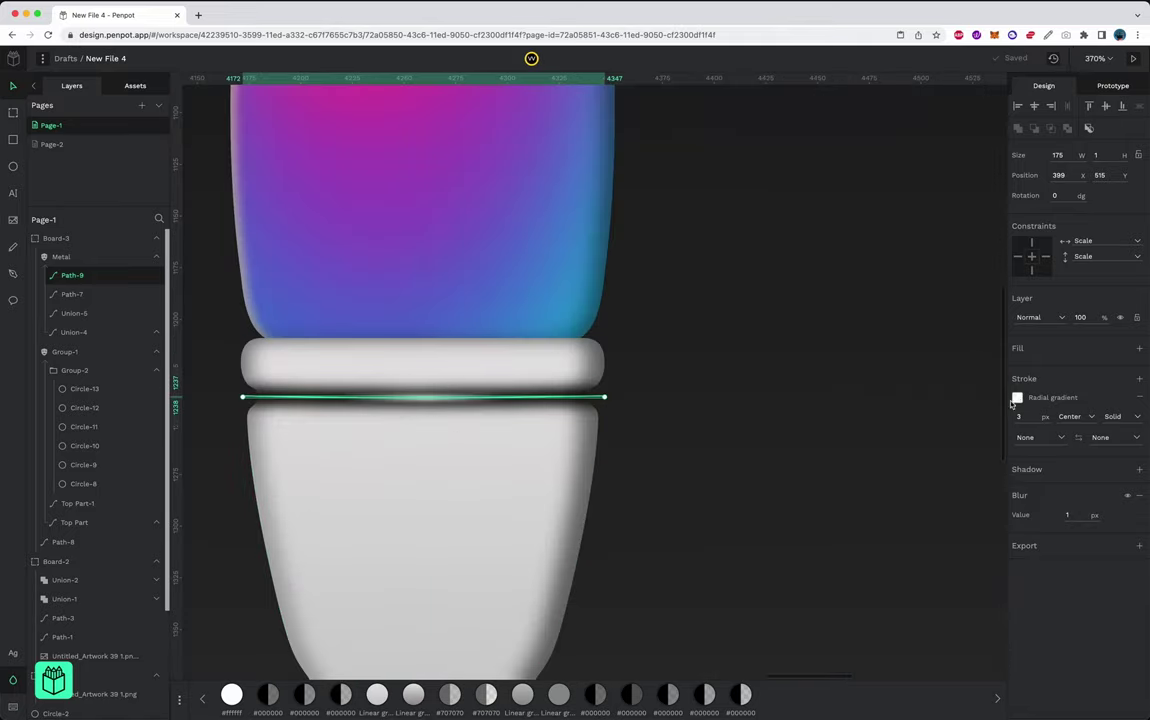
{"action": "left_click", "coordinate": [1140, 381]}
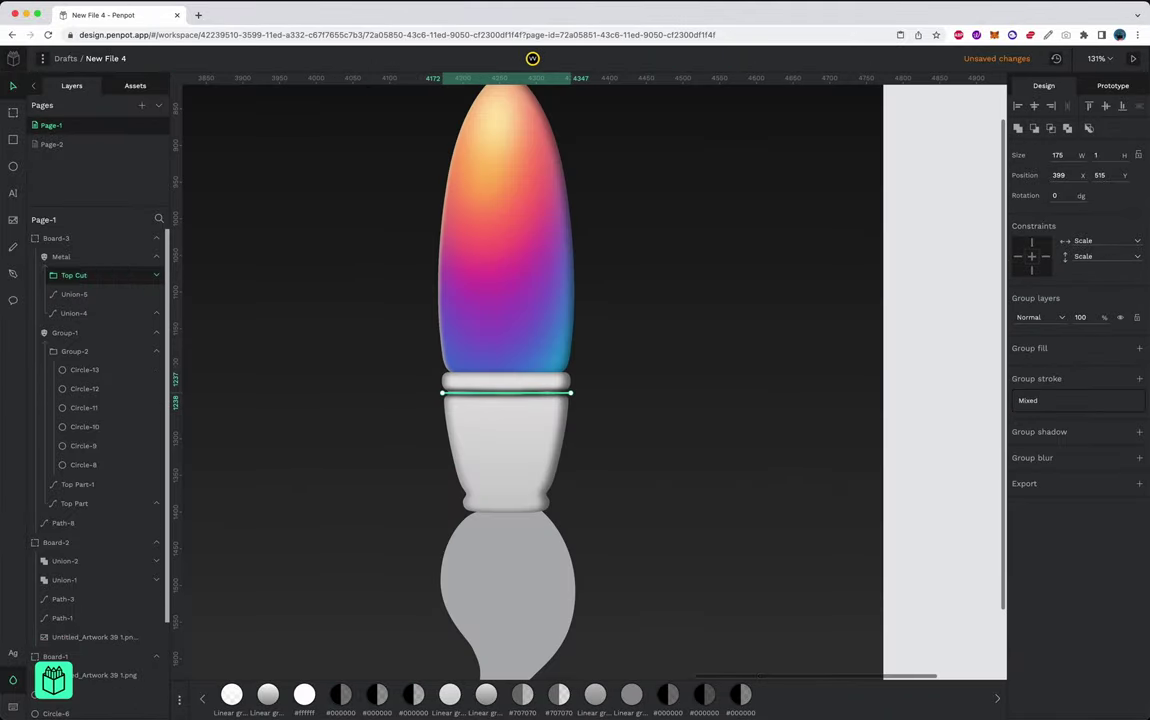
- Duplicate the cut line and shift the copy down to the ferrule's lower ring
{"action": "key", "text": "ctrl+d"}
{"action": "key", "text": "shift+Down"}
{"action": "key", "text": "shift+Down"}
{"action": "key", "text": "shift+Down"}
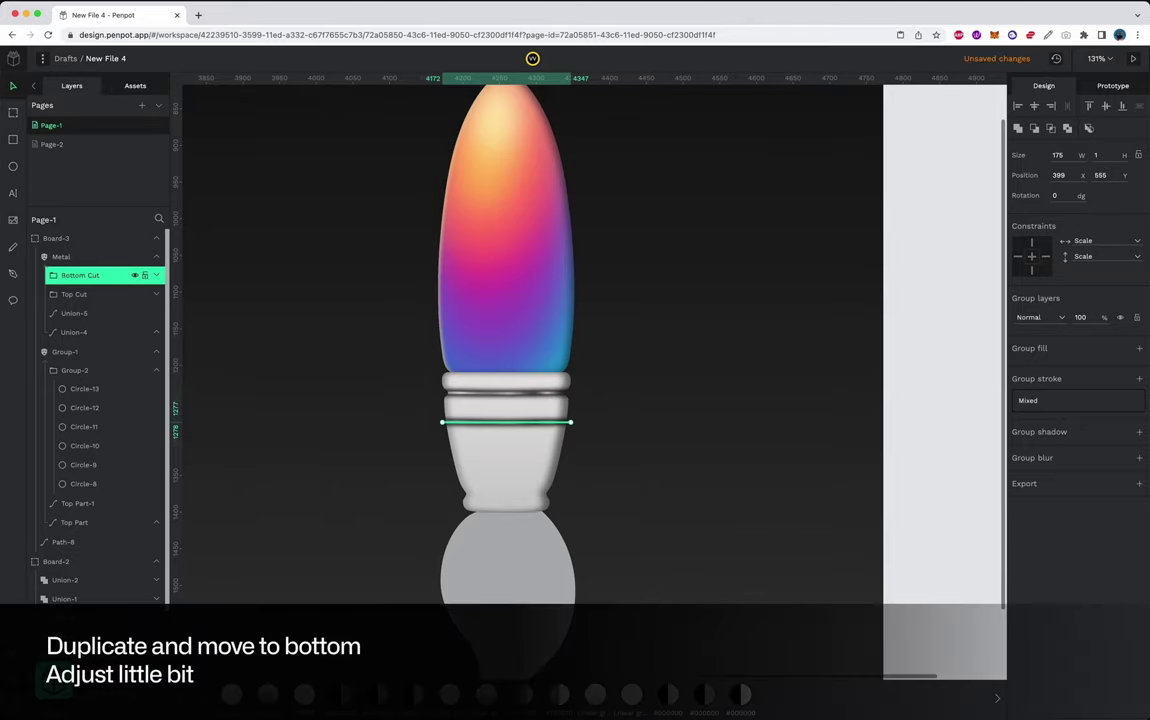
{"action": "scroll", "coordinate": [507, 495], "scroll_direction": "up", "scroll_amount": 5}
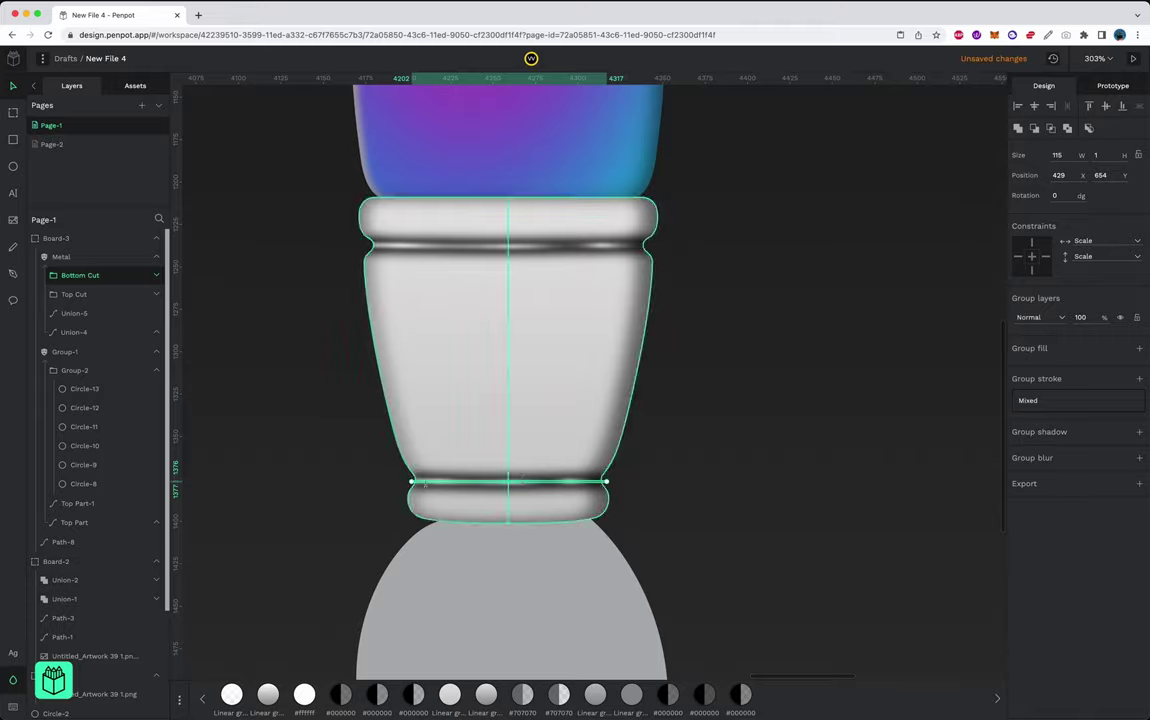
- Give the vertical highlight streak shapes a linear gradient fill
{"action": "double_click", "coordinate": [425, 483]}
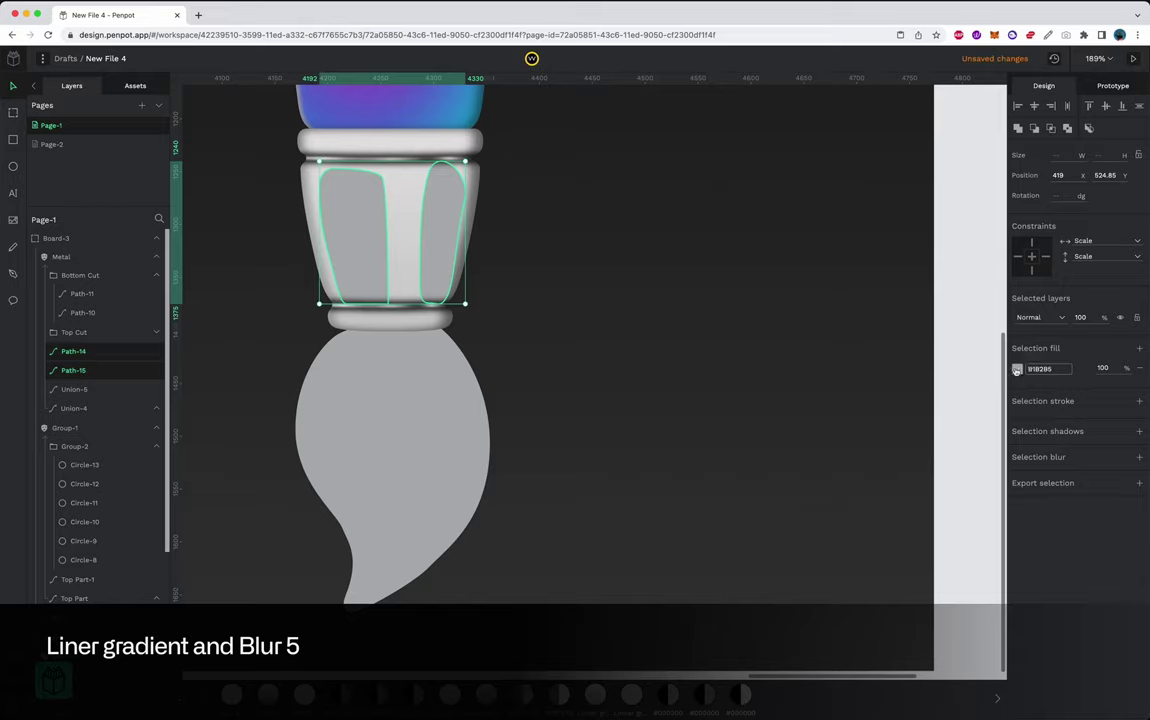
{"action": "left_click", "coordinate": [1017, 369]}
{"action": "left_click", "coordinate": [981, 347]}
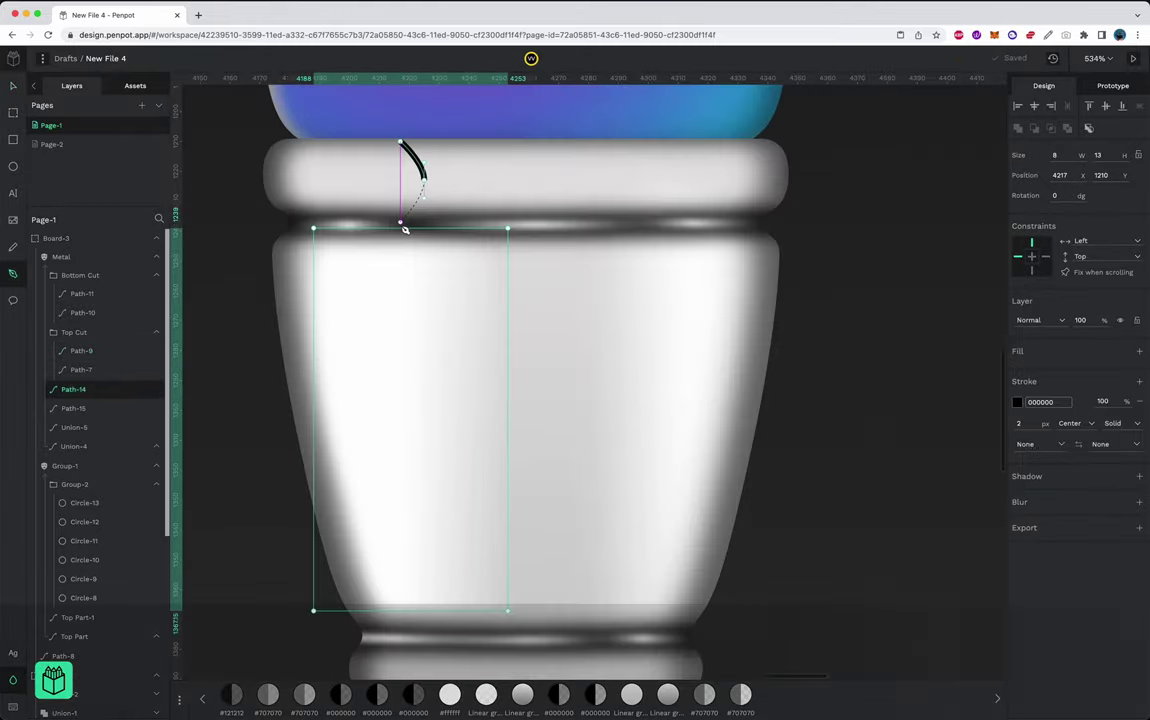
- Trace a ferrule shadow streak with the Pen tool, filled black with no outline
{"action": "left_click_drag", "start_coordinate": [405, 230], "coordinate": [448, 266]}
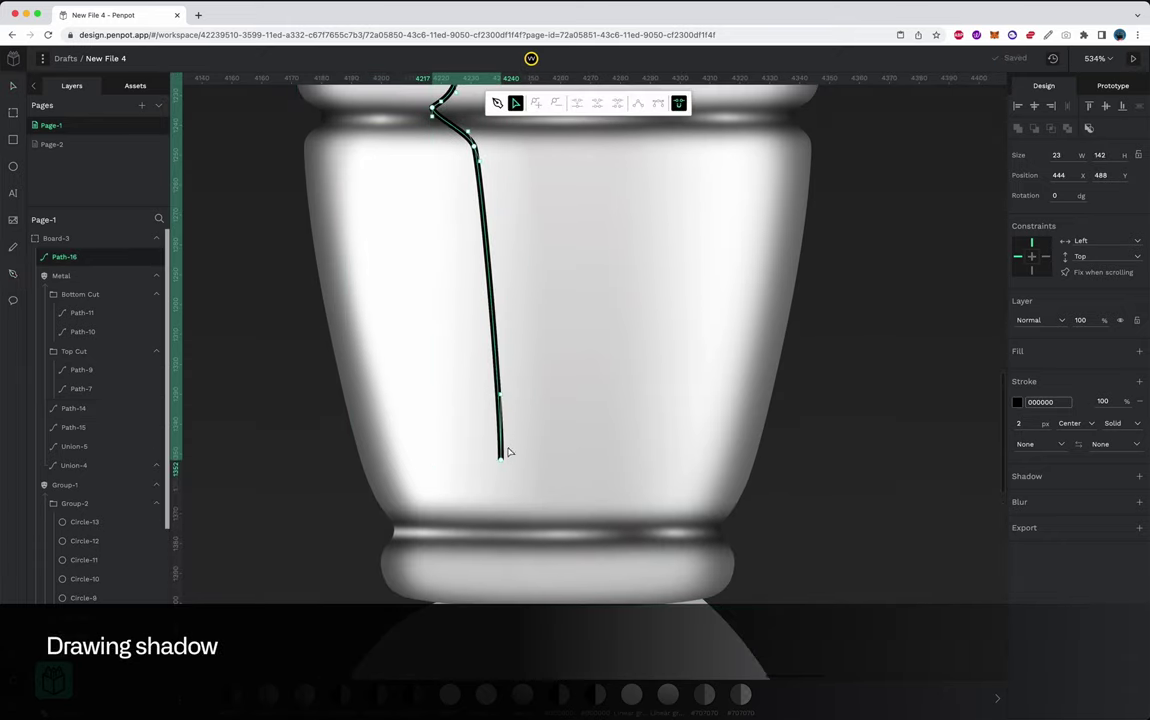
{"action": "scroll", "coordinate": [503, 470], "scroll_direction": "up", "scroll_amount": 2}
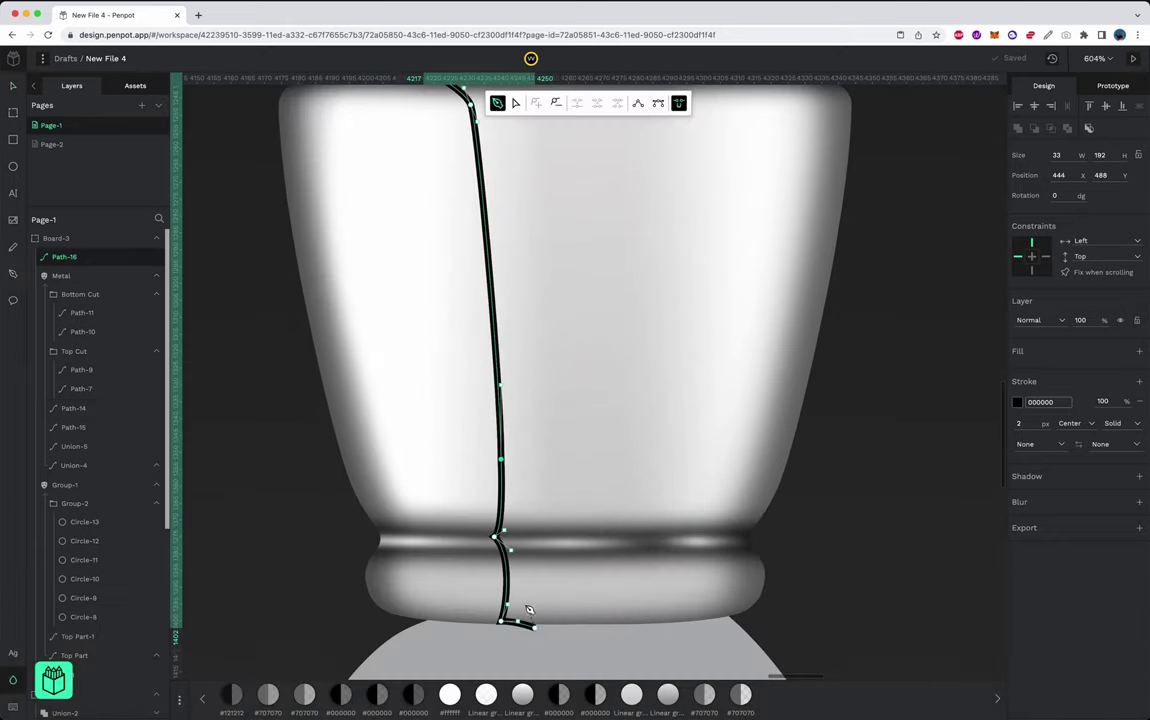
{"action": "scroll", "coordinate": [524, 290], "scroll_direction": "up", "scroll_amount": 3}
{"action": "scroll", "coordinate": [513, 387], "scroll_direction": "down", "scroll_amount": 1}
{"action": "left_click", "coordinate": [433, 147]}
{"action": "scroll", "coordinate": [433, 147], "scroll_direction": "down", "scroll_amount": 2}
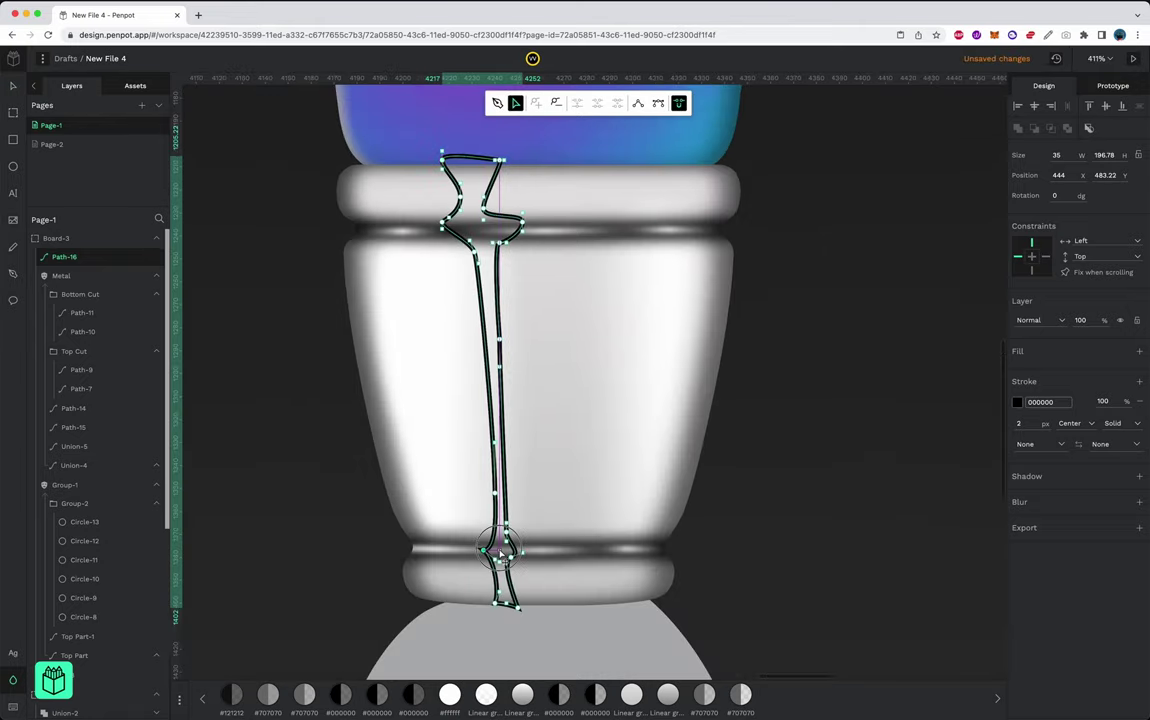
{"action": "left_click_drag", "start_coordinate": [64, 256], "coordinate": [74, 420]}
{"action": "left_click", "coordinate": [1139, 351]}
{"action": "left_click", "coordinate": [1139, 431]}
- Add a third inner shadow (x 0, y 4, blur 3) to the ferrule and rainbow tip
{"action": "left_click", "coordinate": [1063, 453]}
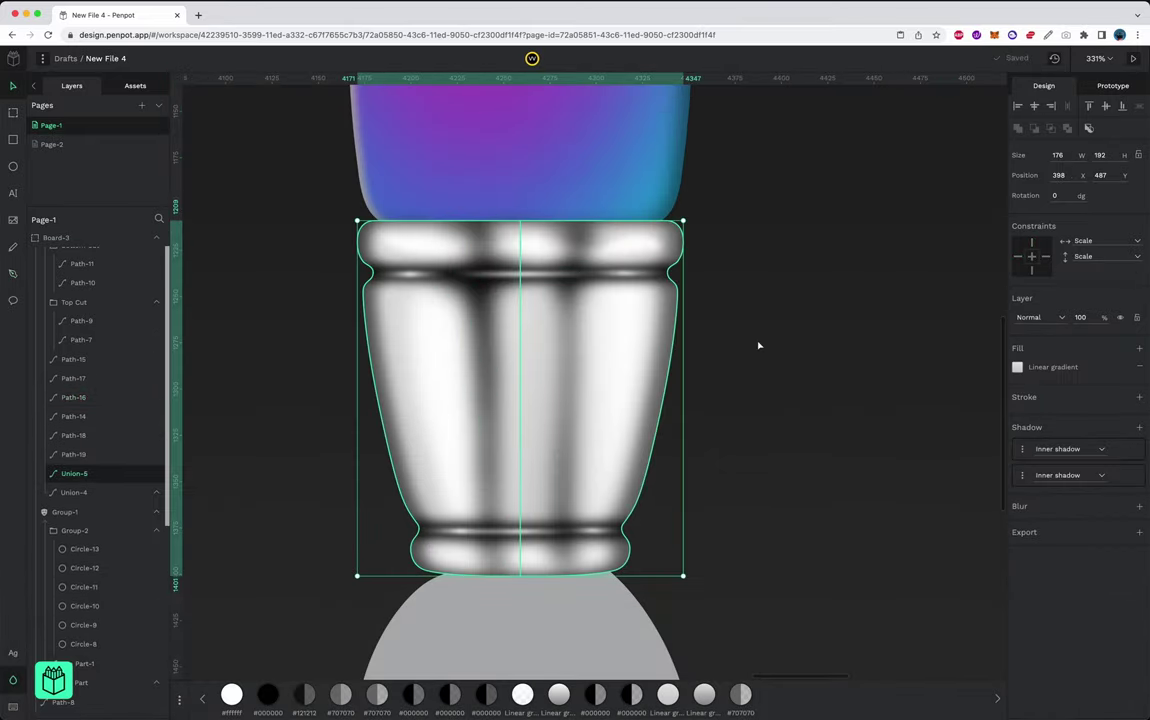
{"action": "left_click", "coordinate": [1022, 503]}
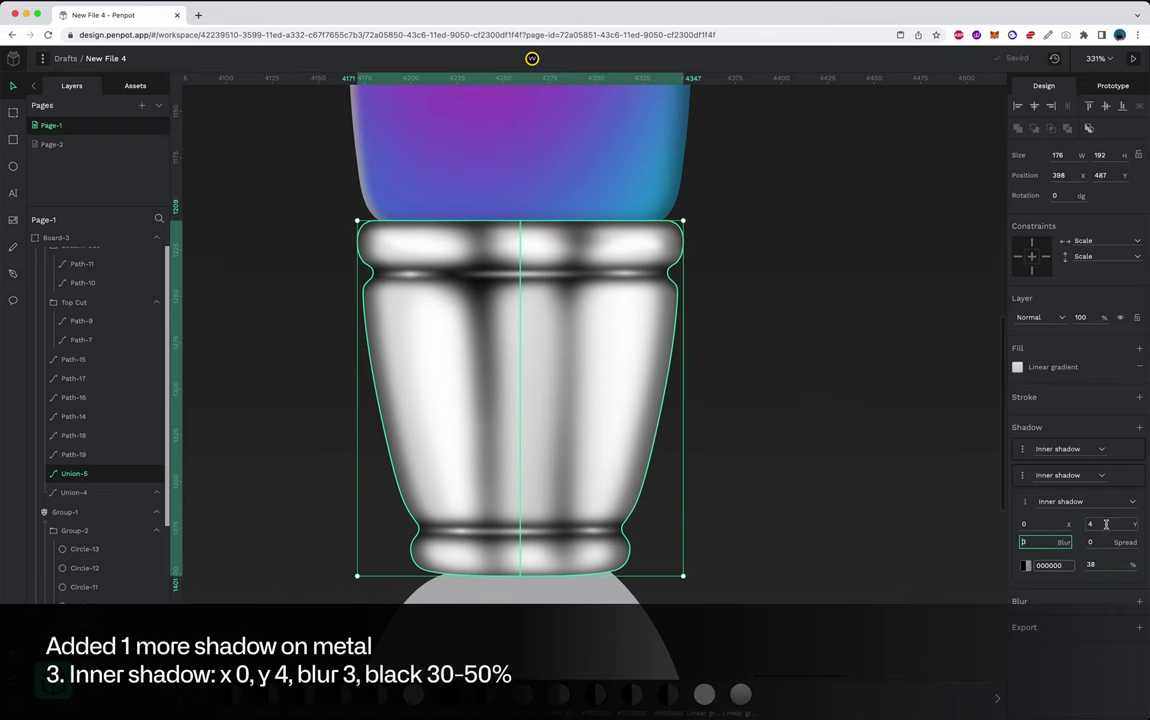
{"action": "left_click", "coordinate": [1051, 625]}
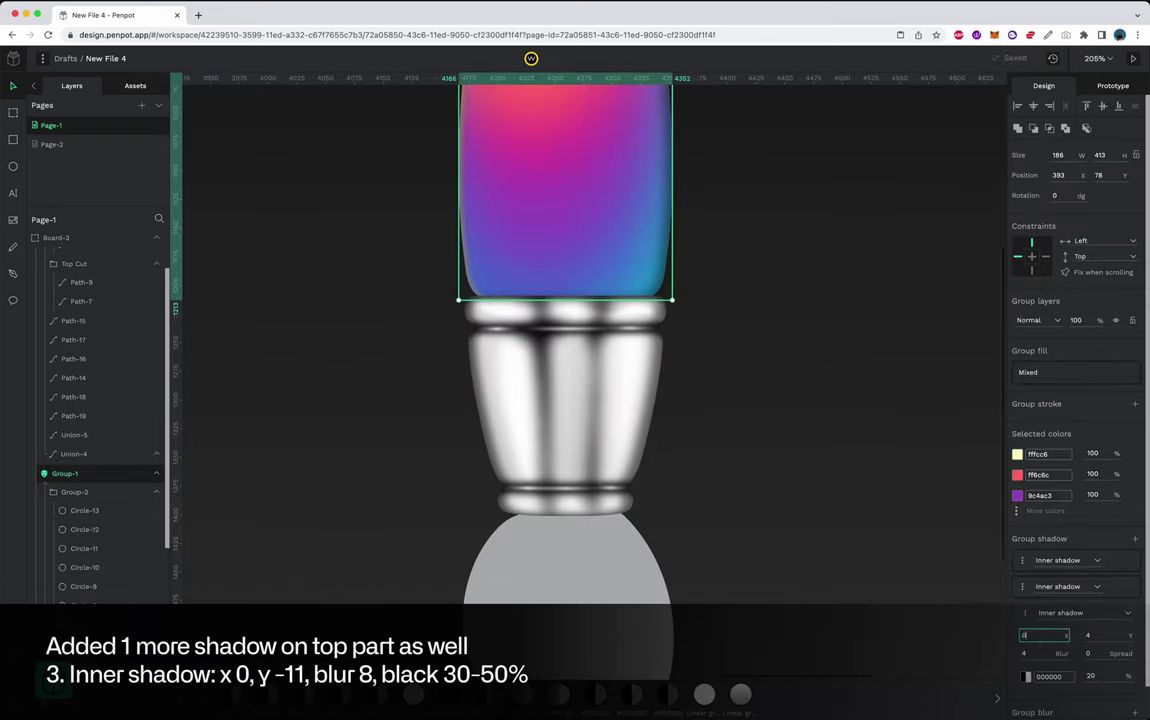
{"action": "left_click", "coordinate": [1110, 635]}
{"action": "type", "text": "-11"}
{"action": "key", "text": "shift+1"}
{"action": "left_click", "coordinate": [870, 304]}
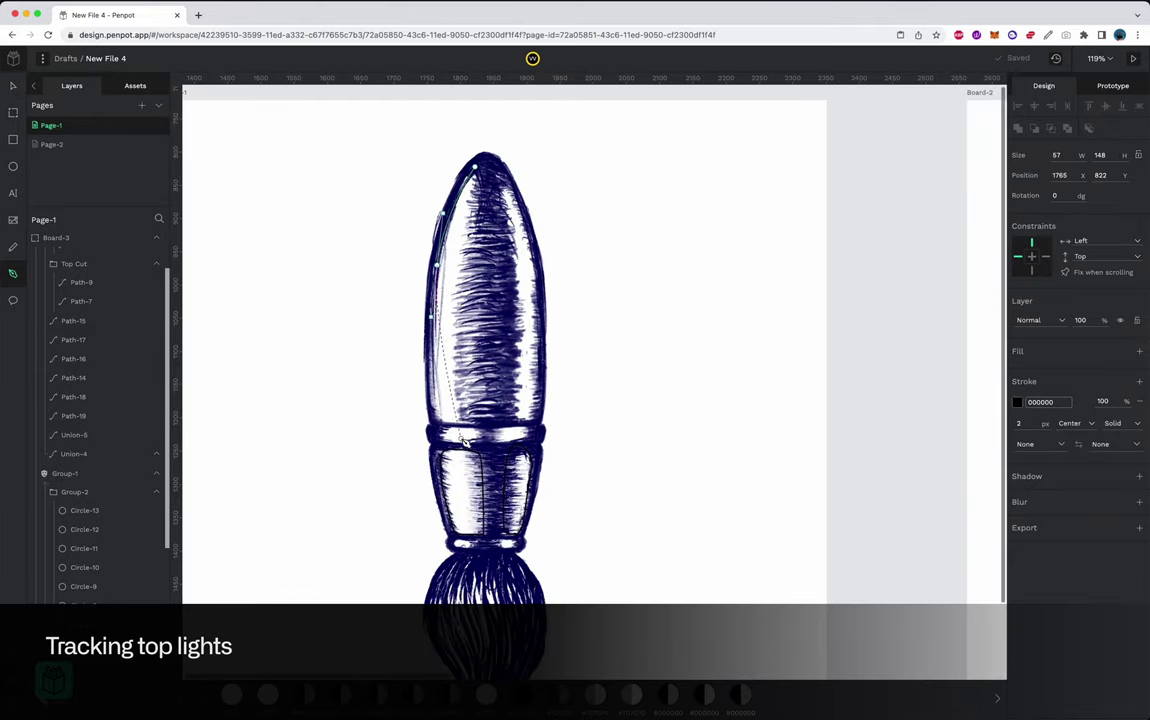
- Extend the traced highlight streak down to the tip's base band
{"action": "scroll", "coordinate": [463, 440], "scroll_direction": "up", "scroll_amount": 5}
{"action": "left_click", "coordinate": [486, 448]}
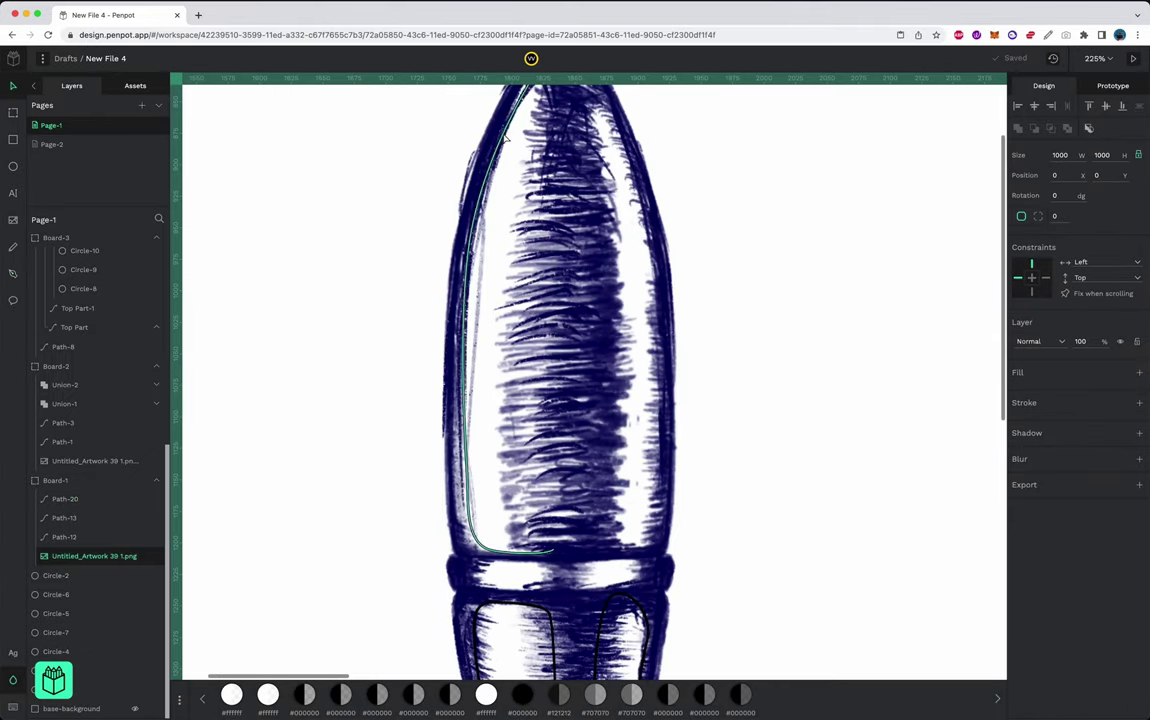
{"action": "scroll", "coordinate": [562, 150], "scroll_direction": "down", "scroll_amount": 2}
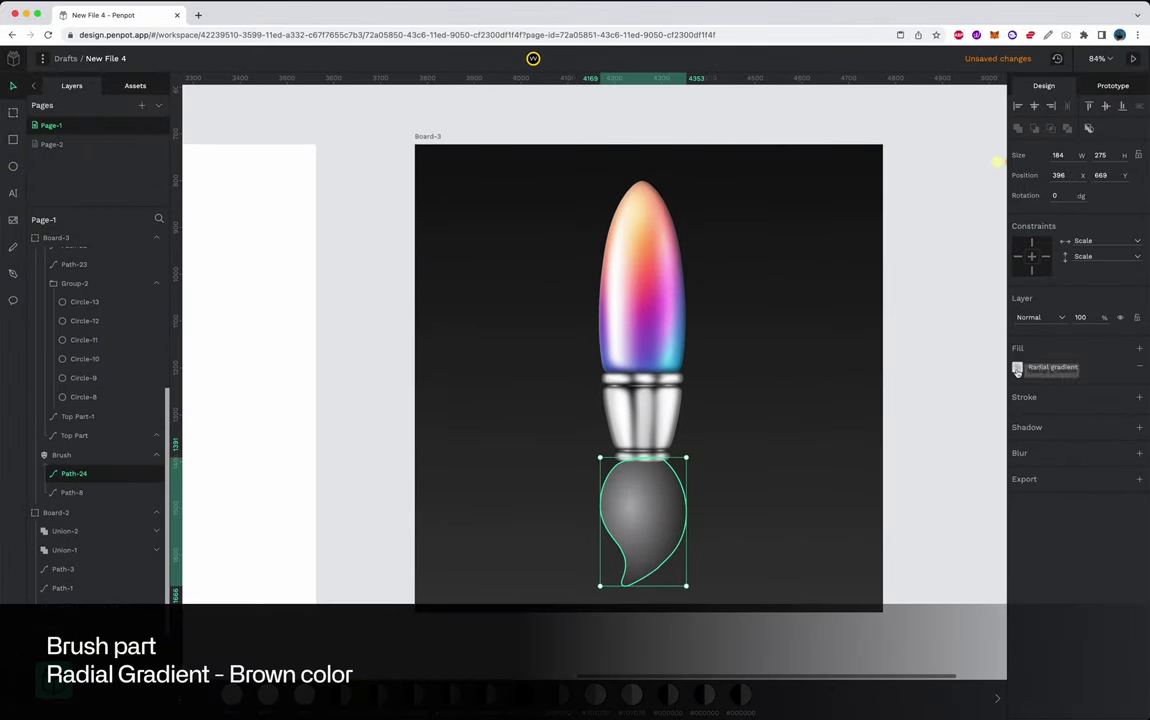
- Adjust the brown bristle gradient, draw strand curves down the bristles, and give them thick strokes
{"action": "left_click", "coordinate": [987, 370]}
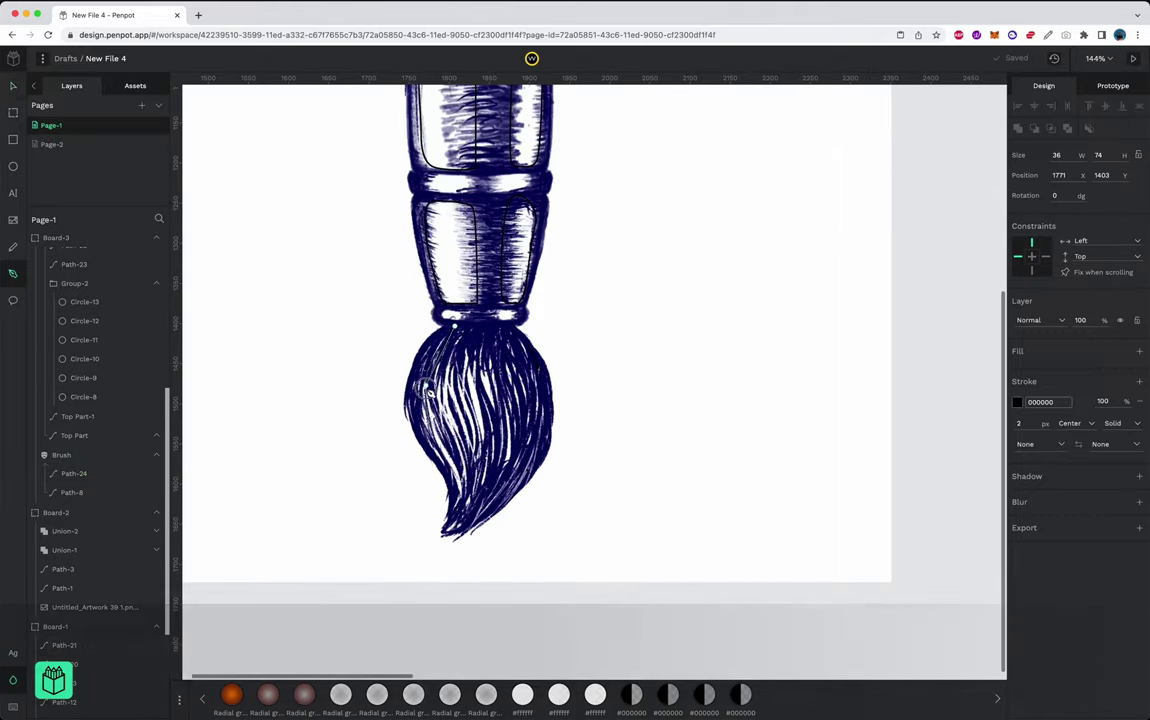
{"action": "key", "text": "shift+c"}
{"action": "left_click_drag", "start_coordinate": [457, 325], "coordinate": [460, 508]}
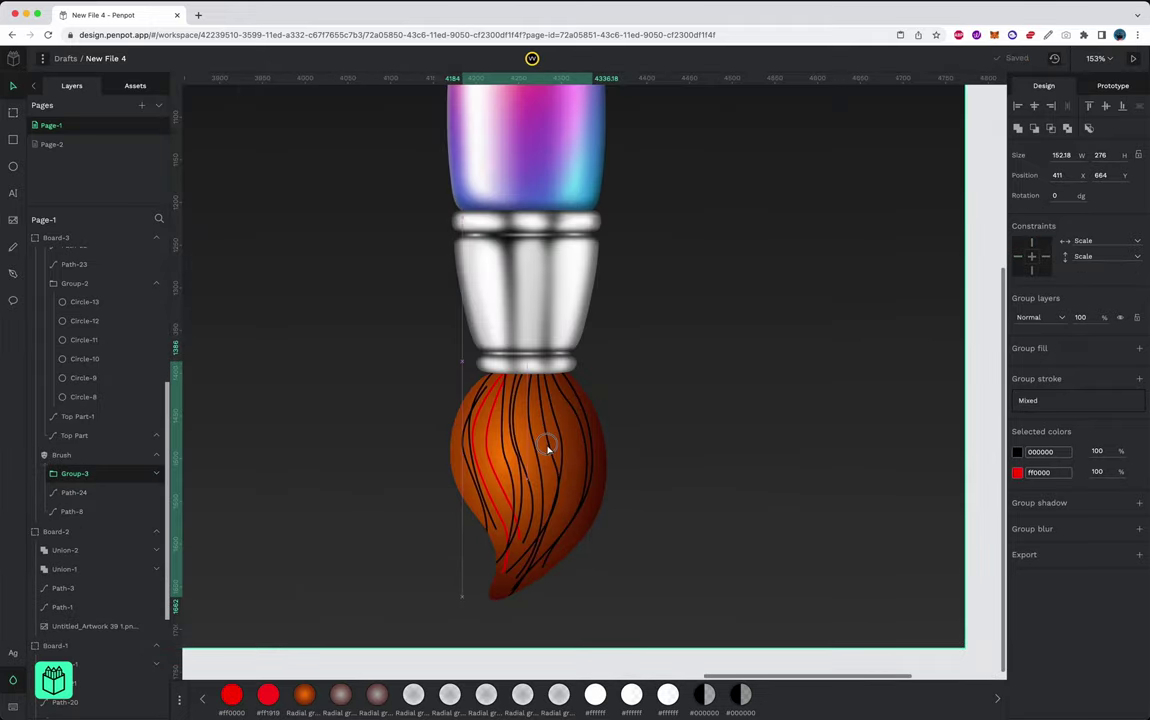
{"action": "left_click", "coordinate": [1042, 471]}
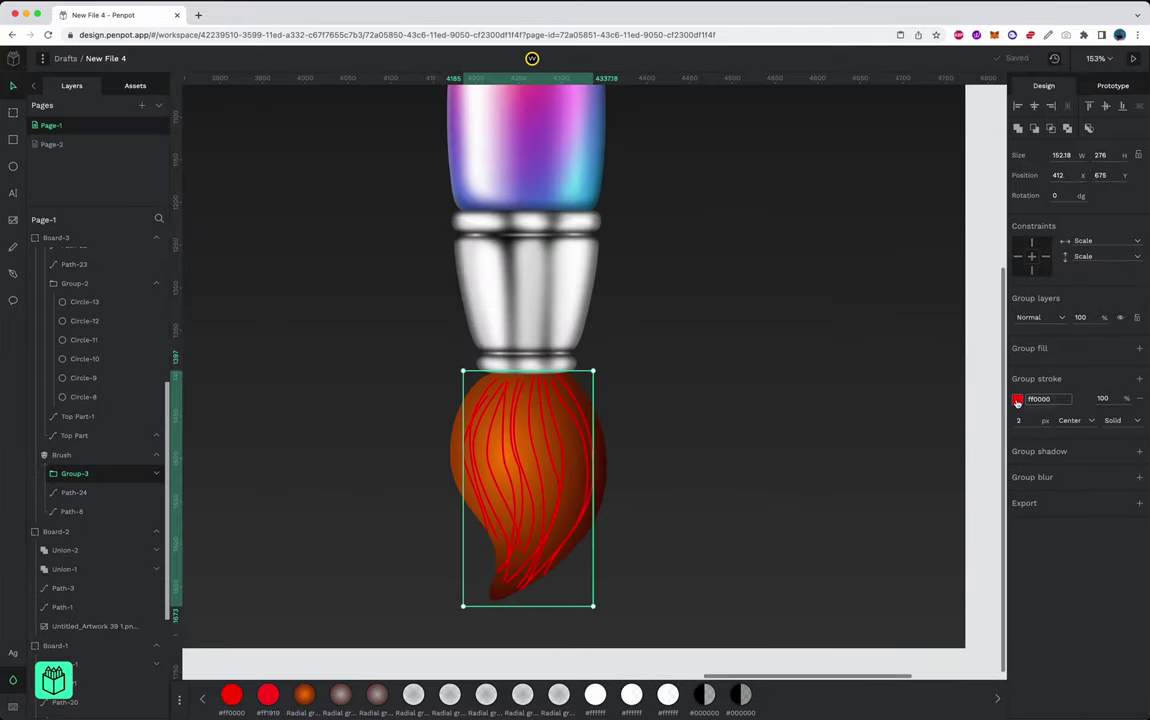
{"action": "scroll", "coordinate": [1019, 420], "scroll_direction": "up", "scroll_amount": 2}
{"action": "left_click", "coordinate": [1136, 420]}
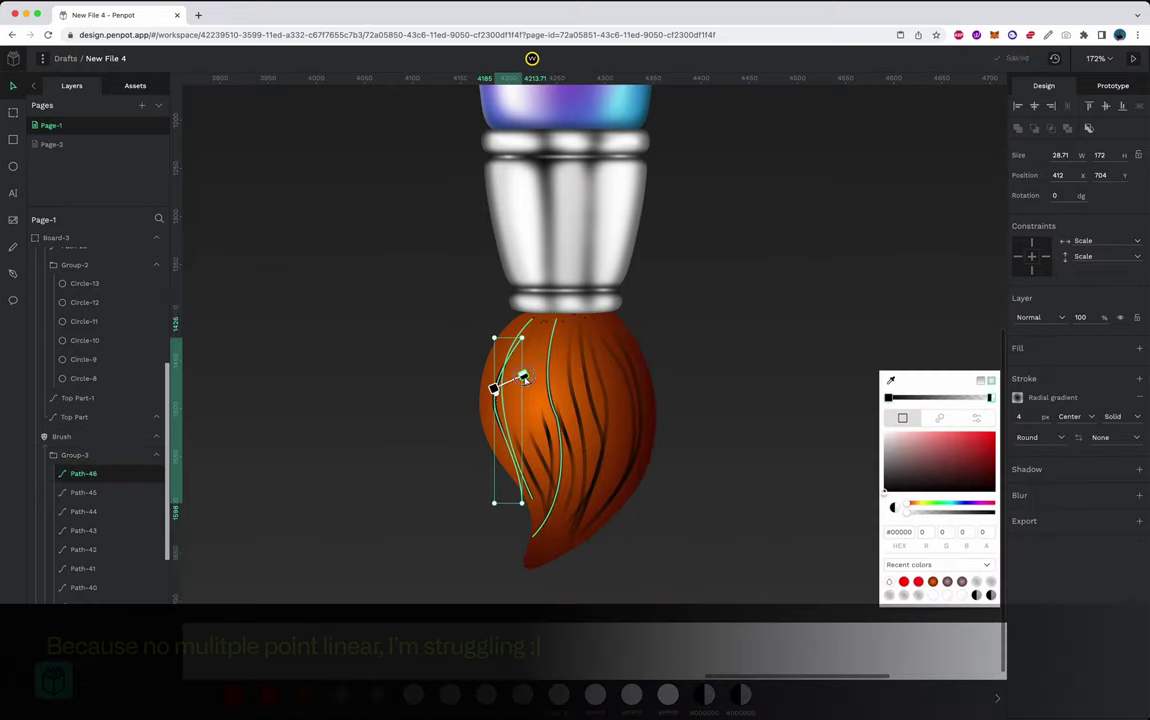
{"action": "left_click", "coordinate": [80, 456]}
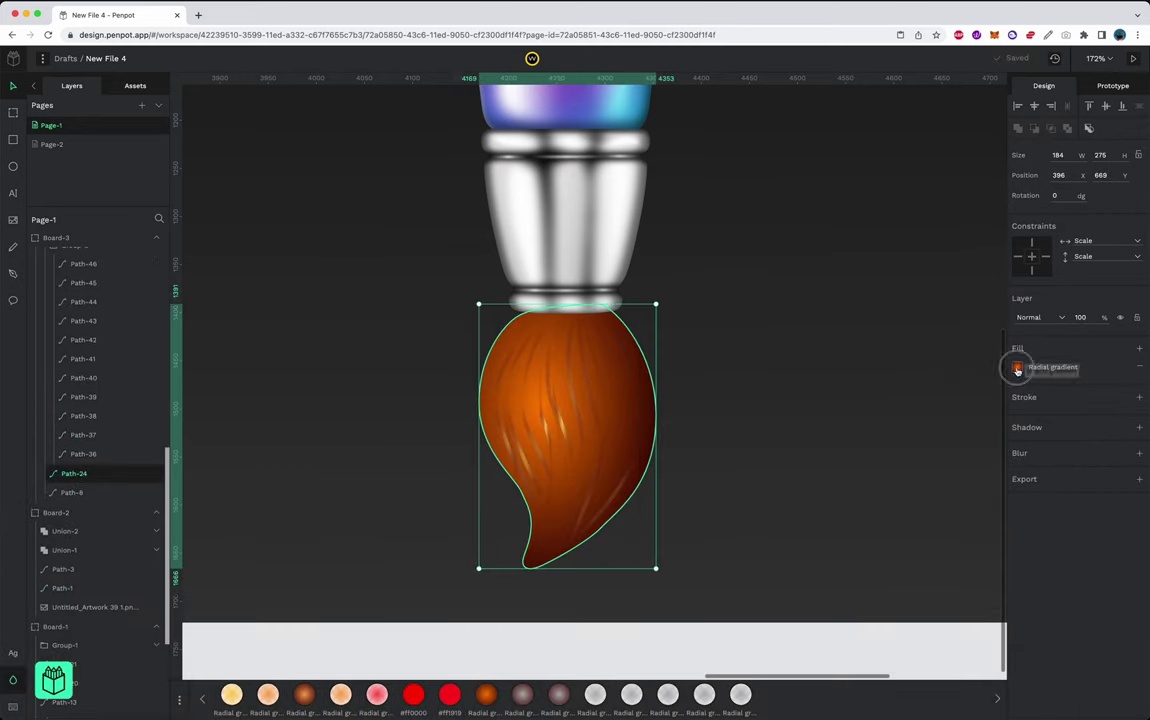
- Adjust the gradient colours of one of the brush strands
{"action": "left_click", "coordinate": [1017, 368]}
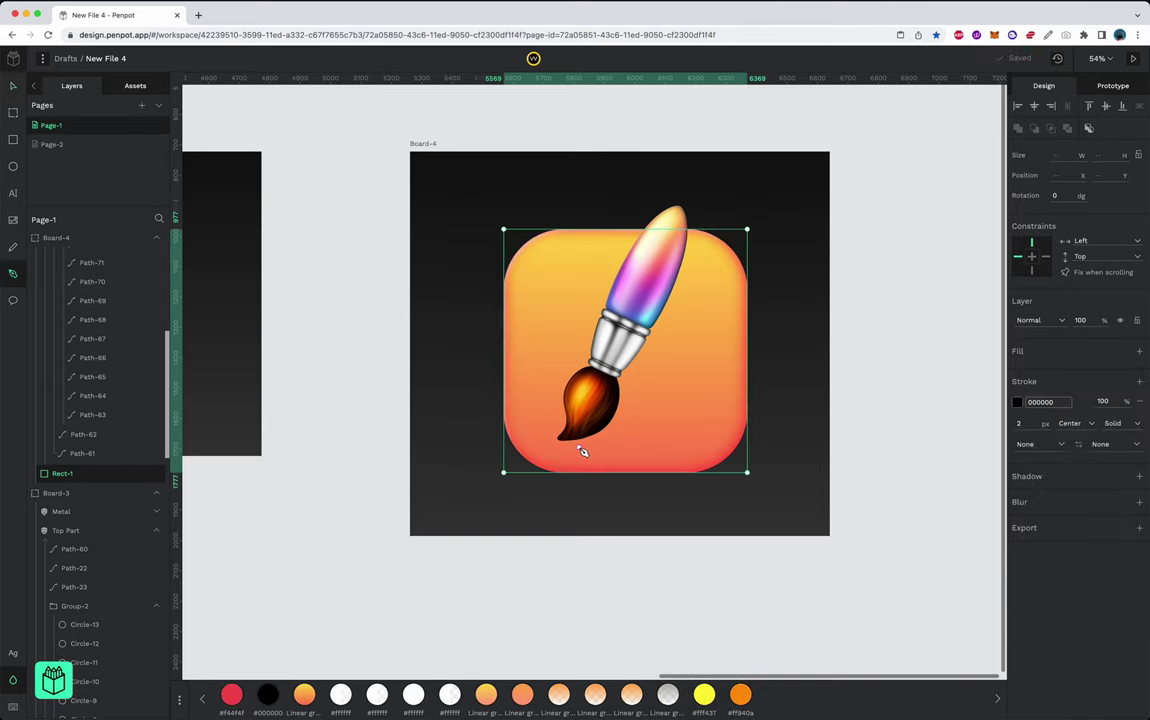
- Close the brush shadow path, give it a linear gradient and blur, and duplicate the tile
{"action": "key", "text": "Return"}
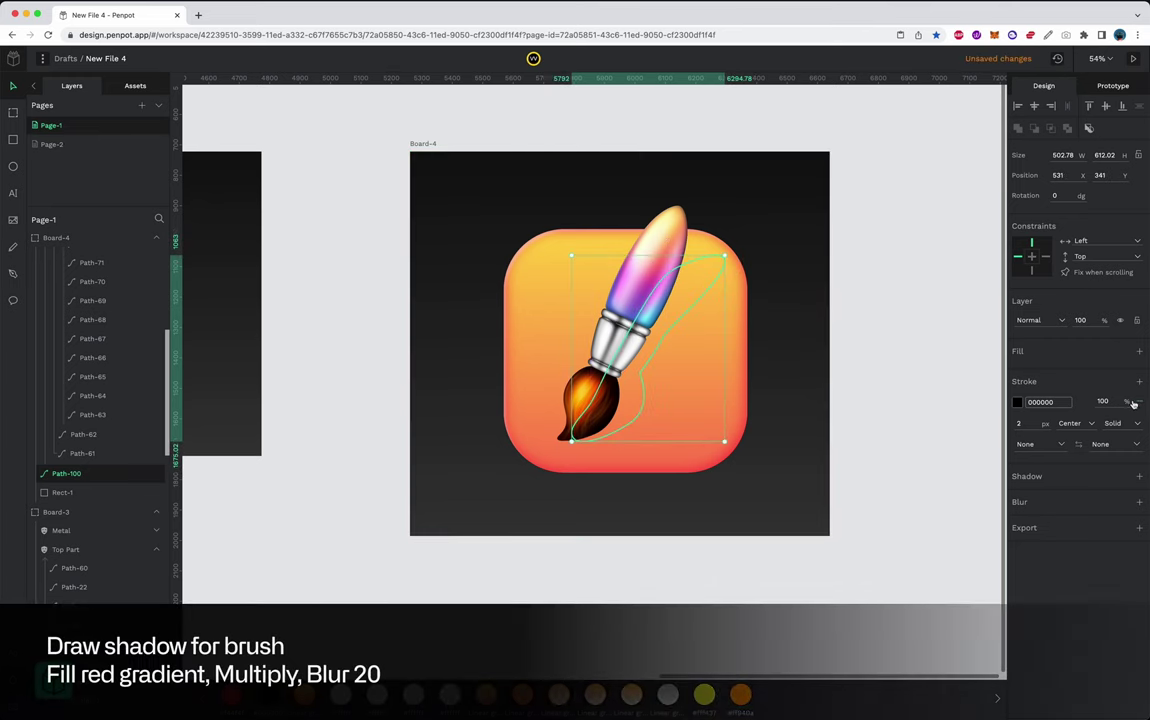
{"action": "left_click", "coordinate": [1017, 371]}
{"action": "left_click", "coordinate": [980, 351]}
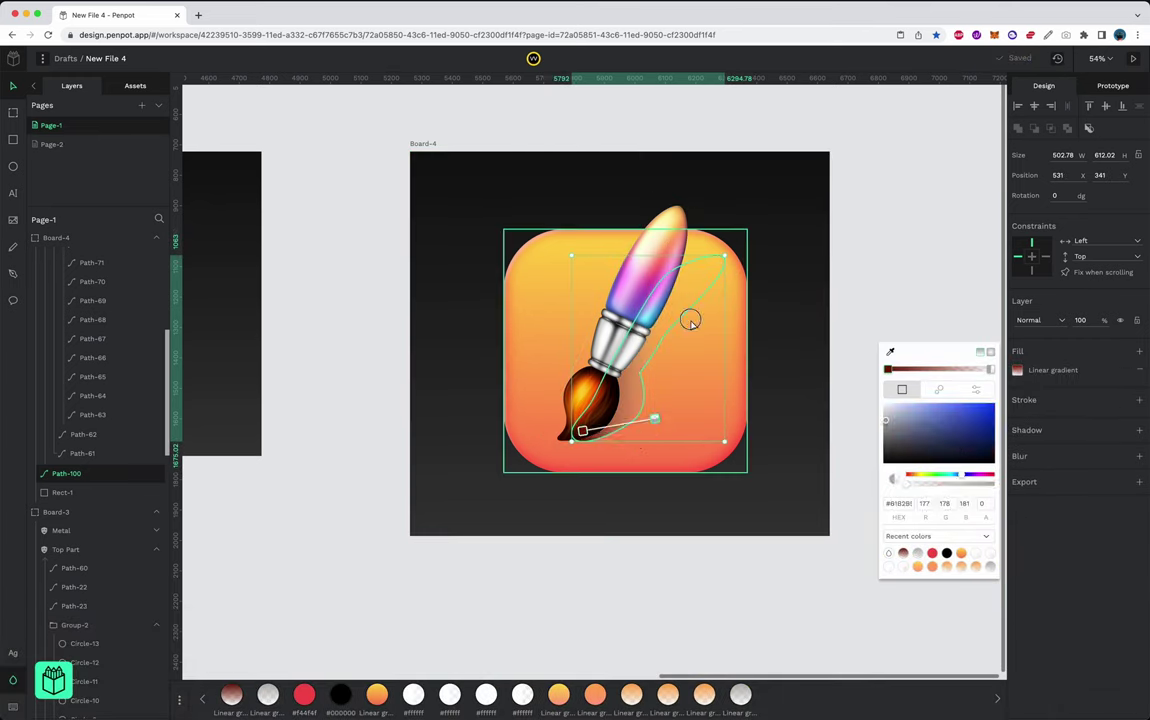
{"action": "left_click", "coordinate": [1139, 456]}
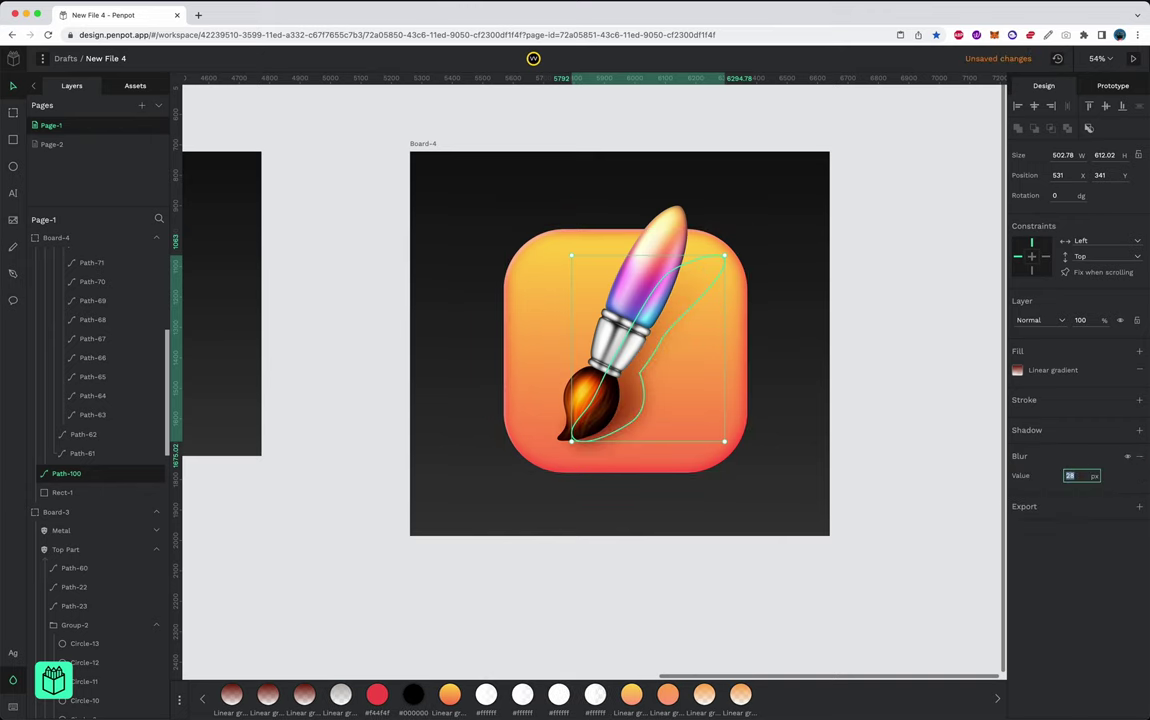
{"action": "left_click", "coordinate": [1017, 370]}
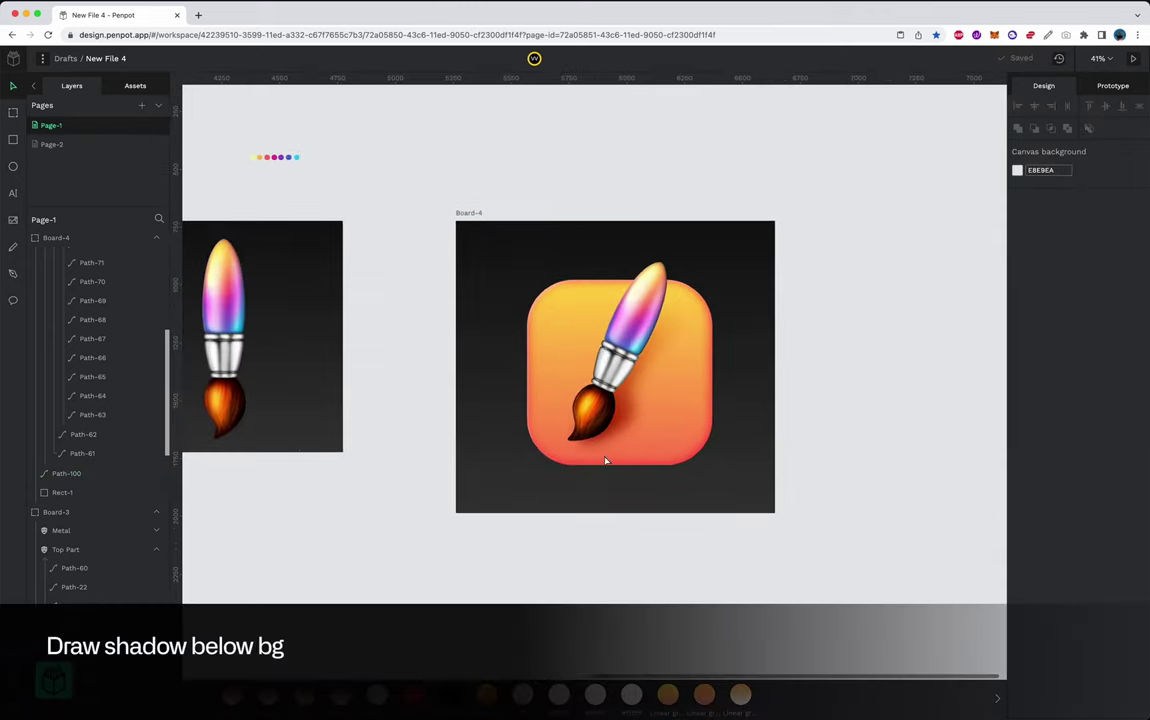
{"action": "key", "text": "ctrl+d"}
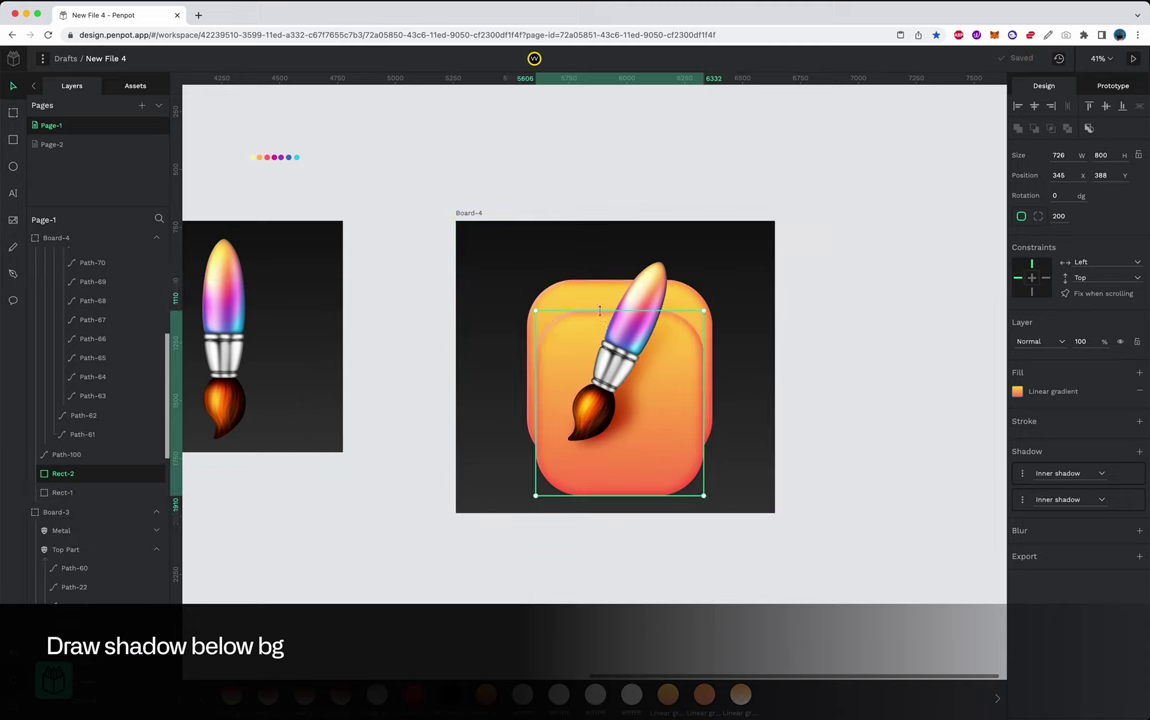
- Send the tile copy behind the original, mask noise.png with the tile, and blend it Overlay
{"action": "right_click", "coordinate": [642, 385]}
{"action": "left_click", "coordinate": [688, 524]}
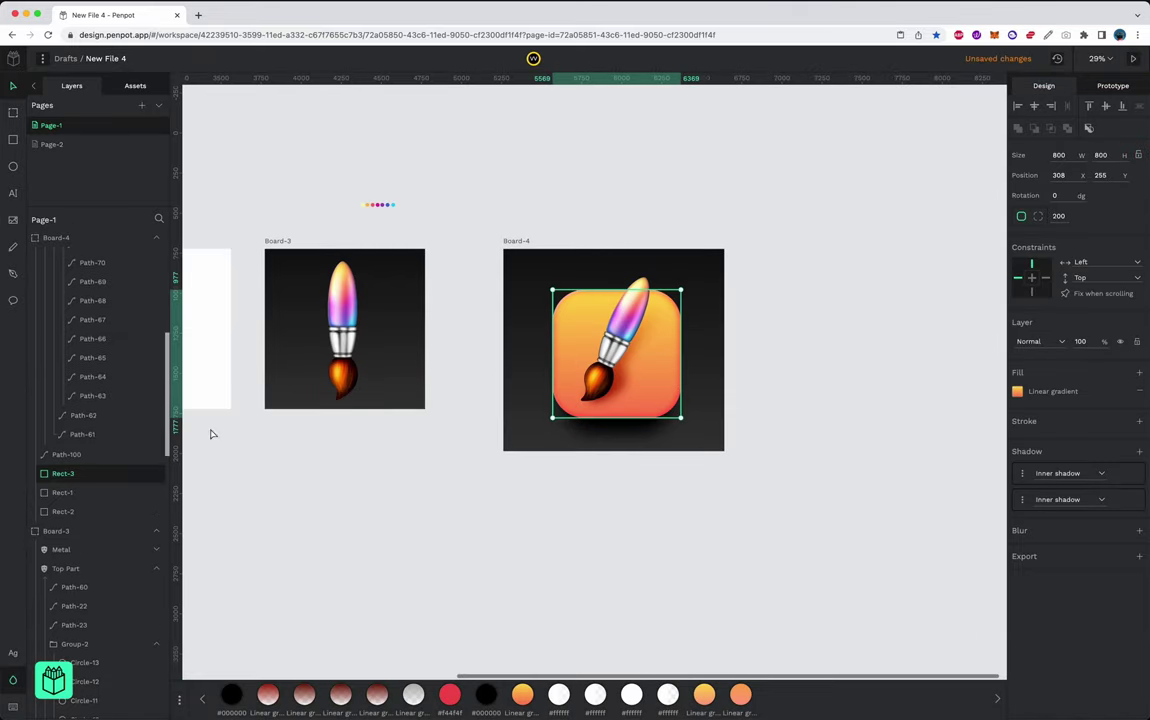
{"action": "right_click", "coordinate": [581, 347]}
{"action": "left_click", "coordinate": [541, 534]}
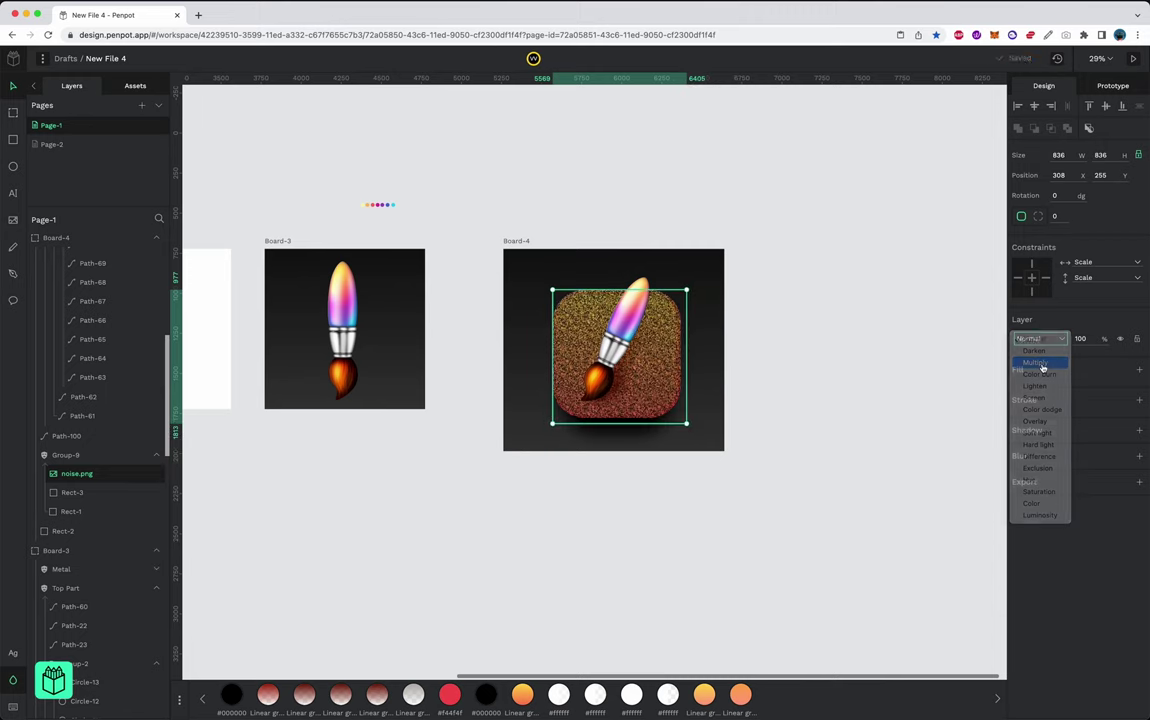
{"action": "left_click", "coordinate": [950, 390]}
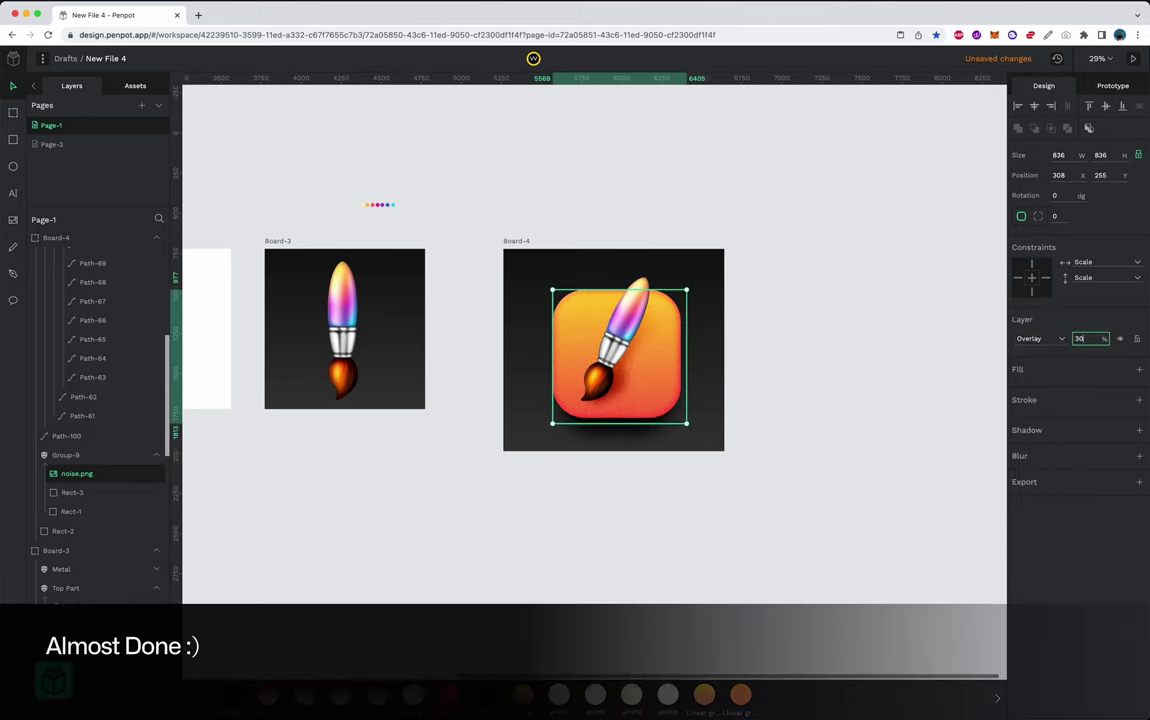